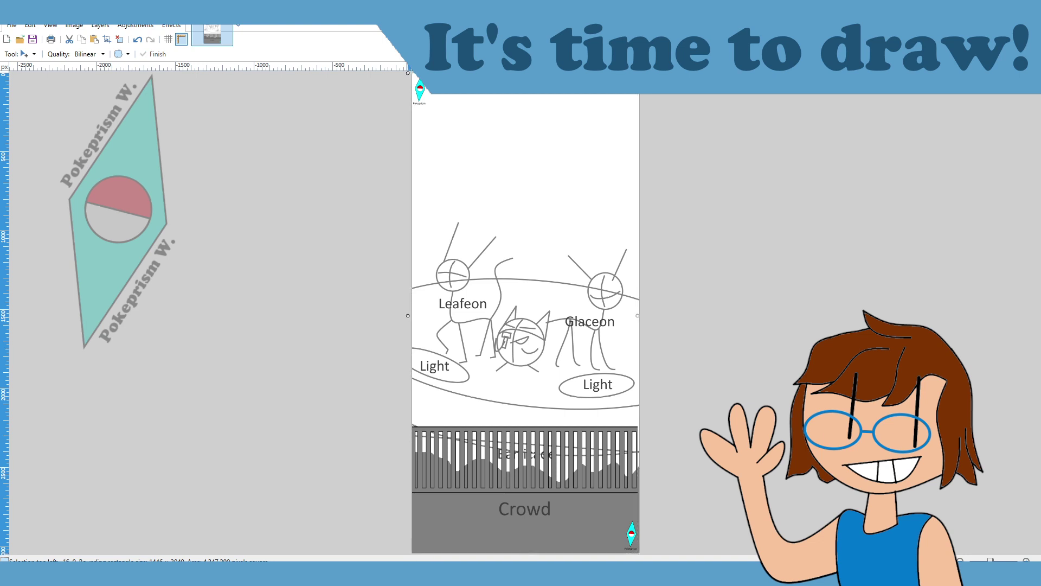
Step: Rotate the barricade slightly clockwise so it slopes down across the canvas, align it over the crowd area, and clear the selection
drag(524, 386, 531, 386)
drag(653, 413, 597, 425)
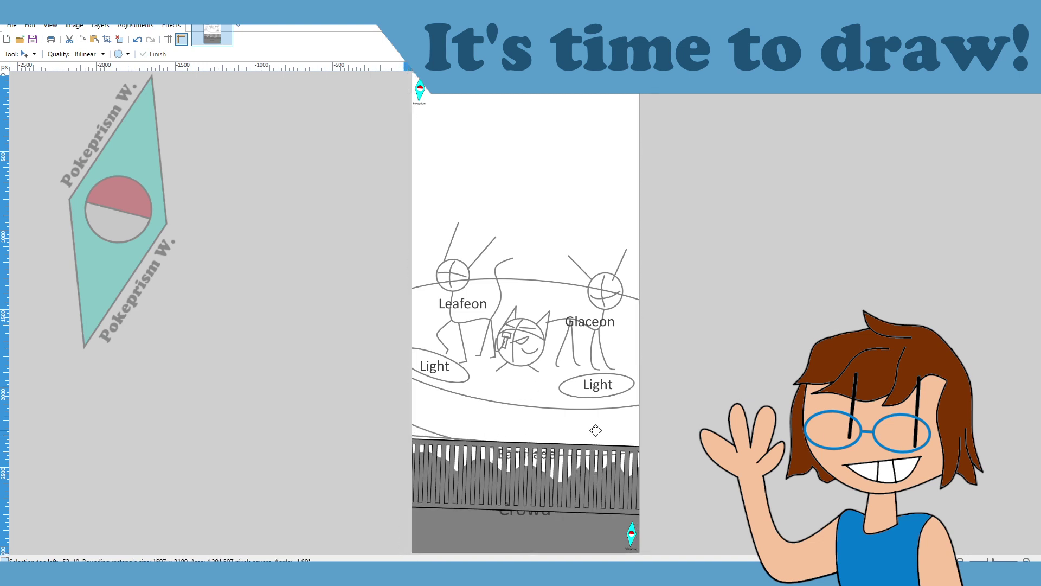
drag(657, 407, 656, 410)
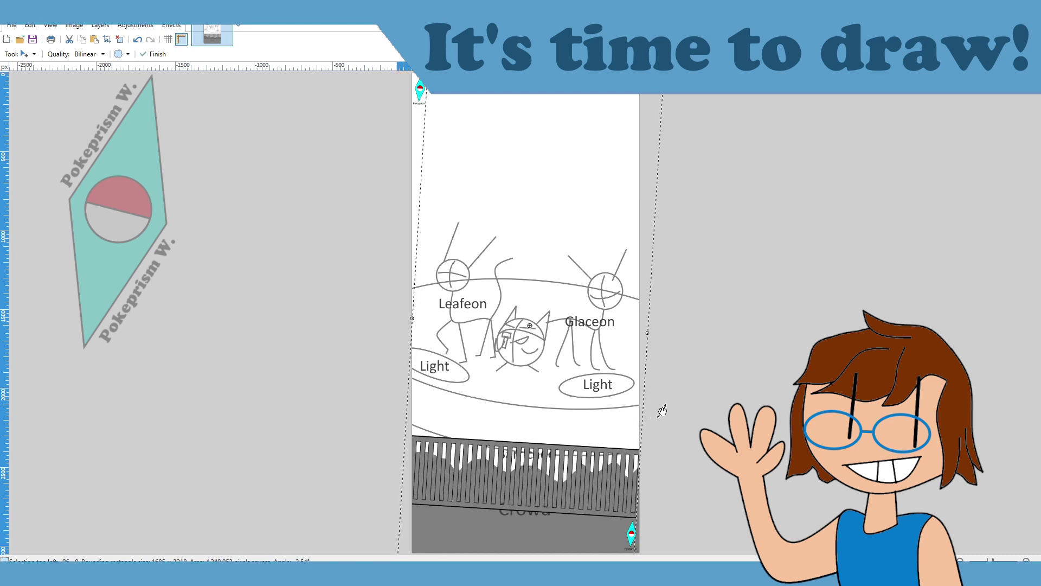
key(Return)
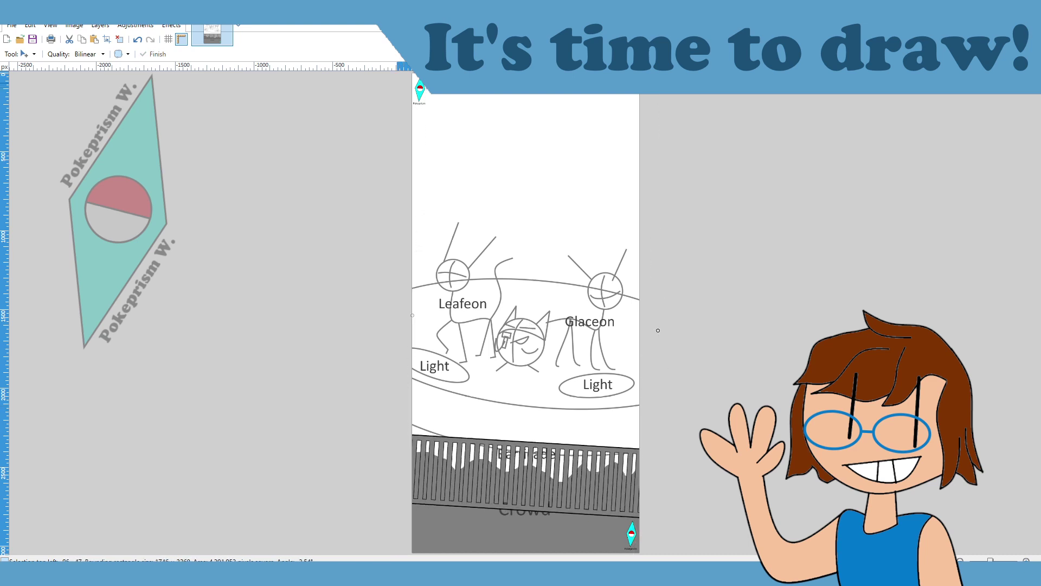
key(ctrl+z)
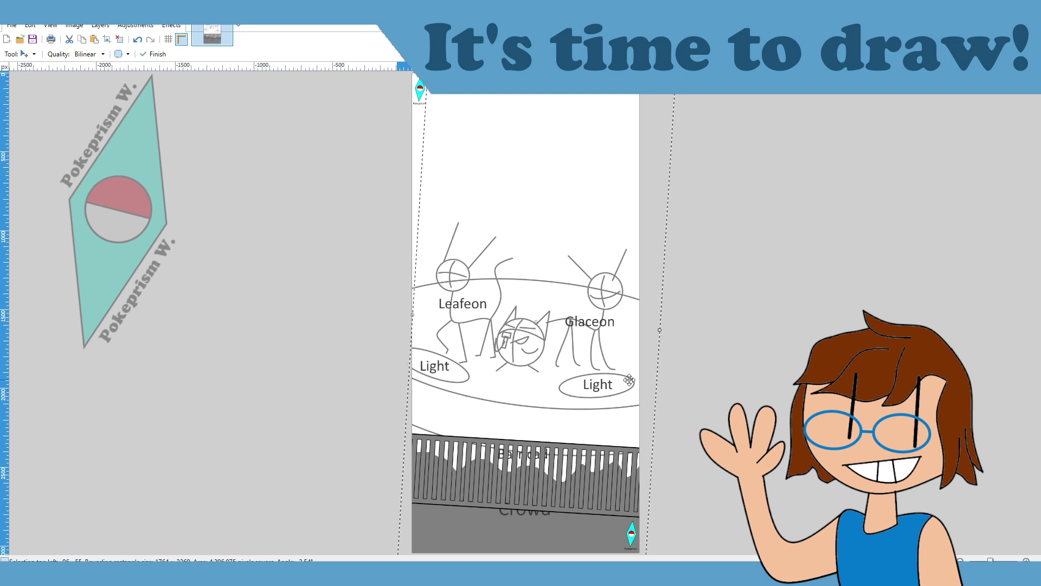
click(20, 97)
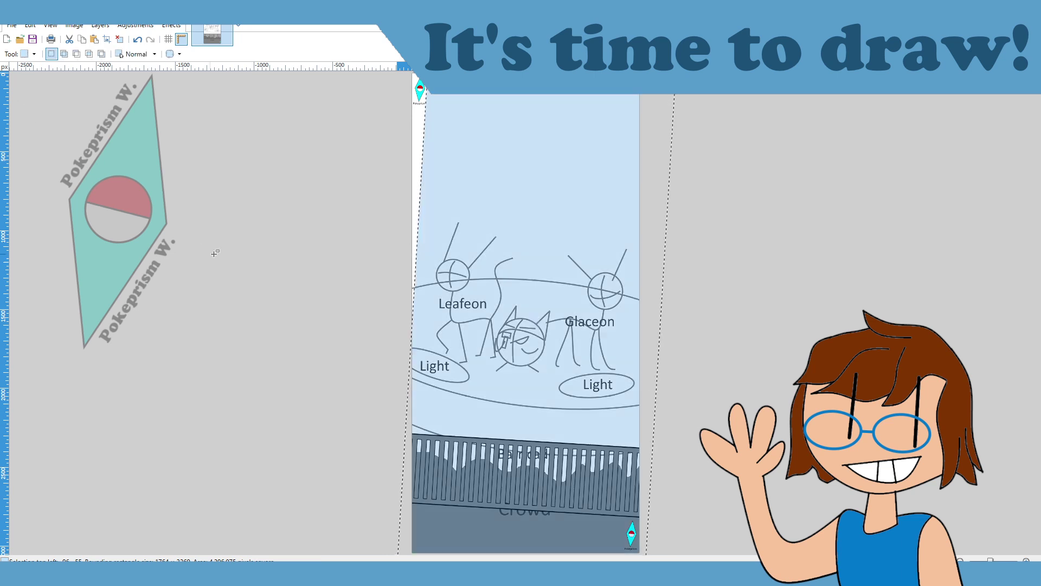
click(231, 262)
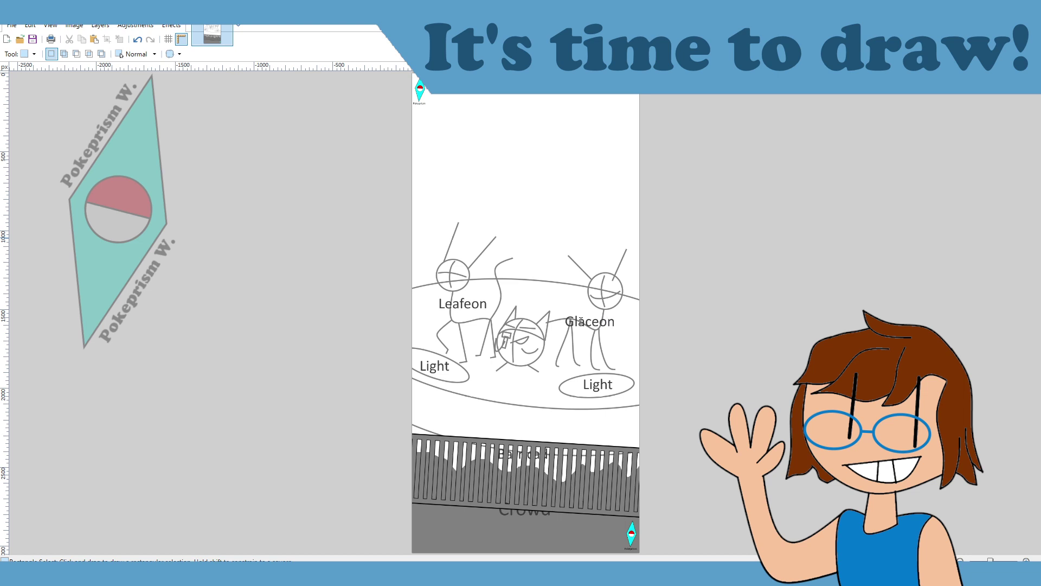
Step: Fade the sketch layer and draw a large black ellipse outline around the stage with a brush width of 6
click(535, 339)
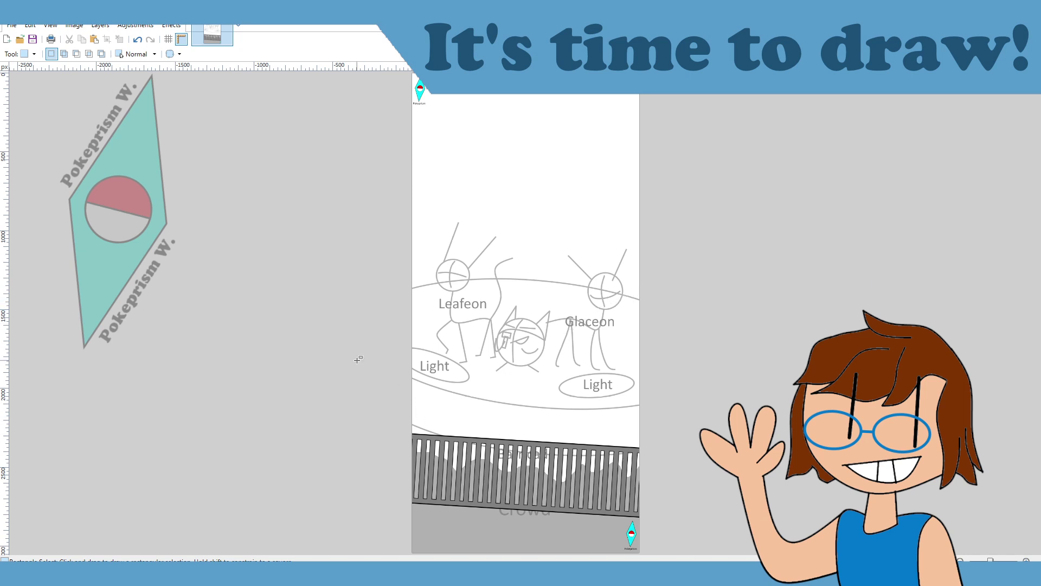
key(o)
click(217, 54)
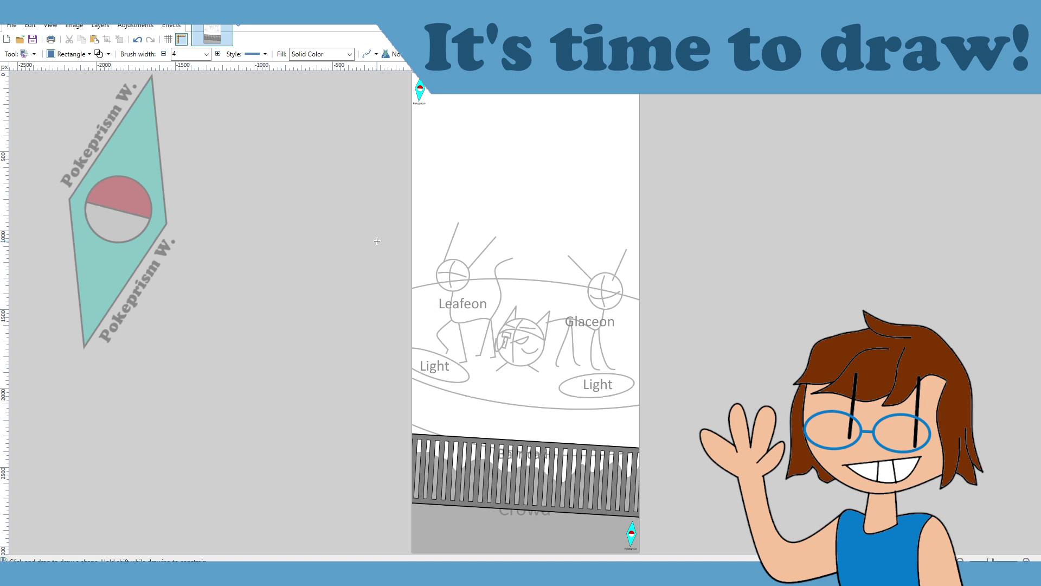
click(92, 88)
drag(355, 242, 714, 426)
click(208, 53)
click(207, 54)
Step: Rotate, flatten and reposition the ellipse until it follows the sketched stage outline, and finalize it
drag(554, 220, 567, 228)
drag(548, 316, 551, 332)
drag(554, 261, 559, 258)
drag(526, 461, 533, 409)
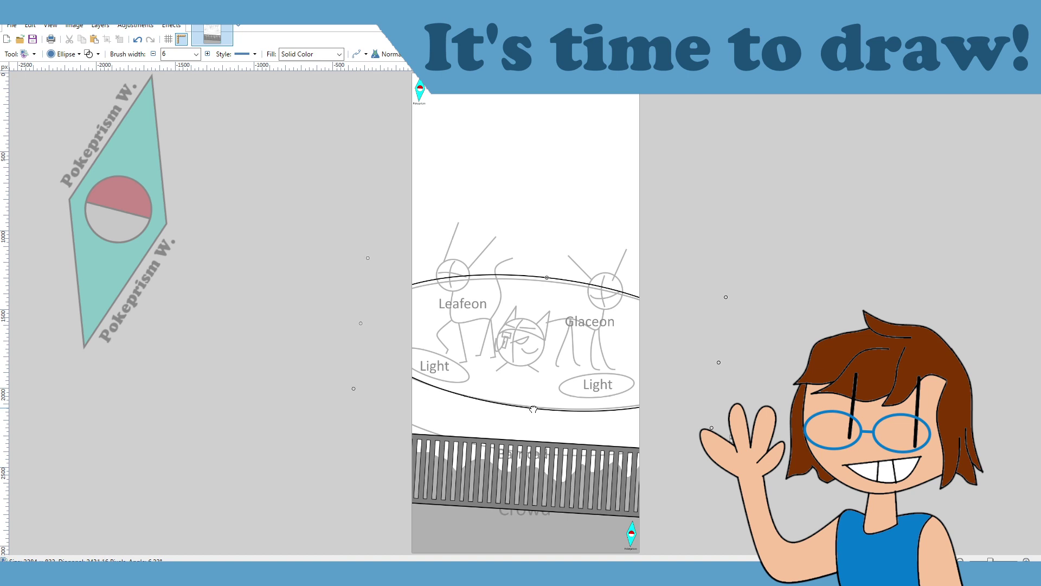
drag(547, 312, 548, 311)
drag(592, 274, 592, 271)
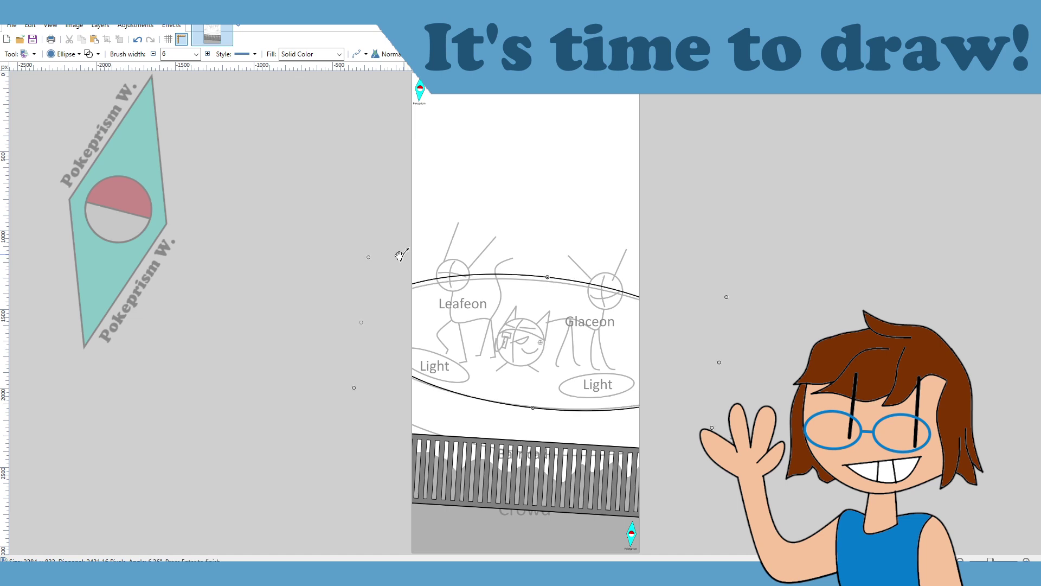
click(292, 228)
Step: Copy the ellipse's lower arc straight down to form the stage front's bottom edge behind the barricade, and deselect it
key(s)
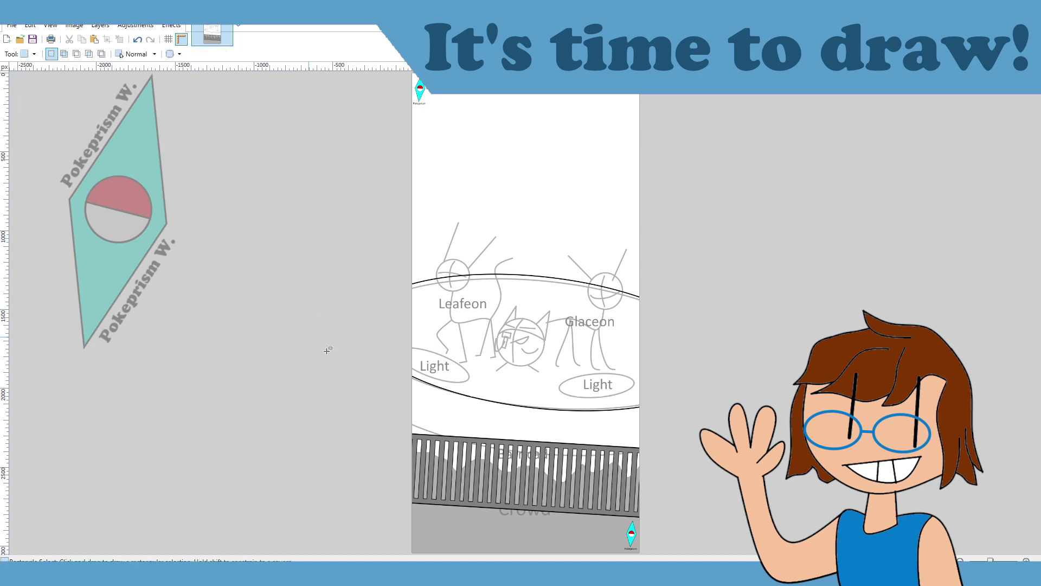
drag(404, 372, 656, 416)
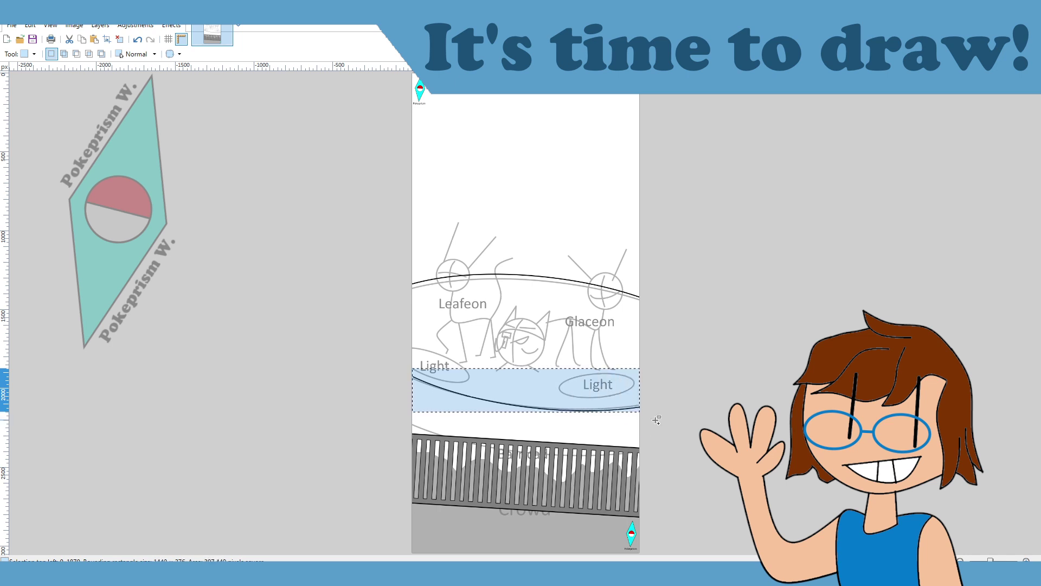
key(m)
key(Down)
key(Down)
key(Down)
key(Down)
key(Down)
key(Down)
key(Down)
key(Down)
key(Down)
key(Down)
key(Down)
key(Down)
key(Down)
key(Down)
key(Down)
key(Down)
key(Down)
key(Down)
key(Down)
key(Down)
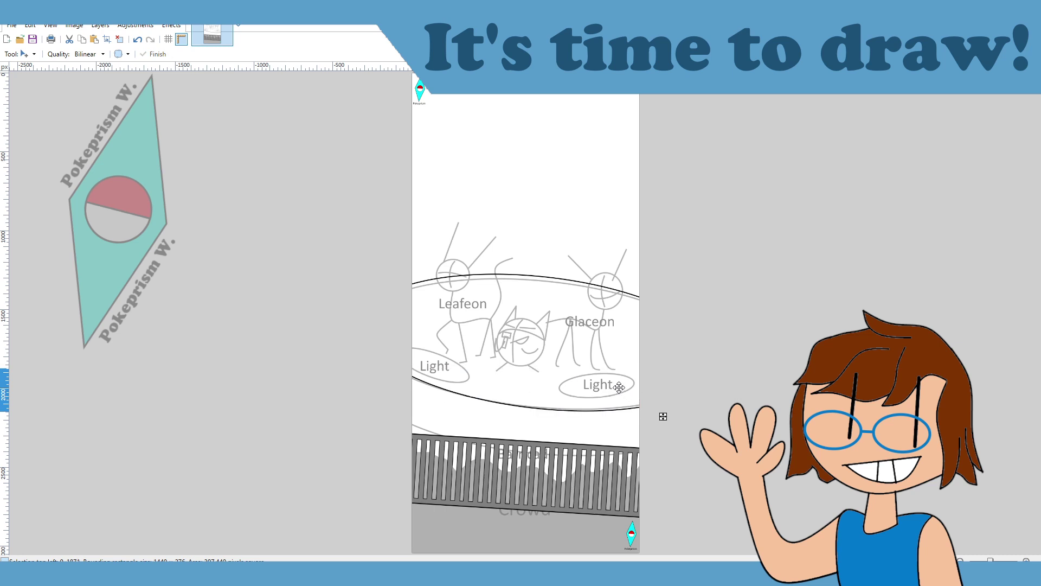
key(Down)
key(Down)
key(Down)
key(Down)
key(Down)
key(Down)
key(Down)
key(Down)
key(Down)
key(Down)
key(Down)
key(Down)
key(Down)
key(Down)
key(Down)
key(Down)
key(Down)
key(Down)
key(Down)
key(Down)
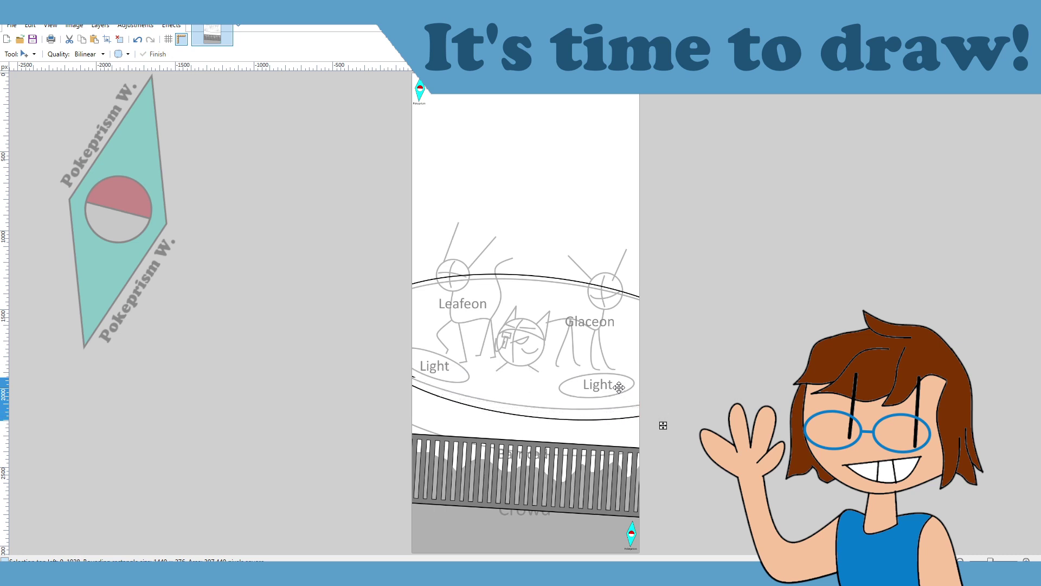
key(Down)
key(Down)
key(Down)
key(Down)
key(Down)
key(Down)
key(Down)
key(Down)
key(Down)
key(Down)
key(Down)
key(Down)
key(Down)
key(Down)
key(Down)
key(Down)
key(Down)
key(Down)
key(Down)
key(Down)
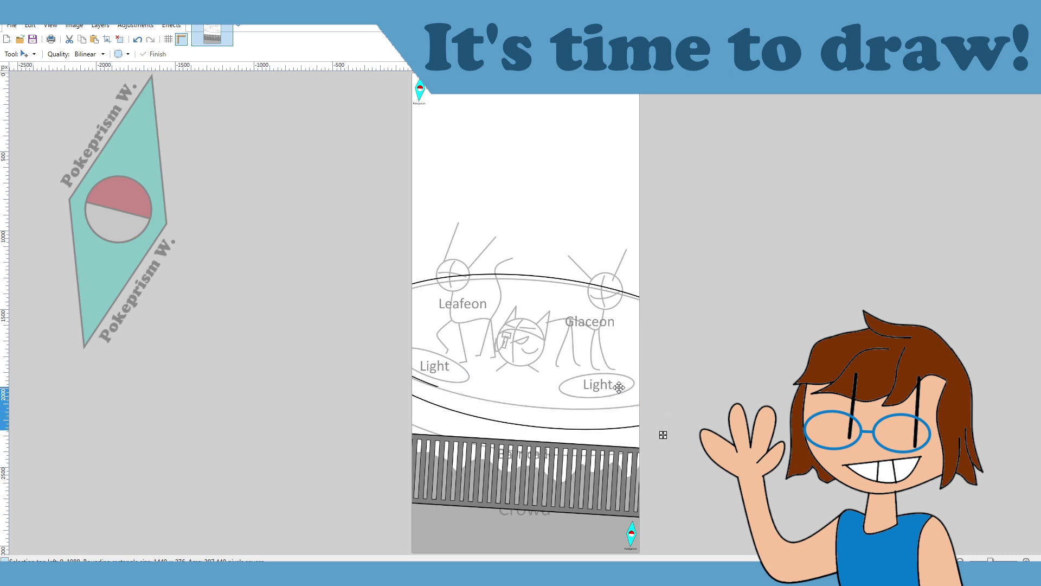
key(Down)
key(Down)
key(Down)
key(Down)
key(Down)
key(Down)
key(Down)
key(Down)
key(Down)
key(Down)
key(Down)
key(Down)
key(Down)
key(Down)
key(Down)
key(Down)
key(Down)
key(Down)
key(Down)
key(Down)
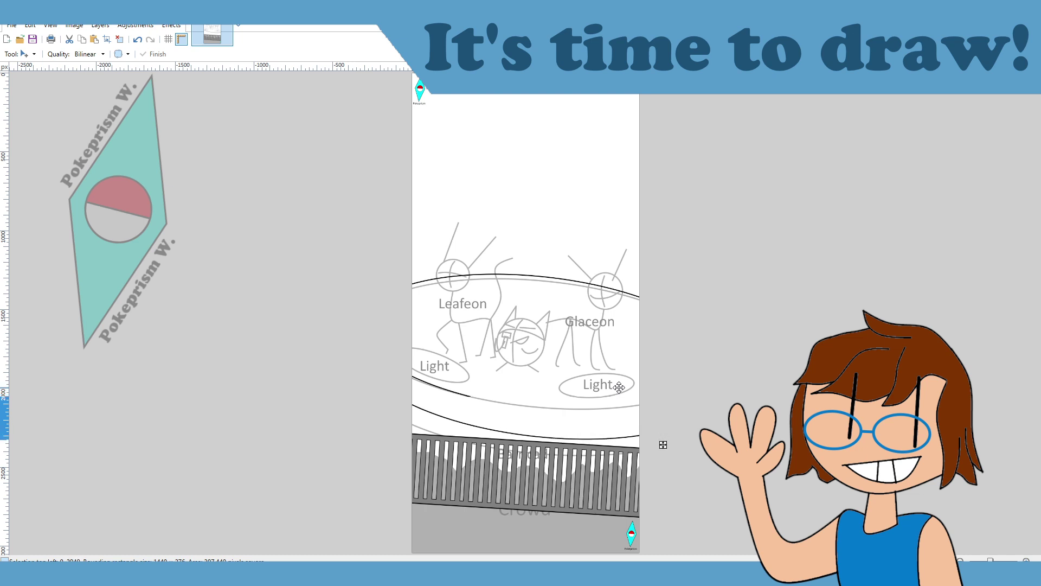
key(Down)
key(Down)
key(Down)
key(Down)
key(Down)
key(Down)
key(Down)
key(Down)
key(Down)
key(Down)
key(Down)
key(Down)
key(Down)
key(Down)
key(Down)
key(Down)
key(Down)
key(Down)
key(Down)
key(Down)
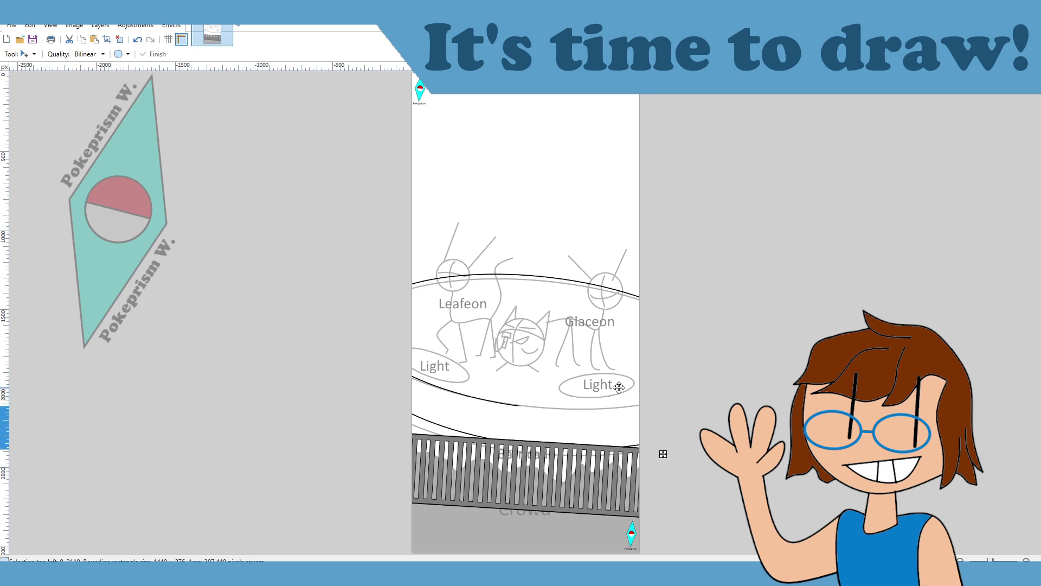
key(Down)
key(Down)
key(Down)
key(Down)
key(Down)
key(Down)
key(Down)
key(Down)
key(Down)
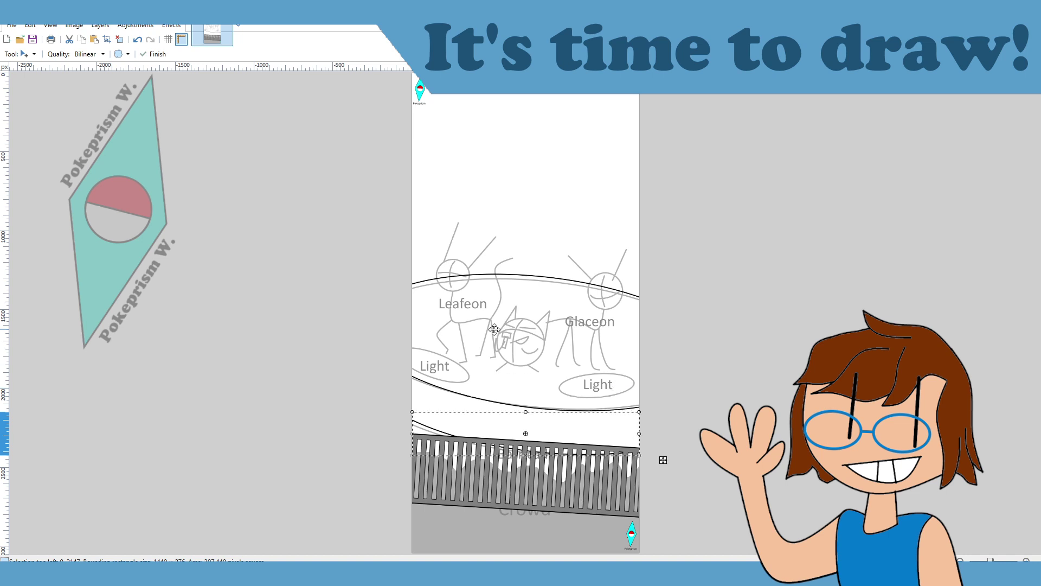
click(11, 108)
click(294, 256)
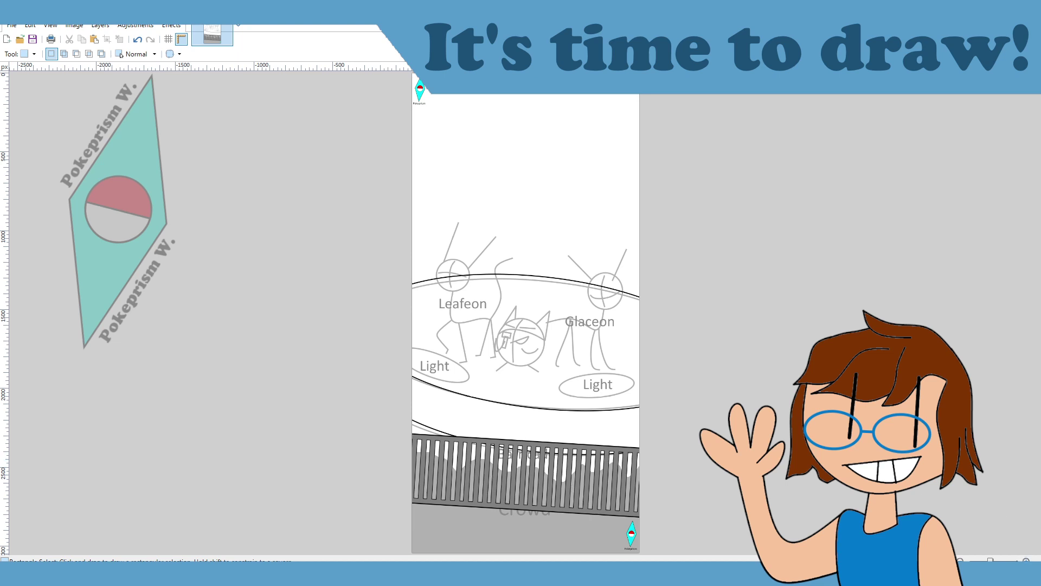
Step: Undo the edits back to the untransformed ellipse and redo them through the lowered stage edge
key(ctrl+z)
key(ctrl+z)
key(ctrl+z)
key(ctrl+z)
key(ctrl+z)
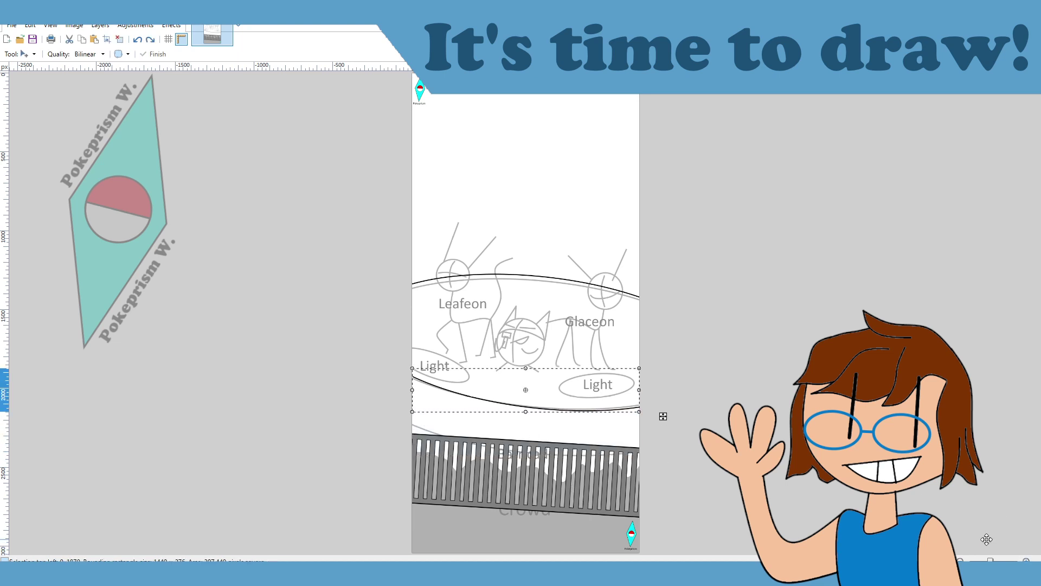
key(ctrl+z)
key(ctrl+z)
key(ctrl+z)
key(ctrl+z)
key(ctrl+z)
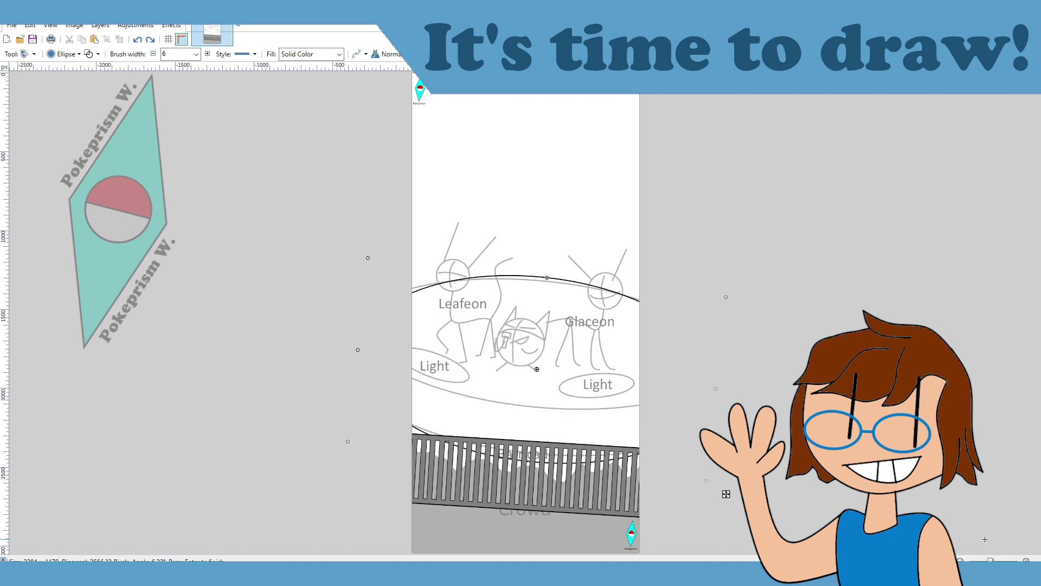
key(ctrl+z)
key(ctrl+z)
key(ctrl+z)
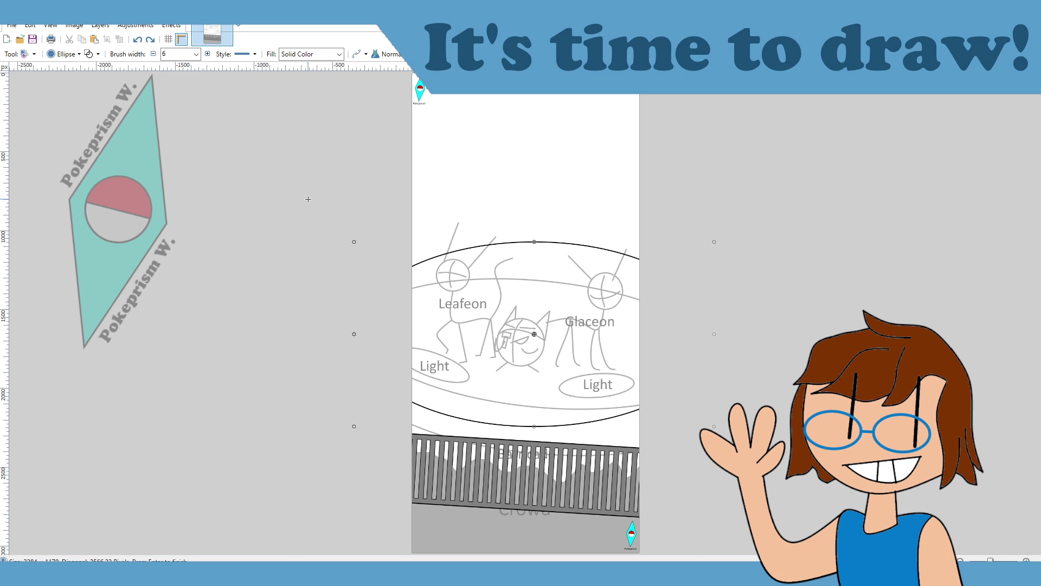
click(152, 40)
click(153, 41)
click(153, 41)
click(153, 40)
click(153, 40)
click(153, 40)
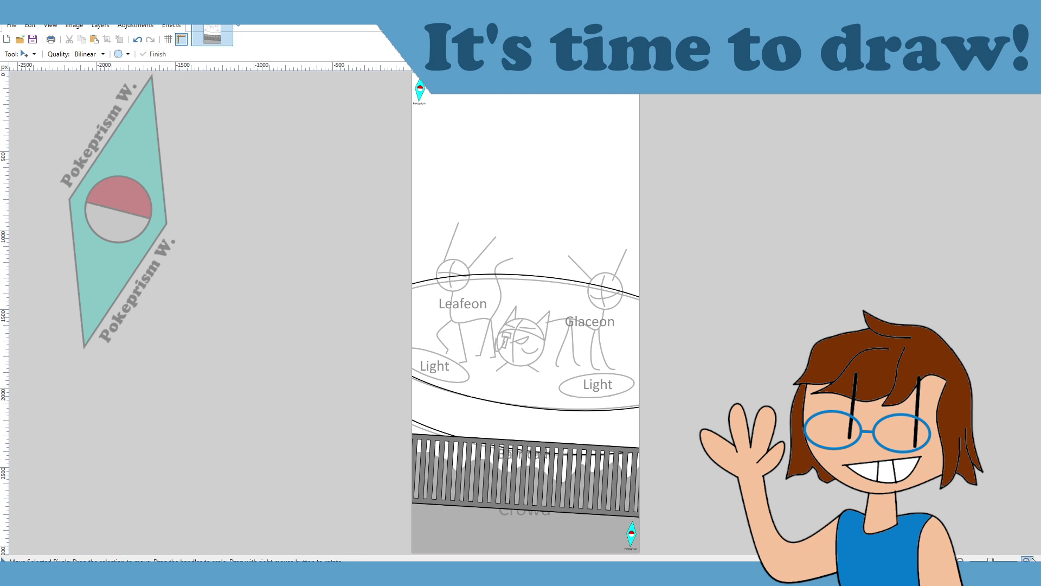
Step: Draw a black ellipse outline around the right Light sketch on the stage with a brush width of 5
scroll(623, 426, up, 5)
scroll(609, 435, down, 3)
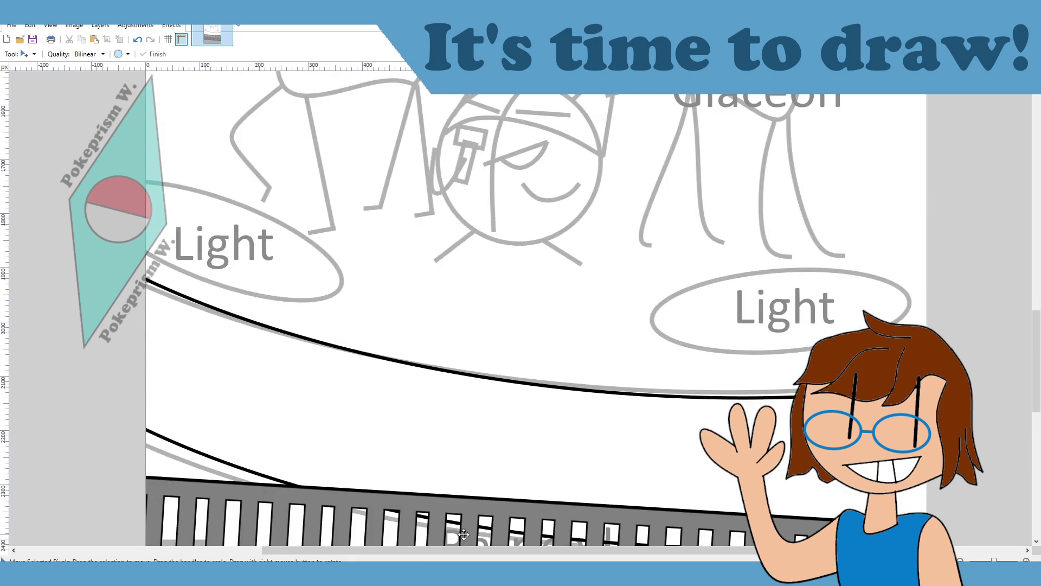
scroll(469, 551, left, 2)
scroll(469, 551, right, 5)
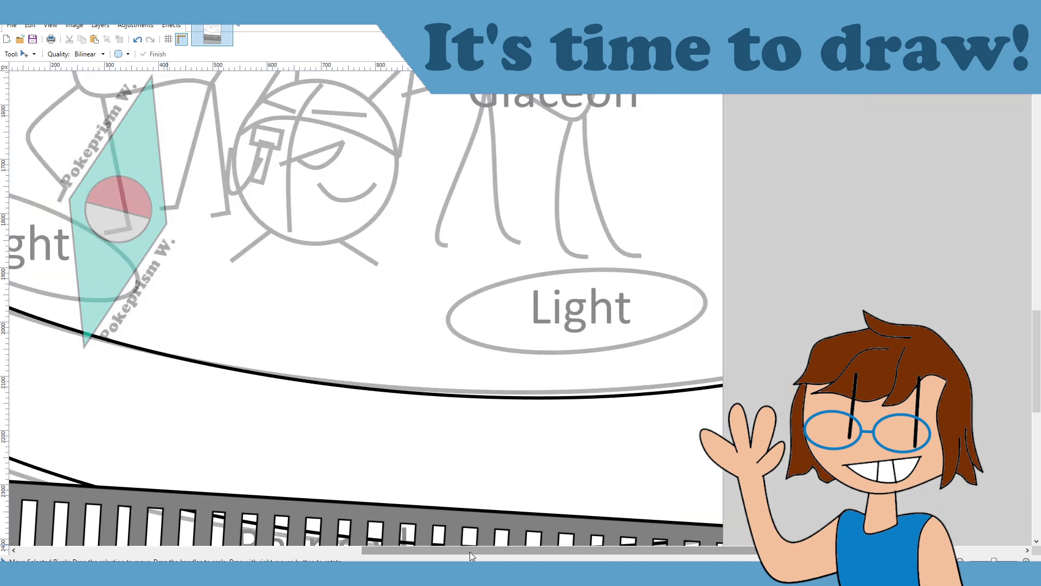
scroll(469, 552, up, 3)
key(o)
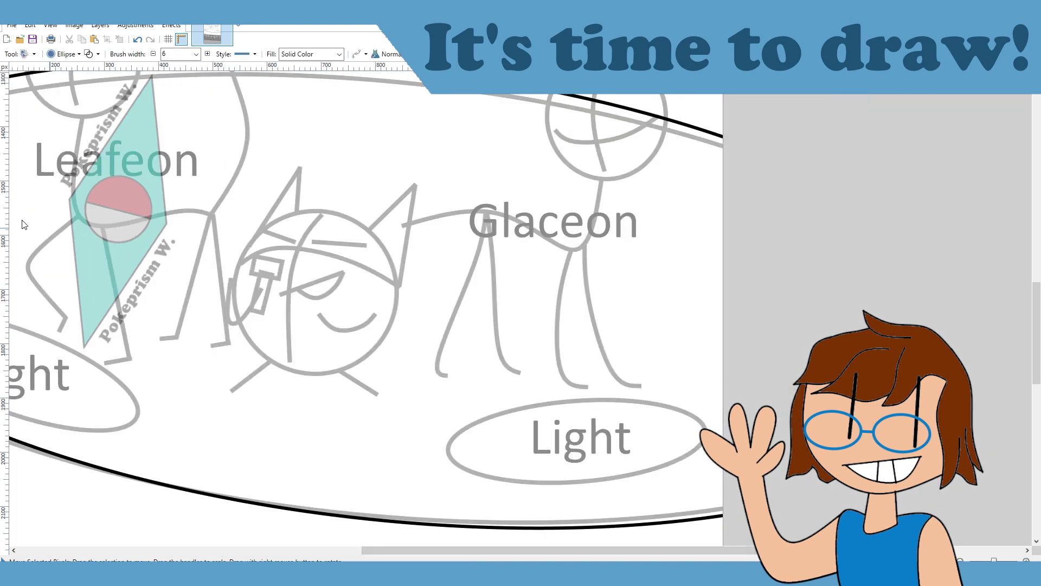
mouse_move(396, 360)
mouse_down()
mouse_move(607, 445)
mouse_move(680, 459)
mouse_up()
click(153, 54)
click(153, 54)
click(153, 54)
drag(572, 385, 590, 414)
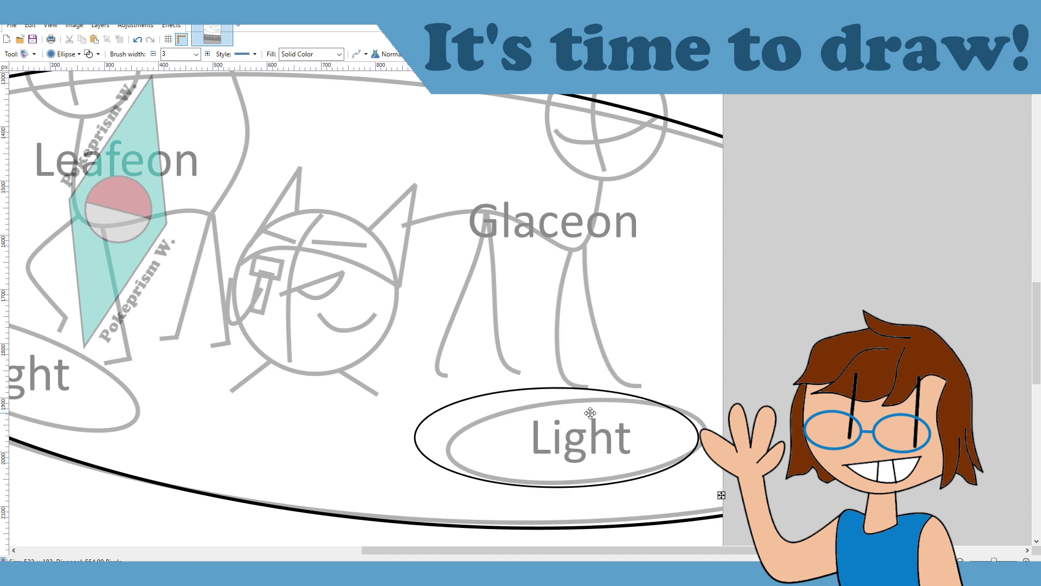
click(208, 55)
click(208, 54)
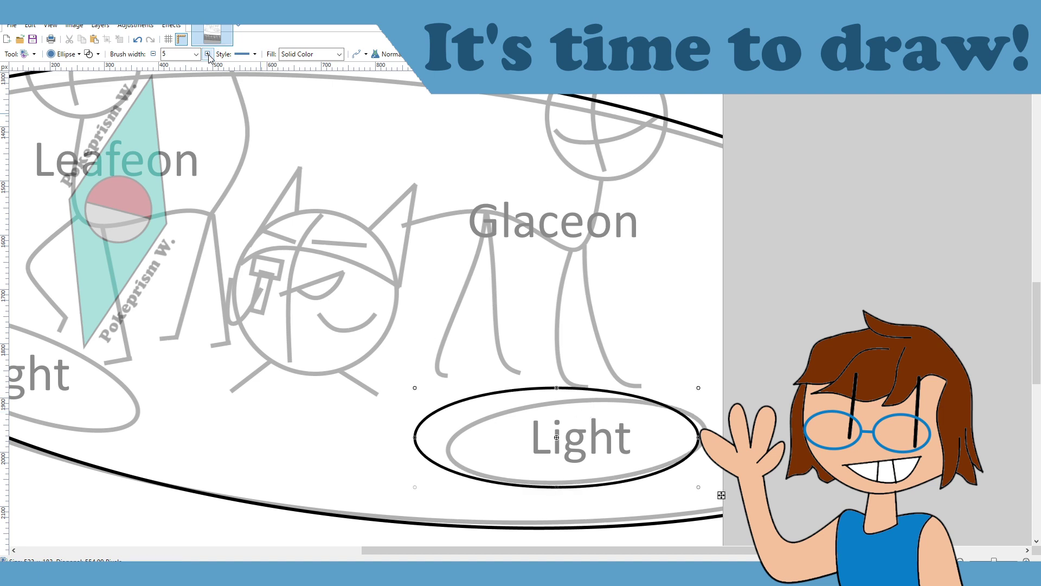
click(593, 337)
drag(425, 402, 666, 472)
key(ctrl+z)
Step: Widen the right light's ellipse slightly, reduce its height a little and finalize it
drag(415, 437, 412, 436)
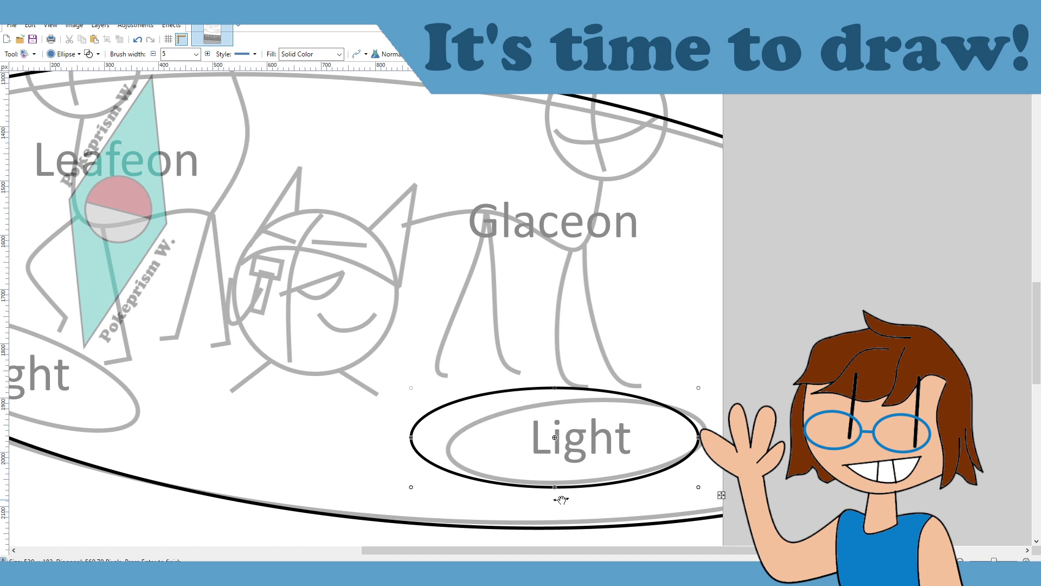
drag(555, 487, 555, 485)
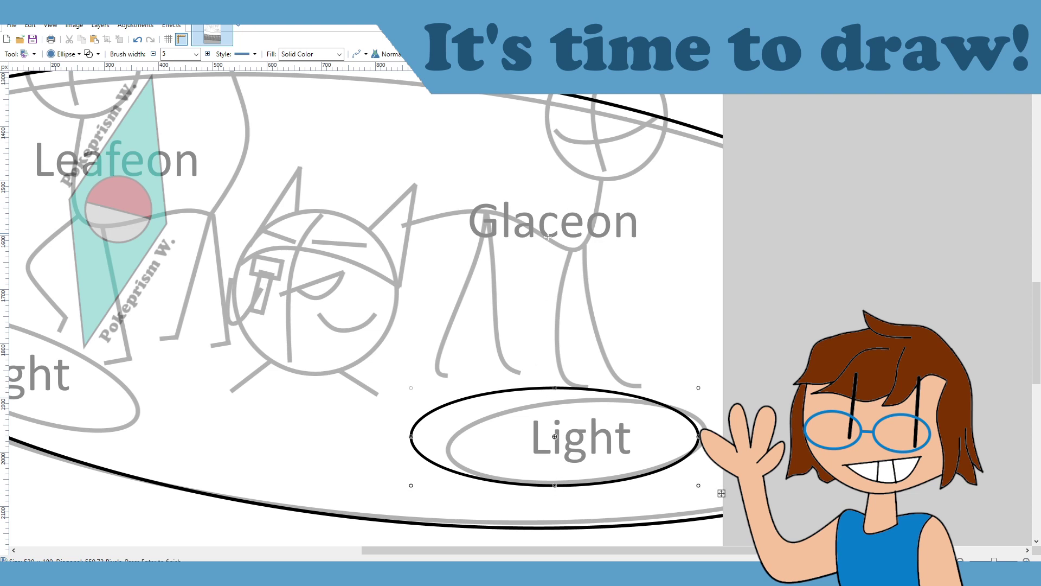
key(Return)
Step: Draw a smaller ellipse inside the right light's outline with a brush width of 3
drag(432, 463, 671, 401)
drag(587, 433, 590, 436)
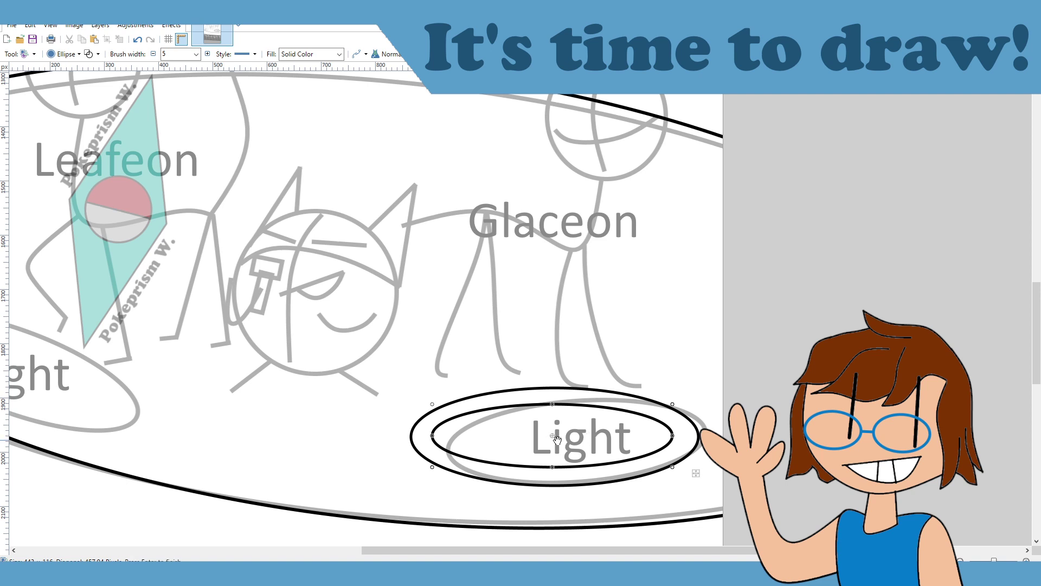
mouse_move(552, 405)
mouse_down()
mouse_move(553, 424)
mouse_move(554, 407)
mouse_up()
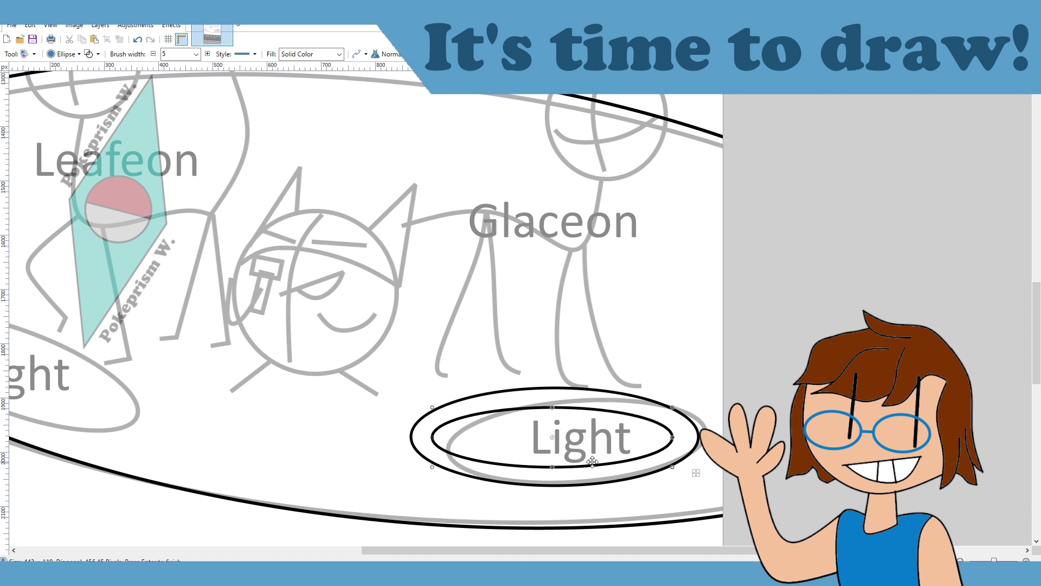
drag(585, 439, 595, 438)
click(154, 54)
click(154, 54)
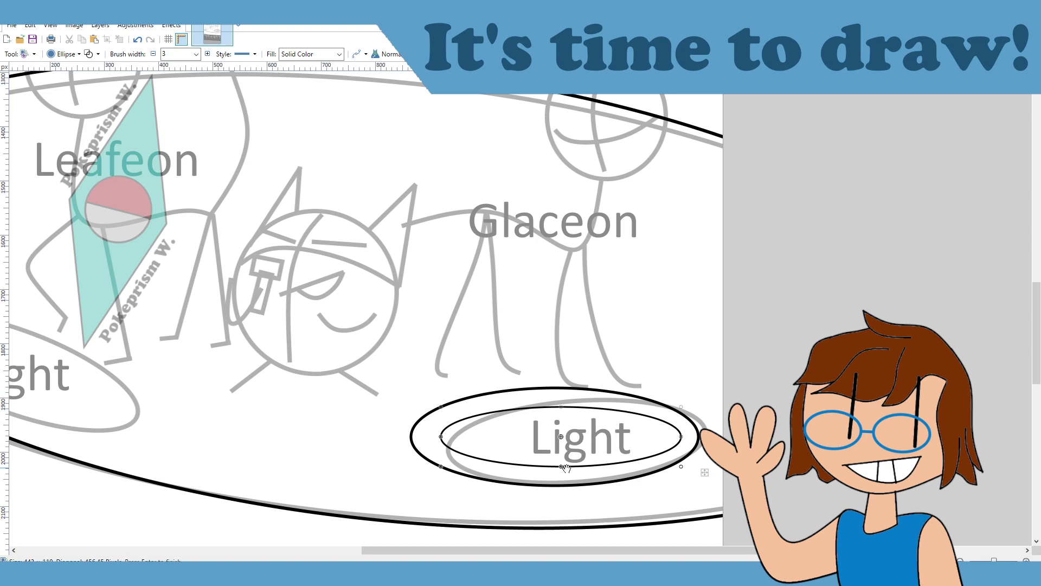
Step: Resize and reposition the inner ellipse until it sits evenly centred within the outer one, and finalize it
drag(561, 466, 560, 474)
drag(559, 478, 559, 478)
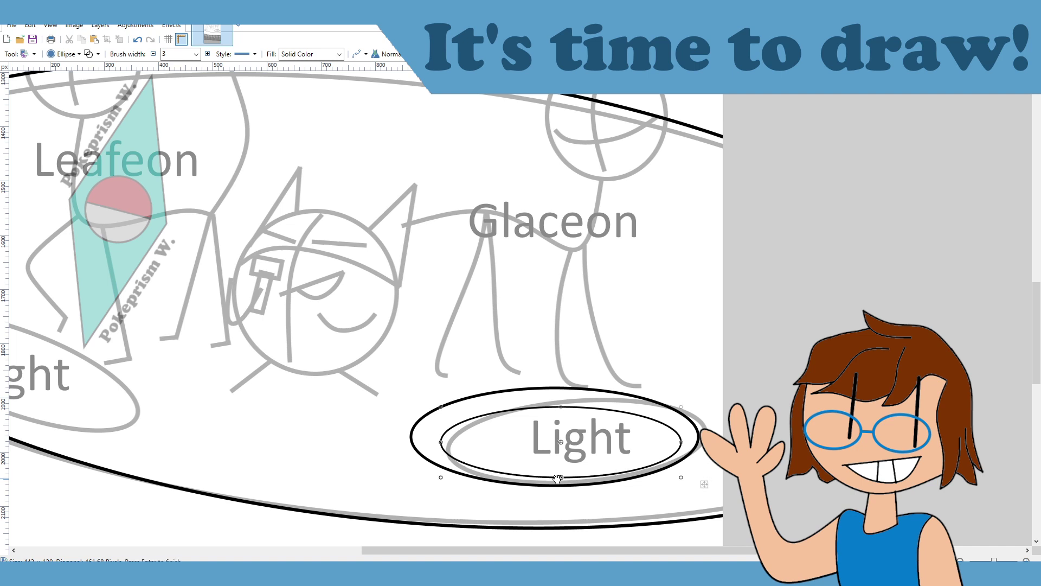
drag(595, 448, 589, 443)
drag(437, 437, 433, 437)
drag(591, 407, 595, 406)
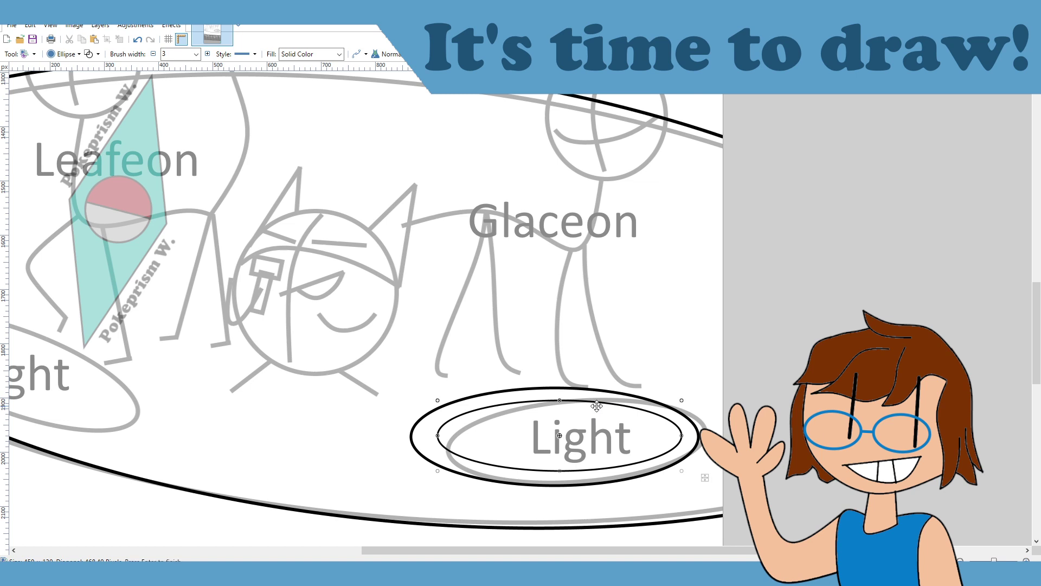
key(Return)
key(ctrl+z)
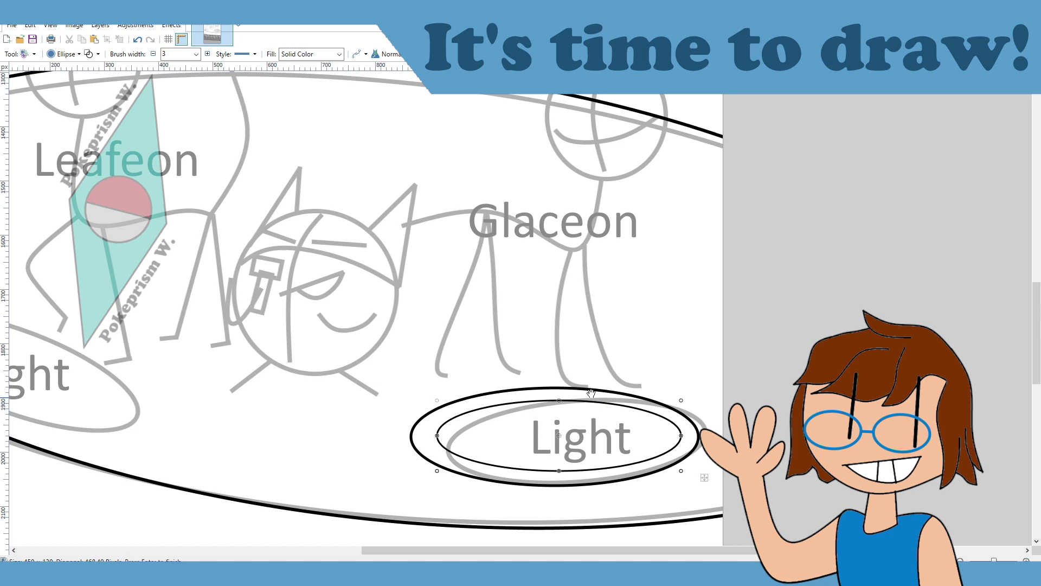
drag(438, 435, 433, 436)
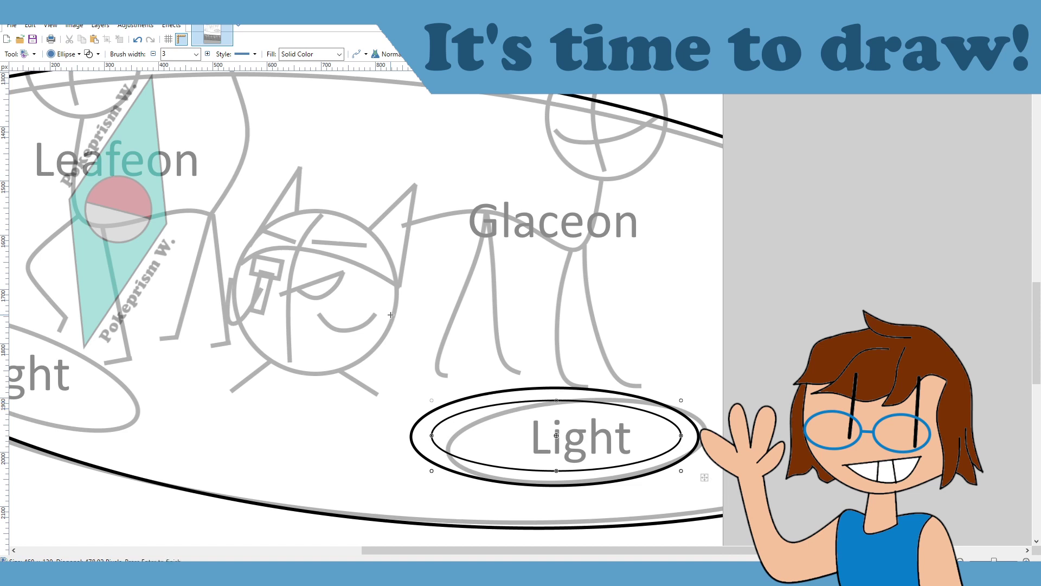
key(Return)
Step: Lasso both light ellipses, then rotate and shift them slightly to match the tilt of the right Light sketch
key(s)
mouse_move(520, 374)
mouse_down()
mouse_move(488, 491)
mouse_move(613, 491)
mouse_move(713, 466)
mouse_move(650, 327)
mouse_move(523, 374)
mouse_up()
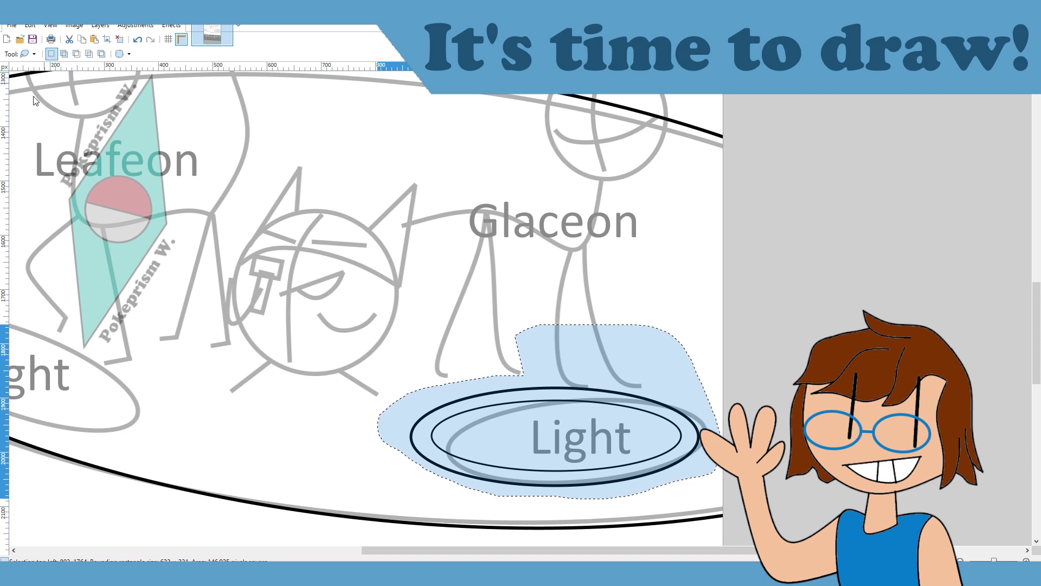
key(m)
drag(553, 287, 543, 287)
drag(594, 378, 611, 386)
drag(591, 337, 571, 314)
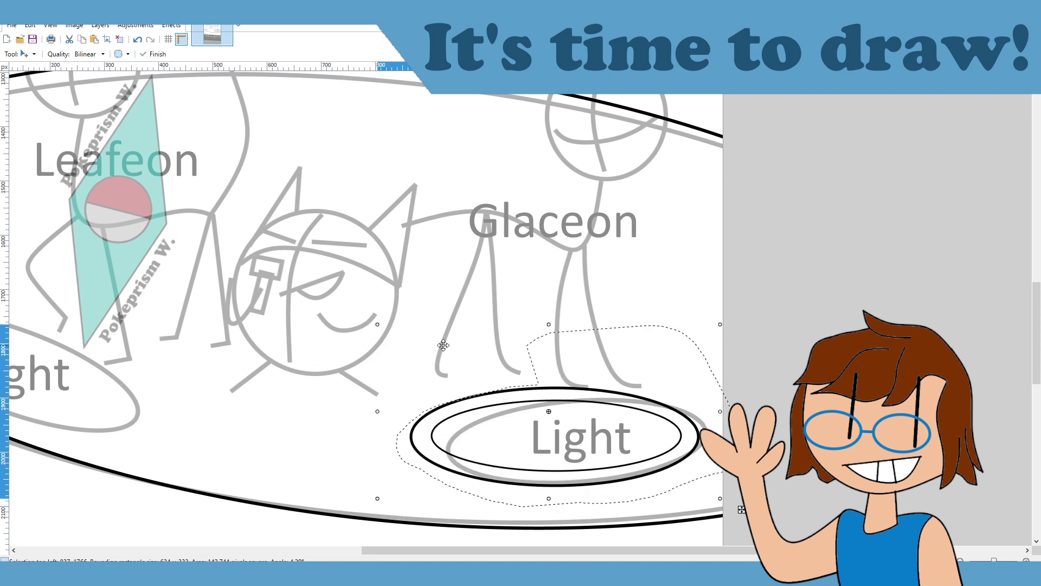
Step: Place a copy of the light ellipses over the left Light sketch, rotate it to match the steeper tilt, and deselect
drag(536, 361, 174, 253)
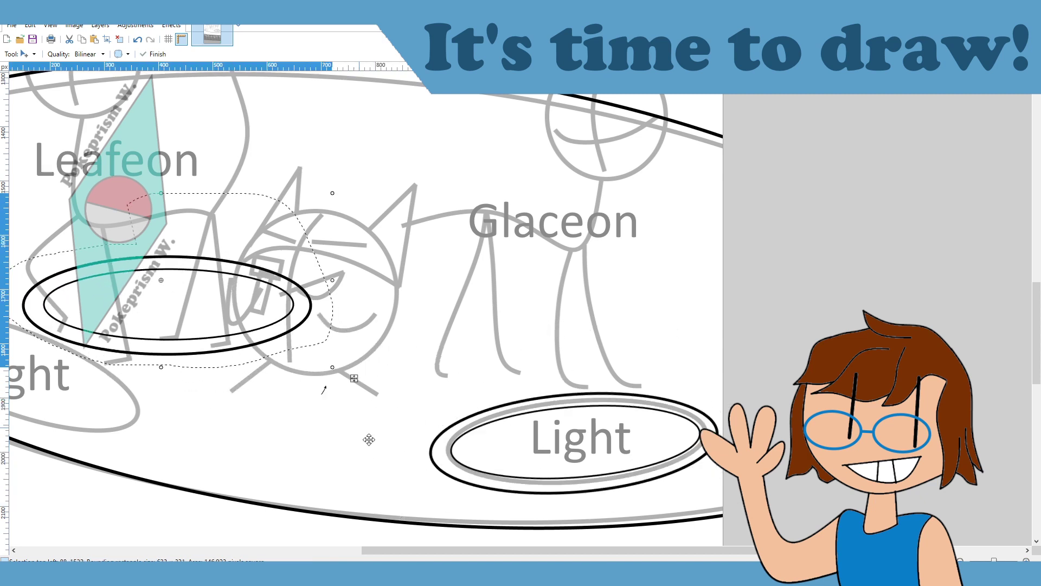
scroll(486, 552, left, 5)
drag(571, 295, 524, 311)
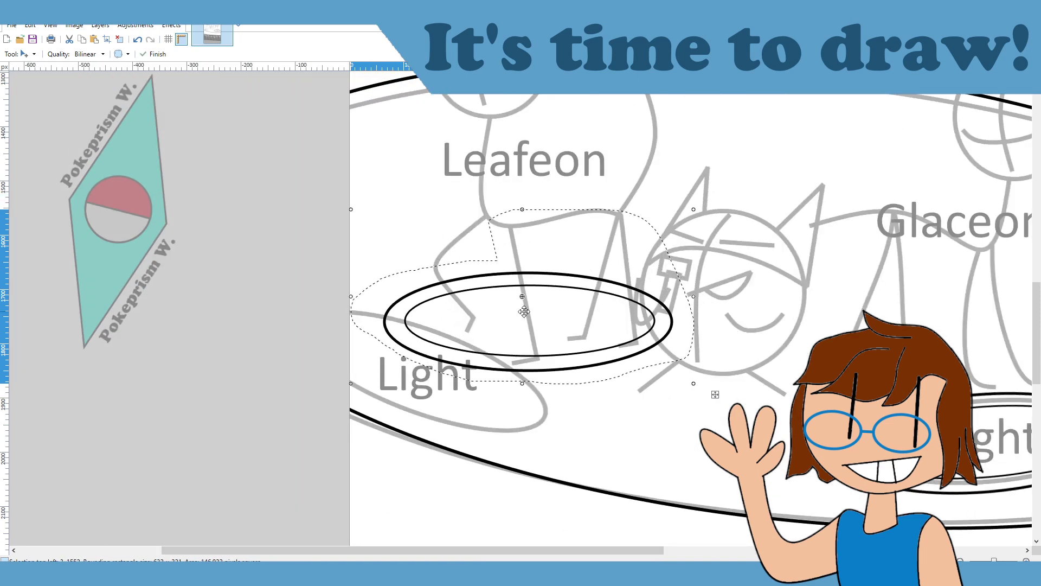
drag(712, 296, 698, 384)
drag(584, 327, 514, 374)
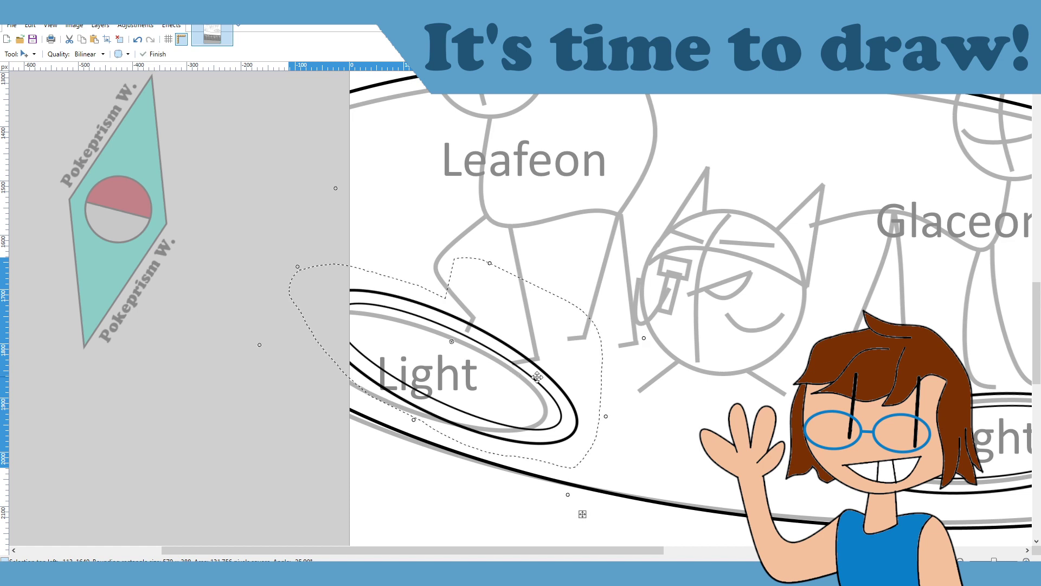
drag(623, 384, 631, 374)
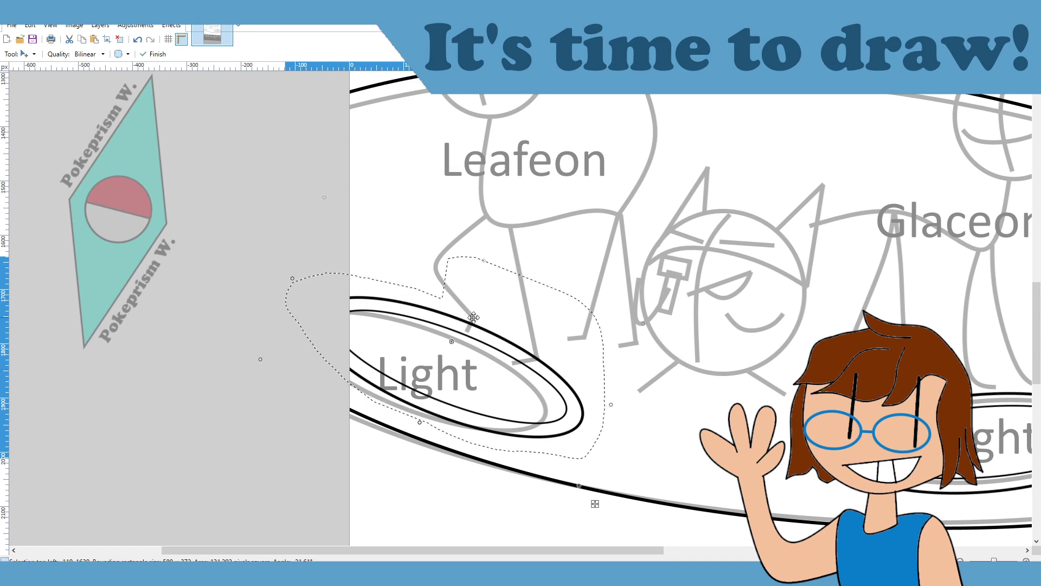
drag(498, 345, 477, 322)
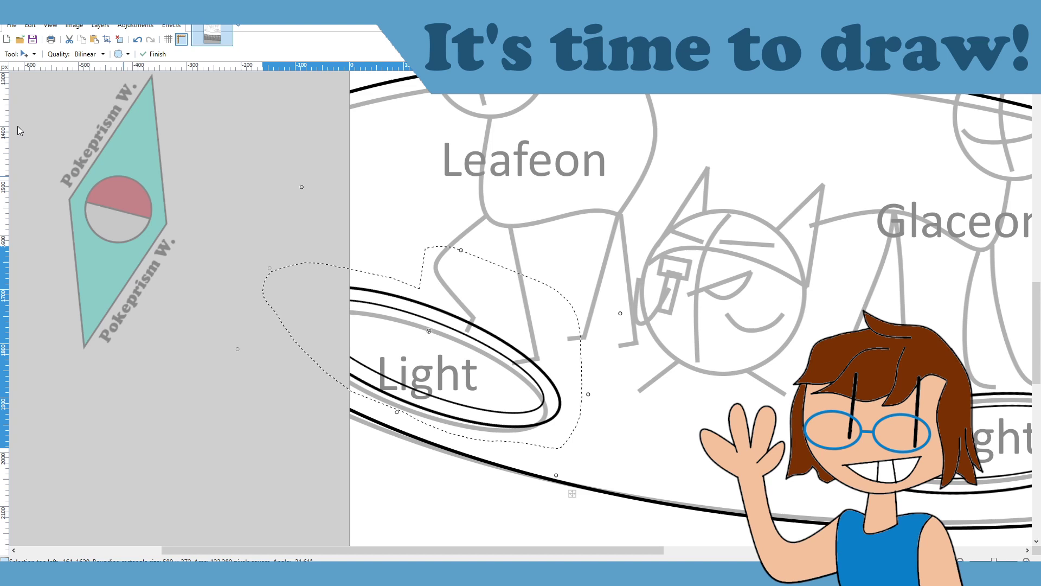
key(s)
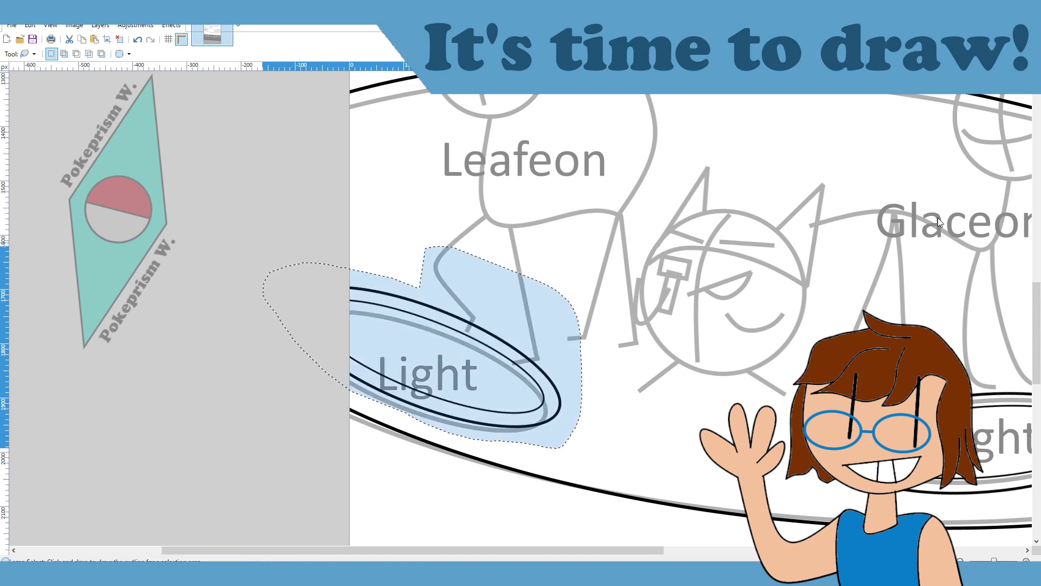
key(ctrl+b)
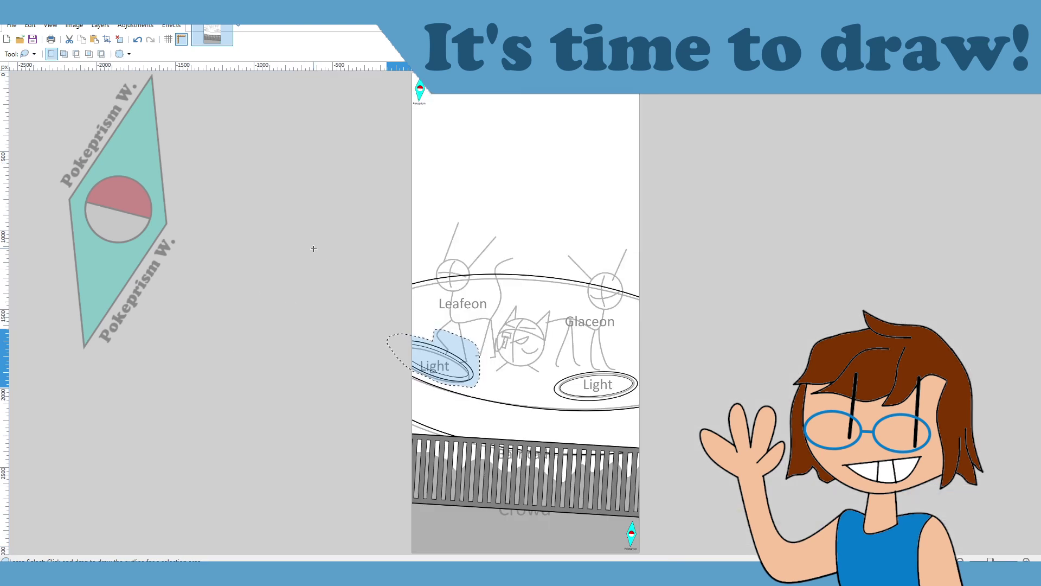
key(ctrl+d)
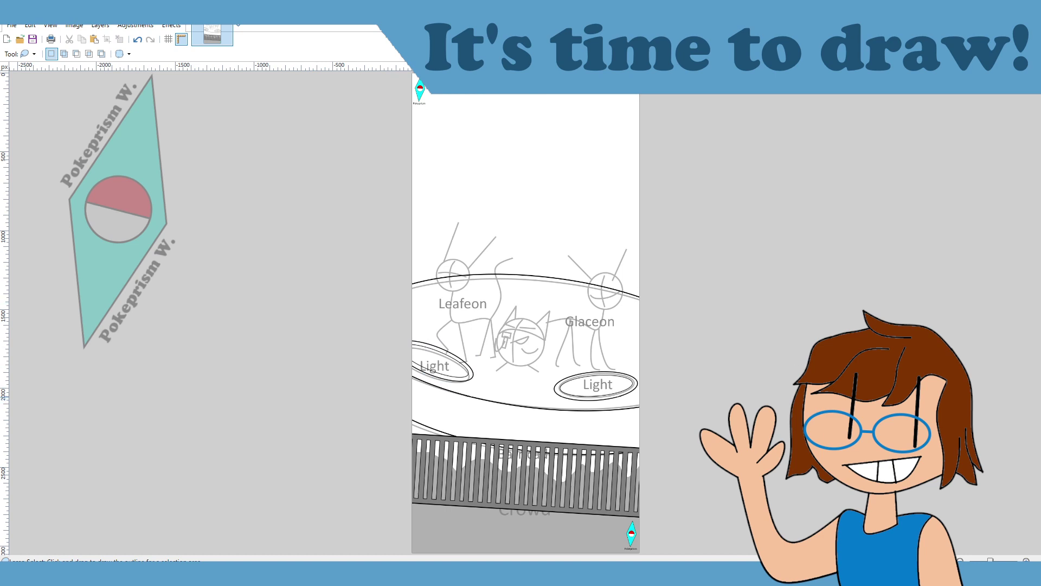
Step: Lasso the sketched characters and stage back edge above the lights, move them straight up, deselect and save the drawing
mouse_move(360, 293)
mouse_down()
mouse_move(450, 364)
mouse_move(504, 382)
mouse_move(638, 373)
mouse_move(635, 320)
mouse_move(585, 355)
mouse_move(608, 350)
mouse_up()
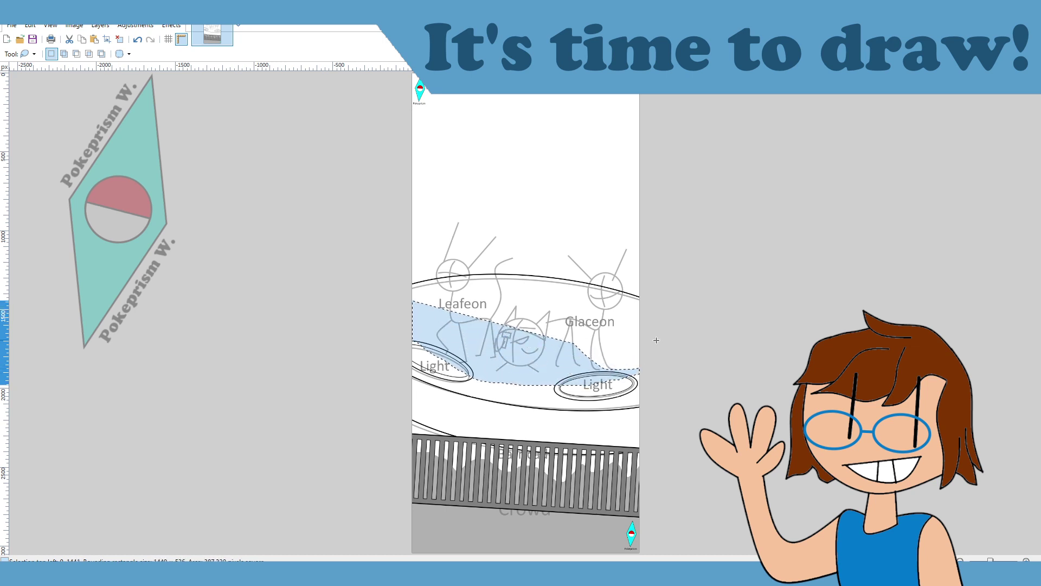
click(655, 339)
click(1026, 560)
click(1025, 559)
click(1025, 559)
click(1026, 559)
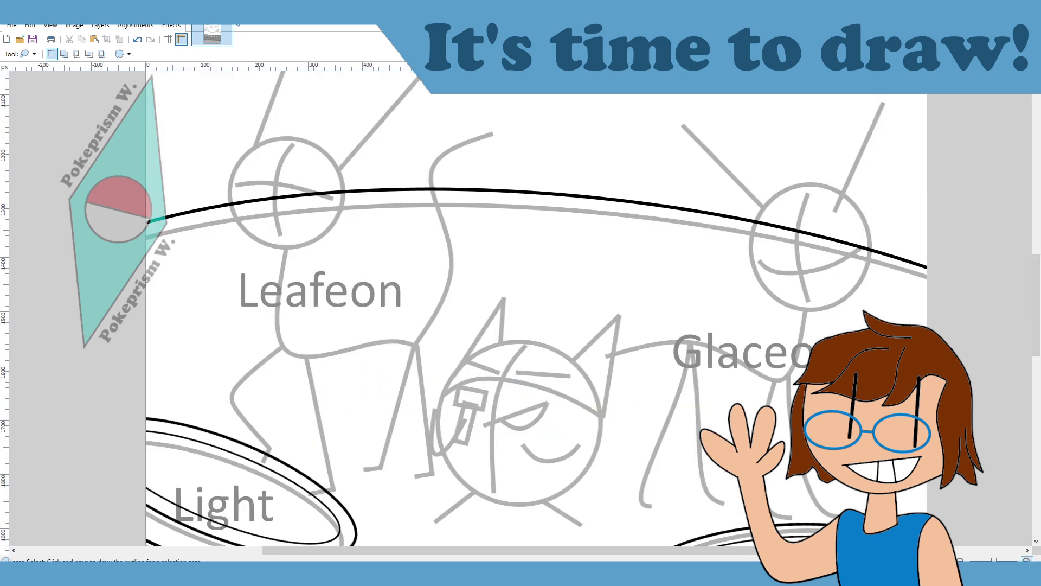
scroll(408, 479, down, 1)
mouse_move(404, 473)
mouse_down()
mouse_move(215, 382)
mouse_move(148, 328)
mouse_move(102, 103)
mouse_move(147, 127)
mouse_move(238, 94)
mouse_move(397, 112)
mouse_move(872, 201)
mouse_move(937, 237)
mouse_move(960, 278)
mouse_move(1004, 396)
mouse_move(993, 449)
mouse_up()
scroll(102, 103, up, 3)
scroll(1004, 407, down, 3)
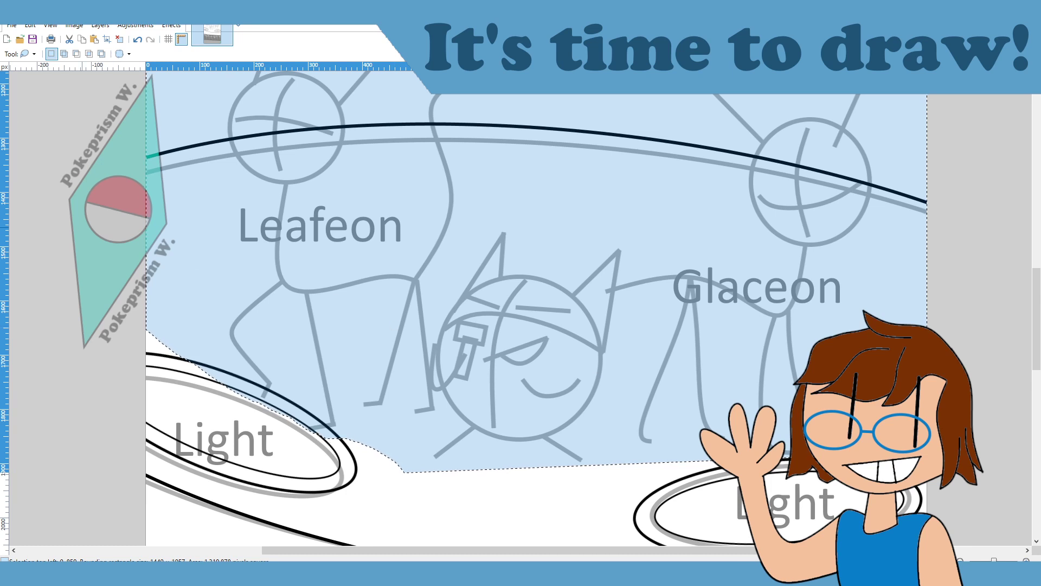
key(m)
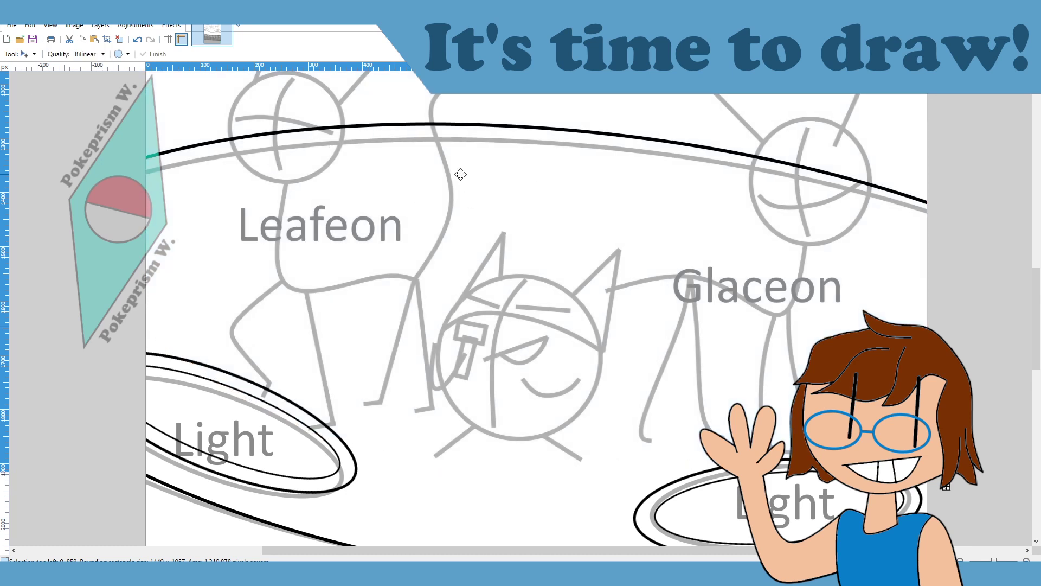
key(Up)
key(Up)
key(Up)
key(Up)
key(Up)
key(Up)
key(Up)
key(Up)
key(Up)
key(Up)
key(Up)
key(Up)
key(Up)
key(Up)
key(Up)
key(Up)
key(Up)
key(Up)
key(Up)
key(Up)
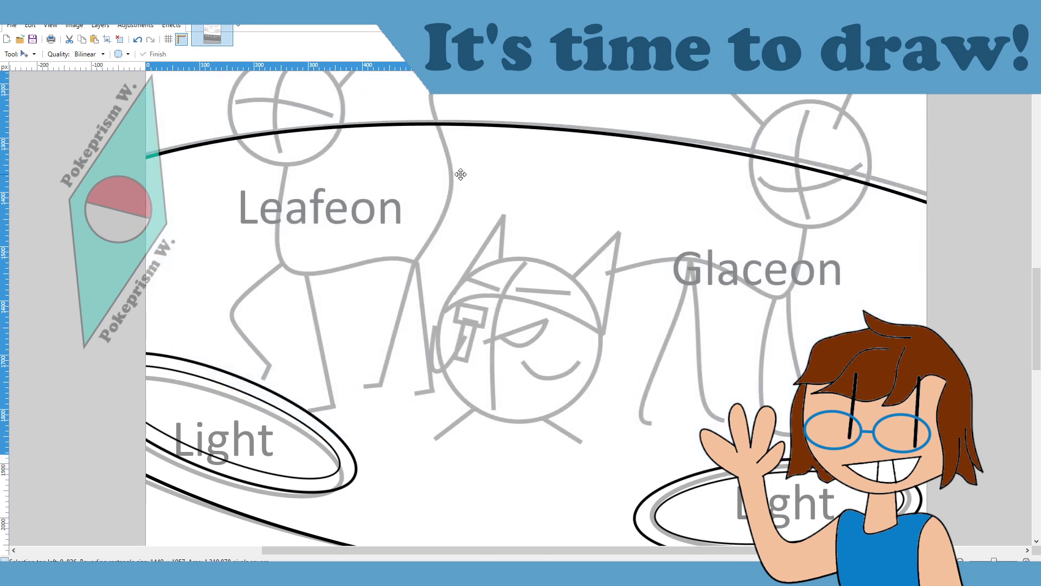
key(Up)
key(Up)
key(Up)
key(Up)
key(Up)
key(Up)
key(Up)
key(Up)
key(Up)
key(Up)
key(Up)
key(Up)
key(Up)
key(Up)
key(Up)
key(Up)
key(Up)
key(Up)
key(Up)
key(Up)
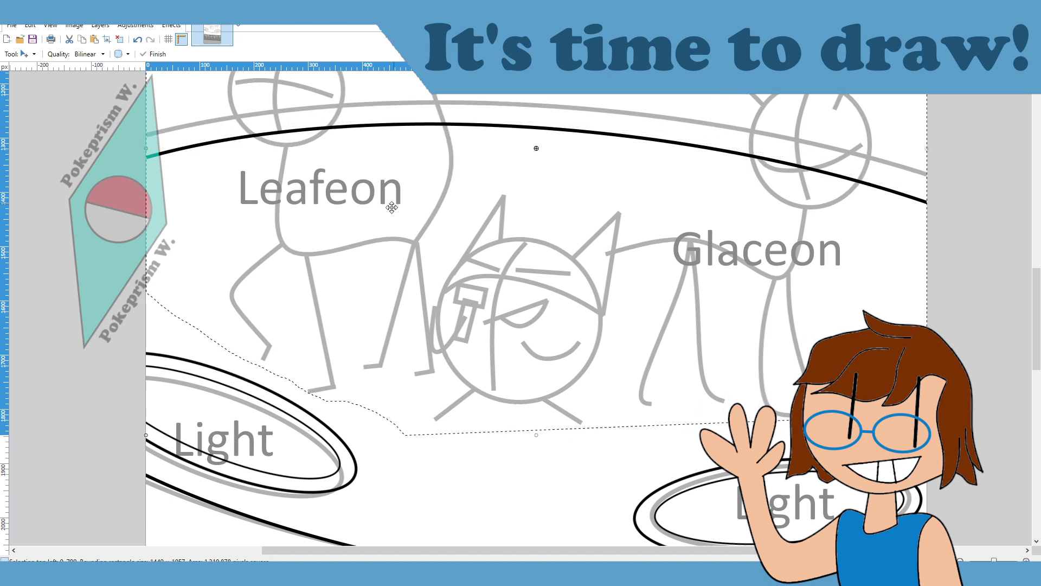
click(20, 102)
click(67, 163)
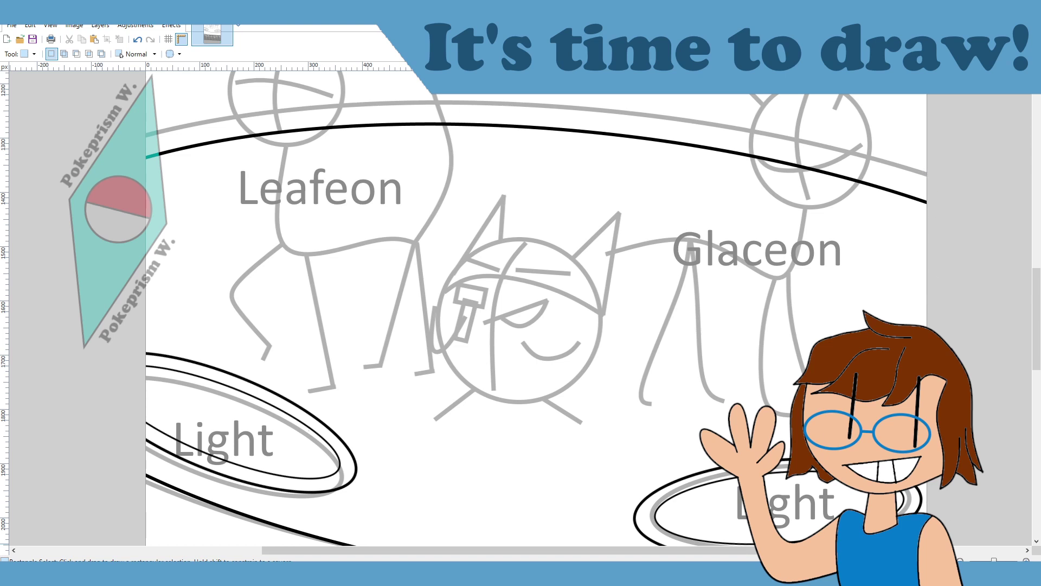
key(ctrl+b)
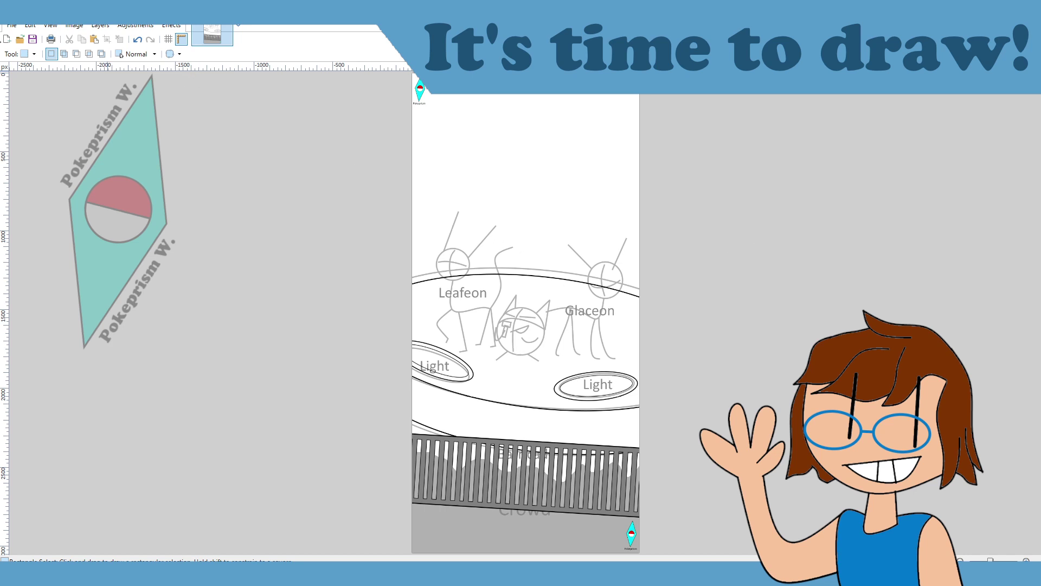
click(34, 39)
key(t)
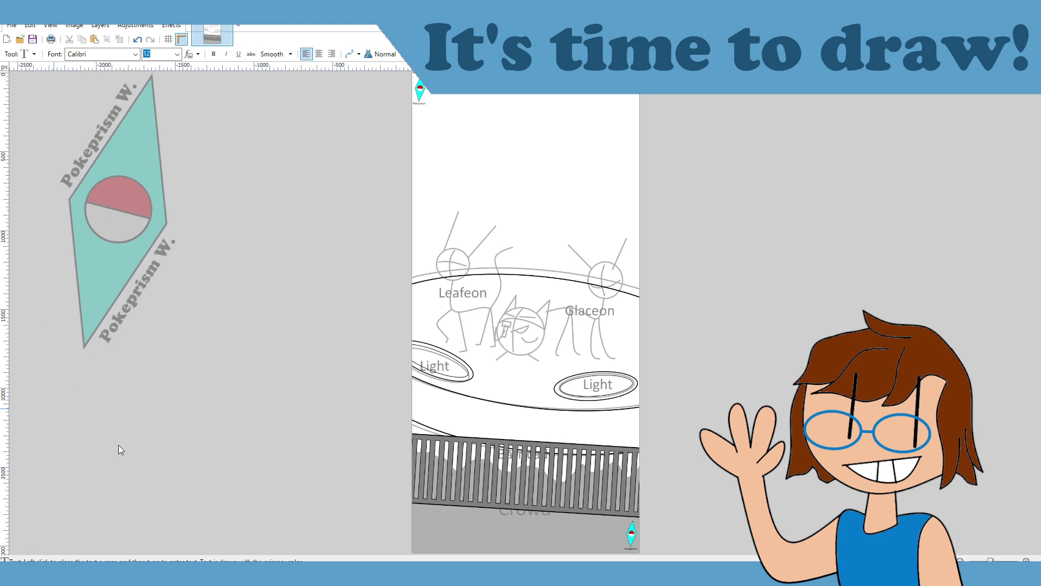
click(382, 454)
click(292, 386)
click(19, 142)
key(b)
drag(382, 422, 561, 519)
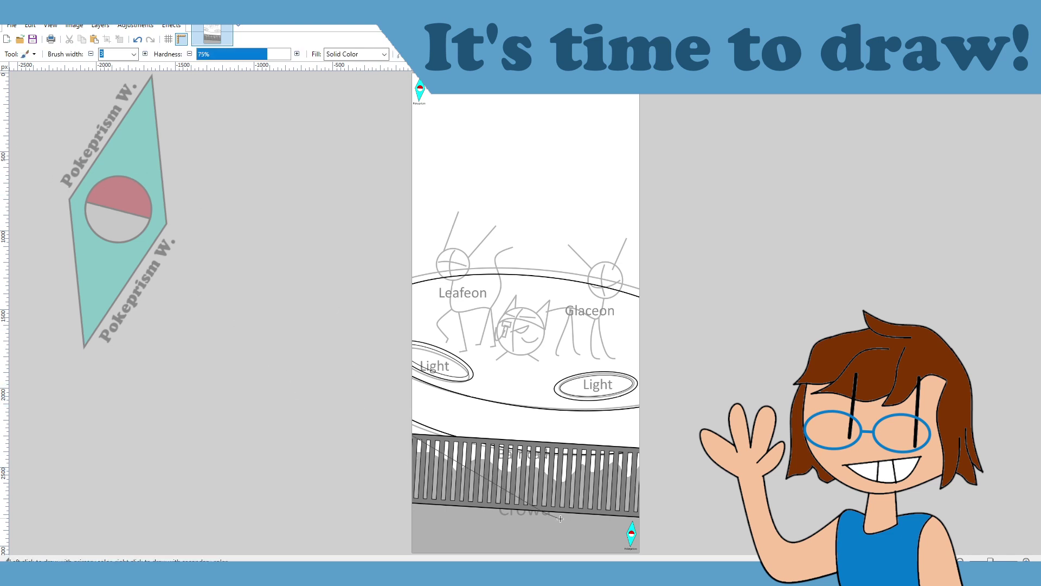
key(ctrl+z)
scroll(572, 402, up, 3)
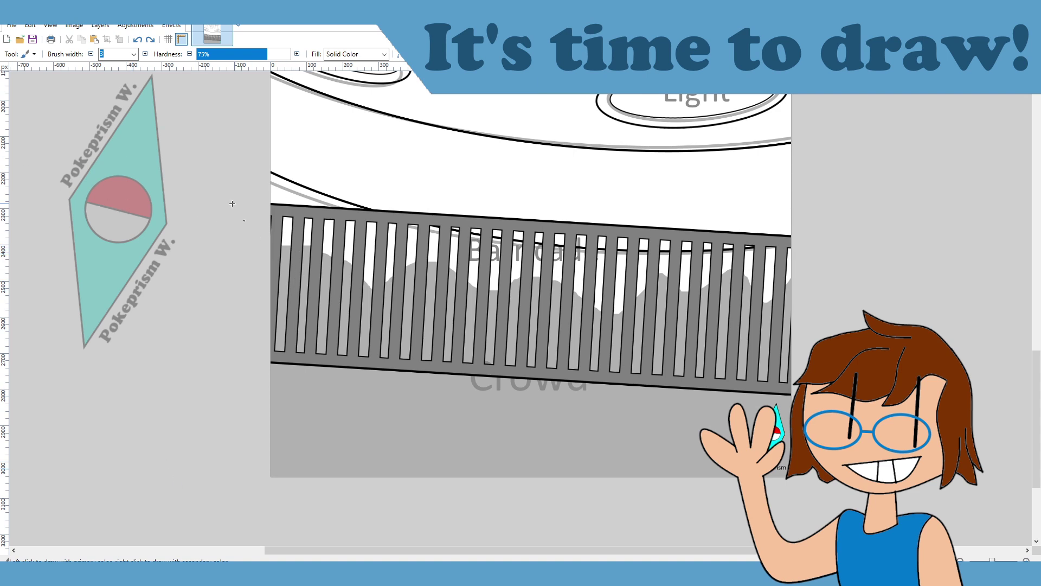
Step: Trace the crowd's wavy top edge across the barricade with a brush width of 6 and fill the crowd area dark grey
click(144, 54)
click(144, 54)
click(144, 54)
mouse_move(271, 243)
mouse_down()
mouse_move(315, 248)
mouse_move(367, 297)
mouse_move(430, 265)
mouse_move(486, 290)
mouse_move(556, 283)
mouse_move(589, 298)
mouse_move(660, 275)
mouse_move(686, 288)
mouse_move(729, 272)
mouse_move(745, 274)
mouse_move(754, 295)
mouse_move(825, 271)
mouse_up()
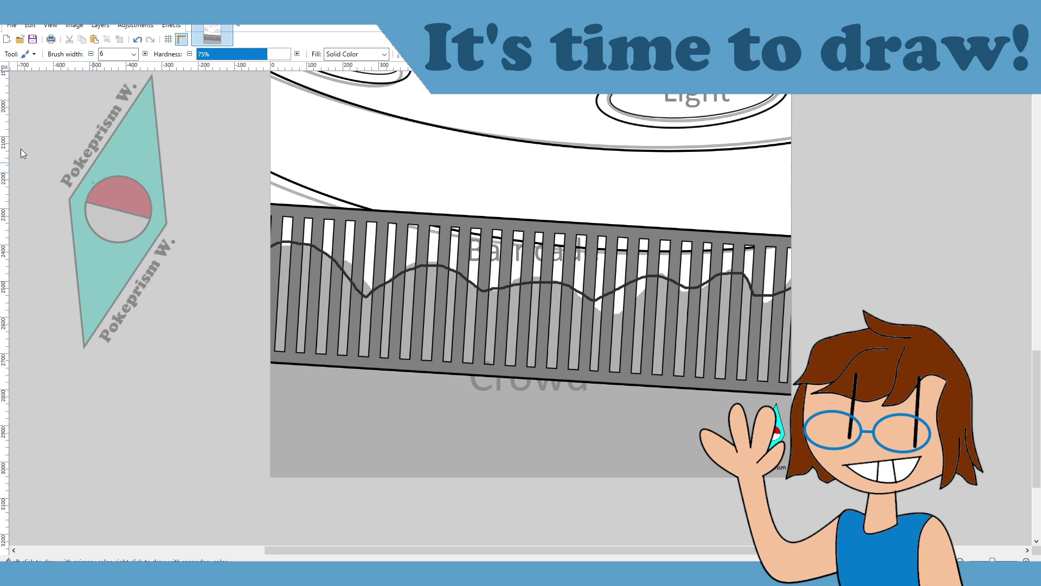
key(f)
click(426, 309)
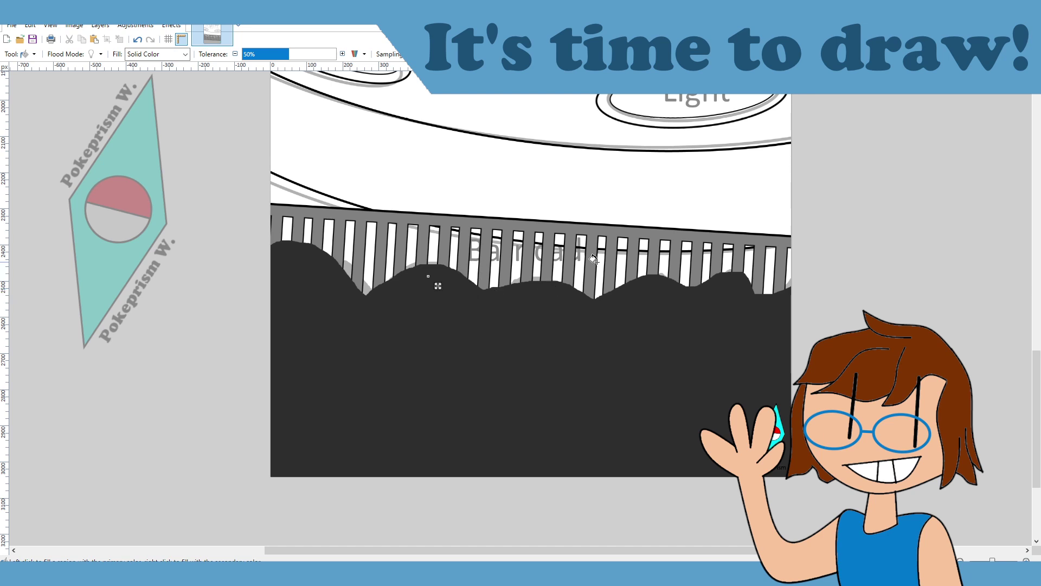
Step: Draw two thick straight eyebrow lines over the eyebrow sketch on the character between Leafeon and Glaceon
scroll(705, 271, up, 2)
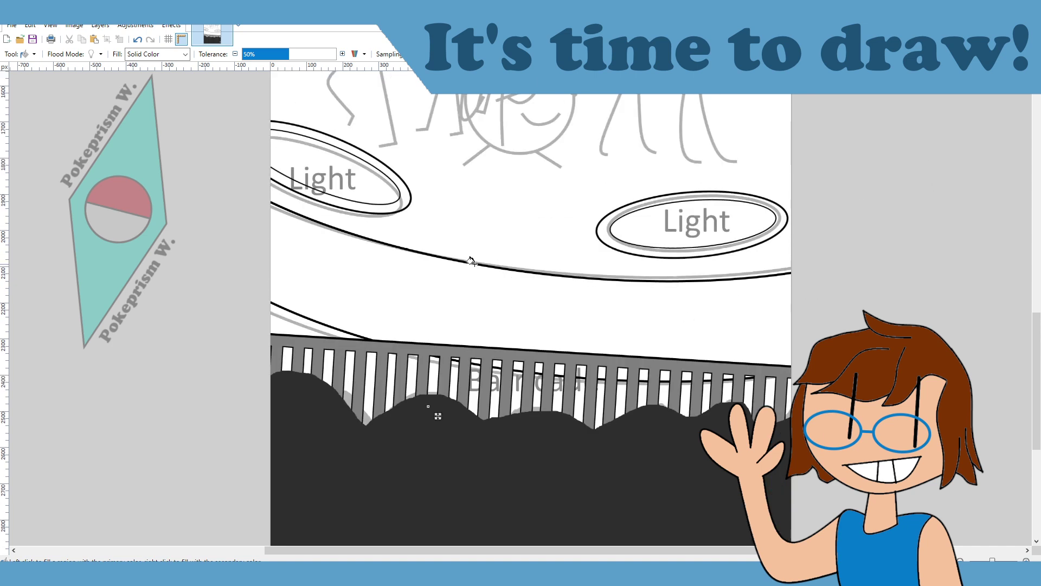
key(s)
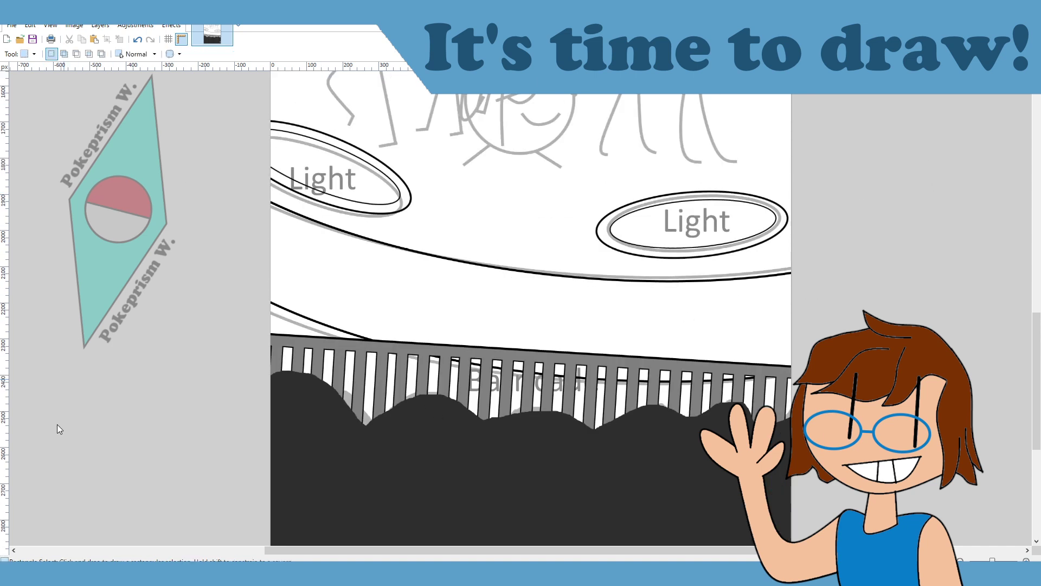
scroll(521, 333, up, 4)
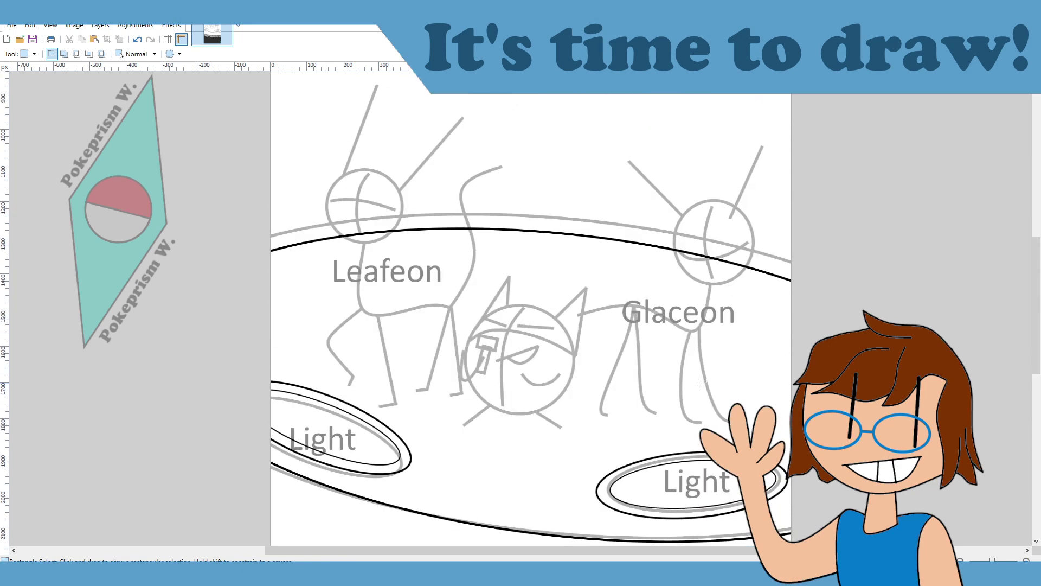
click(1027, 560)
click(1026, 559)
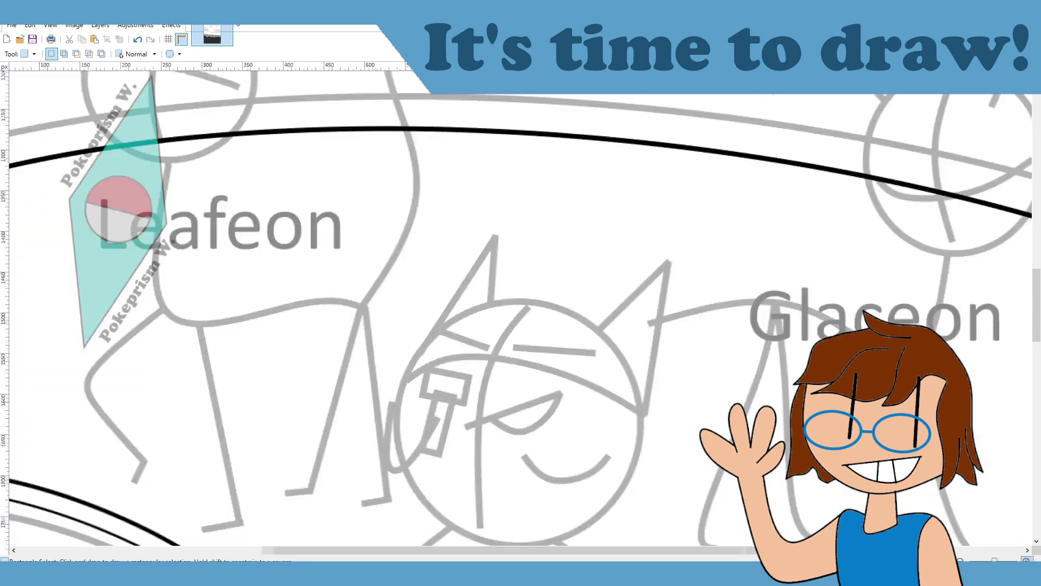
click(1027, 560)
click(1027, 559)
scroll(674, 386, down, 4)
scroll(673, 389, up, 4)
scroll(673, 388, down, 2)
scroll(670, 380, up, 2)
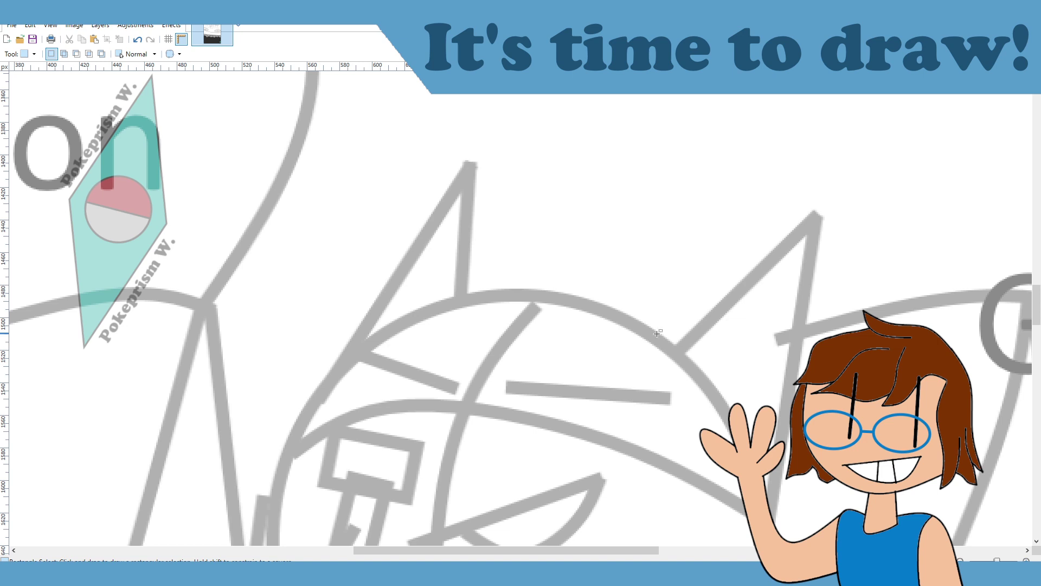
scroll(480, 339, up, 3)
scroll(494, 340, down, 2)
scroll(488, 336, down, 4)
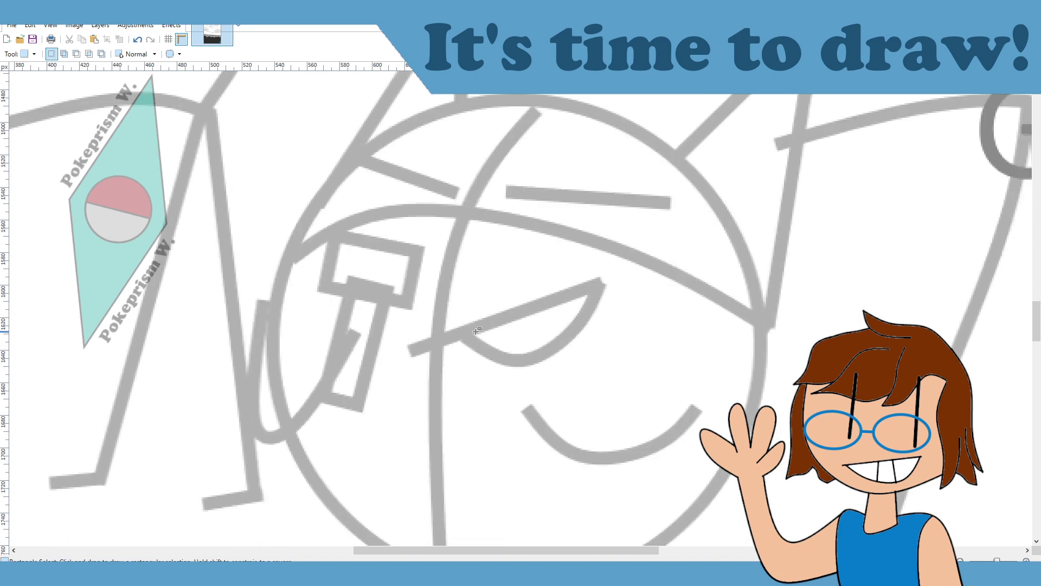
scroll(480, 350, up, 2)
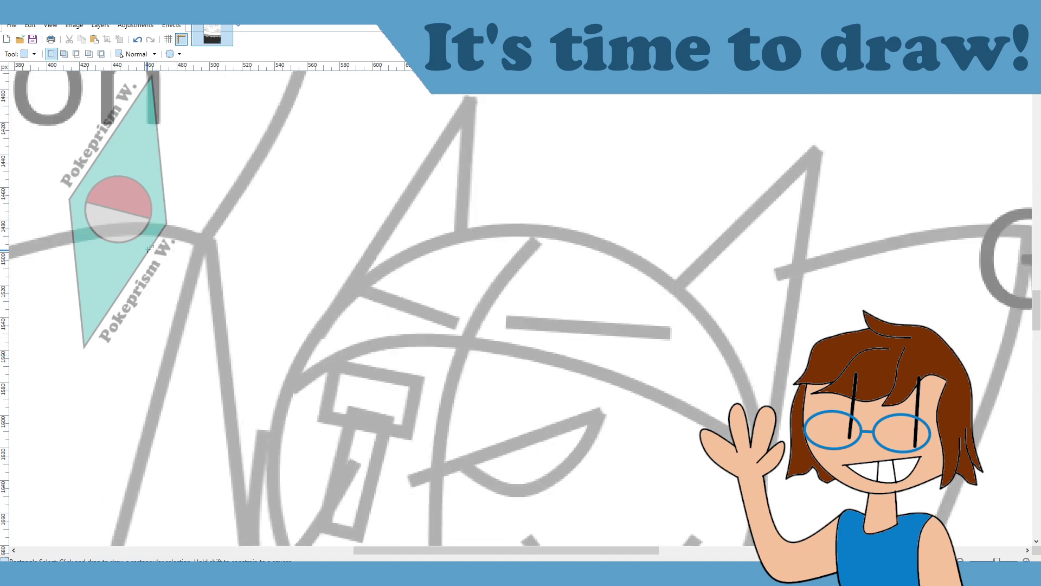
key(o)
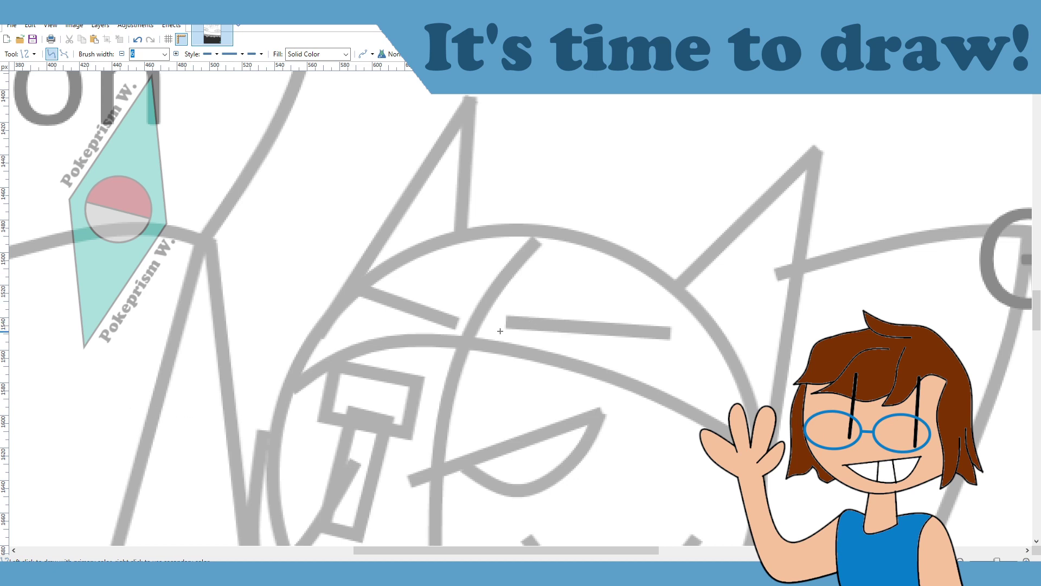
drag(500, 331, 663, 335)
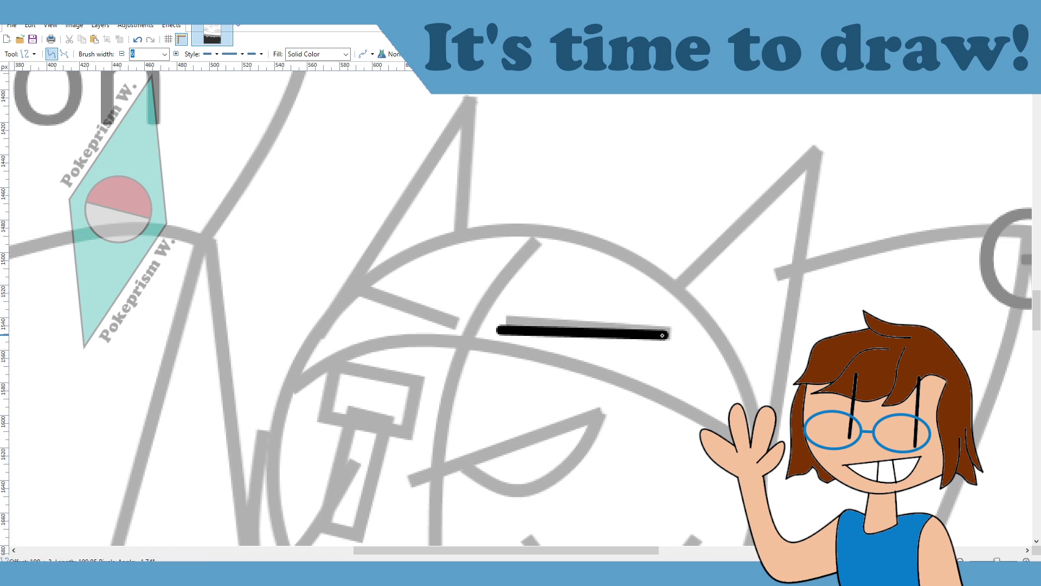
drag(459, 329, 366, 293)
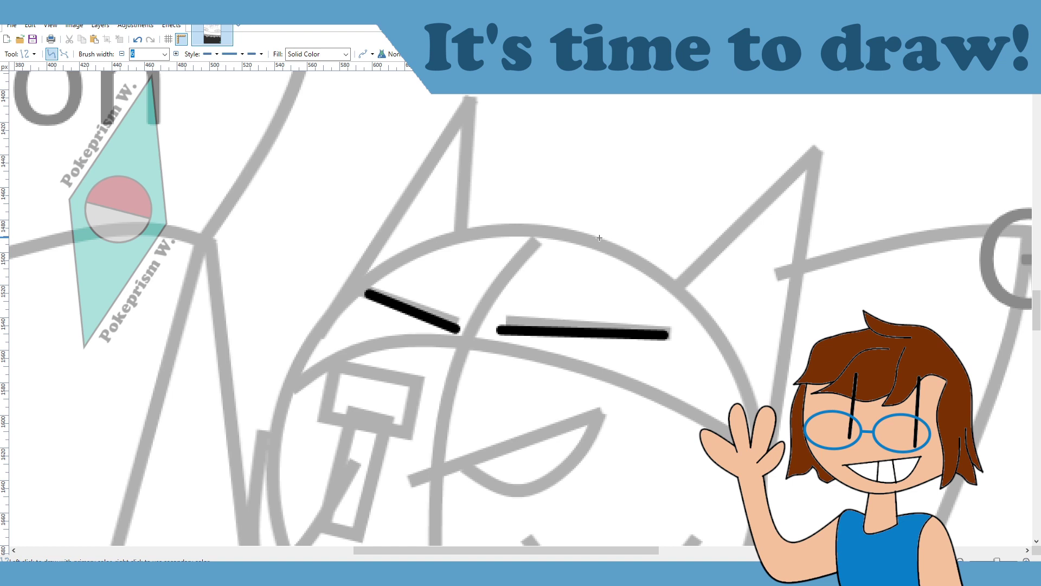
Step: Draw a slanted line across the middle character's right ear sketch, starting on the head, with a brush width of 3
scroll(603, 241, down, 3)
scroll(605, 250, up, 4)
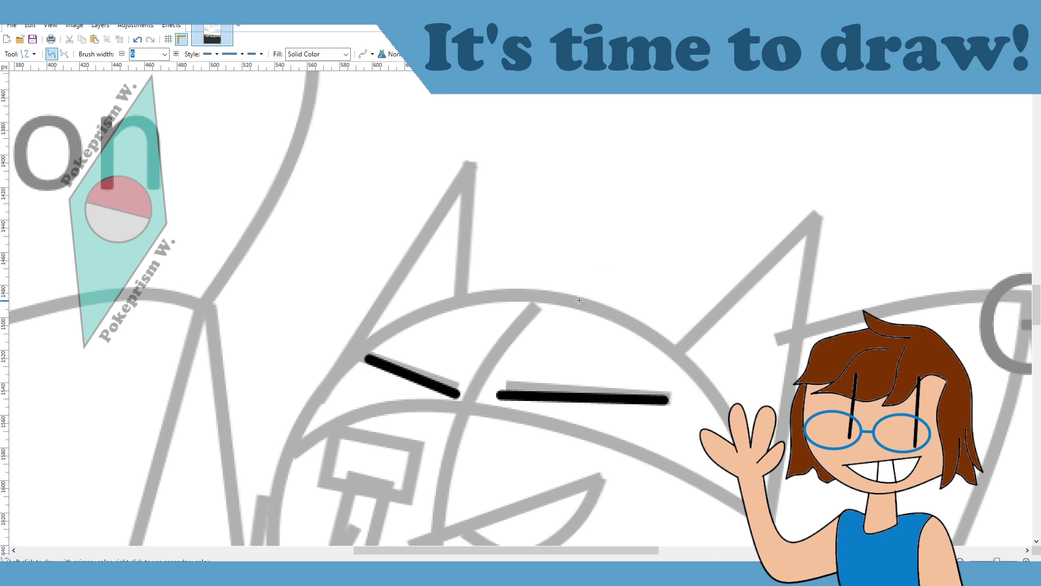
scroll(594, 309, down, 3)
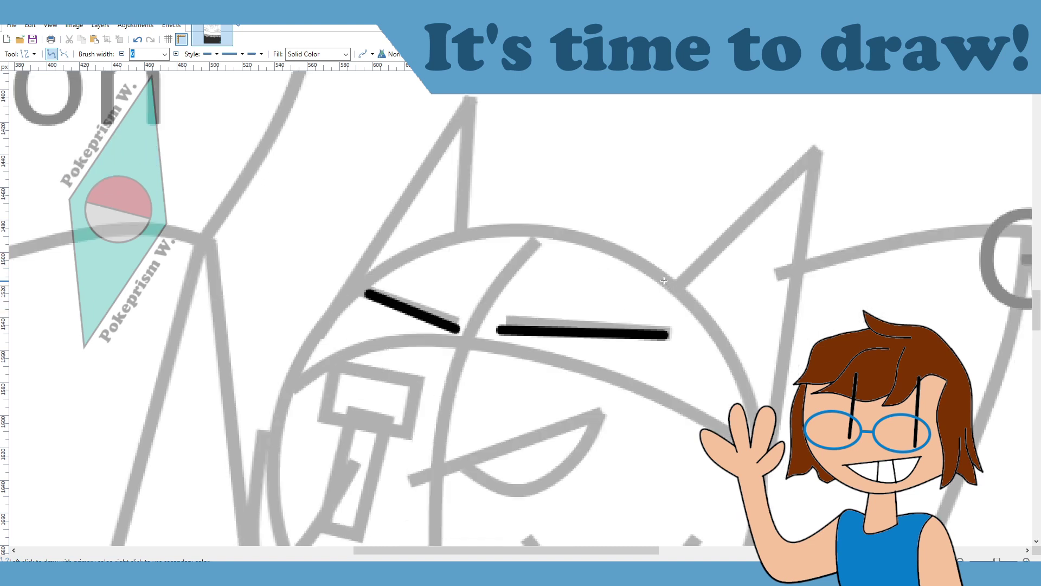
scroll(666, 283, up, 3)
scroll(492, 550, right, 6)
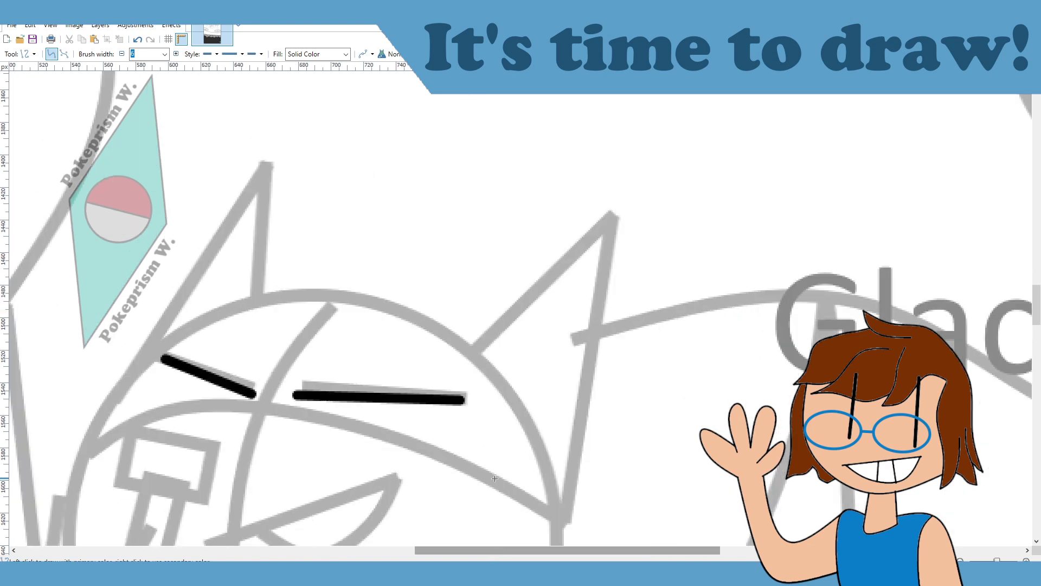
mouse_move(441, 333)
mouse_down()
mouse_move(609, 269)
mouse_move(656, 220)
mouse_up()
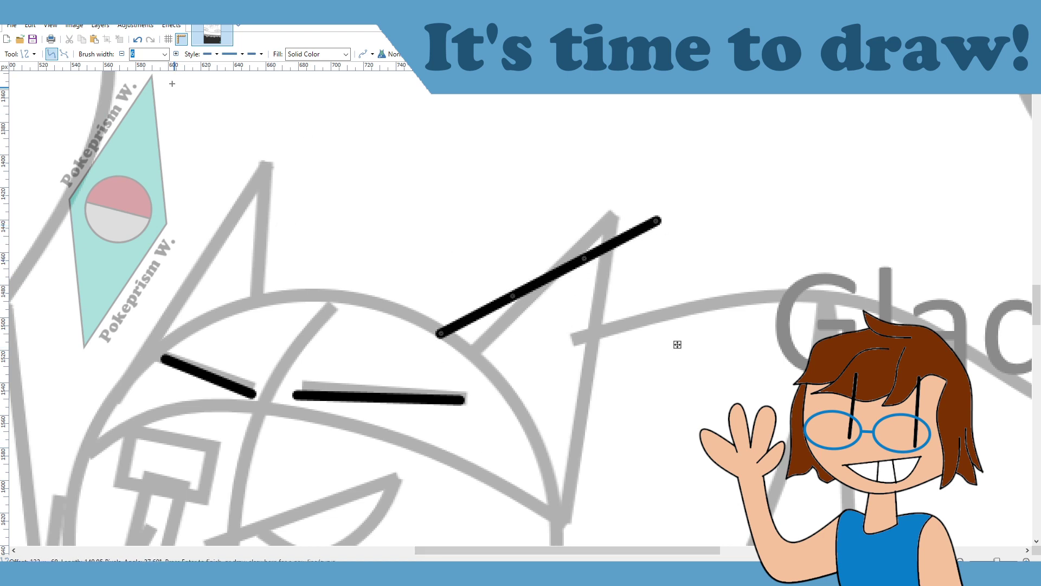
click(125, 56)
click(125, 56)
click(125, 56)
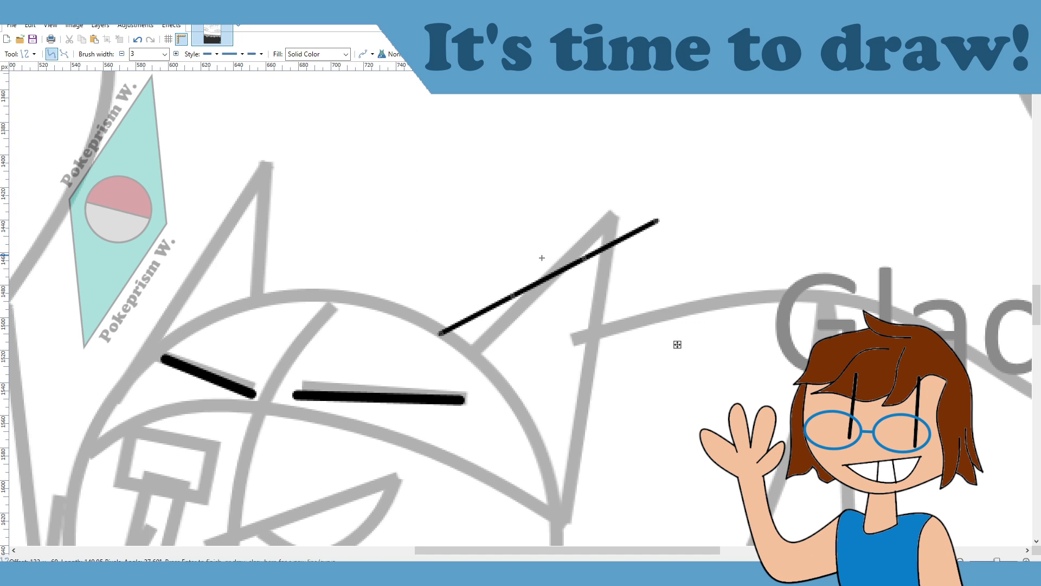
Step: Bend the slanted ear line into an arch forming the upper edge of the middle character's right ear
mouse_move(584, 258)
mouse_down()
mouse_move(559, 230)
mouse_move(562, 215)
mouse_up()
drag(511, 304, 481, 266)
key(ctrl+z)
scroll(481, 299, down, 5)
scroll(480, 298, up, 4)
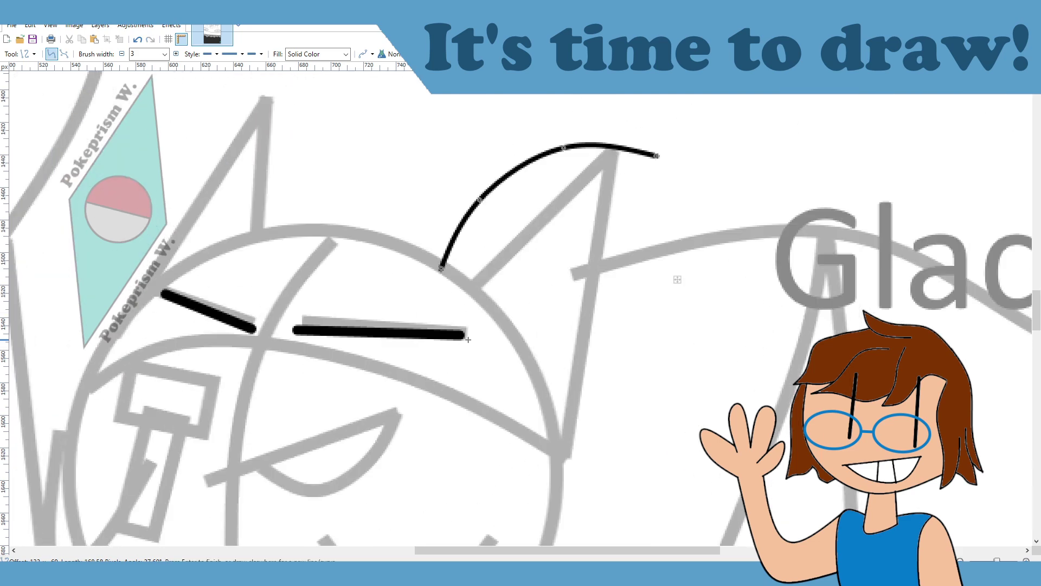
scroll(480, 322, down, 1)
scroll(480, 323, up, 1)
drag(564, 149, 565, 164)
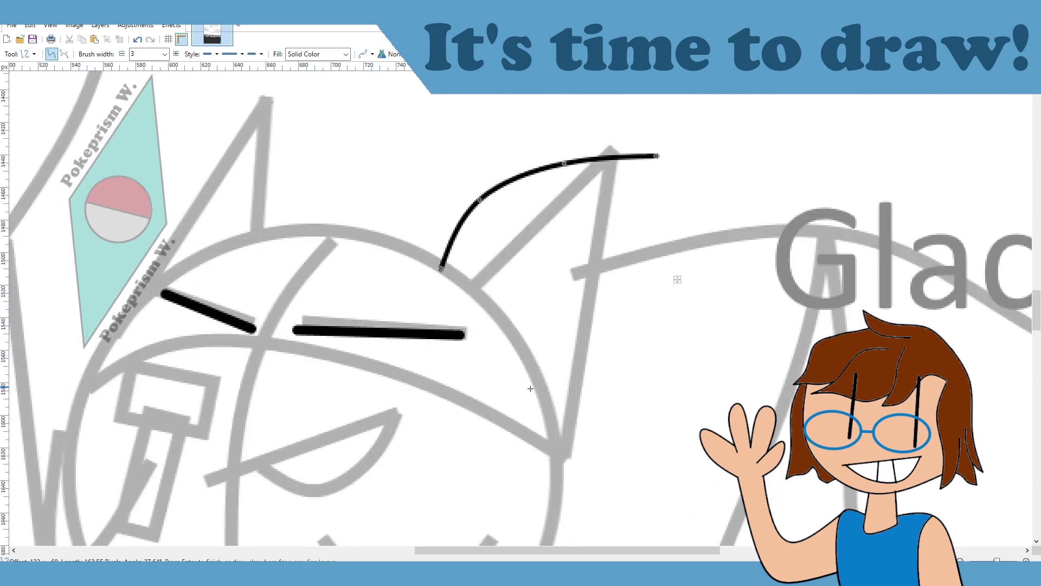
drag(557, 445, 657, 156)
drag(624, 252, 652, 269)
drag(591, 348, 619, 388)
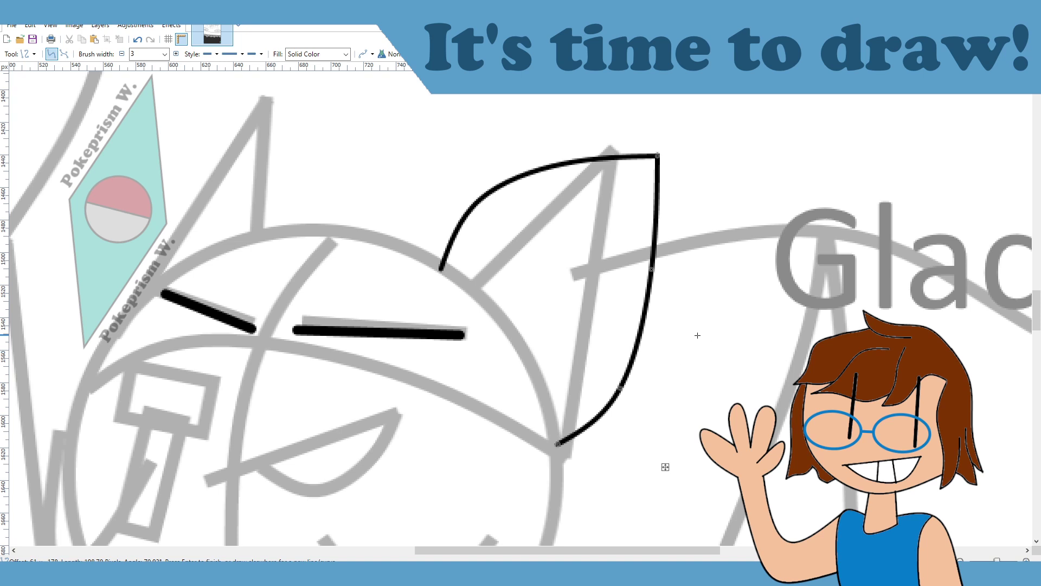
drag(652, 269, 660, 271)
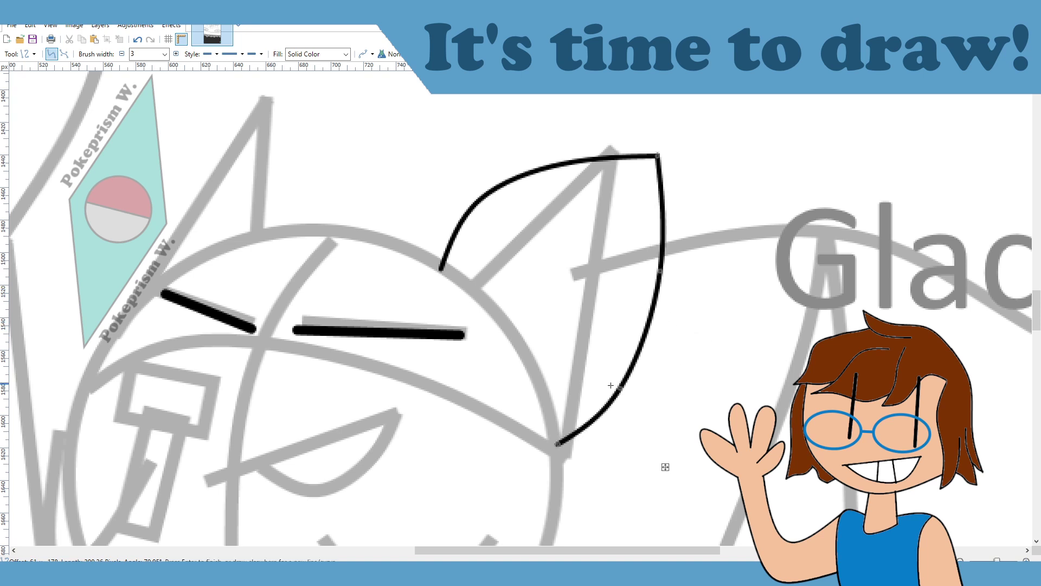
drag(619, 388, 621, 401)
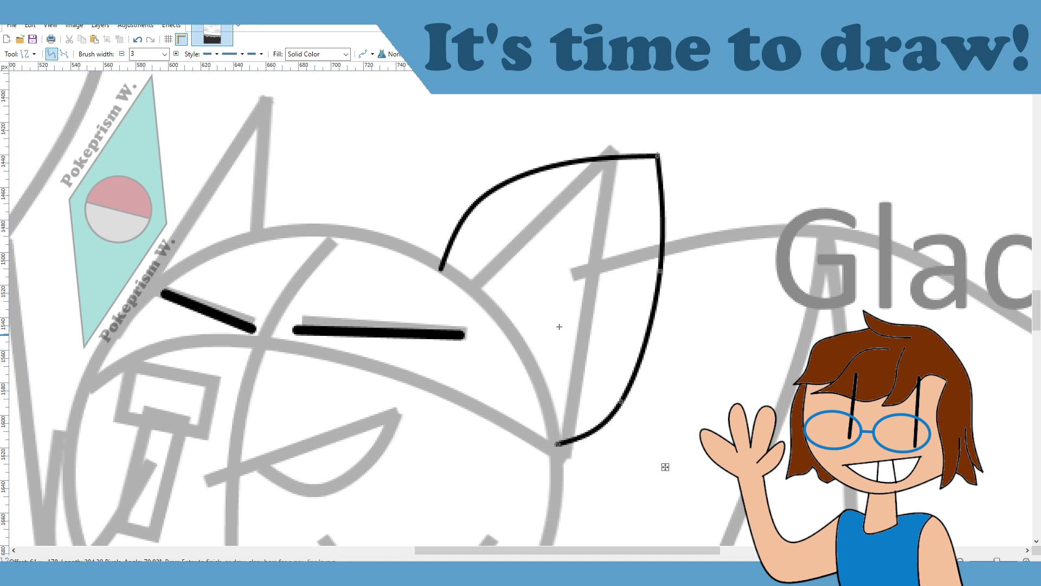
key(Return)
key(ctrl+z)
key(ctrl+z)
key(ctrl+z)
key(ctrl+z)
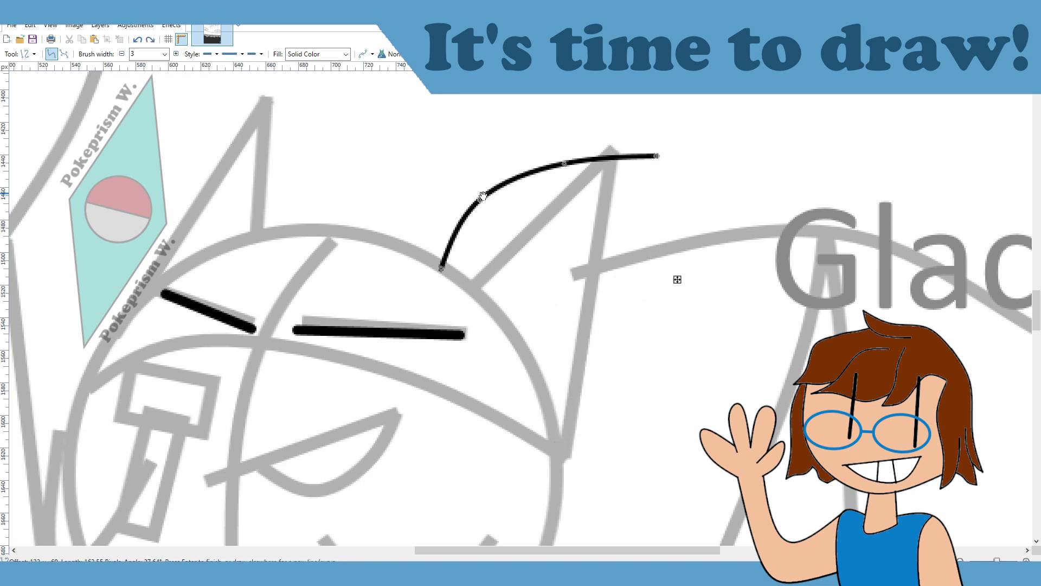
Step: Flatten the curve of the right ear's upper edge so it runs closer to the sketch, and finalize it
drag(481, 198, 487, 210)
drag(564, 164, 583, 168)
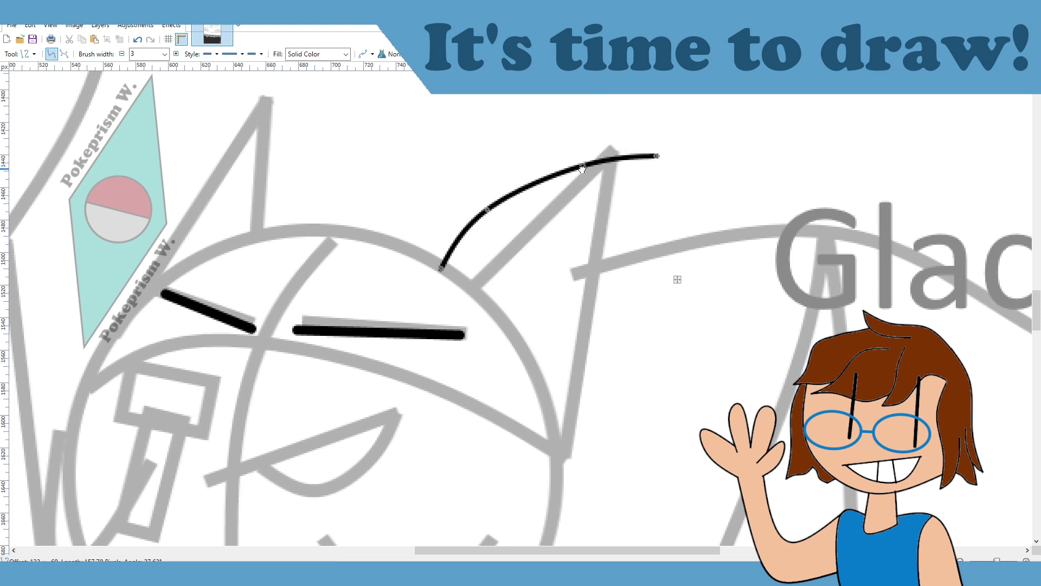
key(Return)
Step: Draw the right ear's outer edge from its tip down to the side of the head, bulging outward, and finalize it
drag(657, 155, 558, 459)
drag(589, 361, 613, 392)
drag(624, 257, 651, 267)
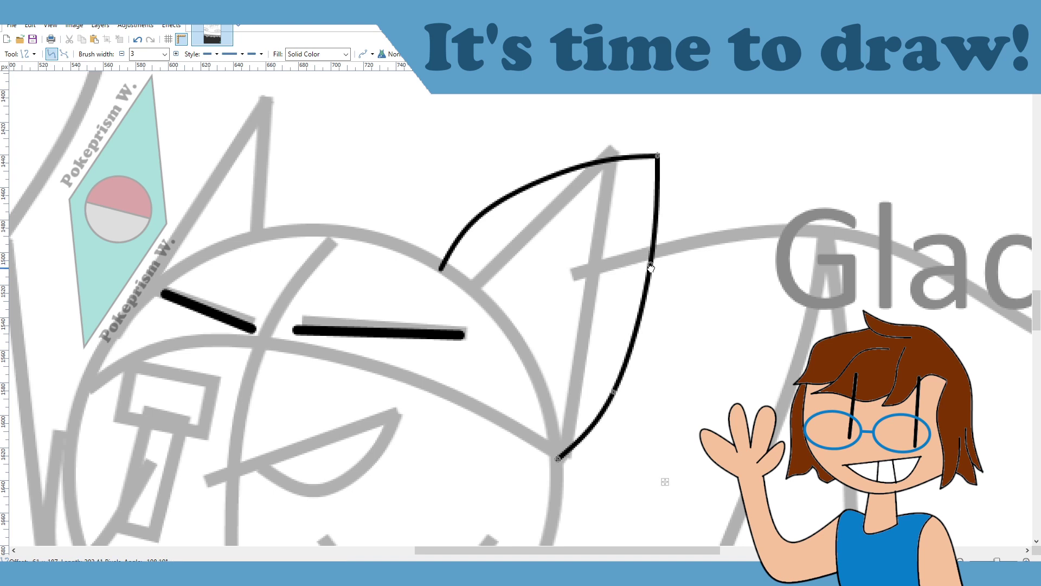
drag(613, 392, 620, 394)
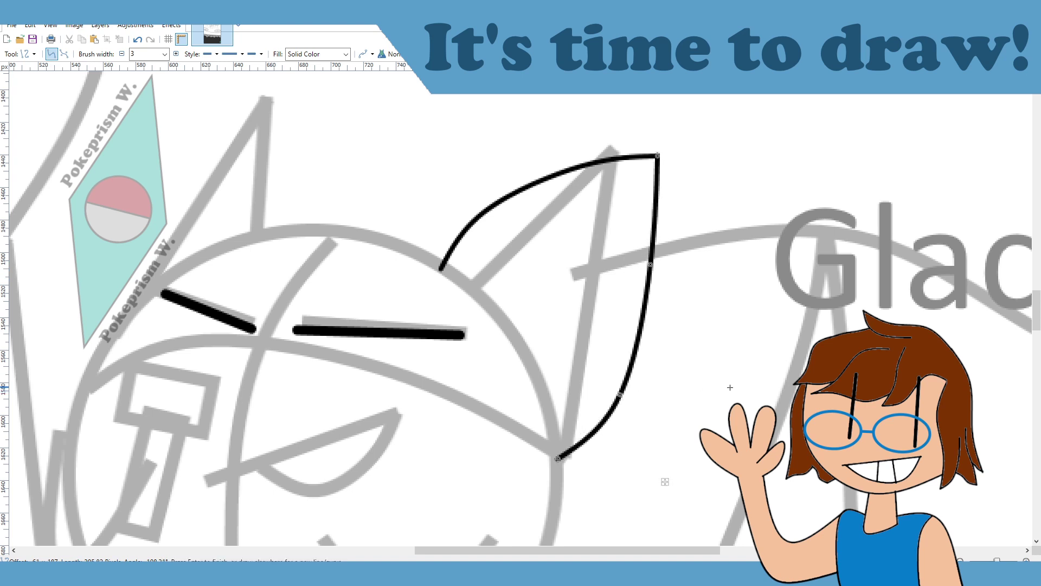
key(Return)
Step: Draw a looping hair curve from the right ear's base over the top of the head and back beneath, above the eyebrows
drag(574, 548, 521, 550)
scroll(546, 456, down, 2)
scroll(546, 456, up, 4)
scroll(490, 479, up, 2)
scroll(489, 480, down, 2)
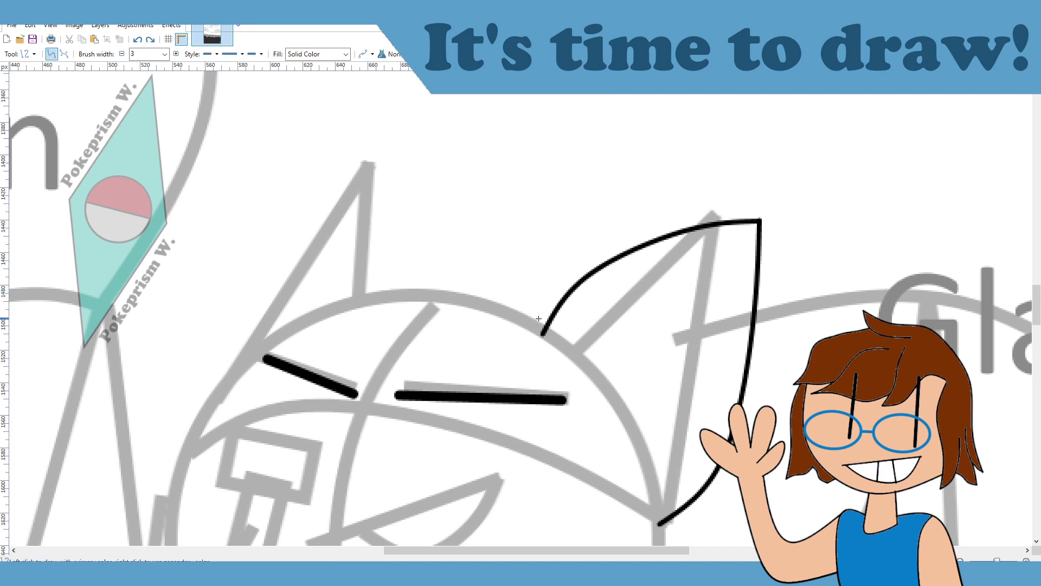
mouse_move(544, 323)
mouse_down()
mouse_move(383, 335)
mouse_move(347, 363)
mouse_up()
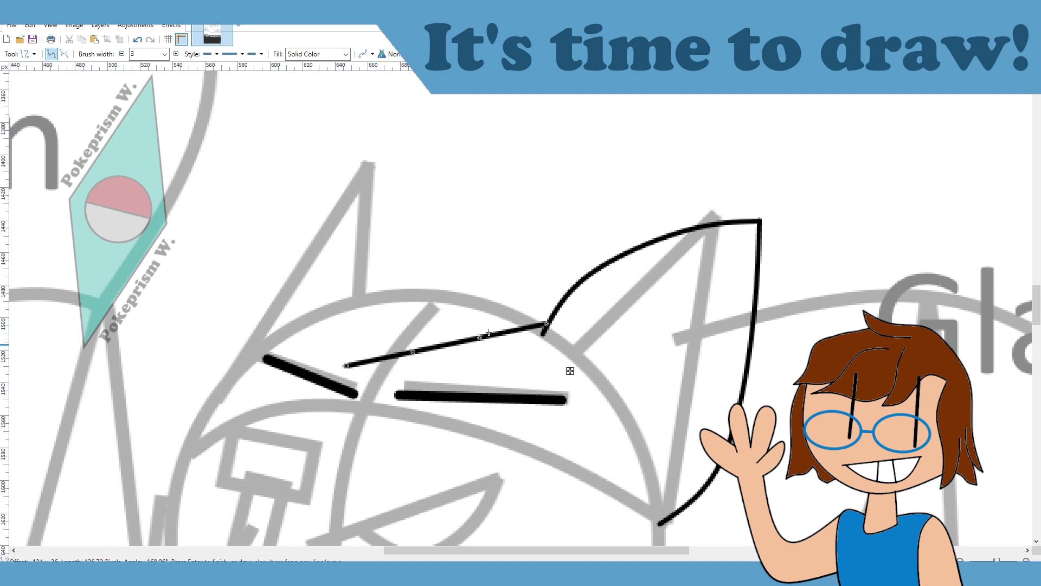
drag(486, 336, 416, 234)
drag(422, 339, 320, 326)
drag(347, 365, 406, 370)
drag(316, 318, 317, 321)
drag(415, 233, 412, 247)
Step: Continue the hair loop with a second curve that curls up and inward, forming a spiral, and finalize it
drag(407, 370, 438, 277)
key(Return)
drag(418, 333, 468, 349)
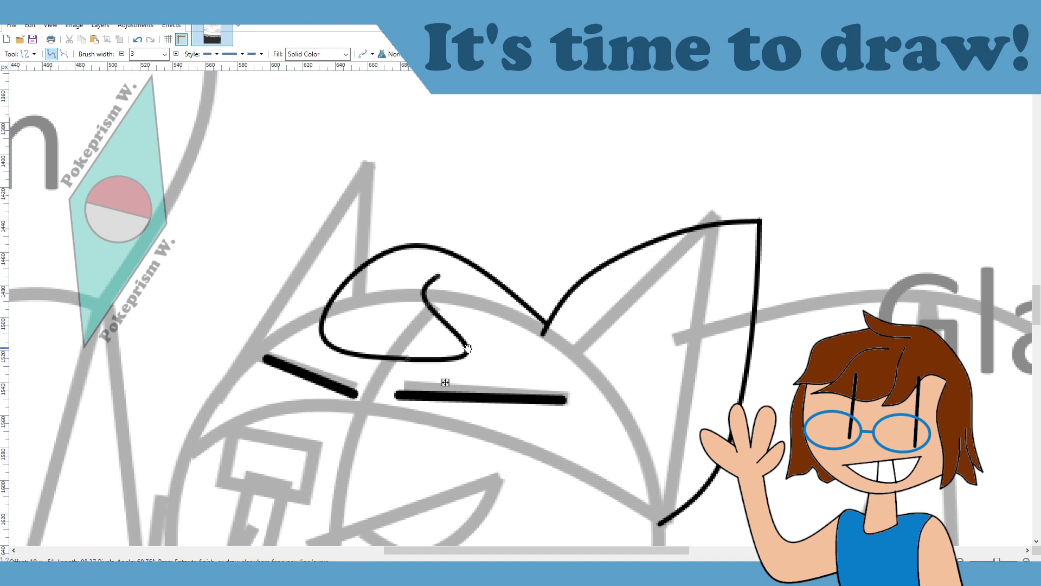
drag(428, 305, 481, 308)
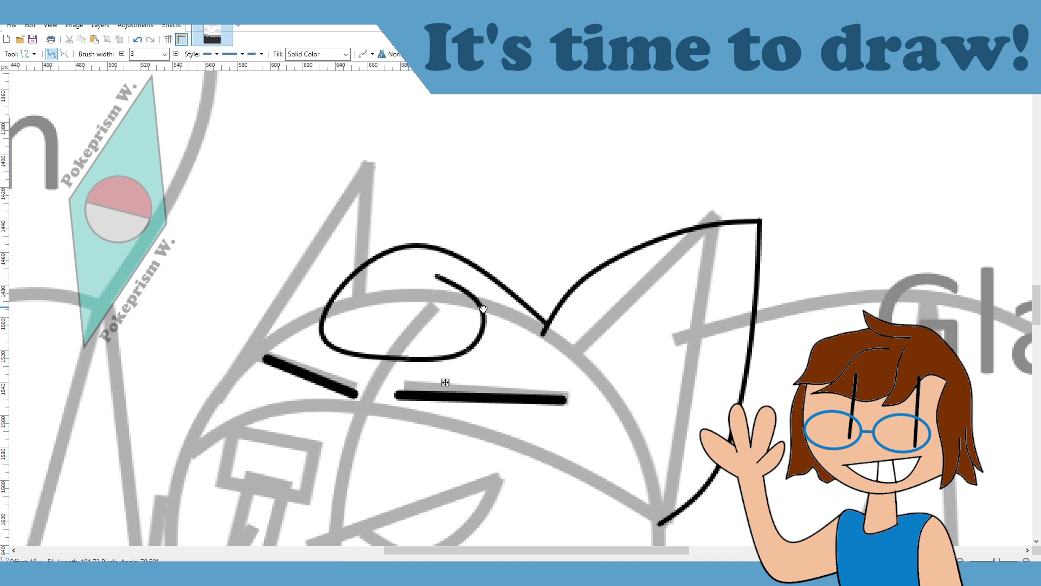
drag(439, 276, 411, 299)
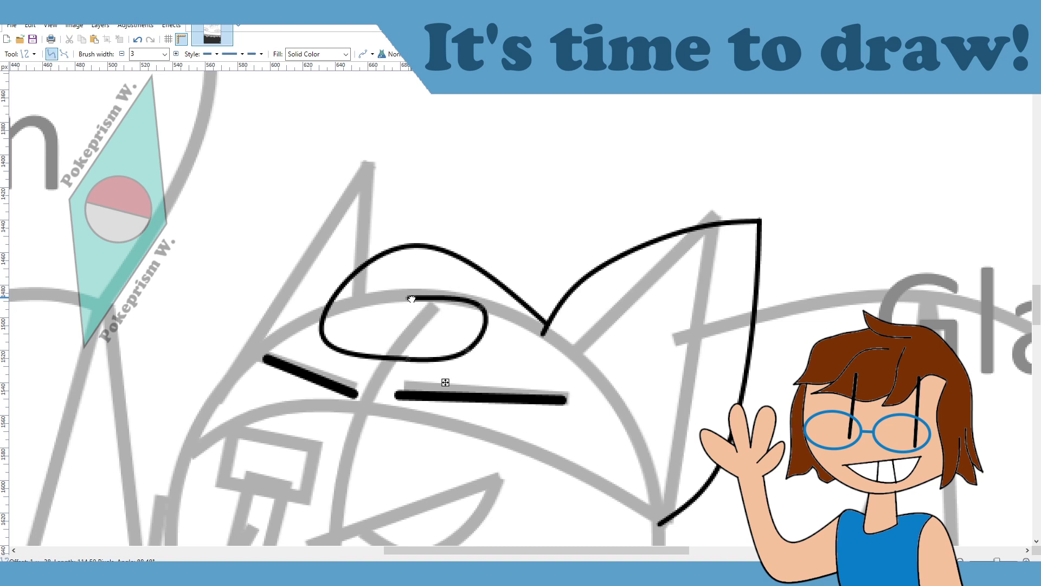
click(547, 193)
Step: Draw the left ear's inner edge as a slightly curved line from the hair loop up to the sketched ear tip
drag(379, 256, 368, 134)
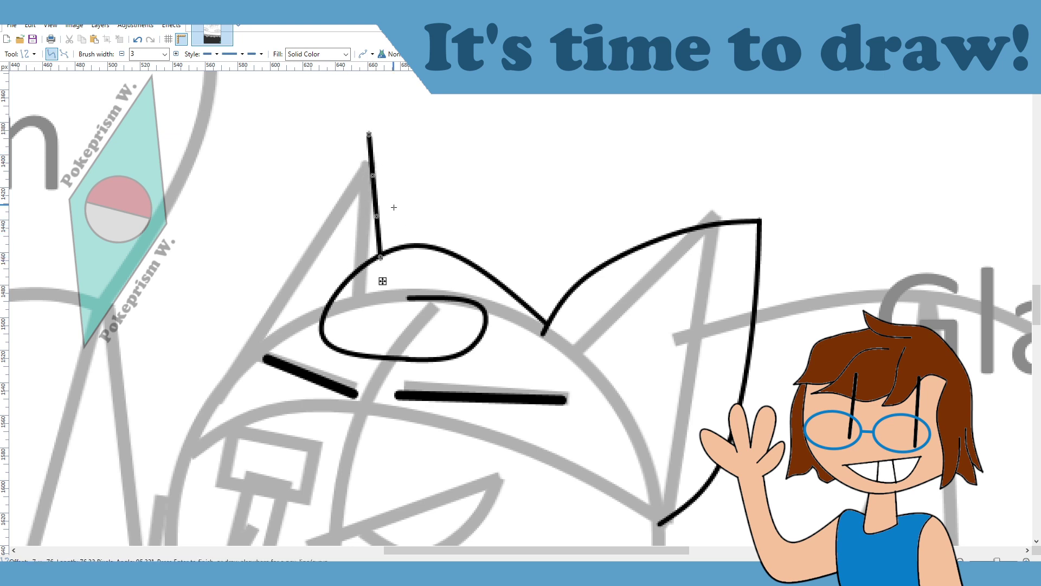
drag(377, 216, 388, 216)
drag(372, 176, 382, 173)
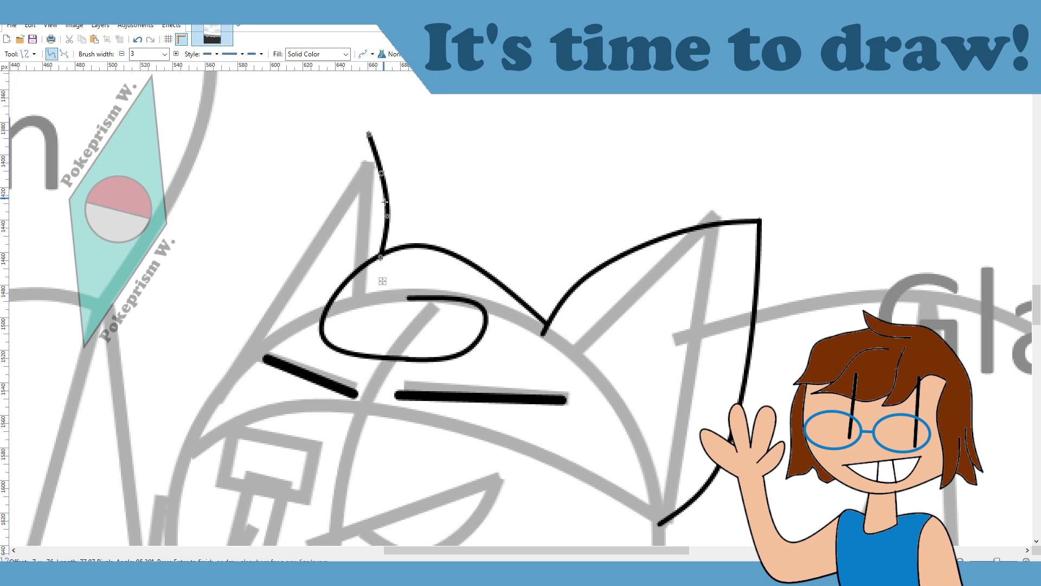
drag(382, 281, 385, 199)
drag(393, 253, 392, 250)
click(445, 201)
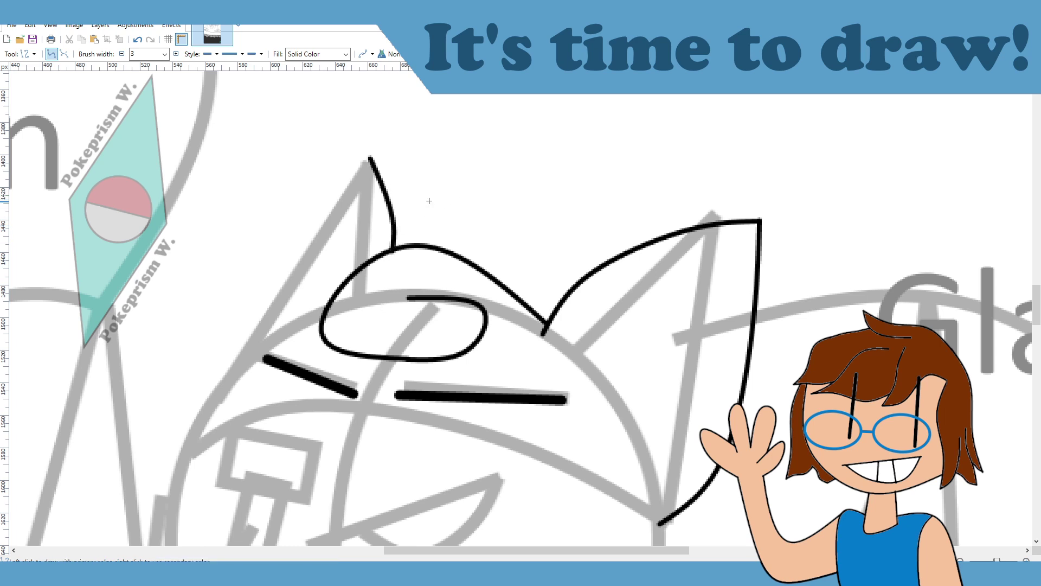
scroll(368, 320, down, 3)
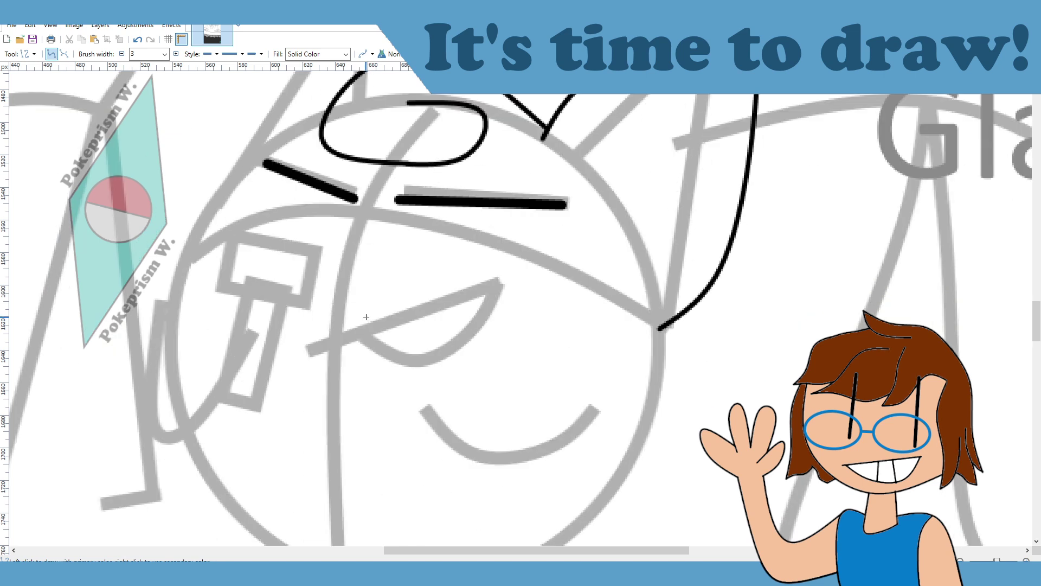
Step: Draw the head's right side as a curve from the right ear's base down around the underside to the lower left of the chin
scroll(366, 318, down, 1)
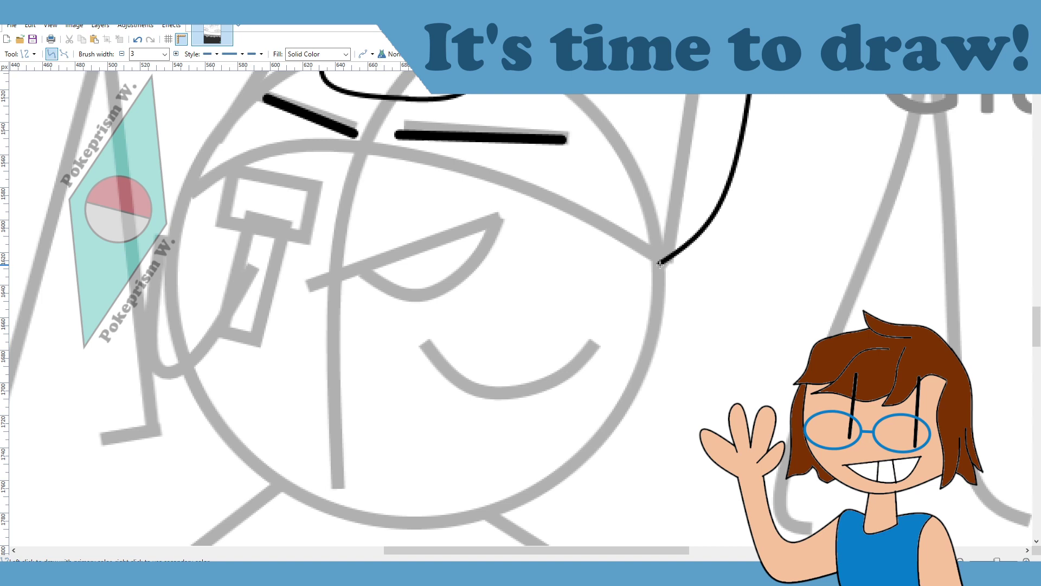
scroll(319, 439, down, 1)
scroll(382, 427, up, 2)
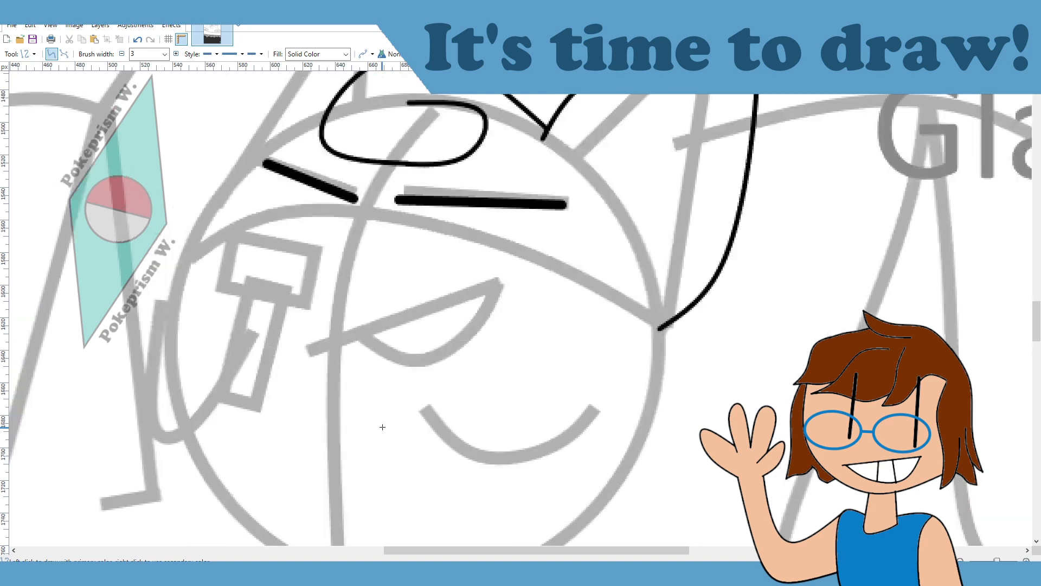
scroll(591, 395, down, 2)
mouse_move(663, 196)
mouse_down()
mouse_move(360, 464)
mouse_move(279, 430)
mouse_move(301, 434)
mouse_up()
drag(421, 356, 528, 314)
drag(541, 277, 610, 358)
drag(464, 440, 439, 449)
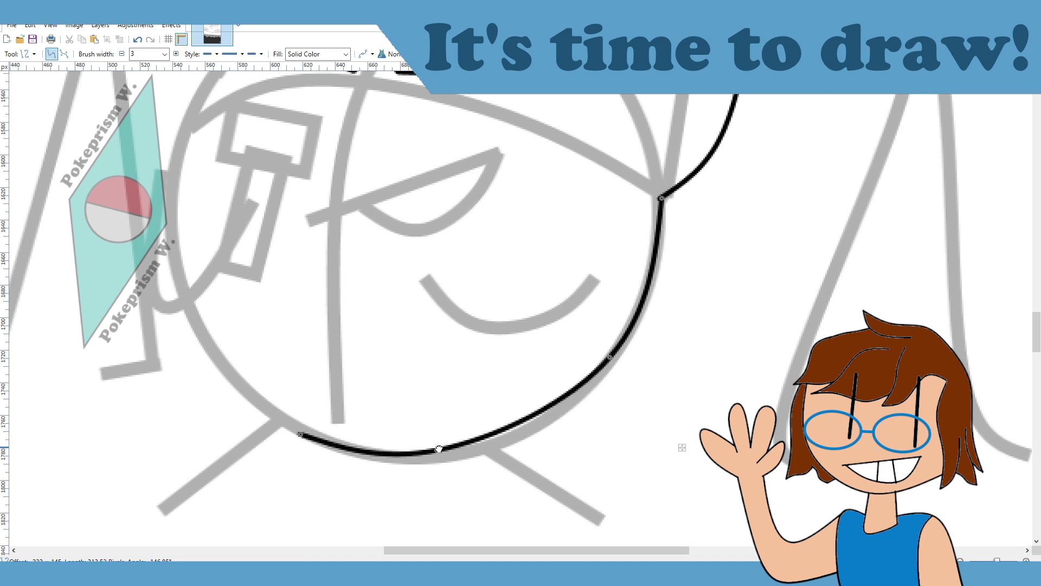
Step: Draw the head's left side from beside the left eyebrow down to the chin, bulging outward along the sketched circle
scroll(360, 408, up, 3)
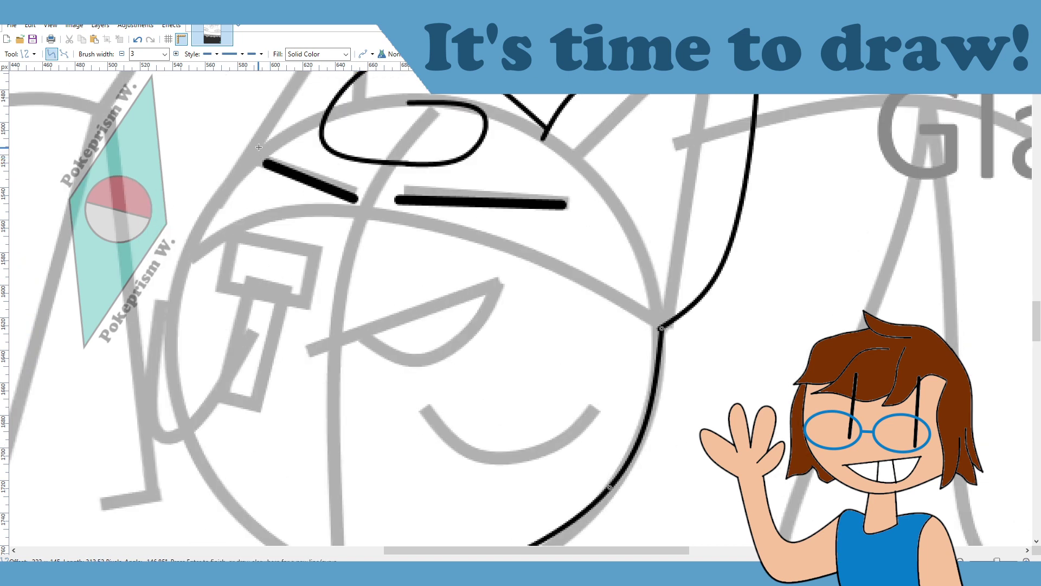
drag(252, 147, 299, 304)
scroll(260, 228, down, 6)
scroll(299, 304, up, 4)
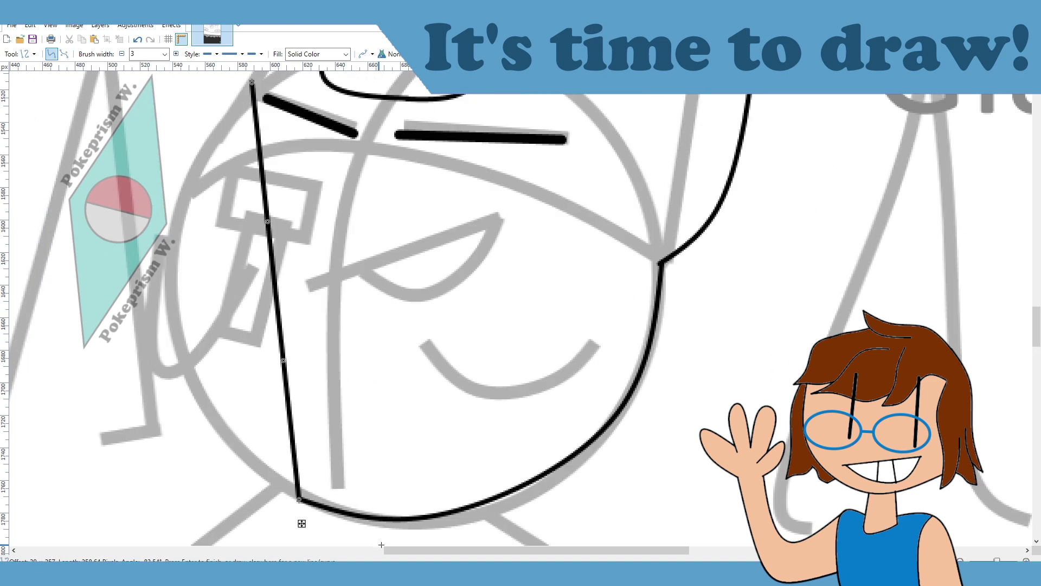
scroll(403, 551, left, 7)
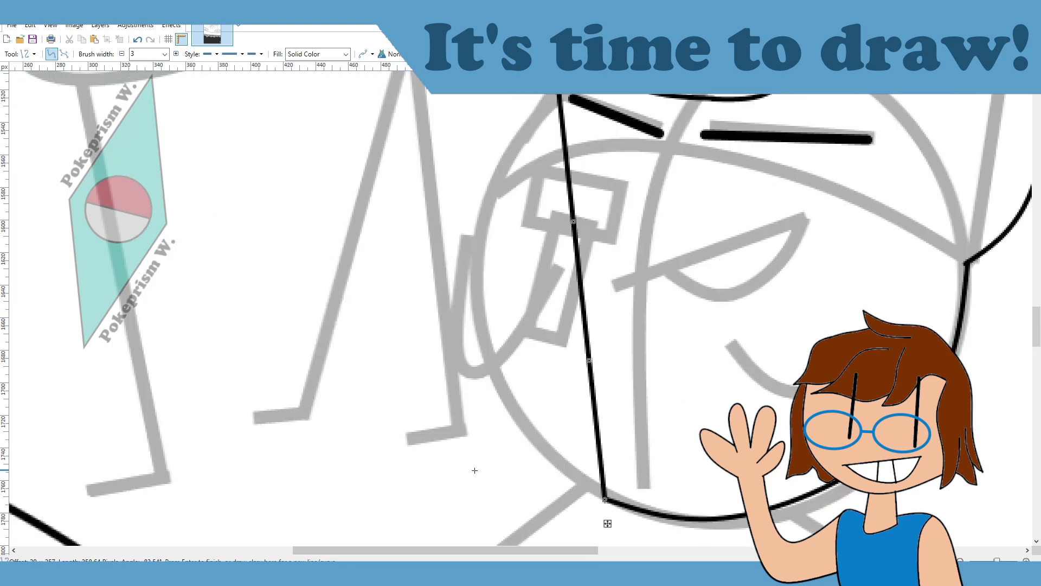
drag(573, 222, 470, 263)
drag(590, 360, 613, 502)
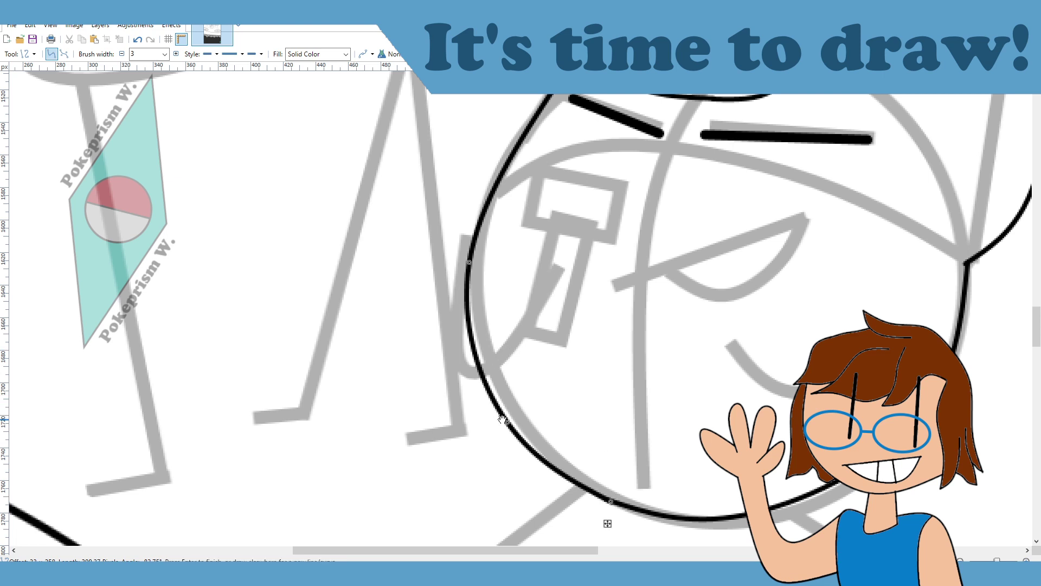
Step: Refine the left head curve to follow the sketch more closely, extend it from the eyebrow's outer end to the hair loop, and finalize it
scroll(602, 402, up, 3)
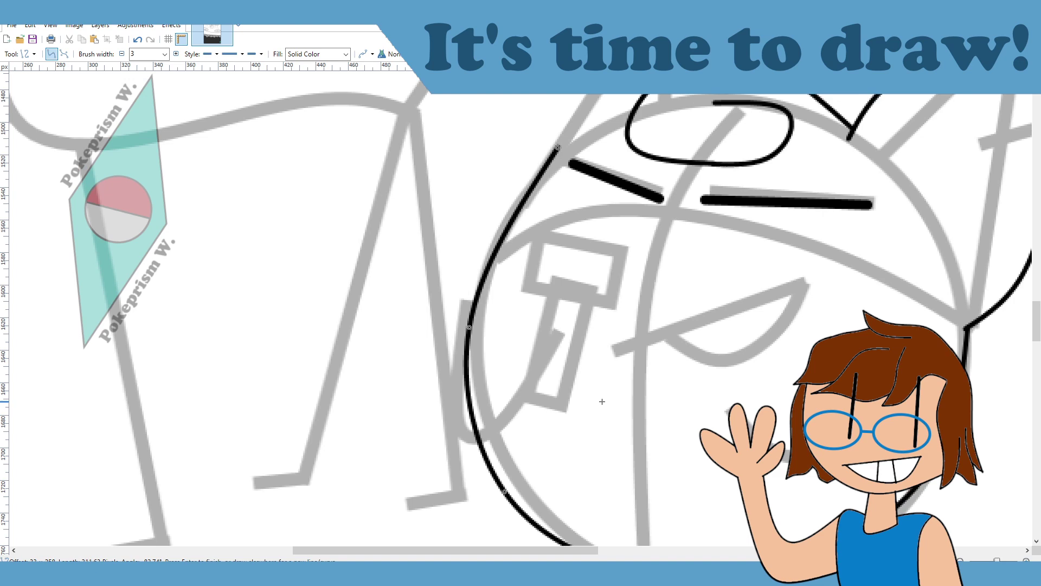
scroll(602, 401, up, 3)
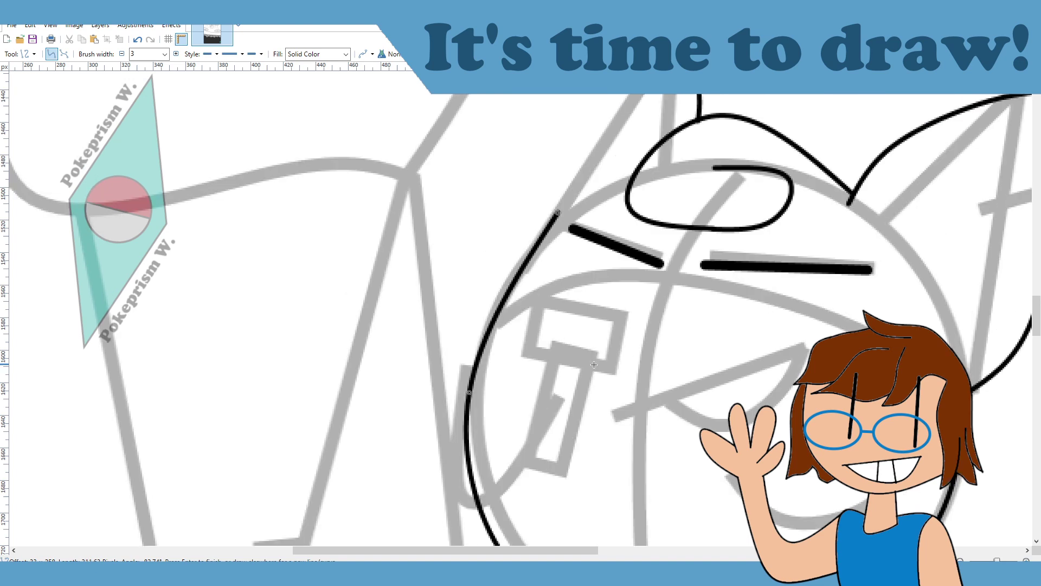
scroll(594, 365, up, 3)
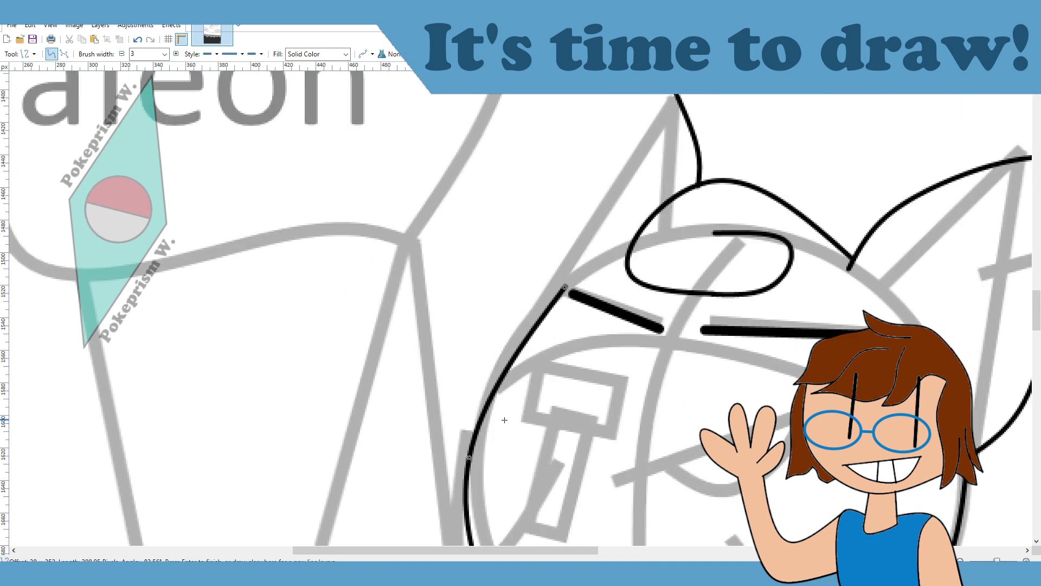
scroll(502, 419, down, 9)
drag(505, 427, 508, 406)
scroll(631, 401, up, 9)
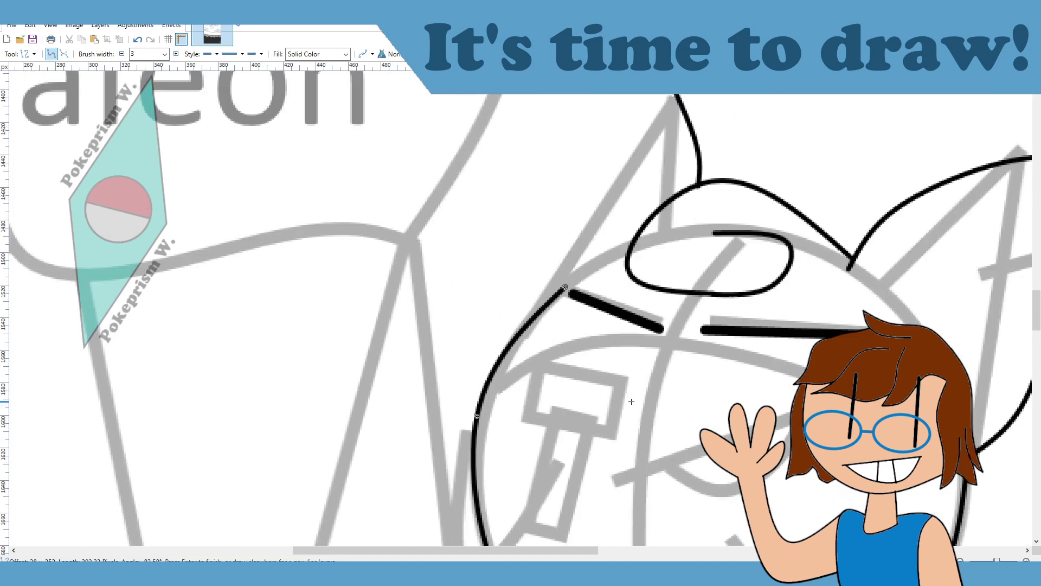
mouse_move(631, 251)
mouse_down()
mouse_move(561, 289)
mouse_move(609, 264)
mouse_up()
key(Return)
Step: Draw the left ear's outer edge from its tip down to the side of the head, bulging outward with a rounded base, and finalize it
scroll(605, 388, up, 1)
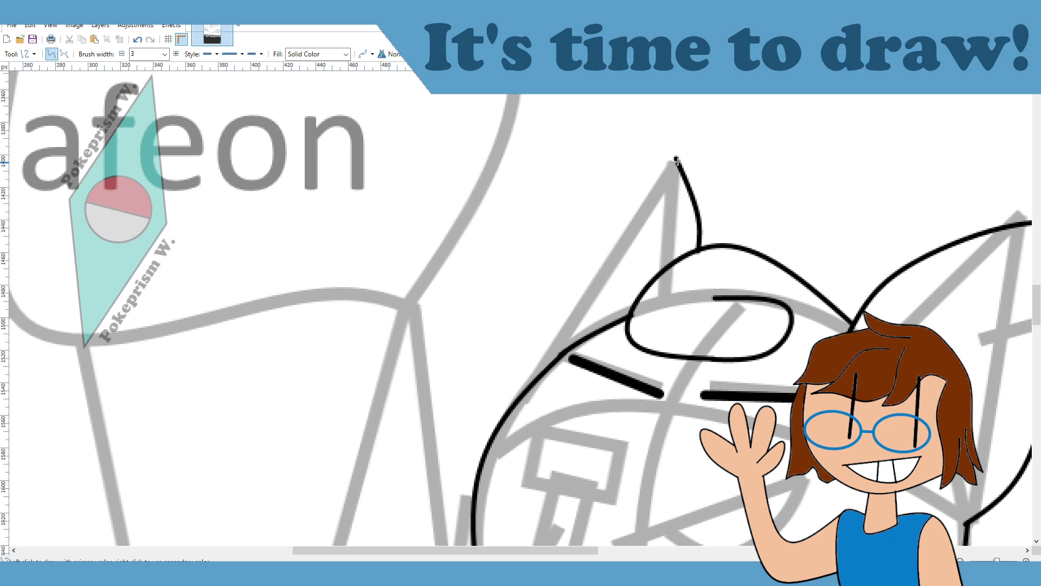
mouse_move(676, 159)
mouse_down()
mouse_move(532, 368)
mouse_move(533, 384)
mouse_up()
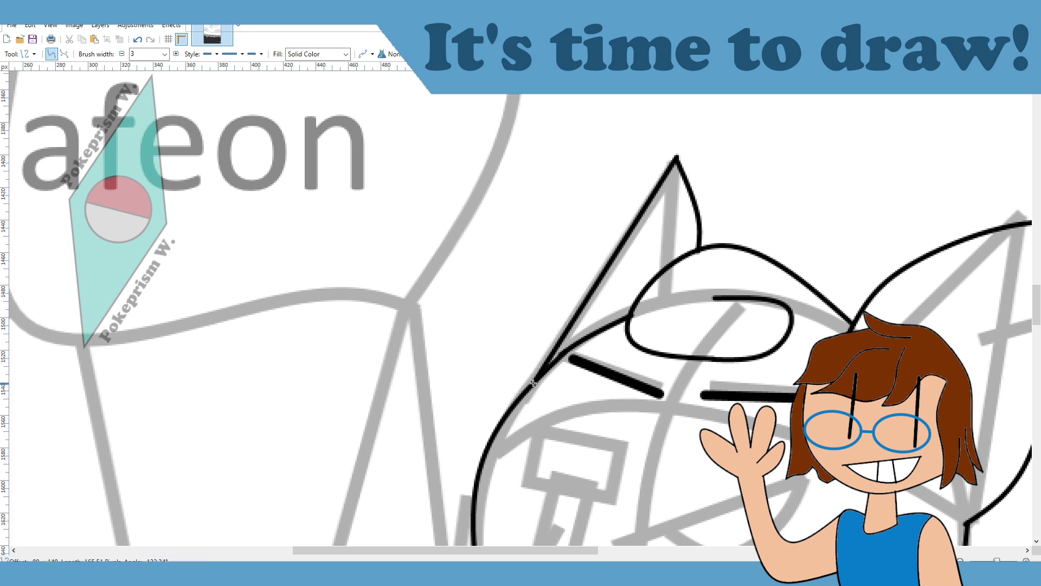
drag(584, 305, 541, 297)
drag(629, 233, 607, 205)
drag(542, 296, 537, 339)
key(Return)
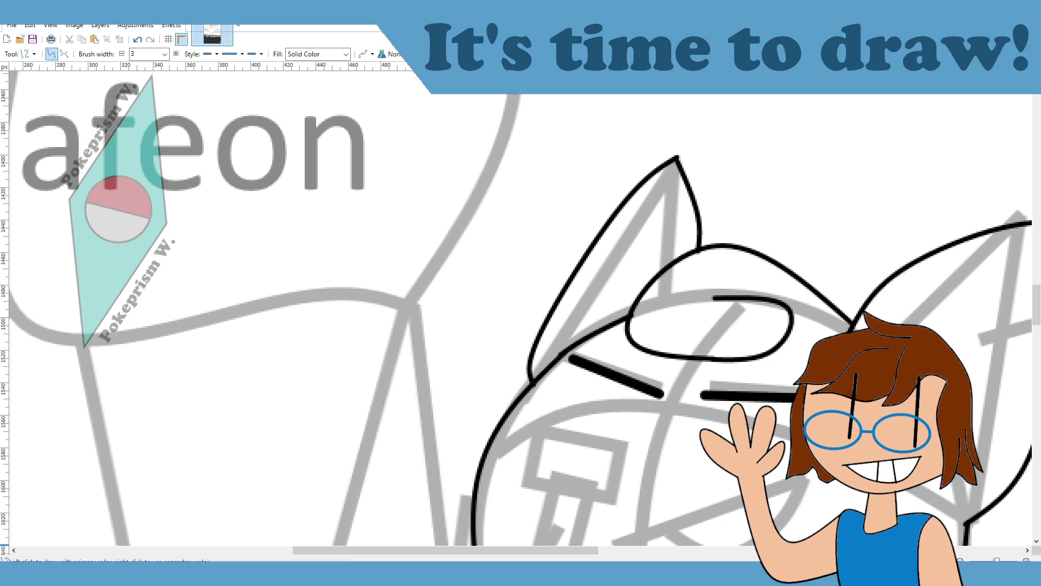
Step: Draw the rounded lower curve of the right ear's inner shape, ending just above the ear's base, and finalize it
drag(568, 551, 689, 551)
scroll(544, 467, down, 2)
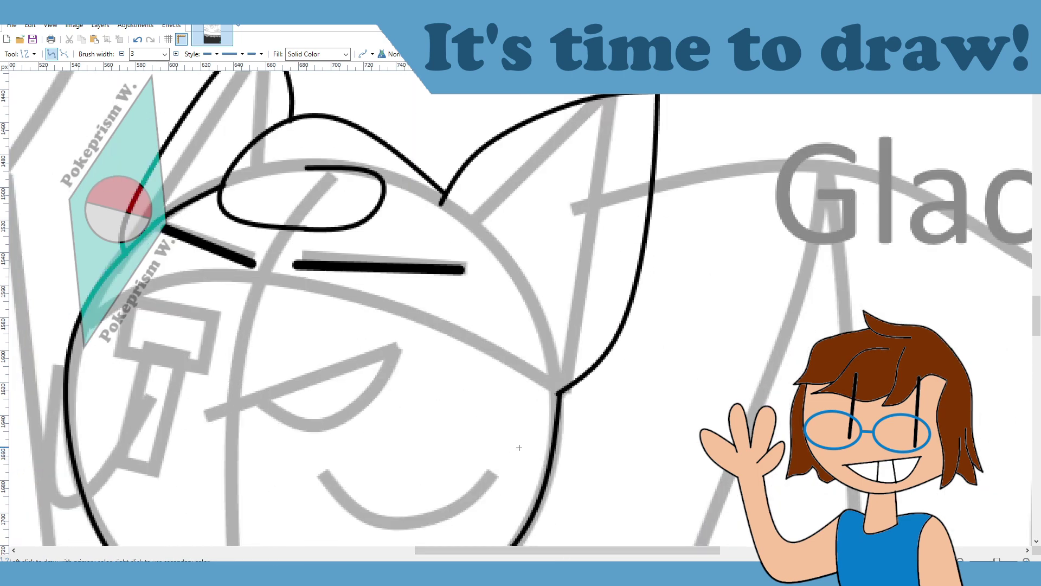
scroll(518, 447, up, 1)
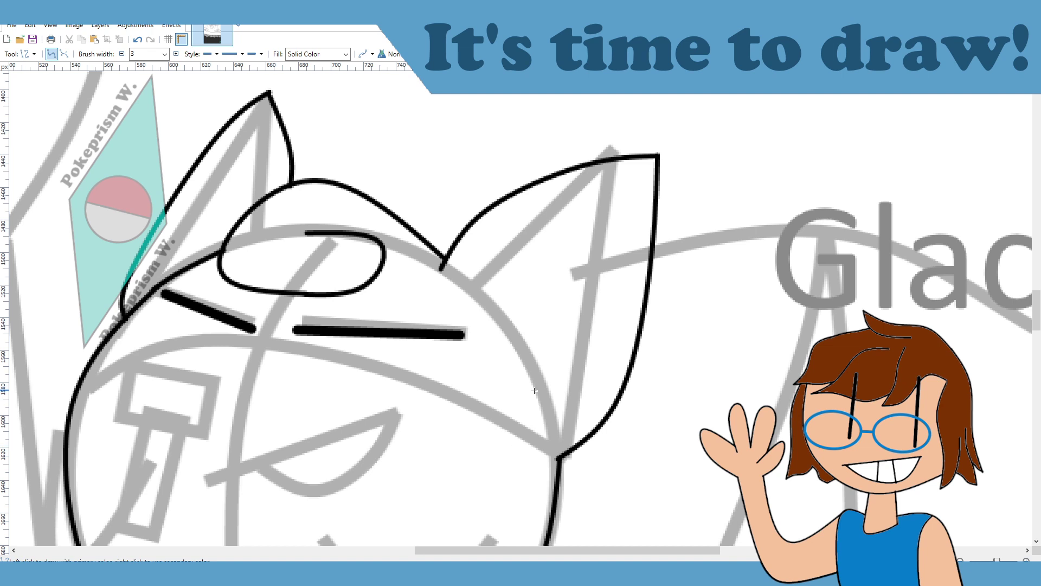
mouse_move(518, 356)
mouse_down()
mouse_move(550, 431)
mouse_move(521, 390)
mouse_up()
key(Return)
Step: Extend the right ear's inner shape with a slightly bowed left edge up to a point below the ear tip, and finalize it
drag(518, 356, 630, 198)
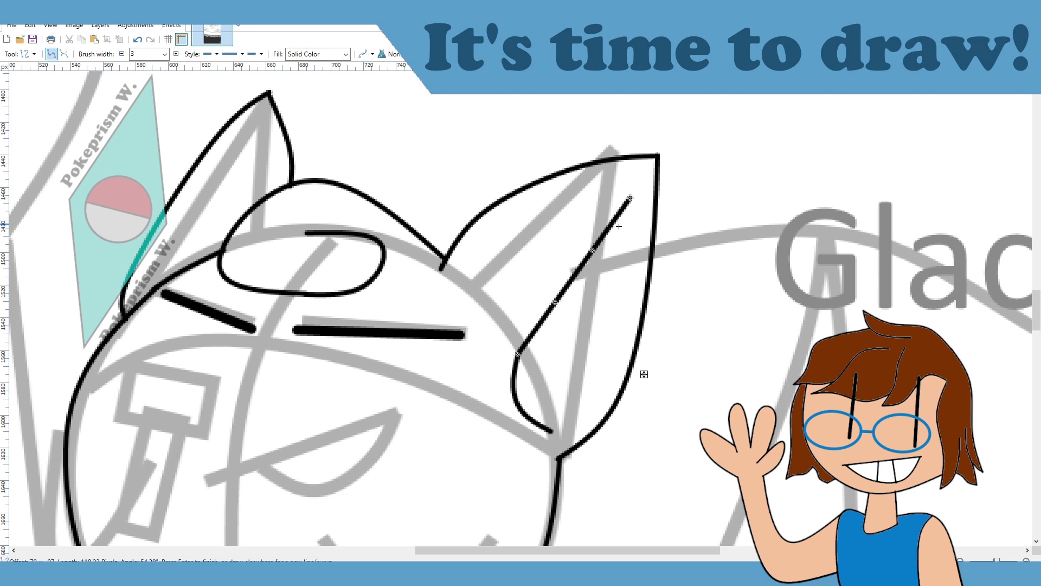
drag(592, 253, 586, 247)
drag(557, 304, 549, 304)
key(Return)
Step: Close the right ear's inner shape with an outward-bowed right edge between its base and its upper point, and finalize it
drag(550, 431, 629, 199)
drag(581, 343, 585, 374)
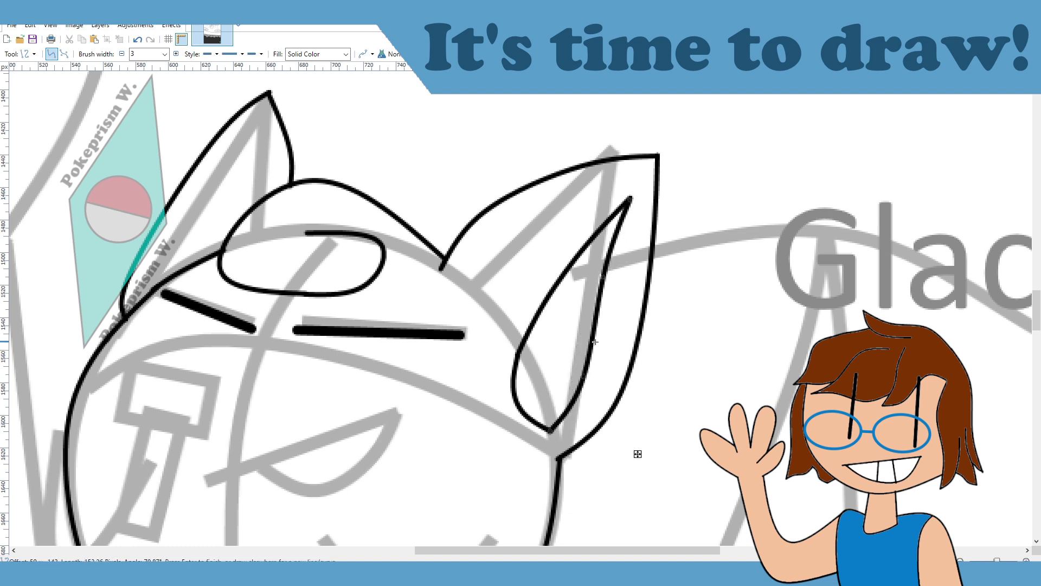
drag(604, 278, 614, 291)
key(Return)
Step: Outline the left ear's inner shape with two curves rising from the head outline to a point below the ear tip, and finalize it
drag(141, 301, 233, 145)
drag(202, 197, 192, 195)
drag(171, 249, 163, 251)
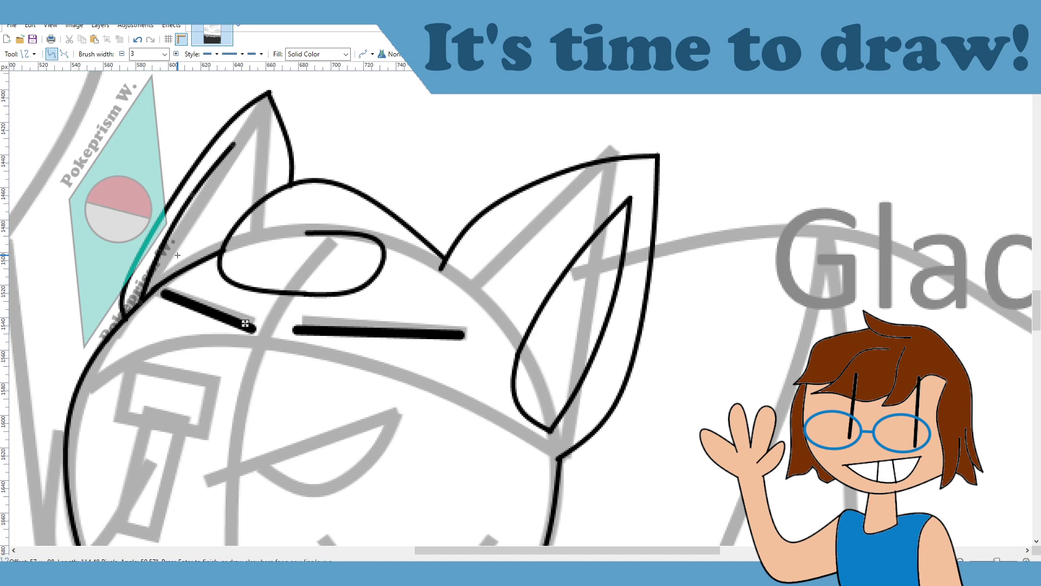
drag(185, 268, 234, 146)
drag(203, 229, 207, 233)
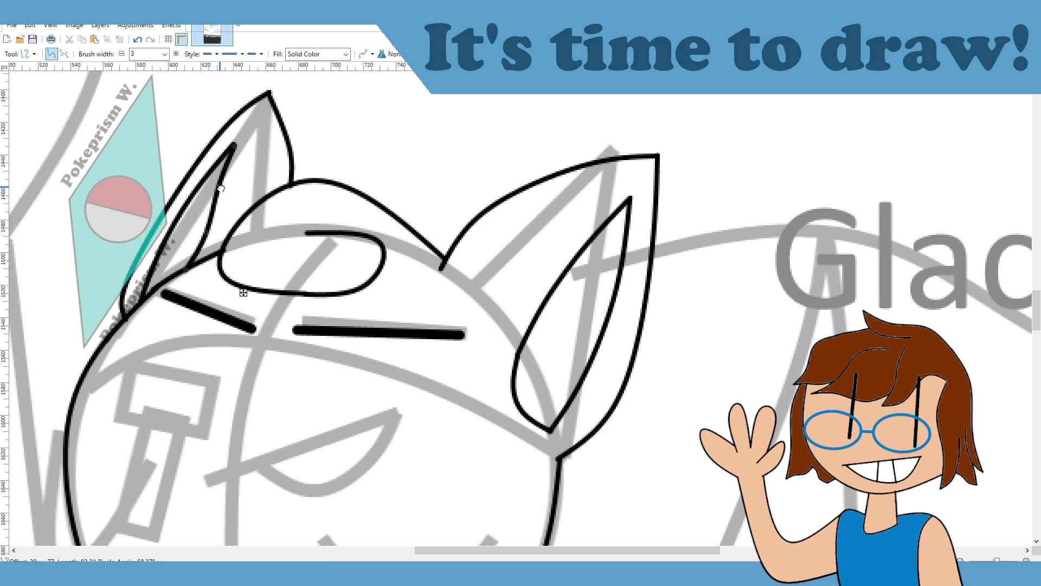
drag(218, 188, 226, 191)
key(Return)
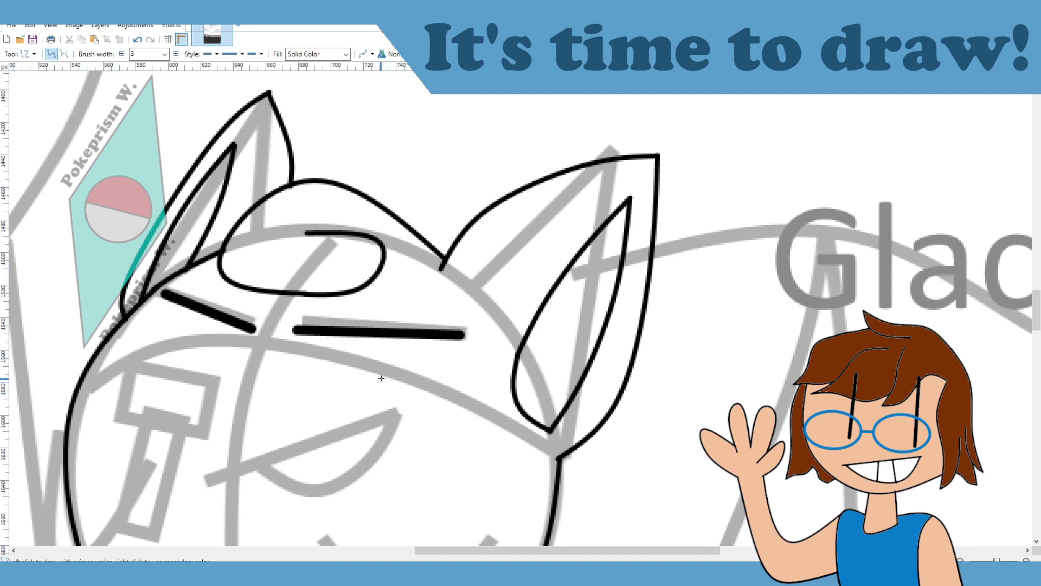
Step: Draw the eye as a slanted straight lid line with a rounded half-moon curve beneath it, and finalize it
scroll(381, 378, down, 3)
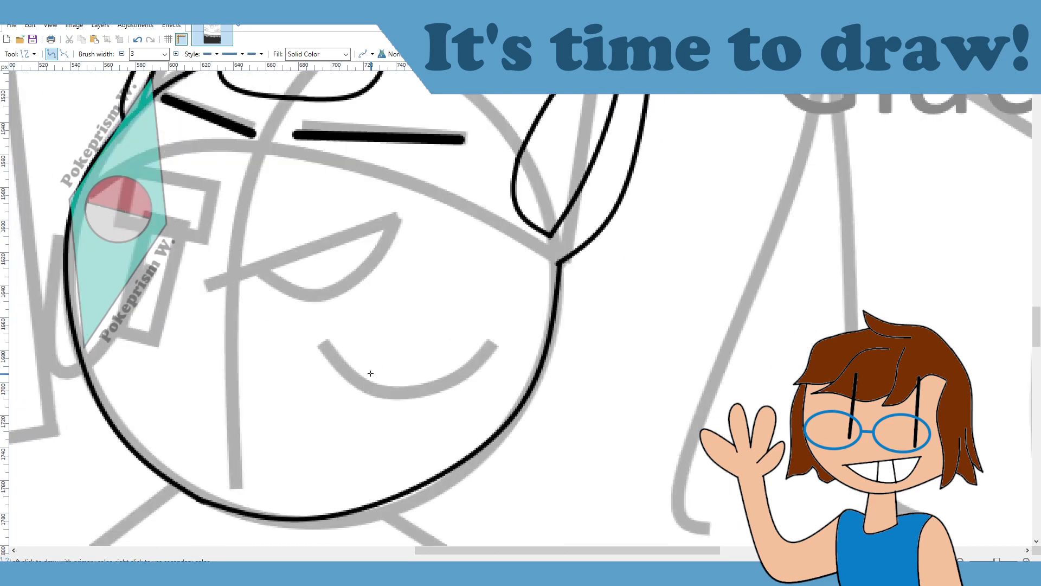
scroll(368, 372, up, 2)
drag(453, 552, 423, 551)
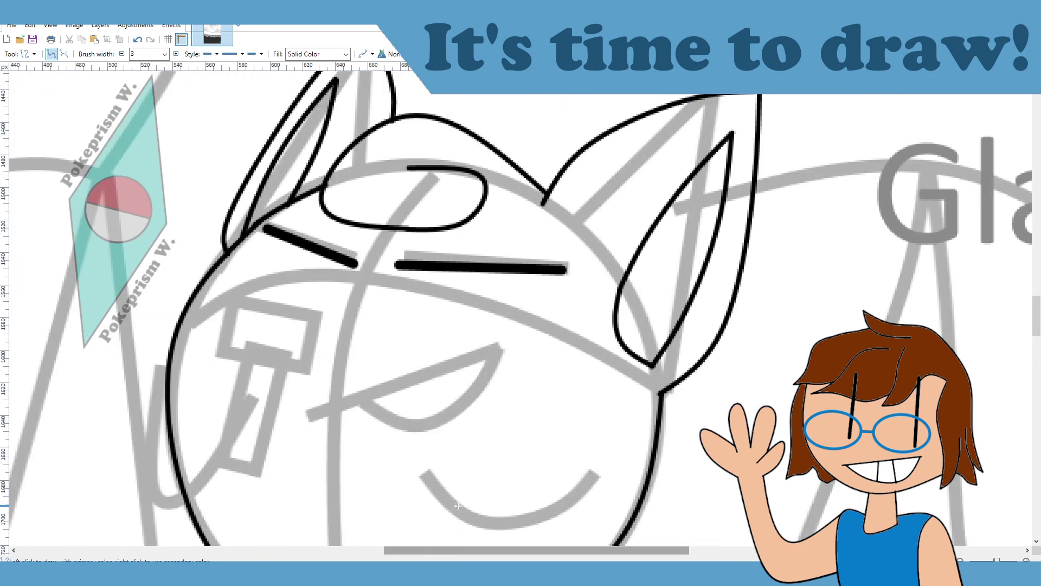
scroll(451, 460, down, 1)
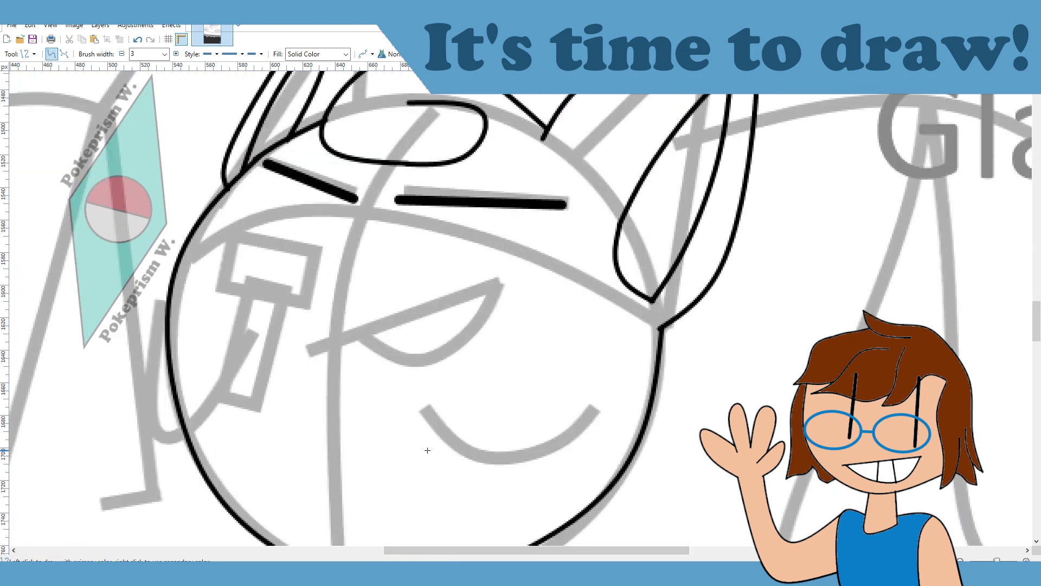
scroll(418, 442, up, 1)
drag(309, 415, 506, 353)
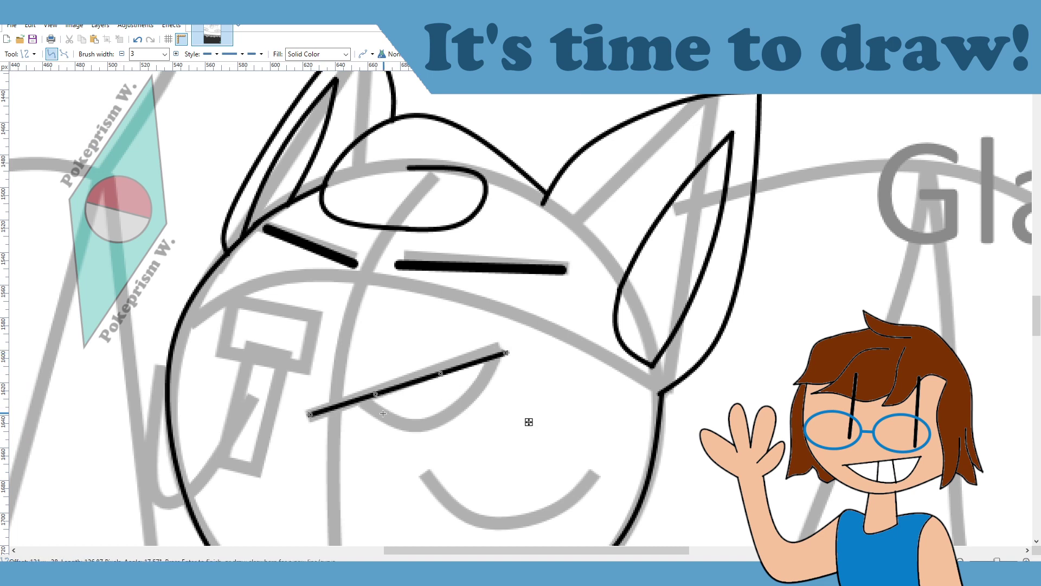
drag(352, 400, 475, 423)
drag(403, 386, 391, 435)
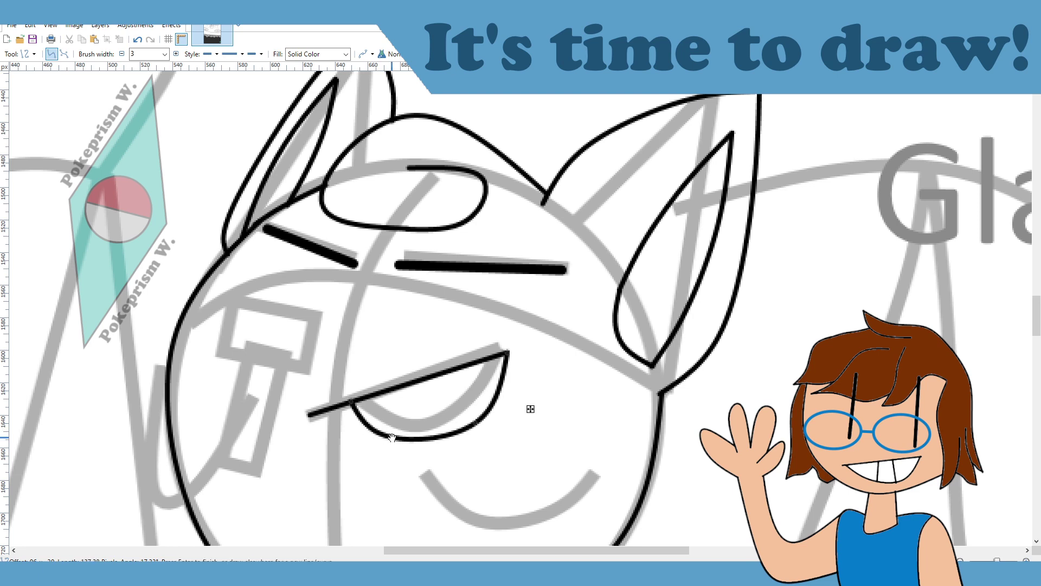
key(Return)
Step: Draw the mouth's upper edge as a smiling curve that rounds over its left corner and turns downward, and finalize it
scroll(567, 330, down, 3)
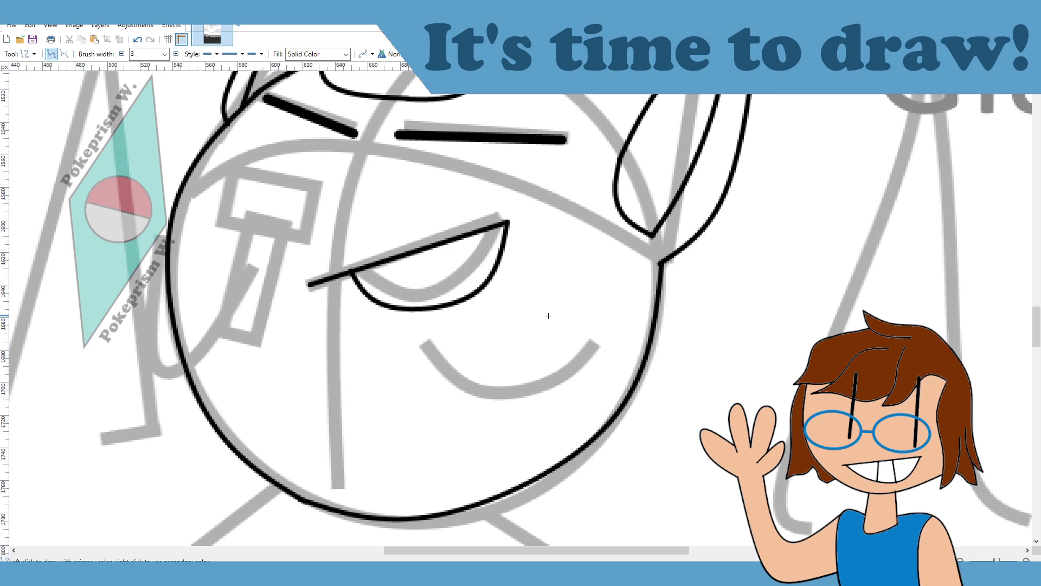
drag(509, 331, 444, 410)
drag(487, 357, 428, 331)
drag(466, 384, 417, 372)
mouse_move(510, 331)
mouse_down()
mouse_move(481, 351)
mouse_move(564, 345)
mouse_move(540, 363)
mouse_move(504, 360)
mouse_move(542, 359)
mouse_up()
key(Return)
key(Return)
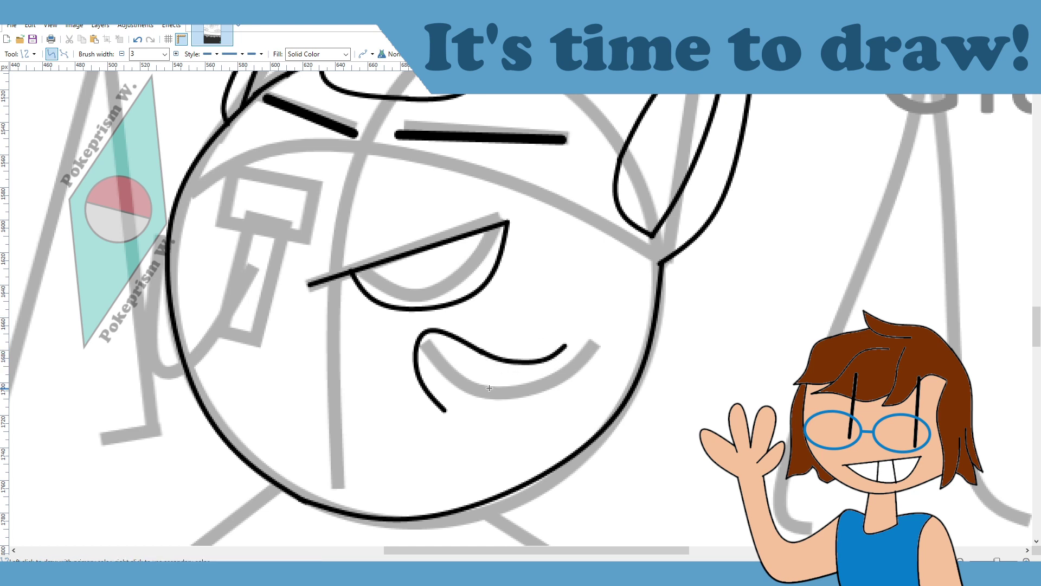
Step: Draw the mouth's lower edge as a curve continuing from the left side and sweeping beneath the smile, and finalize it
mouse_move(445, 410)
mouse_down()
mouse_move(567, 400)
mouse_move(525, 425)
mouse_move(479, 431)
mouse_up()
drag(570, 401, 551, 425)
key(Return)
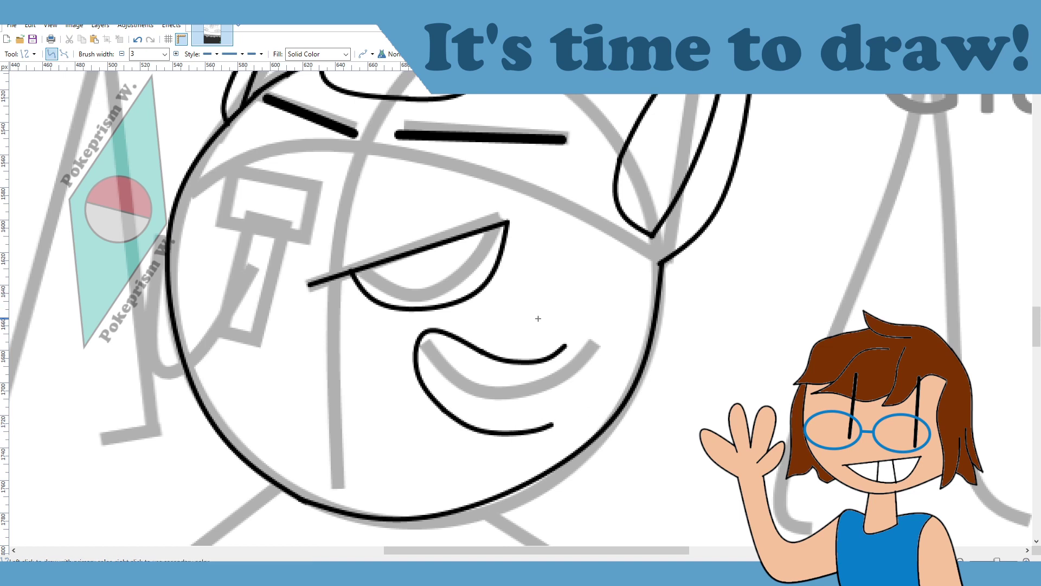
Step: Draw the hand as a rounded arch over the microphone handle, open toward the lower left, and finalize it
scroll(529, 549, left, 5)
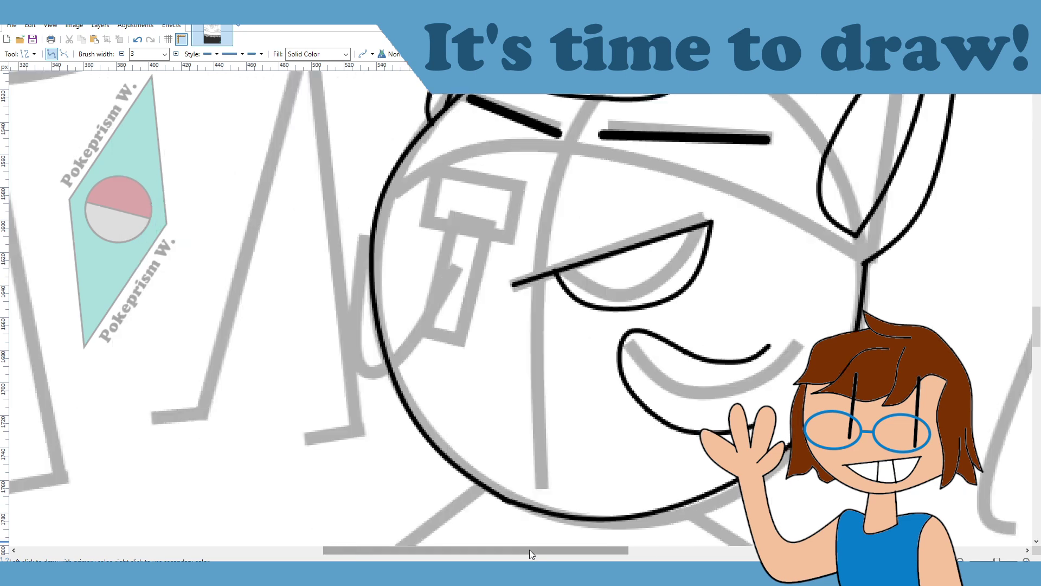
scroll(522, 451, up, 3)
scroll(522, 452, down, 2)
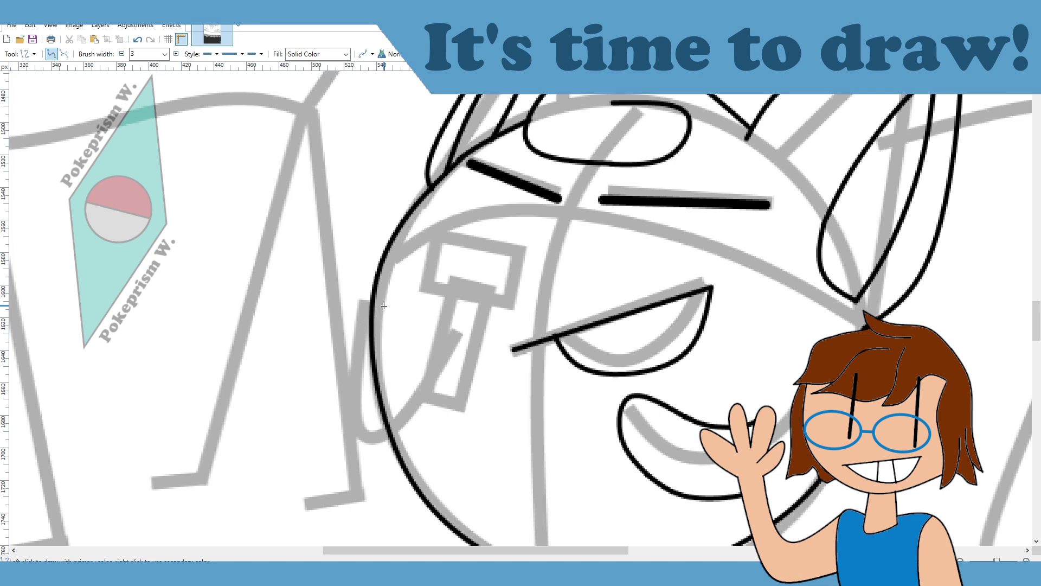
drag(374, 302, 437, 330)
key(ctrl+z)
mouse_move(413, 342)
mouse_down()
mouse_move(461, 392)
mouse_move(472, 330)
mouse_up()
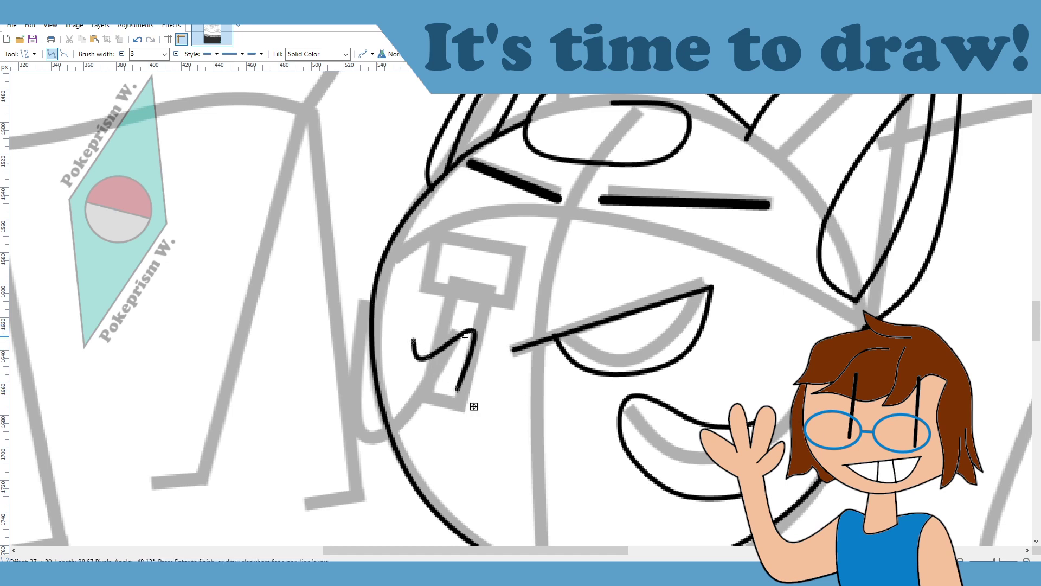
drag(428, 358, 448, 307)
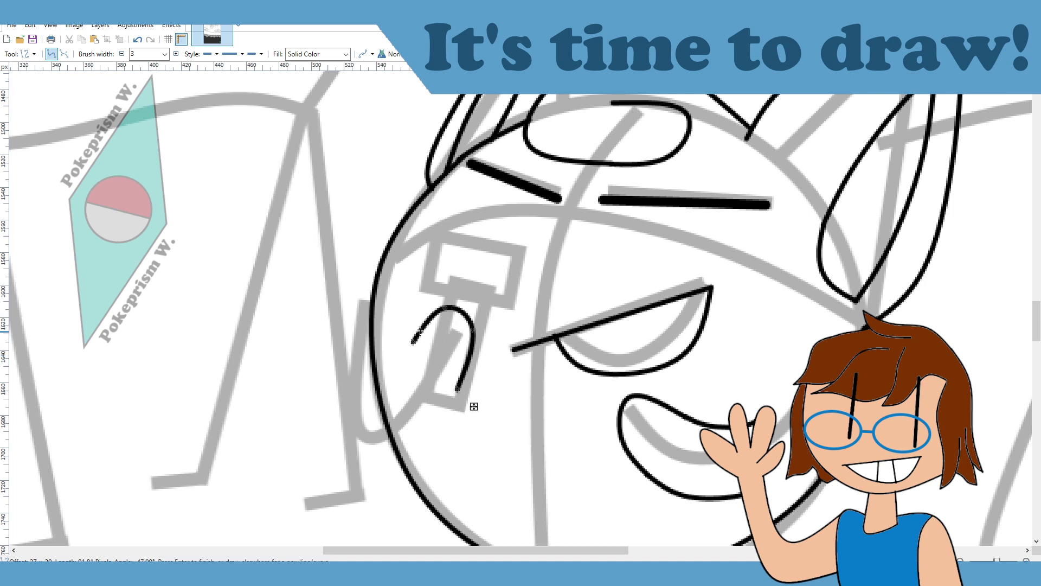
drag(413, 342, 415, 347)
key(Return)
Step: Draw the forearm's upper edge from the hand's left end down to the elbow, just outside the head outline, and finalize it
drag(414, 344, 365, 422)
drag(401, 369, 380, 395)
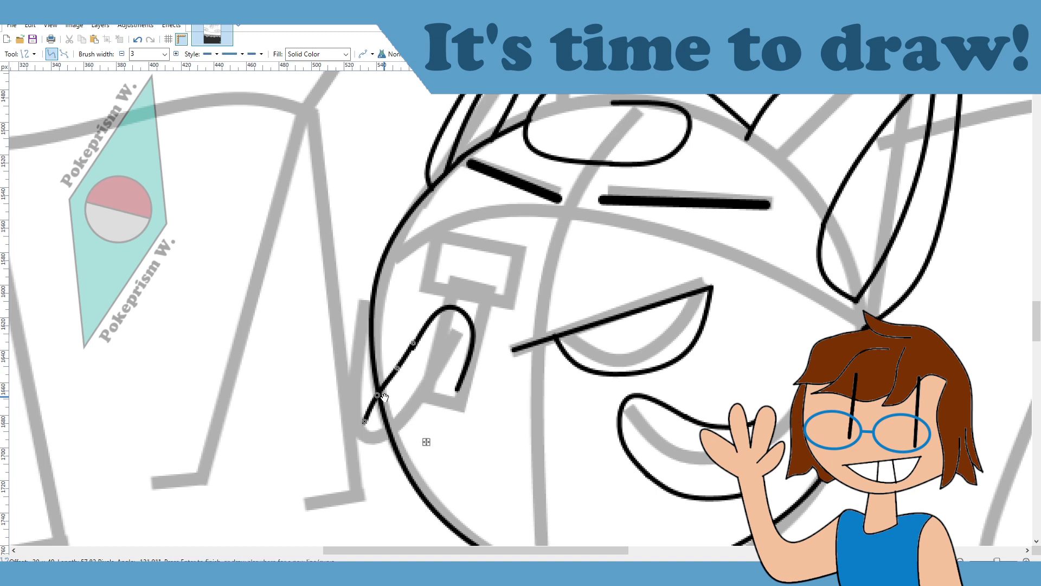
key(Return)
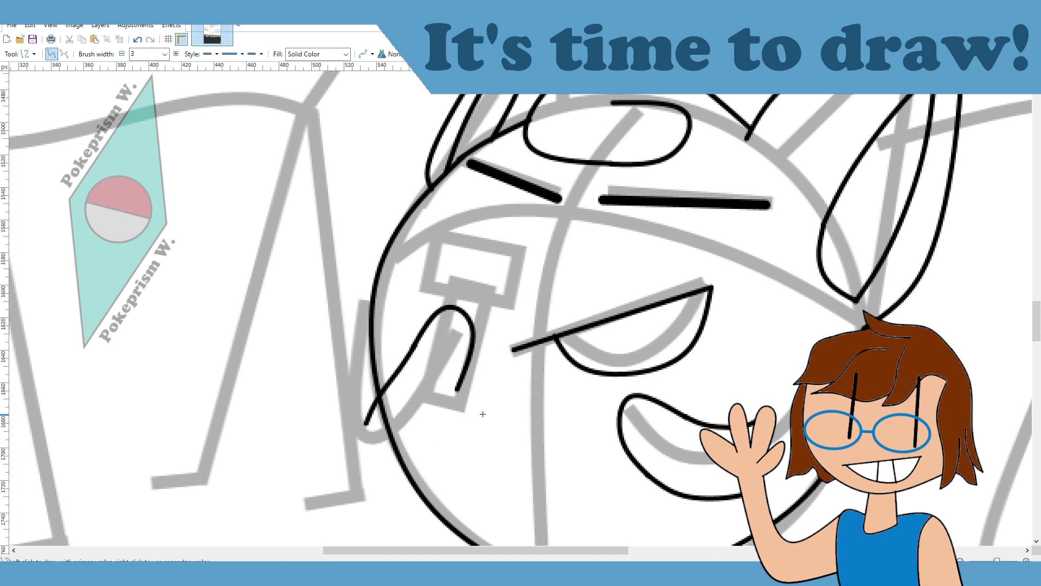
drag(458, 389, 373, 292)
drag(431, 358, 389, 478)
mouse_move(403, 323)
mouse_down()
mouse_move(325, 418)
mouse_move(337, 425)
mouse_up()
Step: Undo the forearm lines back to the bare hand arch over the microphone handle
key(ctrl+z)
key(ctrl+z)
key(ctrl+z)
key(ctrl+z)
key(ctrl+z)
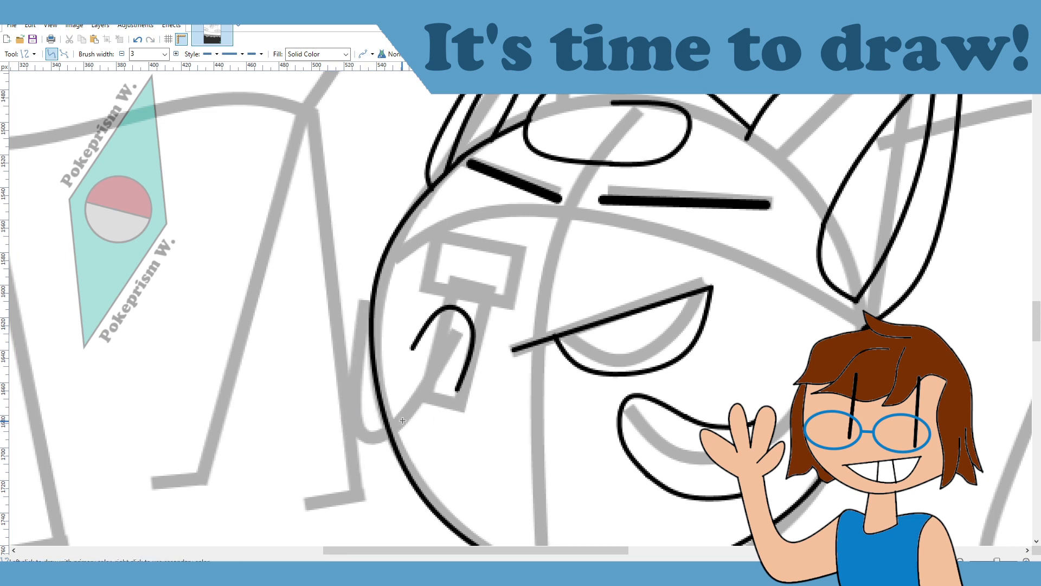
Step: Draw the arm's inner edge as a curve dipping from the head outline and rising into the hand's left end, and finalize it
mouse_move(375, 300)
mouse_down()
mouse_move(416, 349)
mouse_move(390, 357)
mouse_up()
drag(388, 317, 382, 332)
click(422, 431)
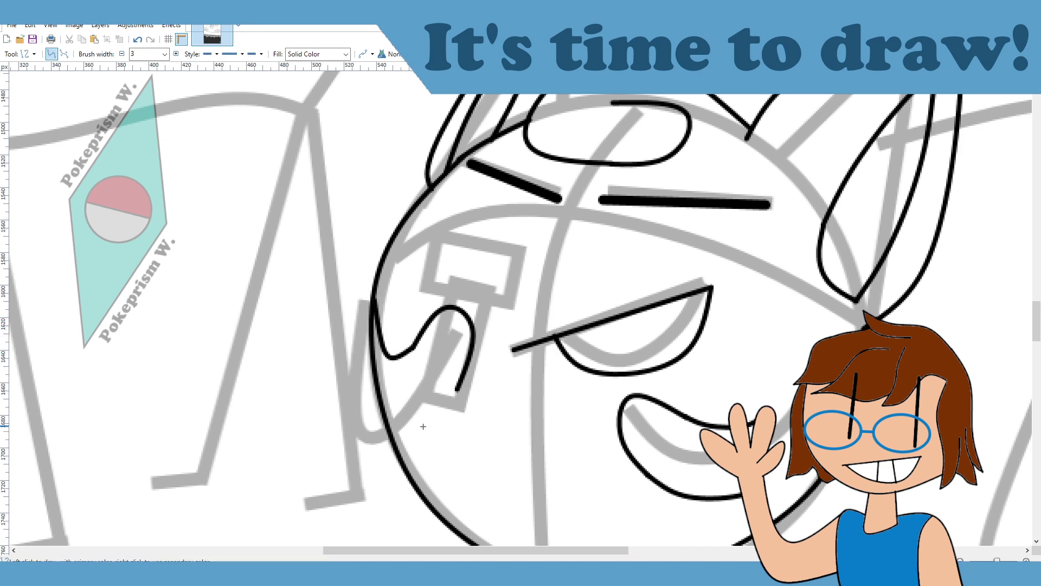
Step: Draw the arm's outer edge bulging past the head outline and rounding up to the hand's right end, and erase the overlapping lines inside it
drag(371, 290, 457, 388)
drag(402, 324, 335, 405)
drag(429, 364, 406, 434)
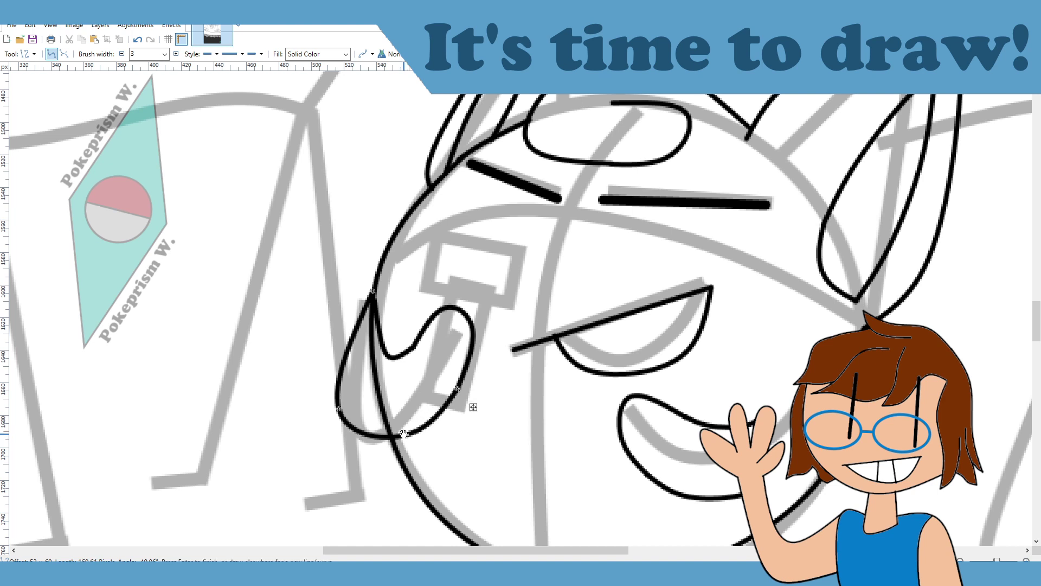
drag(337, 409, 352, 396)
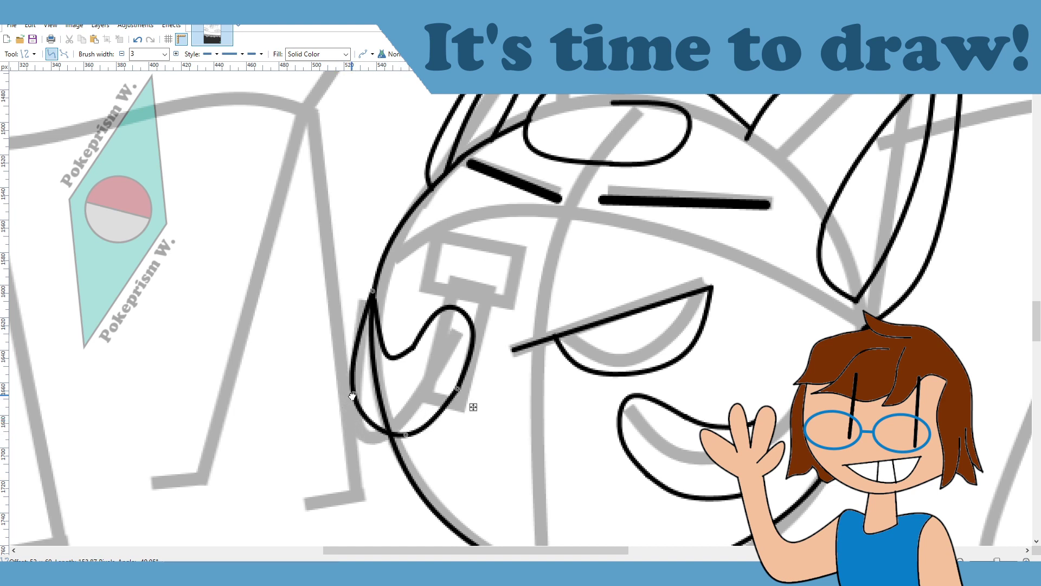
key(Return)
key(e)
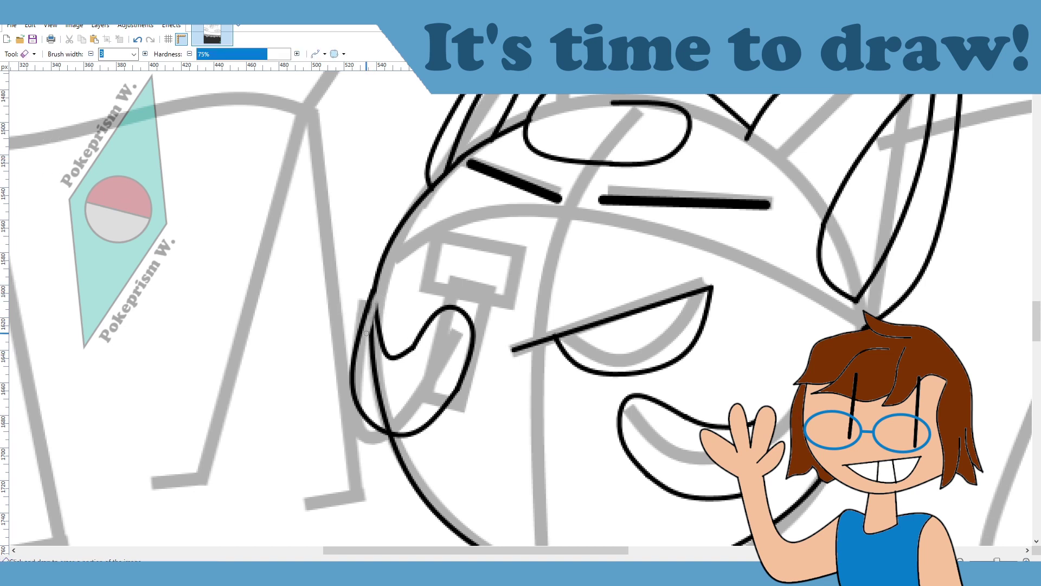
mouse_move(380, 289)
mouse_down()
mouse_move(365, 338)
mouse_move(377, 306)
mouse_move(367, 338)
mouse_move(390, 425)
mouse_up()
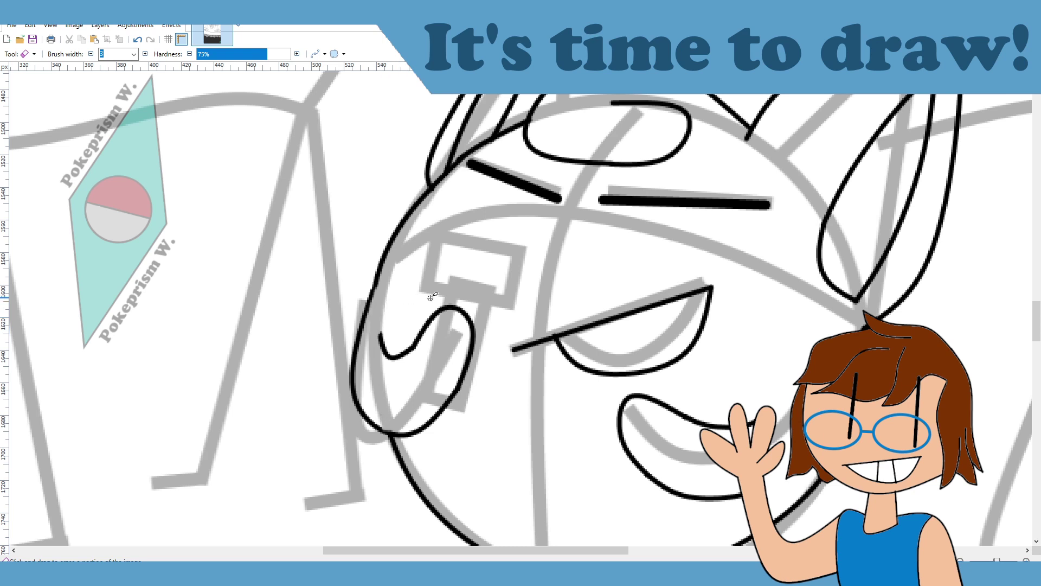
Step: Draw the microphone handle as a narrow, slightly tilted U over the hand, fit it to the sketch, and finalize it
key(o)
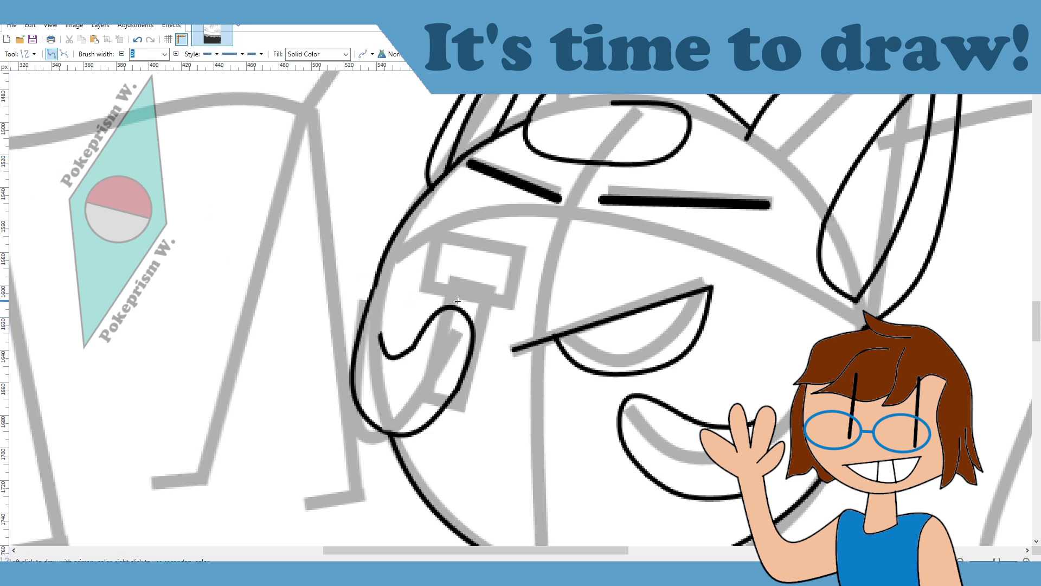
mouse_move(455, 294)
mouse_down()
mouse_move(494, 301)
mouse_move(460, 421)
mouse_up()
mouse_move(472, 295)
mouse_down()
mouse_move(428, 415)
mouse_move(427, 407)
mouse_up()
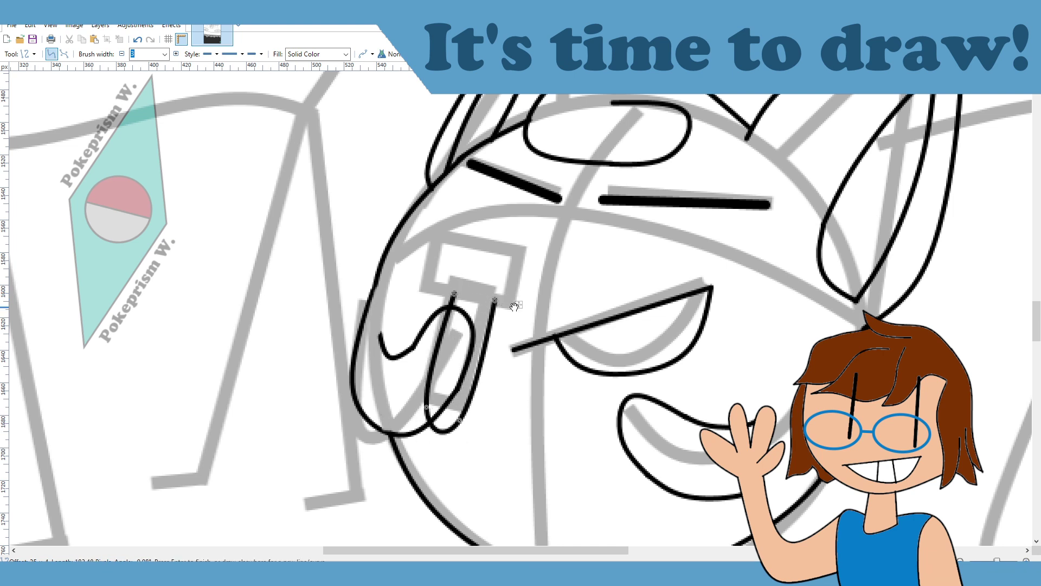
drag(519, 304, 514, 300)
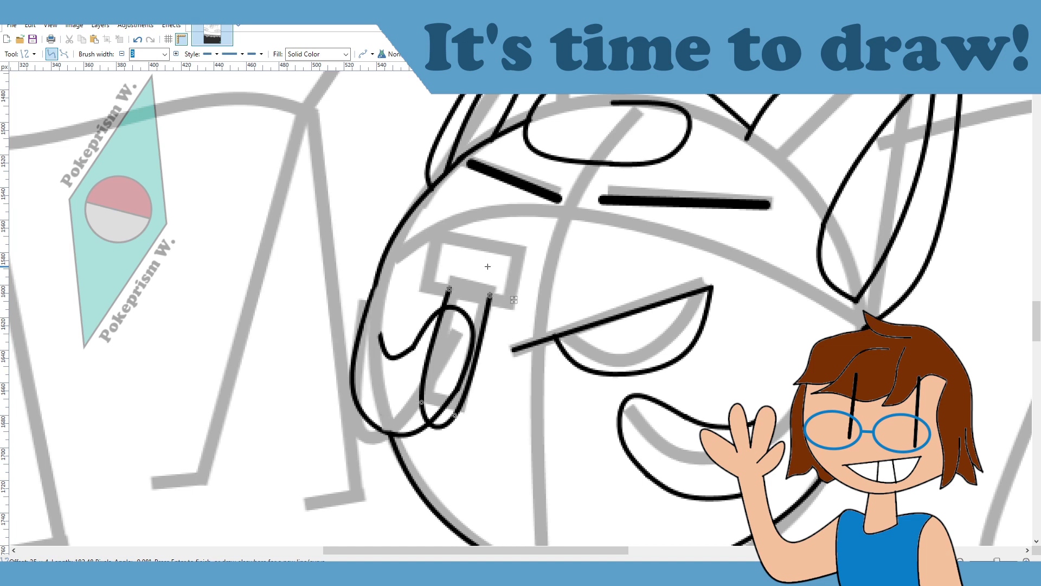
drag(471, 279, 473, 277)
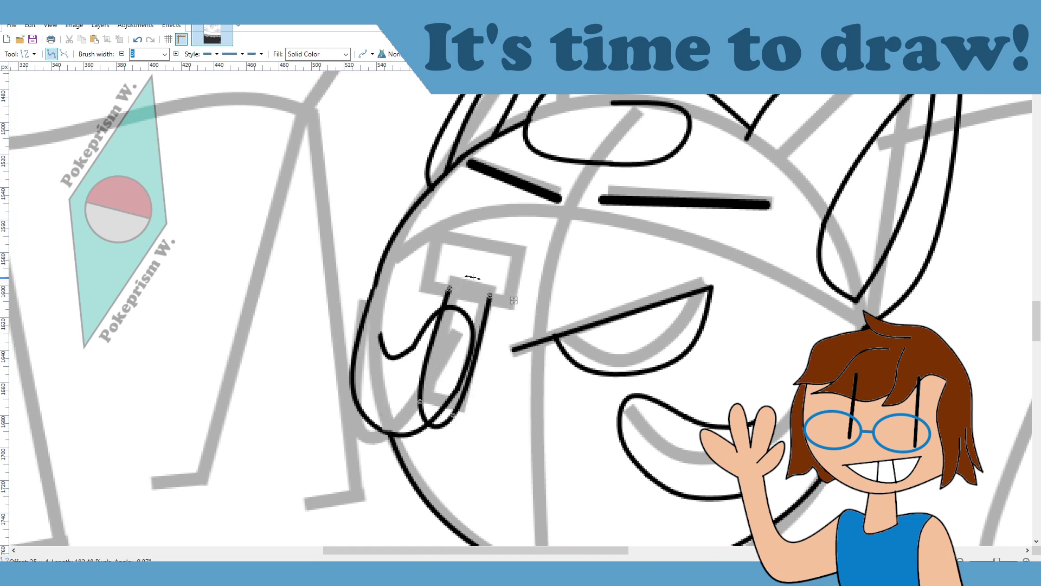
click(529, 445)
Step: Draw an ellipse outline as the microphone's head, sitting on top of the handle, and finalize it
drag(428, 285, 502, 300)
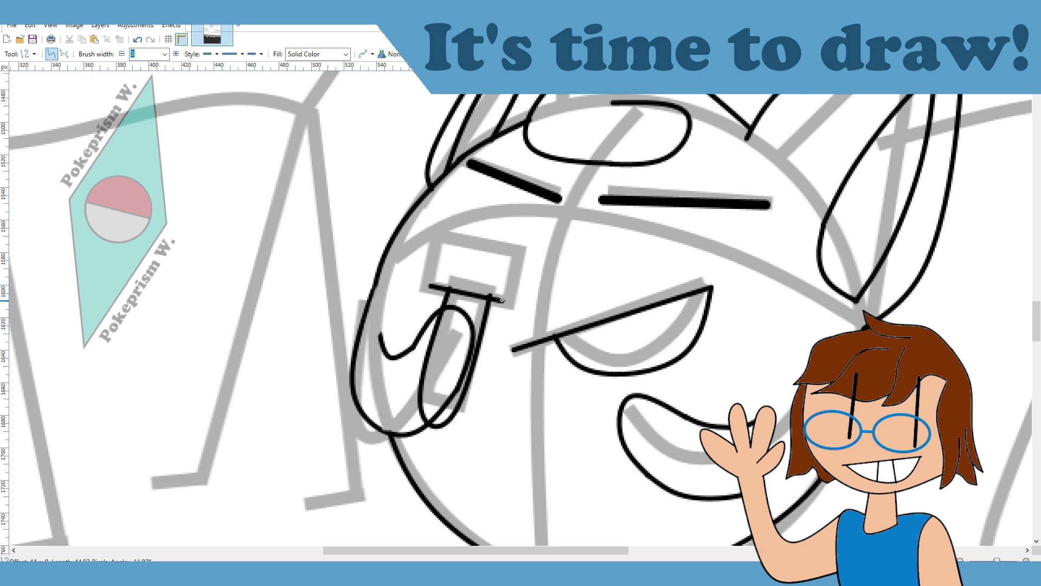
key(ctrl+z)
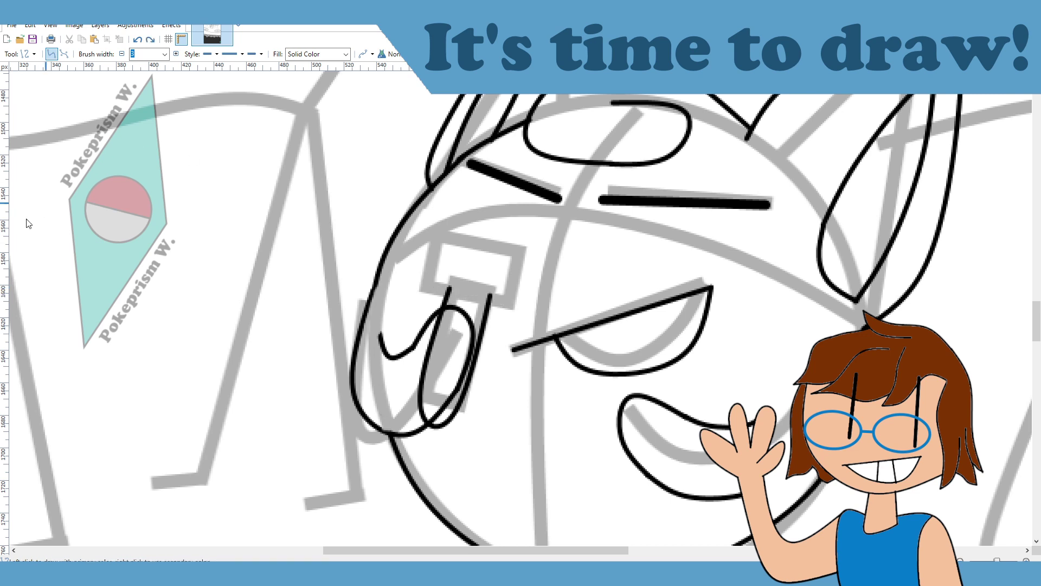
key(o)
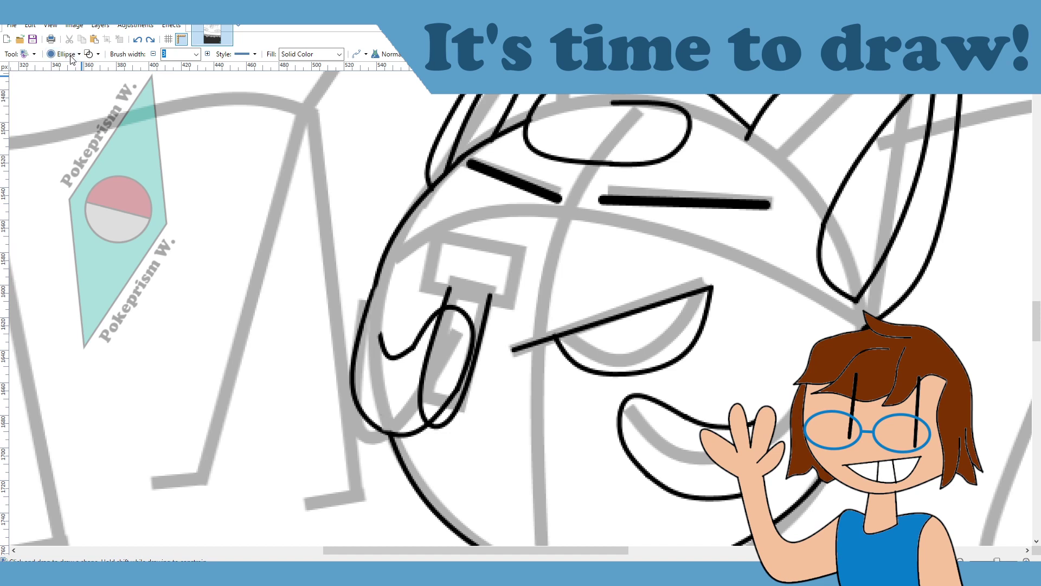
drag(427, 222, 535, 324)
click(545, 425)
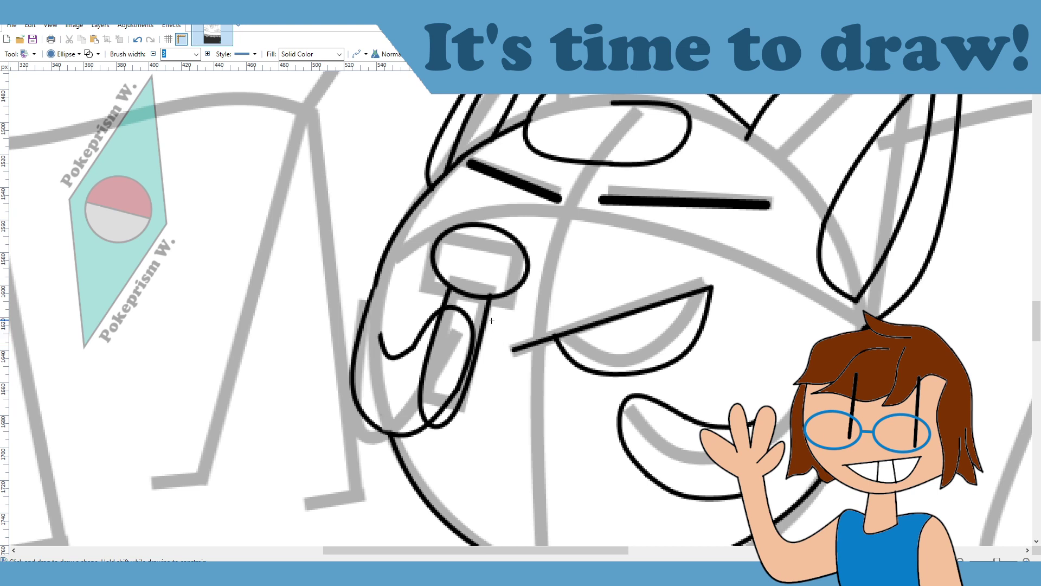
Step: Draw two parallel slanted lines across the middle of the microphone's head as a band, and finalize them
key(o)
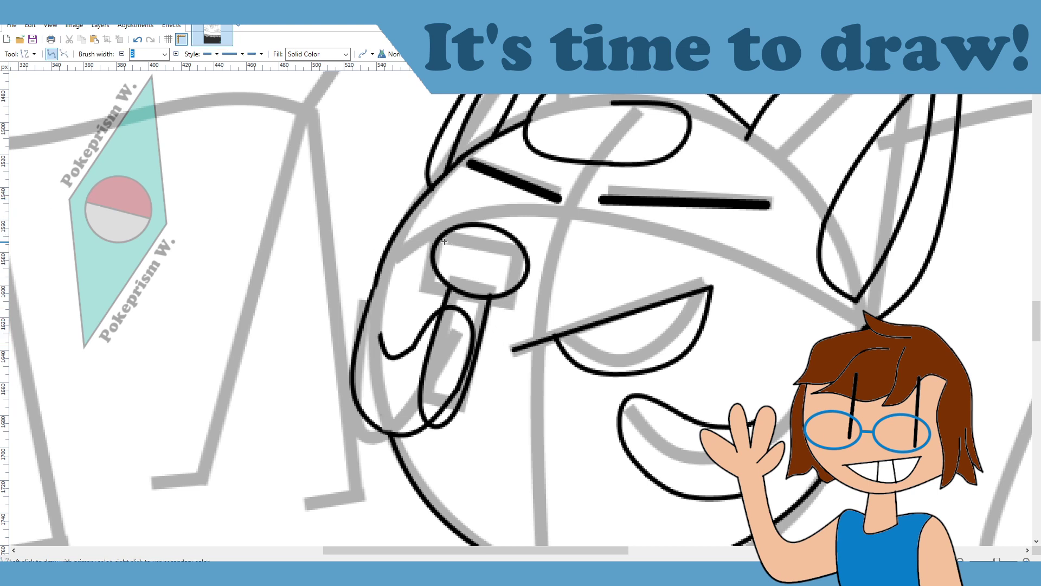
mouse_move(432, 245)
mouse_down()
mouse_move(531, 263)
mouse_move(434, 252)
mouse_up()
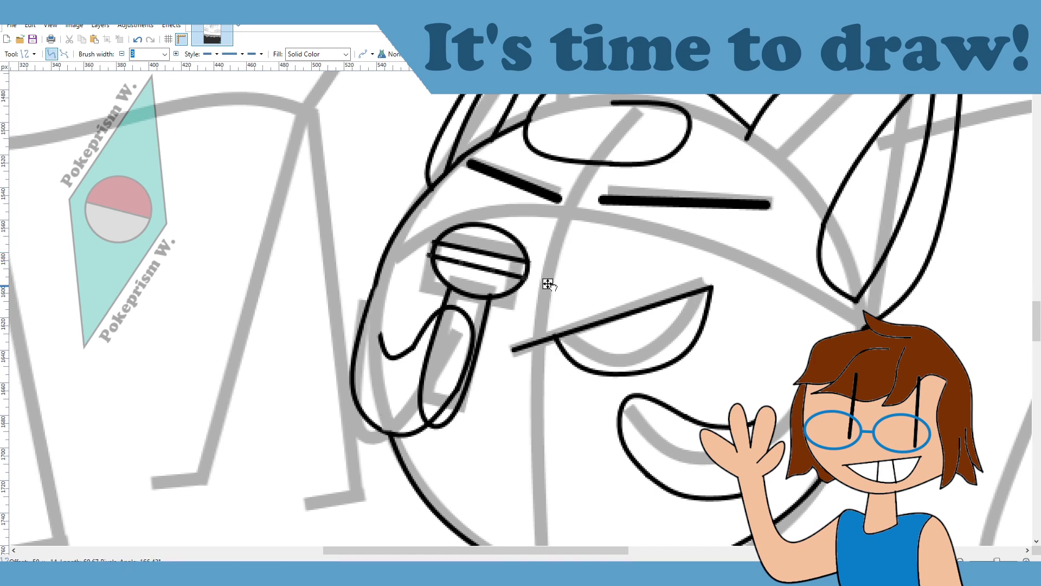
key(Return)
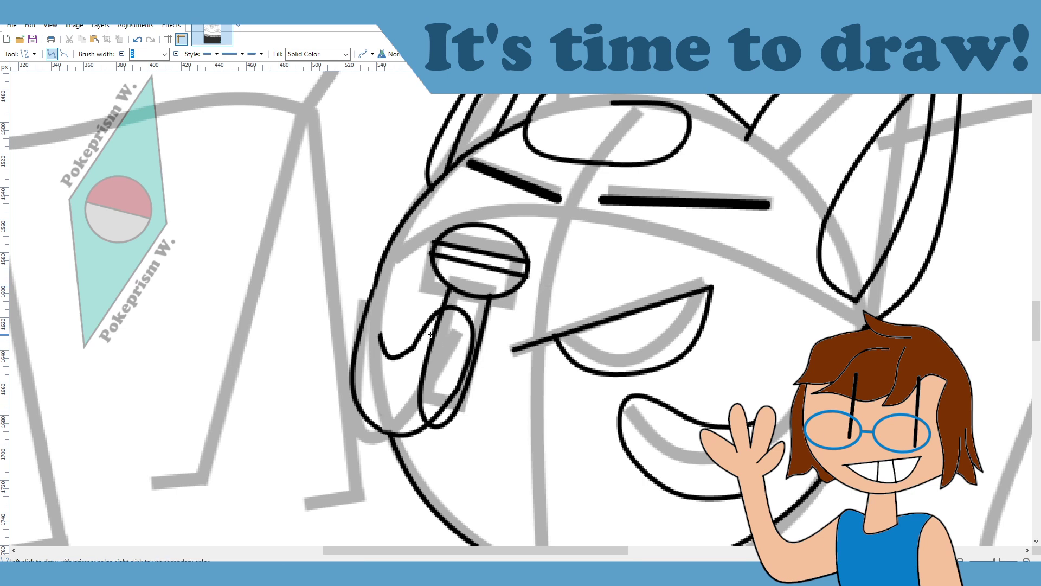
Step: Erase the microphone handle's outline where it crosses the hand
mouse_move(436, 326)
mouse_down()
mouse_move(459, 390)
mouse_move(482, 340)
mouse_up()
key(Return)
click(37, 174)
mouse_move(435, 329)
mouse_down()
mouse_move(421, 361)
mouse_move(443, 326)
mouse_move(416, 398)
mouse_move(419, 376)
mouse_move(427, 406)
mouse_up()
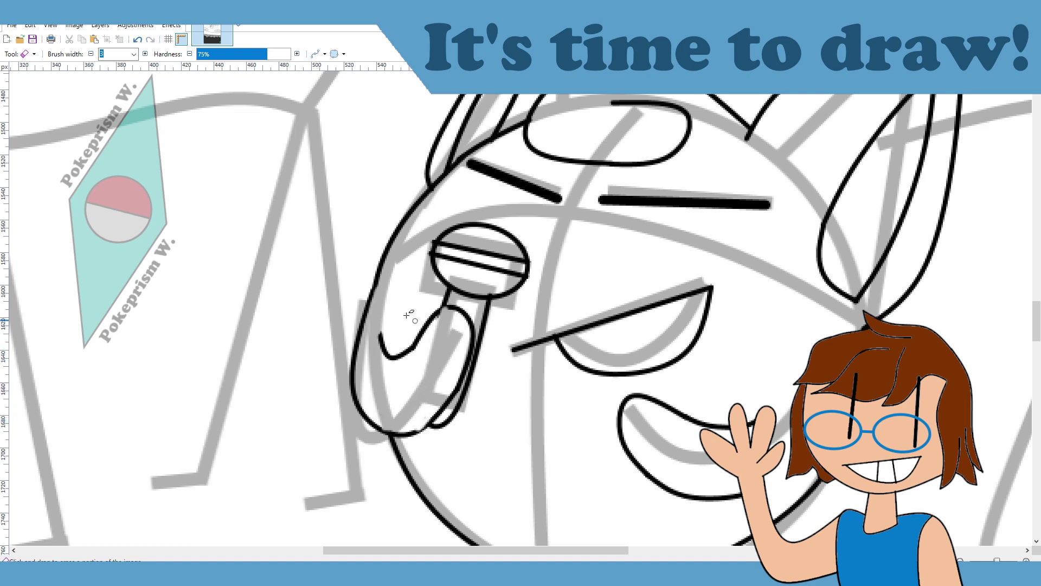
Step: Brush over the gaps left in the hand and arm outline next to the microphone handle
key(b)
drag(451, 307, 432, 316)
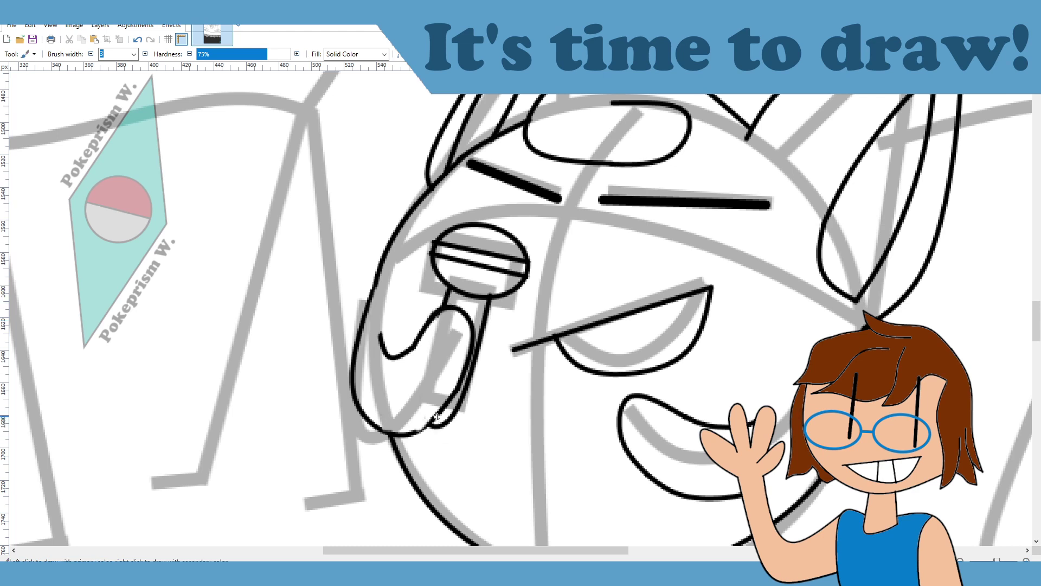
drag(436, 416, 403, 435)
Step: Fill the inner areas of both ears with solid black
scroll(495, 345, up, 3)
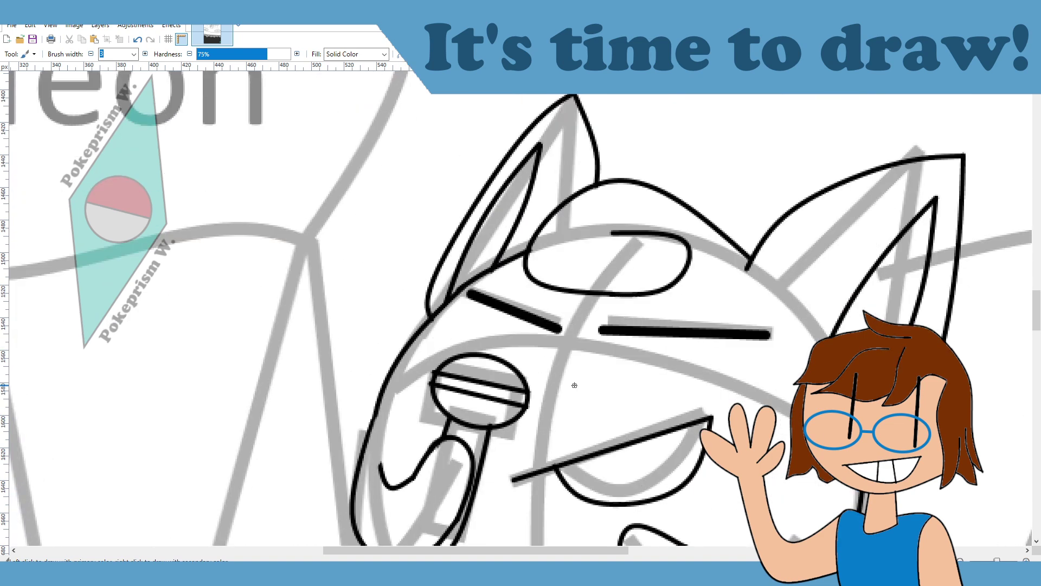
key(f)
click(493, 224)
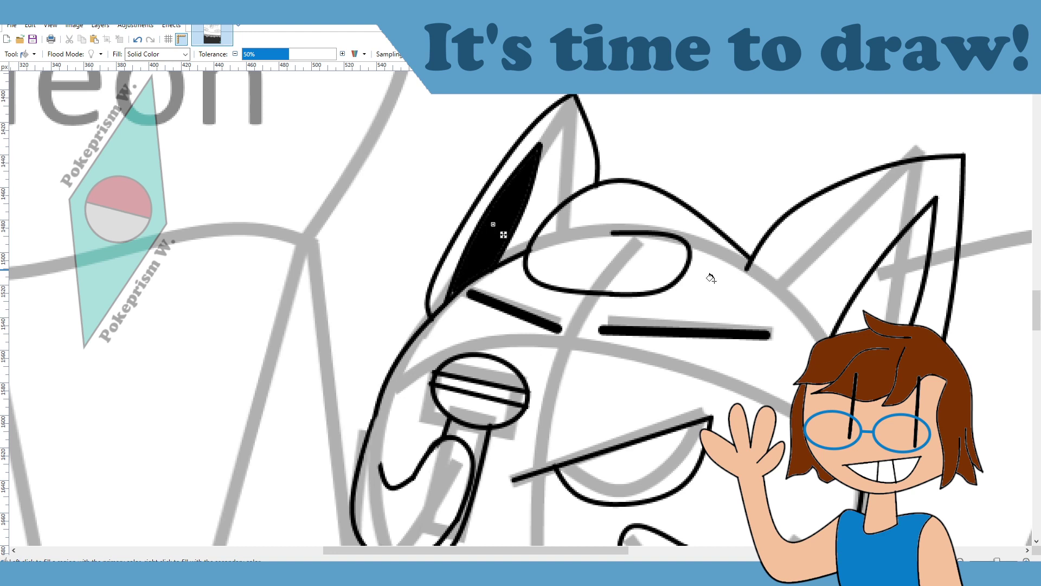
click(862, 326)
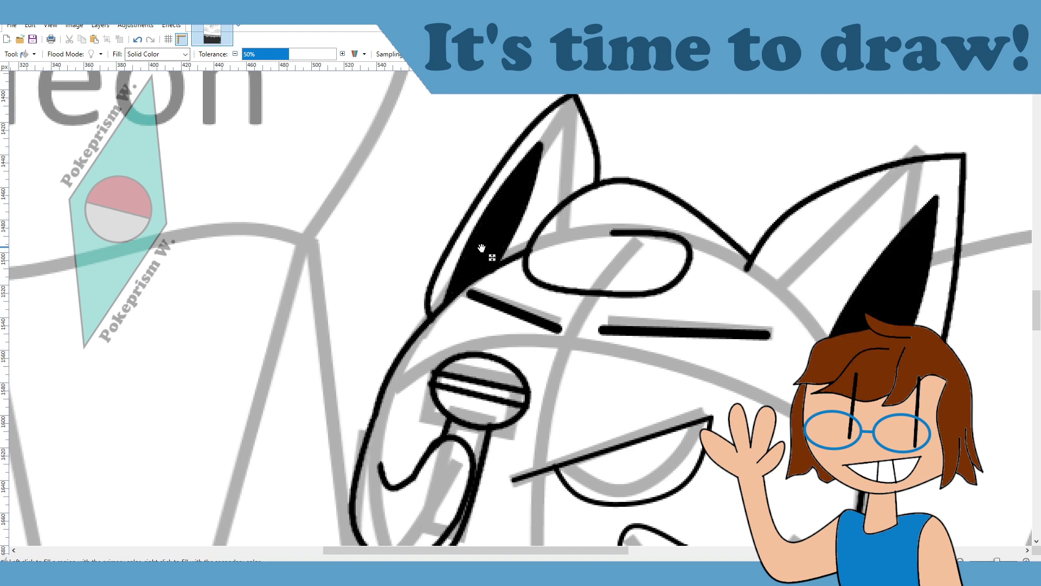
key(ctrl+z)
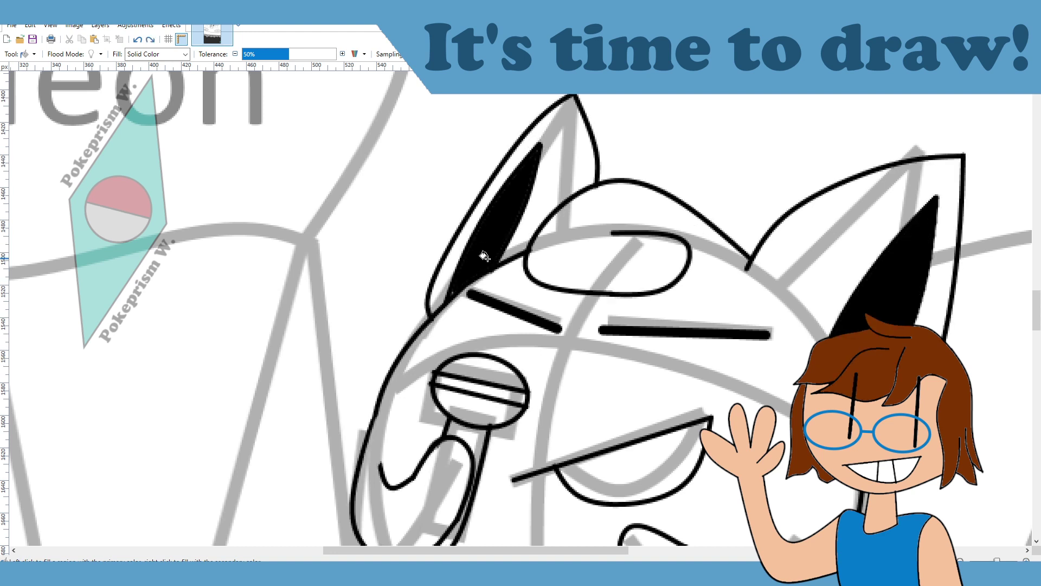
scroll(633, 345, down, 3)
scroll(633, 345, up, 2)
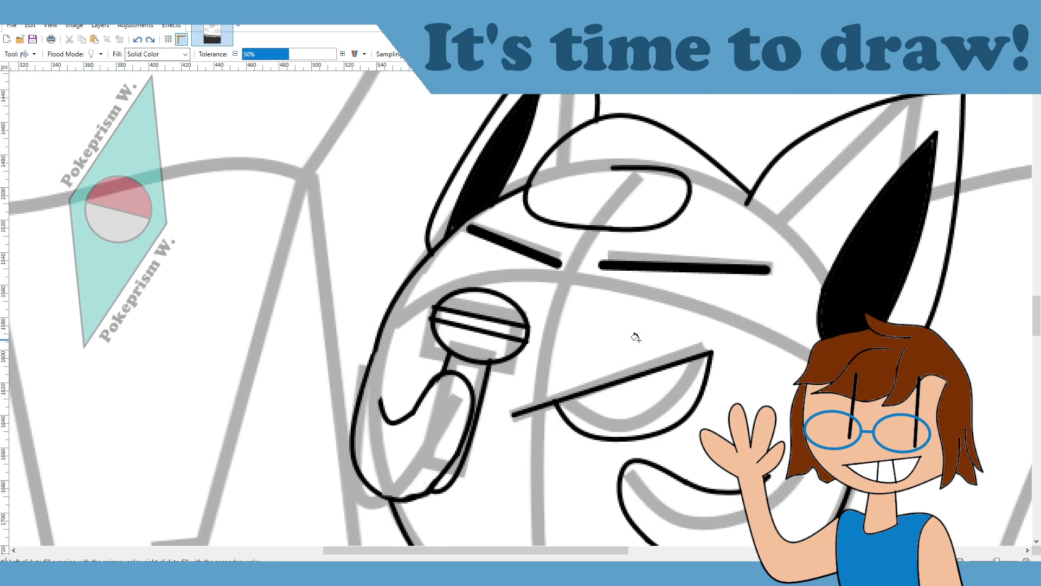
key(b)
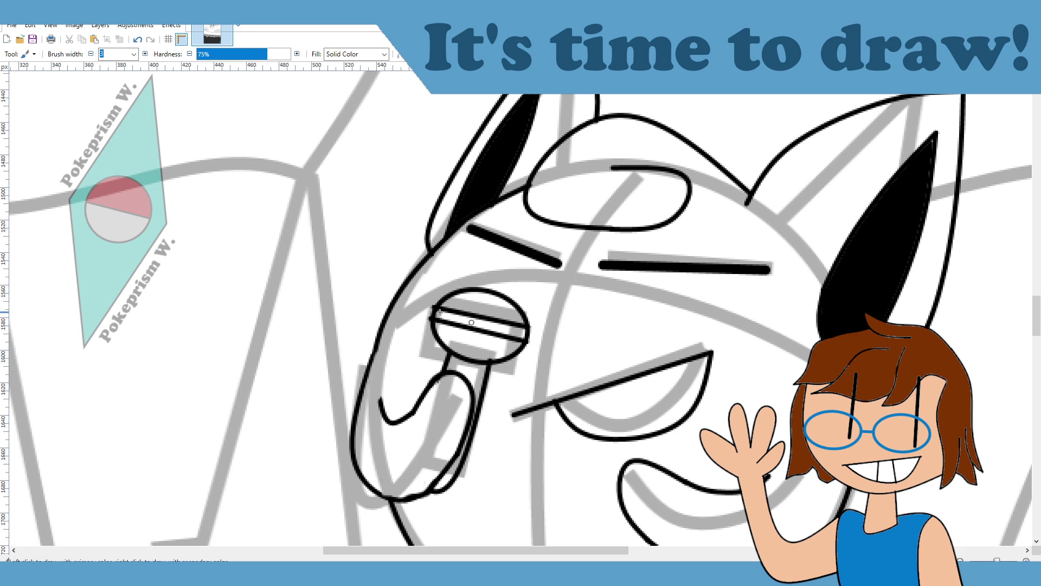
scroll(480, 324, down, 5)
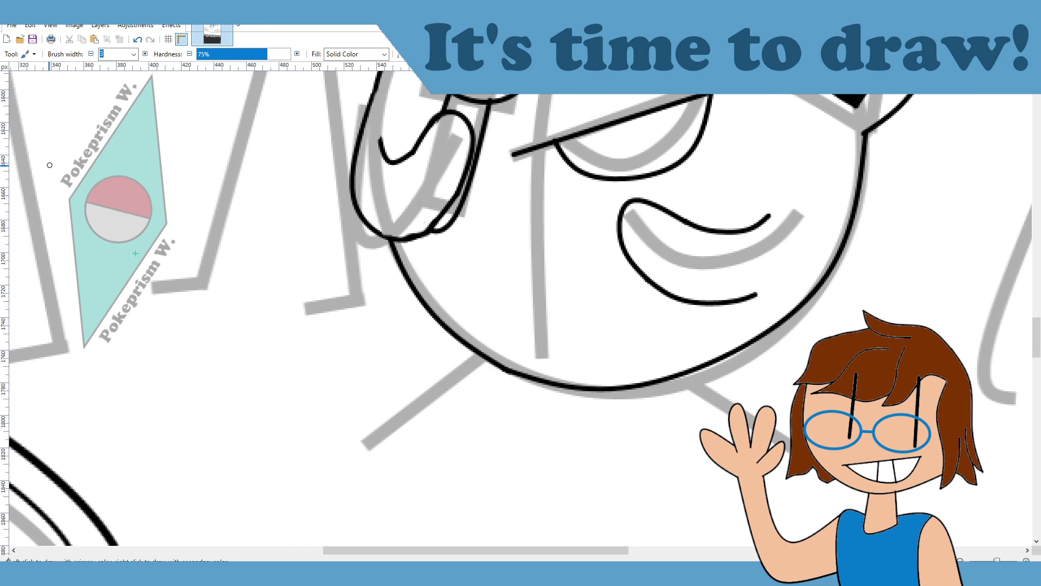
key(o)
mouse_move(619, 388)
mouse_down()
mouse_move(755, 415)
mouse_move(711, 421)
mouse_move(735, 421)
mouse_up()
drag(661, 399, 641, 420)
drag(736, 446, 722, 449)
drag(755, 416, 728, 423)
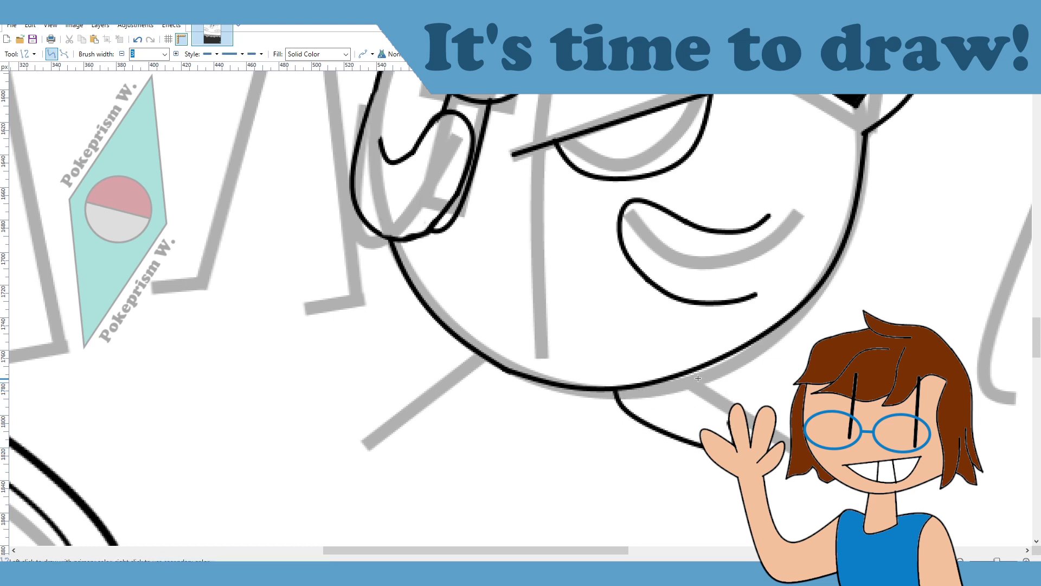
drag(698, 369, 712, 384)
click(783, 408)
key(ctrl+z)
key(ctrl+z)
key(ctrl+z)
key(ctrl+z)
key(ctrl+z)
key(ctrl+z)
key(ctrl+z)
key(ctrl+z)
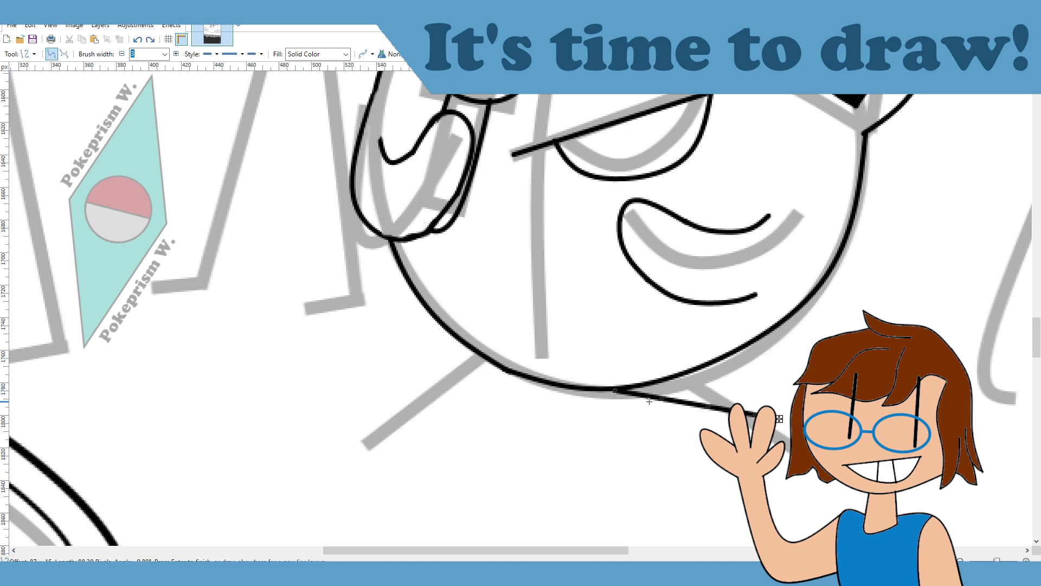
key(ctrl+z)
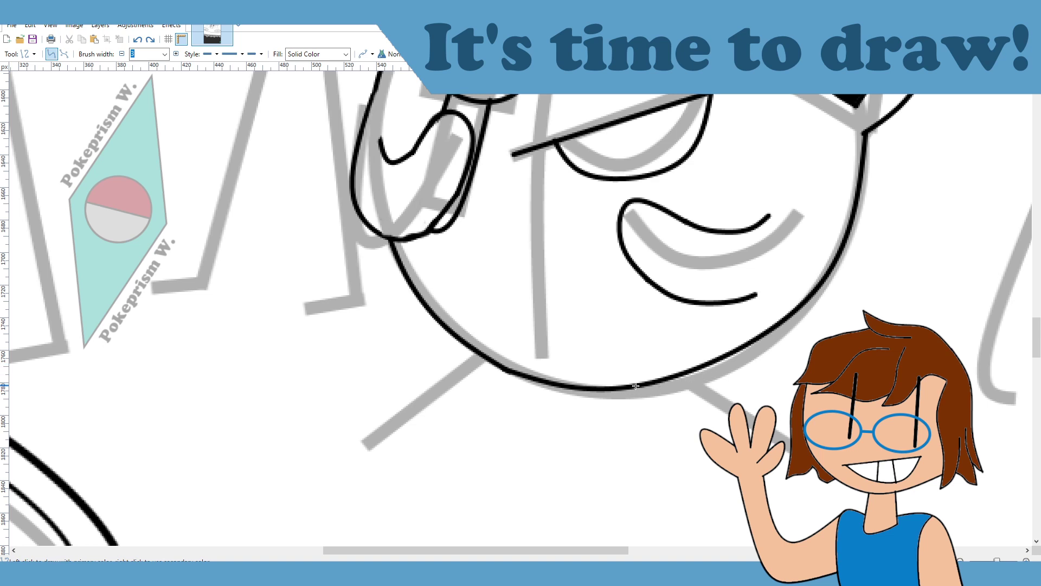
Step: Draw the foot beneath the head's lower right with a curved lower edge and an arched upper edge meeting at the tip, and finalize it
mouse_move(728, 416)
mouse_down()
mouse_move(774, 410)
mouse_move(786, 444)
mouse_move(667, 432)
mouse_move(653, 442)
mouse_move(665, 431)
mouse_up()
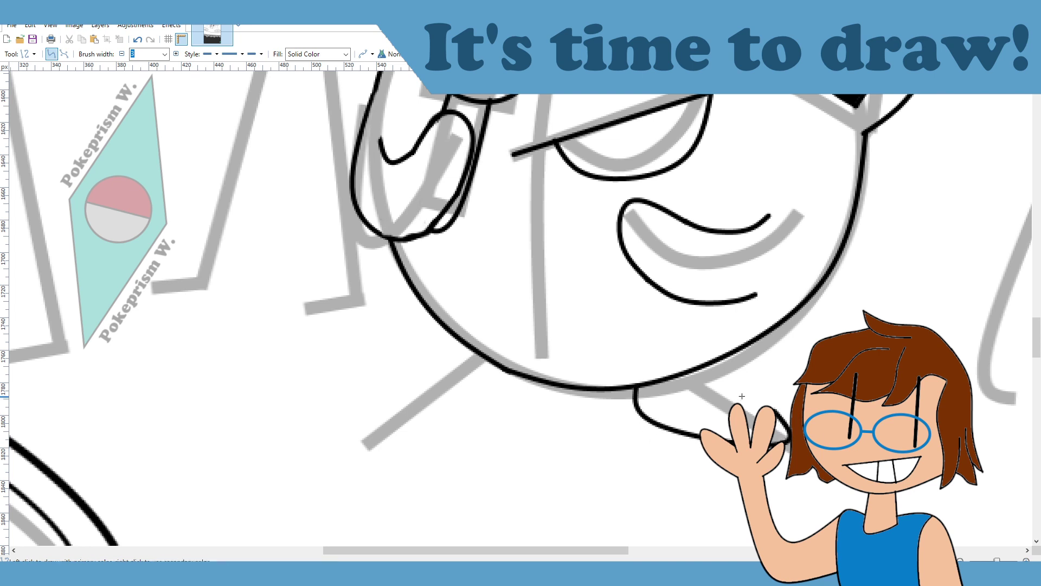
drag(735, 350, 780, 414)
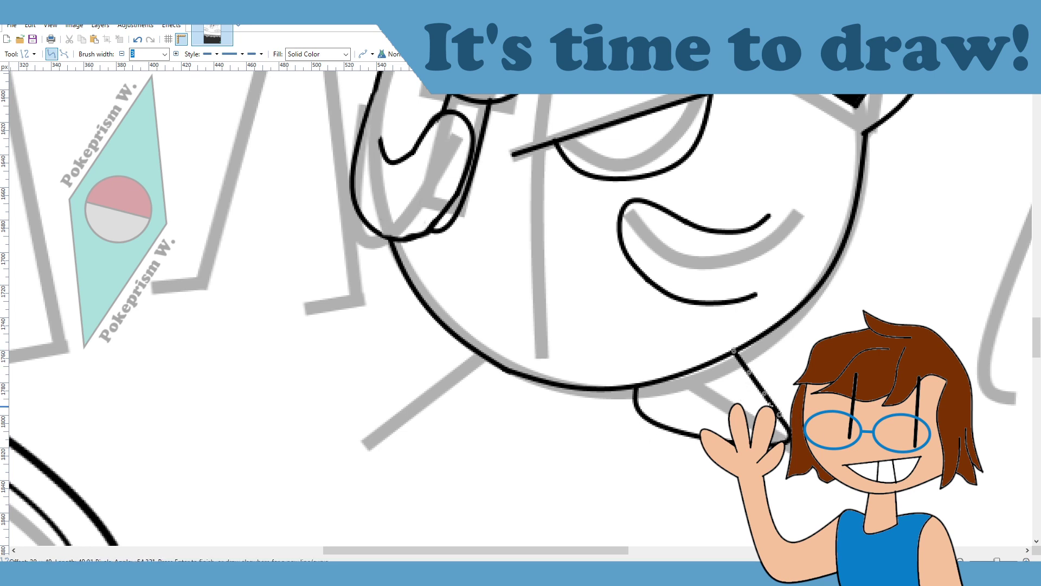
mouse_move(748, 373)
mouse_down()
mouse_move(716, 362)
mouse_move(746, 377)
mouse_up()
drag(782, 416, 763, 395)
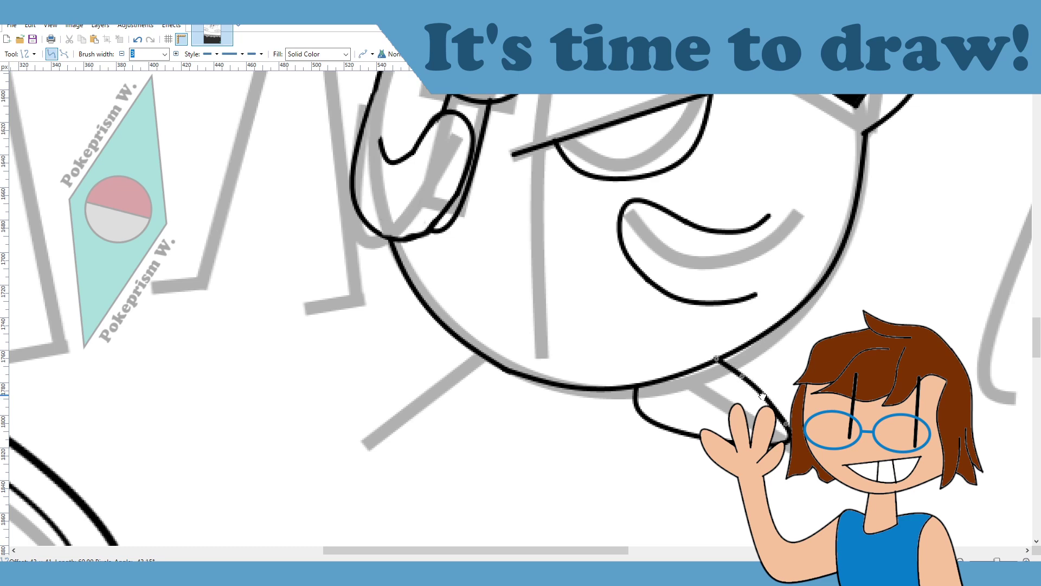
key(Return)
Step: Draw the foot beneath the head's lower left with a curved lower edge and an arched upper edge, and finalize it
scroll(624, 414, up, 3)
scroll(624, 414, down, 3)
mouse_move(521, 379)
mouse_down()
mouse_move(358, 421)
mouse_move(372, 445)
mouse_up()
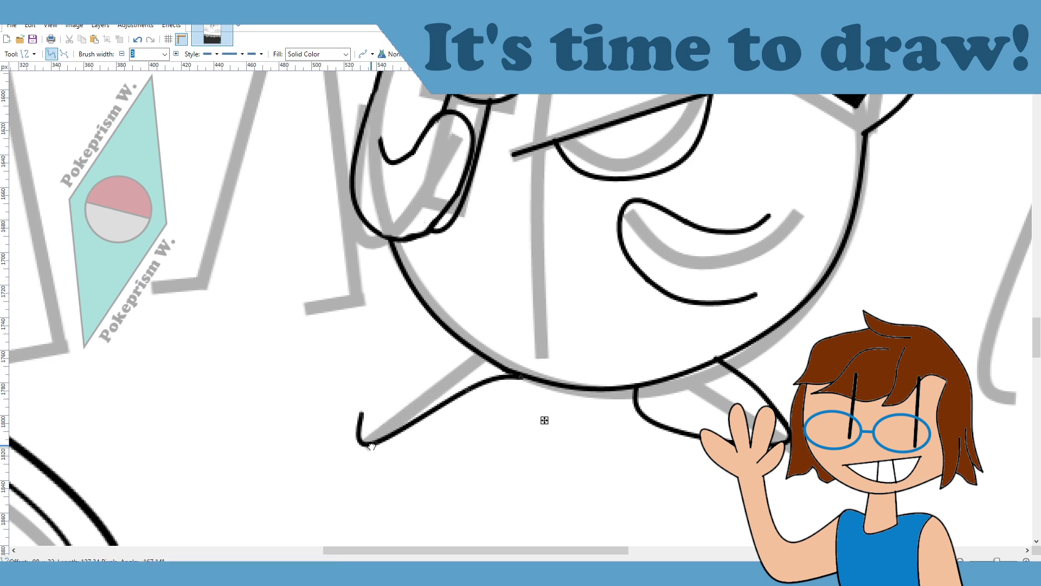
drag(468, 389, 493, 418)
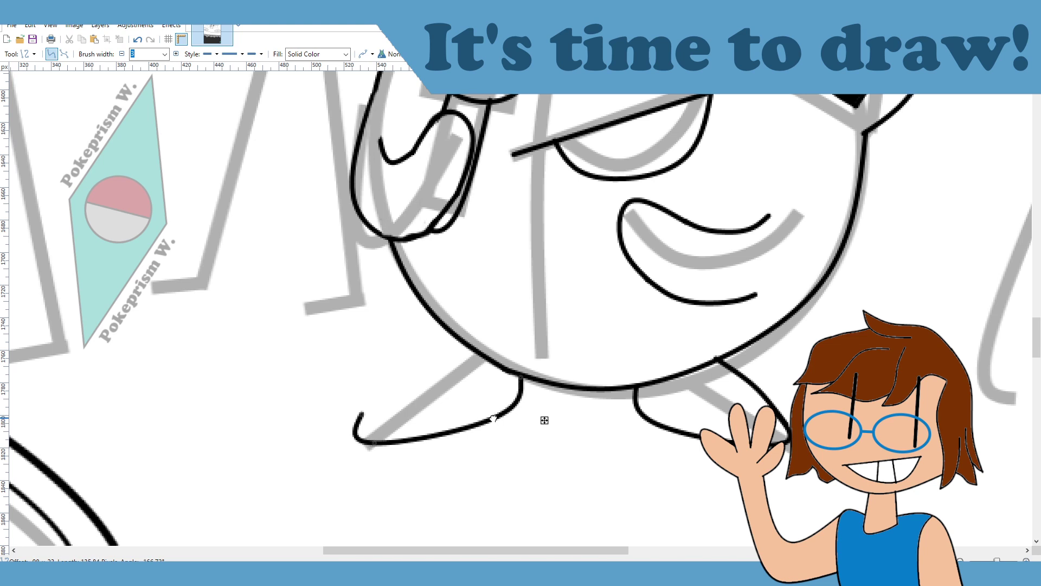
key(Return)
drag(372, 440, 388, 409)
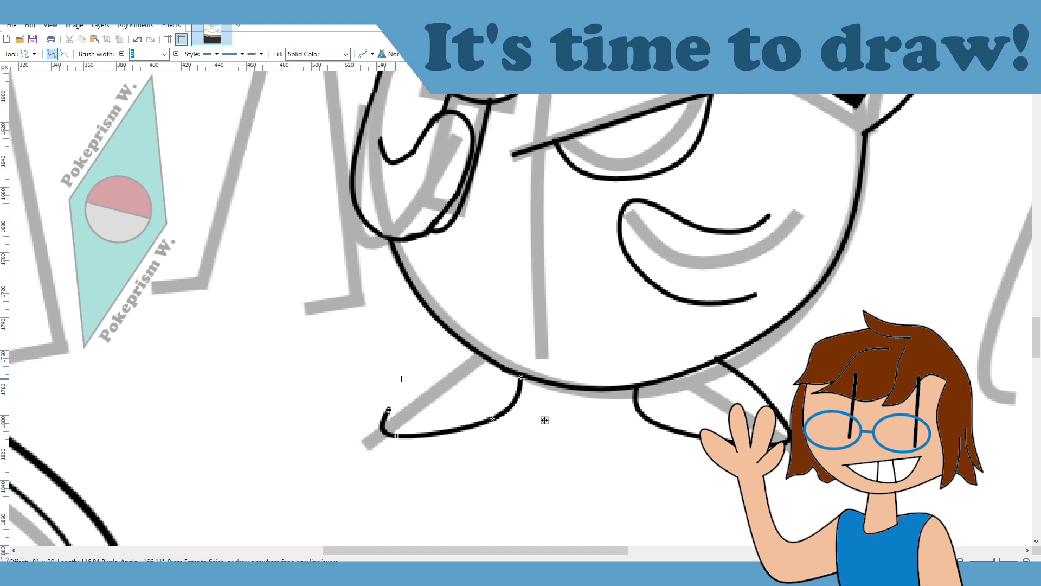
drag(467, 348, 437, 361)
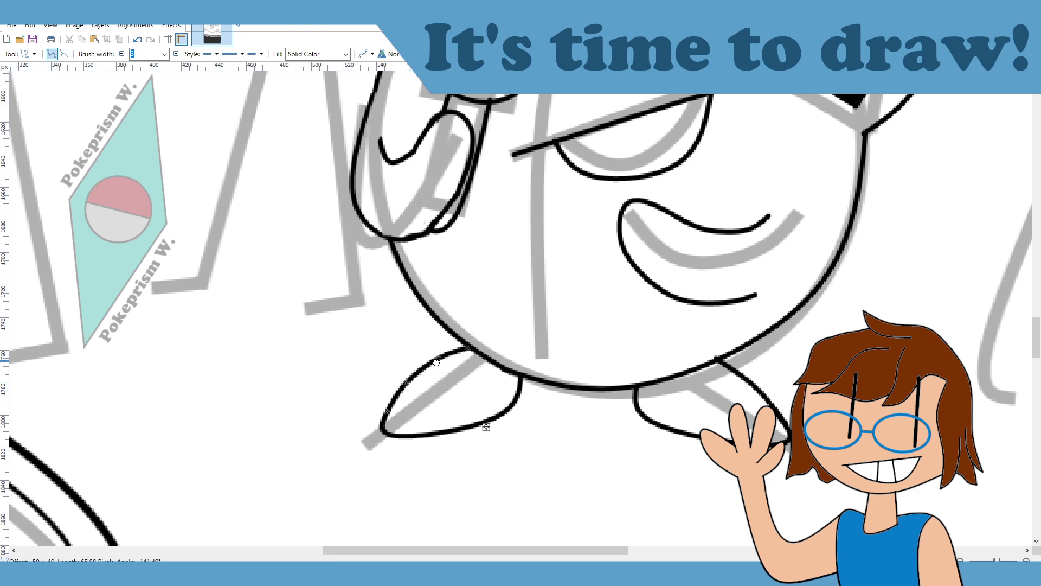
click(598, 486)
Step: Review the outlined microphone-holding character up close and within the whole drawing
scroll(620, 401, up, 4)
scroll(620, 401, down, 5)
scroll(622, 403, up, 3)
scroll(622, 402, up, 4)
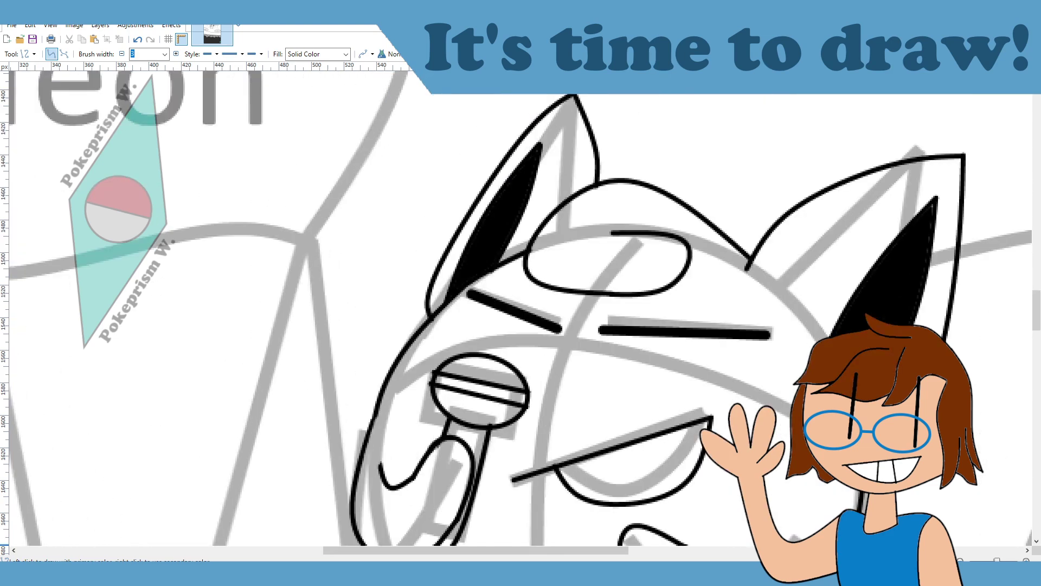
key(ctrl+b)
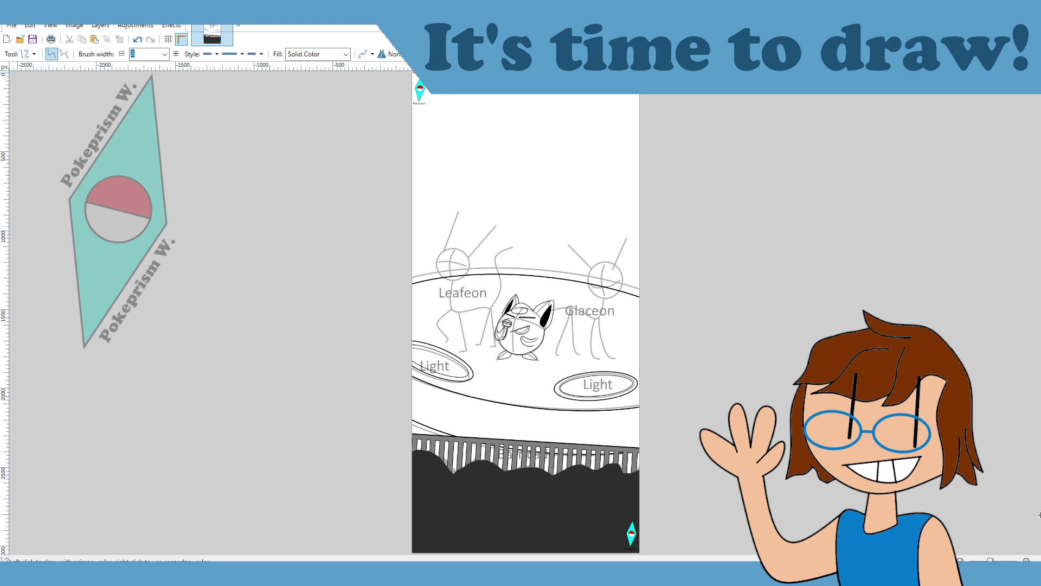
click(1026, 560)
click(1027, 560)
click(1026, 560)
click(1026, 559)
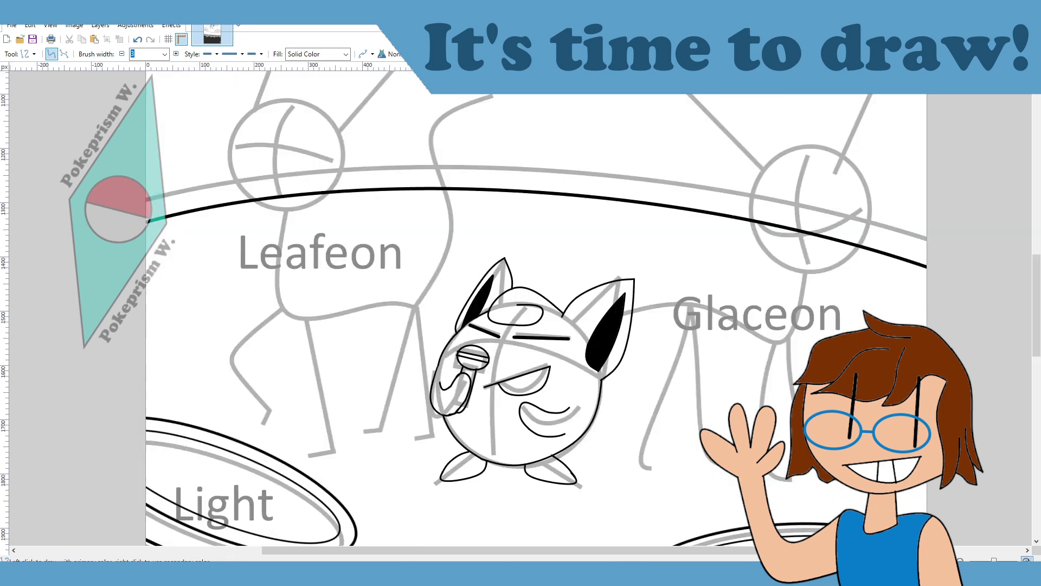
Step: Examine the Glaceon sketch's head, body and legs beside the microphone-holding character
click(1026, 560)
click(1027, 560)
scroll(617, 552, right, 6)
scroll(625, 460, down, 1)
scroll(635, 464, up, 3)
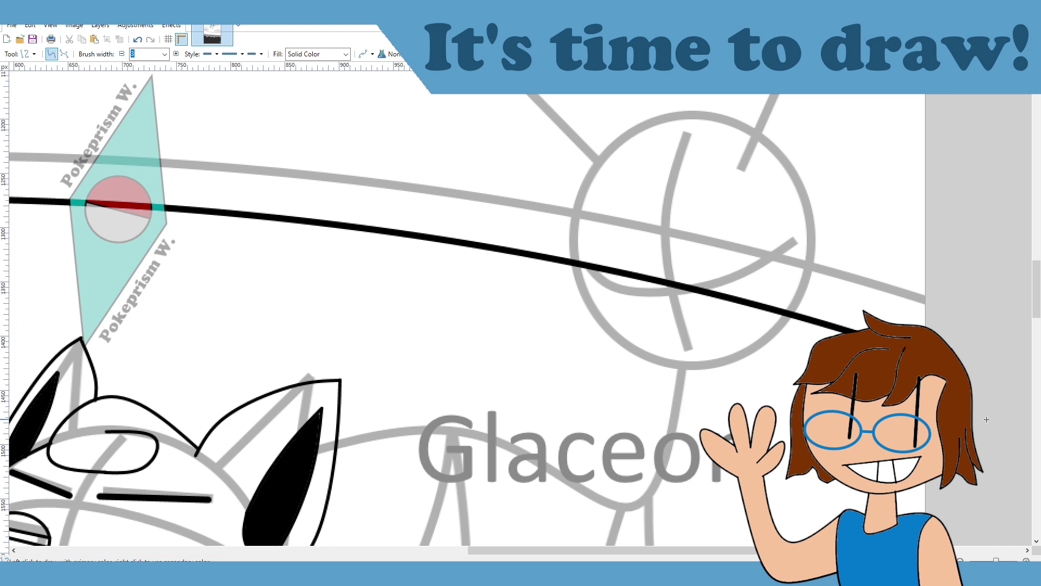
key(ctrl+b)
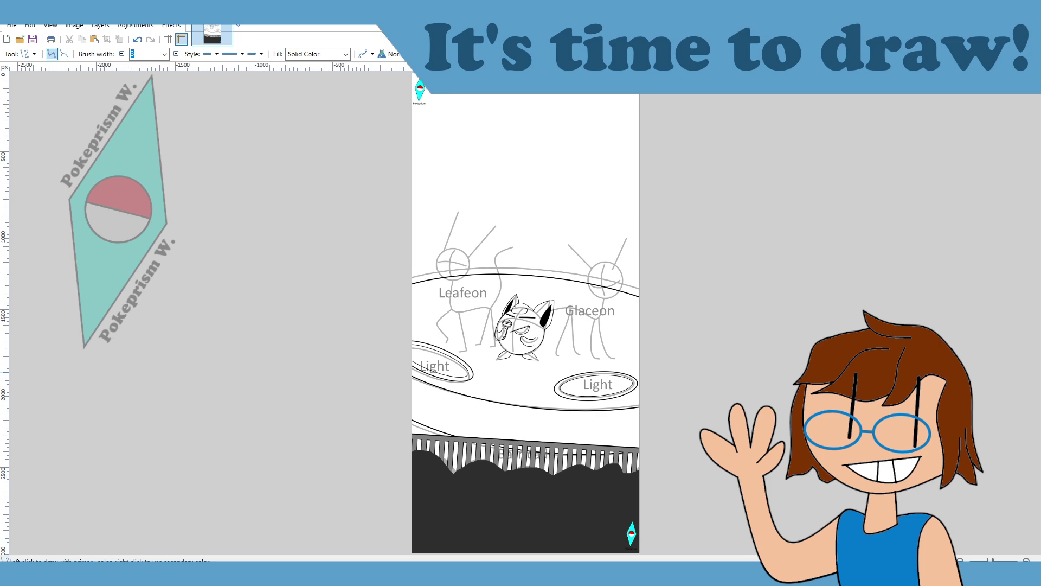
click(1025, 561)
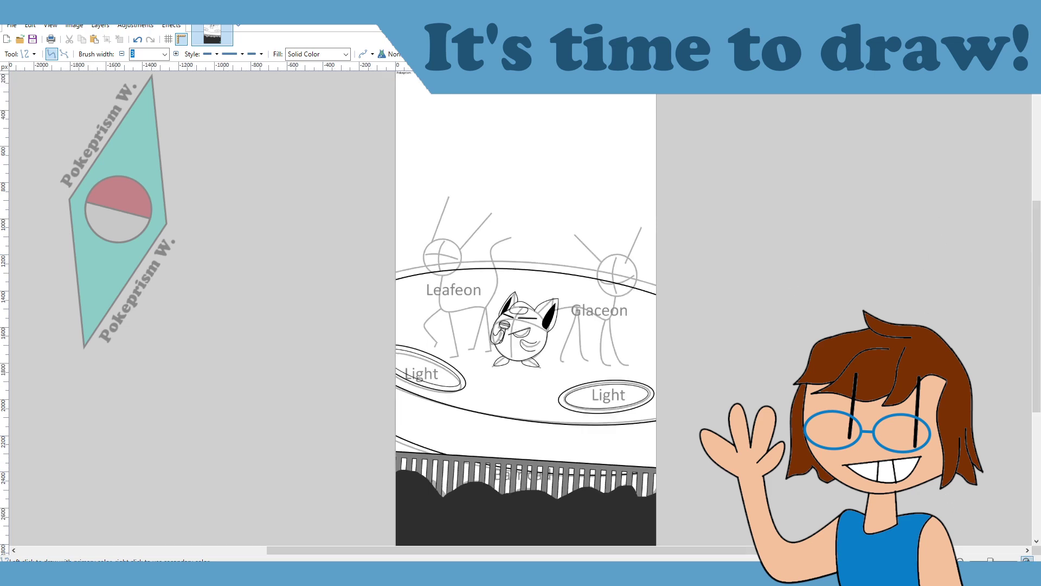
click(1026, 561)
click(1026, 560)
click(1025, 560)
click(1025, 561)
scroll(553, 553, right, 5)
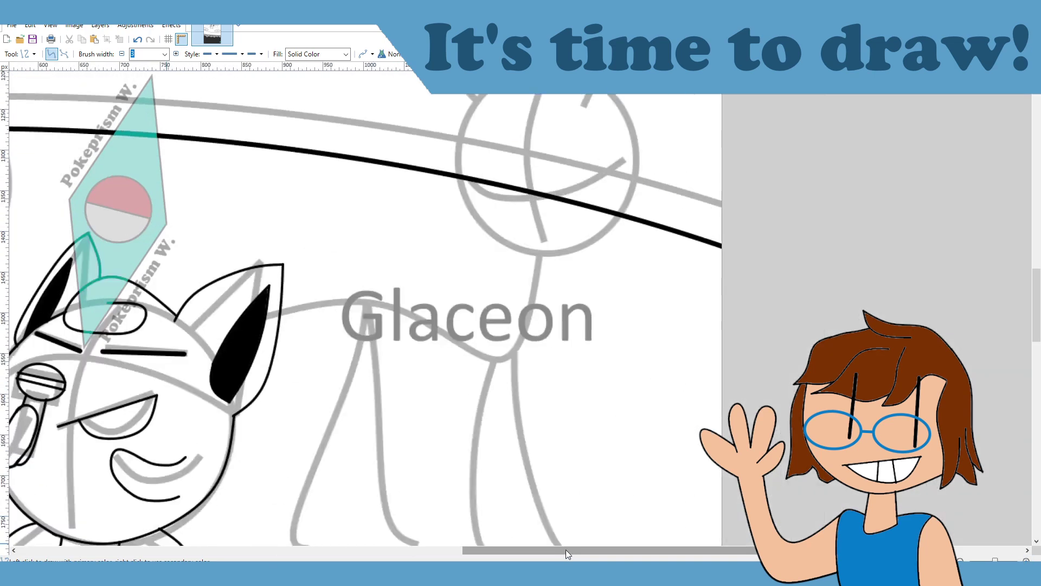
scroll(602, 485, up, 3)
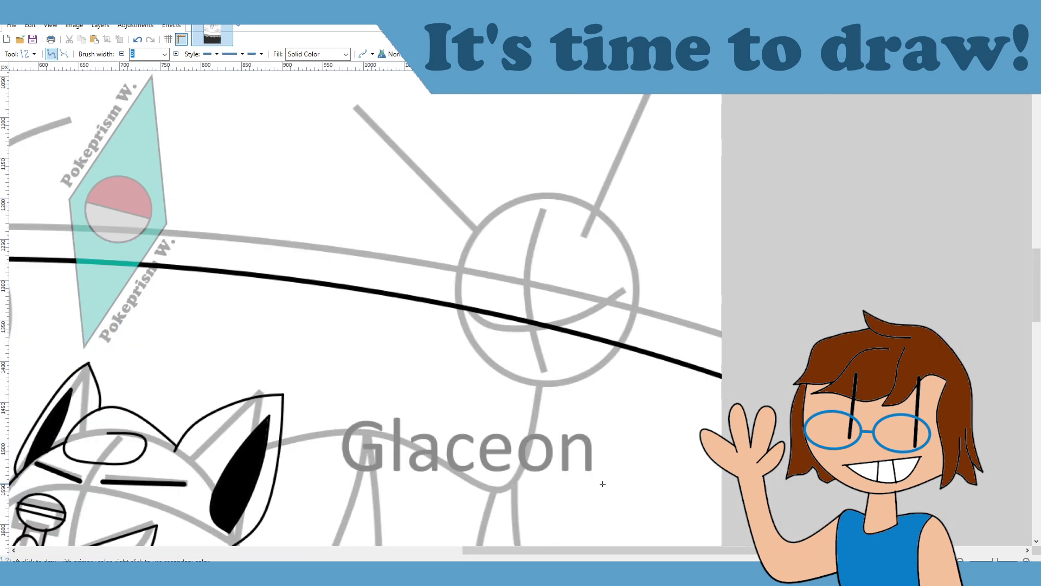
scroll(559, 404, down, 3)
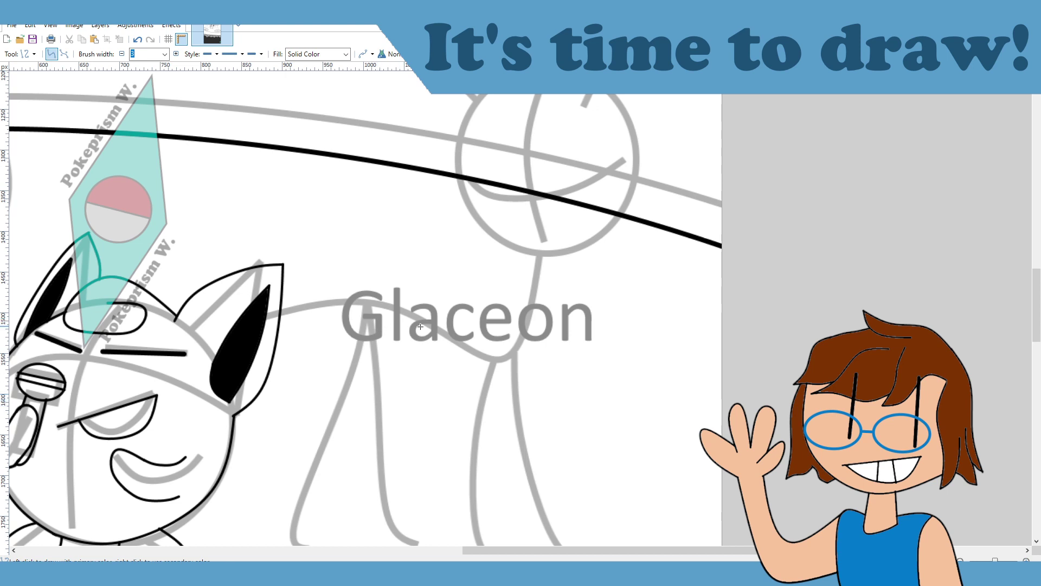
scroll(648, 403, up, 4)
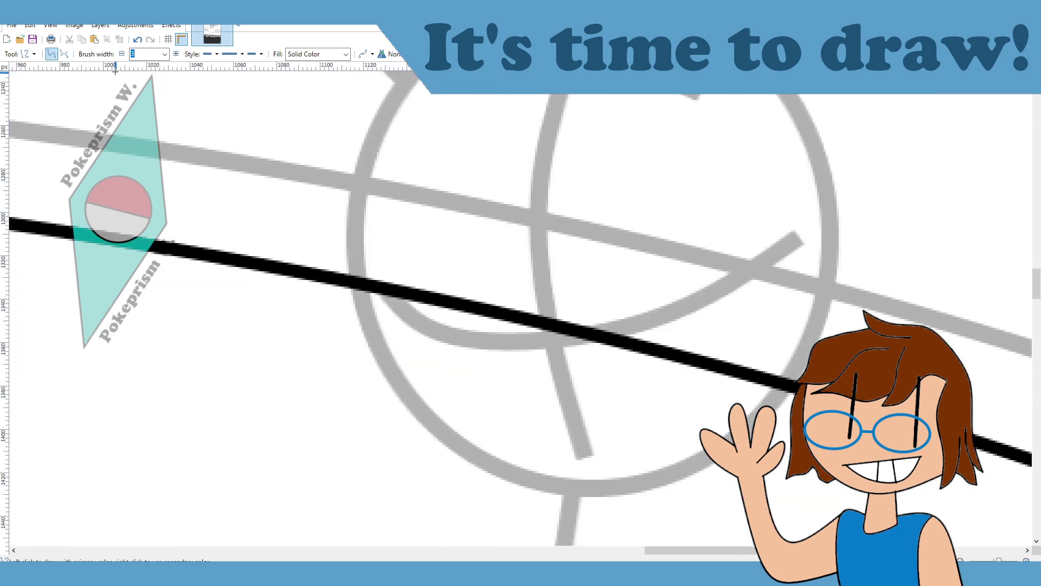
Step: Draw a flat, slightly tilted ellipse about 56 × 8 px as Glaceon's nose where the face guidelines cross, and hide the stage outline
key(o)
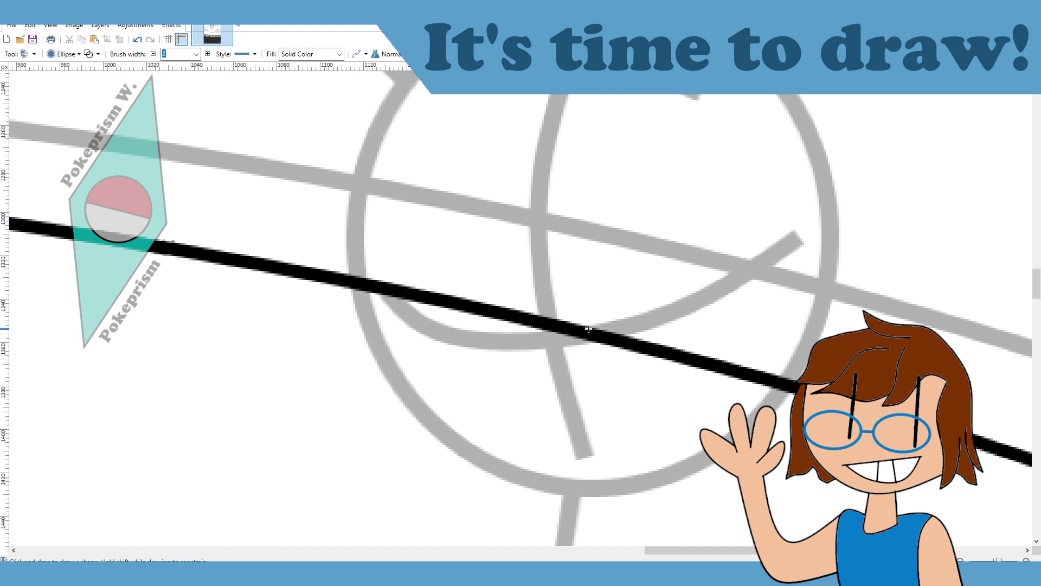
mouse_move(480, 322)
mouse_down()
mouse_move(611, 351)
mouse_move(603, 338)
mouse_up()
drag(603, 301, 595, 297)
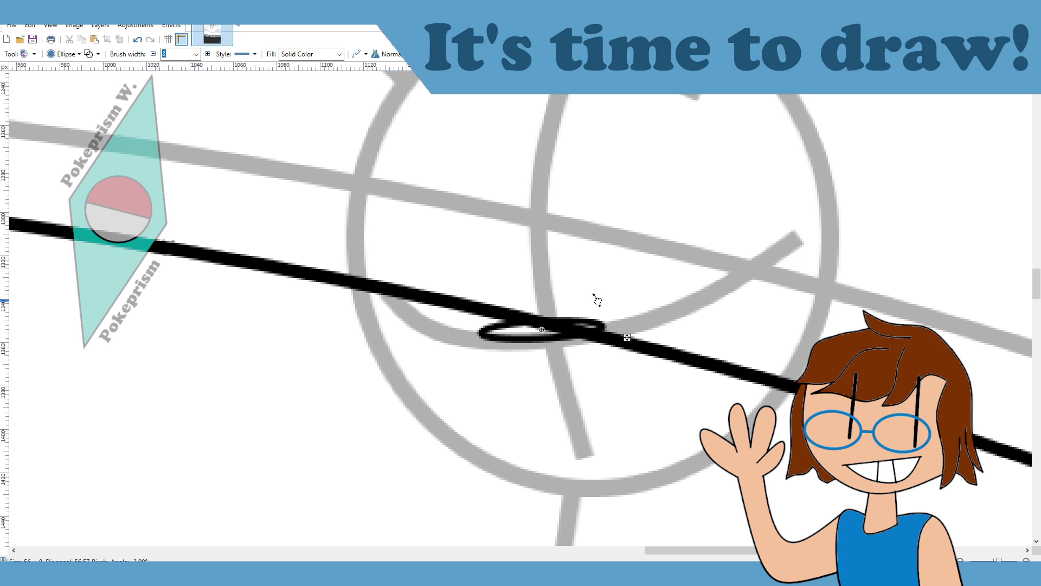
drag(627, 342, 635, 341)
key(Return)
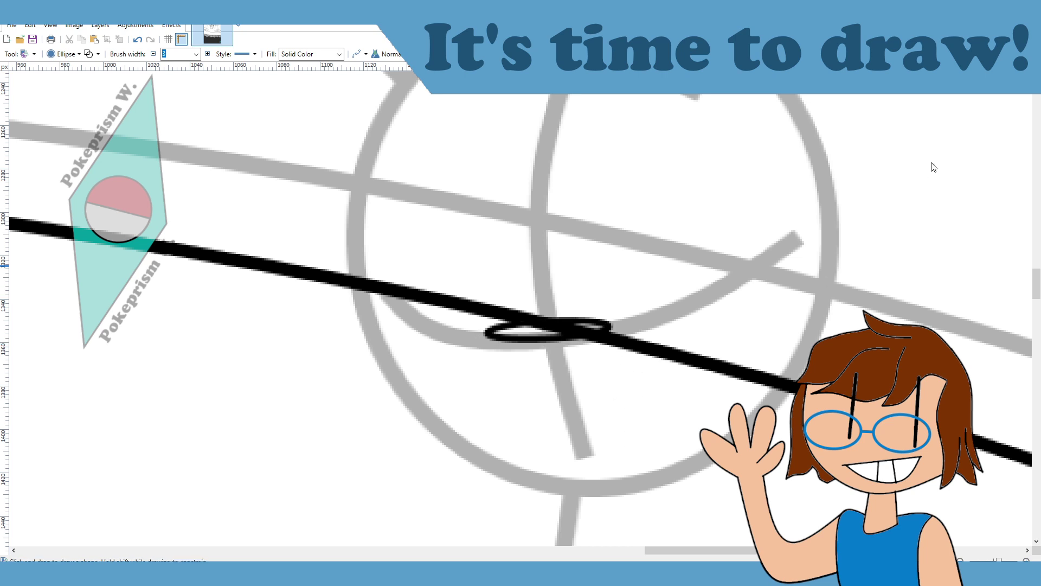
click(1015, 191)
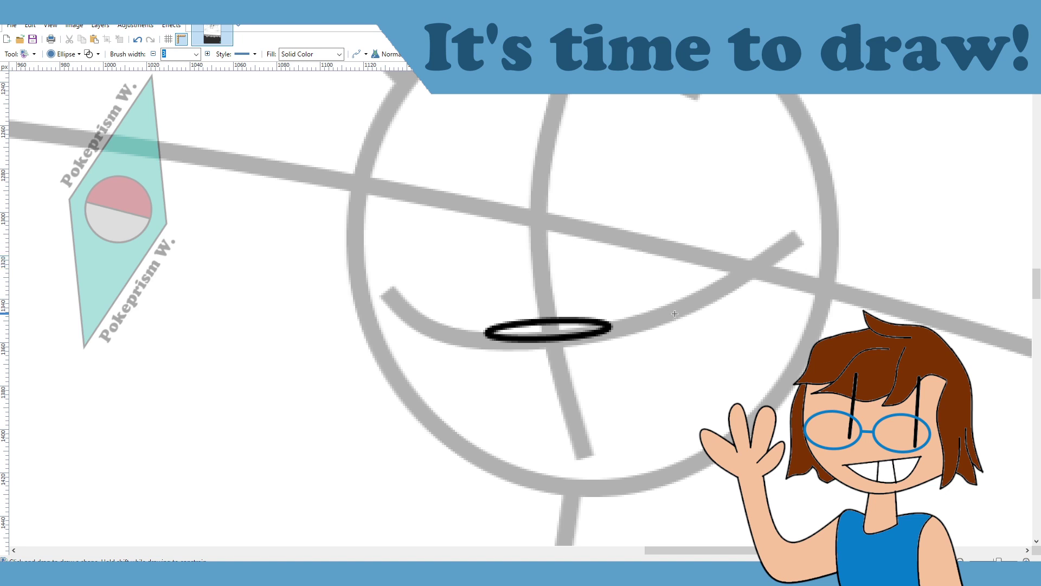
scroll(662, 296, up, 3)
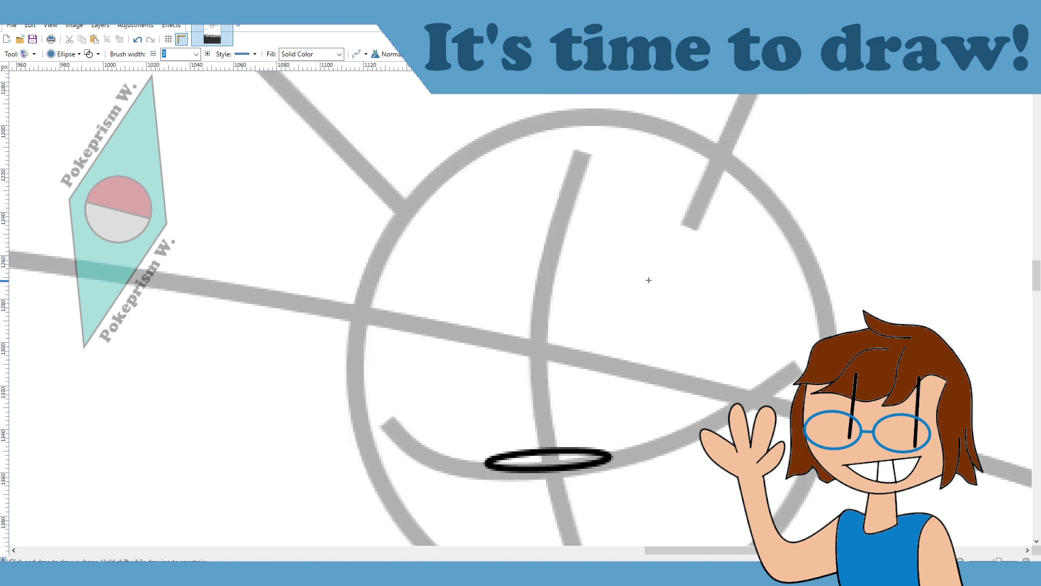
Step: Shrink the nose ellipse to about 45 × 8 px, move it slightly lower, finalize it and hide the stage outline again
key(ctrl+y)
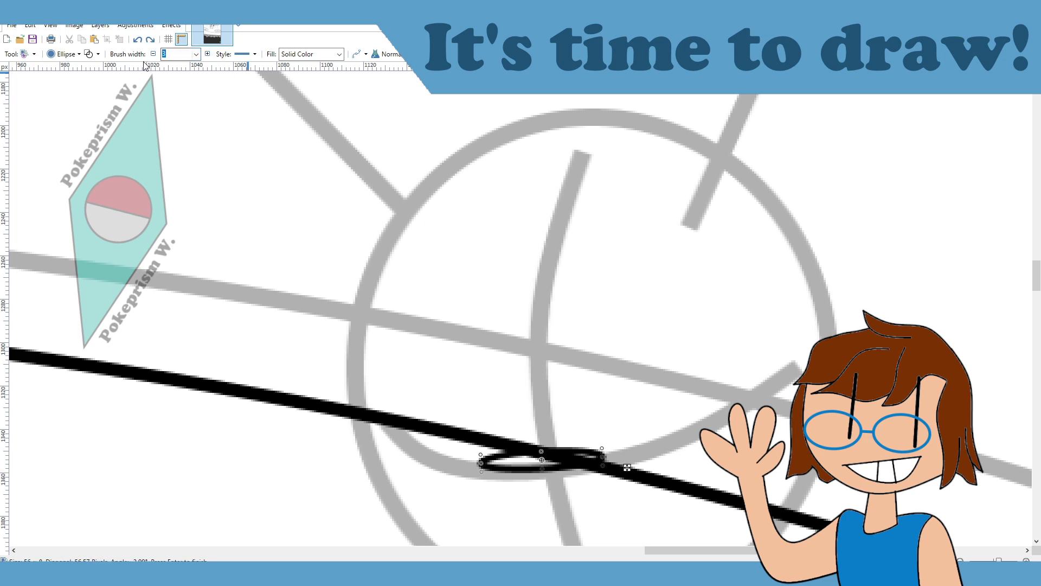
mouse_move(627, 468)
mouse_down()
mouse_move(591, 470)
mouse_move(622, 471)
mouse_move(621, 487)
mouse_up()
key(Return)
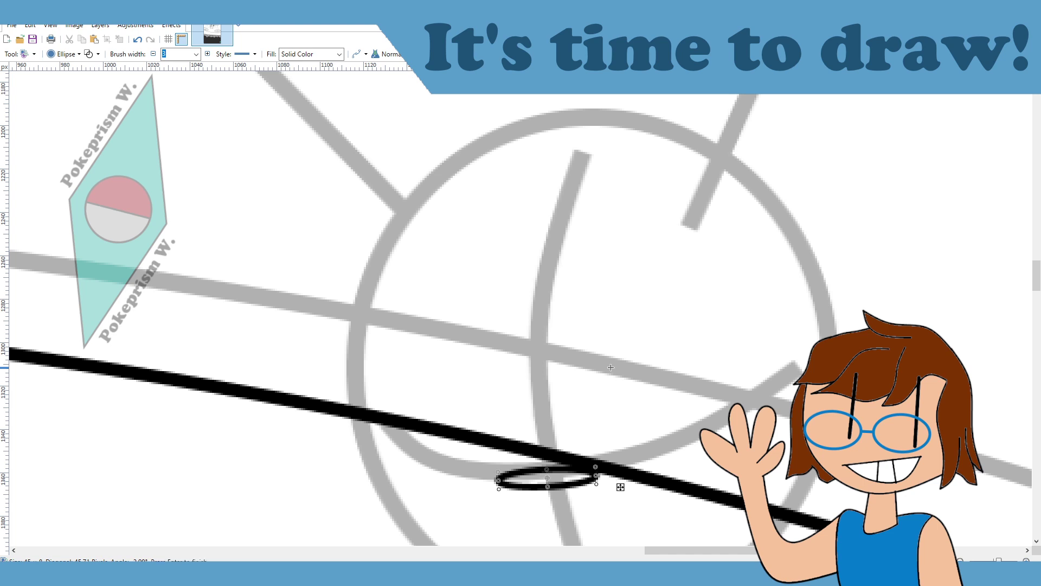
key(Return)
click(1015, 189)
scroll(661, 307, down, 2)
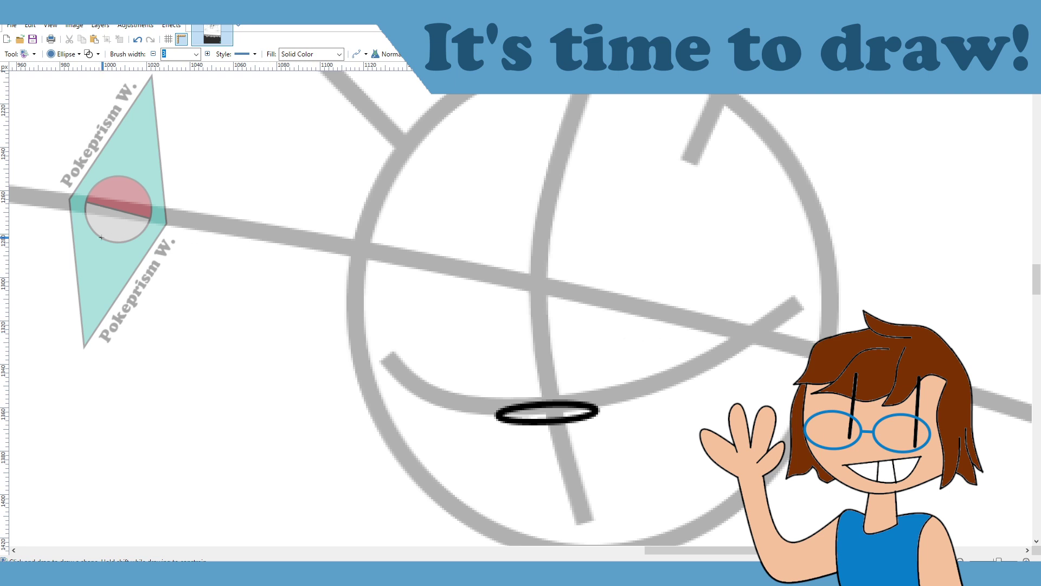
drag(574, 315, 765, 336)
key(ctrl+z)
scroll(618, 285, down, 4)
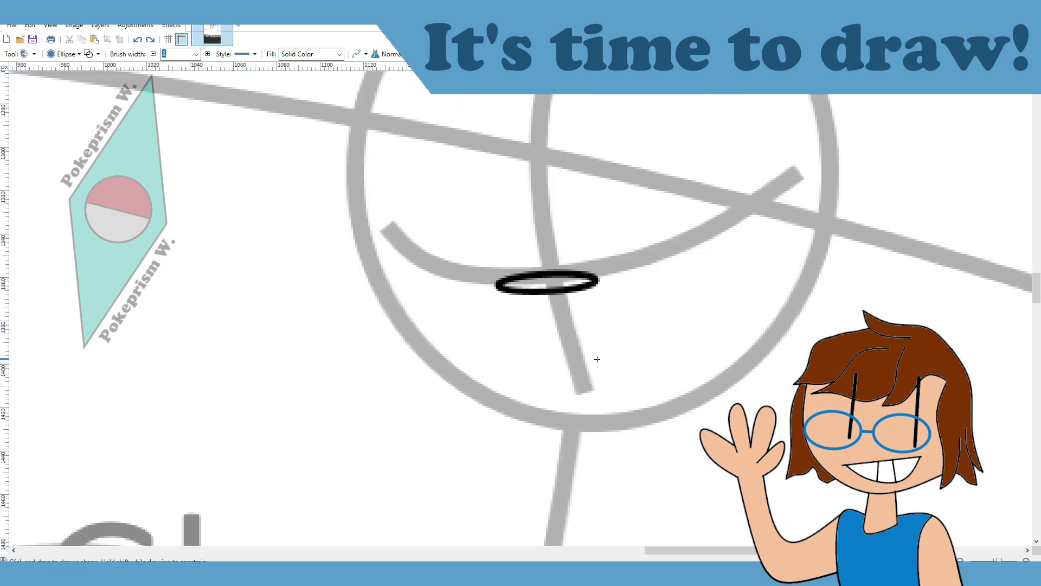
scroll(597, 356, up, 4)
scroll(596, 356, down, 6)
scroll(597, 359, up, 4)
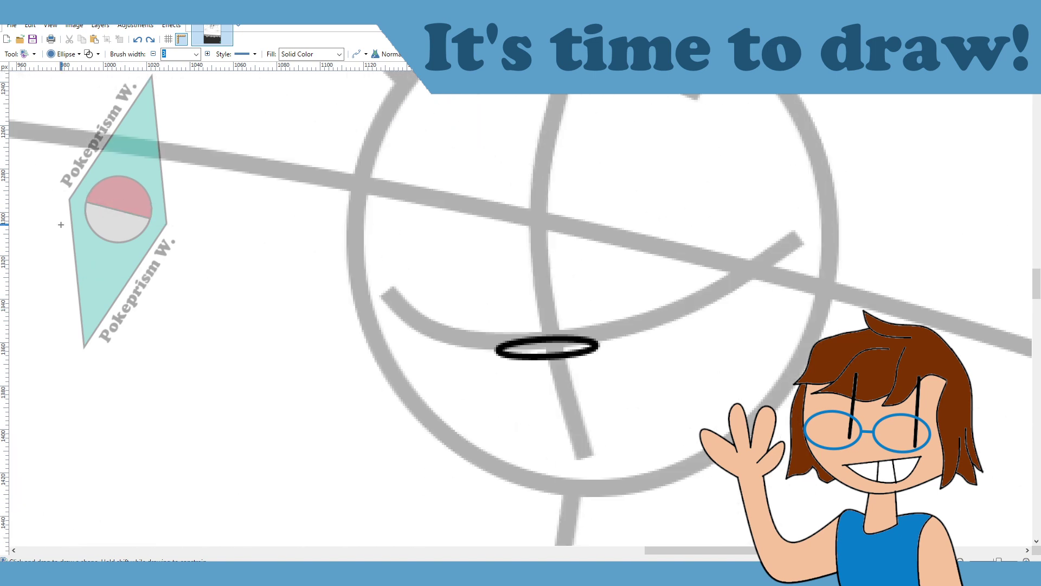
key(o)
mouse_move(388, 96)
mouse_down()
mouse_move(374, 203)
mouse_move(500, 484)
mouse_up()
drag(461, 357, 370, 322)
drag(425, 227, 387, 274)
drag(370, 322, 359, 357)
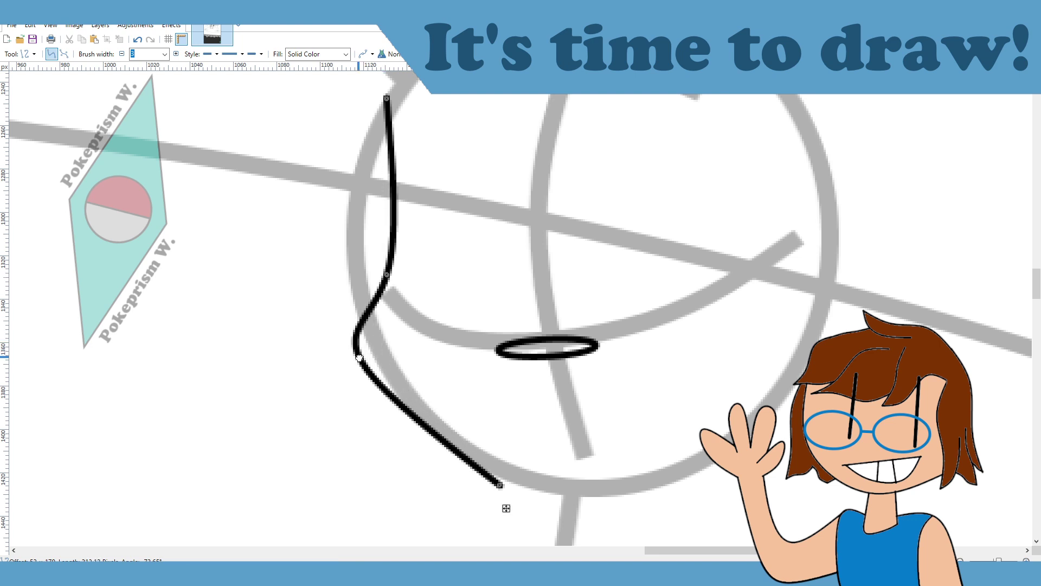
key(ctrl+z)
key(ctrl+z)
key(ctrl+z)
key(ctrl+z)
key(ctrl+z)
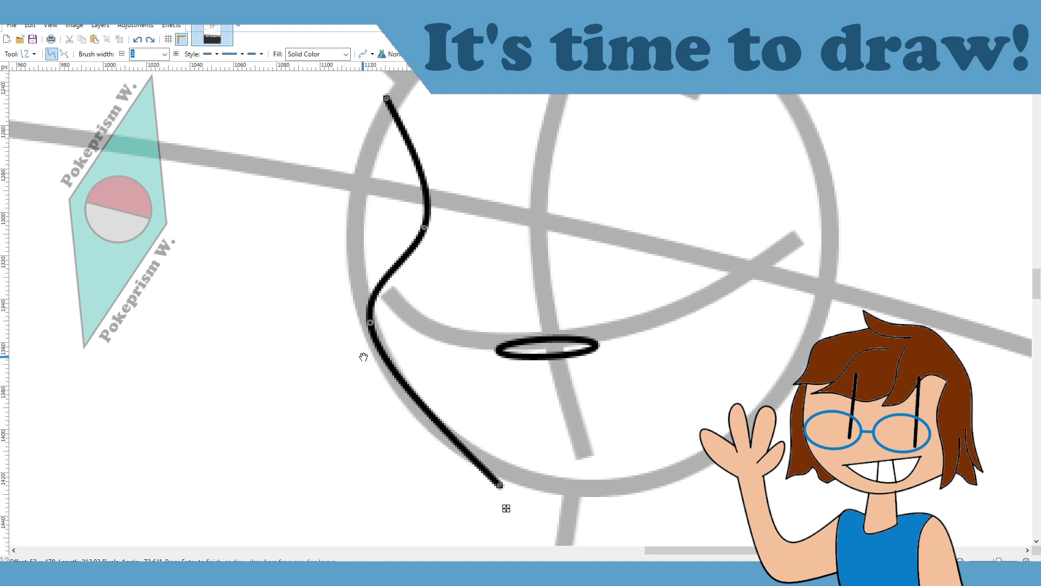
Step: Draw the lower left of Glaceon's face as a curve from the cheek around to the chin, bulging outside the sketched circle
mouse_move(400, 331)
mouse_down()
mouse_move(565, 492)
mouse_move(606, 495)
mouse_up()
drag(495, 447, 435, 489)
drag(444, 351, 345, 390)
drag(363, 279, 371, 301)
drag(345, 390, 360, 374)
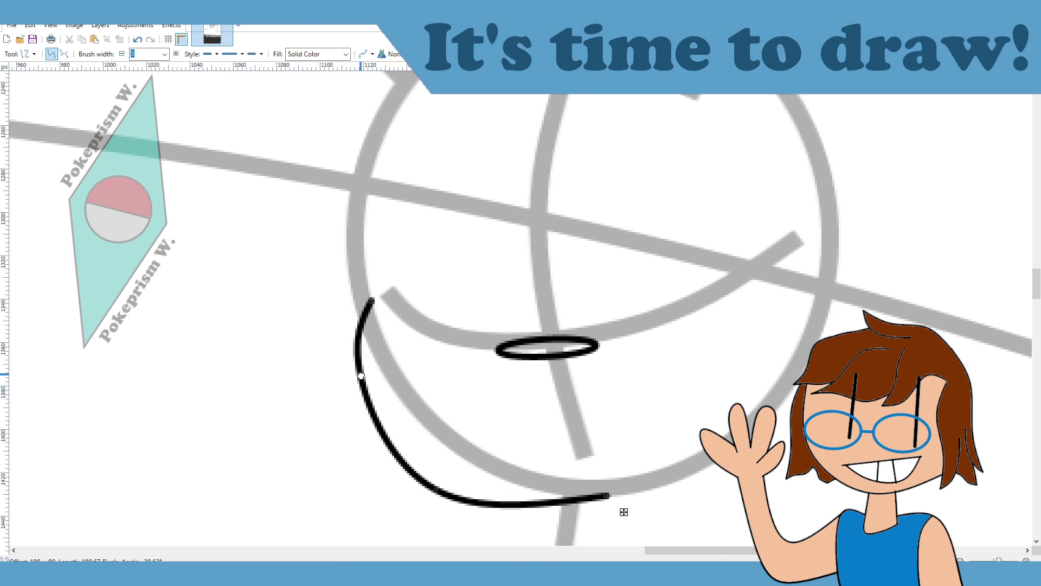
drag(436, 489, 454, 479)
click(545, 234)
Step: Draw the upper left of Glaceon's face as a curve from the cheek up to the base of the ear guideline, and finalize it
scroll(471, 288, up, 2)
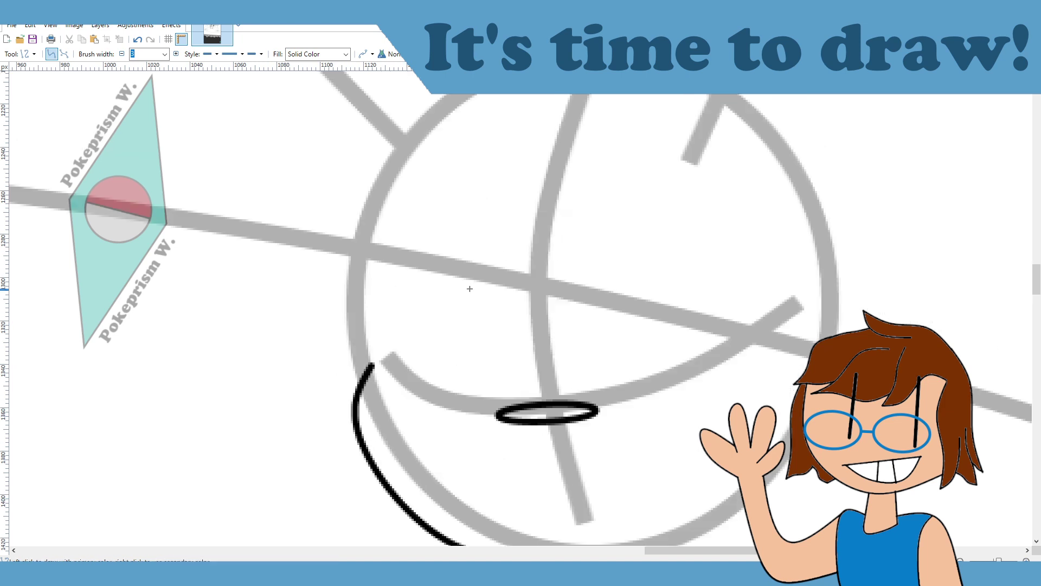
drag(371, 432, 404, 220)
drag(382, 359, 357, 360)
drag(393, 290, 370, 268)
drag(404, 220, 393, 219)
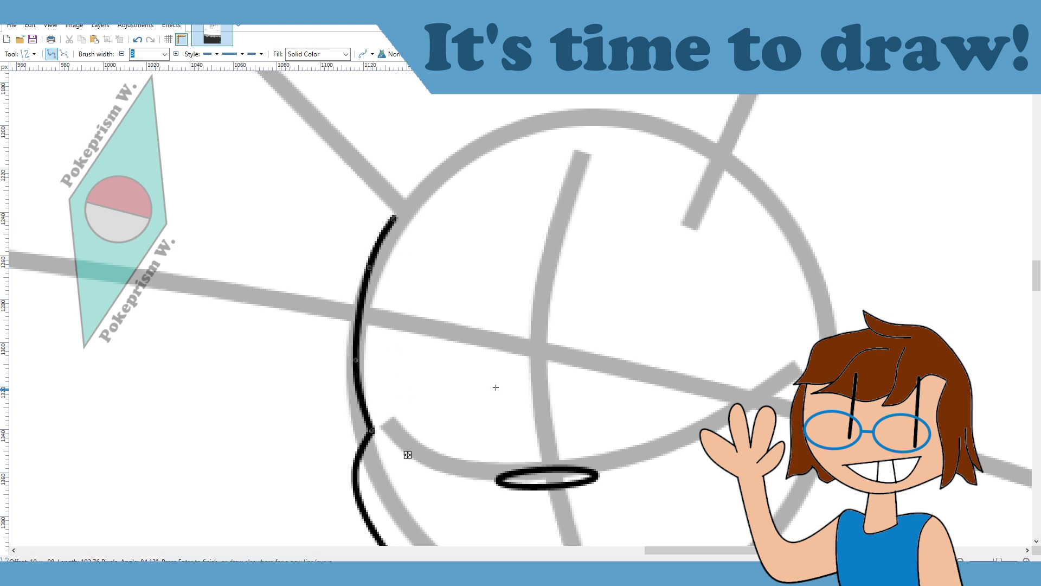
key(Return)
scroll(497, 385, down, 2)
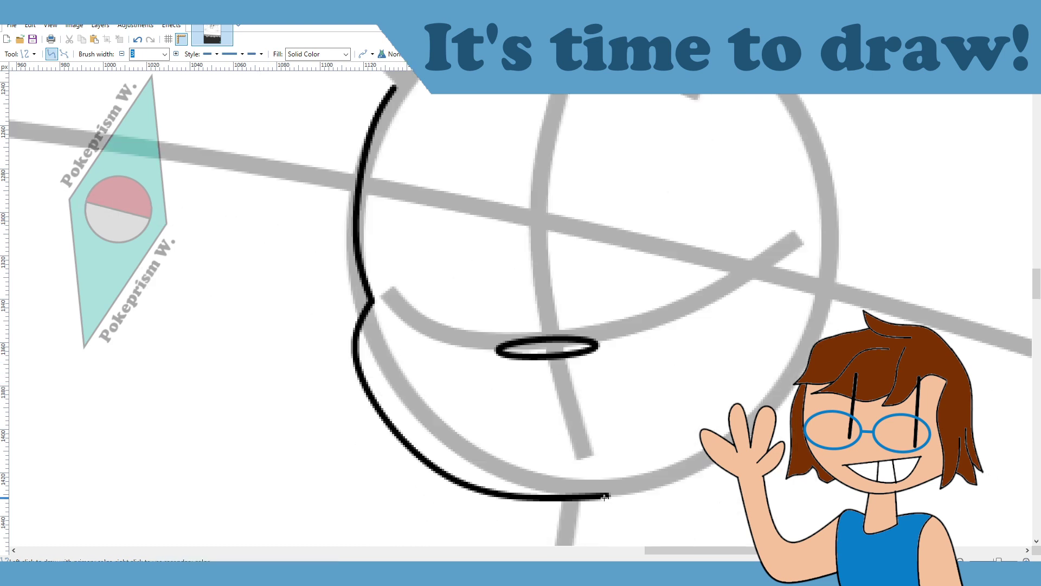
Step: Draw the right side of Glaceon's face as a rounded curve from the chin up along the sketched circle, and finalize it
mouse_move(607, 496)
mouse_down()
mouse_move(802, 309)
mouse_move(828, 165)
mouse_up()
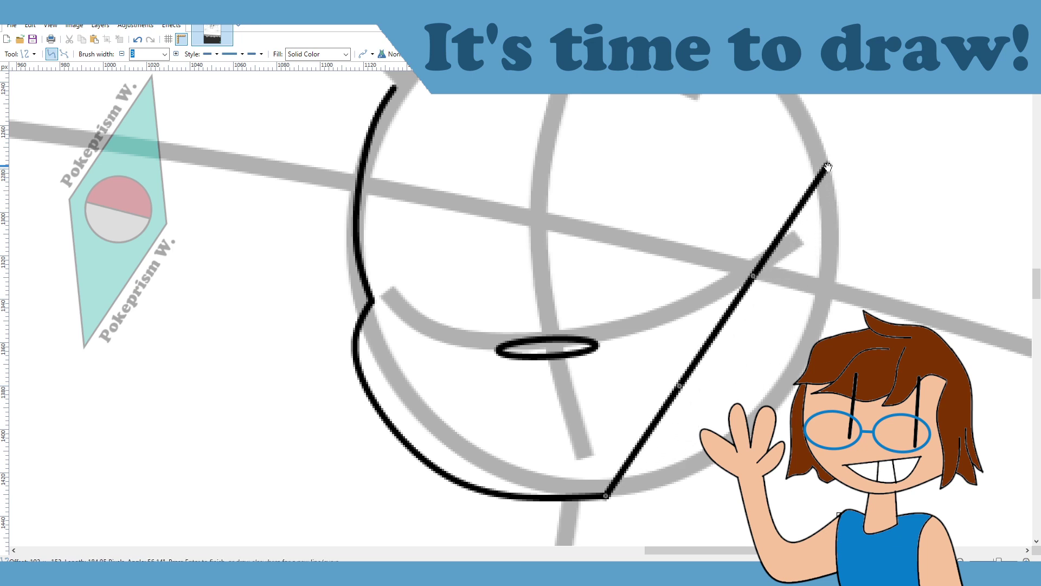
drag(680, 387, 727, 449)
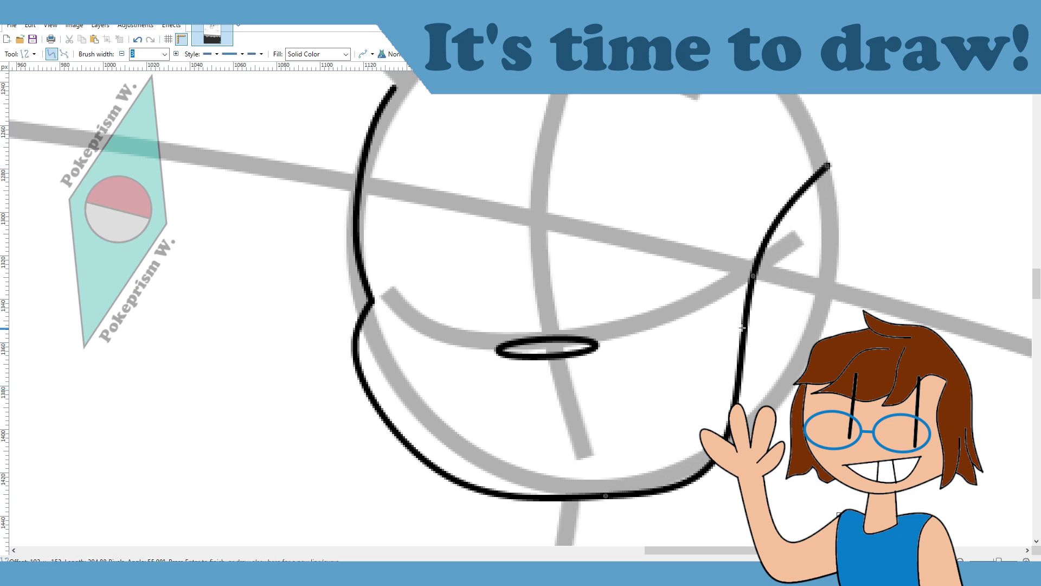
mouse_move(753, 276)
mouse_down()
mouse_move(805, 360)
mouse_move(833, 364)
mouse_move(804, 363)
mouse_up()
drag(727, 450, 744, 463)
drag(805, 363, 827, 356)
drag(744, 461, 740, 461)
key(Return)
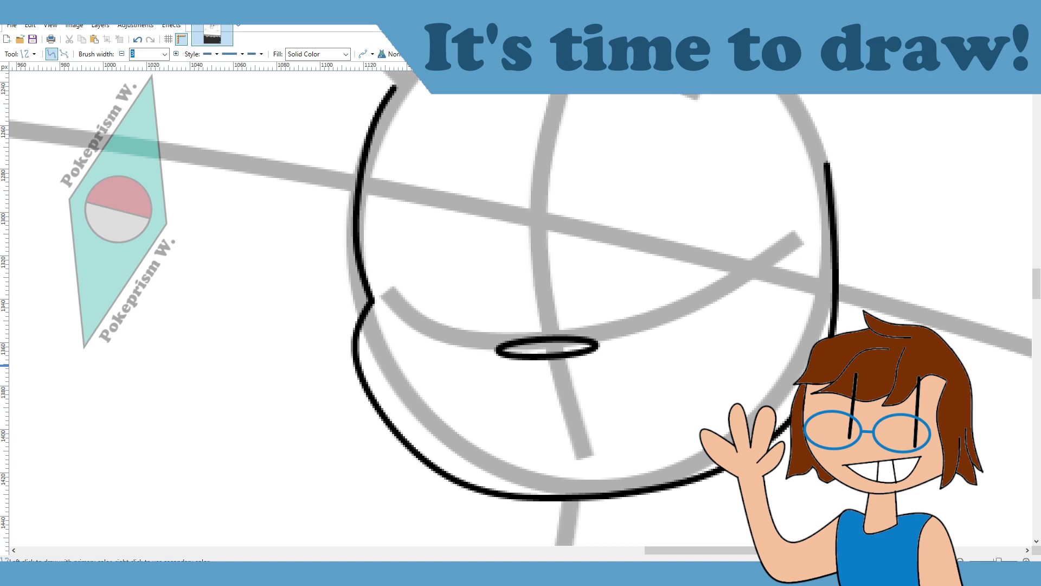
Step: Try to draw a slanted line beneath Glaceon's nose, and undo it
mouse_move(504, 439)
mouse_down()
mouse_move(766, 379)
mouse_move(743, 372)
mouse_up()
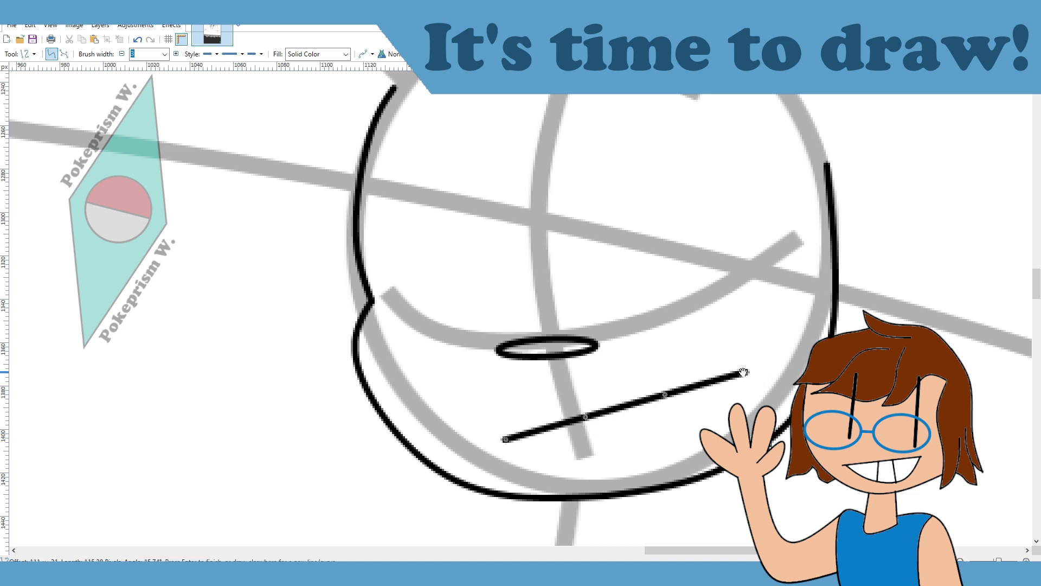
key(ctrl+z)
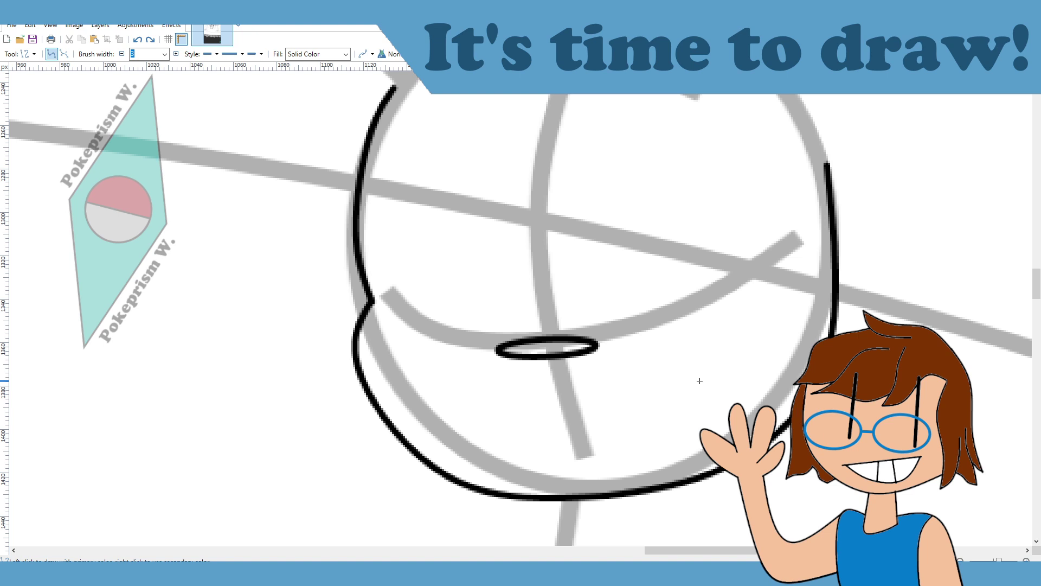
Step: Draw the V-shaped lower edge of the diamond on Glaceon's forehead, with its rounded tip just above the horizontal guideline, and finalize it
scroll(700, 379, up, 3)
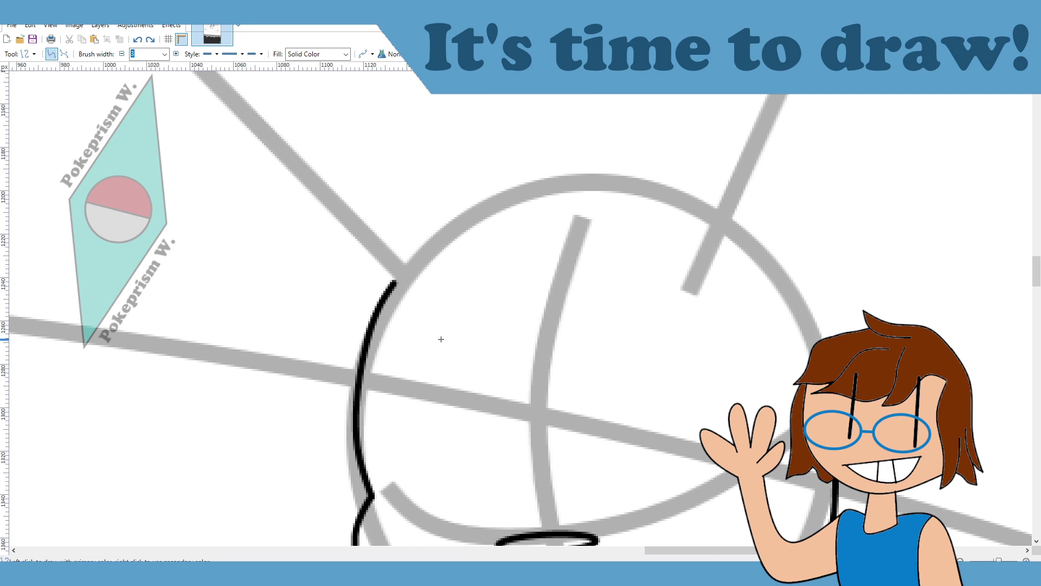
mouse_move(410, 353)
mouse_down()
mouse_move(594, 341)
mouse_move(637, 324)
mouse_up()
drag(564, 334, 578, 395)
drag(487, 344, 512, 419)
drag(579, 396, 562, 401)
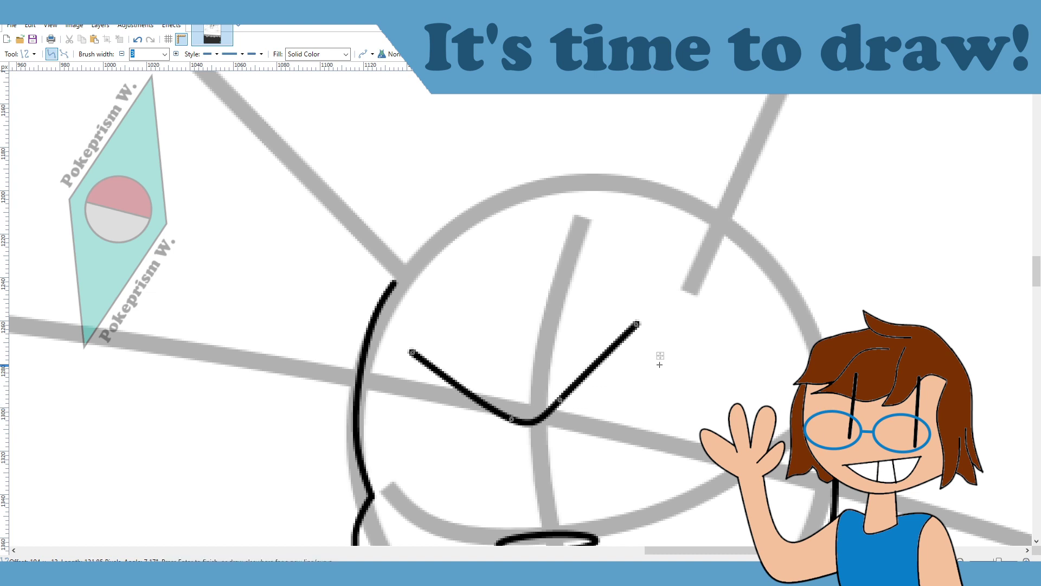
drag(660, 355, 663, 329)
scroll(674, 409, down, 1)
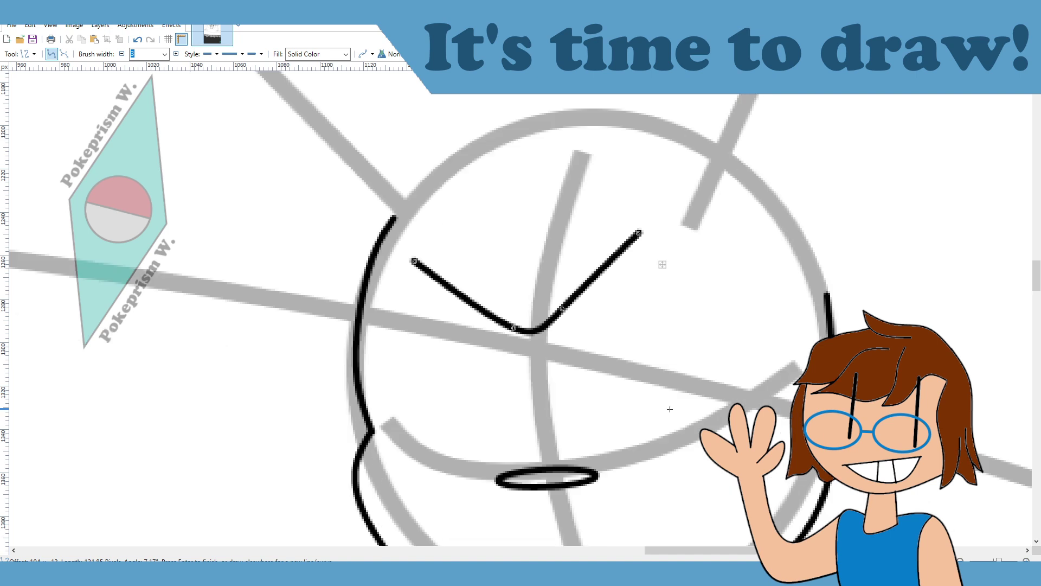
drag(640, 233, 658, 255)
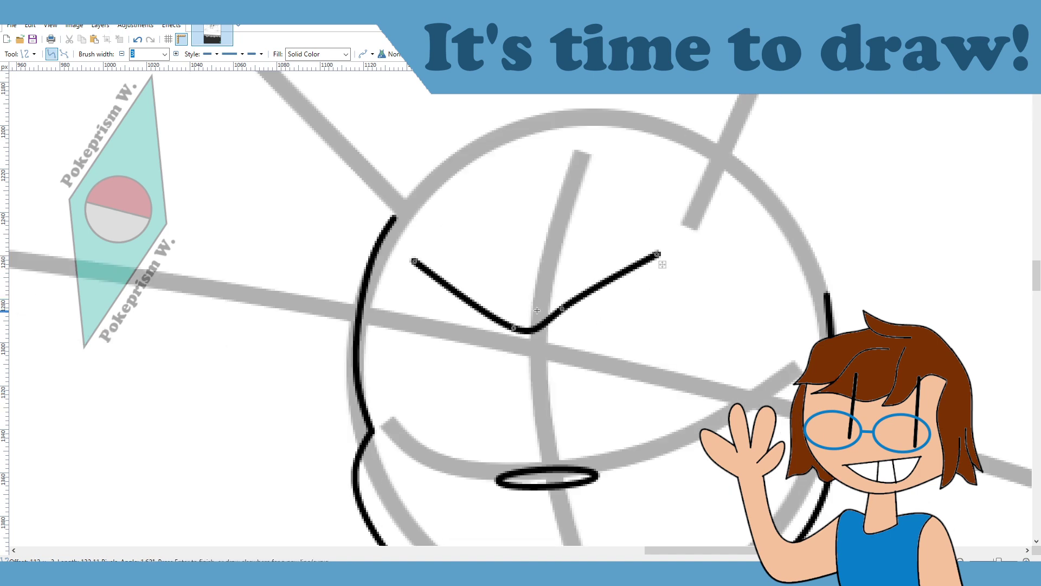
drag(414, 261, 408, 279)
key(Return)
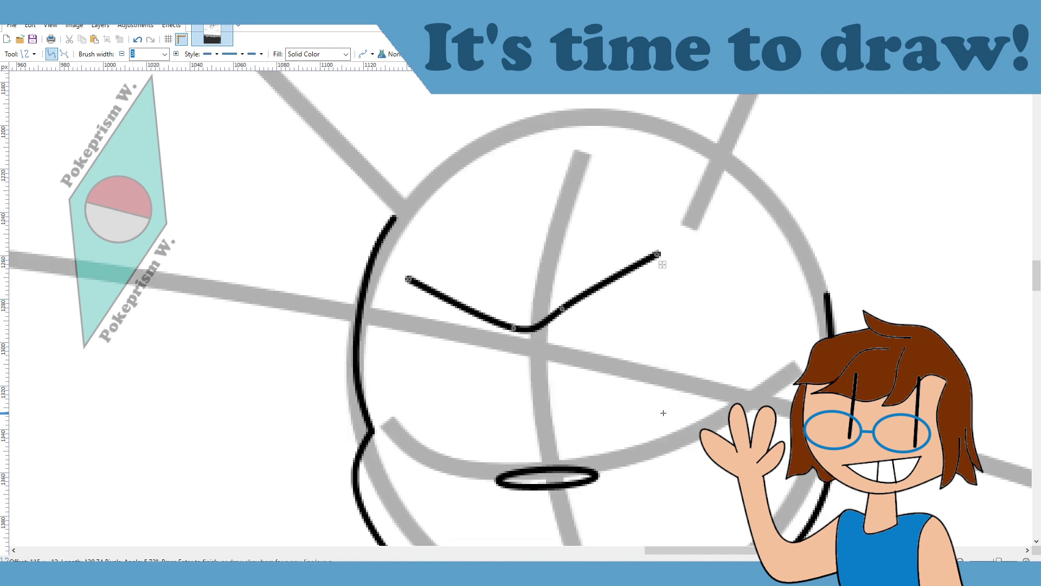
Step: Draw the diamond's upper right edge from a peak above the head circle down to the right corner, bowing slightly outward
scroll(655, 403, up, 4)
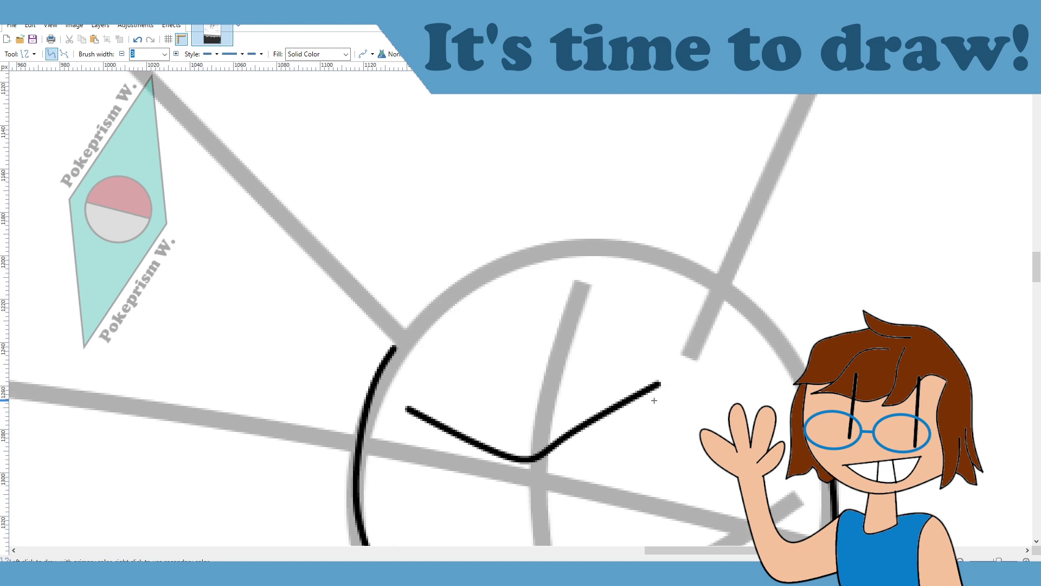
mouse_move(521, 223)
mouse_down()
mouse_move(651, 361)
mouse_move(657, 382)
mouse_up()
drag(610, 327, 649, 355)
drag(671, 399, 673, 402)
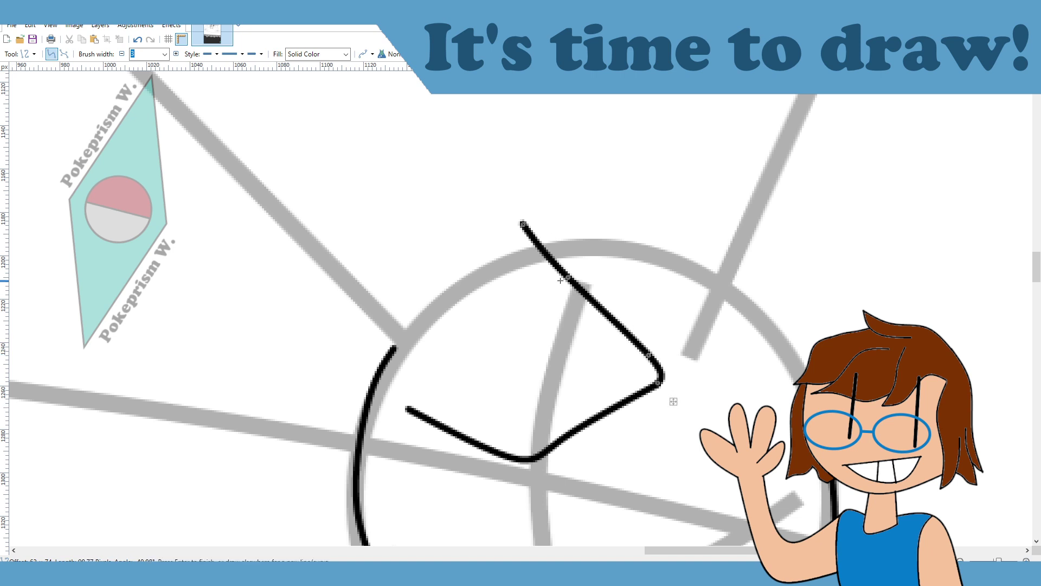
drag(568, 278, 570, 273)
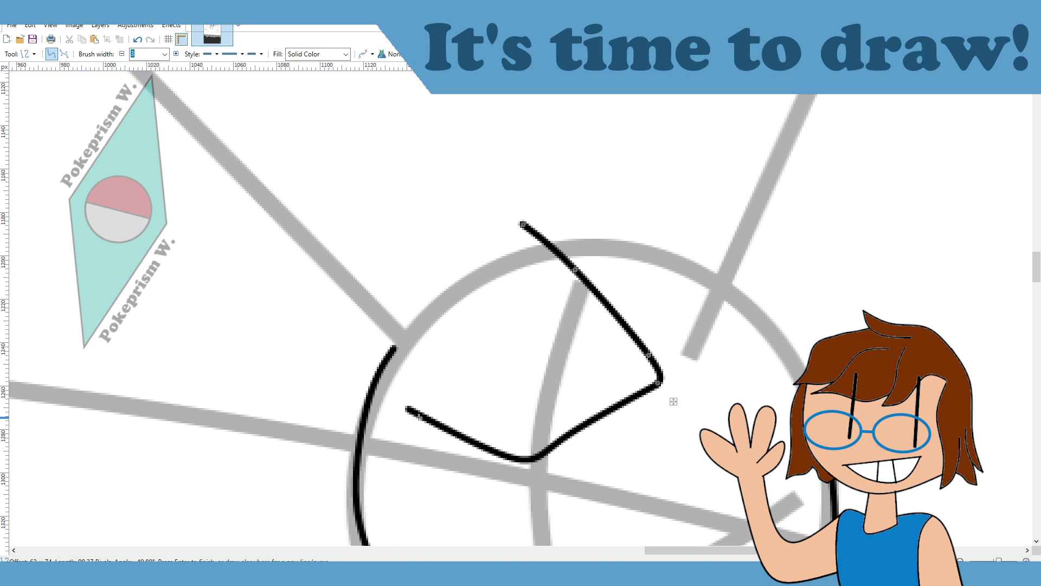
Step: Close the forehead diamond with an upper left edge from the left corner up to the peak, rounding the corner, and finalize it
drag(407, 409, 524, 224)
drag(447, 347, 410, 382)
drag(485, 286, 490, 259)
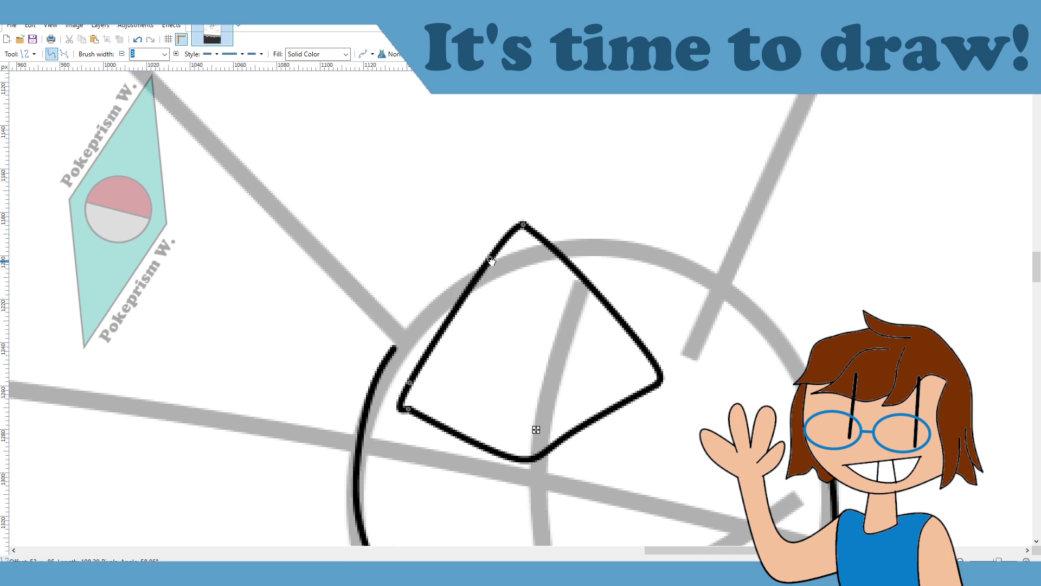
drag(415, 378, 418, 372)
key(Return)
Step: Draw the lower edge of the right headpiece flap from the diamond's bottom tip past the face, hooking upward at its outer end
scroll(675, 382, down, 3)
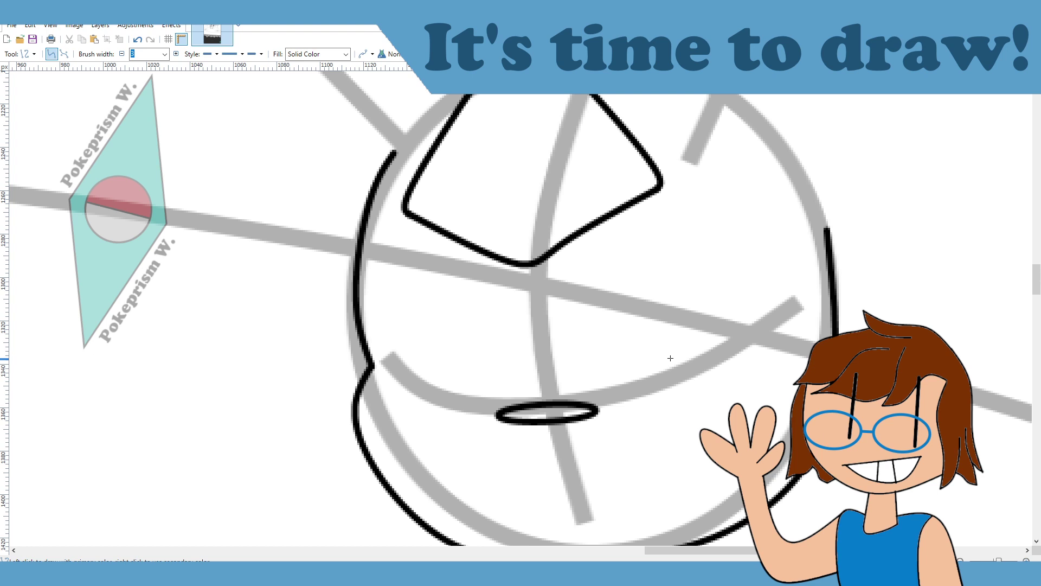
scroll(679, 380, up, 3)
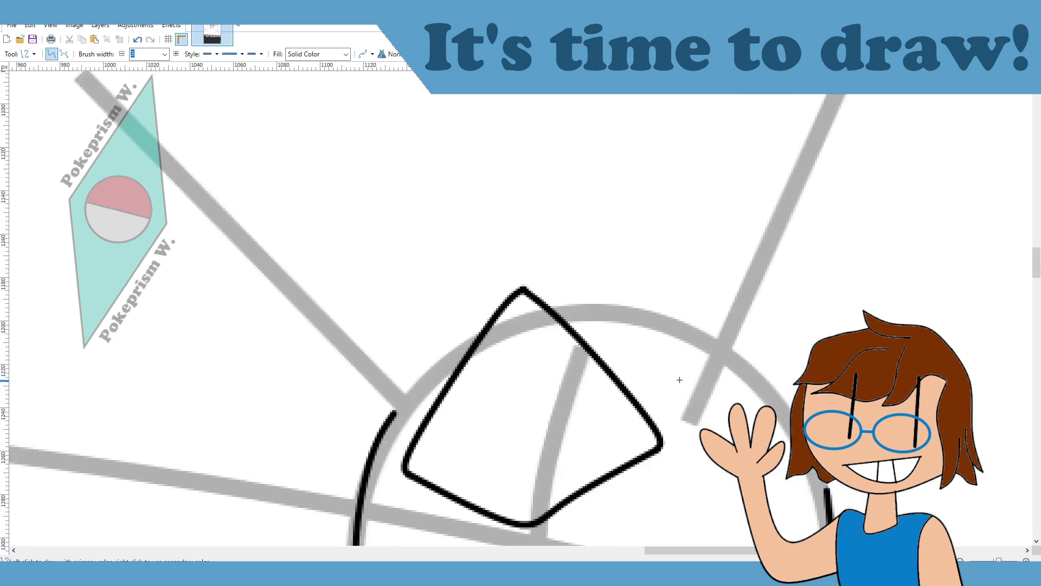
scroll(680, 380, down, 2)
scroll(525, 553, right, 1)
scroll(526, 555, right, 1)
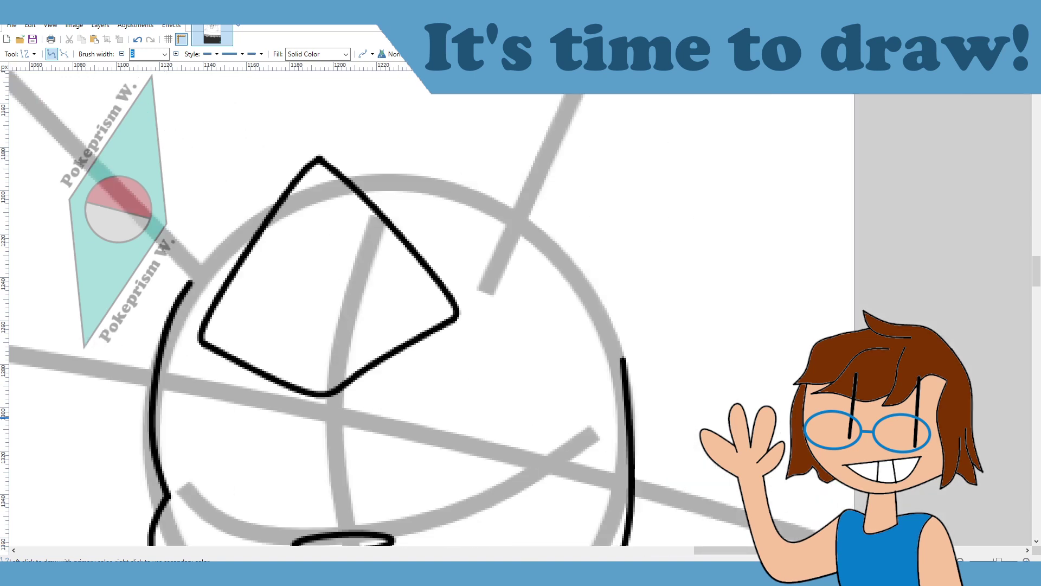
drag(324, 394, 606, 269)
drag(513, 312, 635, 331)
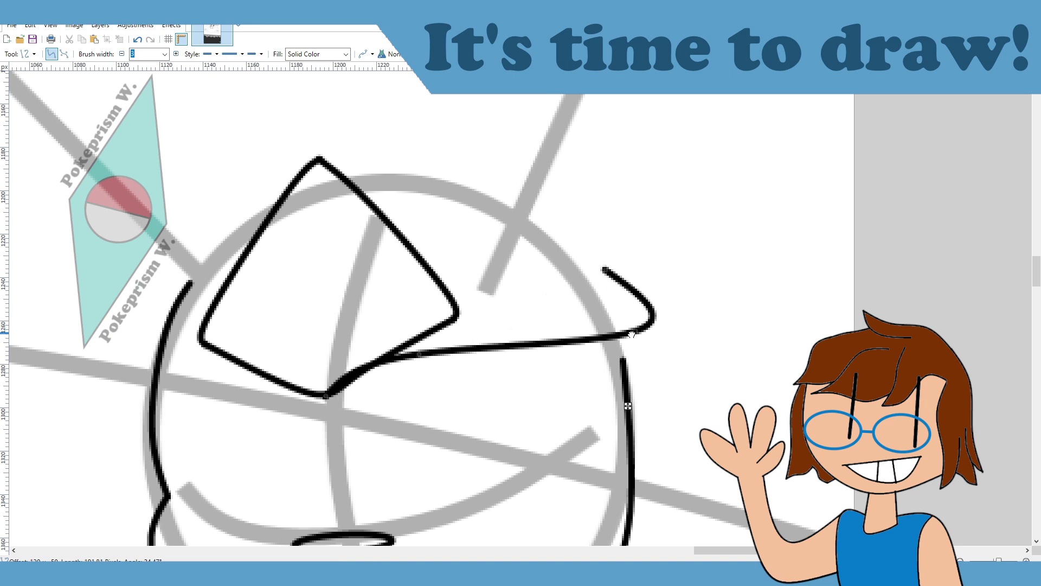
drag(419, 353, 455, 370)
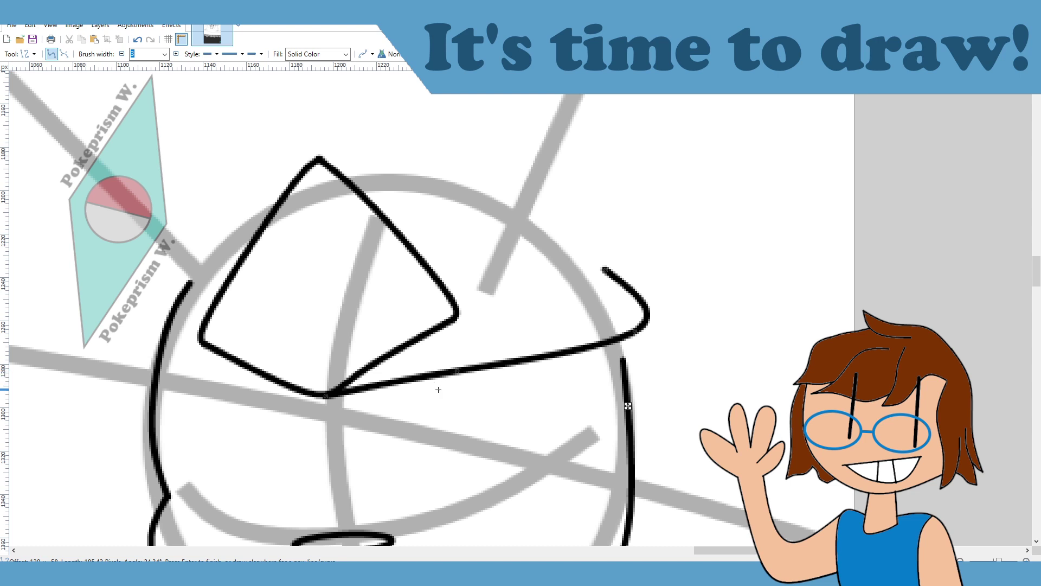
key(Return)
Step: Draw the right flap's upper edge from its outer end to the top of the head, and connect it down to the diamond
mouse_move(388, 156)
mouse_down()
mouse_move(535, 219)
mouse_move(628, 281)
mouse_up()
mouse_move(535, 227)
mouse_down()
mouse_move(430, 170)
mouse_move(366, 195)
mouse_move(380, 171)
mouse_up()
key(Return)
drag(377, 185, 372, 157)
click(495, 248)
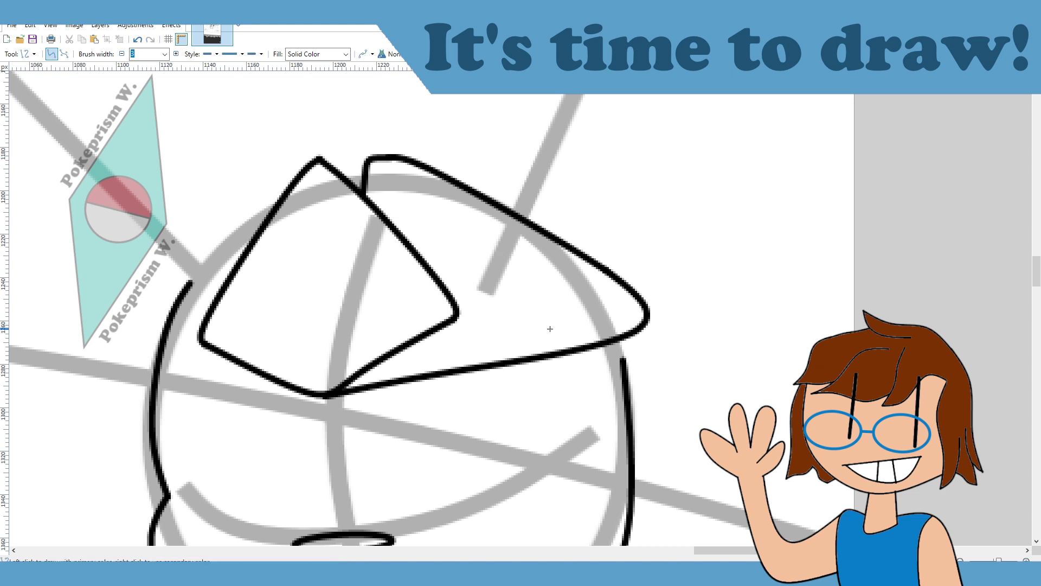
Step: Draw the short hooked top edge of the left headpiece flap, rising from the diamond's upper left side and bending outward
scroll(546, 314, down, 2)
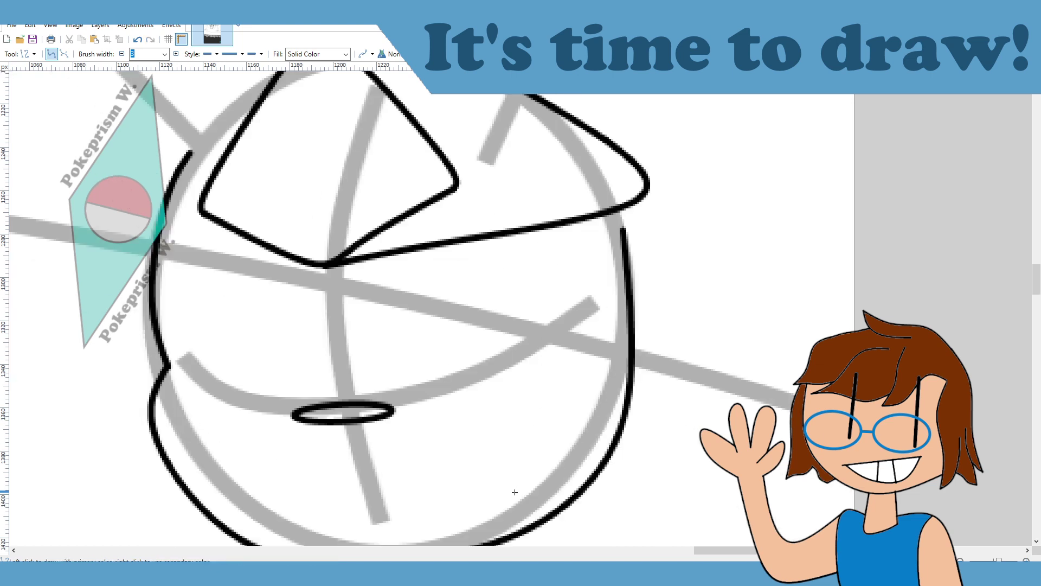
scroll(538, 552, left, 7)
scroll(571, 372, up, 3)
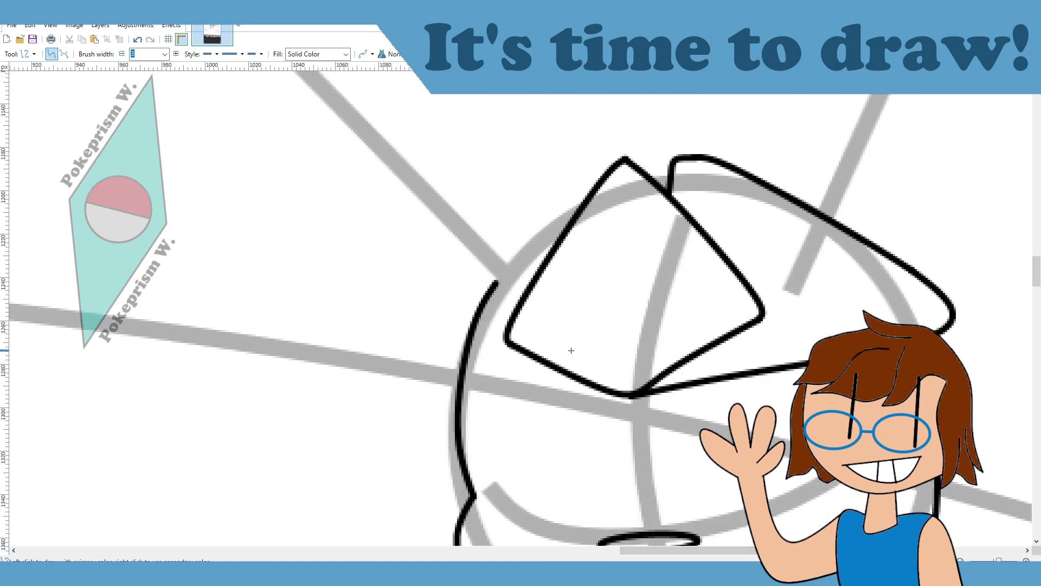
drag(584, 202, 574, 168)
key(Return)
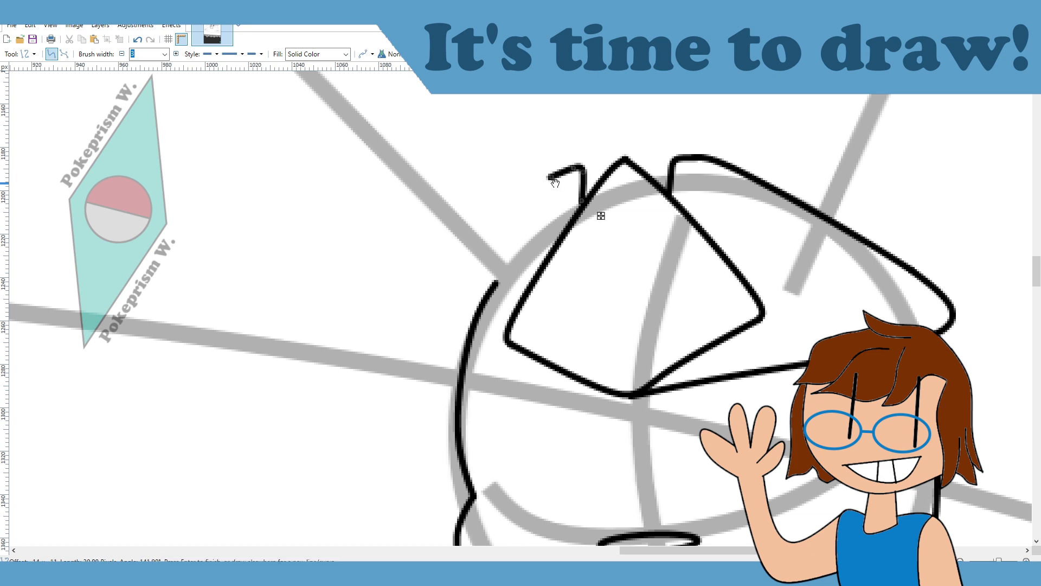
Step: Try to draw the left flap's outer and lower edges as one curve from its top to the diamond's bottom tip, and undo it
mouse_move(551, 176)
mouse_down()
mouse_move(540, 339)
mouse_move(600, 394)
mouse_move(628, 398)
mouse_move(419, 373)
mouse_move(632, 394)
mouse_up()
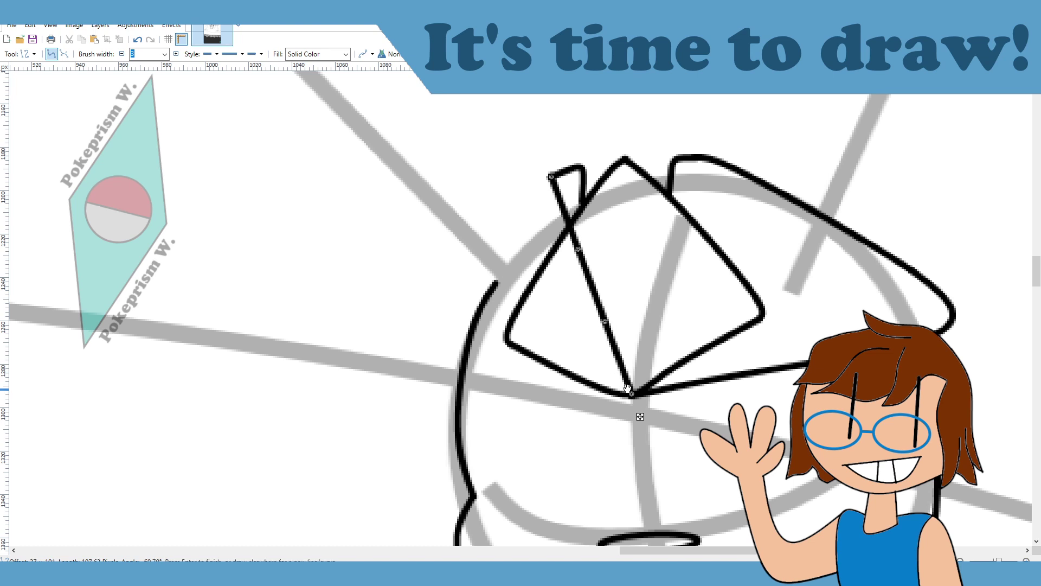
drag(602, 324, 401, 388)
drag(580, 246, 462, 259)
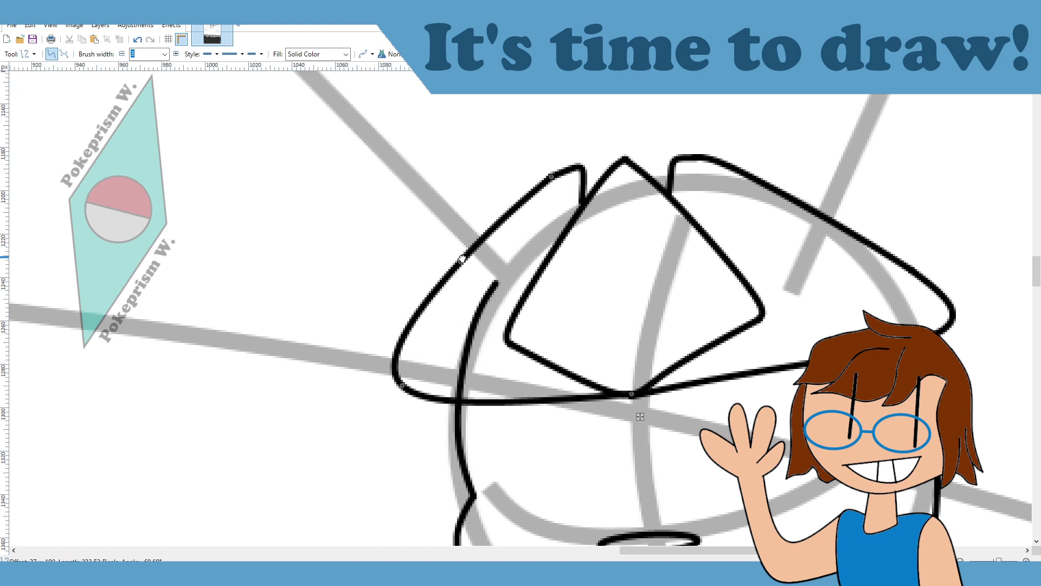
drag(402, 385, 417, 361)
drag(461, 261, 447, 292)
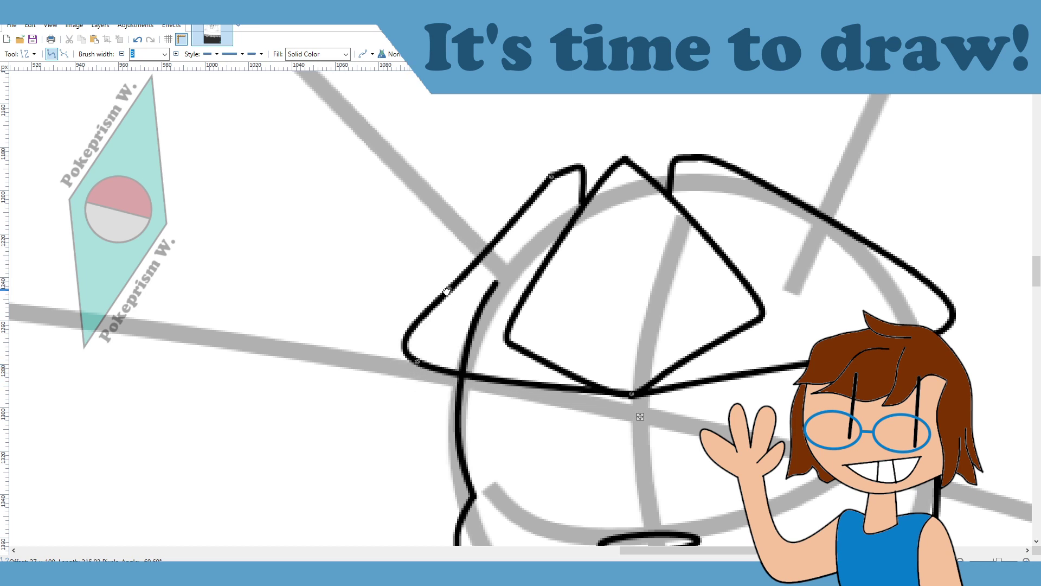
key(ctrl+z)
key(ctrl+z)
key(ctrl+z)
key(ctrl+z)
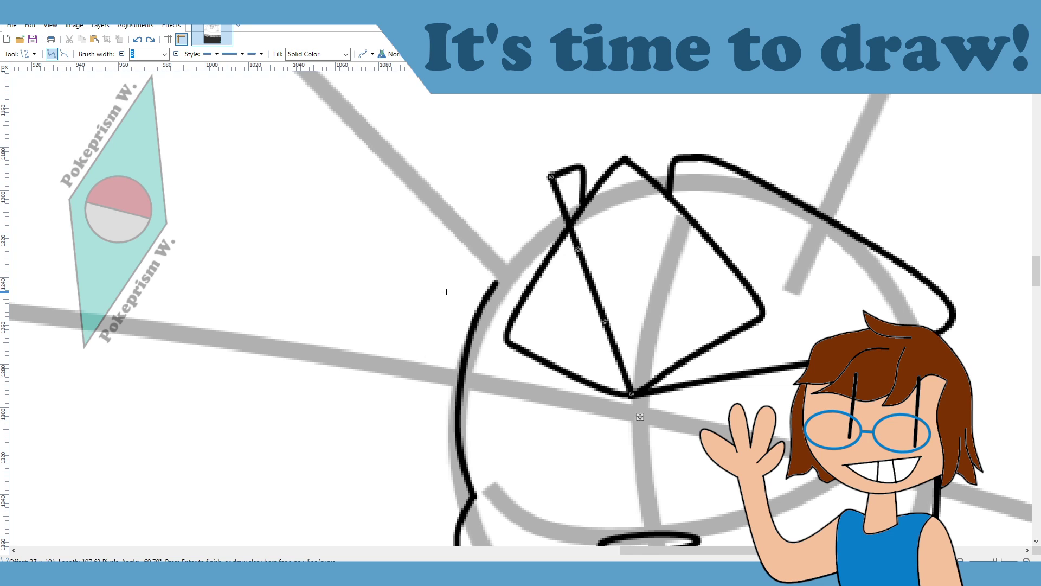
Step: Draw the left flap's lower edge from the diamond's bottom tip outward past the face, curving upward into a rounded outer corner
drag(433, 321, 627, 396)
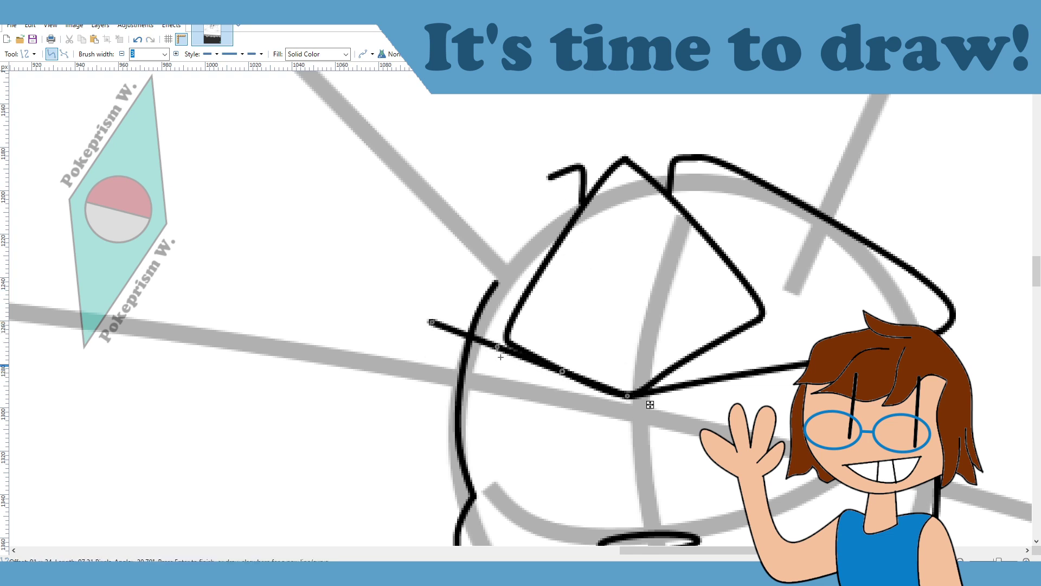
drag(494, 346, 507, 393)
drag(432, 321, 449, 313)
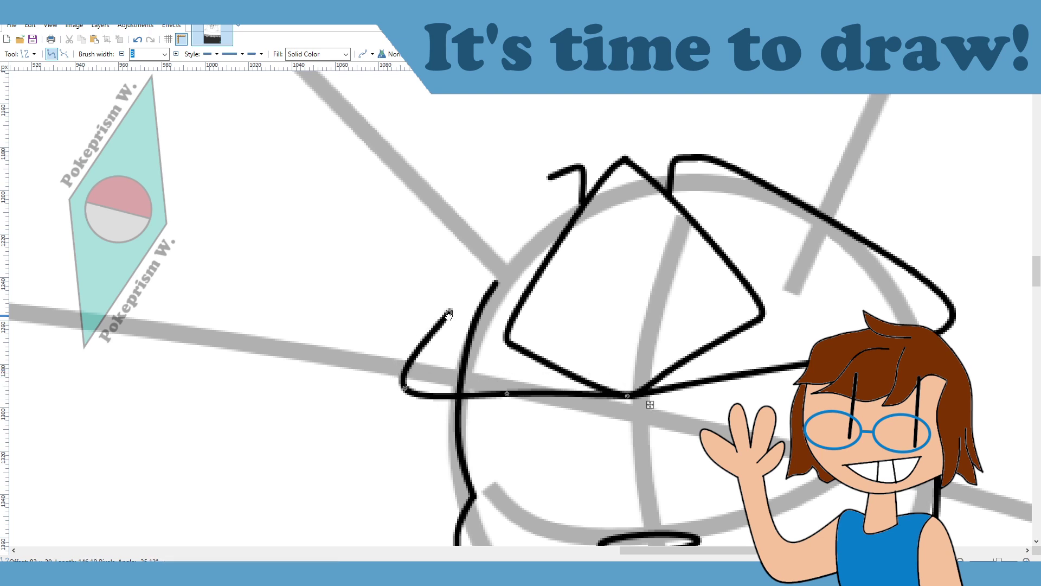
drag(412, 381, 413, 379)
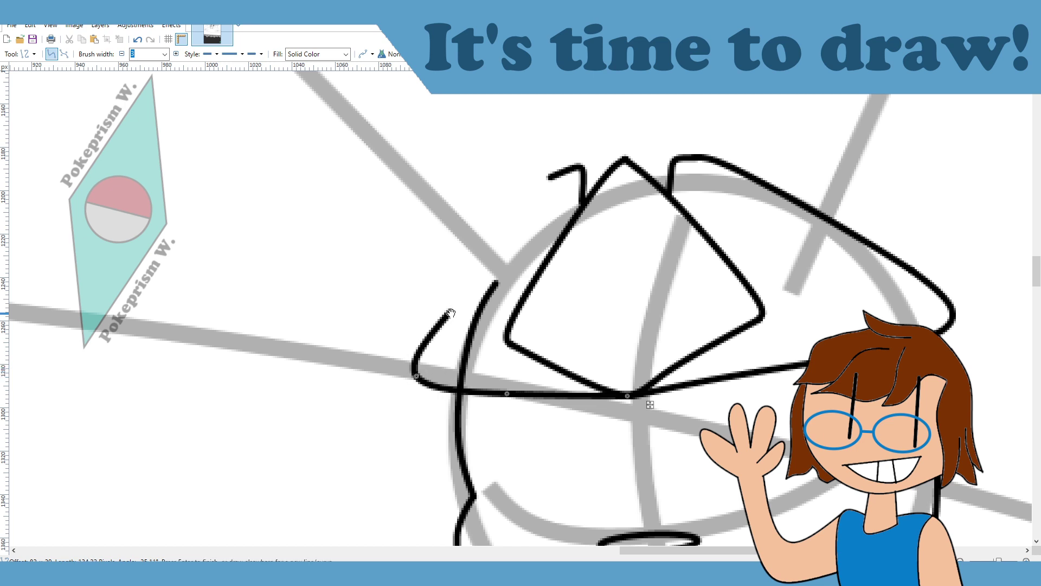
drag(449, 313, 439, 324)
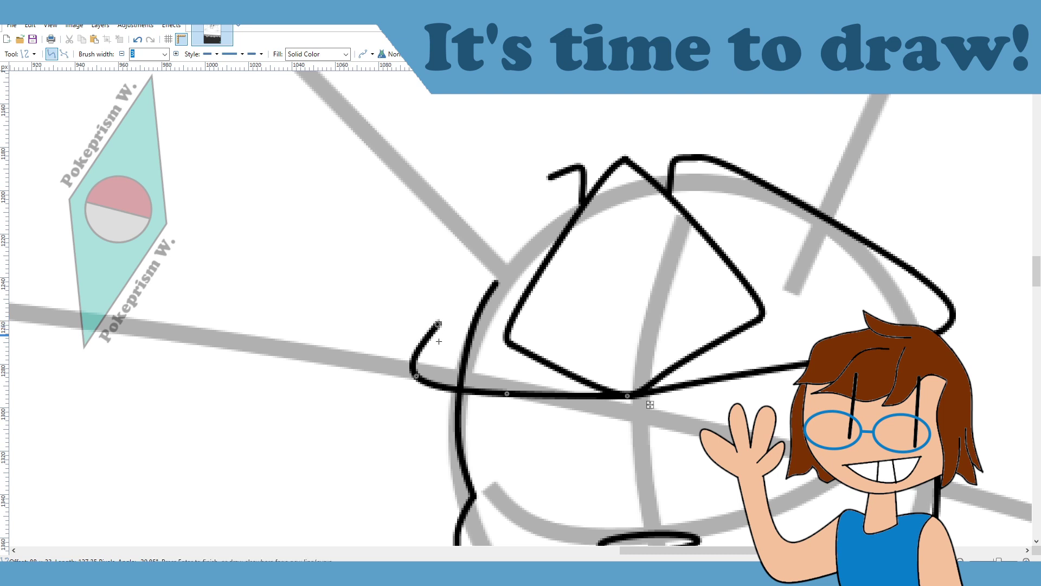
drag(422, 376, 424, 375)
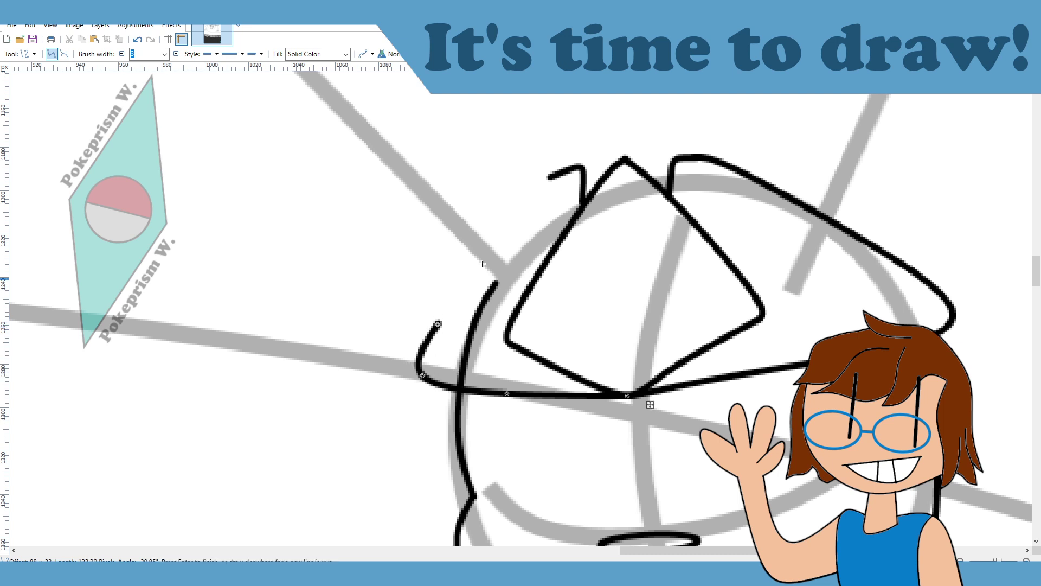
Step: Join the left flap's top to its outer corner with a smooth, slightly bowed slanted edge, and finalize it
drag(547, 180, 436, 330)
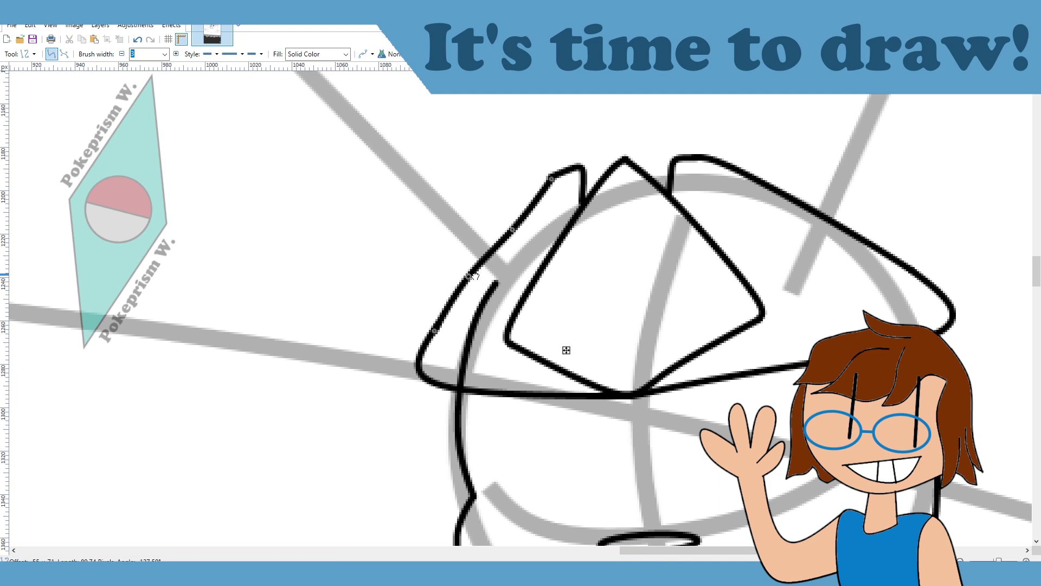
drag(519, 230, 508, 220)
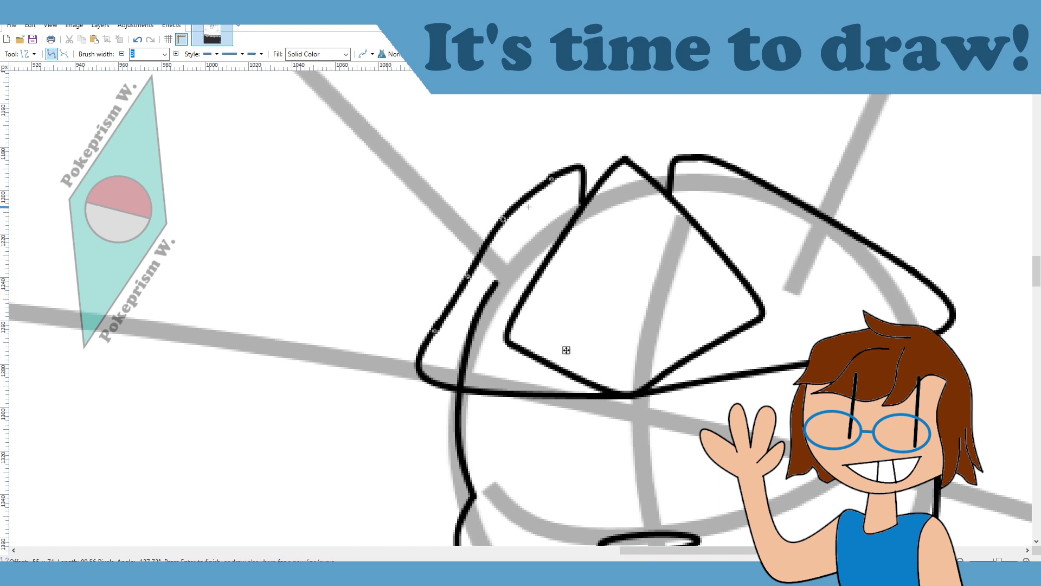
mouse_move(475, 265)
mouse_down()
mouse_move(461, 279)
mouse_move(470, 280)
mouse_up()
drag(503, 219, 520, 205)
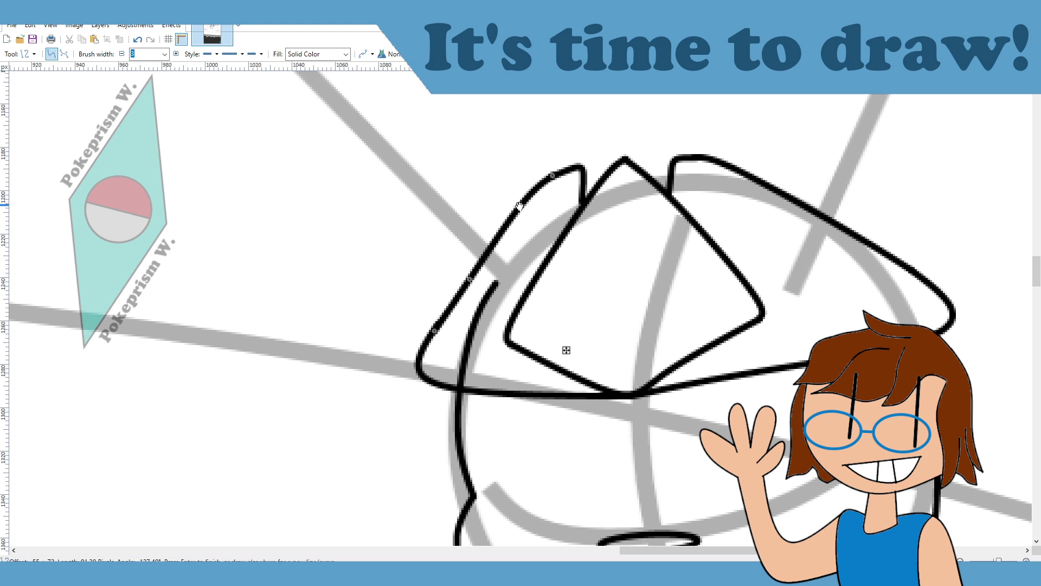
drag(472, 284, 469, 281)
key(Return)
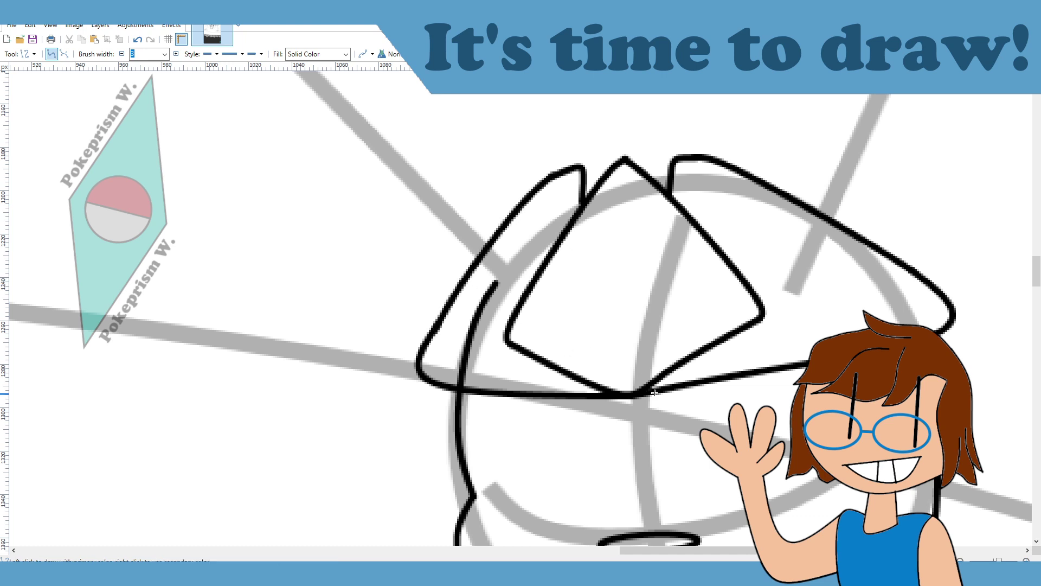
Step: Erase the portion of the face outline inside the left headpiece flap, and return to the Line/Curve tool
scroll(660, 385, down, 3)
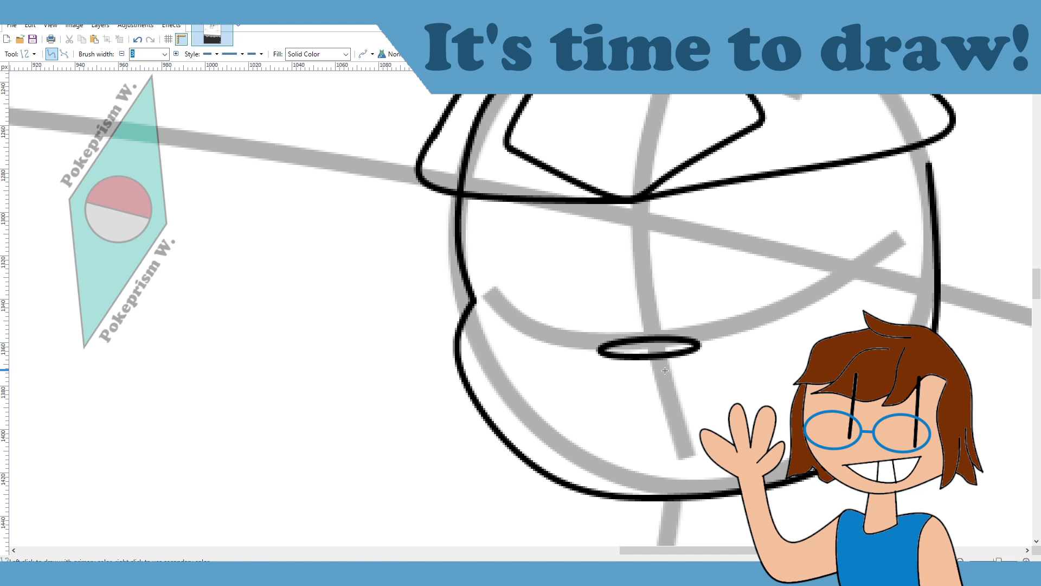
scroll(672, 316, up, 1)
scroll(670, 303, up, 2)
scroll(671, 304, down, 2)
scroll(670, 300, up, 2)
scroll(675, 312, down, 1)
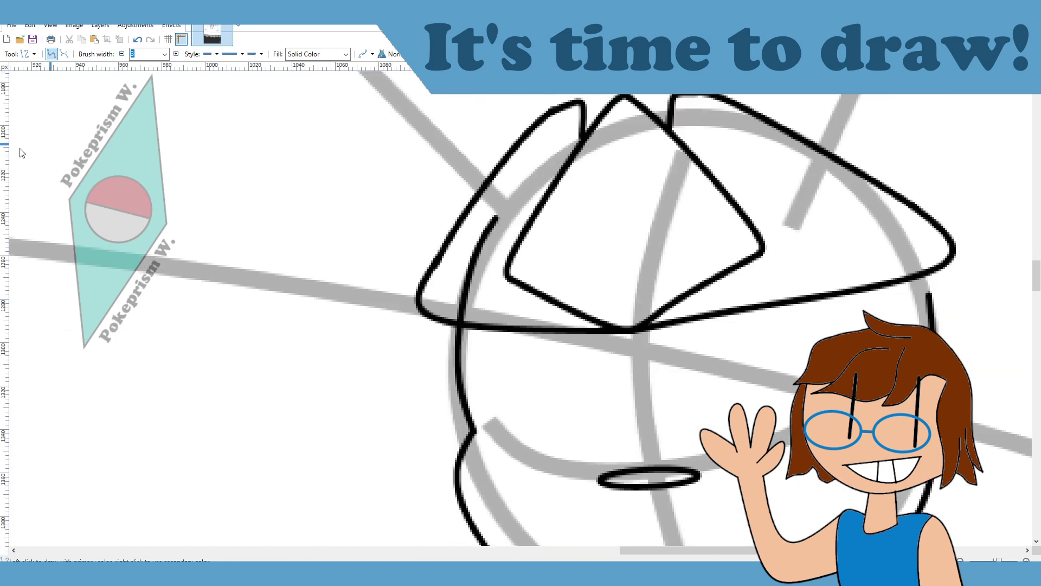
click(30, 169)
mouse_move(494, 220)
mouse_down()
mouse_move(474, 270)
mouse_move(478, 247)
mouse_up()
drag(465, 296, 466, 310)
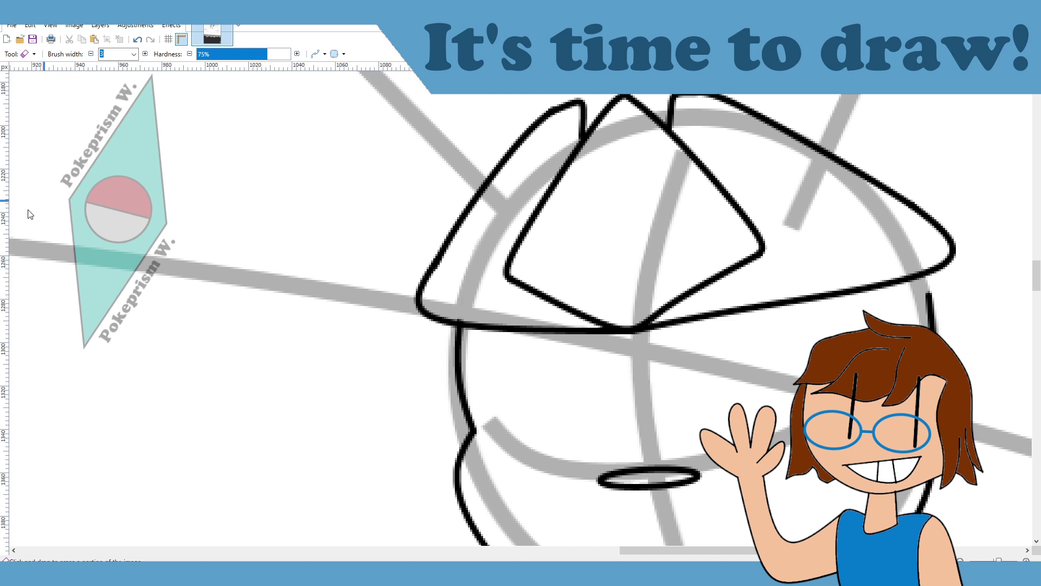
key(o)
scroll(454, 550, right, 2)
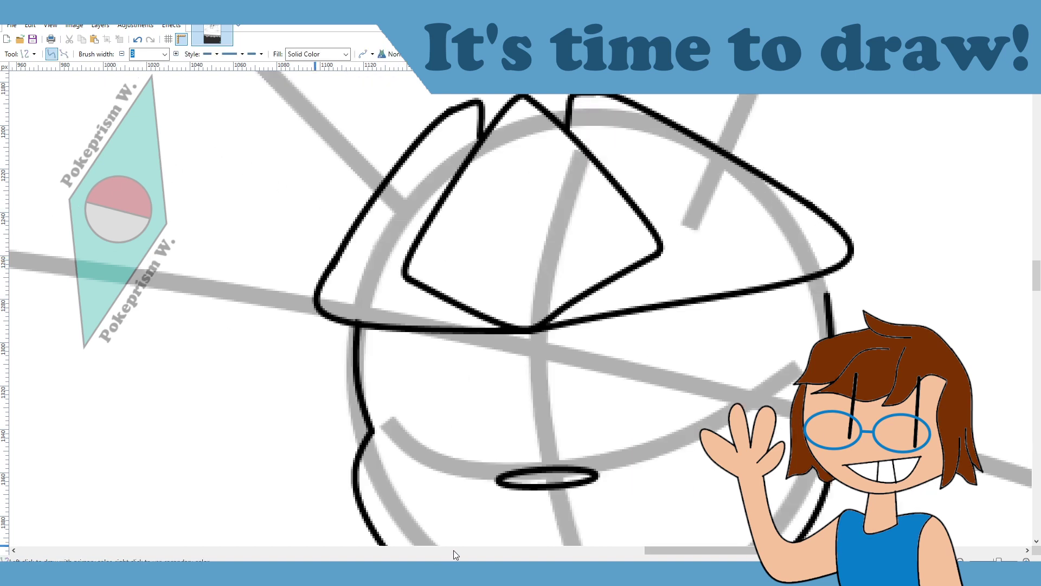
Step: Select the blank area outside the head and headpiece with the Magic Wand at 50% tolerance, and return to the Line/Curve tool
scroll(521, 463, up, 2)
scroll(521, 463, up, 3)
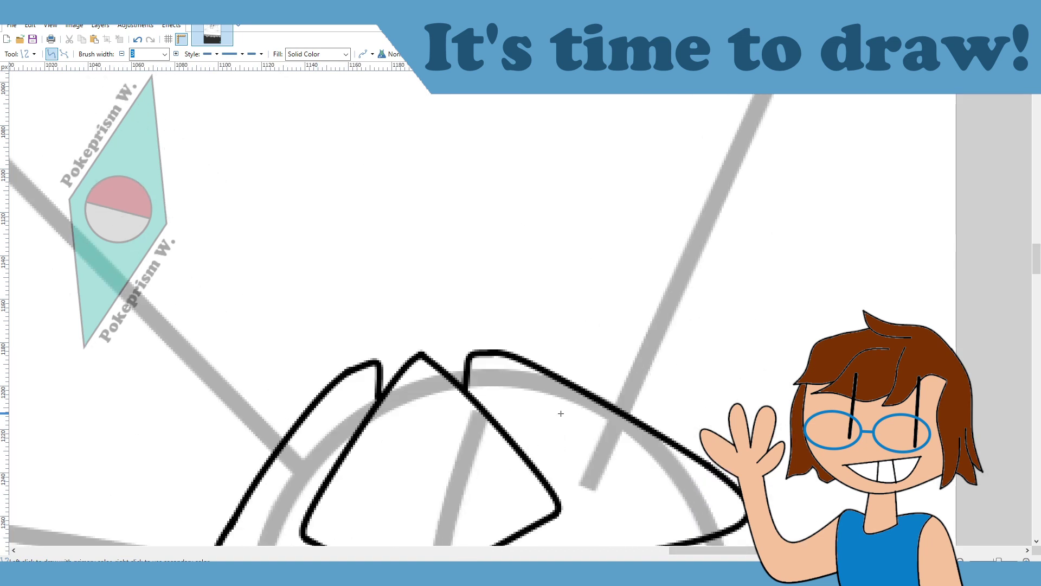
scroll(561, 414, up, 3)
scroll(565, 406, down, 2)
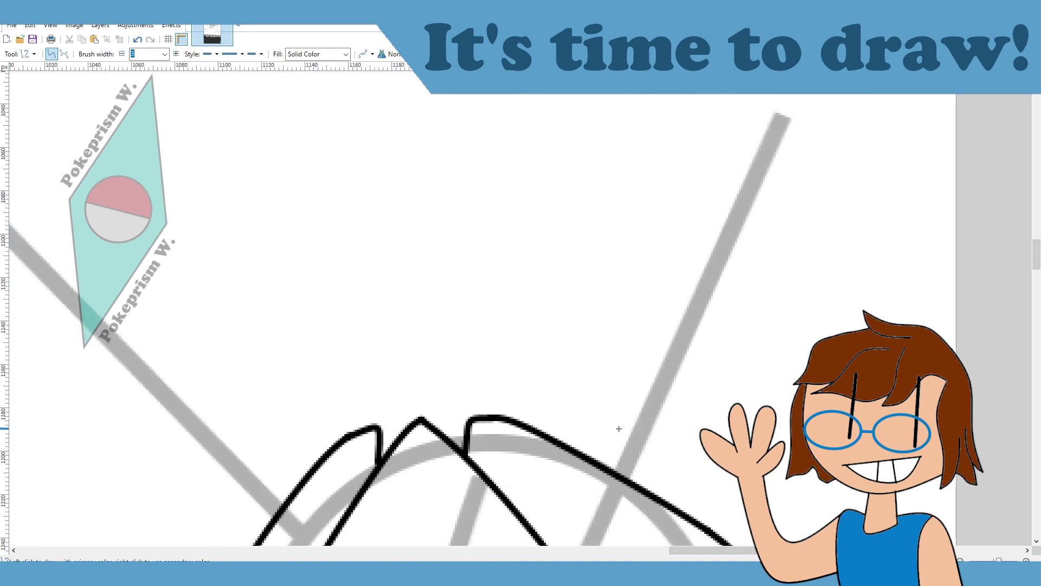
scroll(621, 477, down, 3)
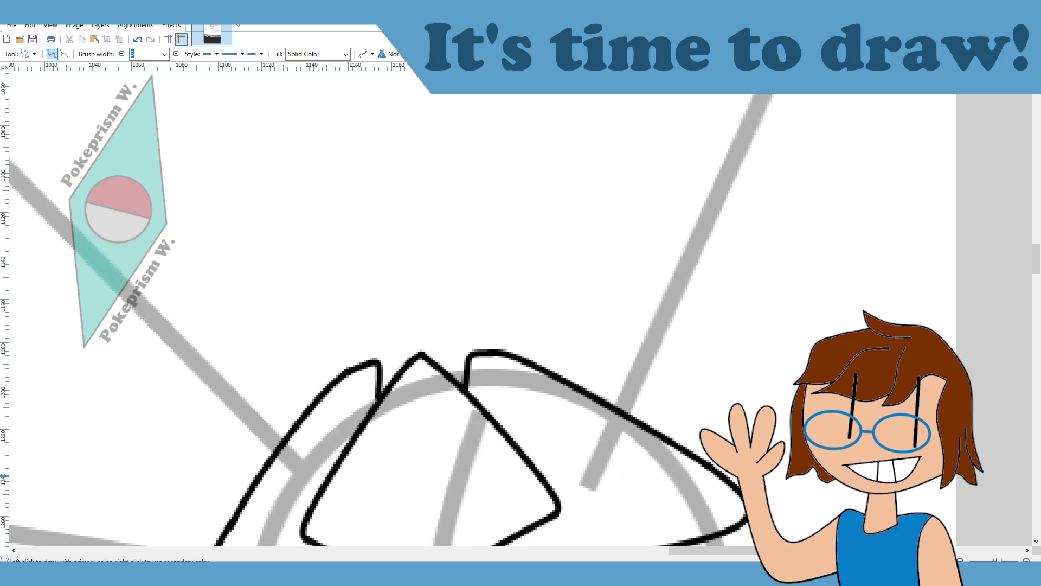
scroll(615, 438, up, 2)
key(f)
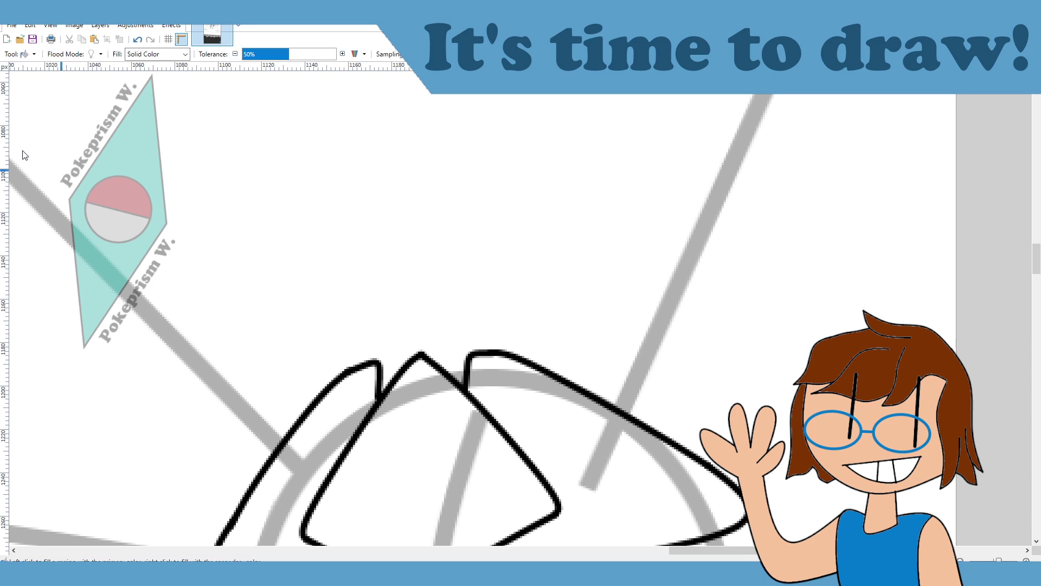
key(s)
click(447, 180)
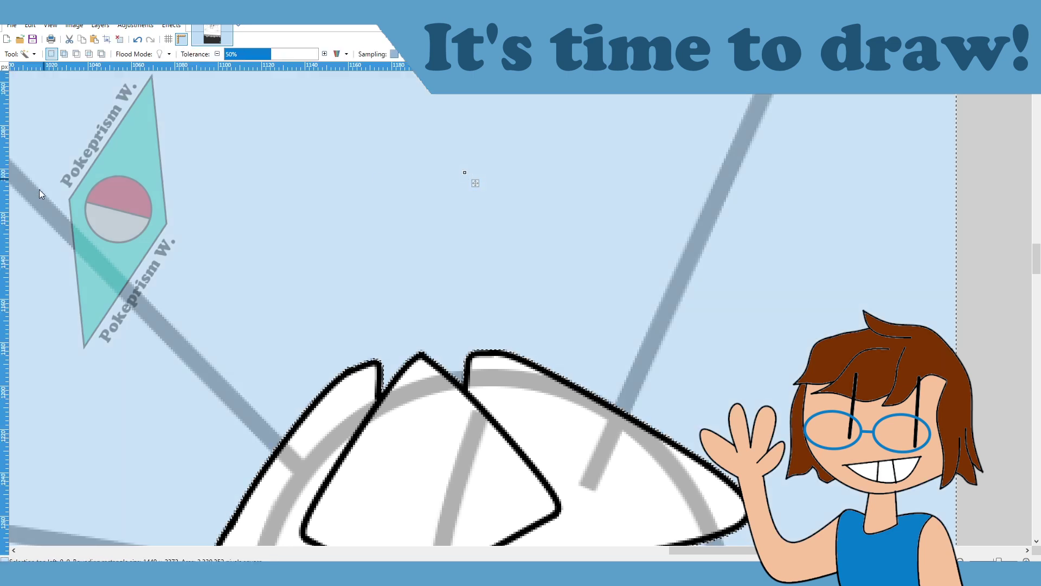
key(o)
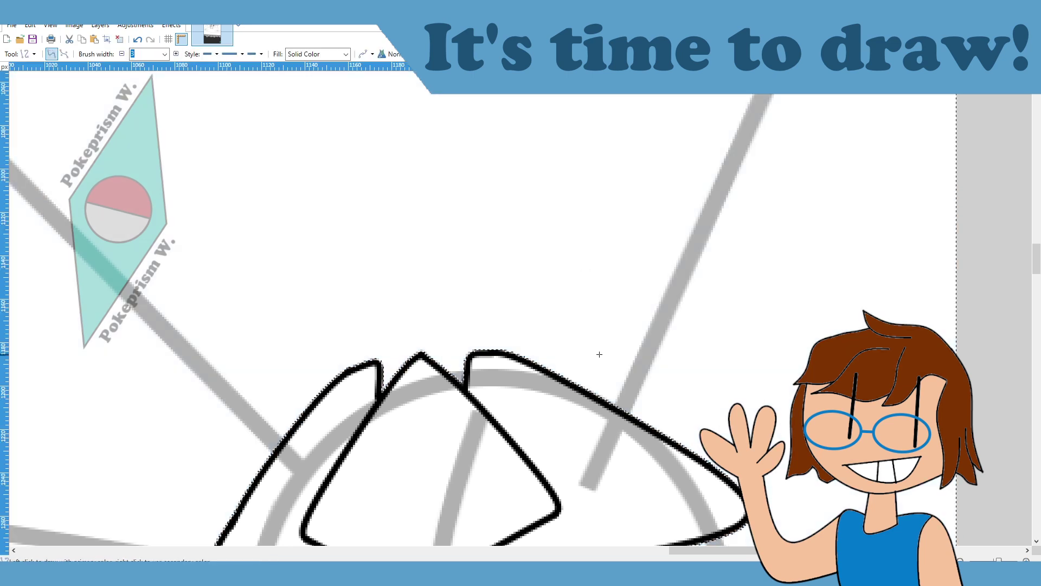
Step: Draw the right ear's inner edge from its tip down to the right headpiece flap, bending it inward toward the head's centre
scroll(744, 128, up, 1)
drag(791, 95, 586, 489)
scroll(568, 510, down, 1)
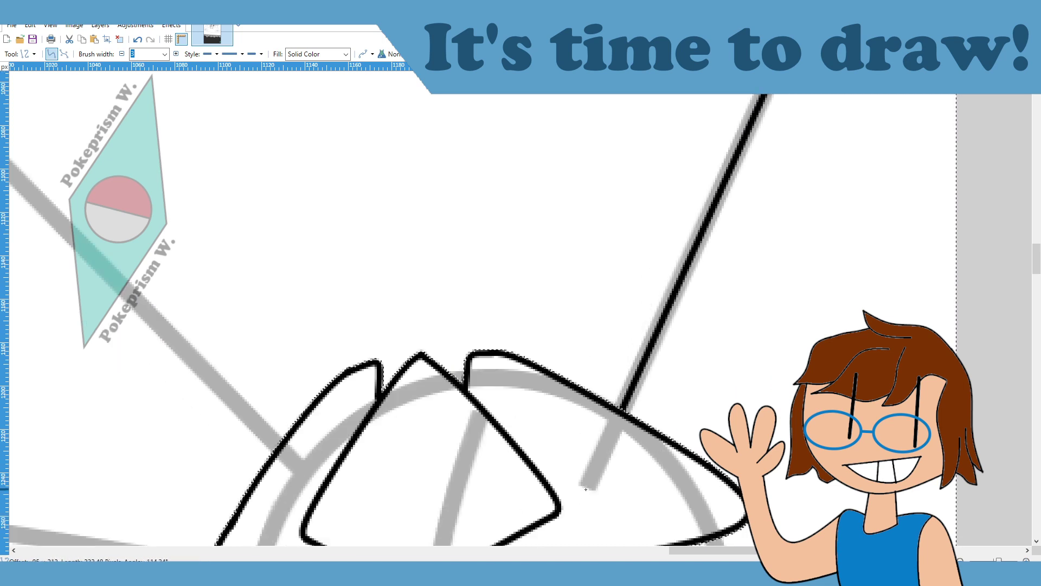
scroll(587, 490, up, 2)
drag(727, 310, 593, 272)
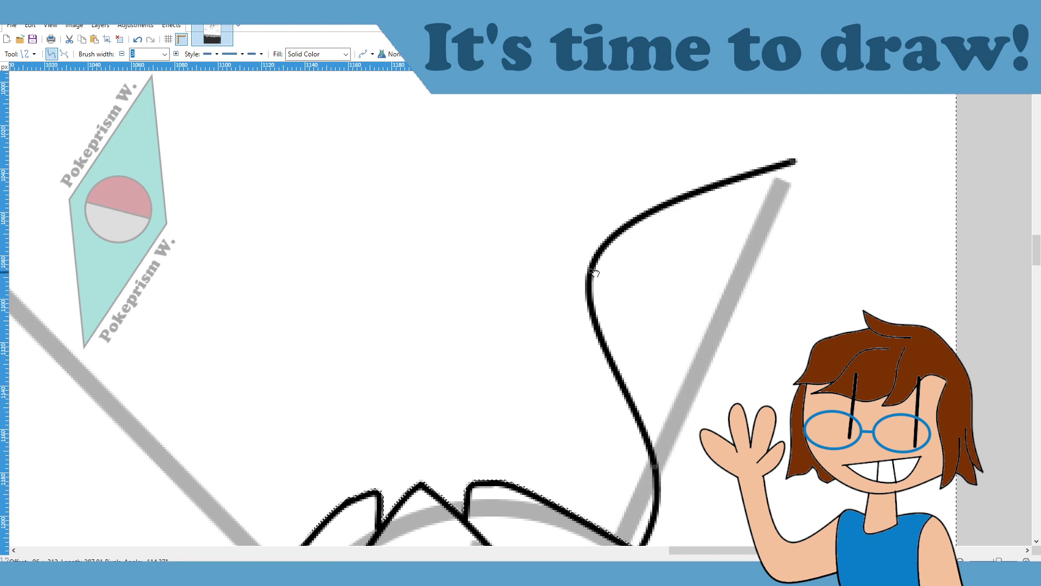
scroll(676, 414, down, 2)
drag(655, 336, 565, 253)
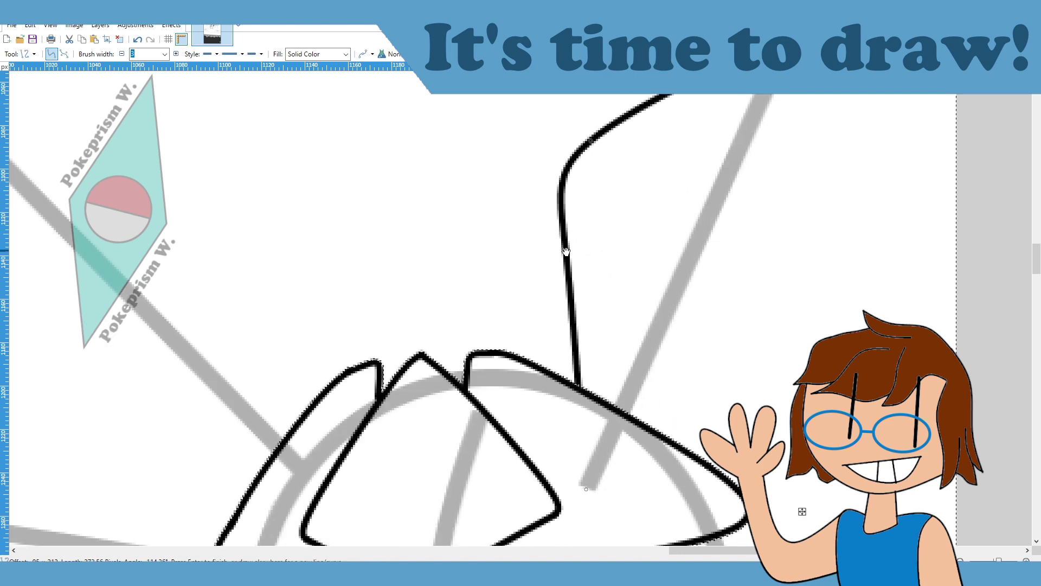
Step: Refine the right ear's inner edge into a straighter upper slant with a soft corner and near-vertical lower part, and finalize it
scroll(762, 302, up, 2)
scroll(739, 344, down, 3)
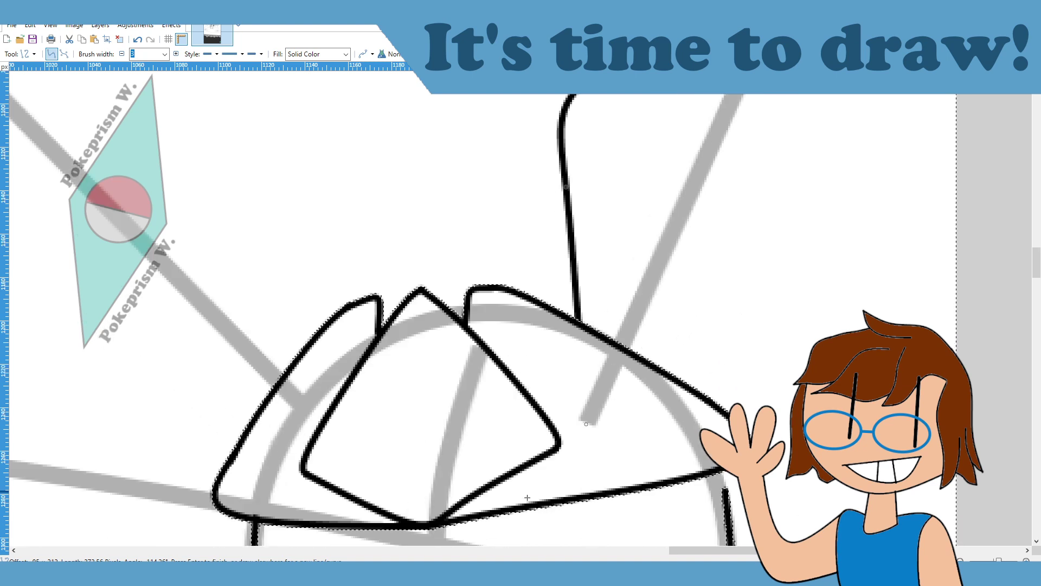
key(ctrl+minus)
scroll(521, 308, up, 1)
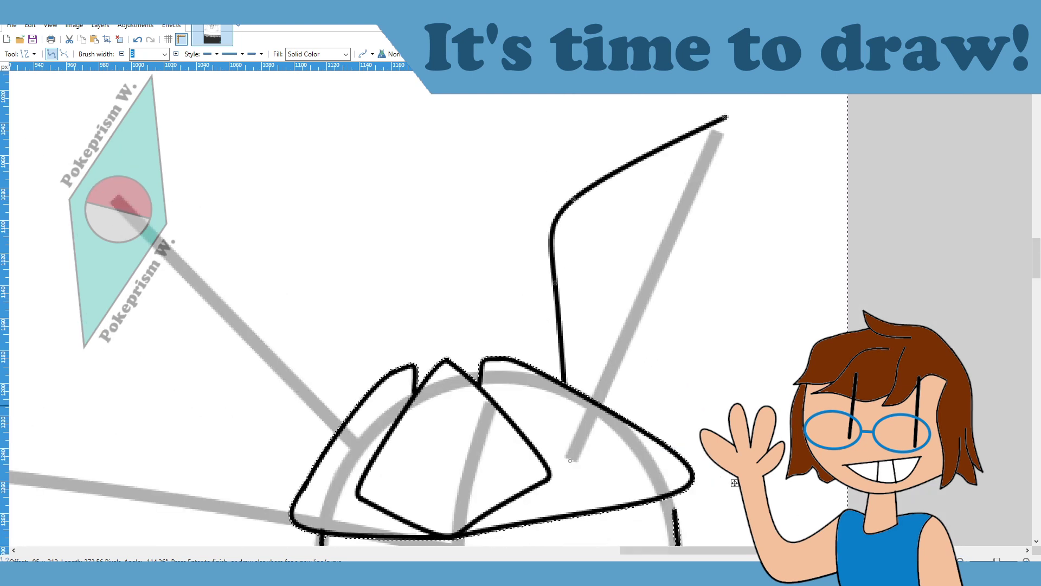
drag(577, 200, 588, 209)
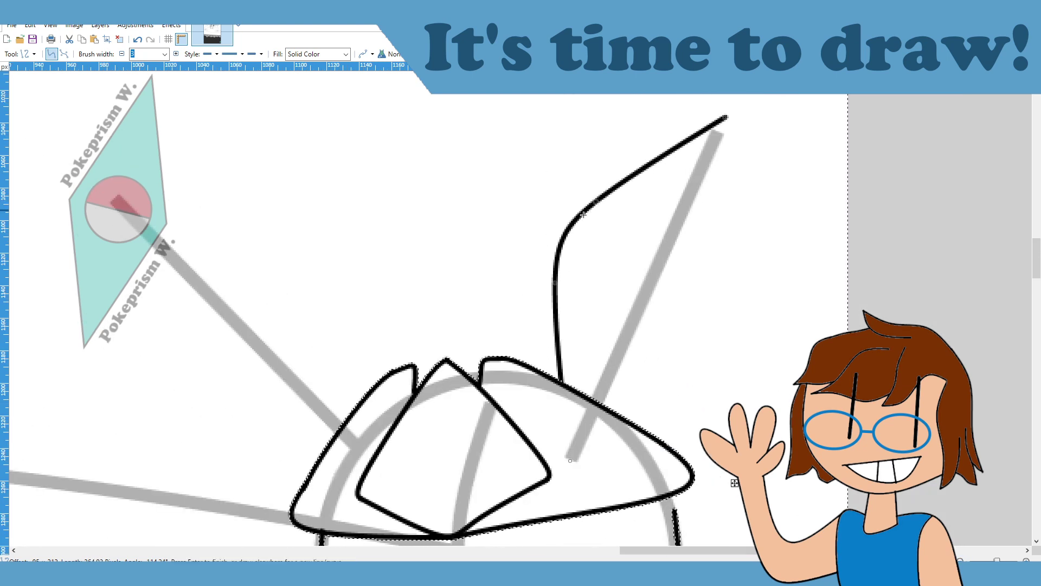
drag(555, 284, 560, 278)
key(Return)
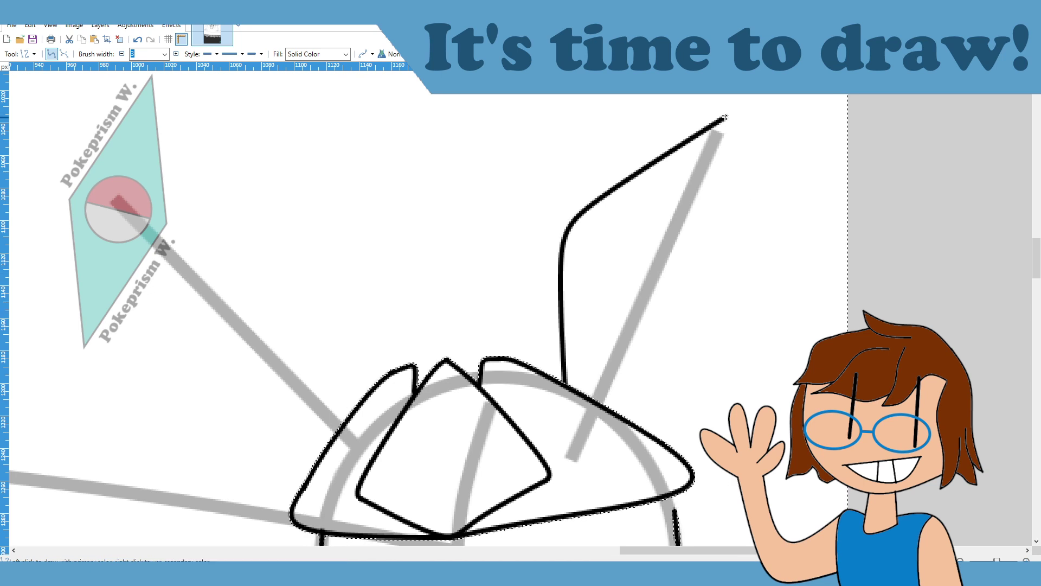
Step: Draw the right ear's outer edge from its tip to the flap, bulging outward with a rounded corner at mid-height, and finalize it
drag(725, 117, 628, 455)
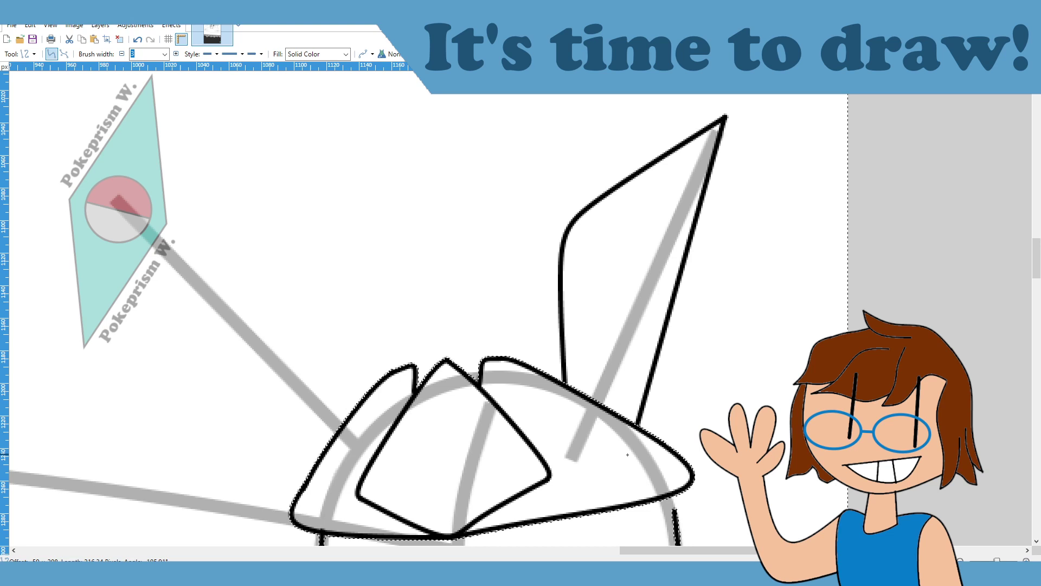
drag(649, 380, 707, 377)
drag(695, 234, 738, 225)
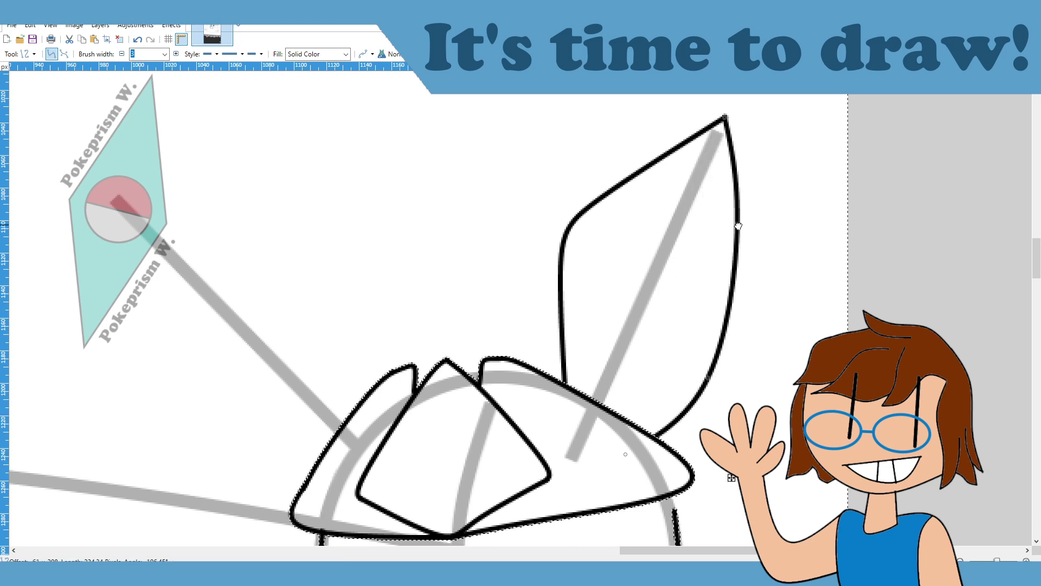
drag(708, 377, 724, 326)
drag(629, 452, 575, 456)
drag(725, 321, 712, 322)
drag(738, 224, 742, 249)
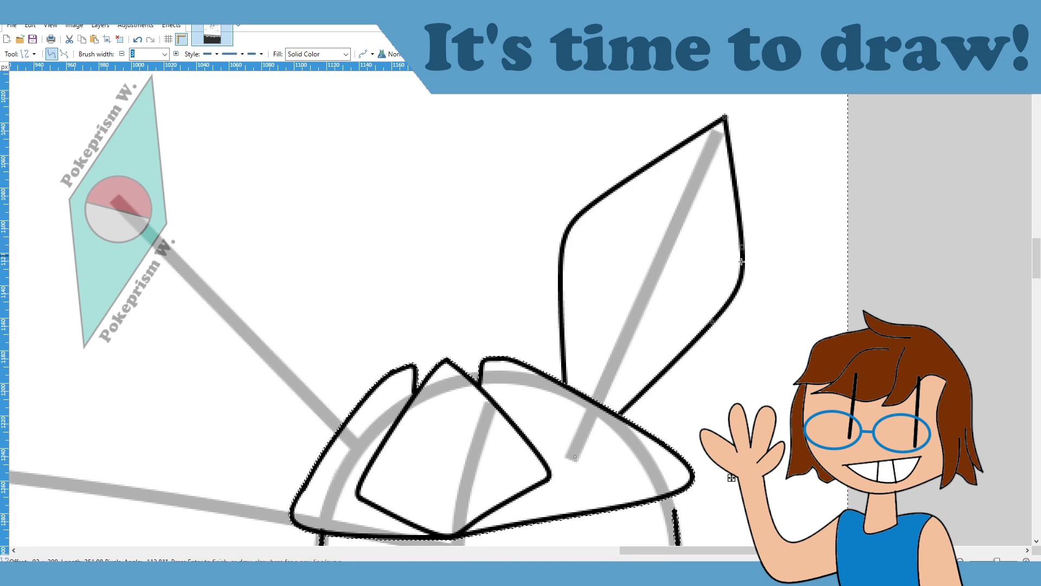
key(Return)
Step: Draw the left ear's upper edge from its tip to the left headpiece flap, bowing it outward into a rounded corner
scroll(743, 428, down, 5)
scroll(756, 377, up, 4)
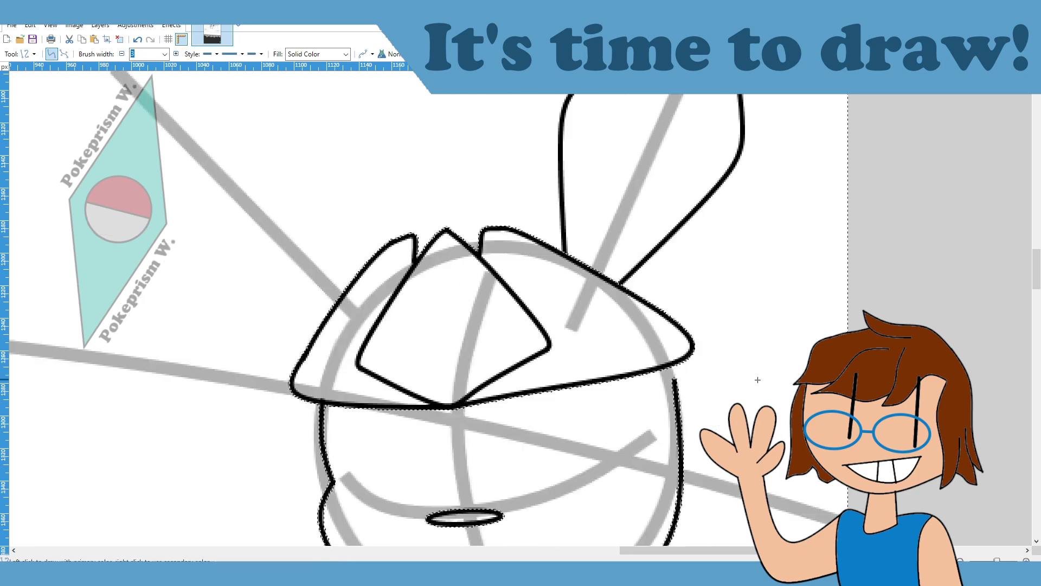
scroll(756, 378, up, 2)
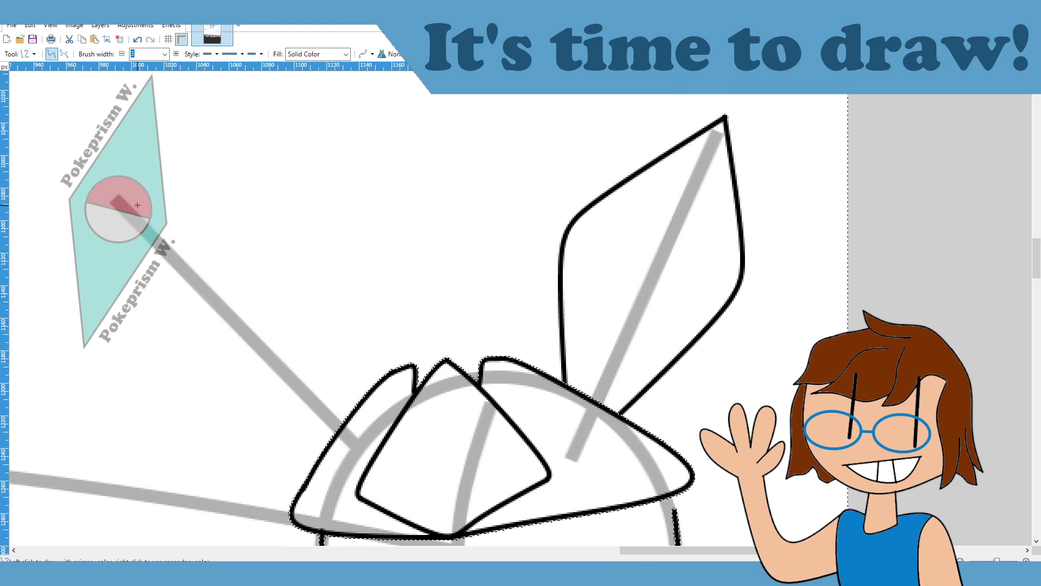
mouse_move(121, 209)
mouse_down()
mouse_move(320, 374)
mouse_move(356, 446)
mouse_up()
drag(274, 374, 343, 313)
mouse_move(201, 289)
mouse_down()
mouse_move(233, 202)
mouse_move(275, 233)
mouse_move(277, 251)
mouse_up()
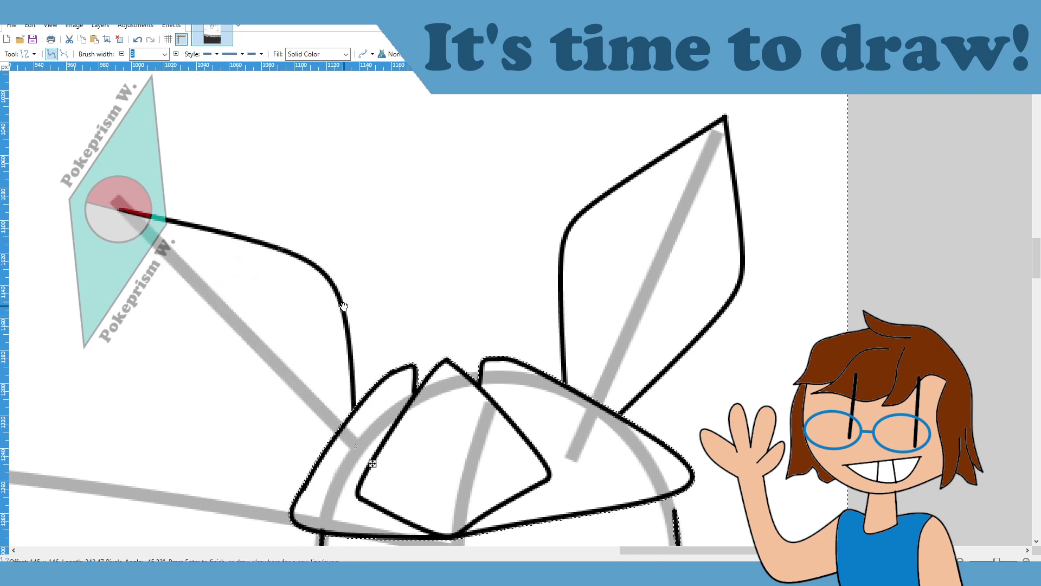
drag(342, 311, 328, 302)
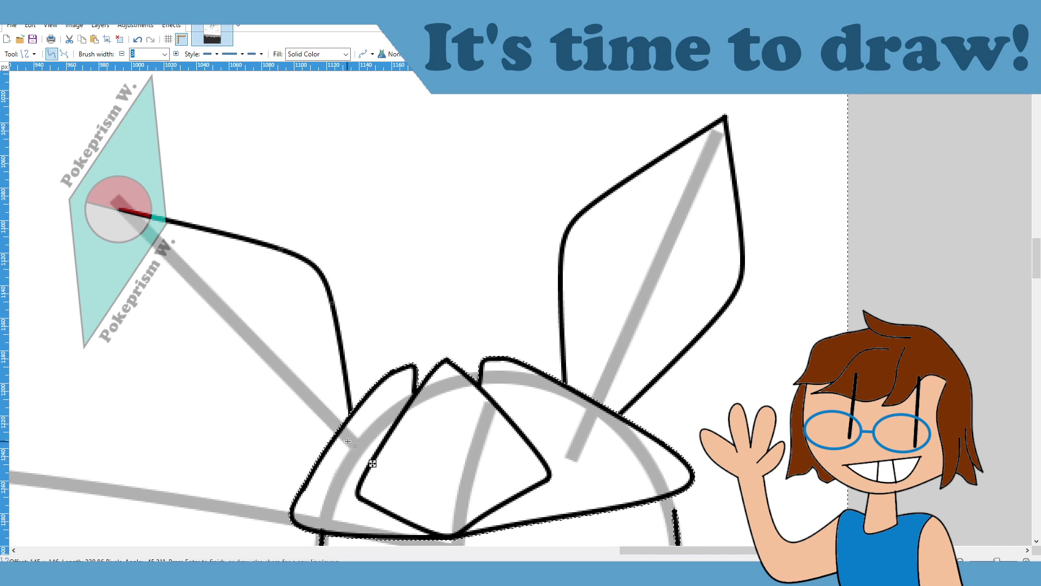
Step: Draw the left ear's lower edge between the flap and the ear tip, shaping it into two nearly straight segments with a rounded corner
drag(348, 440, 120, 208)
drag(277, 361, 215, 443)
drag(196, 287, 137, 349)
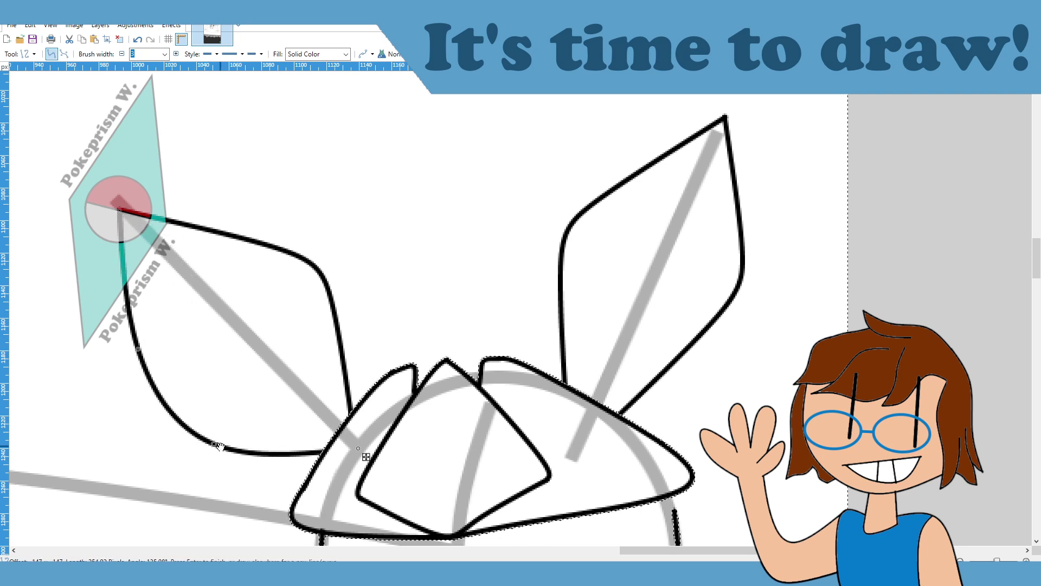
drag(214, 444, 196, 380)
drag(139, 351, 209, 394)
drag(174, 351, 166, 355)
Step: Shift the left ear's lower edge down and outward along the flap, and reattach its outer end to the ear's tip
scroll(425, 324, down, 3)
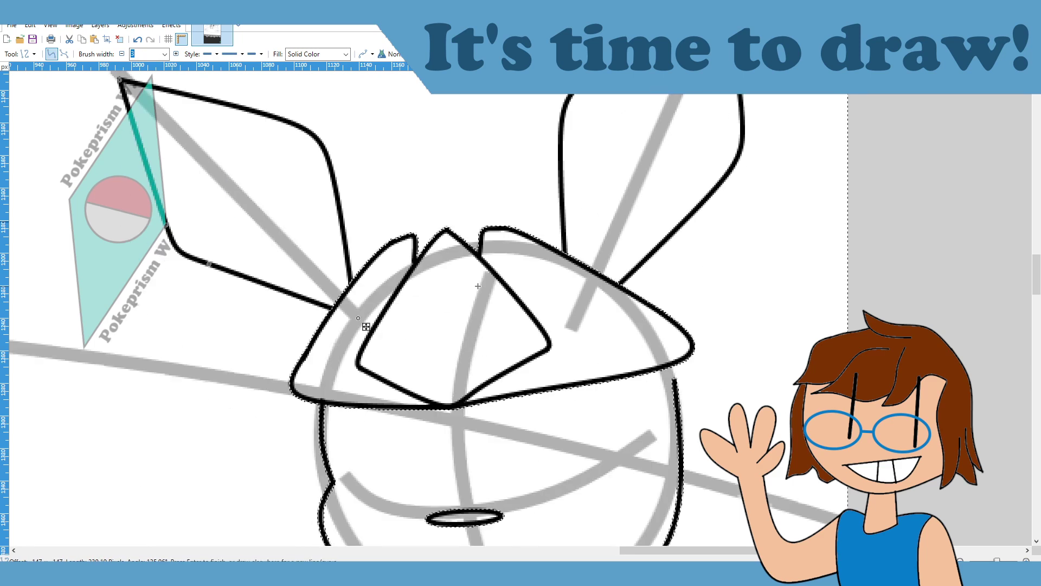
scroll(455, 302, up, 1)
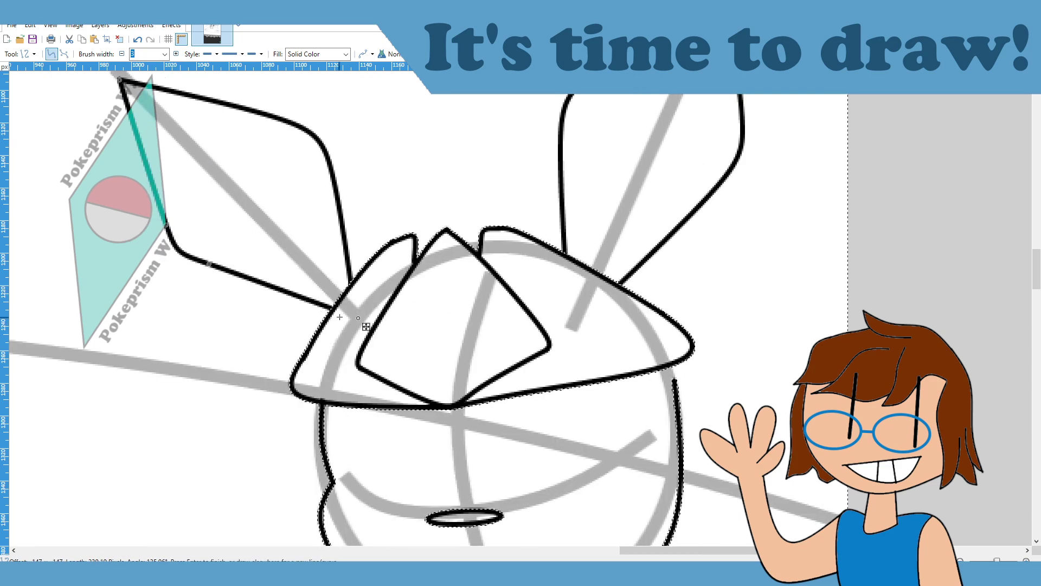
drag(366, 326, 356, 340)
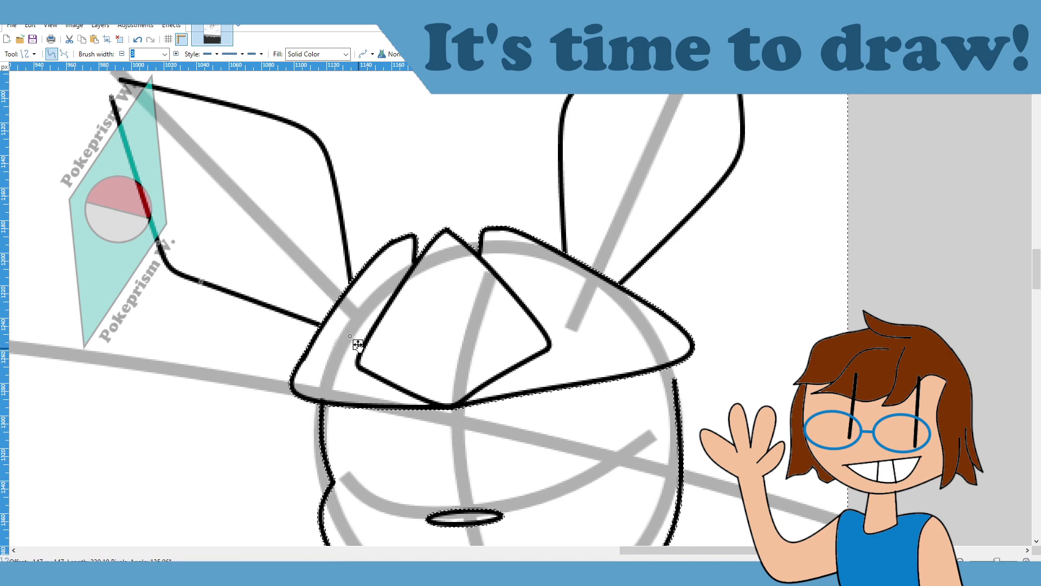
scroll(358, 342, up, 2)
drag(113, 230, 119, 208)
scroll(476, 248, down, 4)
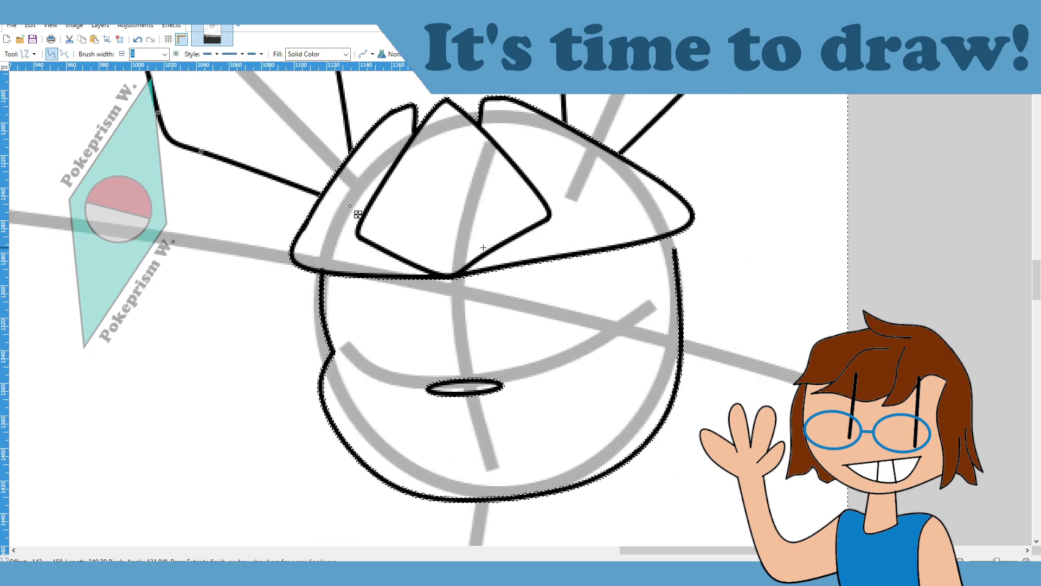
scroll(522, 281, up, 2)
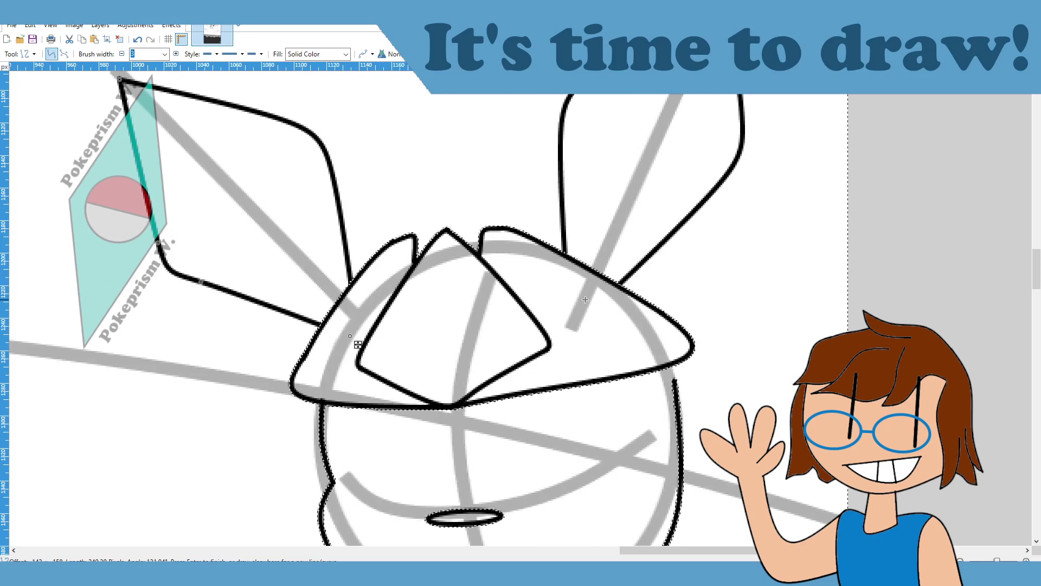
Step: Finalize the left ear's lower edge, clear the selection around the head, and return to the Line/Curve tool
click(25, 95)
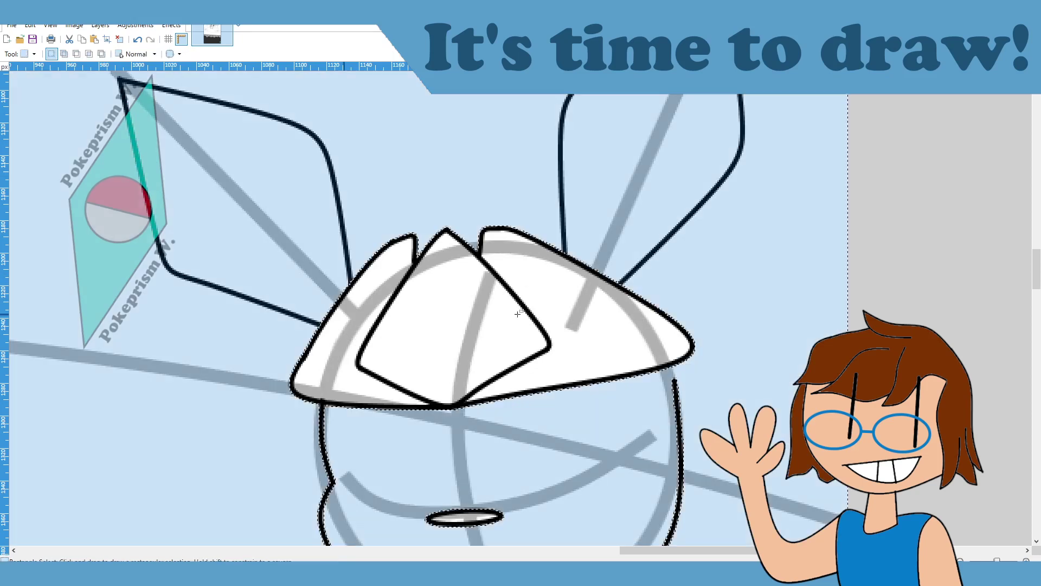
key(ctrl+d)
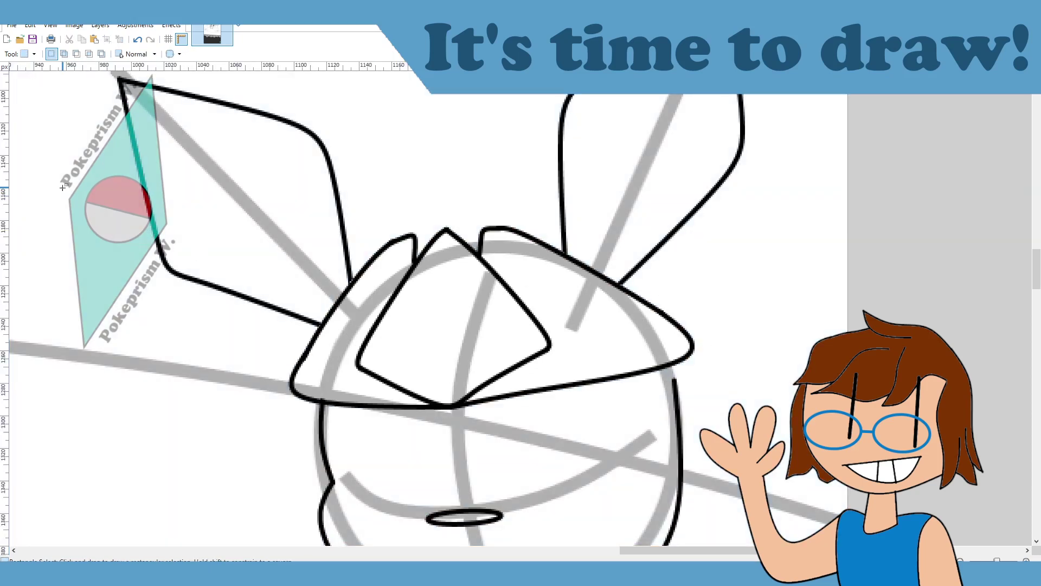
key(b)
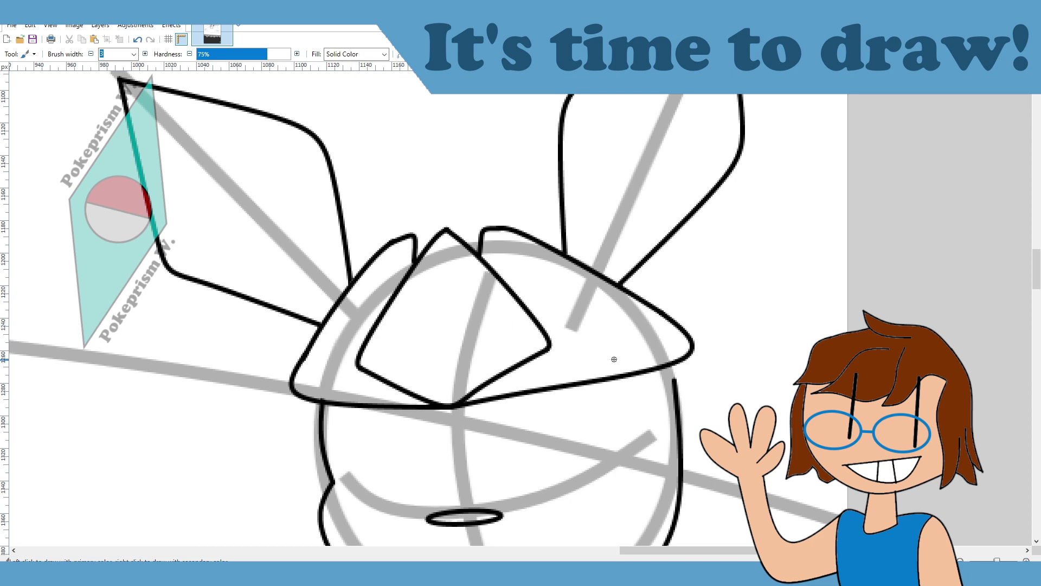
scroll(584, 352, down, 2)
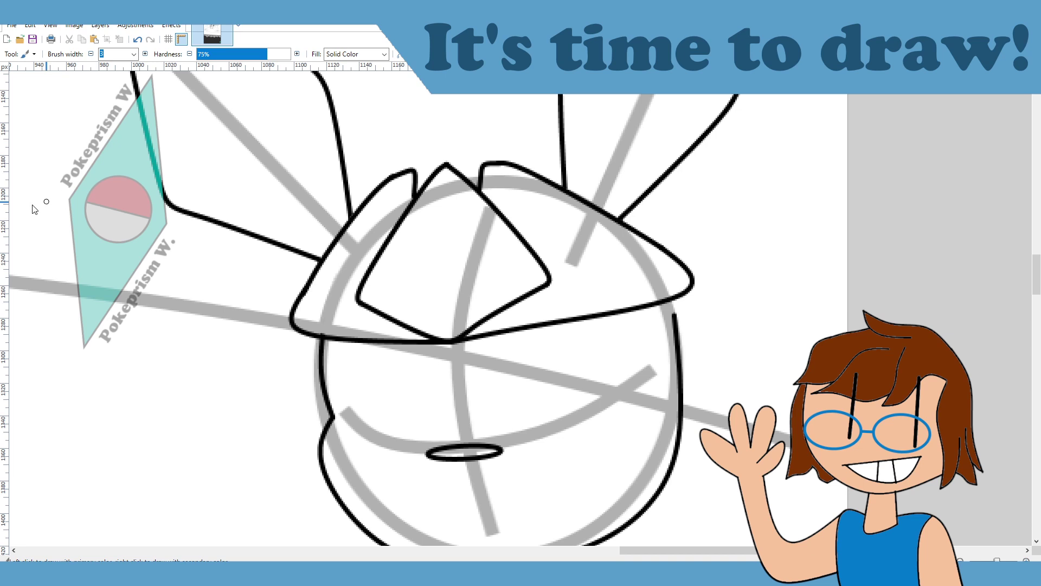
key(o)
Step: Draw an inner trim line just above the right flap's lower edge, from its outer corner to the diamond's bottom tip, and finalize it
scroll(629, 361, down, 2)
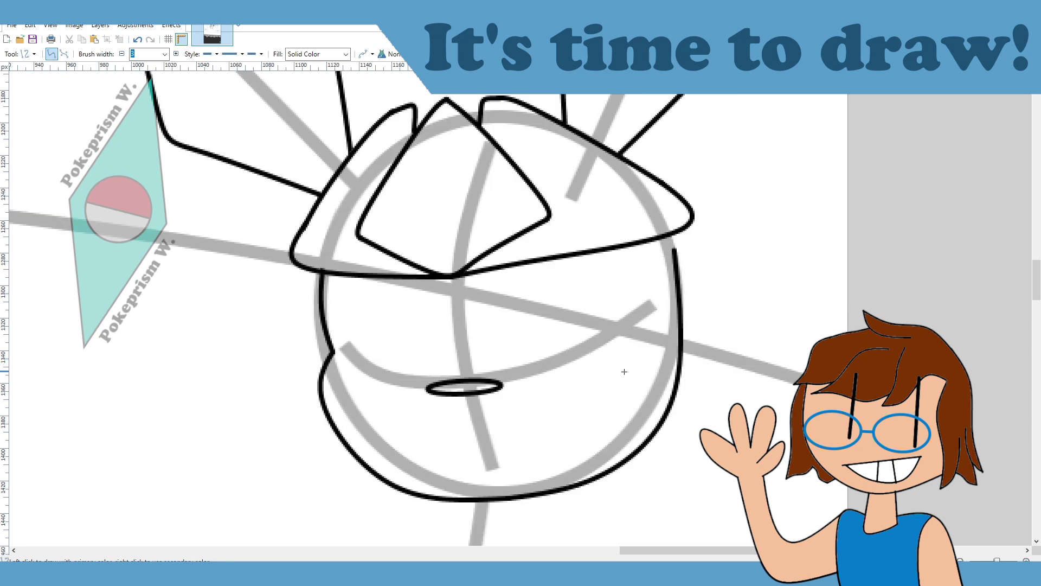
scroll(661, 271, up, 2)
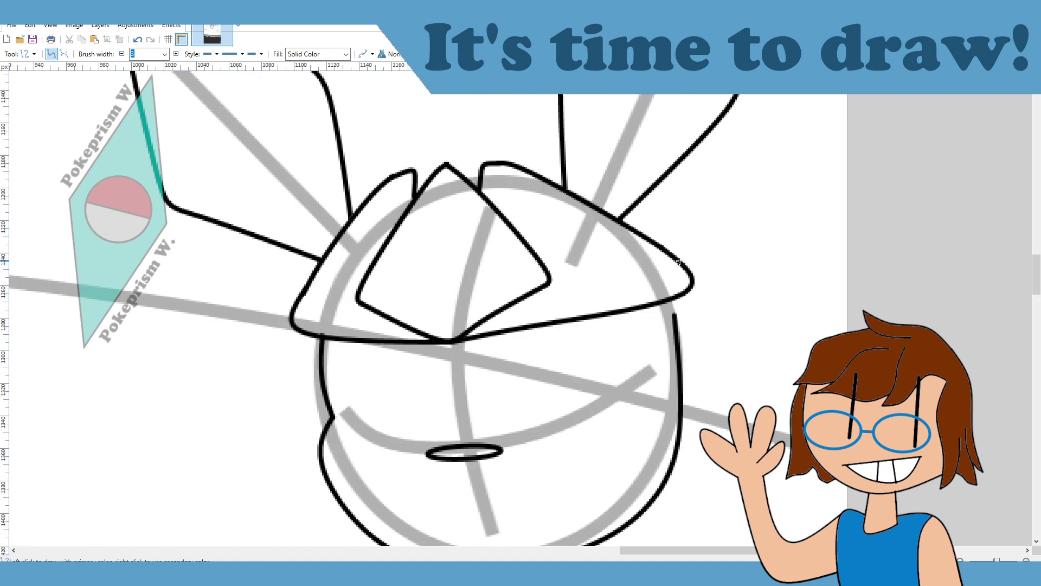
drag(680, 262, 459, 337)
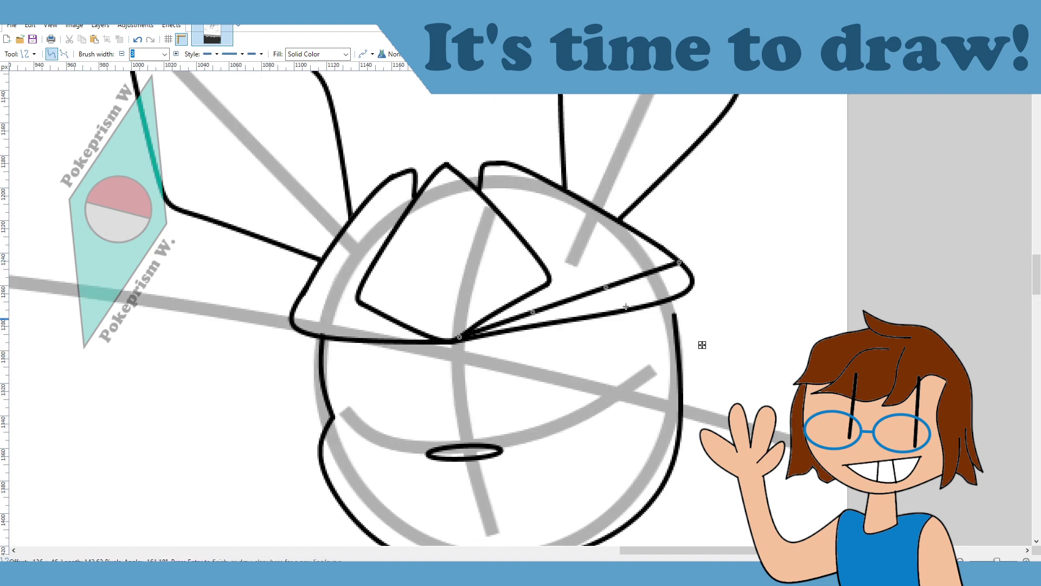
drag(611, 292, 664, 289)
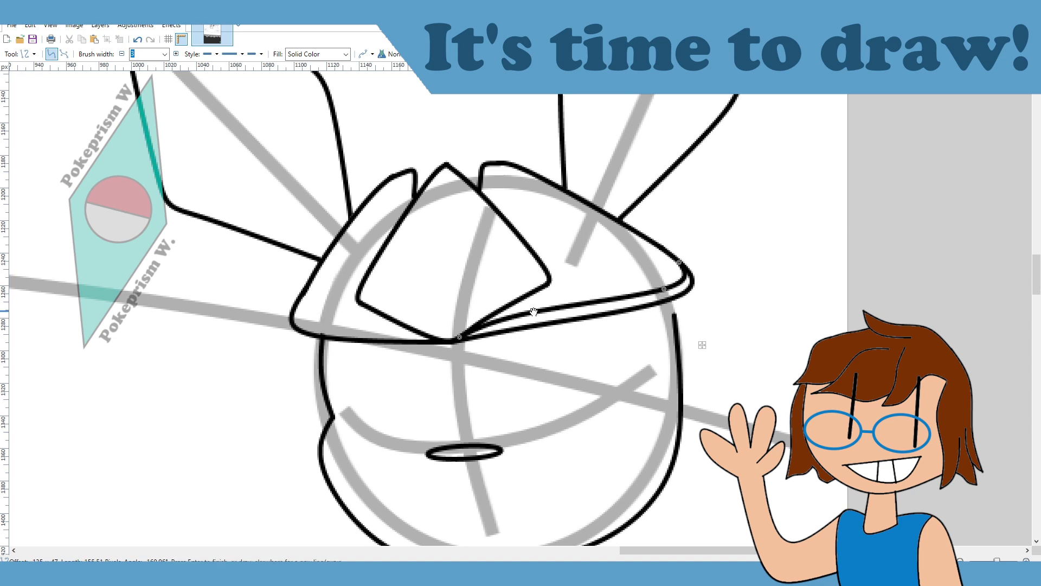
key(Return)
Step: Draw an inner trim line just above the left flap's lower edge, then erase the original outer lower edges of both flaps
mouse_move(301, 299)
mouse_down()
mouse_move(442, 341)
mouse_move(310, 323)
mouse_up()
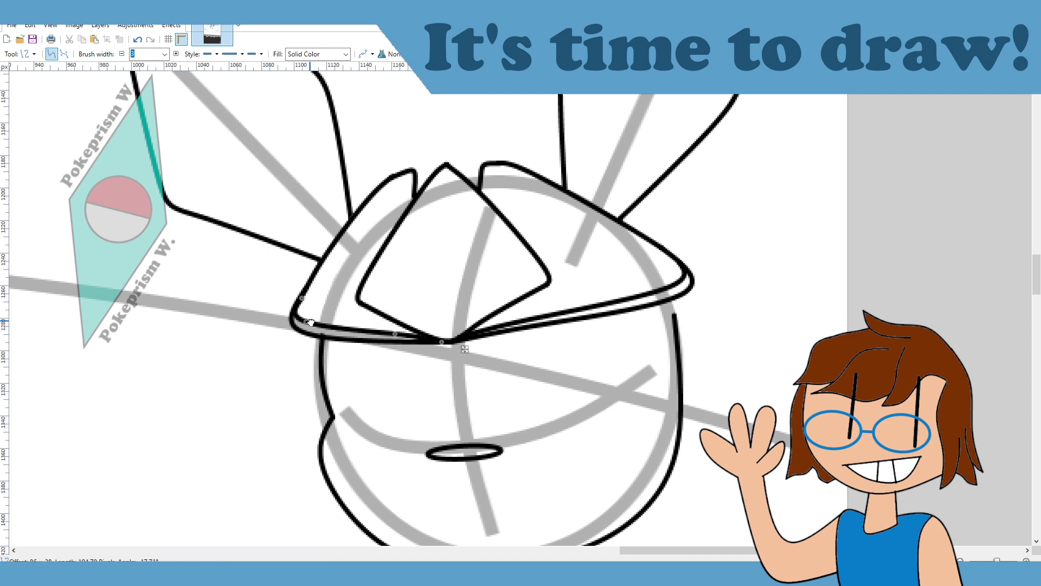
key(Return)
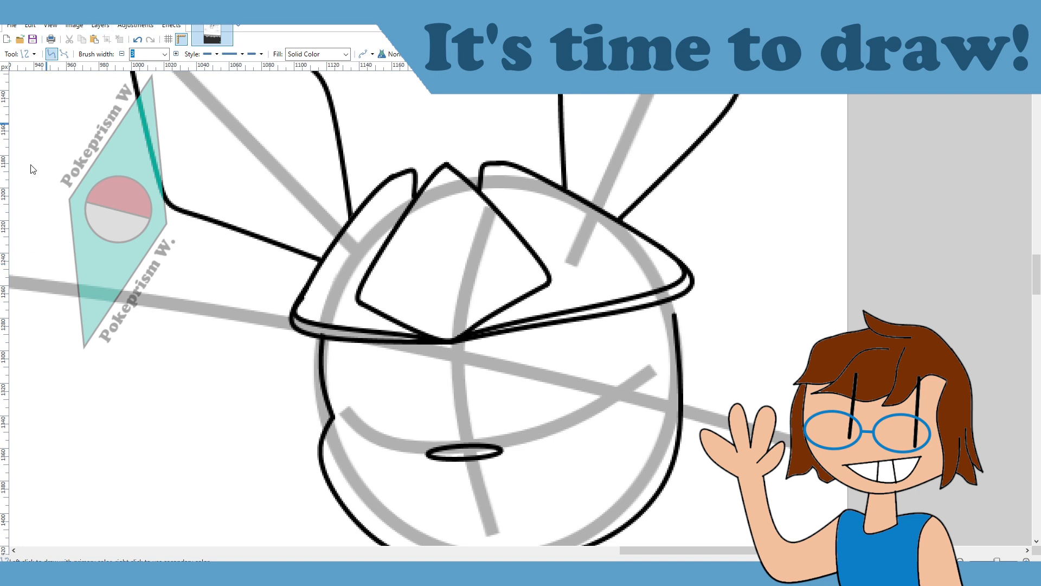
key(e)
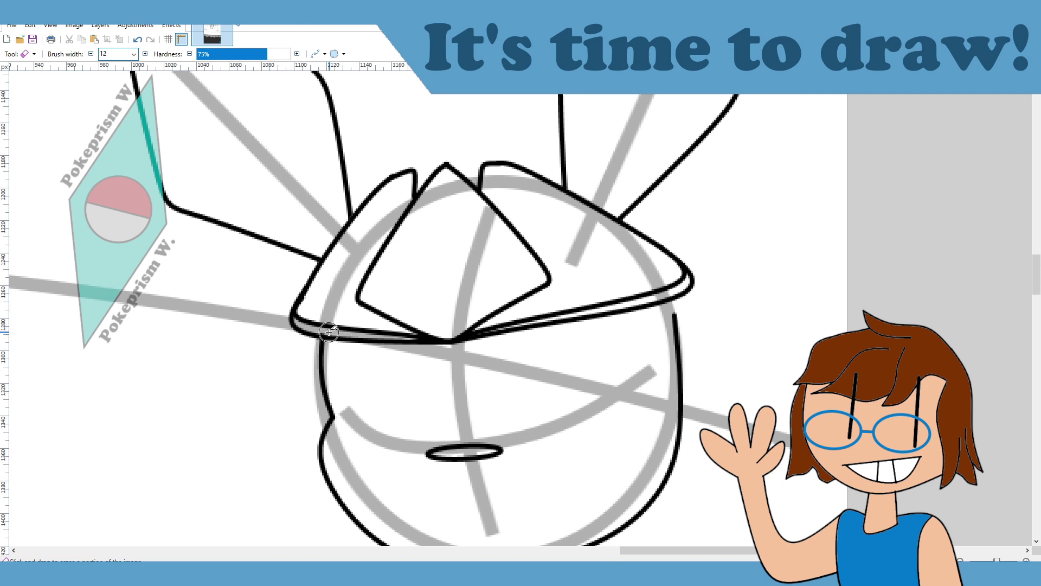
mouse_move(290, 329)
mouse_down()
mouse_move(451, 355)
mouse_move(595, 321)
mouse_move(553, 330)
mouse_move(566, 332)
mouse_move(582, 311)
mouse_move(578, 331)
mouse_move(695, 289)
mouse_move(693, 249)
mouse_up()
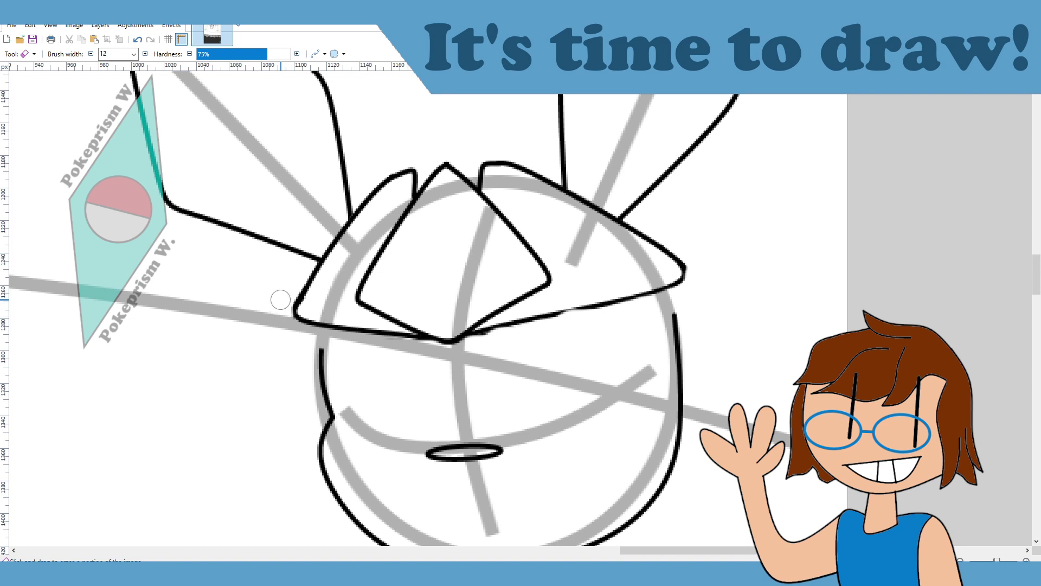
Step: Repaint the erased gaps in the right flap's lower edge with the Paintbrush at width 3
key(b)
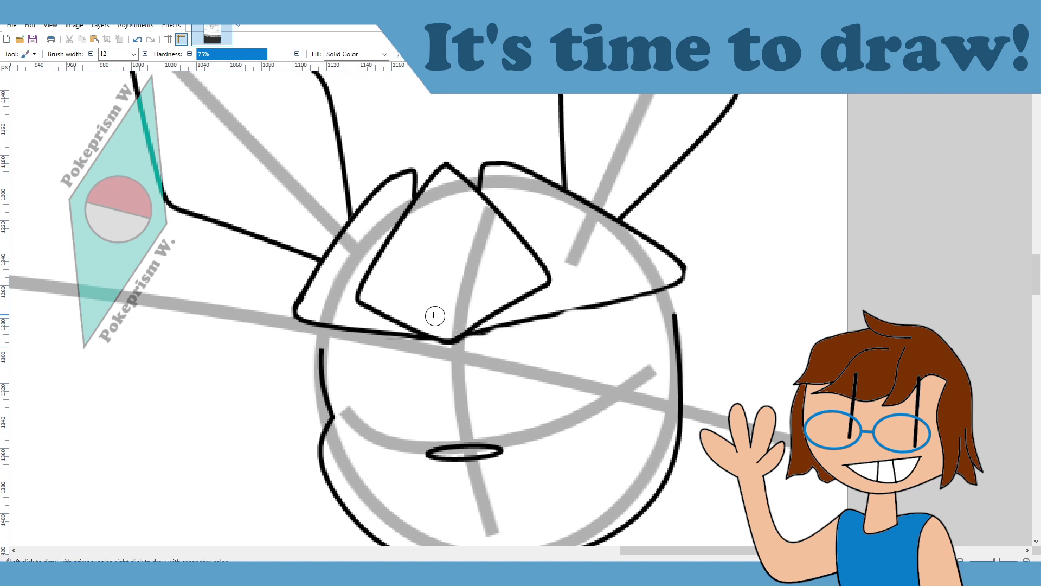
double_click(114, 53)
text(3)
drag(593, 307, 489, 327)
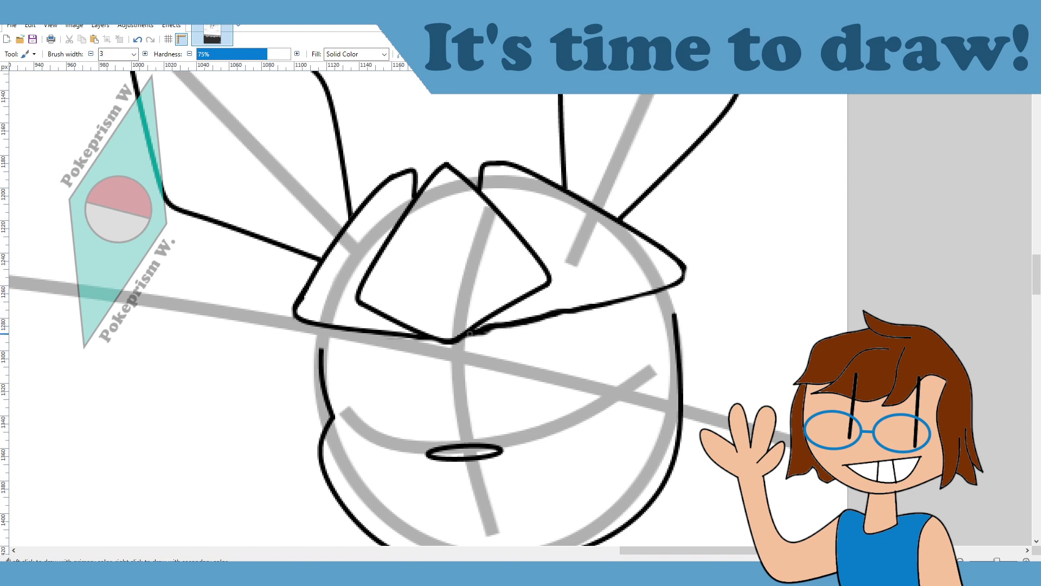
Step: Draw a short line joining the top of the face's left outline to the left flap's lower edge
scroll(407, 334, down, 3)
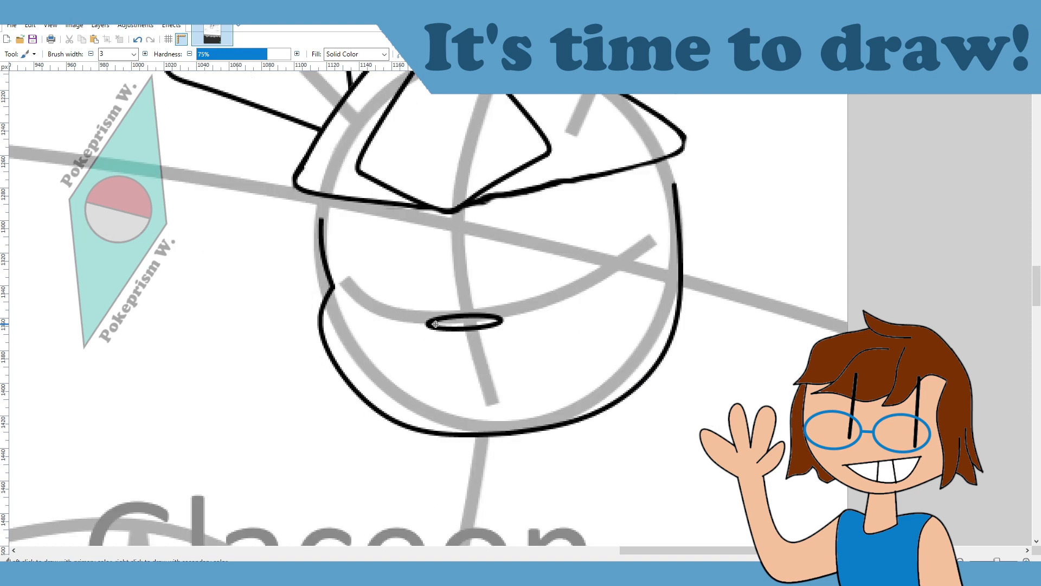
scroll(502, 320, up, 3)
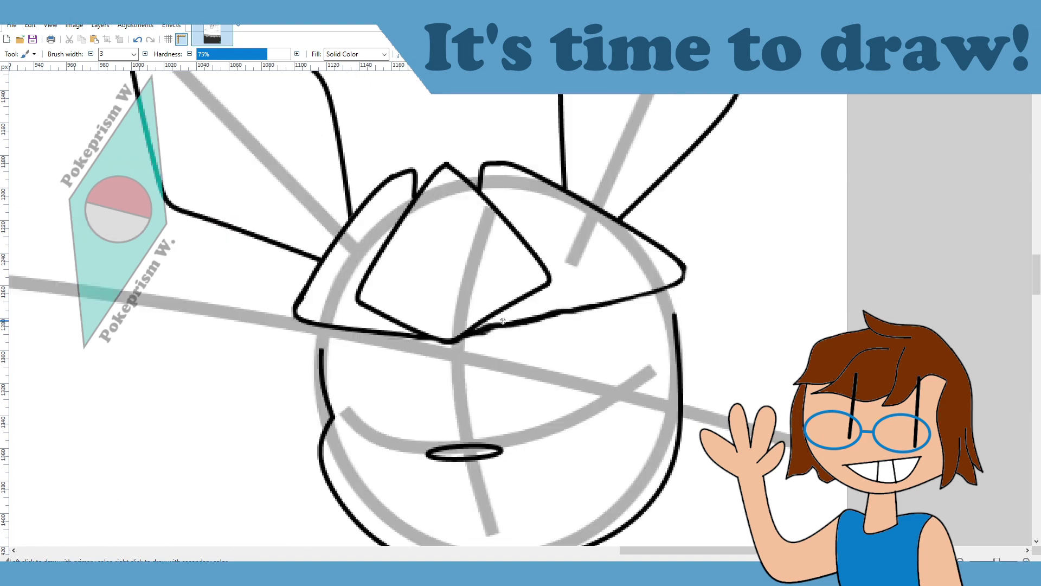
scroll(503, 321, down, 1)
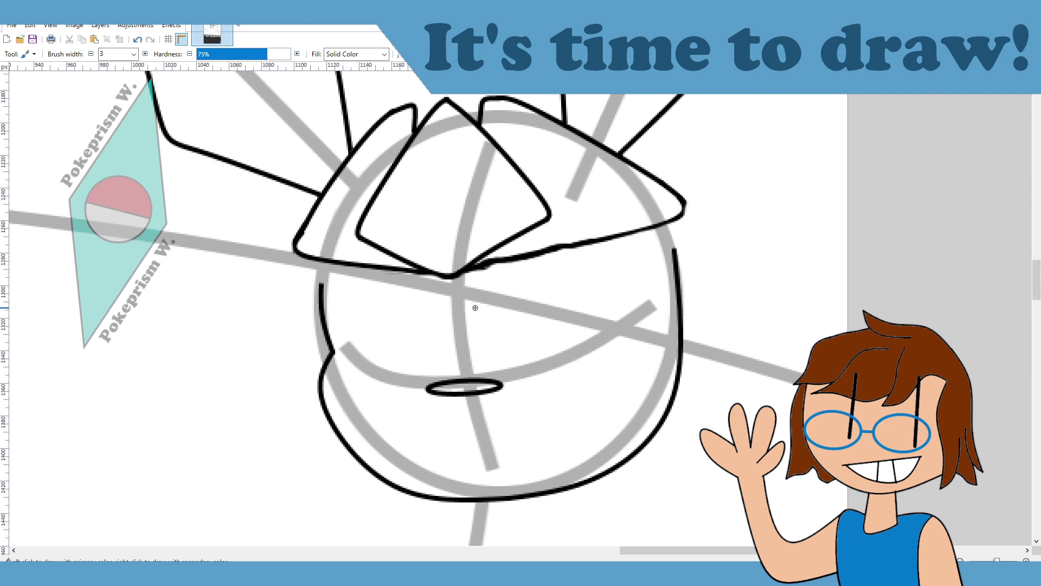
key(o)
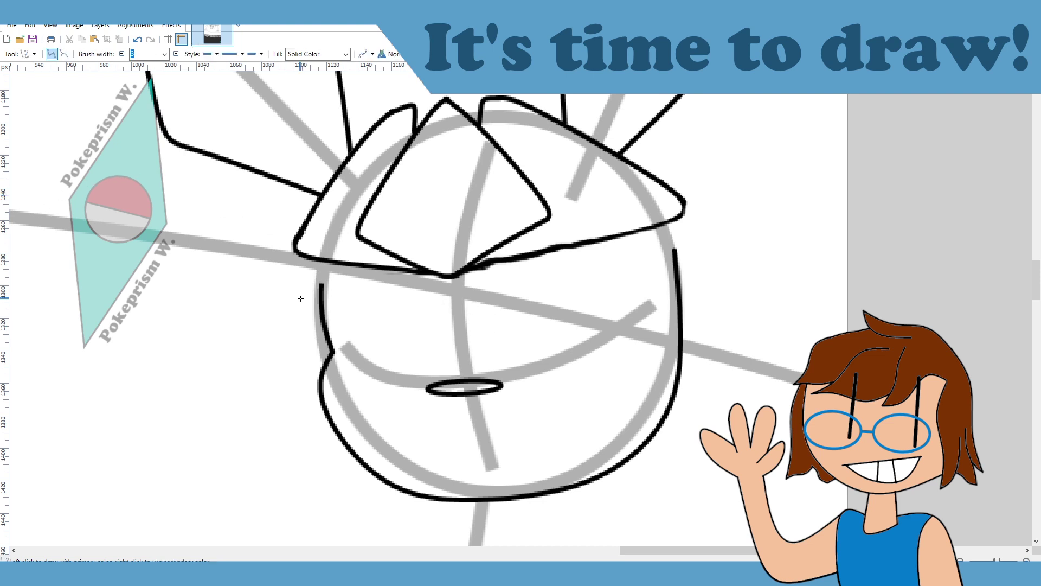
drag(324, 263, 321, 293)
Step: Draw a long, nearly vertical line from the right flap's lower edge down past the chin for the hanging tassel's outer edge
key(ctrl+plus)
key(ctrl+plus)
scroll(563, 555, right, 3)
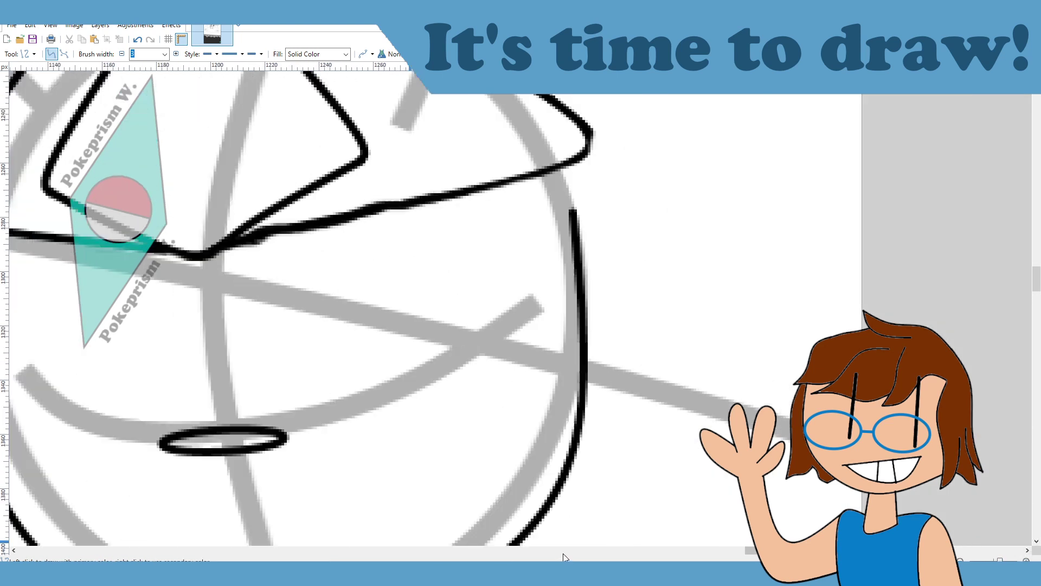
scroll(533, 423, down, 5)
scroll(504, 419, up, 1)
scroll(504, 419, down, 5)
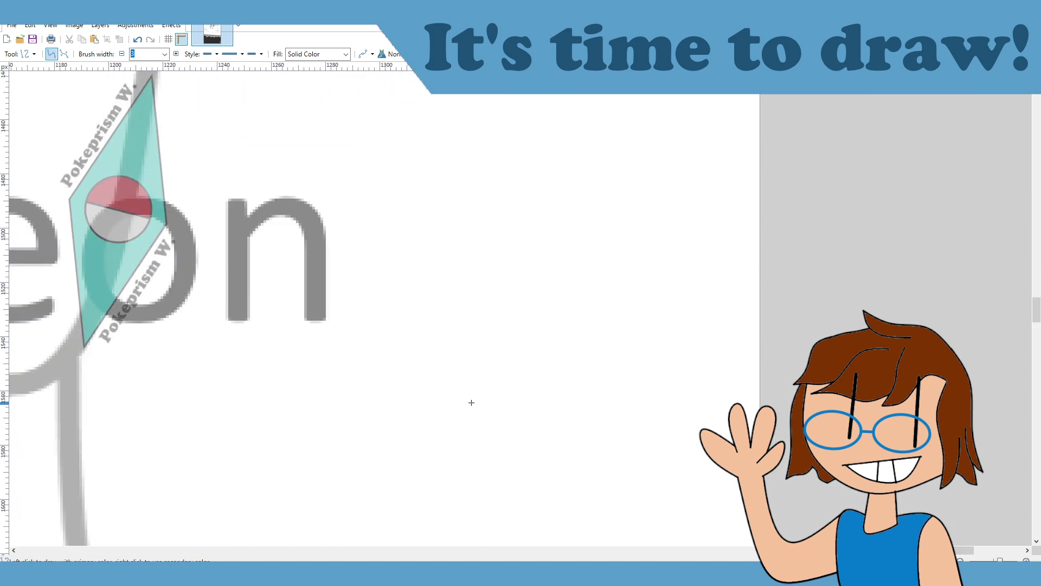
scroll(437, 285, down, 2)
scroll(456, 373, up, 10)
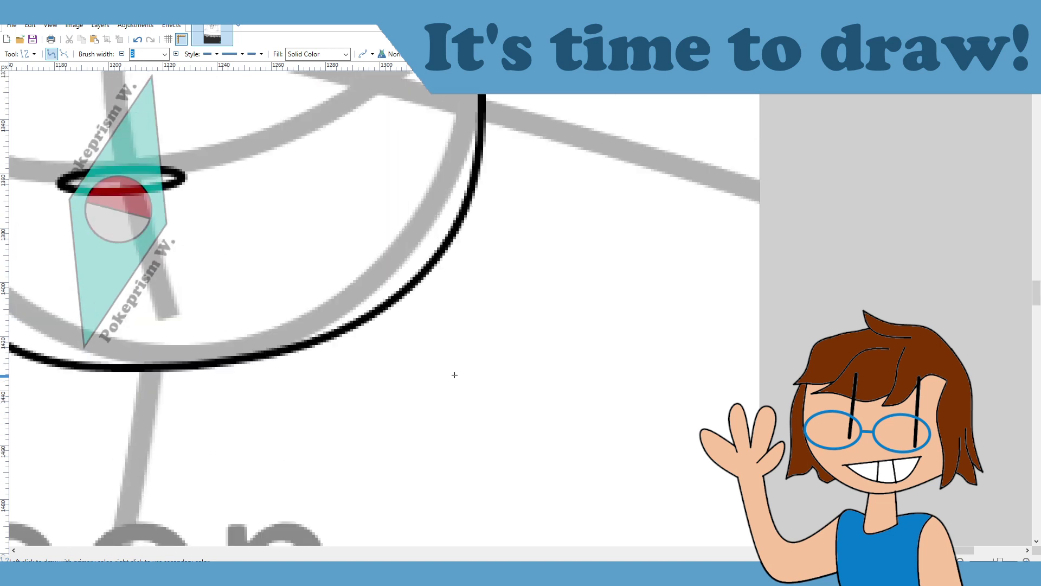
mouse_move(453, 100)
mouse_down()
mouse_move(463, 324)
mouse_move(430, 364)
mouse_move(436, 313)
mouse_move(463, 298)
mouse_move(467, 239)
mouse_move(482, 232)
mouse_up()
scroll(463, 261, down, 12)
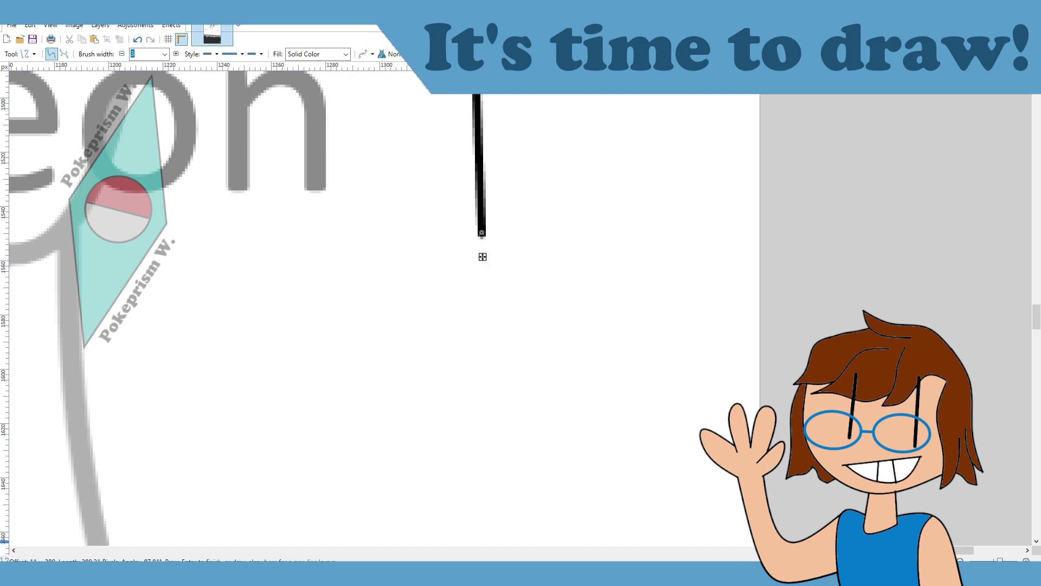
click(1026, 559)
click(1027, 559)
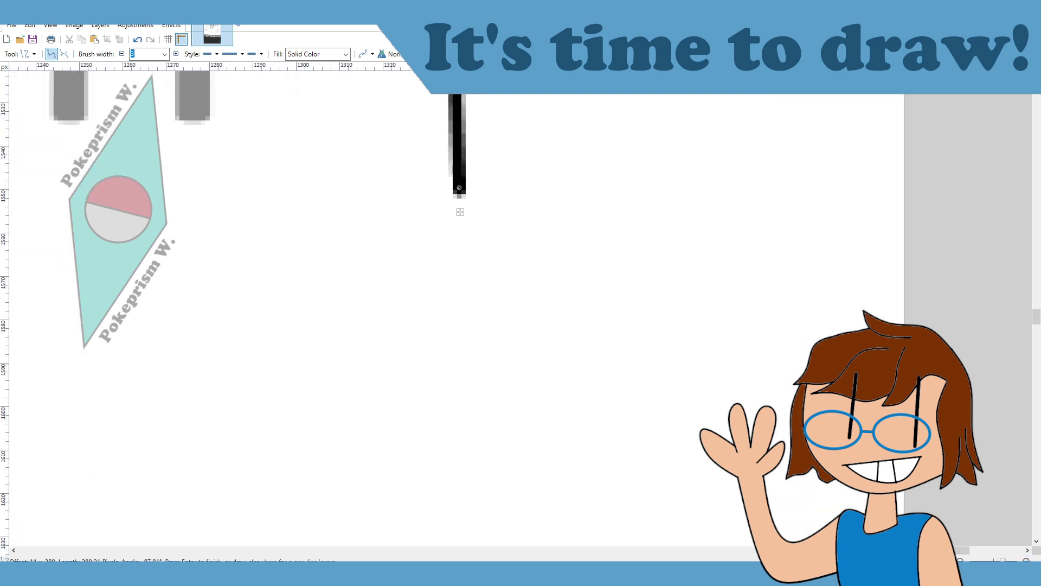
click(961, 559)
click(960, 559)
scroll(590, 349, up, 5)
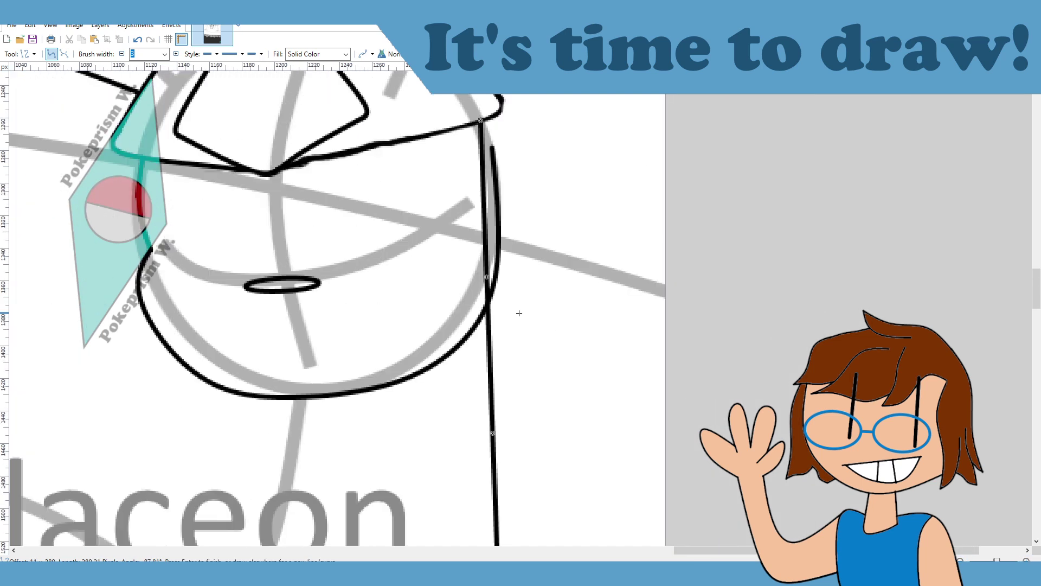
Step: Bend the tassel's outer edge outward into a smooth curve that narrows toward its lower tip
drag(483, 281, 552, 259)
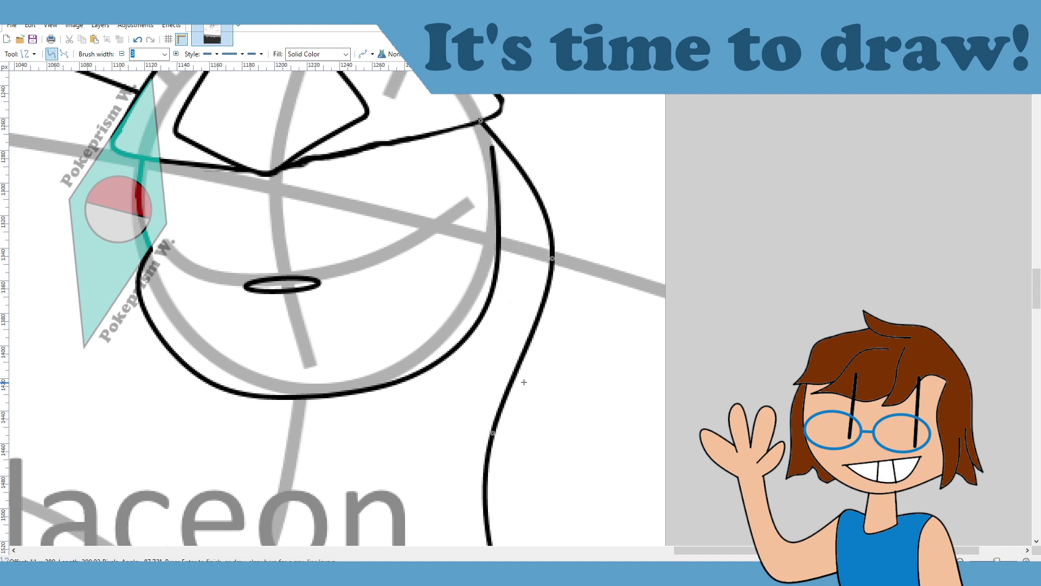
drag(499, 431, 564, 460)
scroll(565, 455, down, 3)
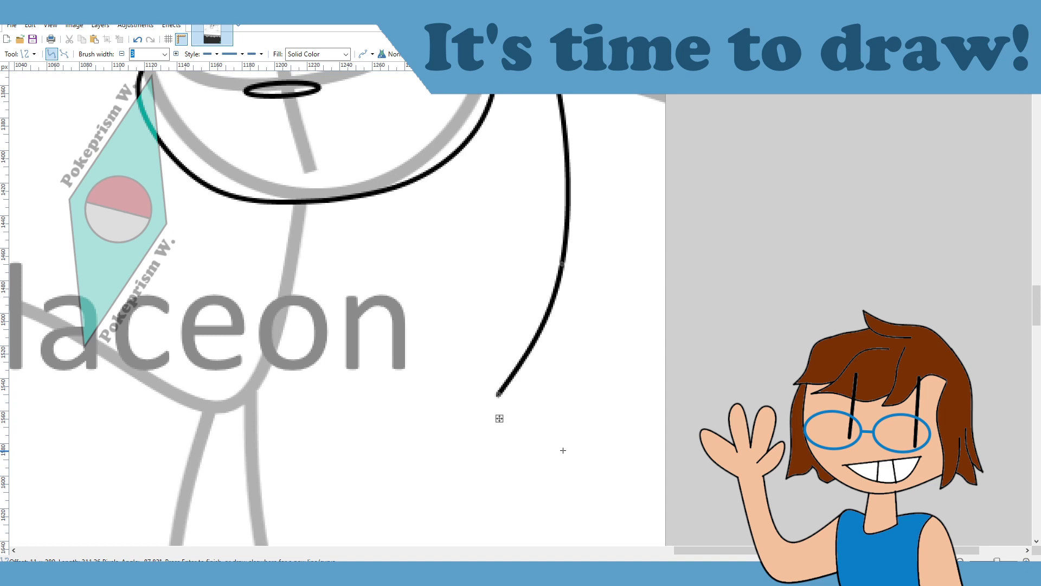
Step: Draw the tassel's inner edge from the right flap to the lower tip, bulge its lower half to the left, and finalize it
scroll(563, 450, up, 4)
drag(462, 192, 498, 460)
scroll(483, 423, down, 3)
drag(486, 319, 440, 328)
scroll(481, 289, up, 2)
drag(475, 282, 470, 303)
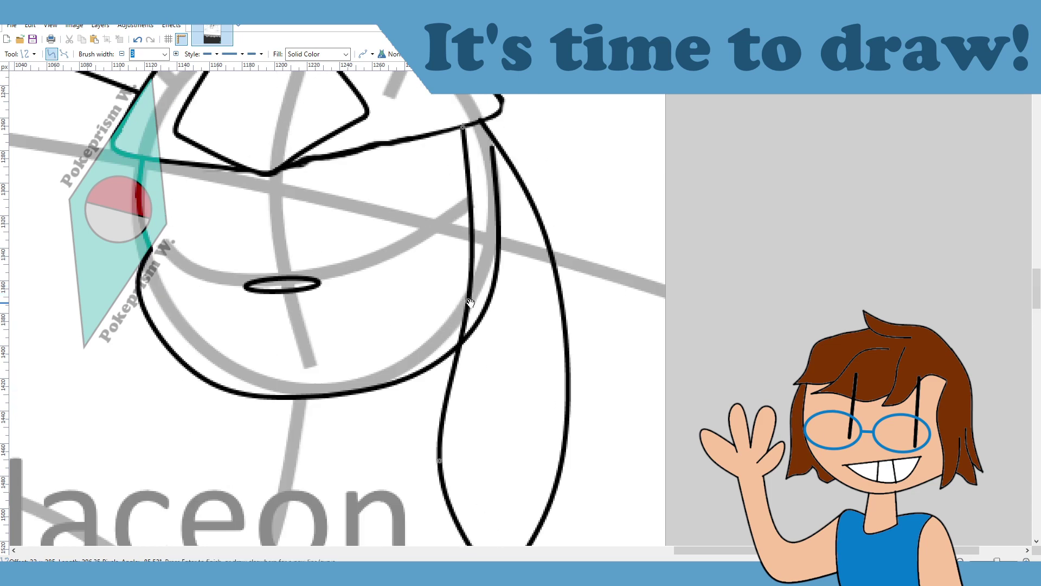
scroll(624, 309, up, 4)
scroll(627, 314, down, 2)
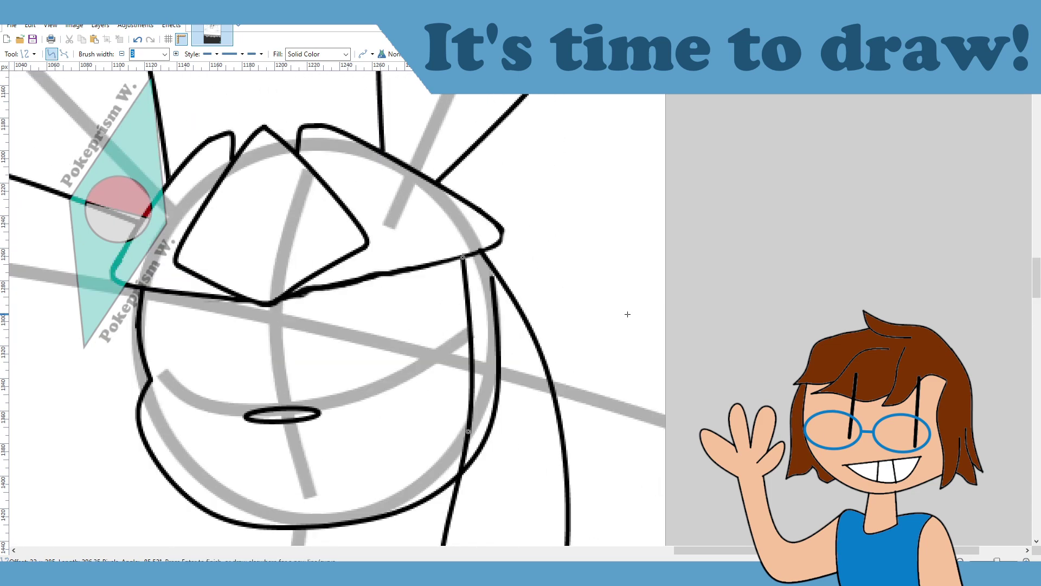
key(Return)
Step: Draw the neck and back line from under the chin to the rear body, curve it along the sketch's back, and finalize it
scroll(627, 318, down, 3)
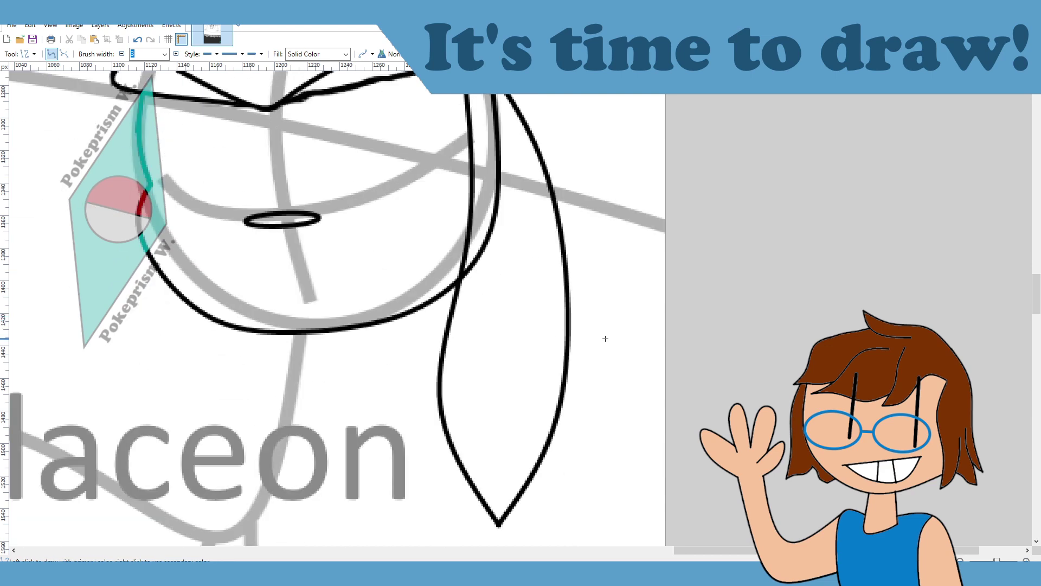
scroll(597, 347, down, 2)
scroll(588, 356, up, 3)
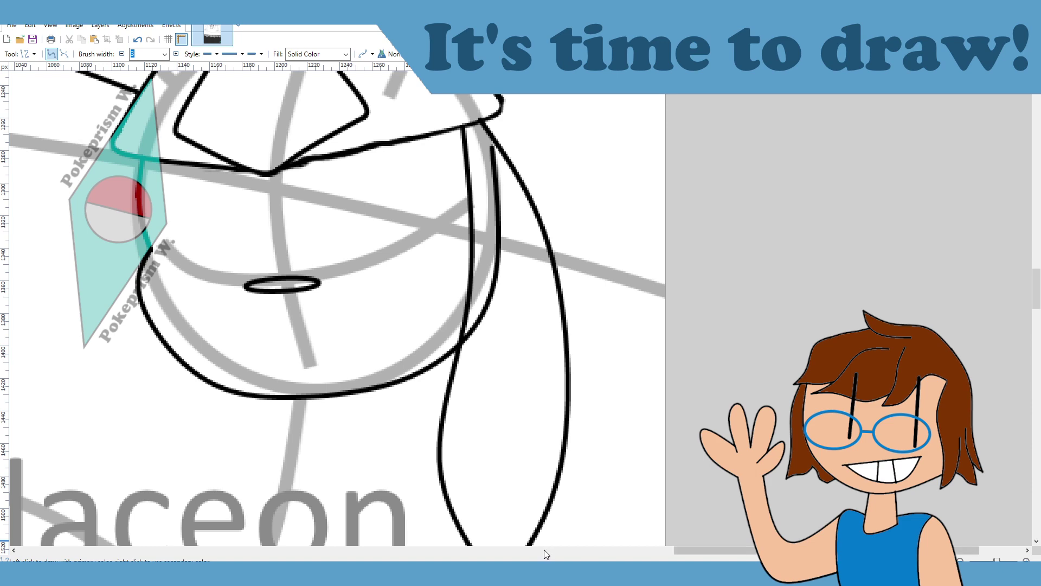
scroll(545, 549, left, 3)
scroll(513, 364, down, 3)
scroll(513, 364, up, 1)
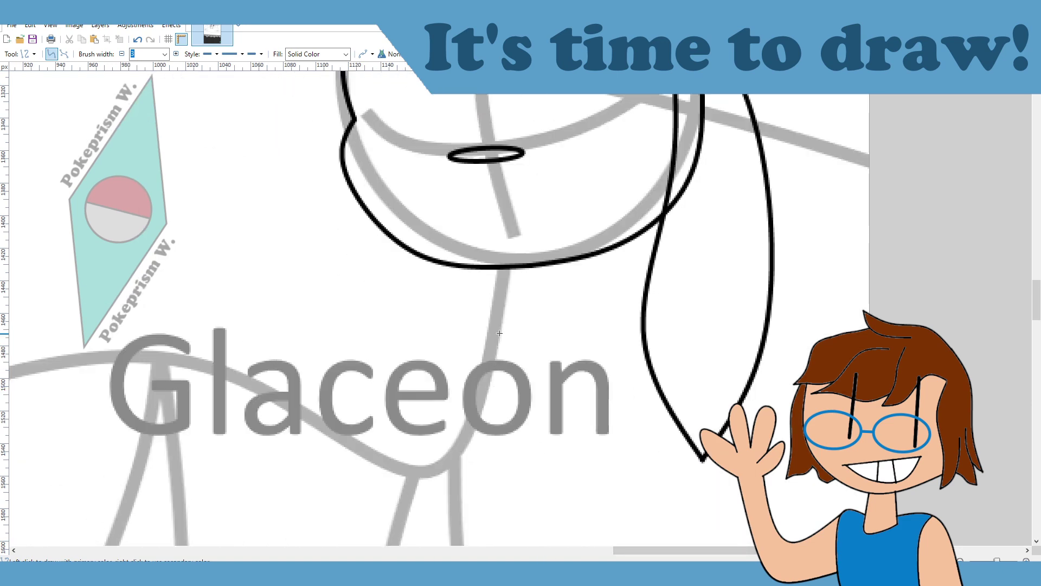
drag(486, 266, 112, 342)
drag(362, 293, 405, 400)
drag(237, 316, 230, 348)
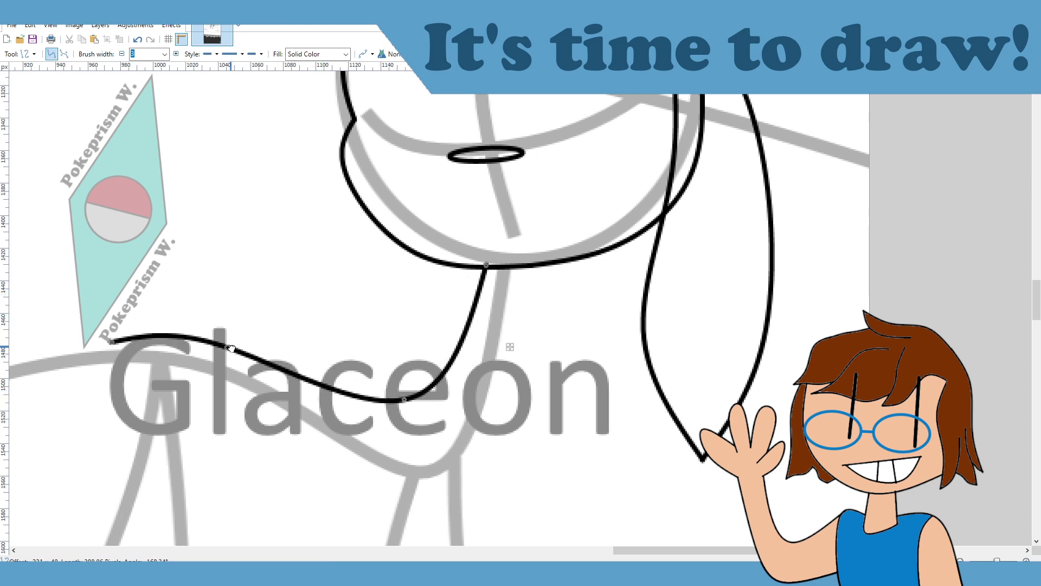
key(Return)
Step: Draw the chest line from the right underside of the chin to the front leg, bending it into a rounded curve
drag(586, 259, 399, 401)
scroll(560, 425, down, 3)
drag(461, 287, 510, 387)
drag(527, 176, 582, 261)
scroll(616, 295, up, 3)
scroll(615, 298, down, 3)
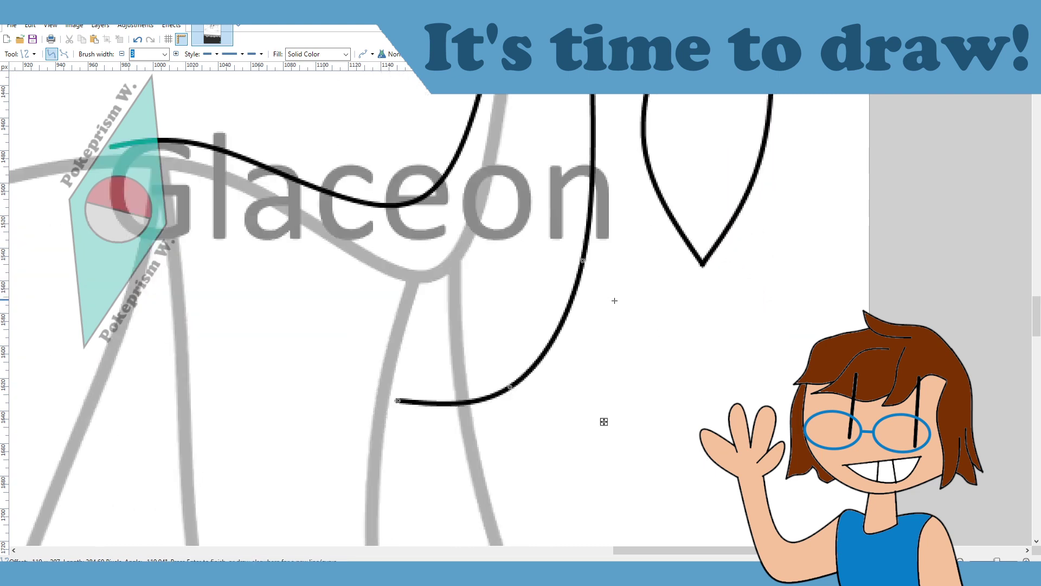
Step: Shift the chest line to the right, reattach its upper end to the chin, smooth its bulge, and finalize it
drag(603, 422, 623, 423)
scroll(672, 403, up, 3)
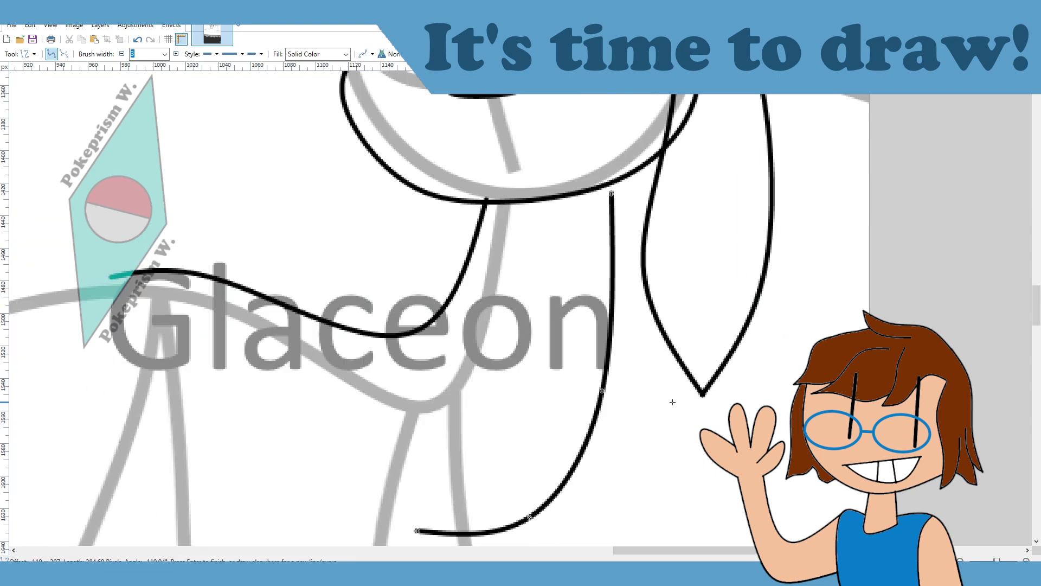
drag(610, 195, 598, 193)
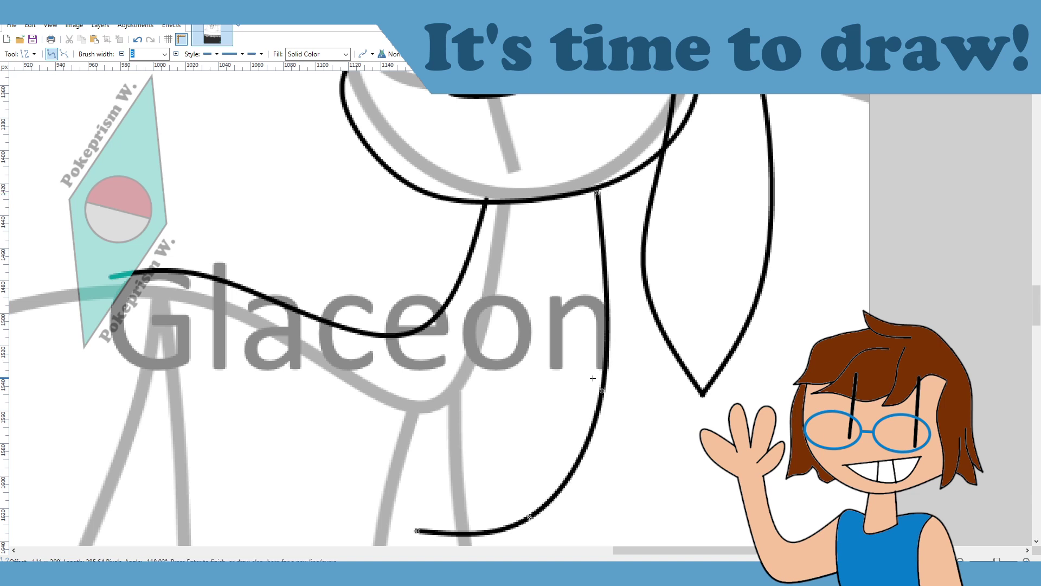
drag(602, 387, 609, 384)
scroll(675, 395, down, 2)
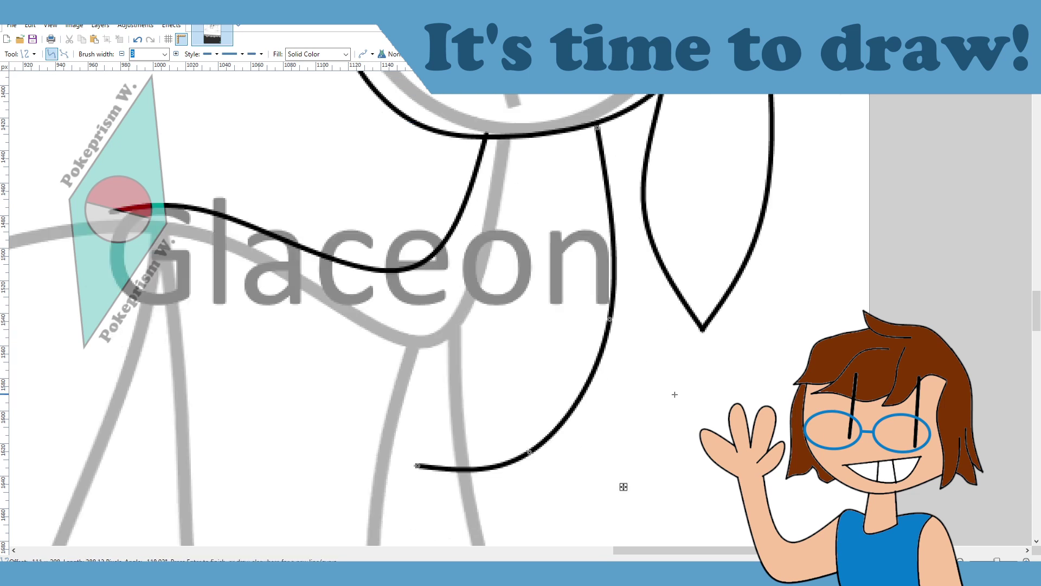
key(Return)
key(ctrl+z)
key(Return)
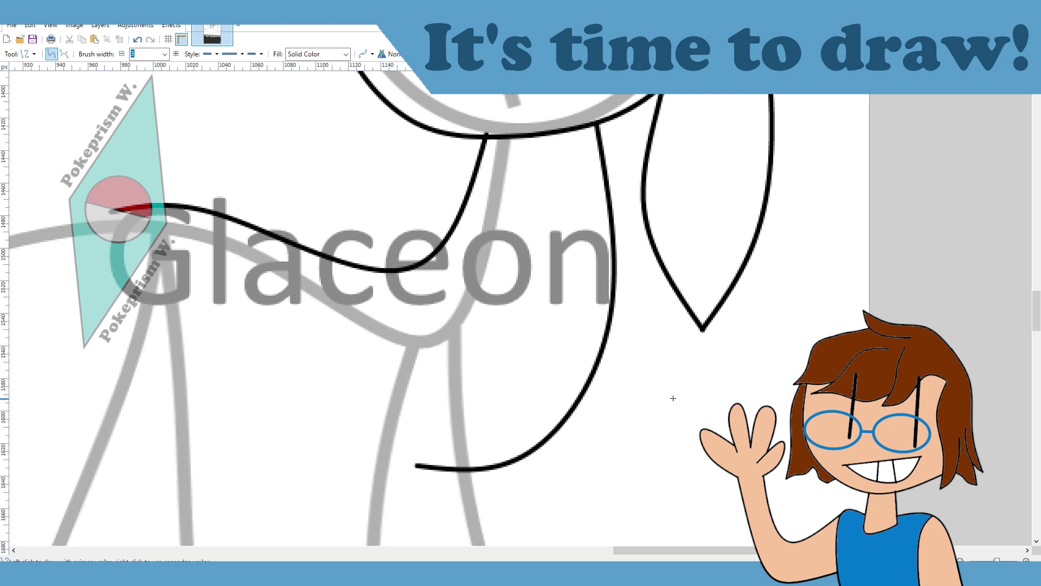
Step: Draw the left front leg's right edge through the chest line's inner end down to the ankle, bow it slightly left, and finalize it
scroll(673, 397, down, 3)
scroll(588, 390, down, 2)
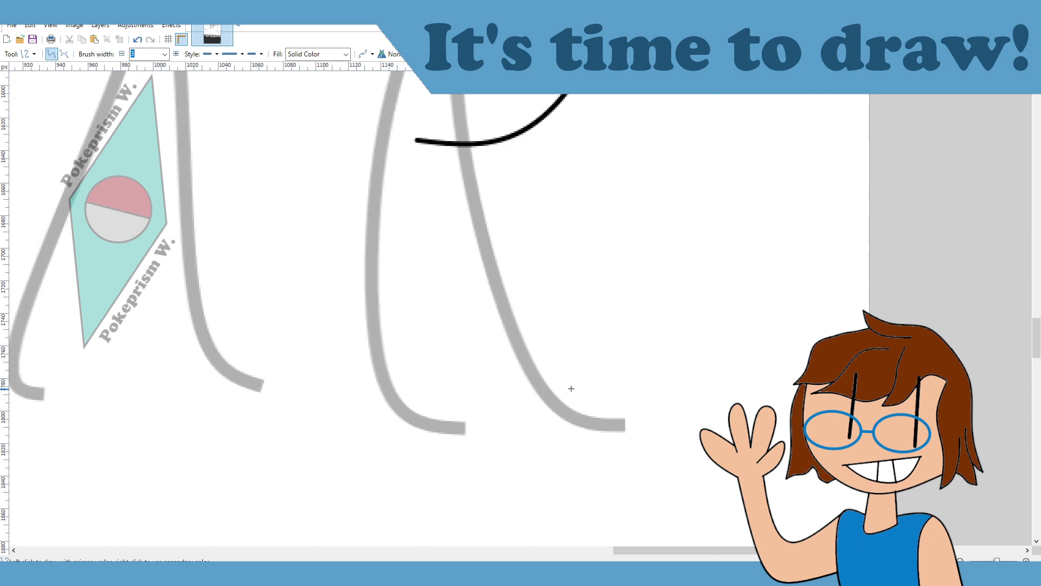
scroll(382, 193, up, 2)
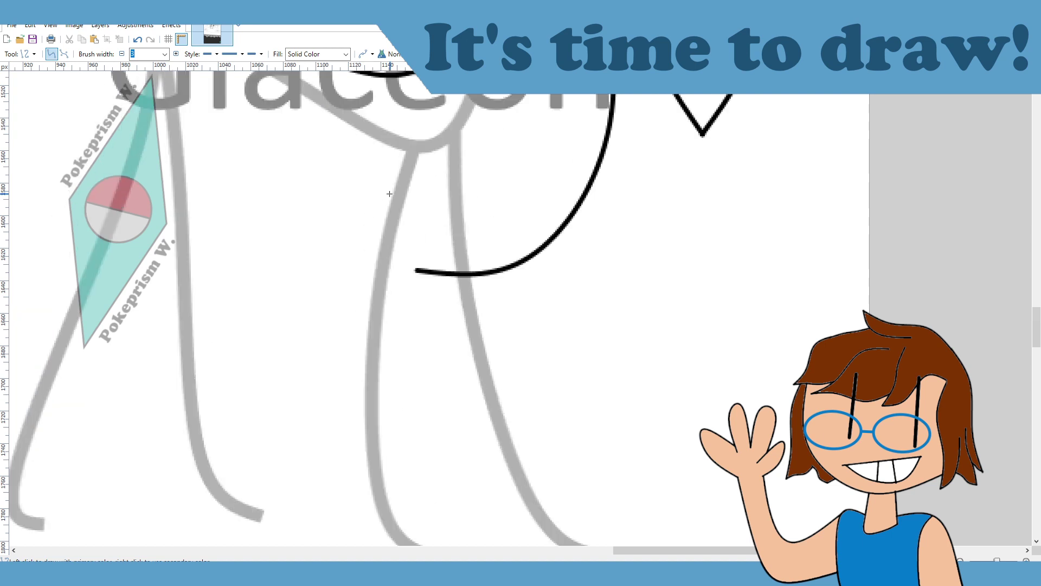
drag(431, 172, 406, 358)
scroll(454, 435, down, 3)
scroll(422, 330, up, 4)
drag(426, 479, 399, 465)
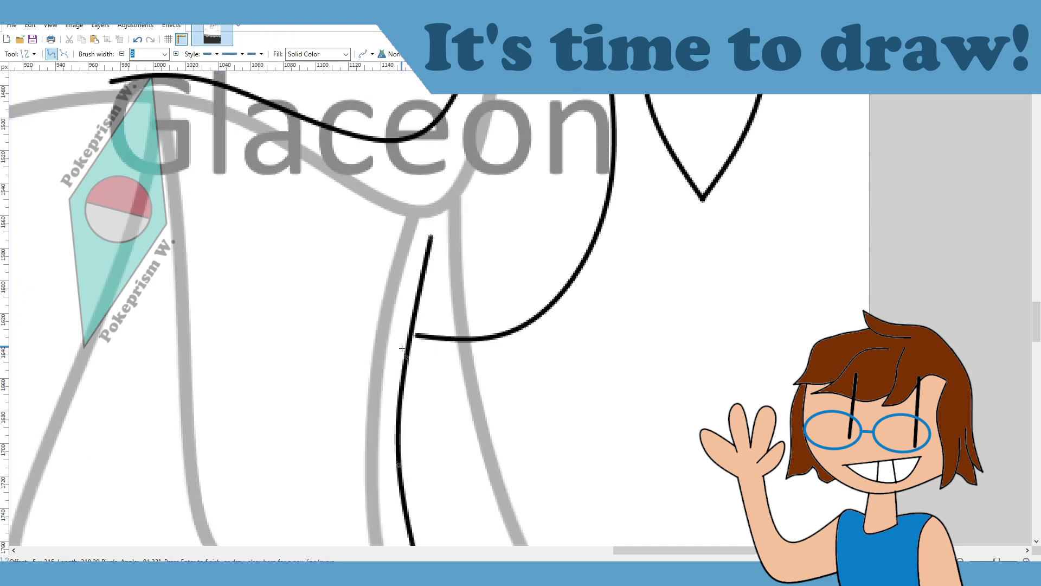
drag(407, 357, 408, 377)
drag(430, 240, 431, 251)
scroll(542, 429, down, 2)
key(Return)
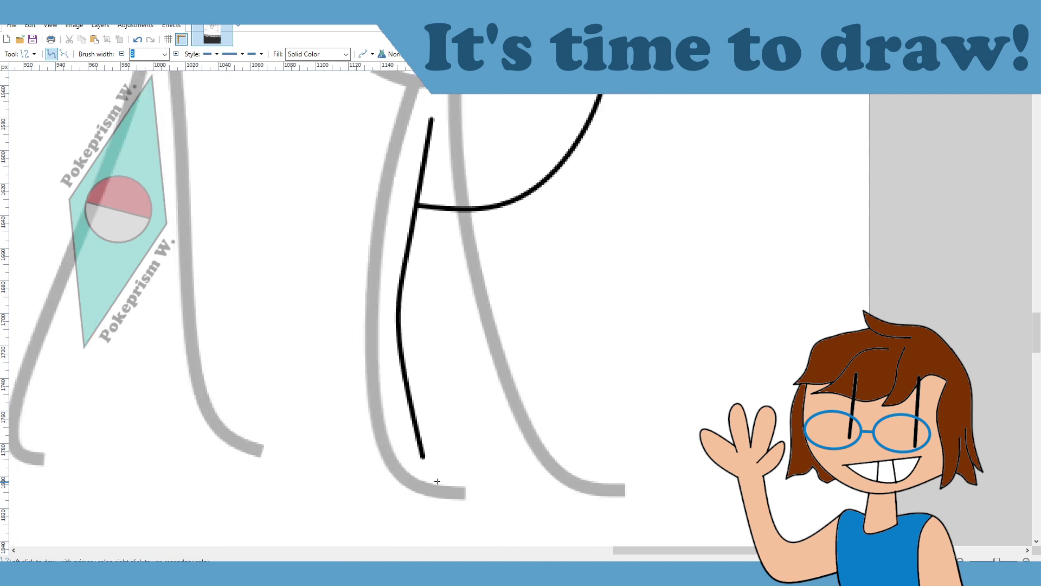
Step: Draw a short foot line from the lower end of the left front leg's edge, reshape it into a curve, and finalize it
drag(424, 457, 470, 506)
key(ctrl+z)
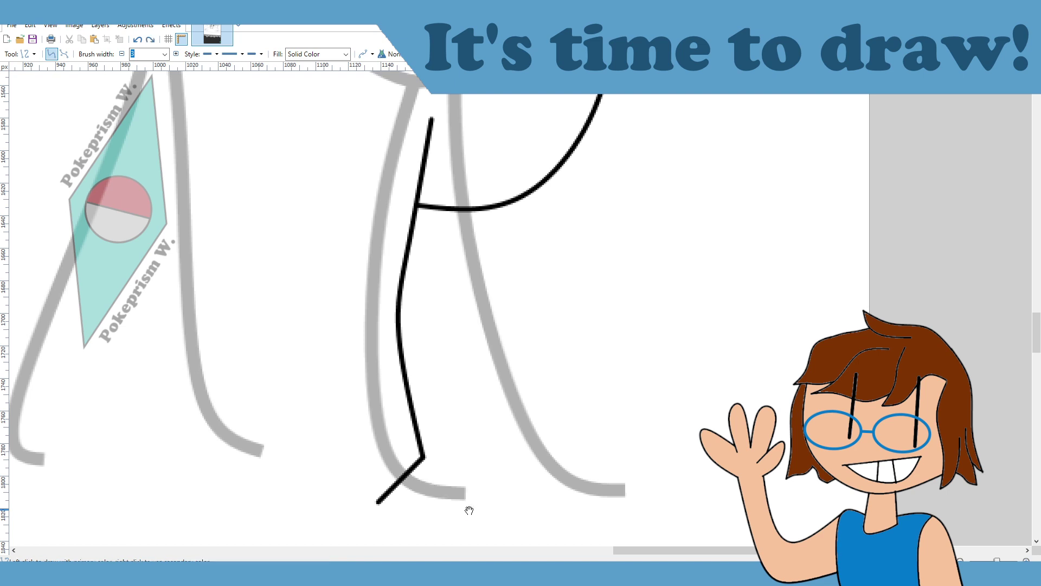
drag(413, 467, 472, 497)
drag(394, 487, 419, 507)
key(Return)
scroll(449, 378, up, 3)
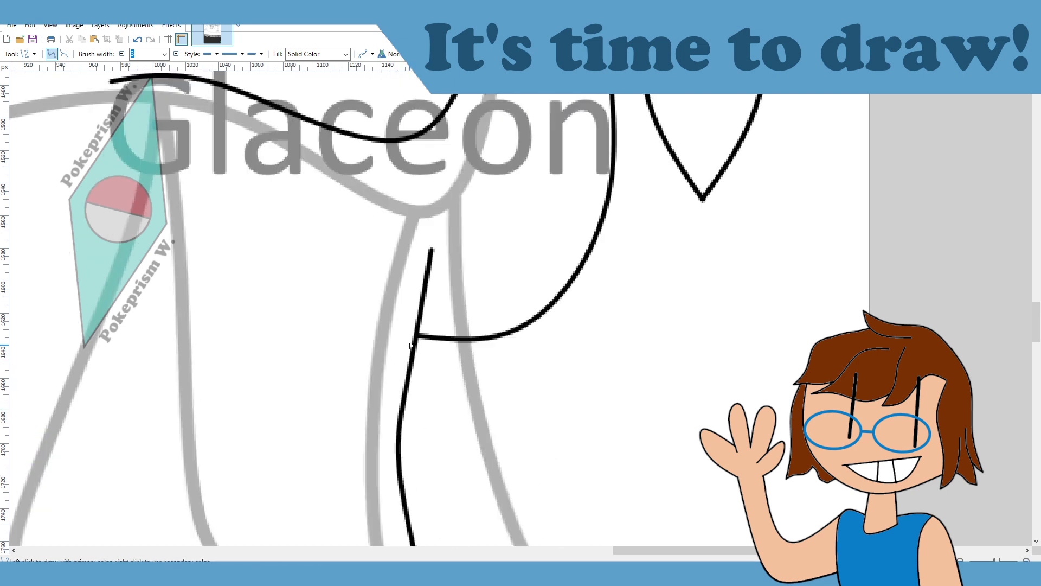
Step: Draw the left front leg's left edge from the shoulder down to the heel, bow it left, and finalize it
scroll(341, 360, down, 4)
mouse_move(332, 237)
mouse_down()
mouse_move(341, 360)
mouse_move(377, 434)
mouse_up()
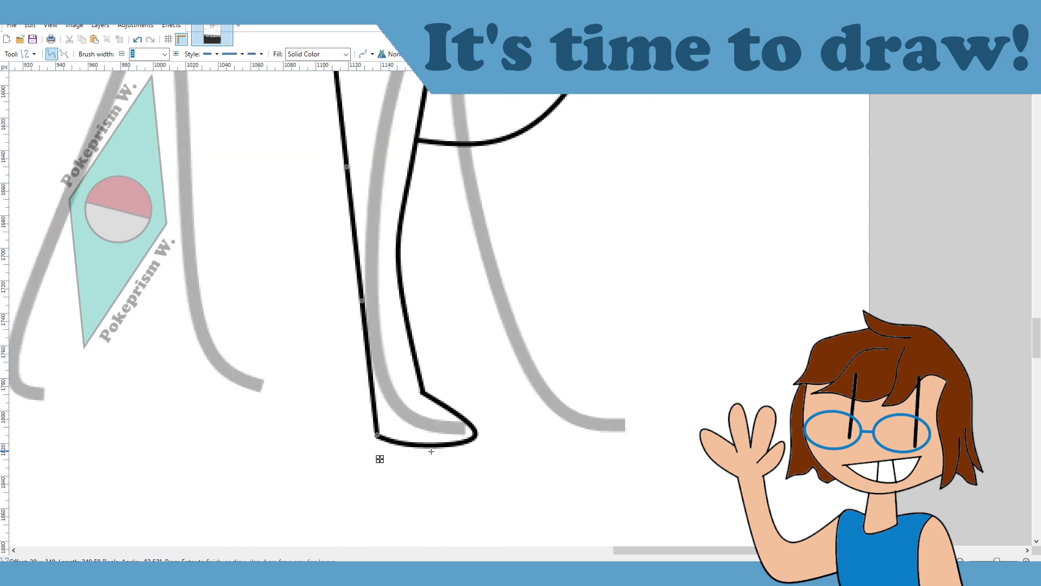
scroll(432, 452, up, 6)
scroll(432, 452, down, 5)
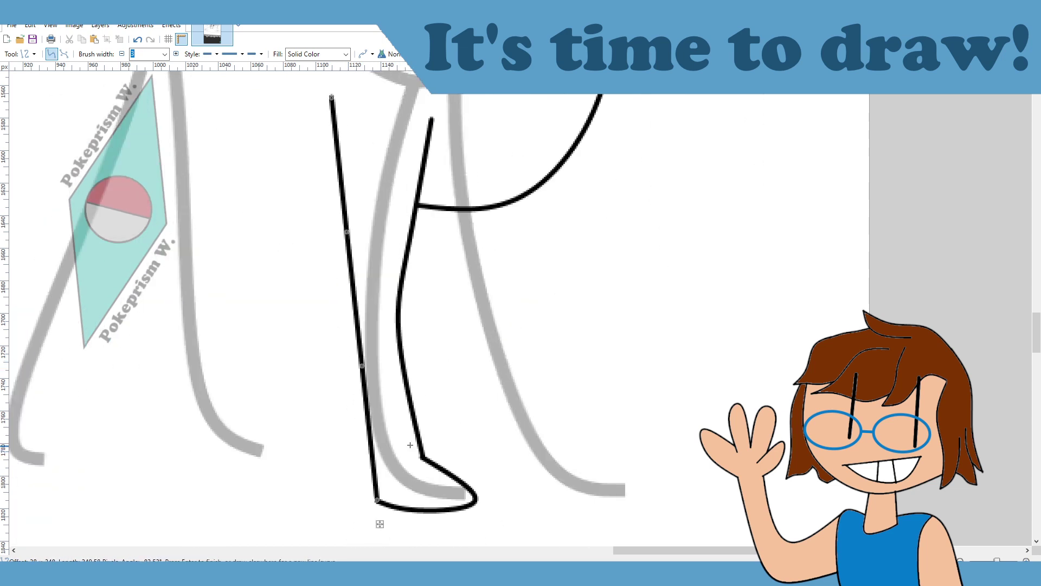
drag(353, 374, 325, 375)
drag(348, 233, 300, 261)
scroll(389, 280, up, 3)
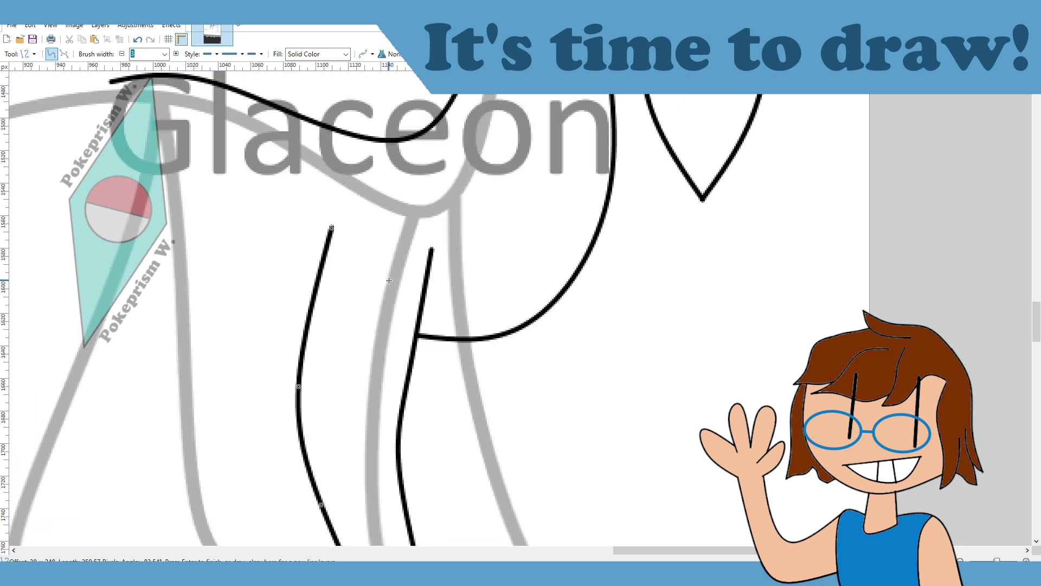
key(Return)
Step: Draw the right front leg's left edge from the chest line toward the ground, smooth its bend, and finalize it
scroll(509, 298, up, 5)
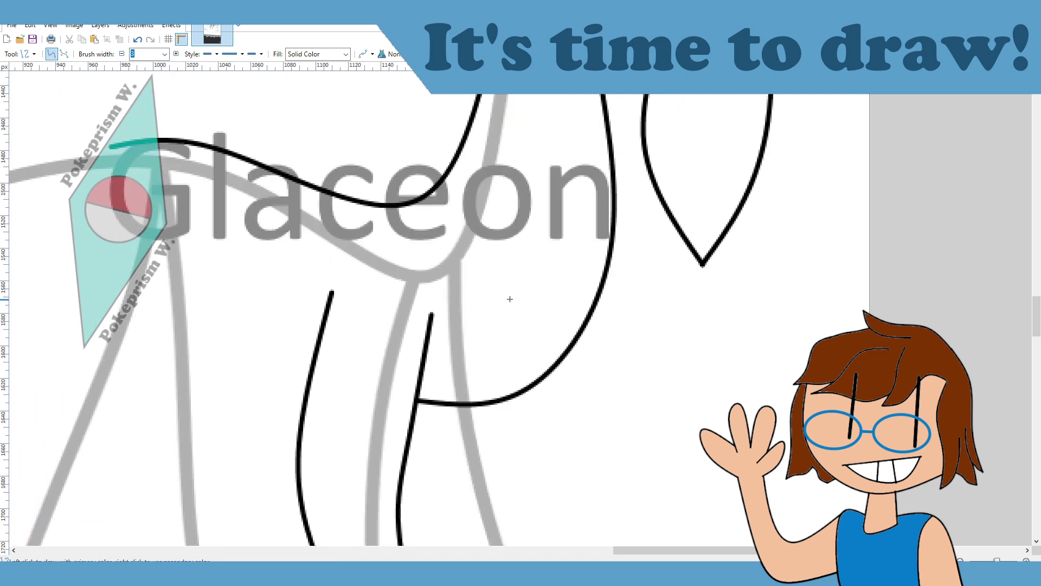
scroll(494, 298, down, 6)
mouse_move(448, 275)
mouse_down()
mouse_move(495, 418)
mouse_move(510, 427)
mouse_up()
scroll(478, 371, down, 3)
drag(465, 238, 422, 221)
drag(444, 144, 431, 143)
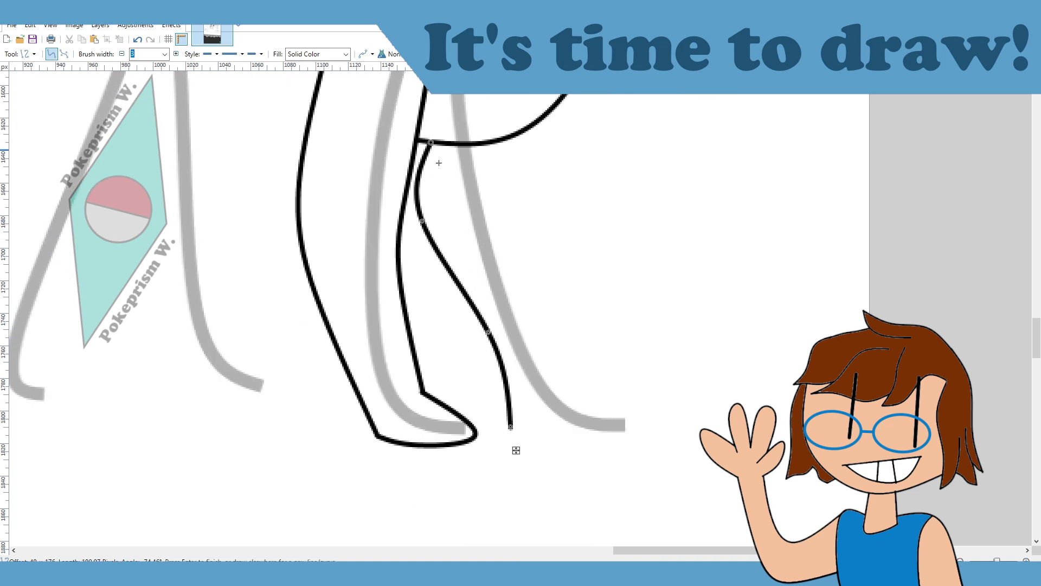
drag(489, 332, 449, 288)
drag(422, 220, 423, 207)
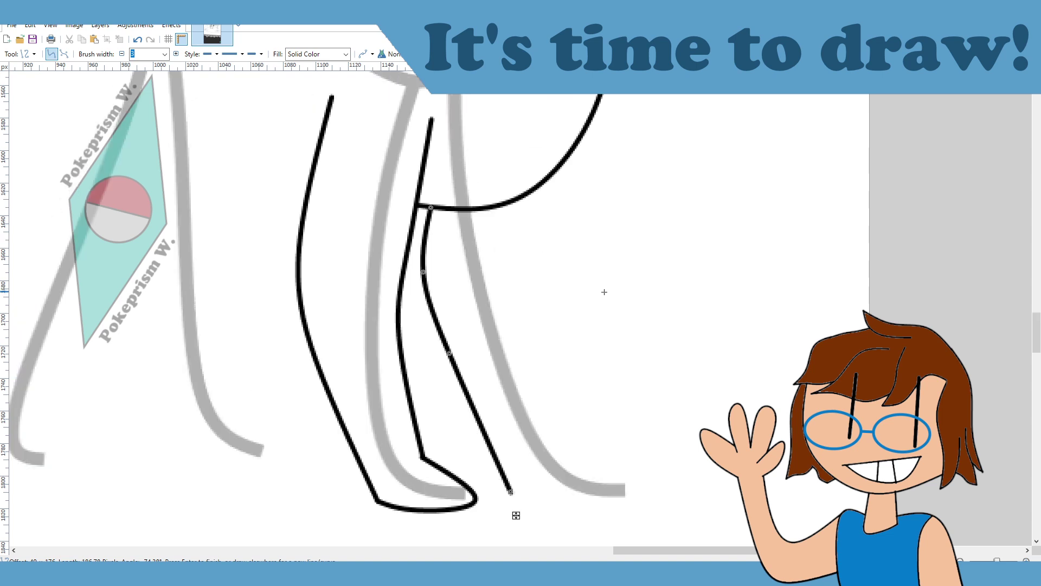
key(Return)
Step: Draw a short foot line from the lower end of the right front leg's edge, reshape it into a rounded foot, and finalize it
drag(545, 369, 511, 429)
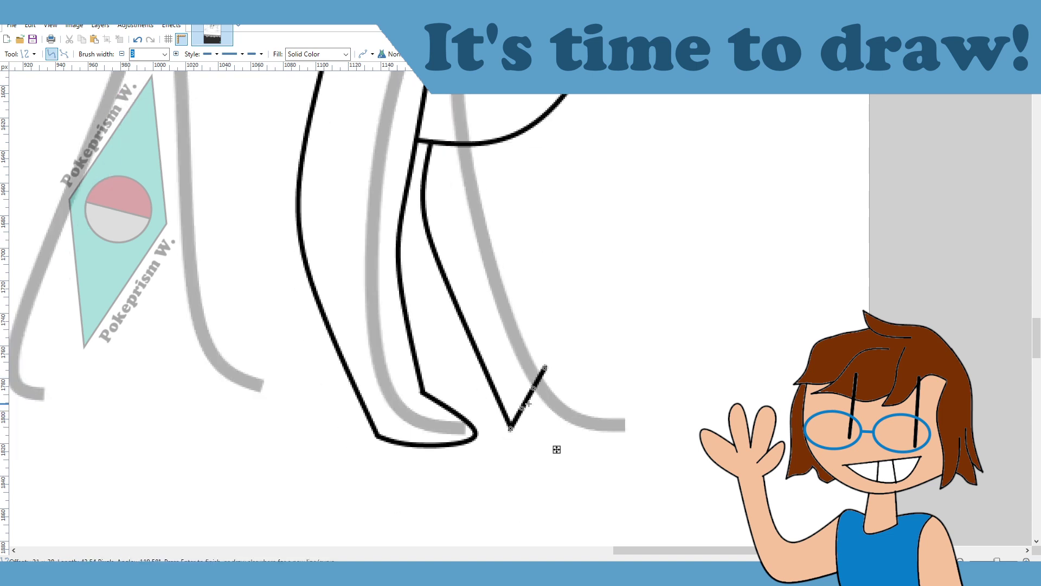
drag(534, 388, 601, 415)
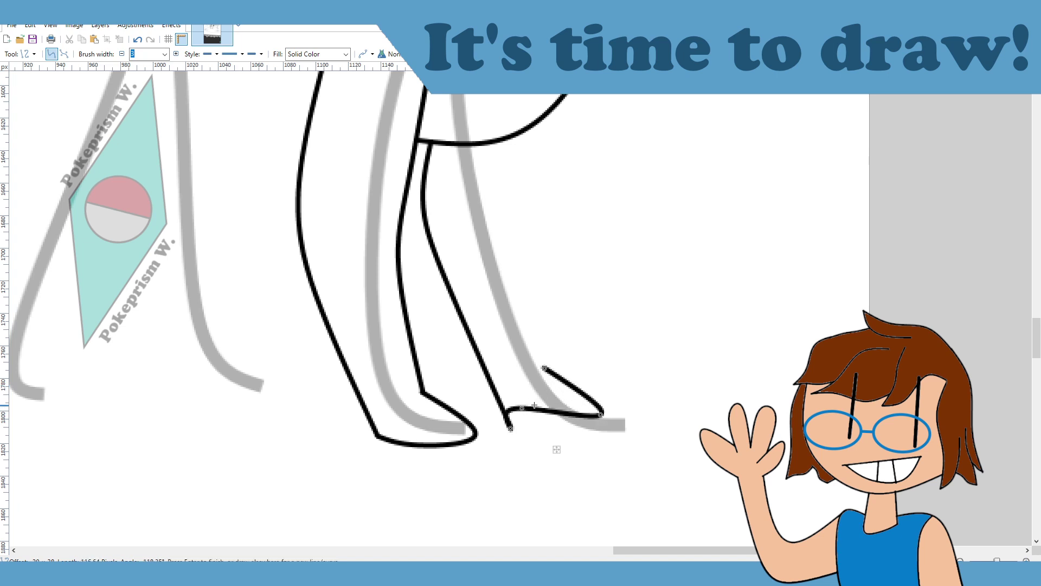
drag(525, 407, 564, 425)
drag(557, 437, 554, 429)
drag(544, 367, 545, 383)
drag(600, 415, 555, 440)
key(Return)
Step: Draw the right front leg's right edge from the chest line to the top of the foot and bend it inward
scroll(597, 340, up, 2)
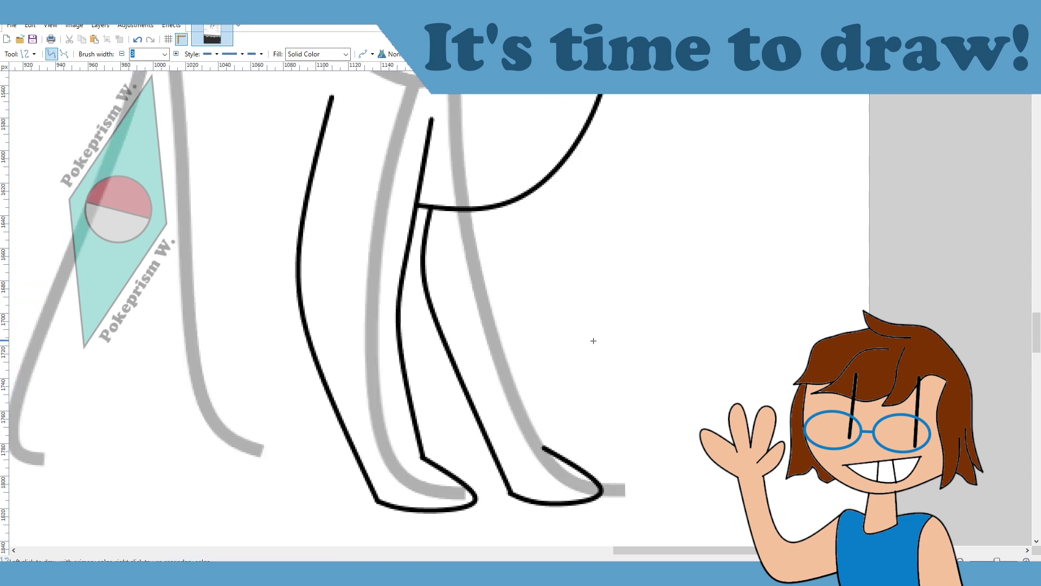
drag(542, 181, 543, 448)
drag(544, 359, 503, 324)
drag(544, 270, 509, 264)
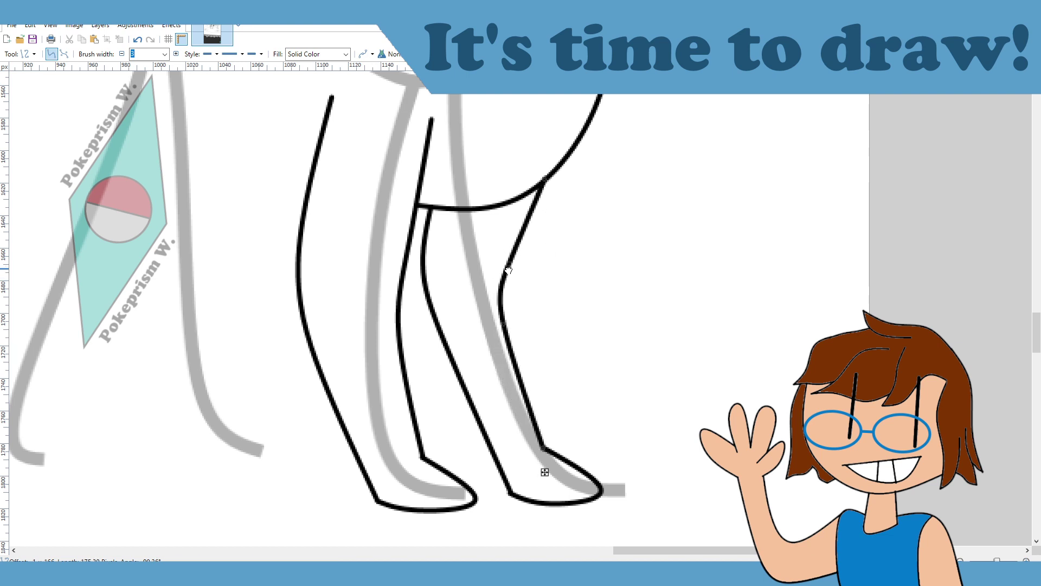
drag(503, 324, 504, 344)
drag(509, 264, 513, 277)
drag(503, 344, 517, 347)
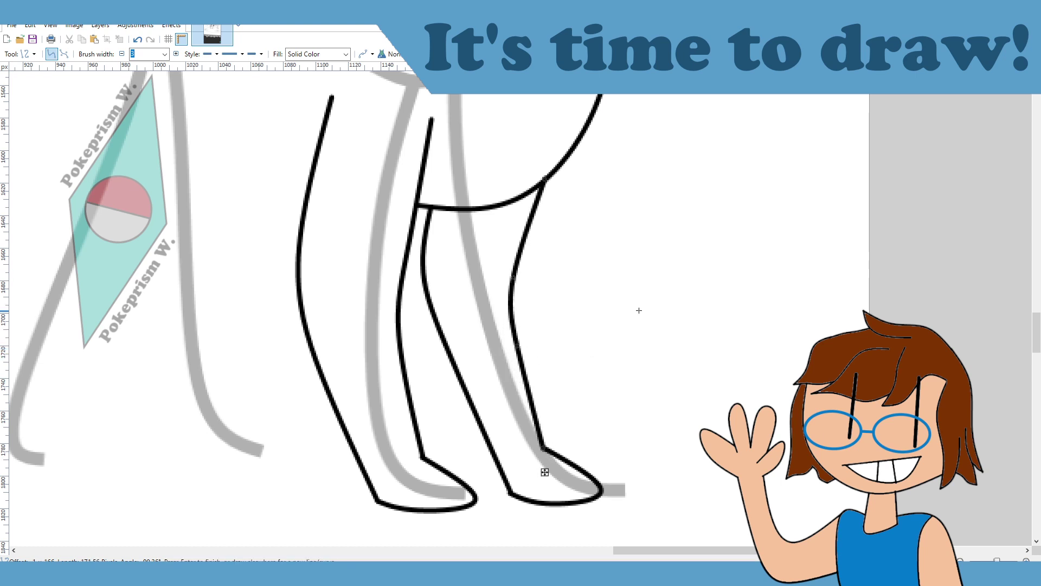
Step: Undo all the lines of the right front leg and its foot
scroll(639, 310, up, 2)
key(ctrl+z)
key(ctrl+z)
key(ctrl+z)
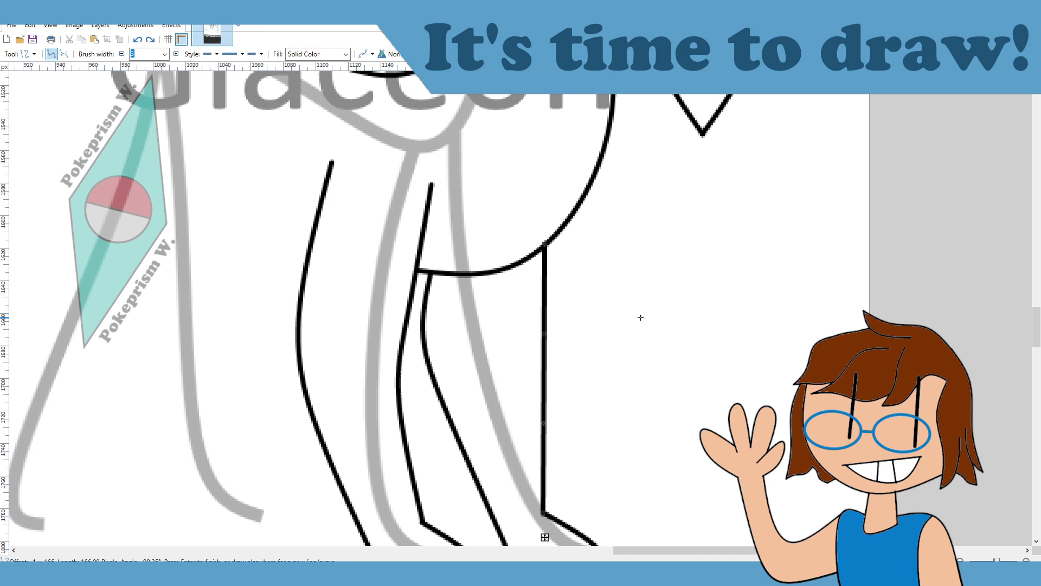
key(ctrl+z)
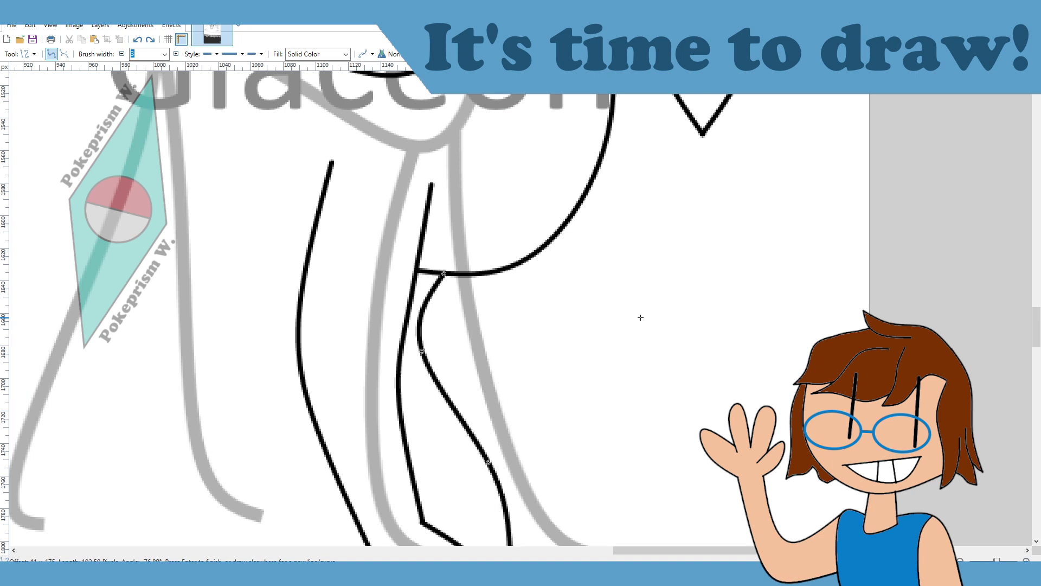
key(ctrl+z)
Step: Draw the right front leg's right edge farther right, bow it left, and reattach its upper end to the chest line
scroll(539, 279, down, 2)
scroll(542, 246, up, 3)
scroll(548, 270, down, 2)
drag(540, 185, 587, 465)
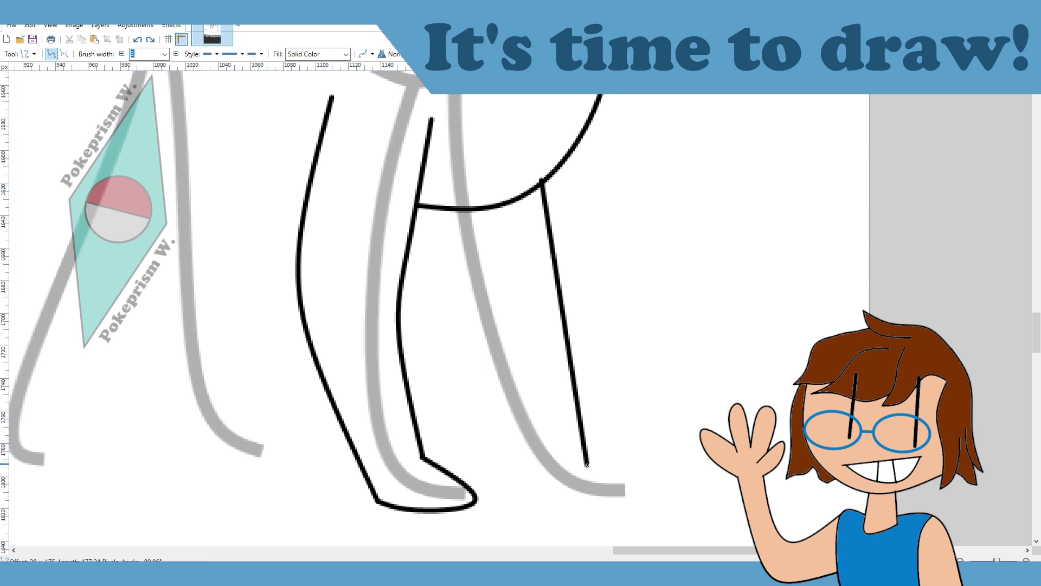
drag(572, 369, 548, 364)
drag(558, 275, 538, 277)
drag(541, 182, 563, 160)
drag(586, 460, 591, 465)
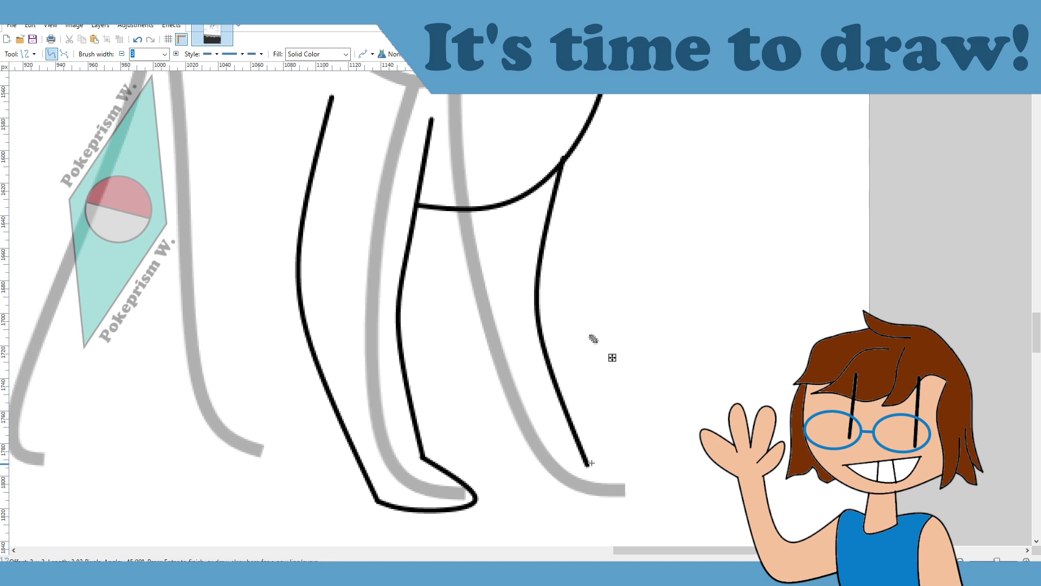
key(ctrl+z)
Step: Draw the right front foot from the lower end of the leg's right edge, reshape it into a rounded curve, and finalize it
drag(588, 465, 501, 493)
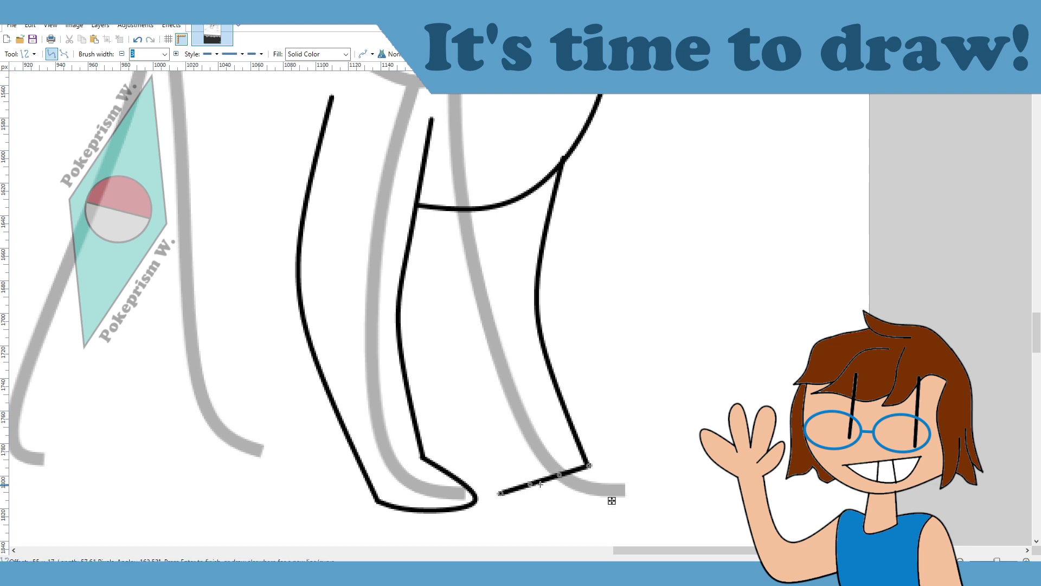
drag(559, 475, 640, 496)
drag(532, 486, 581, 509)
drag(502, 493, 519, 496)
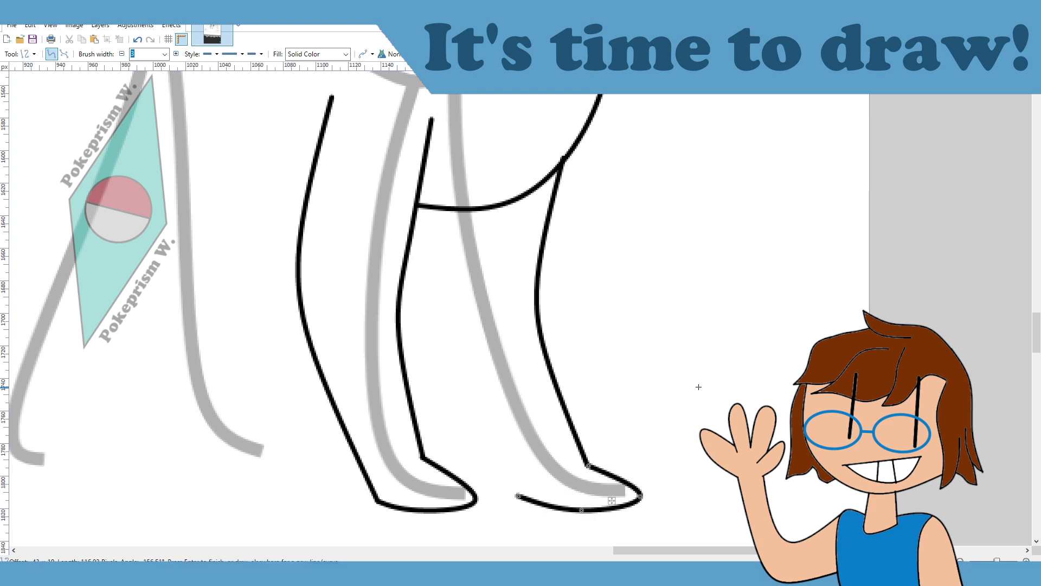
drag(589, 465, 579, 445)
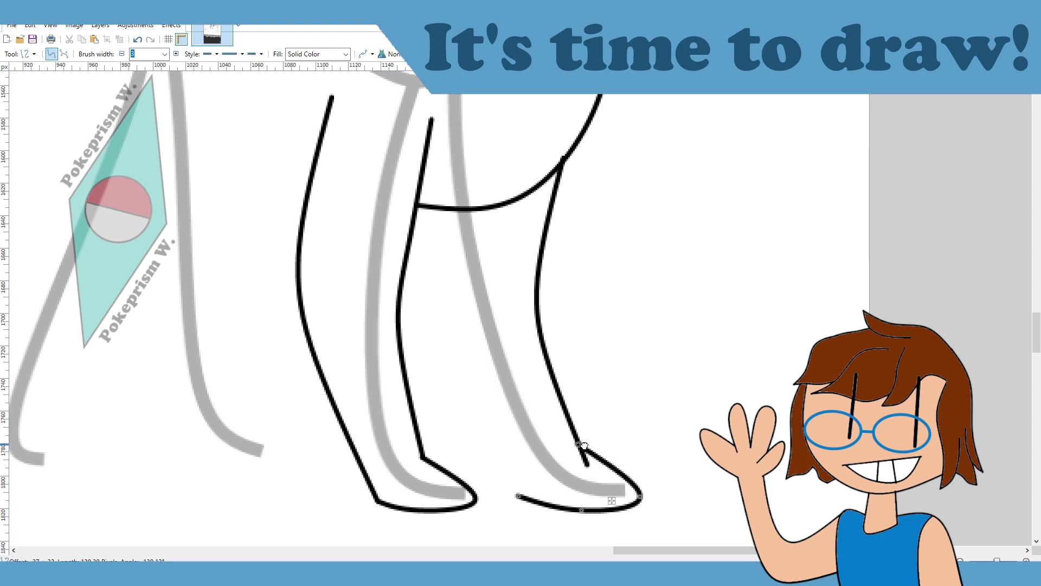
drag(640, 497, 640, 487)
drag(581, 510, 582, 505)
key(Return)
Step: Draw the right front leg's left edge from the heel to the chest line, curve it, shift its lower end right, and finalize it
drag(519, 496, 468, 210)
drag(500, 402, 470, 409)
drag(485, 306, 451, 288)
drag(468, 210, 449, 211)
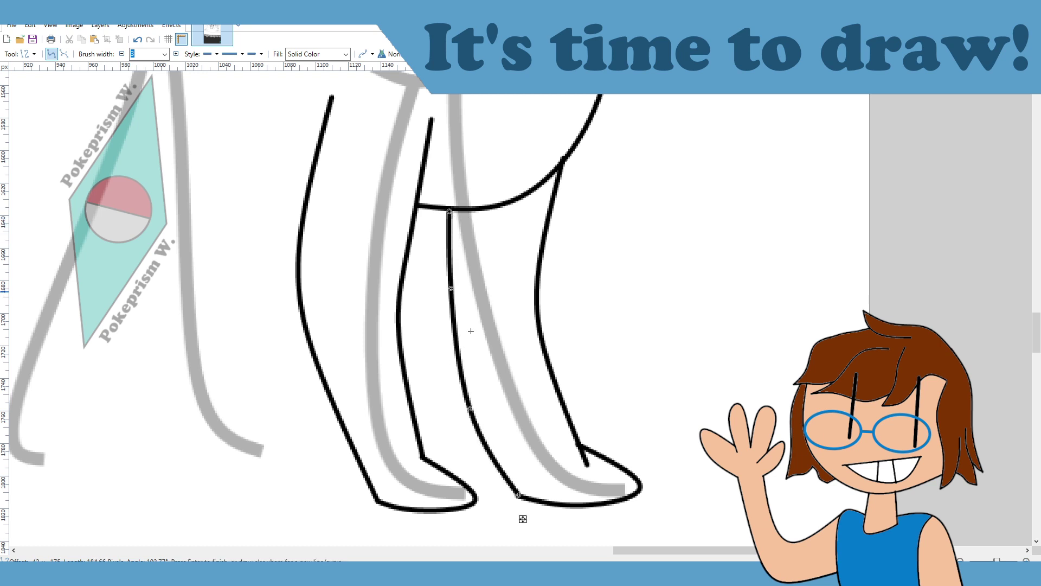
drag(470, 408, 481, 407)
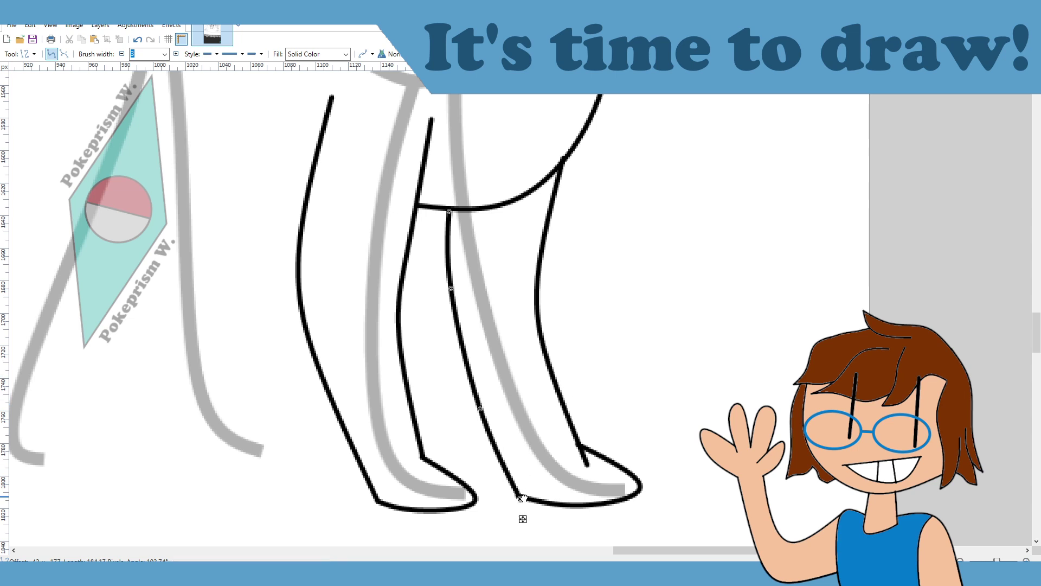
drag(519, 495, 540, 498)
drag(481, 407, 497, 400)
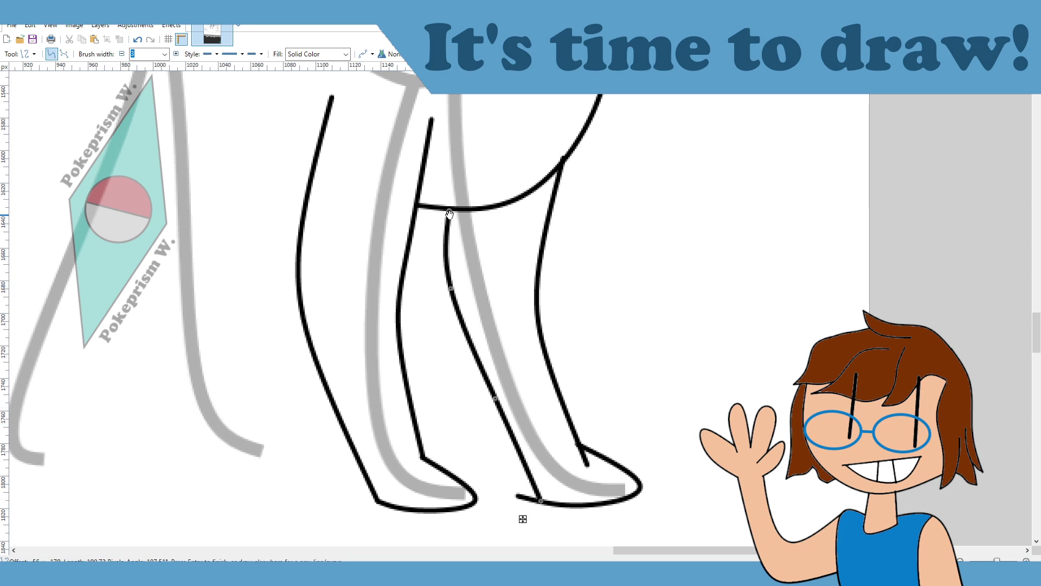
key(Return)
Step: Erase the stray line ends at the heel and ankle of the right front foot
key(k)
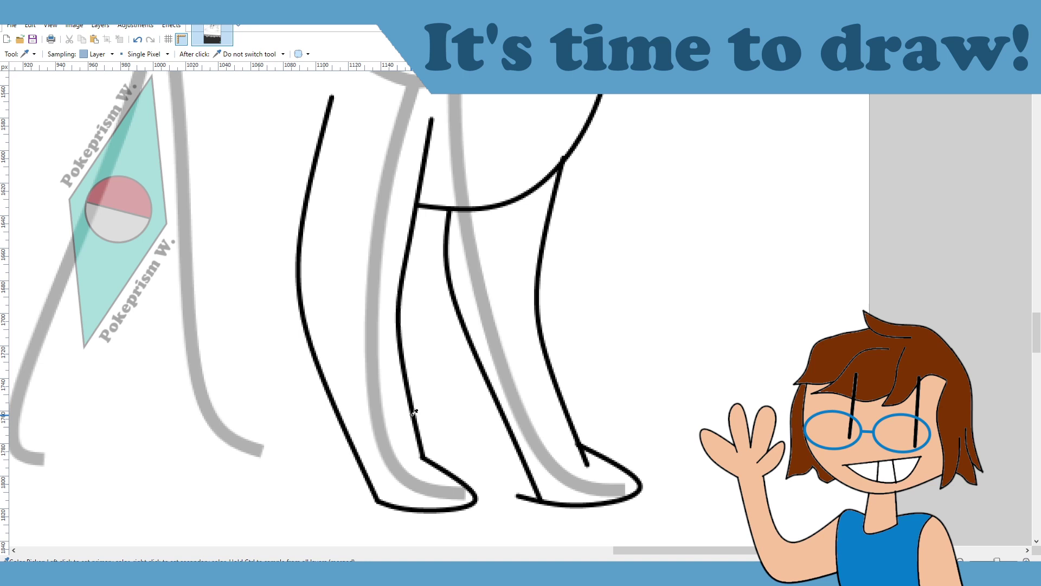
key(e)
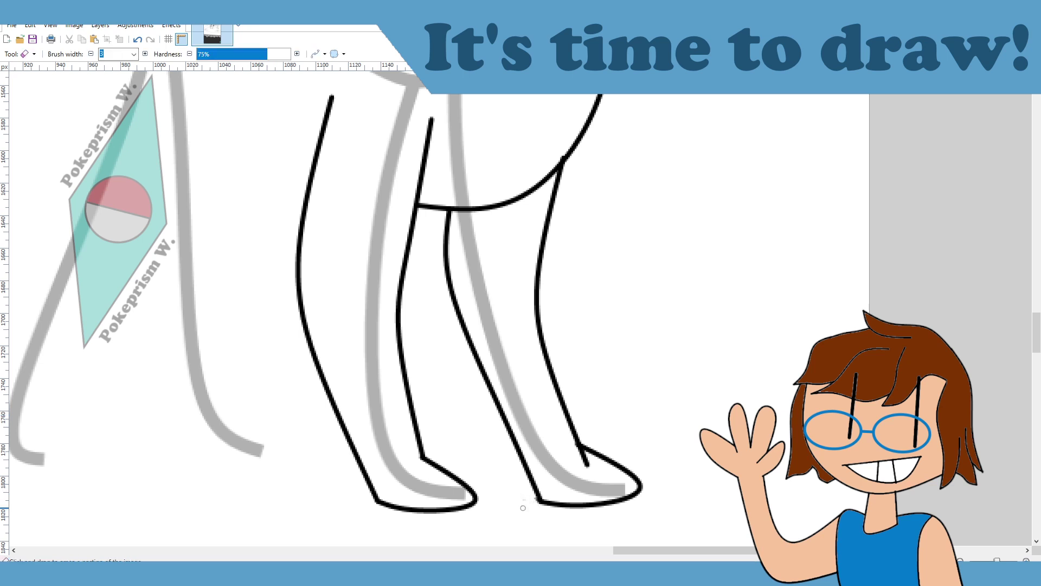
drag(596, 472, 583, 455)
Step: Erase the upper end of the back line just below the chin
scroll(547, 458, up, 6)
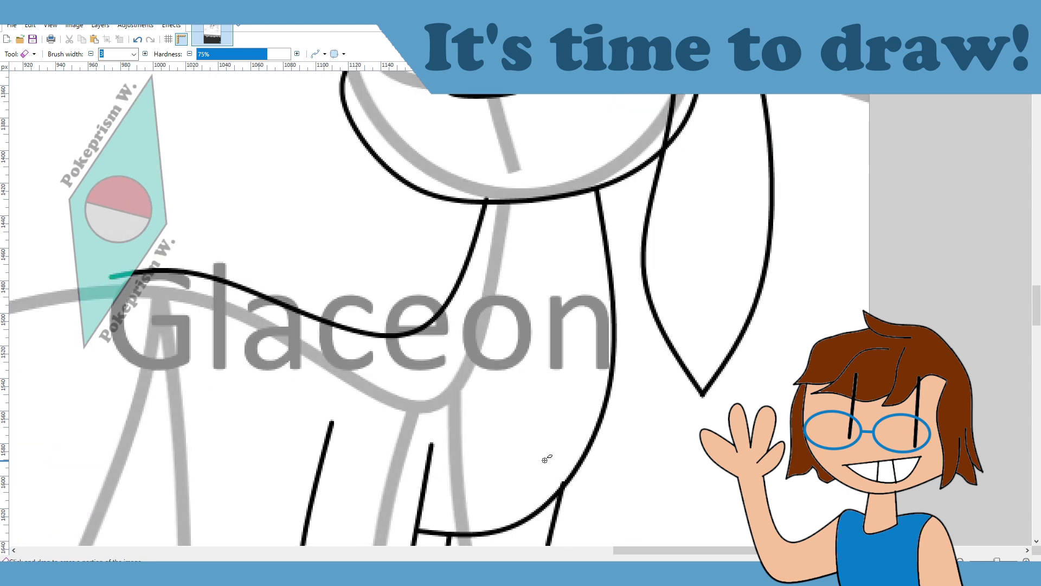
scroll(510, 437, up, 2)
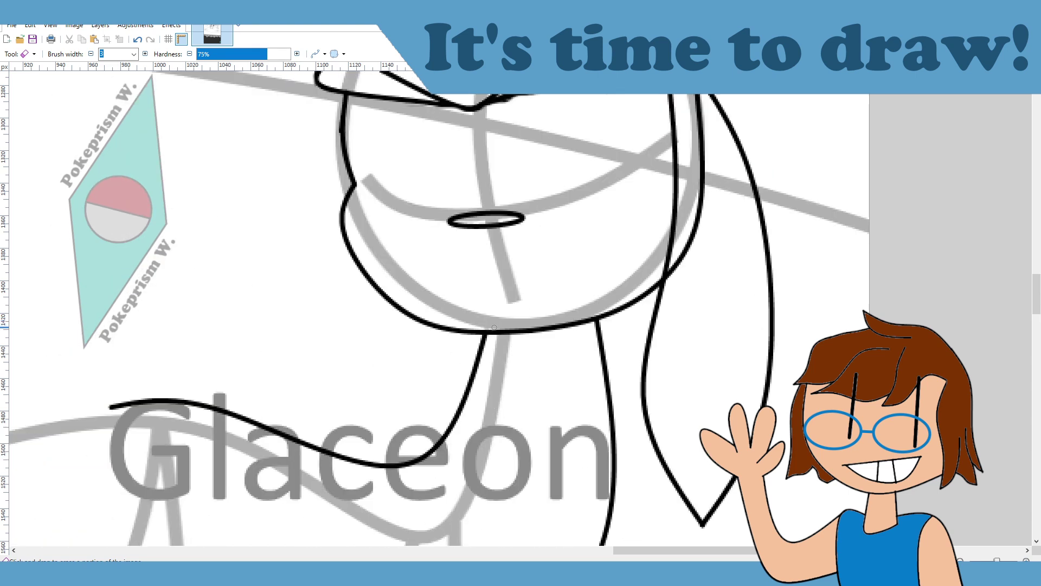
drag(488, 339, 480, 354)
scroll(304, 402, down, 2)
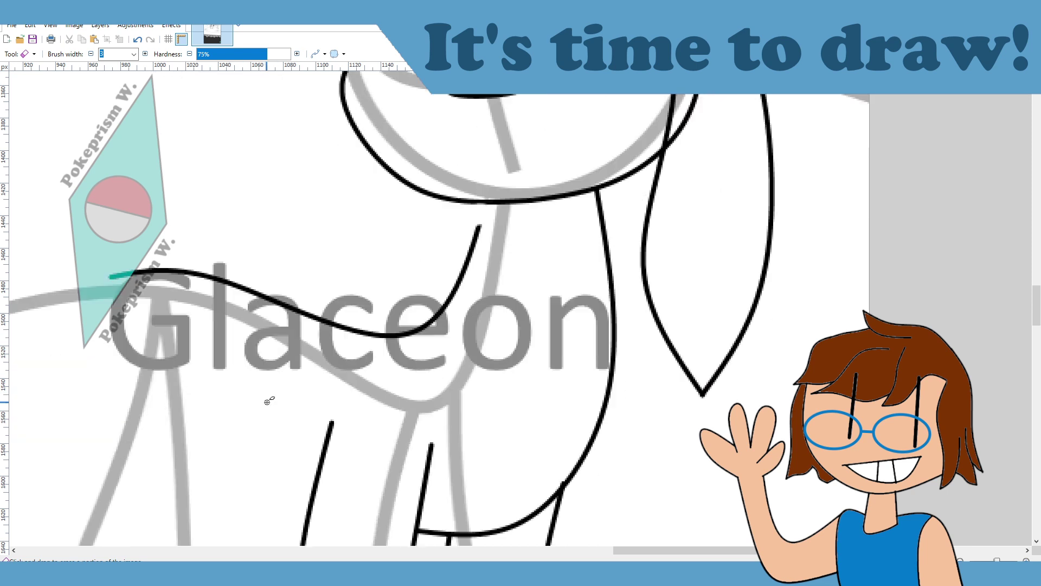
Step: Select the back line with a freehand selection, move it up until it meets the chin, and deselect it
scroll(268, 400, up, 1)
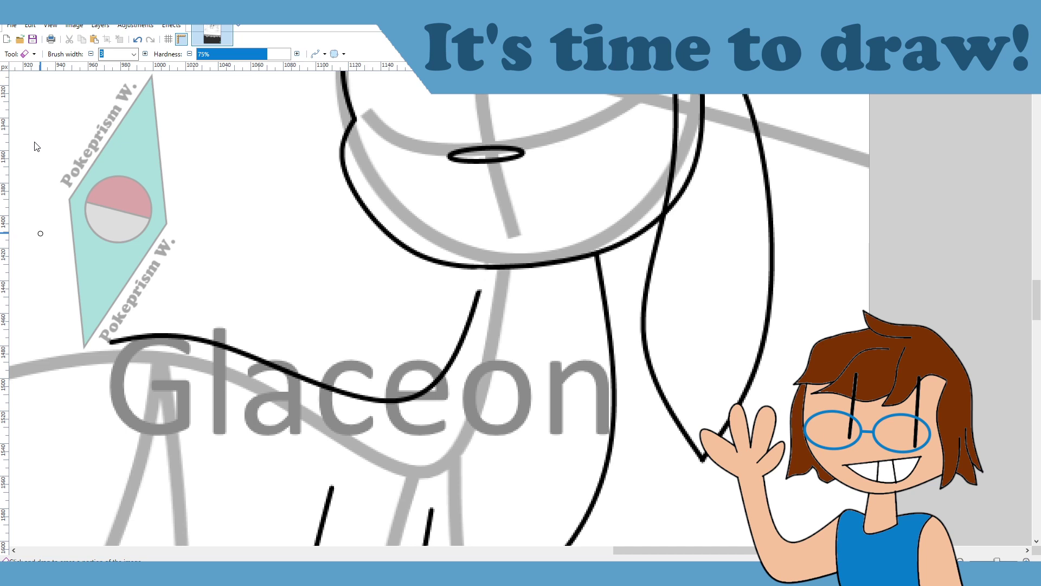
click(18, 112)
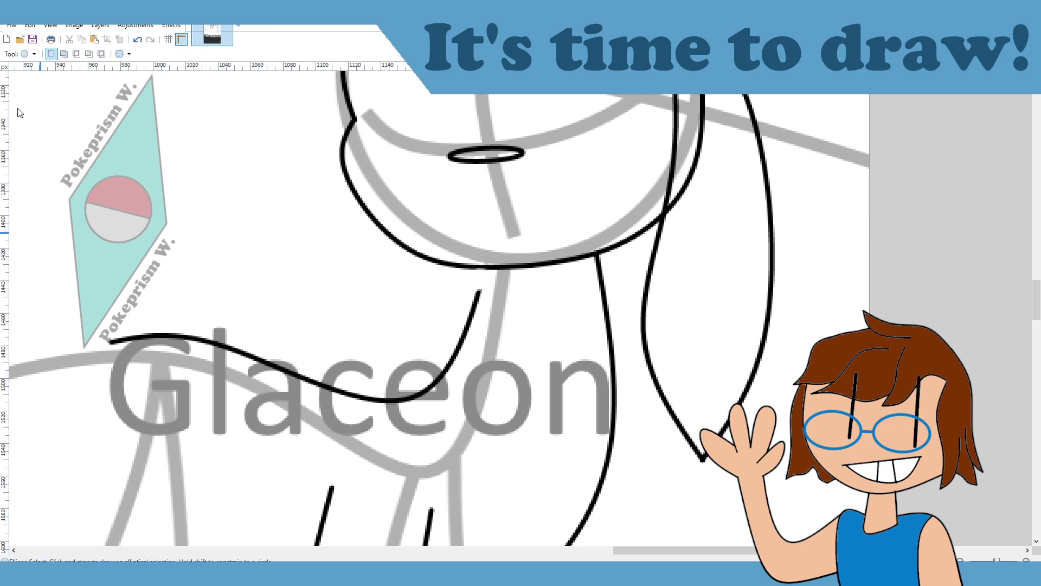
mouse_move(94, 324)
mouse_down()
mouse_move(191, 299)
mouse_move(479, 292)
mouse_move(488, 309)
mouse_move(492, 380)
mouse_move(323, 464)
mouse_move(212, 428)
mouse_move(149, 376)
mouse_up()
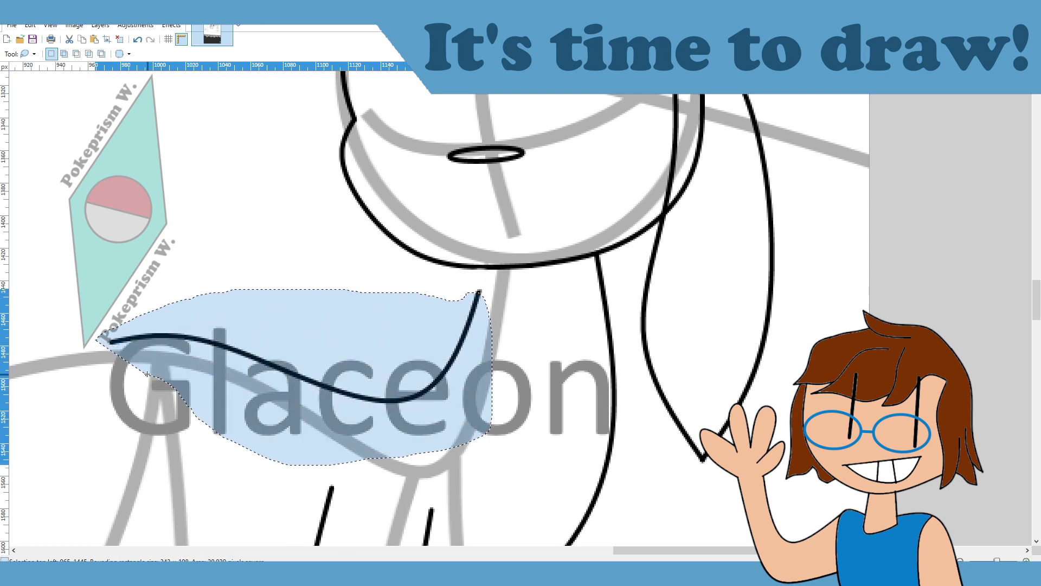
key(m)
key(ctrl+d)
drag(514, 473, 514, 450)
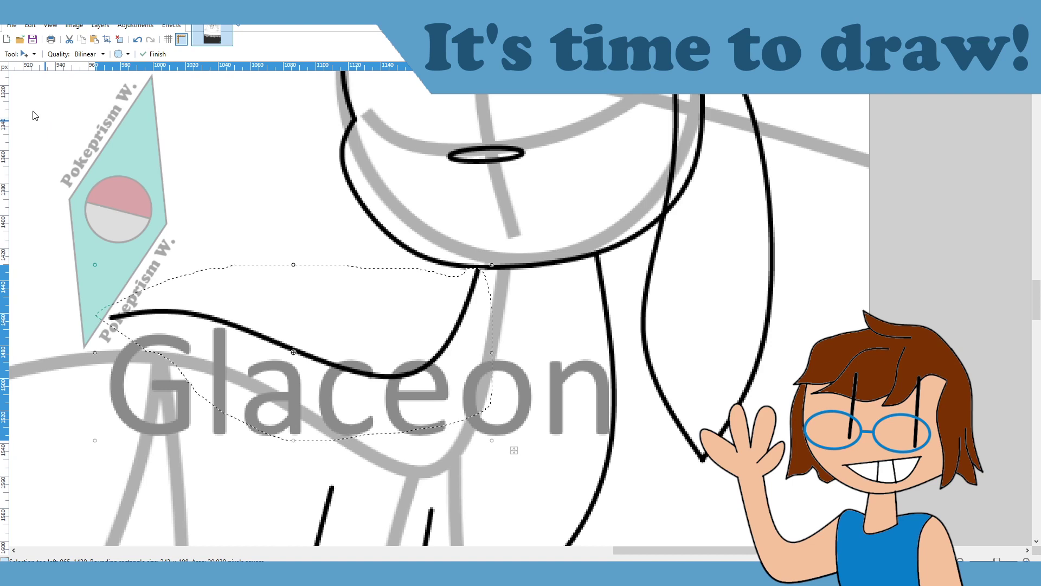
click(35, 107)
click(203, 160)
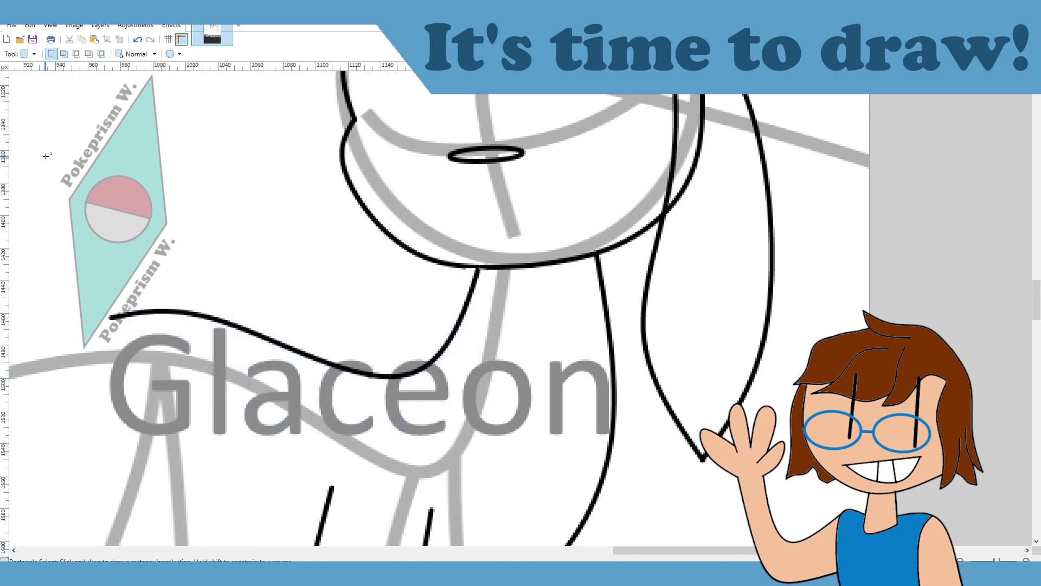
Step: Retouch the chin outline with the Paintbrush where the back line joins it
key(b)
drag(487, 268, 458, 266)
scroll(522, 377, up, 2)
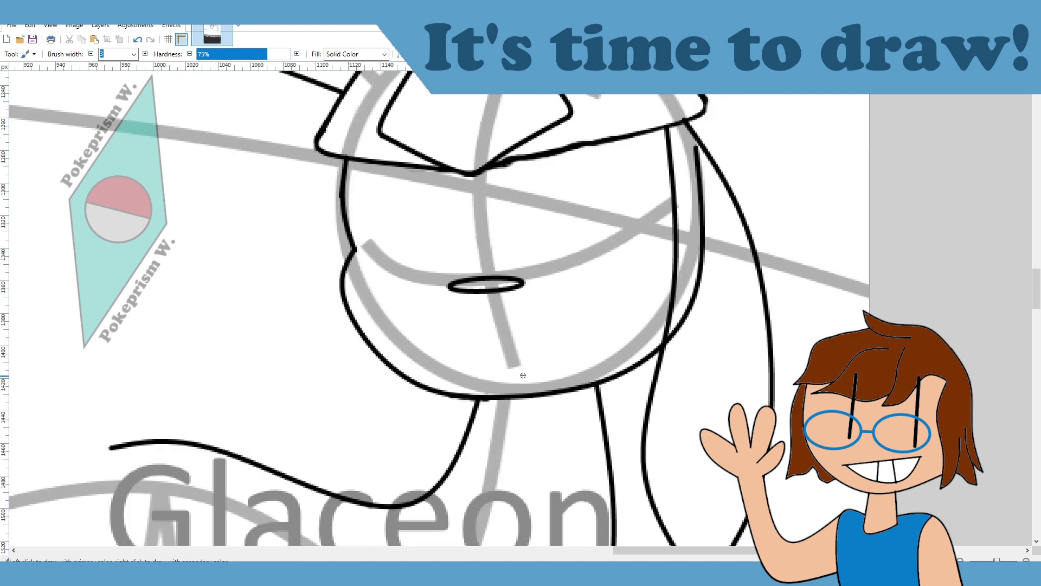
scroll(529, 345, down, 2)
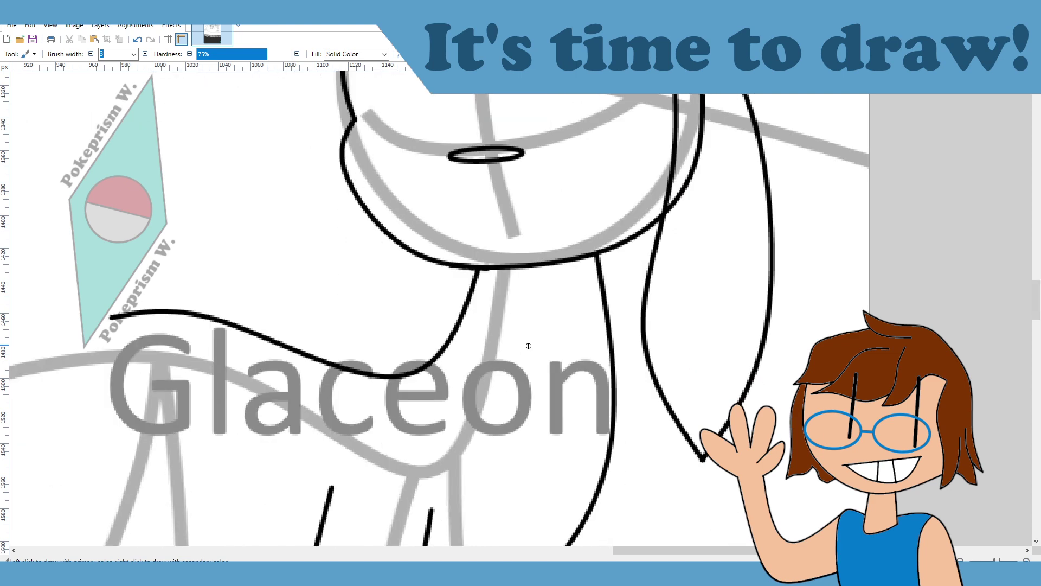
scroll(528, 346, down, 3)
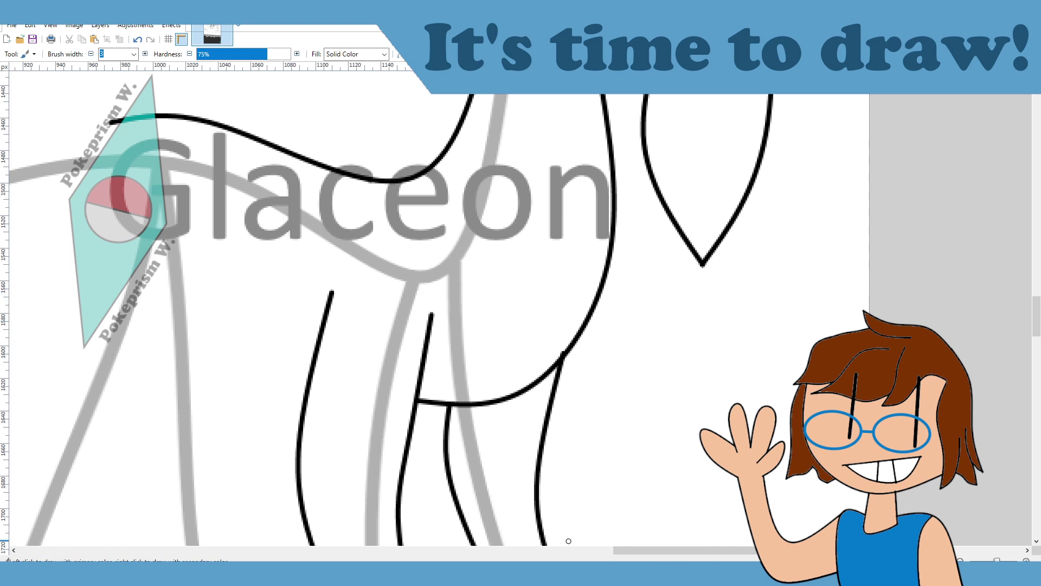
scroll(646, 548, left, 5)
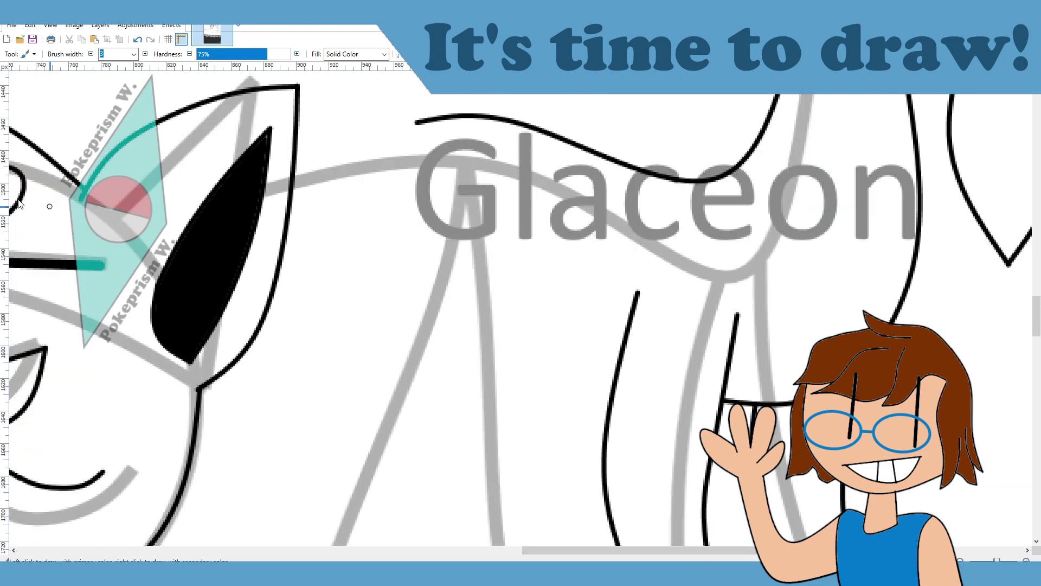
Step: Try a black curved line along the front of the sketched hind leg's lower part, bending into the foot
key(o)
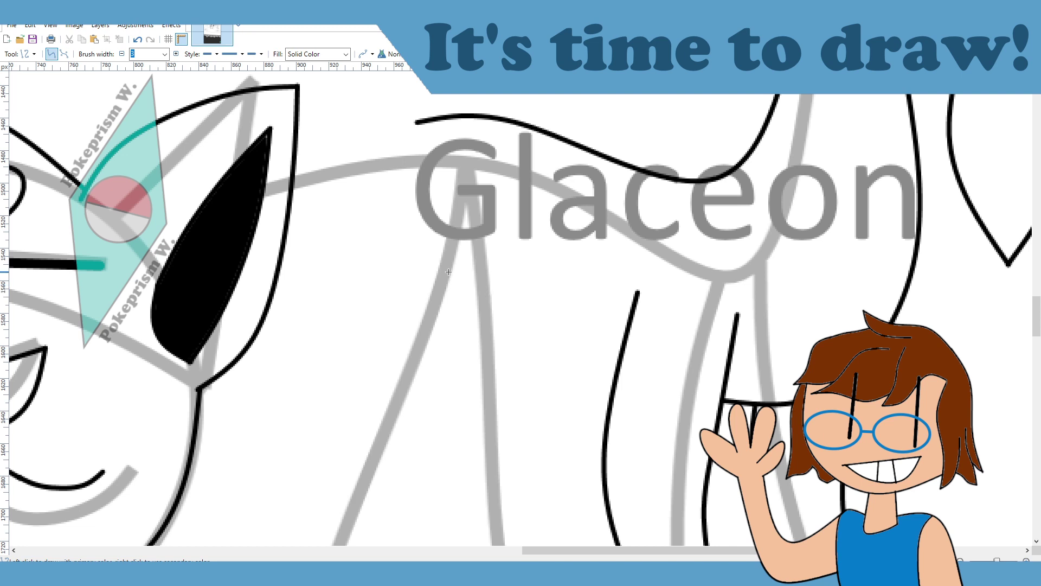
scroll(417, 155, down, 3)
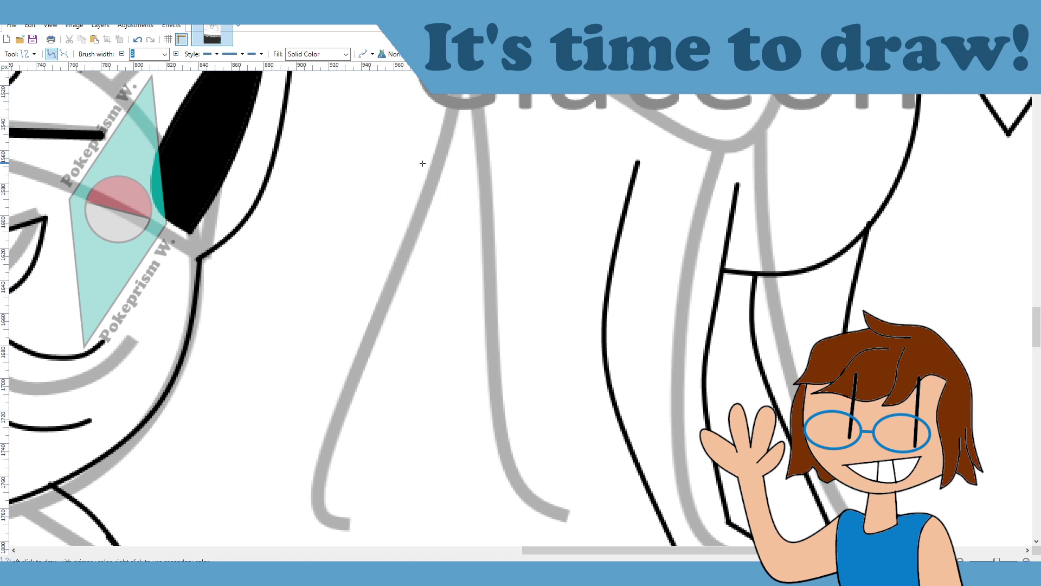
scroll(410, 129, up, 3)
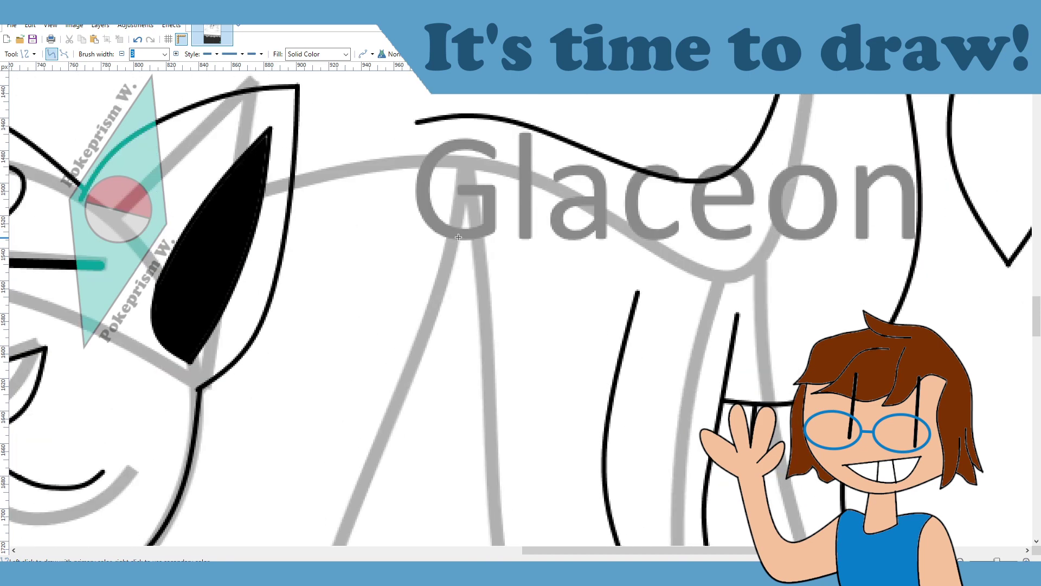
scroll(445, 218, down, 4)
scroll(428, 217, up, 2)
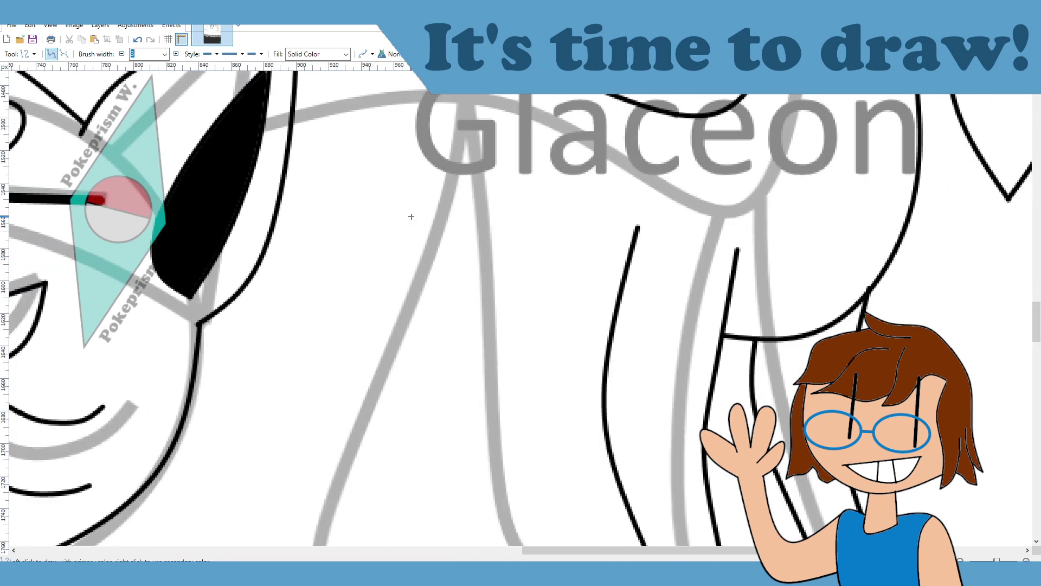
scroll(407, 182, down, 3)
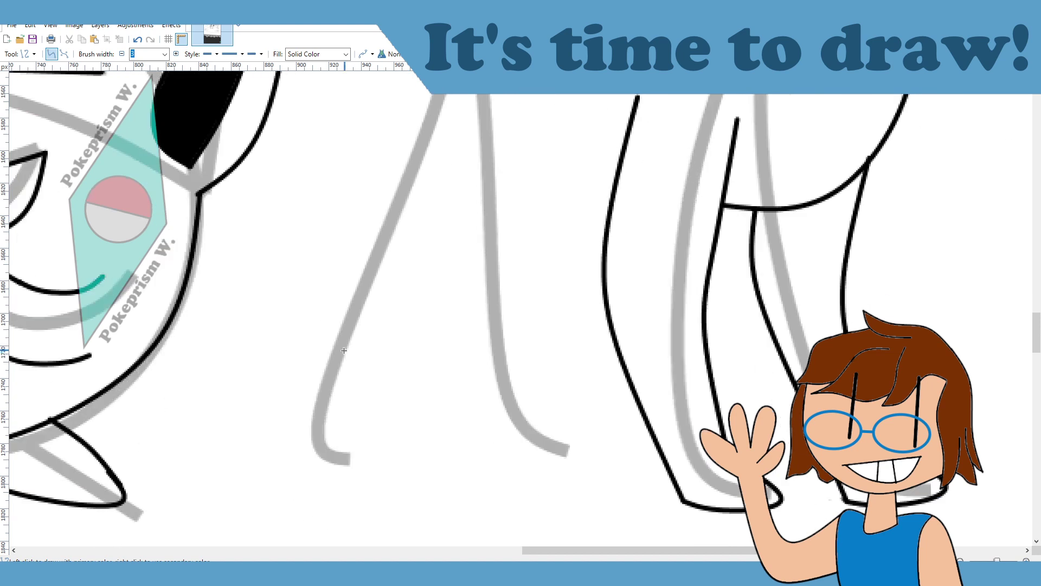
drag(335, 233, 346, 473)
drag(341, 387, 323, 435)
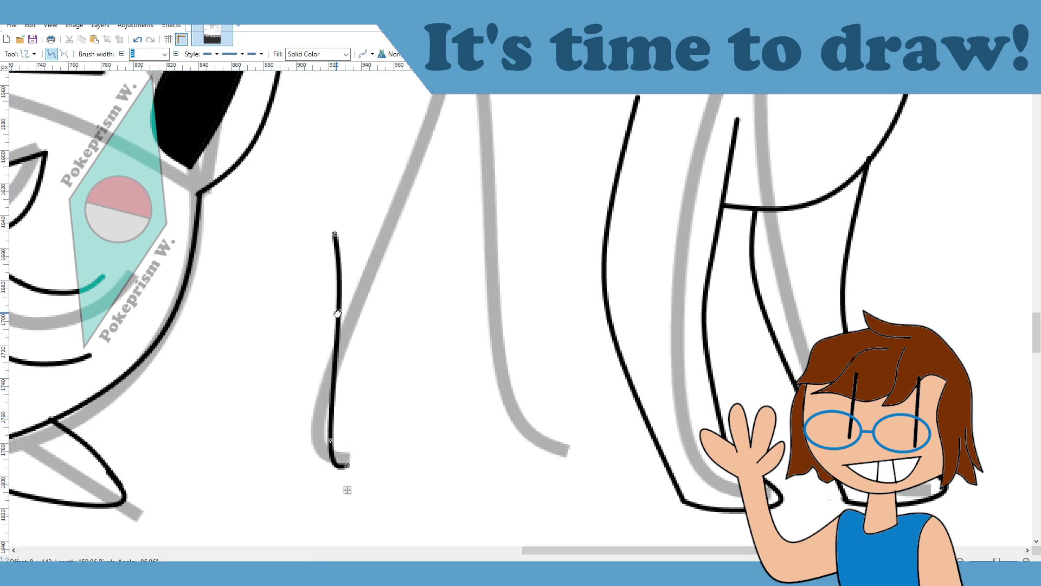
drag(338, 312, 324, 312)
mouse_move(334, 235)
mouse_down()
mouse_move(316, 235)
mouse_move(334, 238)
mouse_up()
drag(347, 466, 350, 472)
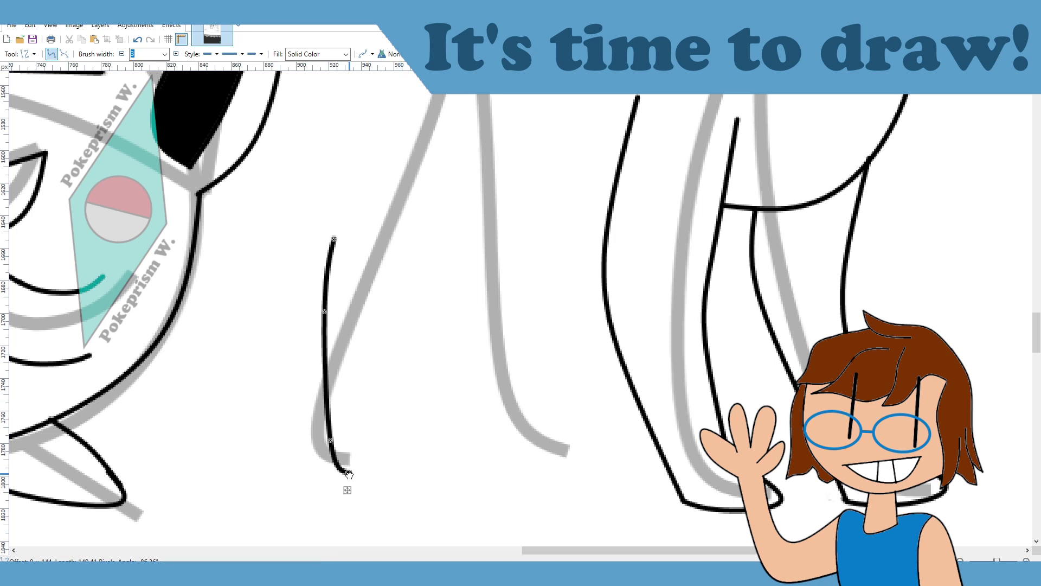
key(Return)
scroll(452, 390, up, 3)
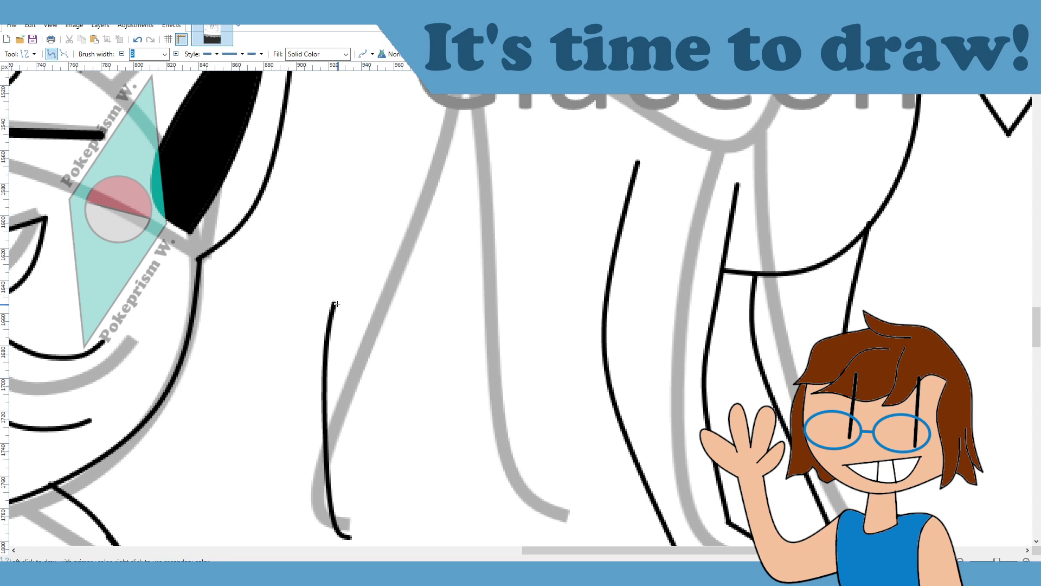
key(ctrl+z)
scroll(565, 289, up, 9)
mouse_move(543, 278)
mouse_down()
mouse_move(537, 320)
mouse_move(408, 440)
mouse_move(421, 436)
mouse_up()
key(ctrl+z)
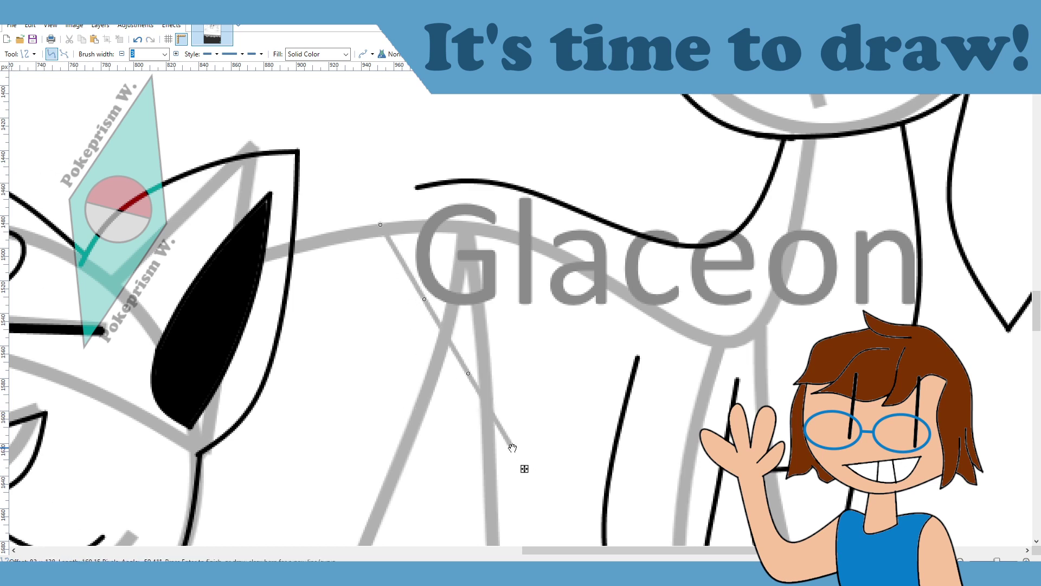
Step: Place a gray ellipse outline over the top of the sketched hind leg, tilted about 14°, with its upper end stretched to the sketched back line
key(o)
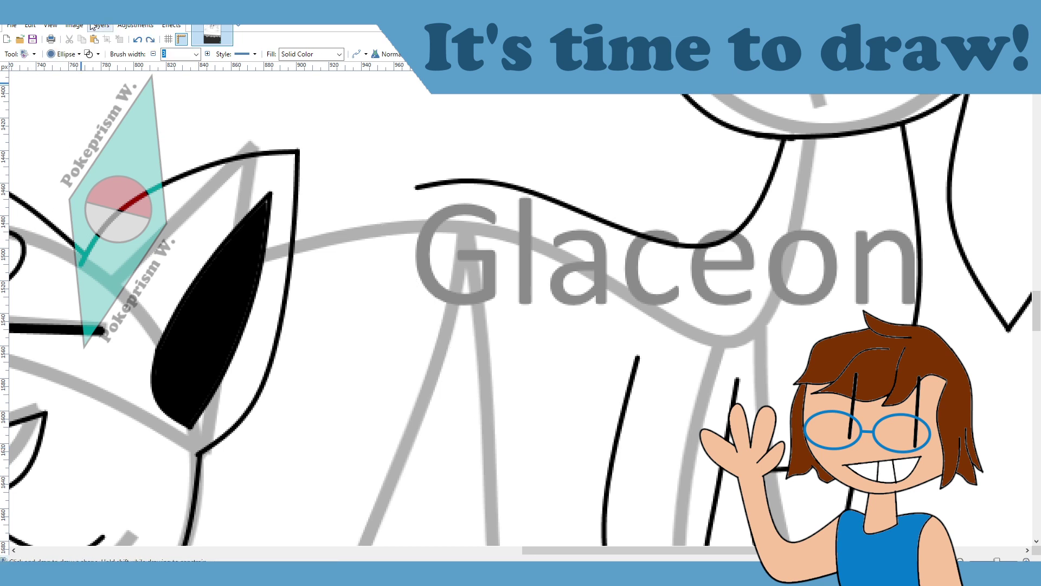
drag(368, 239, 513, 506)
drag(537, 353, 540, 374)
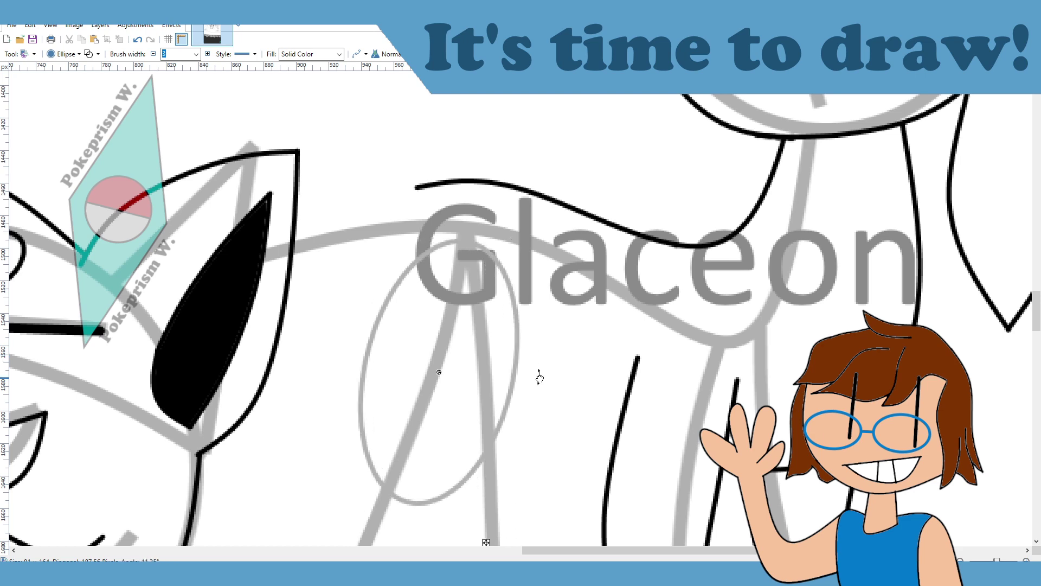
scroll(571, 402, down, 1)
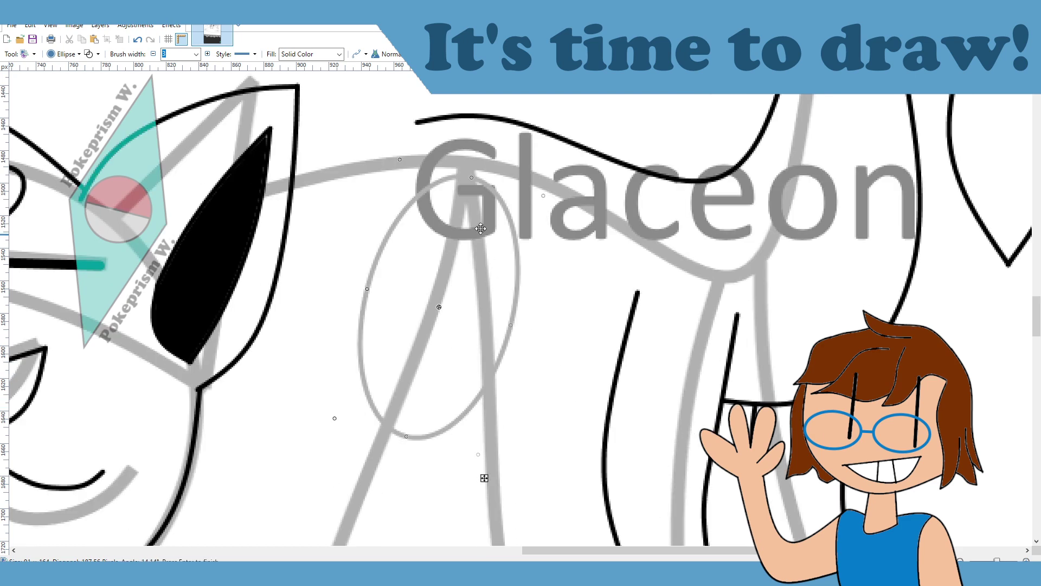
drag(472, 179, 475, 164)
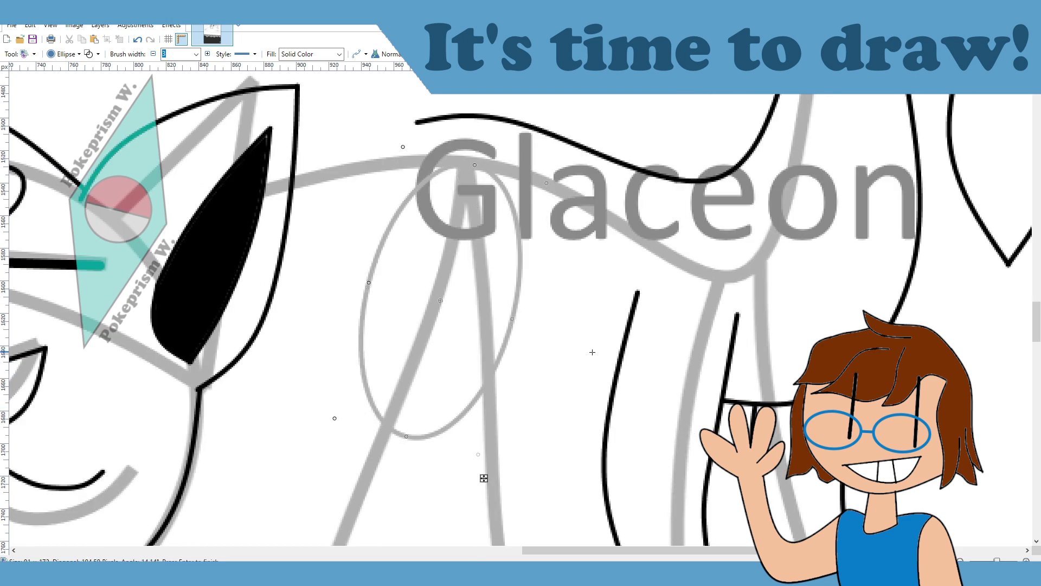
Step: Shift the grey guide ellipse slightly right over the upper leg sketch lines and finalize it
scroll(574, 337, down, 2)
scroll(561, 308, up, 1)
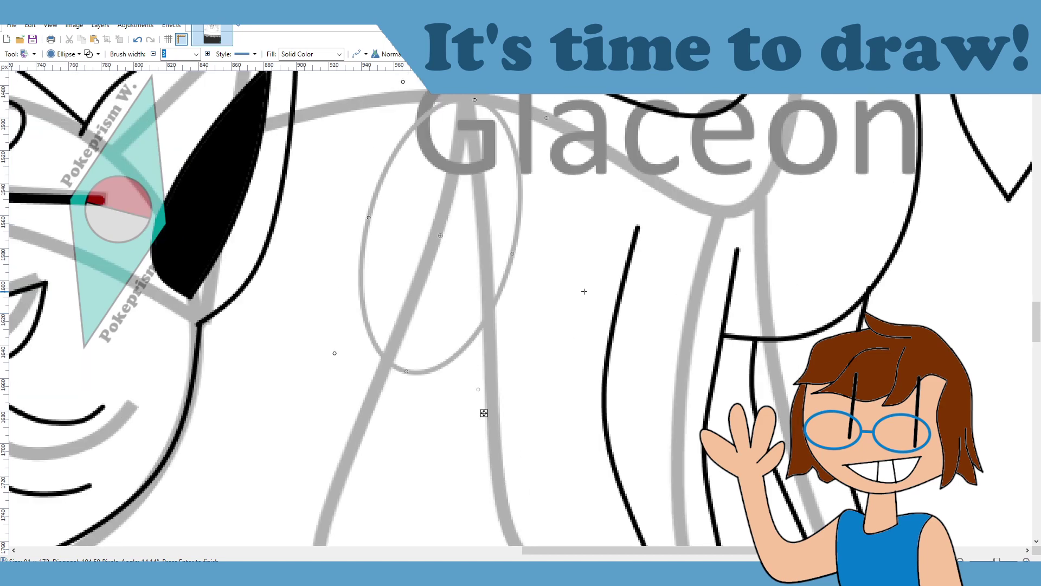
scroll(597, 307, down, 3)
scroll(589, 304, up, 3)
drag(440, 297, 458, 296)
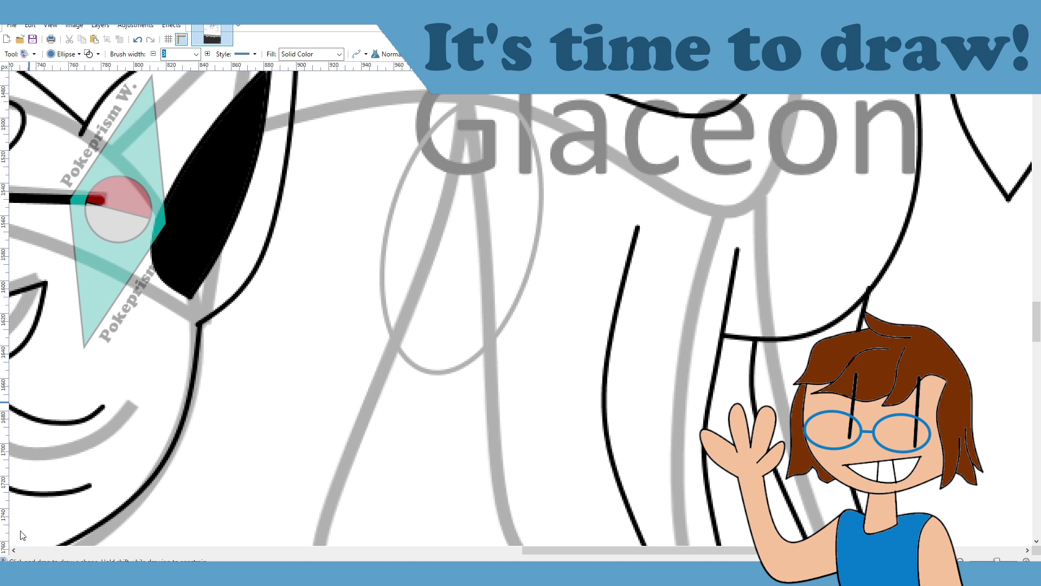
Step: Draw a black curve with the Line/Curve tool along the grey ellipse's lower right side, ending at the sketched leg line
drag(550, 188, 418, 360)
key(ctrl+z)
key(o)
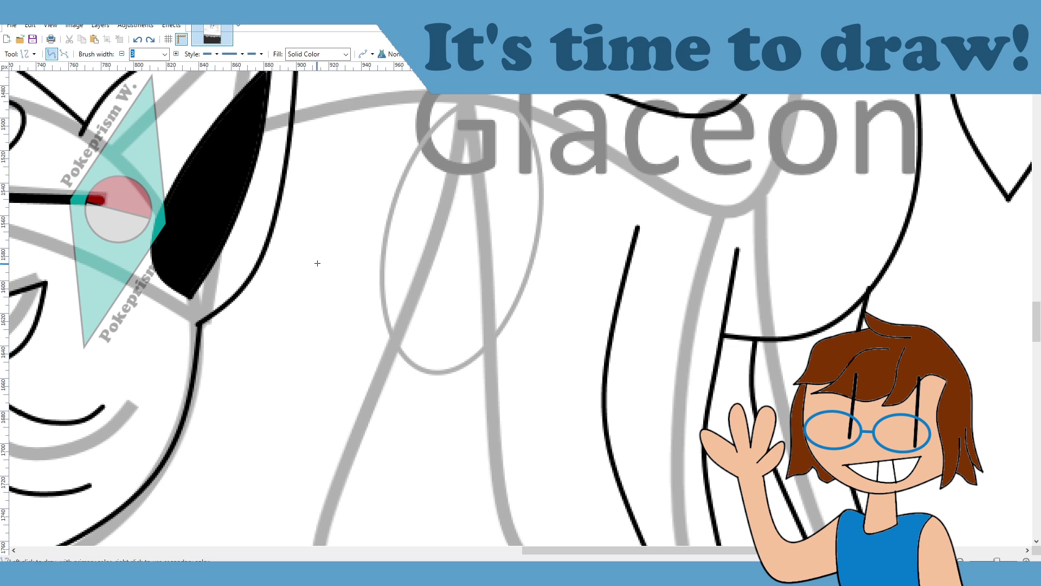
drag(560, 194, 378, 411)
key(Return)
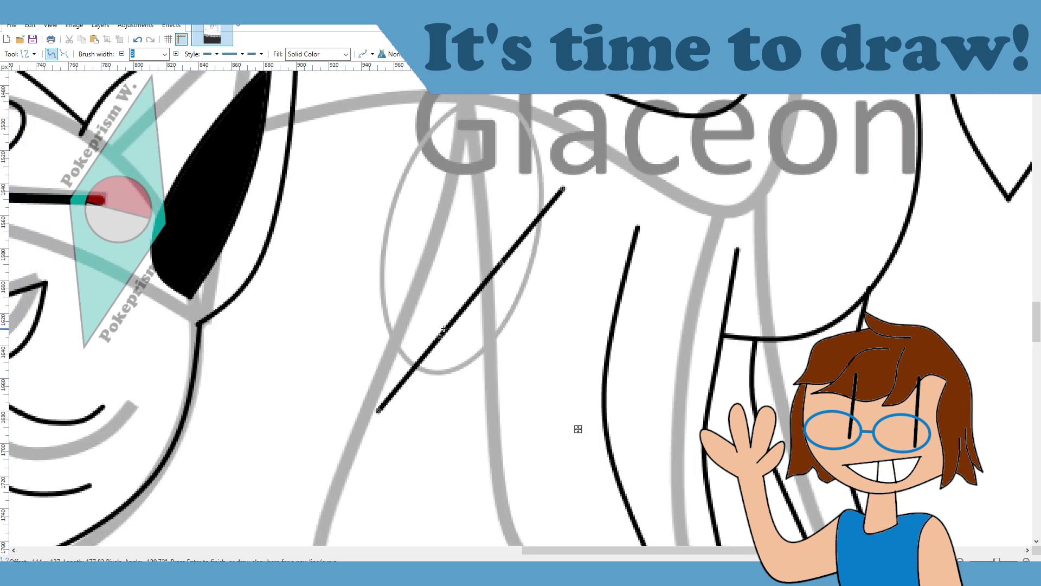
drag(444, 330, 525, 296)
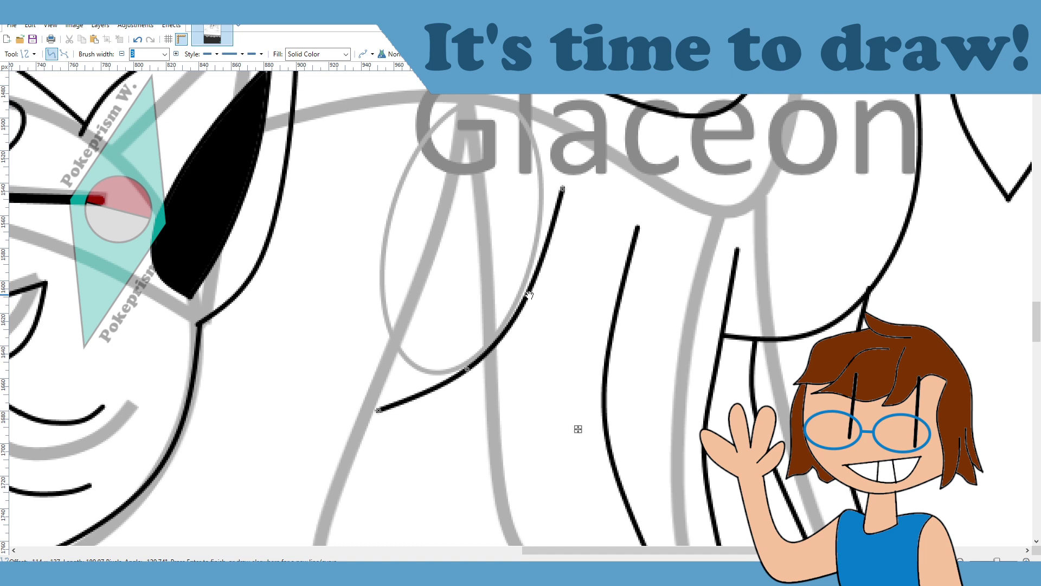
click(528, 294)
drag(527, 294, 533, 280)
drag(532, 187, 550, 195)
scroll(466, 421, down, 3)
key(Return)
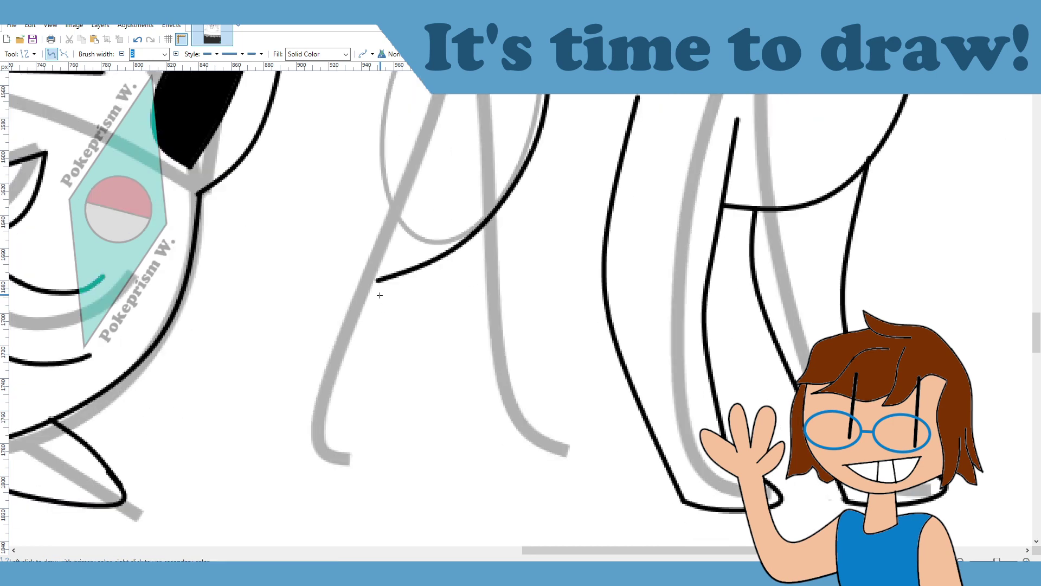
Step: Draw the right edge of the lower leg as a curve from the thigh curve's lower end down to the paw
drag(378, 280, 369, 436)
drag(372, 384, 343, 410)
drag(375, 332, 354, 339)
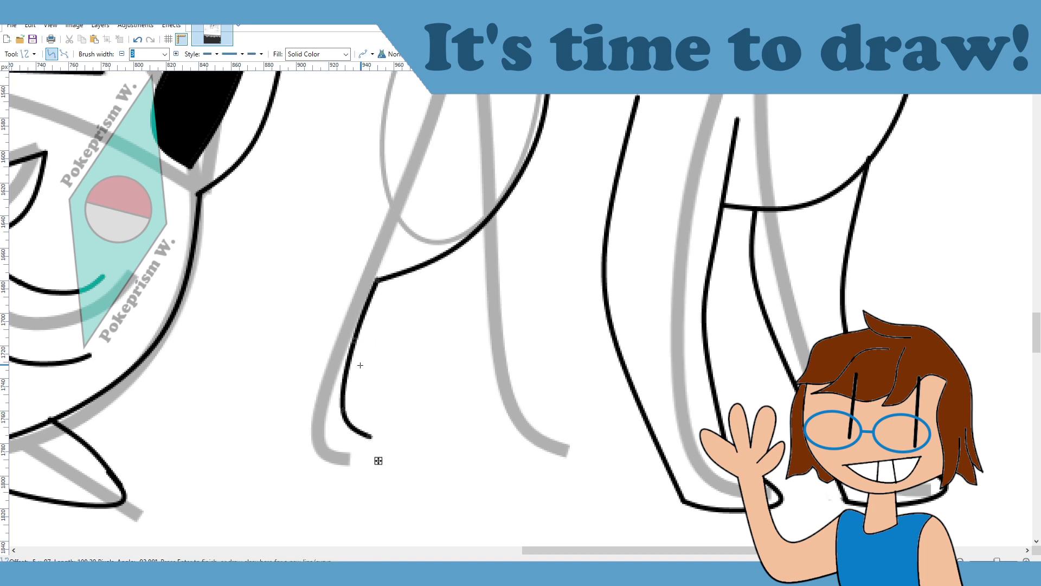
mouse_move(373, 435)
mouse_down()
mouse_move(353, 432)
mouse_move(368, 432)
mouse_up()
key(Return)
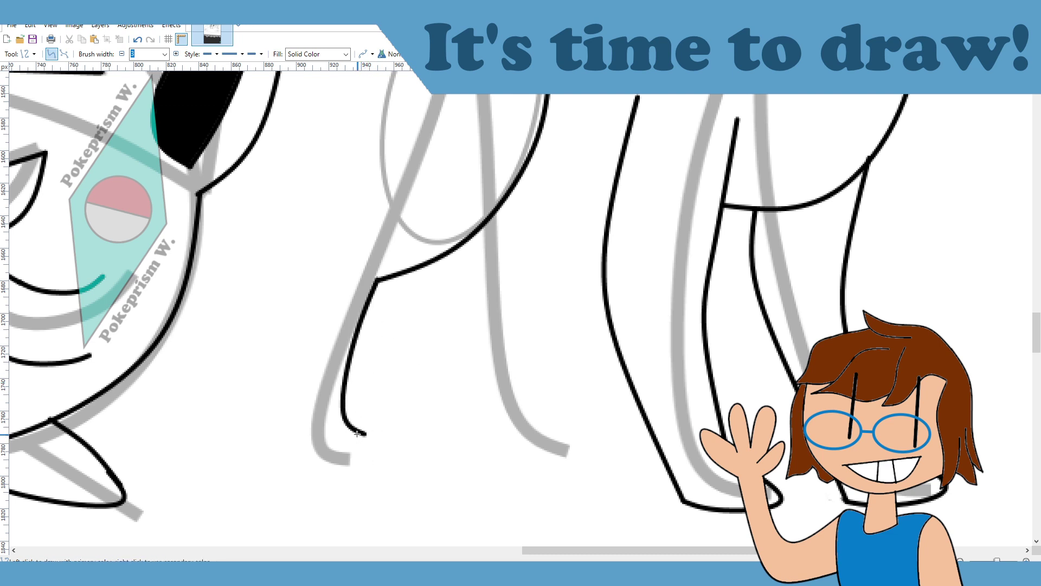
Step: Draw a rounded paw outline that curves from the lower leg's end around the toe and back along the sole
mouse_move(364, 434)
mouse_down()
mouse_move(292, 458)
mouse_move(411, 464)
mouse_up()
drag(317, 451, 351, 473)
drag(415, 465, 396, 464)
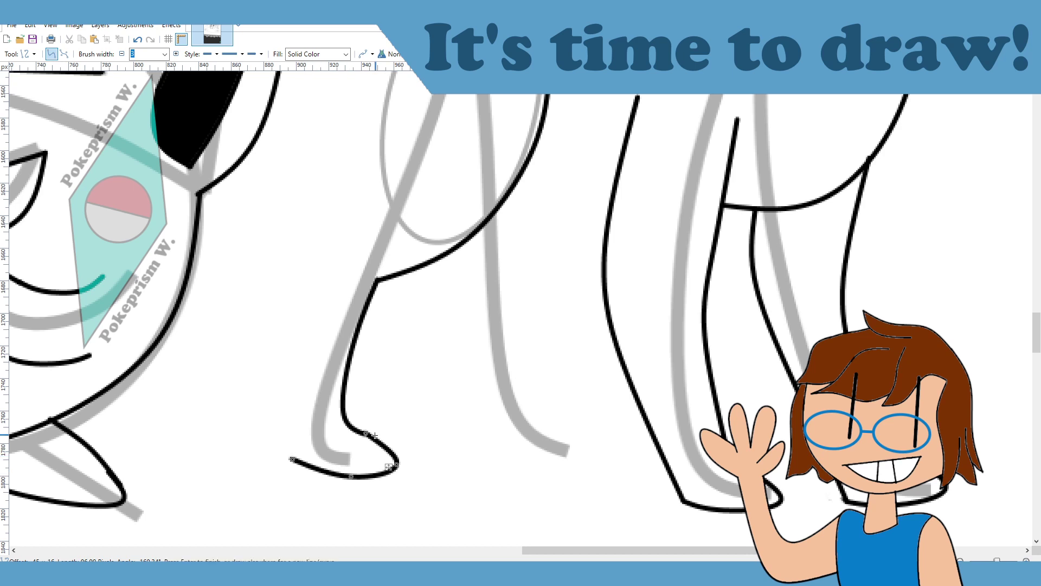
drag(397, 465, 378, 479)
drag(292, 459, 315, 473)
Step: Try to draw the upper leg's left edge as a curve from beside the ellipse's top, then remove it
scroll(391, 424, up, 3)
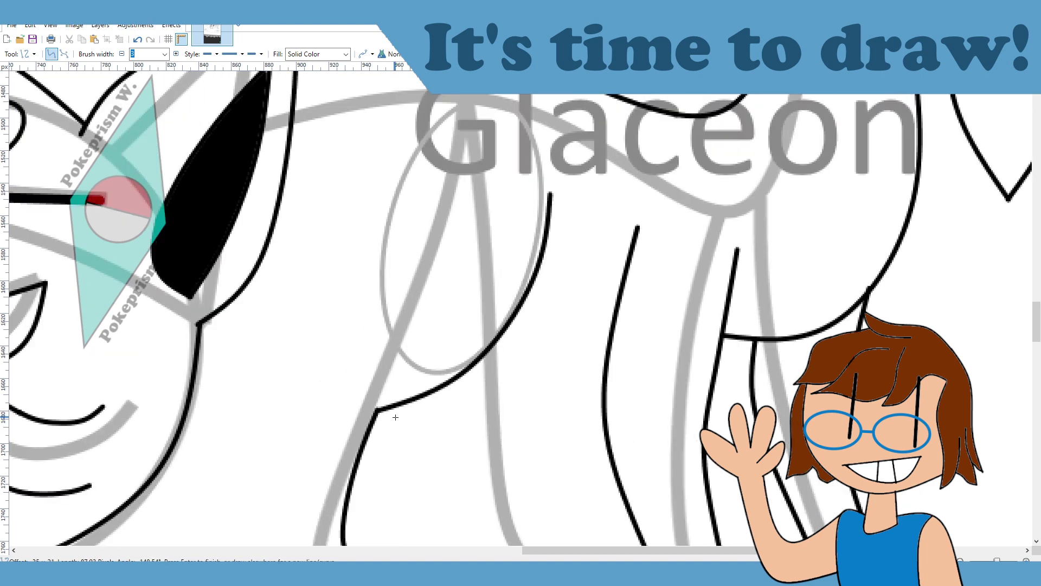
drag(434, 107, 322, 388)
drag(396, 202, 377, 183)
drag(358, 294, 323, 286)
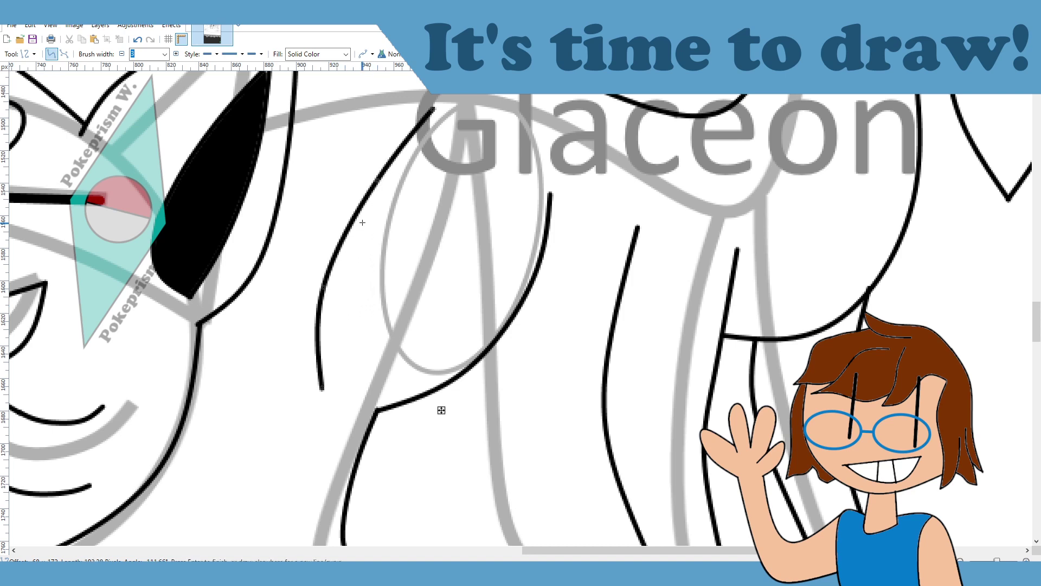
key(ctrl+z)
key(ctrl+z)
mouse_move(395, 203)
mouse_down()
mouse_move(415, 220)
mouse_move(395, 216)
mouse_up()
drag(359, 295, 352, 285)
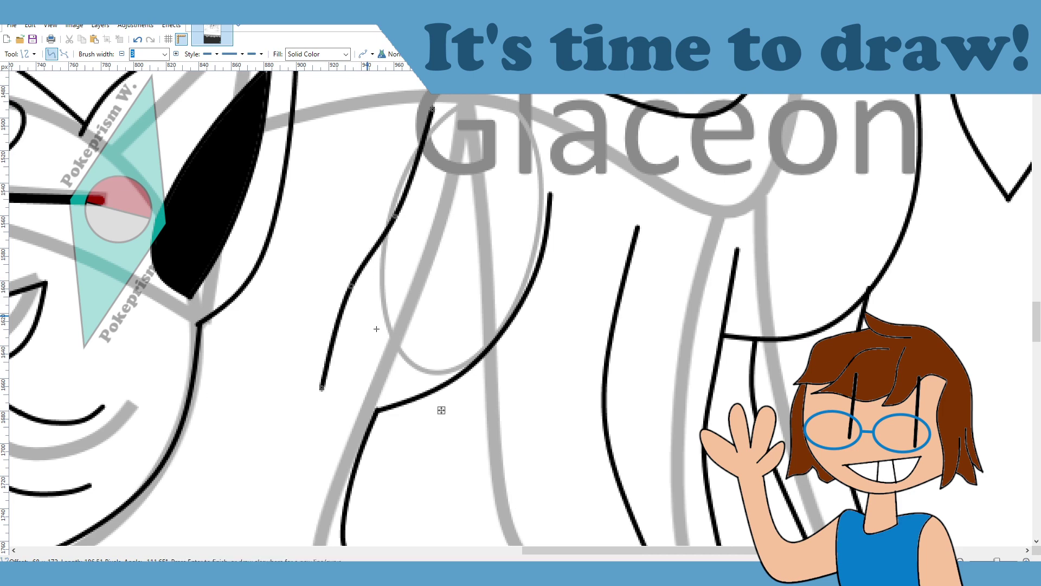
scroll(377, 329, down, 3)
key(ctrl+z)
key(ctrl+z)
key(ctrl+z)
key(ctrl+z)
key(ctrl+z)
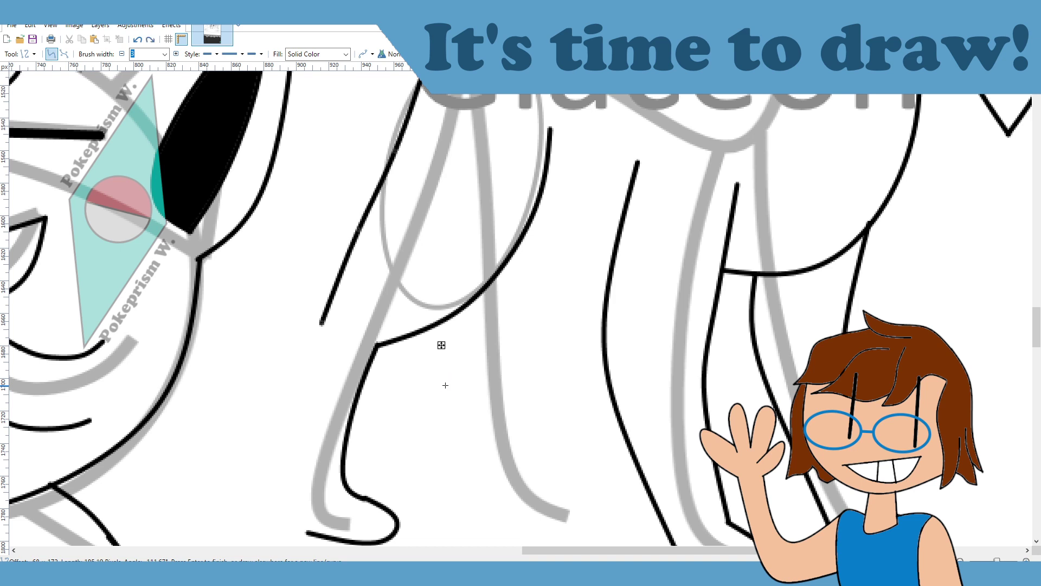
key(Return)
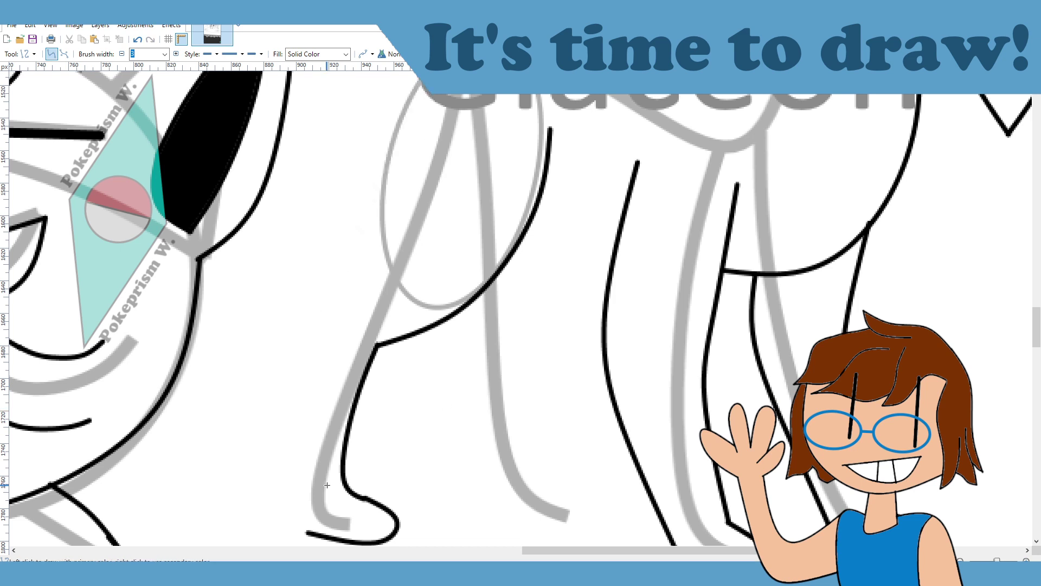
Step: Try to draw the leg's left edge as a curve rising from the sole's end, then undo it
drag(310, 532, 363, 269)
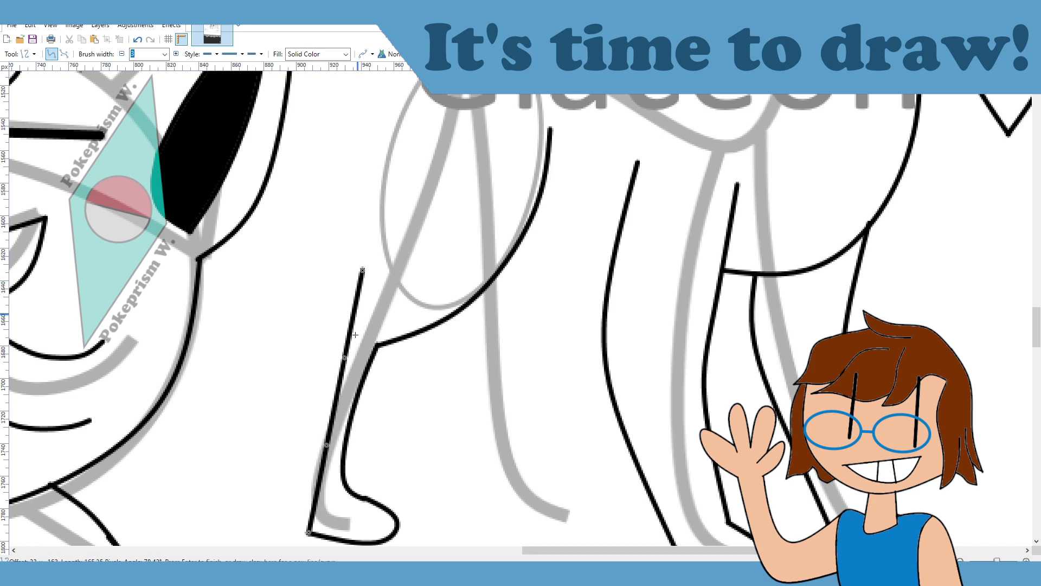
drag(348, 356, 326, 323)
drag(327, 444, 298, 403)
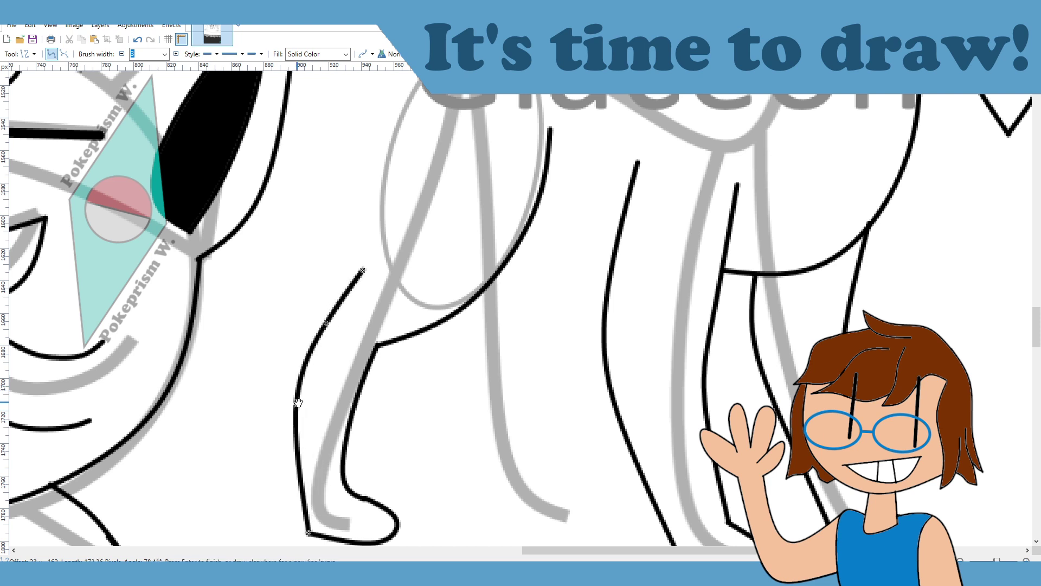
key(ctrl+z)
key(ctrl+z)
key(ctrl+z)
Step: Draw the lower leg's left edge from the sole's end upward, bending it outward around the heel
scroll(464, 396, up, 3)
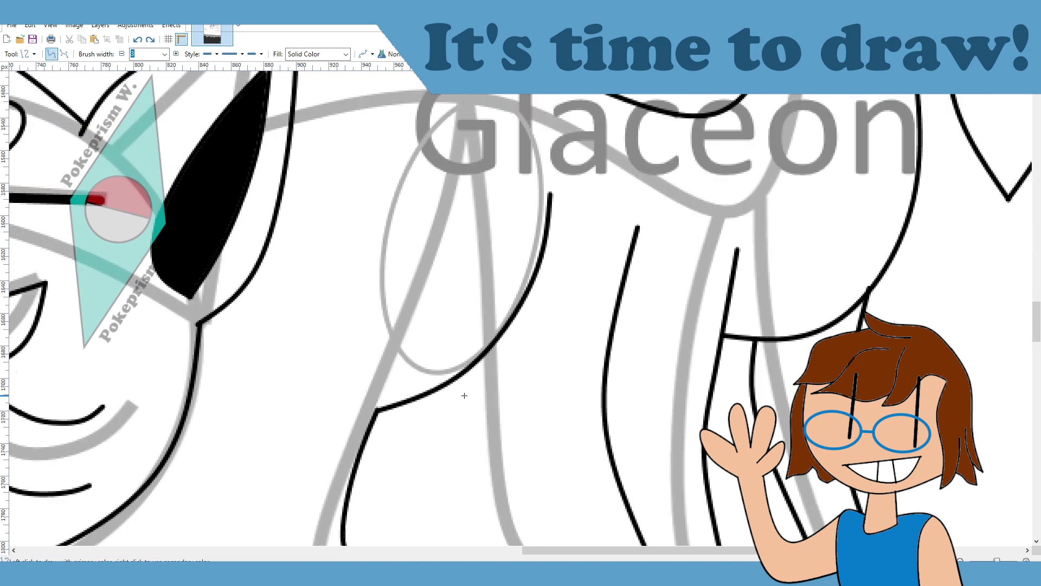
scroll(464, 397, up, 2)
scroll(465, 396, down, 4)
scroll(452, 393, down, 4)
drag(307, 467, 344, 226)
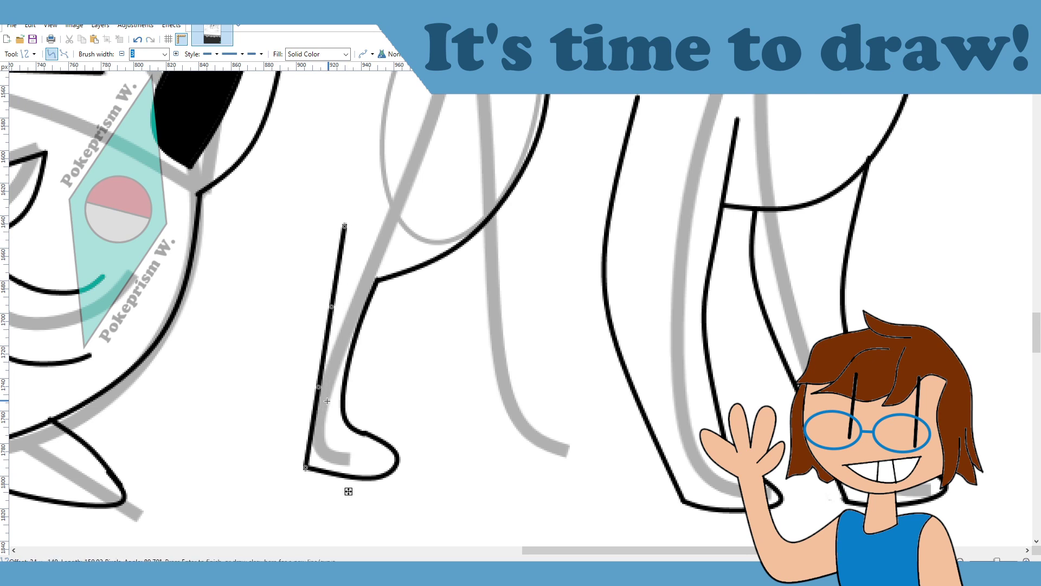
drag(319, 388, 297, 433)
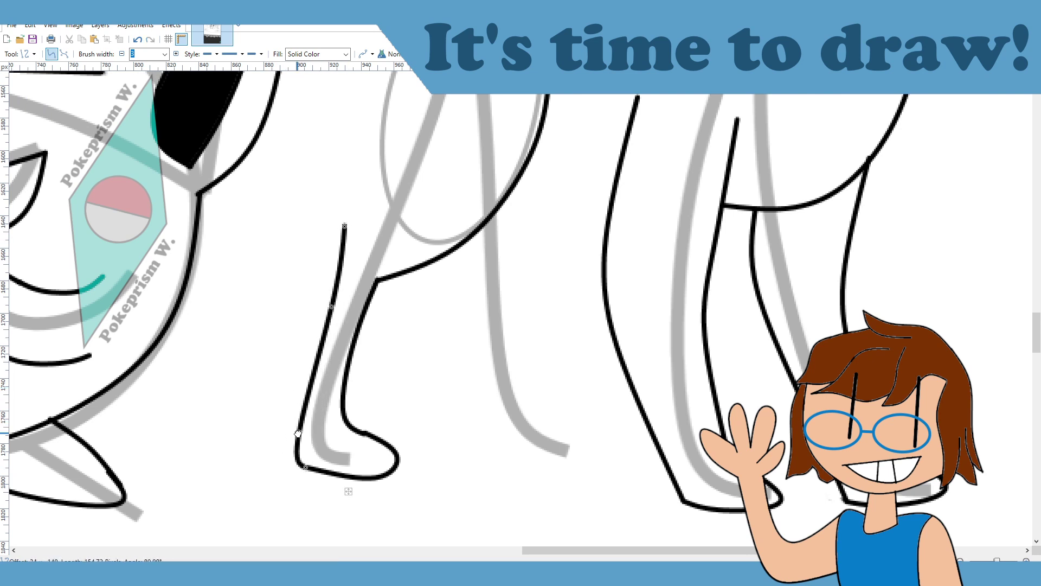
drag(331, 307, 316, 306)
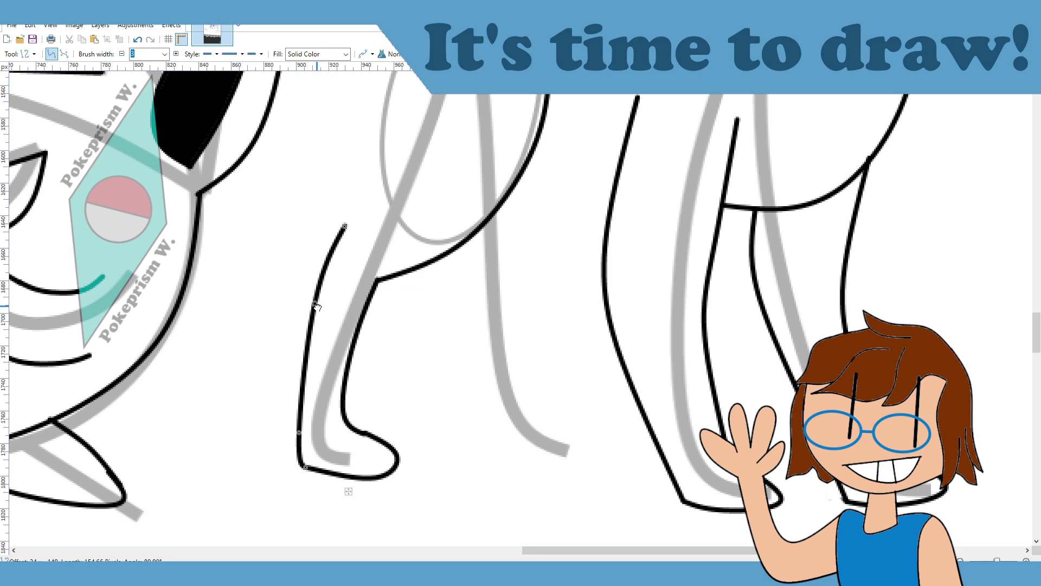
drag(345, 226, 338, 222)
Step: Continue the leg's left edge upward with a curve reaching the upper left of the grey ellipse
scroll(411, 401, up, 3)
drag(410, 121, 328, 385)
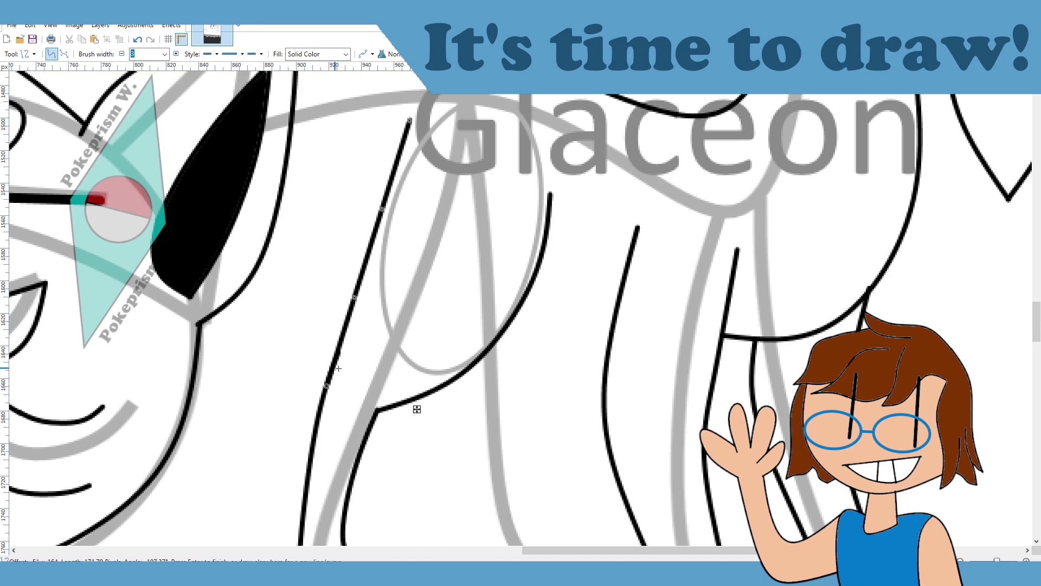
drag(409, 120, 437, 124)
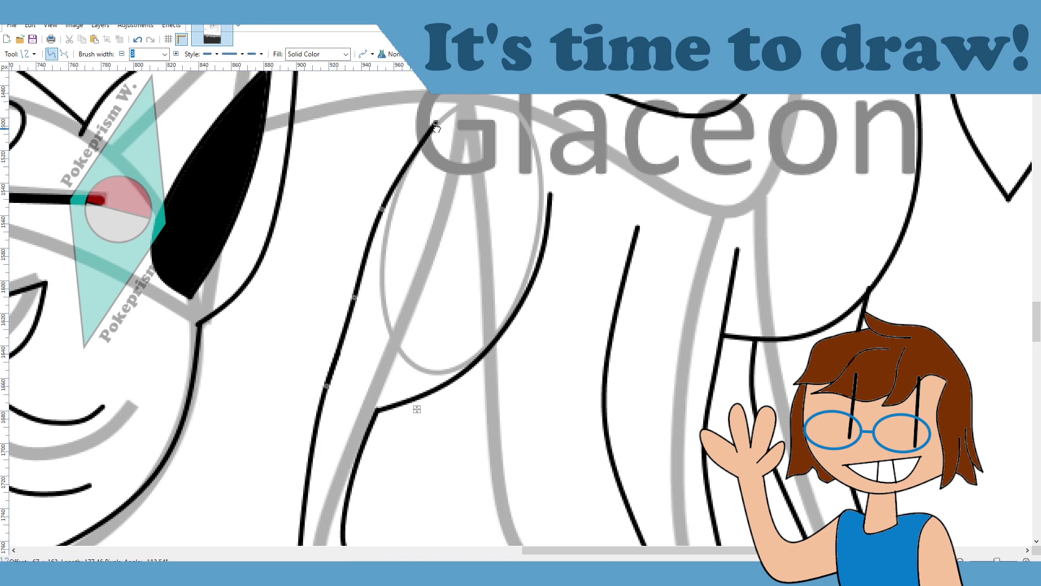
drag(387, 208, 388, 207)
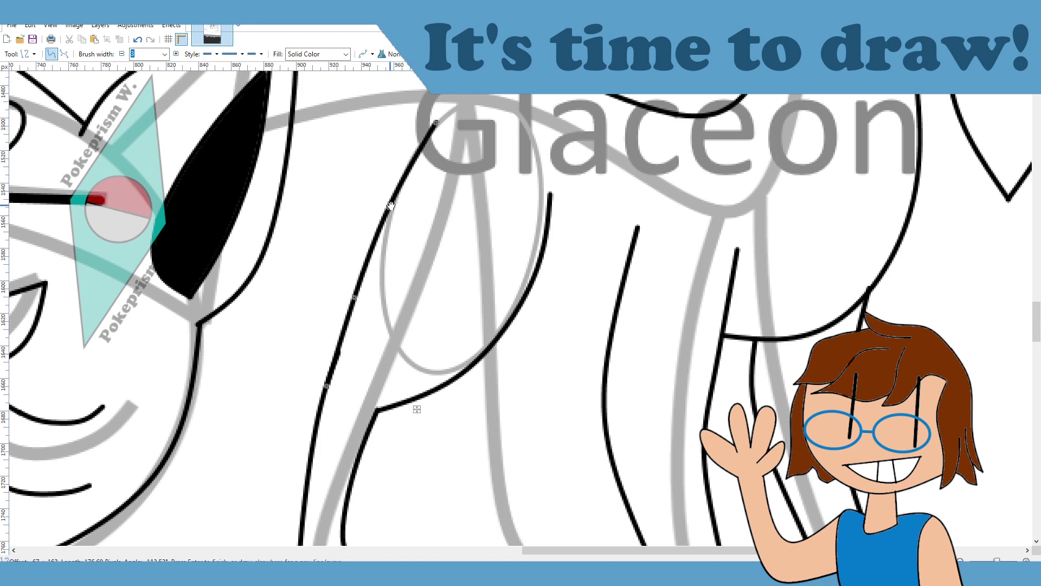
scroll(604, 438, down, 3)
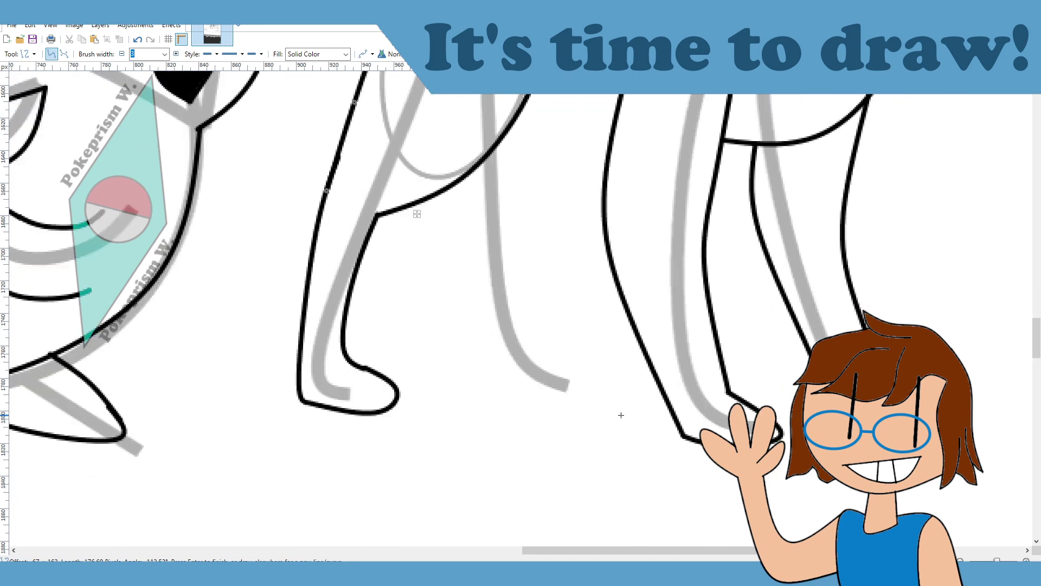
scroll(613, 413, up, 1)
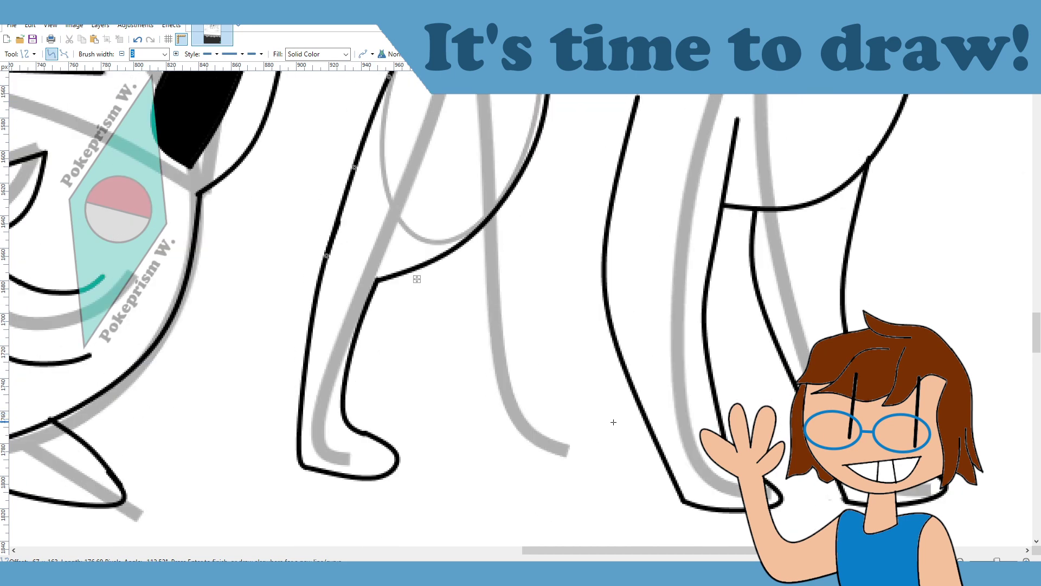
key(Return)
Step: Draw a new right edge for the lower leg and a longer toe curve outside the existing paw outline
drag(378, 279, 378, 440)
drag(378, 386, 367, 386)
drag(379, 333, 370, 333)
key(Return)
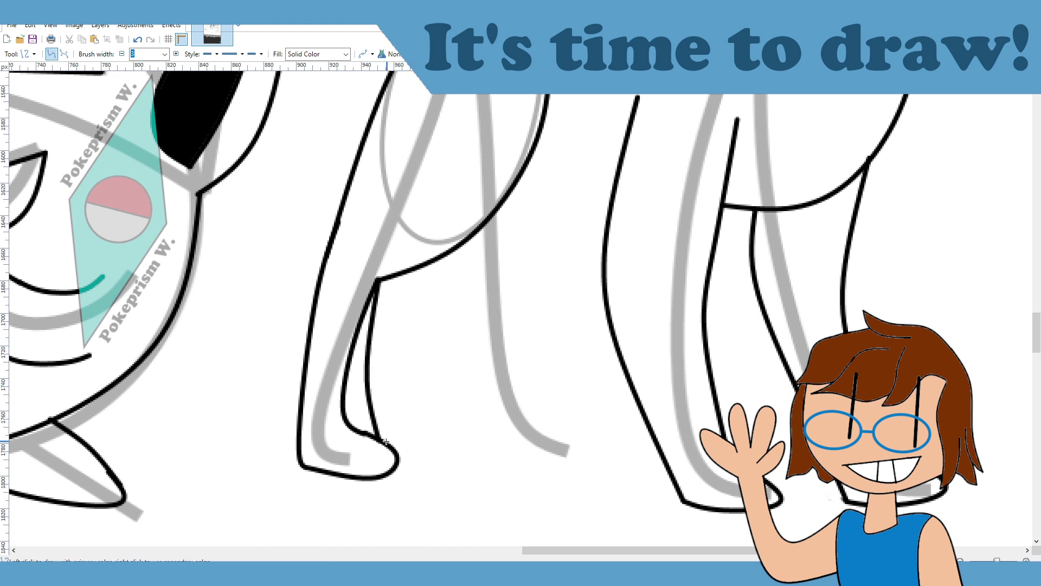
mouse_move(379, 437)
mouse_down()
mouse_move(364, 478)
mouse_move(420, 467)
mouse_move(383, 476)
mouse_move(397, 483)
mouse_move(425, 473)
mouse_move(415, 465)
mouse_up()
key(Return)
Step: Erase the old inner lower leg and paw lines with a 12-pixel eraser
scroll(468, 389, up, 1)
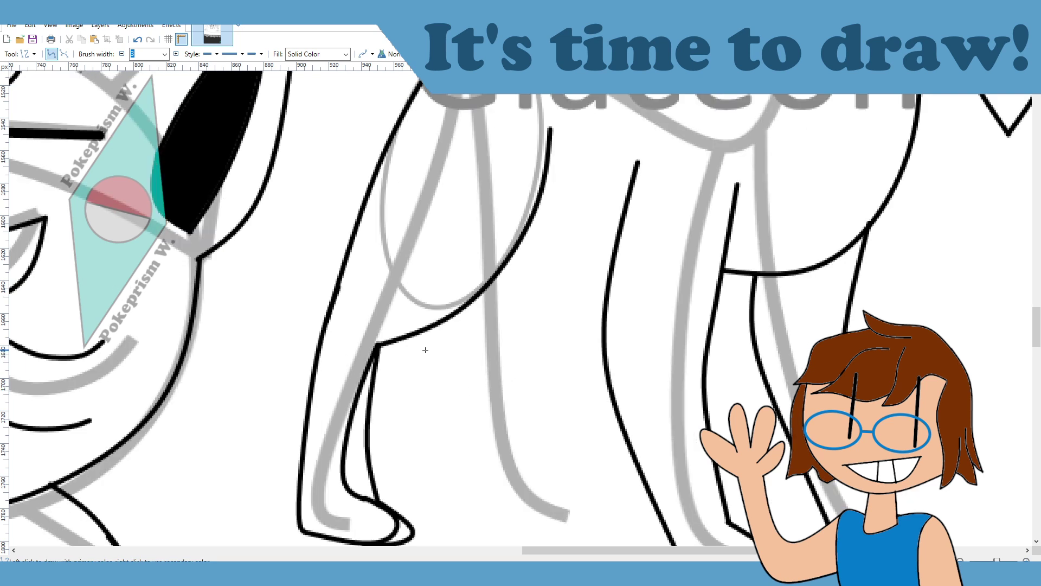
key(e)
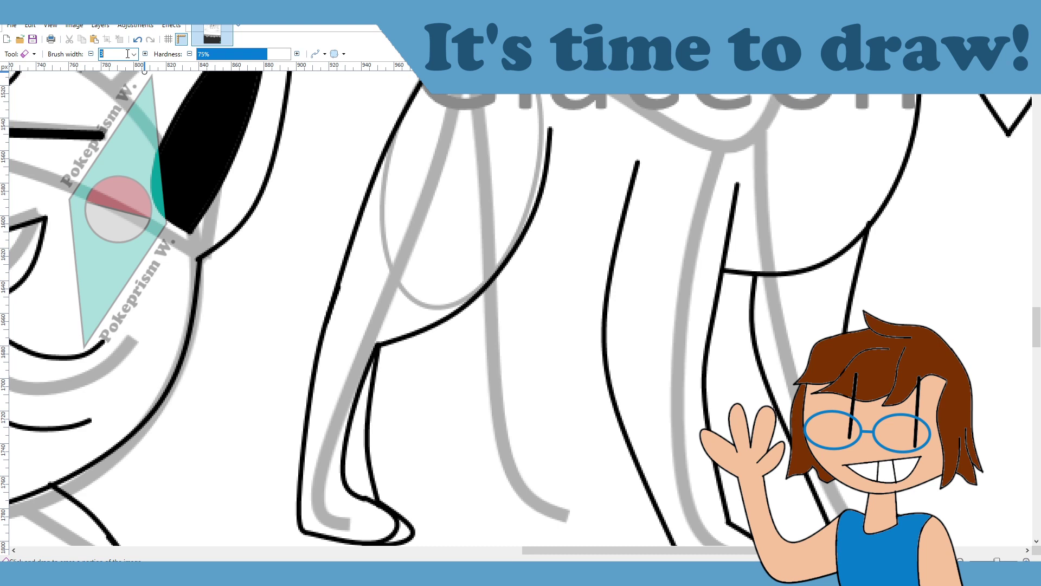
text(12)
mouse_move(360, 363)
mouse_down()
mouse_move(368, 347)
mouse_move(344, 442)
mouse_move(354, 496)
mouse_move(369, 508)
mouse_move(372, 485)
mouse_move(391, 526)
mouse_up()
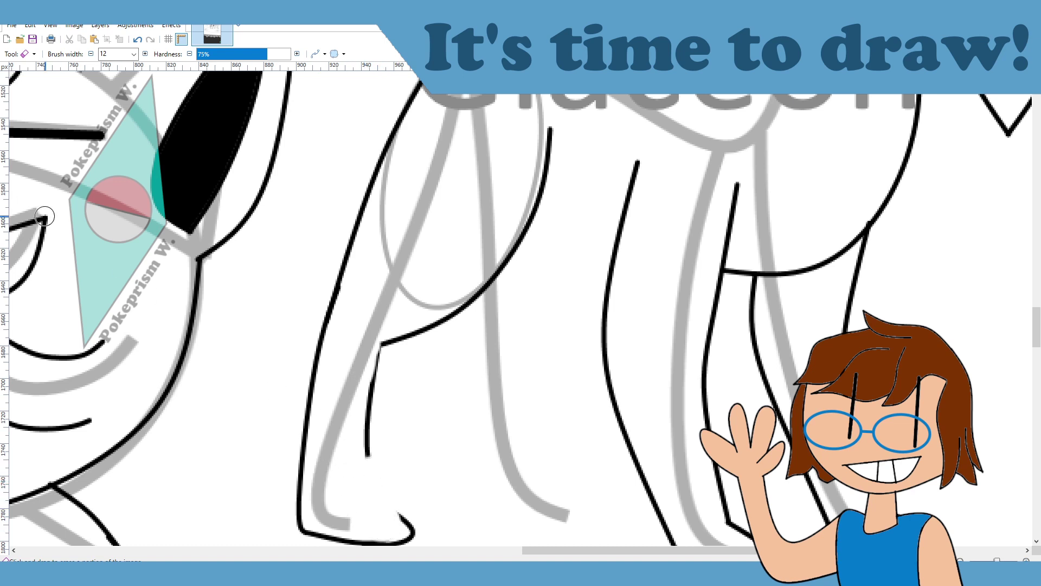
Step: Repaint the missing parts of the lower leg's right edge and the paw's top with a 3-pixel brush
key(b)
double_click(122, 55)
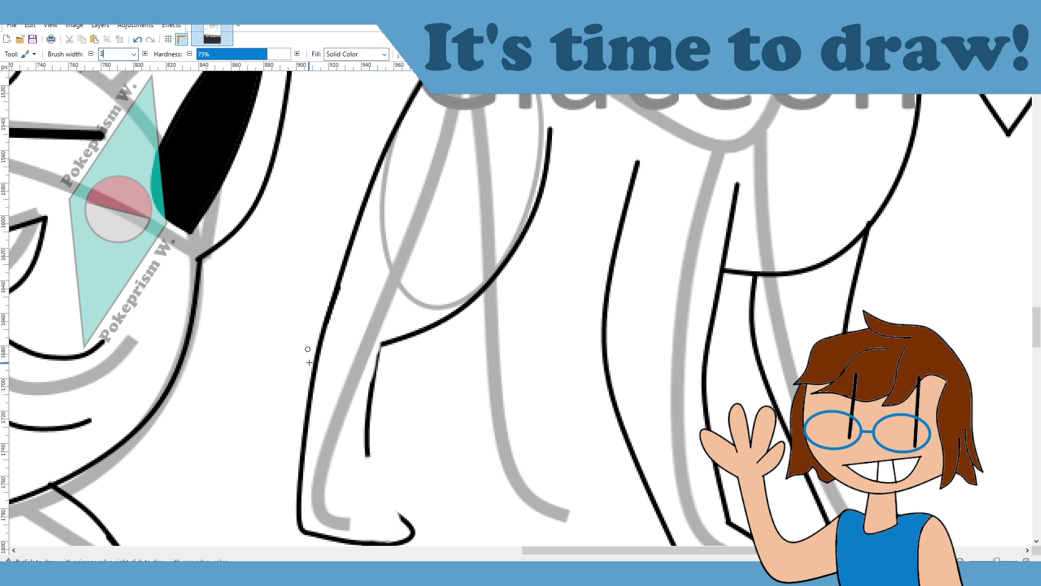
mouse_move(383, 344)
mouse_down()
mouse_move(367, 490)
mouse_move(408, 525)
mouse_up()
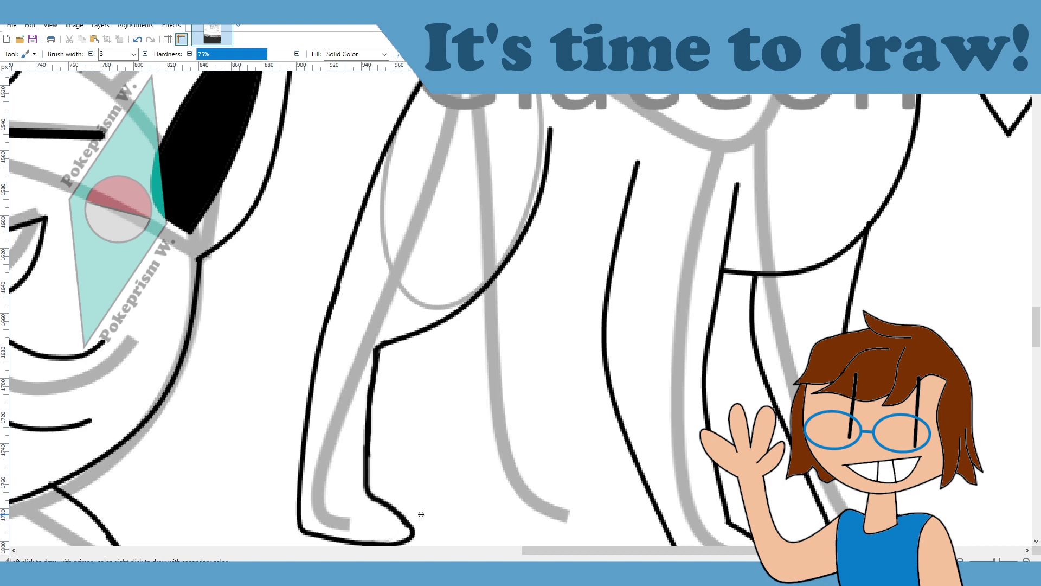
scroll(470, 460, up, 2)
scroll(467, 461, down, 4)
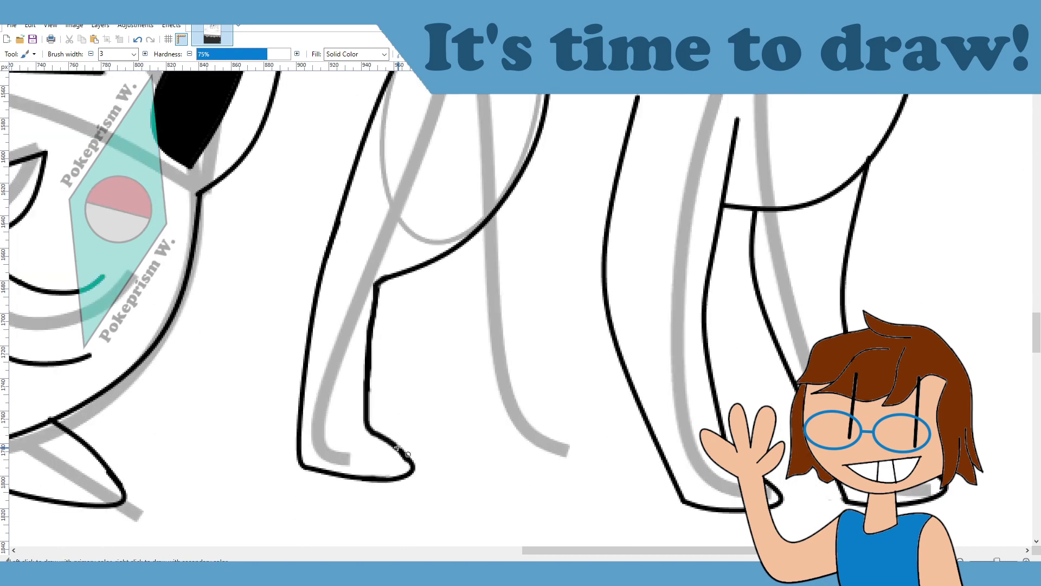
Step: Paint a second, inner contour along the lower leg's right edge and around the paw down to the sole
mouse_move(368, 430)
mouse_down()
mouse_move(348, 396)
mouse_move(367, 292)
mouse_move(359, 421)
mouse_move(387, 446)
mouse_move(354, 426)
mouse_move(360, 348)
mouse_move(379, 283)
mouse_up()
key(ctrl+z)
key(ctrl+z)
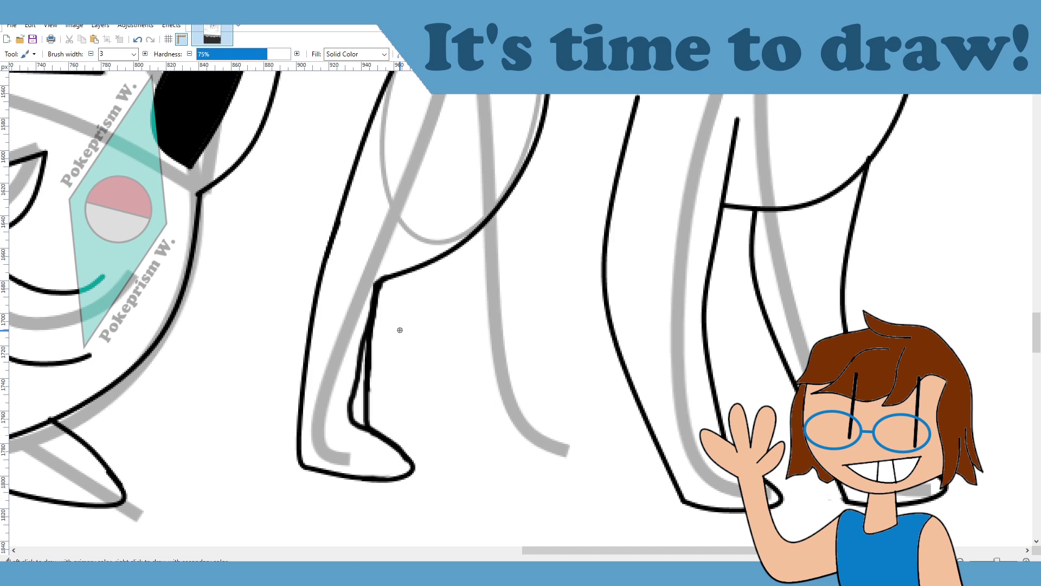
mouse_move(366, 338)
mouse_down()
mouse_move(399, 456)
mouse_move(375, 478)
mouse_move(350, 478)
mouse_up()
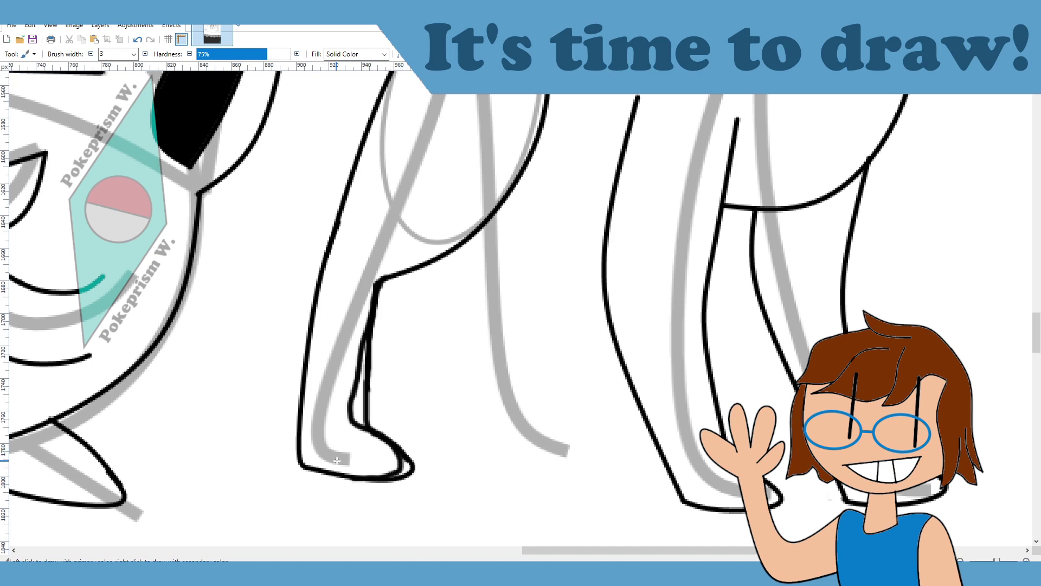
scroll(395, 366, up, 3)
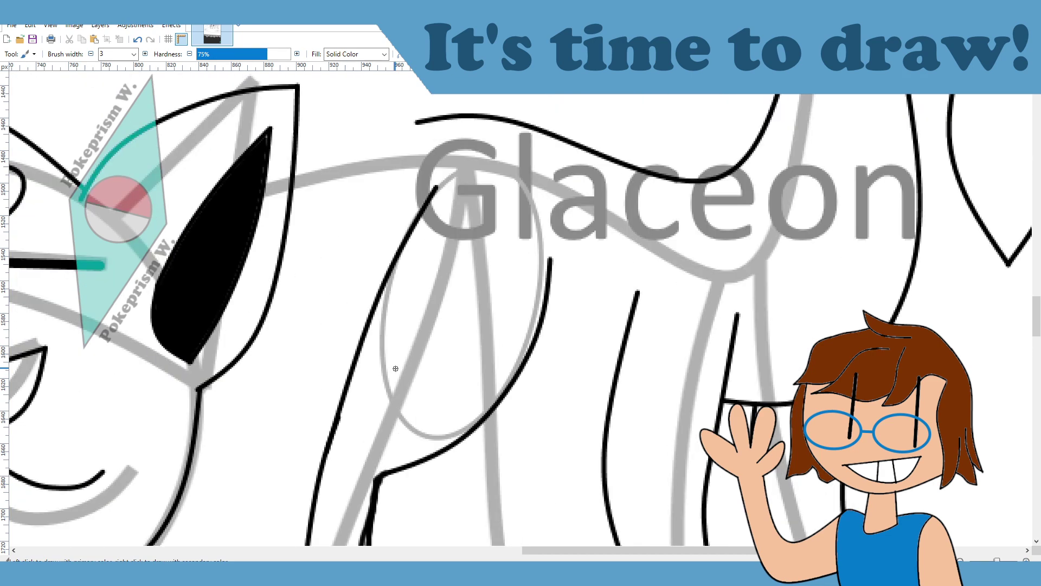
Step: Erase the excess contour beside the near hind leg's lower right edge and paw with a 12-pixel eraser
scroll(395, 369, down, 2)
key(e)
click(113, 54)
text(12)
mouse_move(376, 401)
mouse_down()
mouse_move(370, 460)
mouse_move(386, 373)
mouse_up()
mouse_move(391, 392)
mouse_down()
mouse_move(360, 465)
mouse_move(397, 496)
mouse_move(412, 529)
mouse_up()
scroll(410, 529, down, 6)
scroll(408, 484, up, 10)
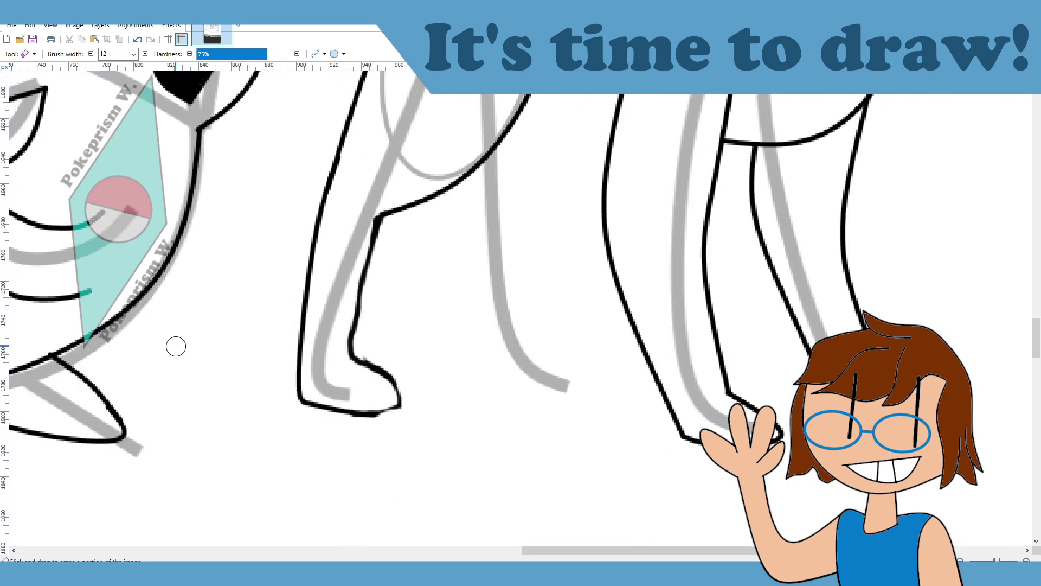
Step: Repaint the toe and sole of the near hind paw with a 3-pixel brush
key(b)
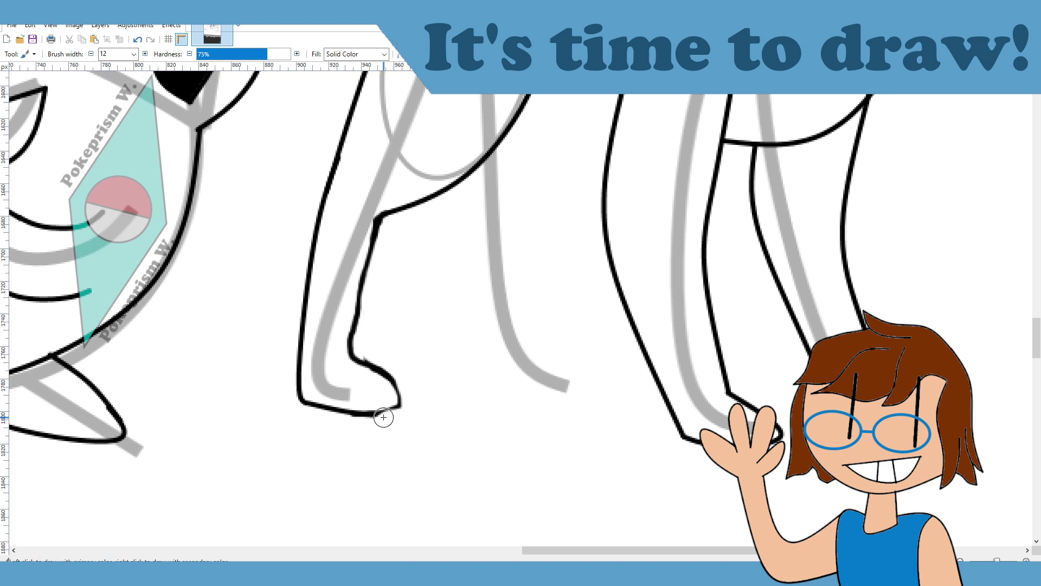
click(113, 55)
mouse_move(370, 415)
mouse_down()
mouse_move(406, 399)
mouse_move(393, 377)
mouse_move(380, 371)
mouse_move(368, 383)
mouse_move(356, 457)
mouse_up()
scroll(490, 325, up, 3)
key(ctrl+z)
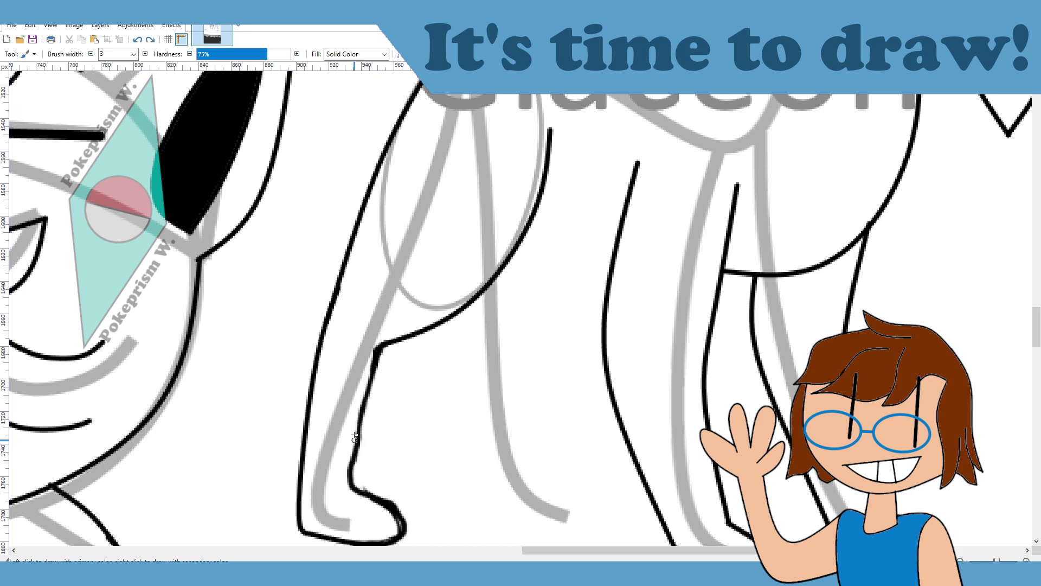
Step: Draw a straight belly line from the front leg's left edge to the near hind thigh with the Line/Curve tool
scroll(486, 412, up, 3)
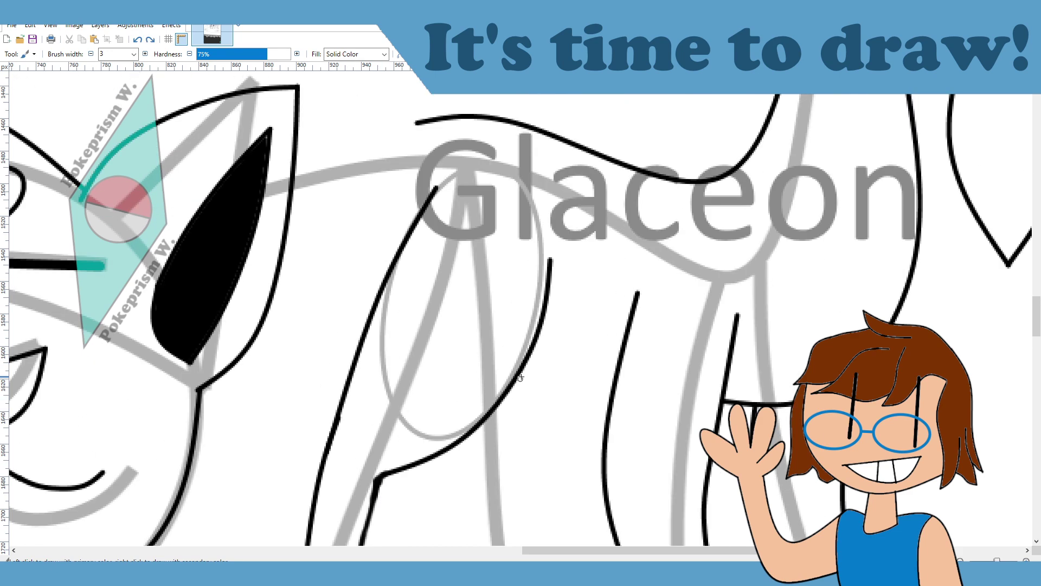
key(o)
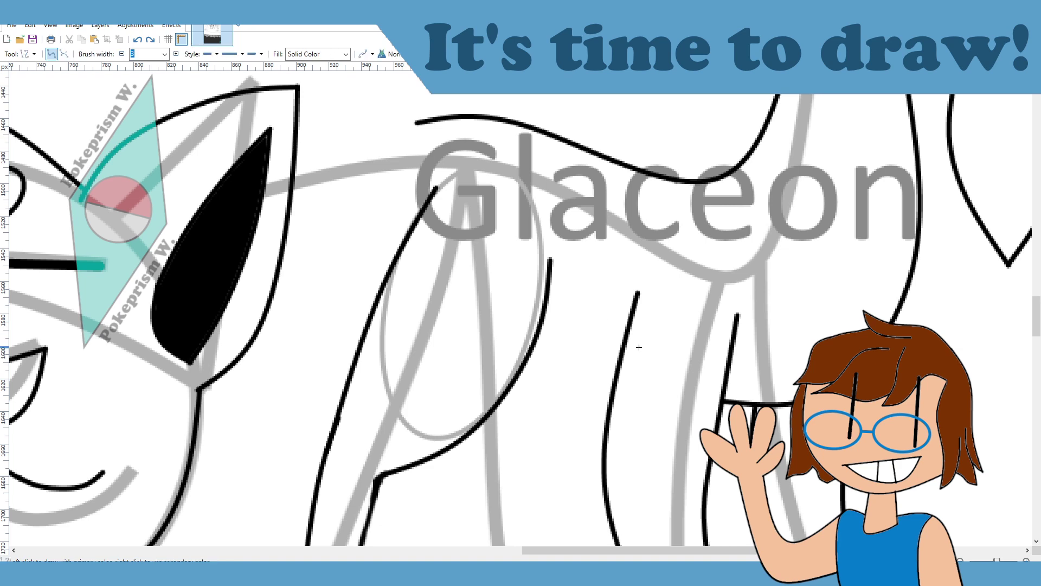
drag(614, 374, 530, 355)
scroll(601, 272, down, 3)
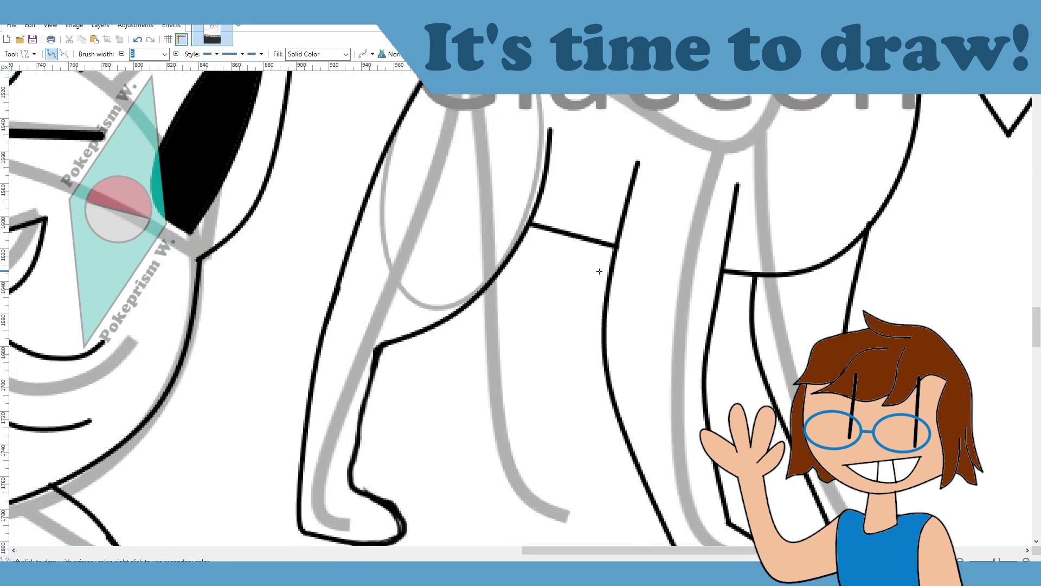
Step: Draw the far hind leg's left edge as a curve from the near thigh's underside down to the heel
scroll(586, 261, down, 2)
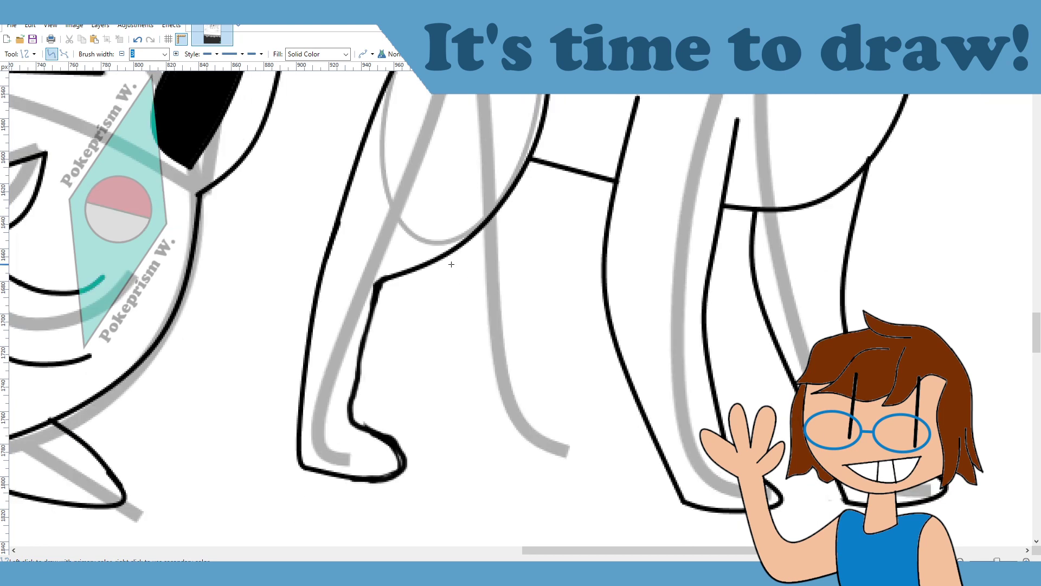
drag(470, 237, 492, 459)
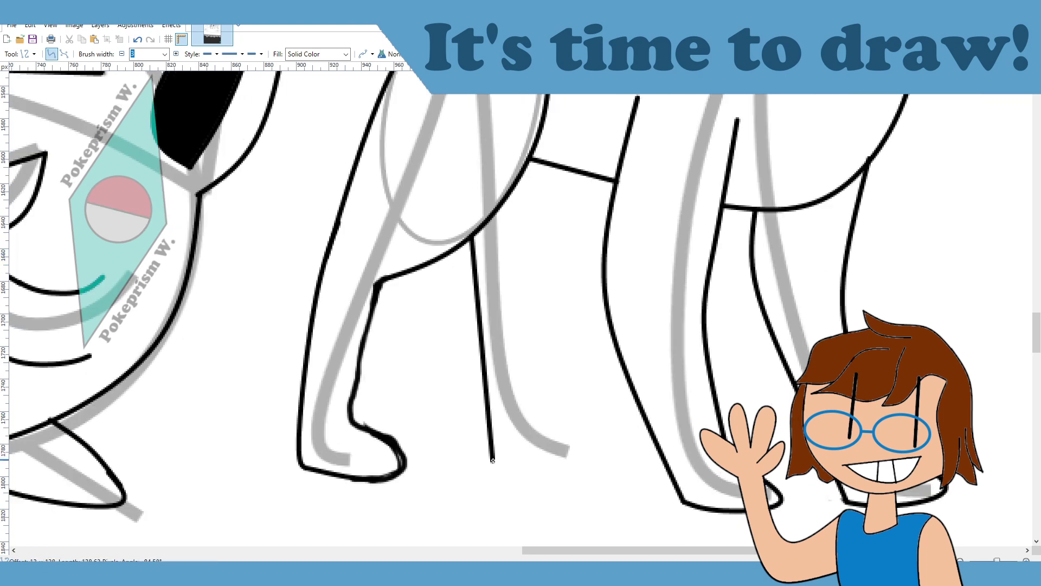
drag(486, 385, 477, 431)
drag(480, 312, 457, 301)
drag(471, 237, 452, 249)
drag(475, 446, 464, 431)
key(Return)
Step: Try to outline the far hind paw's sole and a long toe with one curve
drag(492, 460, 592, 452)
drag(503, 438, 552, 466)
drag(524, 394, 521, 410)
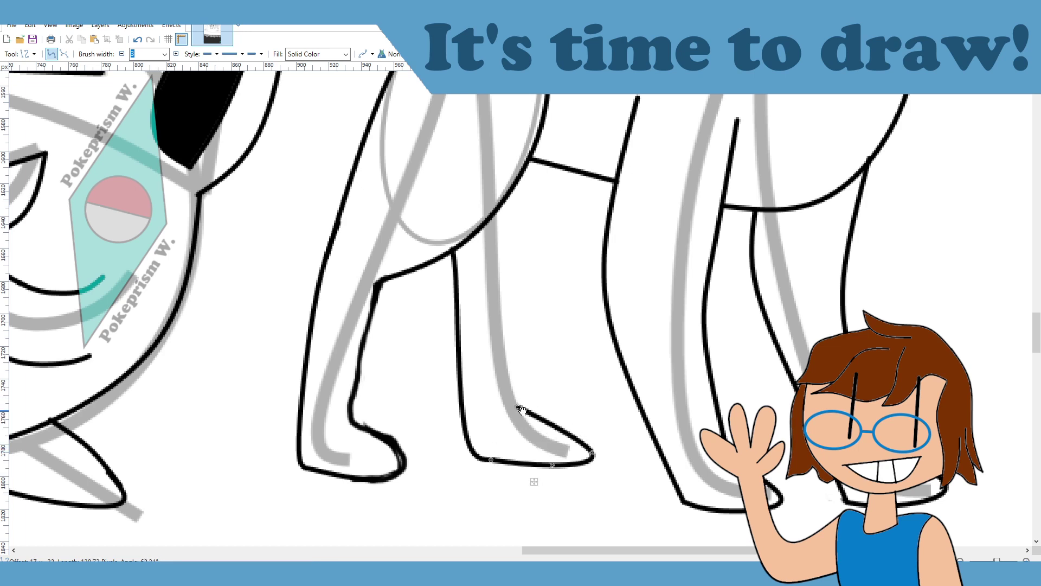
drag(593, 453, 571, 430)
key(ctrl+z)
key(ctrl+z)
key(ctrl+z)
key(ctrl+z)
Step: Draw a shorter curve for the far hind paw, from the heel around a rounded toe to the paw's top
mouse_move(485, 459)
mouse_down()
mouse_move(570, 449)
mouse_move(546, 458)
mouse_move(556, 465)
mouse_move(515, 462)
mouse_up()
key(Return)
mouse_move(508, 389)
mouse_down()
mouse_move(569, 447)
mouse_move(571, 420)
mouse_move(591, 459)
mouse_move(511, 408)
mouse_up()
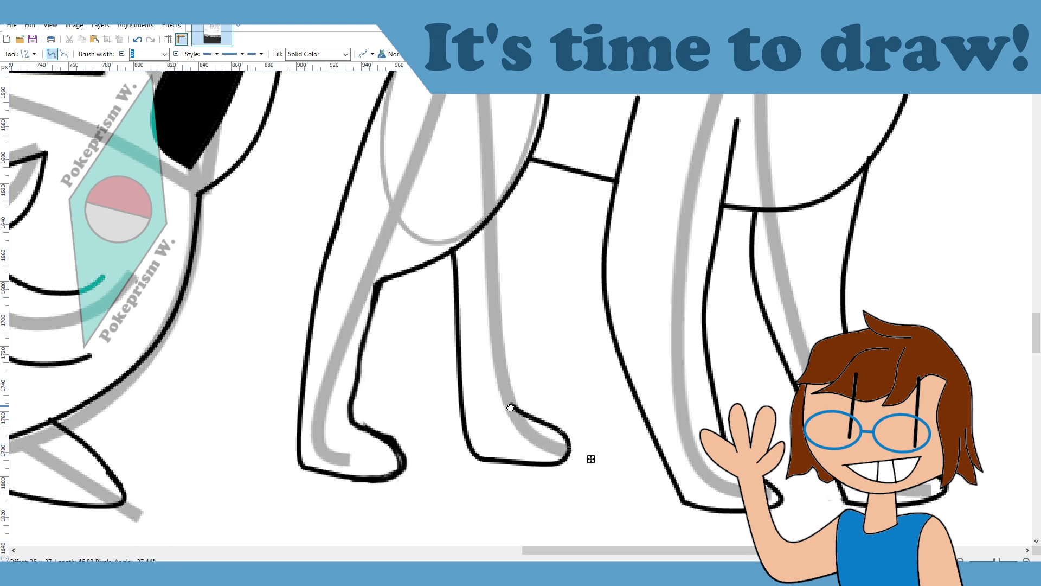
Step: Draw the far hind leg's right edge with two curves, from the belly line to the hock and down to the paw
click(566, 365)
mouse_move(596, 175)
mouse_down()
mouse_move(522, 258)
mouse_move(575, 206)
mouse_move(589, 209)
mouse_up()
key(Return)
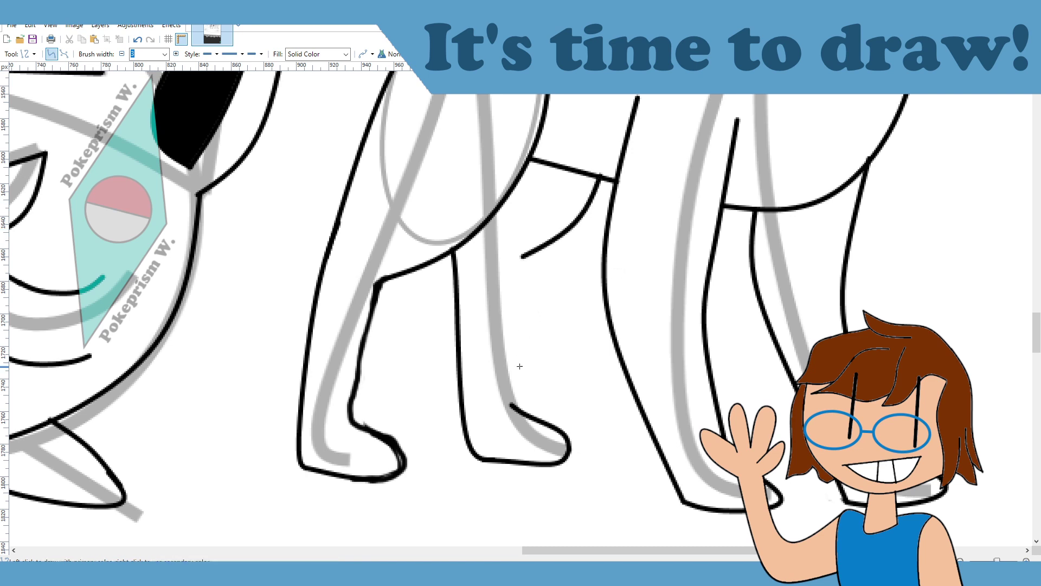
drag(511, 404, 522, 257)
drag(520, 304, 501, 364)
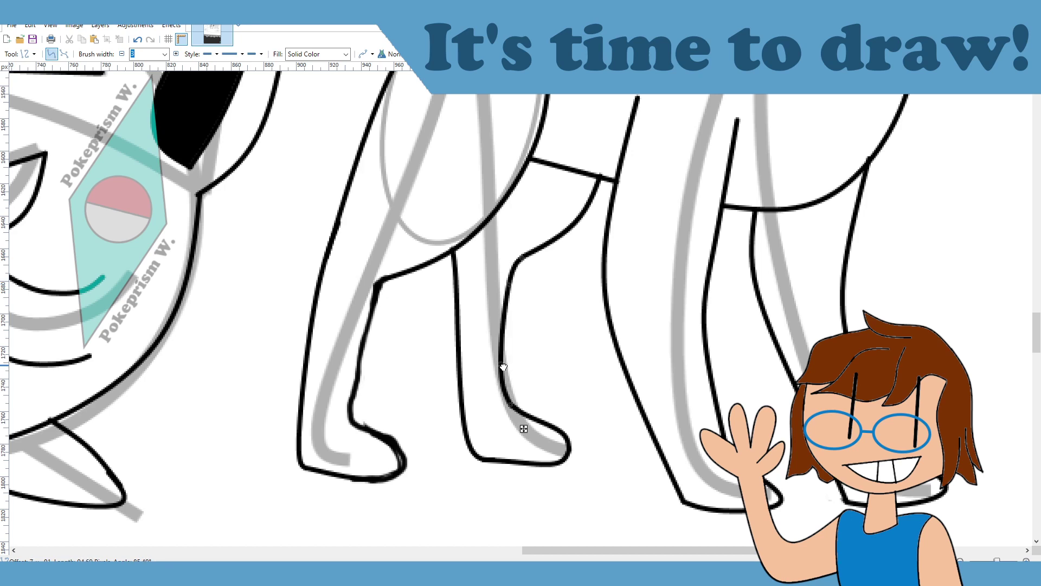
key(Return)
Step: Examine the whole canvas, Glaceon's head and body, and the gap between its rump and the neighbouring character's ear
scroll(569, 334, up, 3)
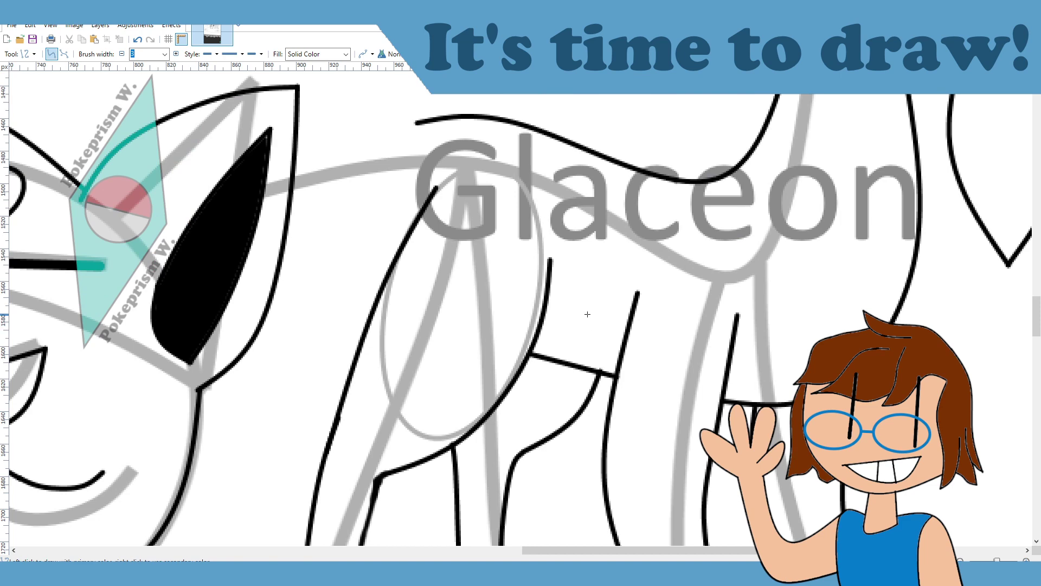
scroll(588, 313, up, 4)
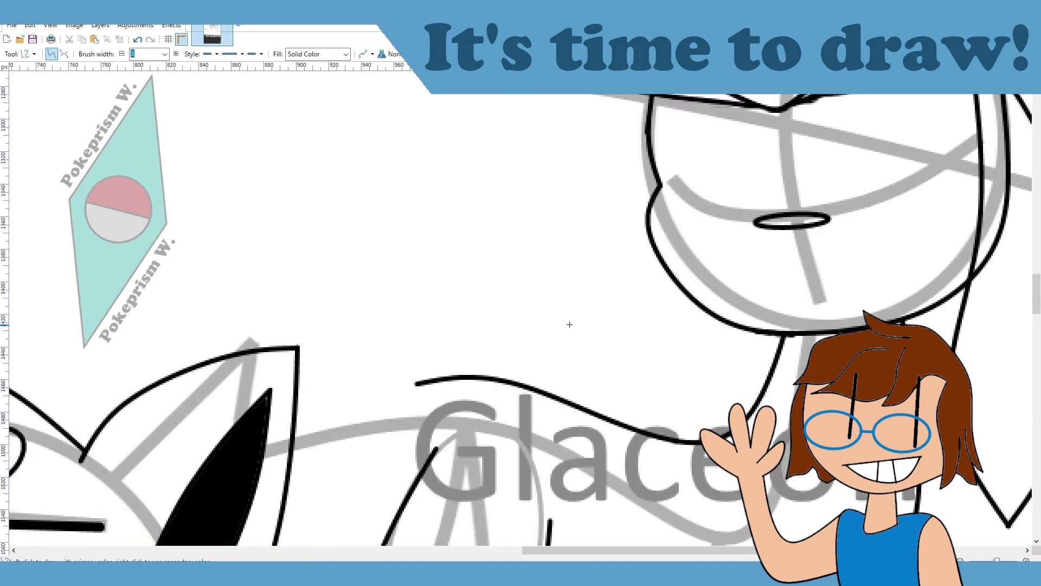
scroll(557, 332, down, 1)
scroll(560, 545, left, 3)
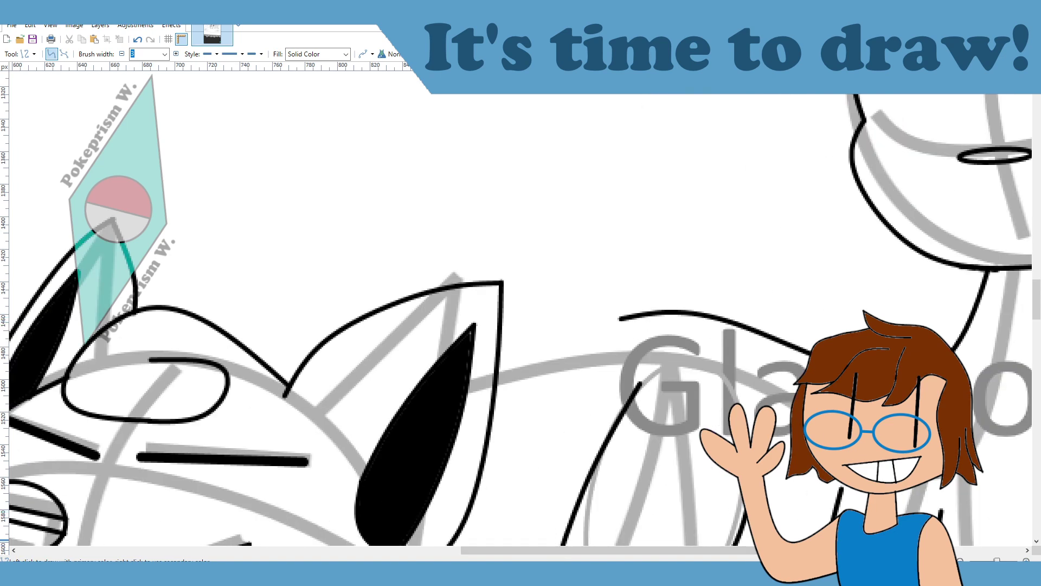
key(ctrl+b)
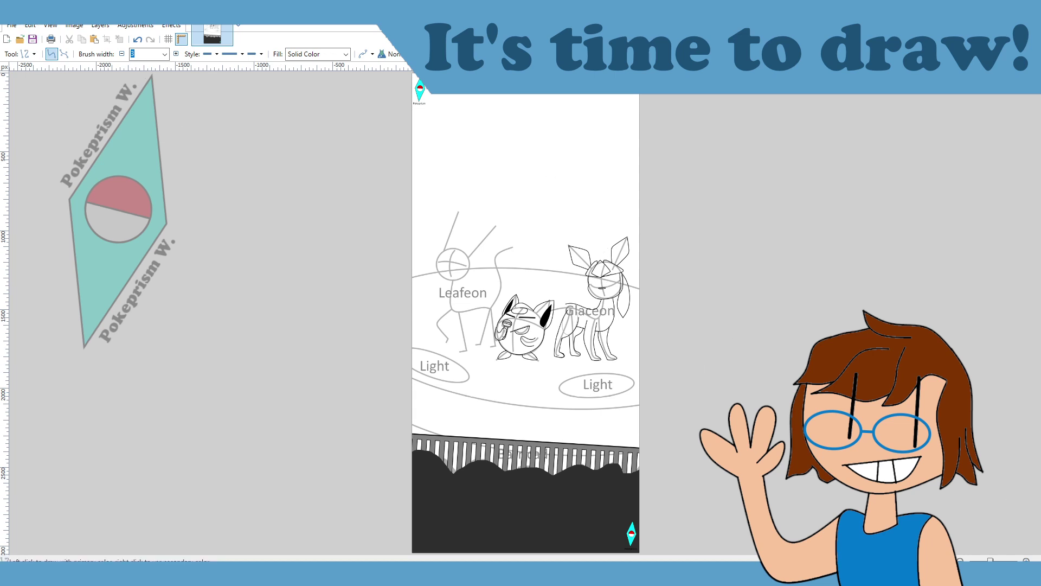
click(1026, 560)
click(1026, 560)
click(1027, 560)
click(1027, 560)
click(1027, 560)
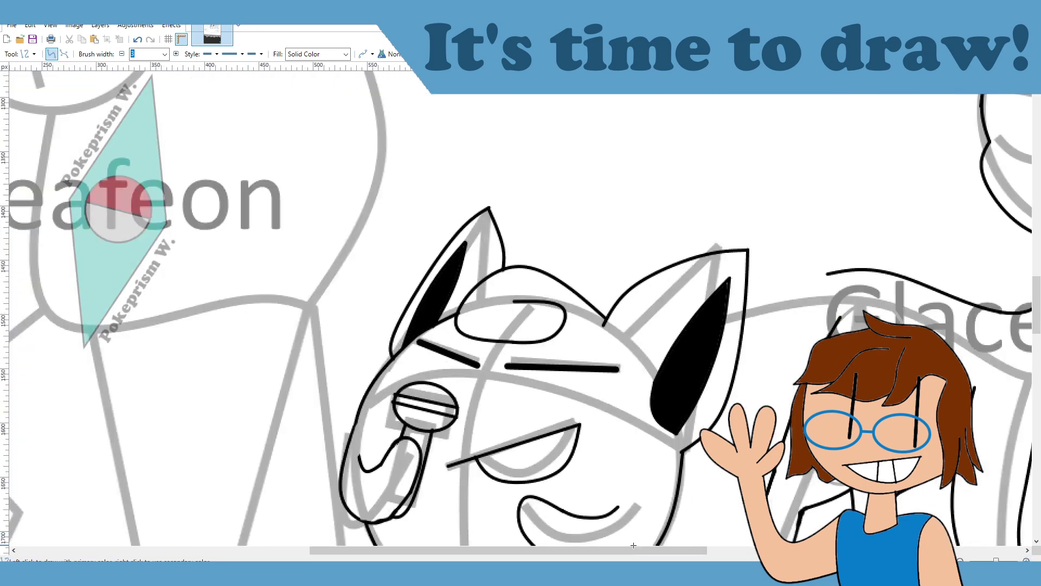
scroll(623, 551, right, 10)
scroll(589, 464, up, 3)
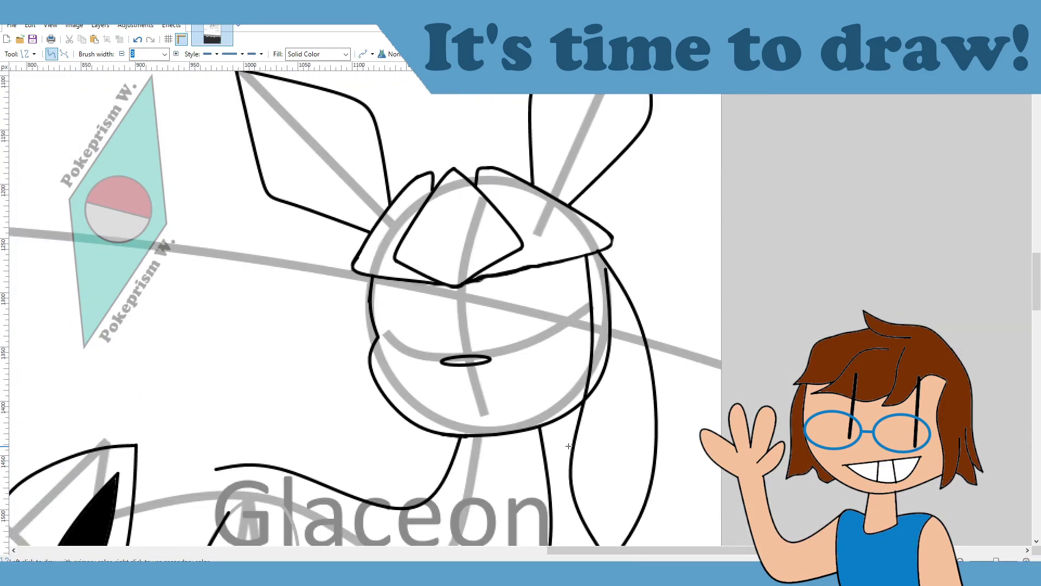
scroll(569, 446, down, 3)
scroll(481, 402, left, 5)
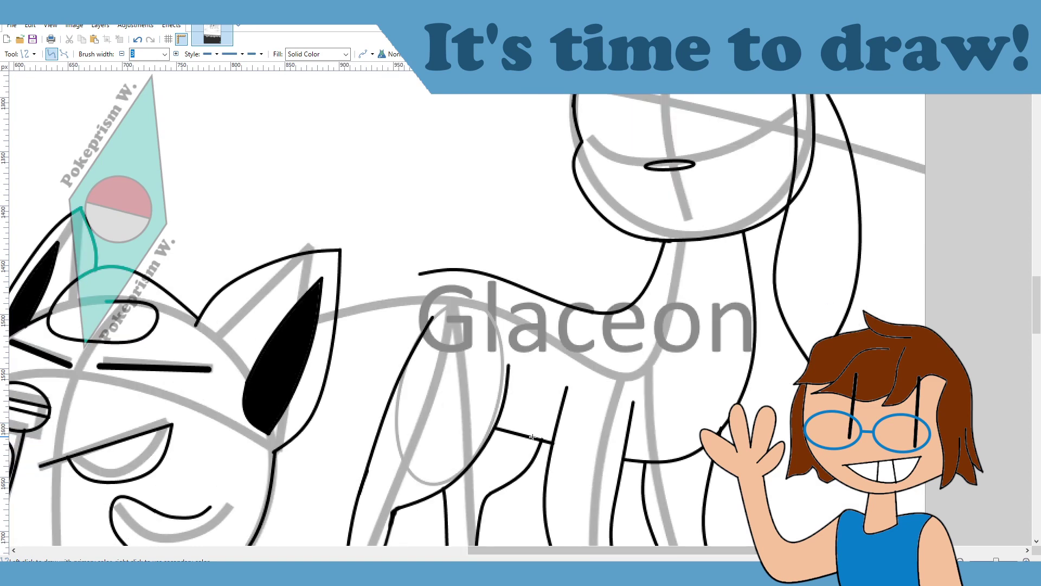
scroll(481, 403, up, 2)
click(1026, 560)
click(1026, 559)
click(1026, 559)
scroll(704, 548, left, 5)
scroll(628, 437, down, 3)
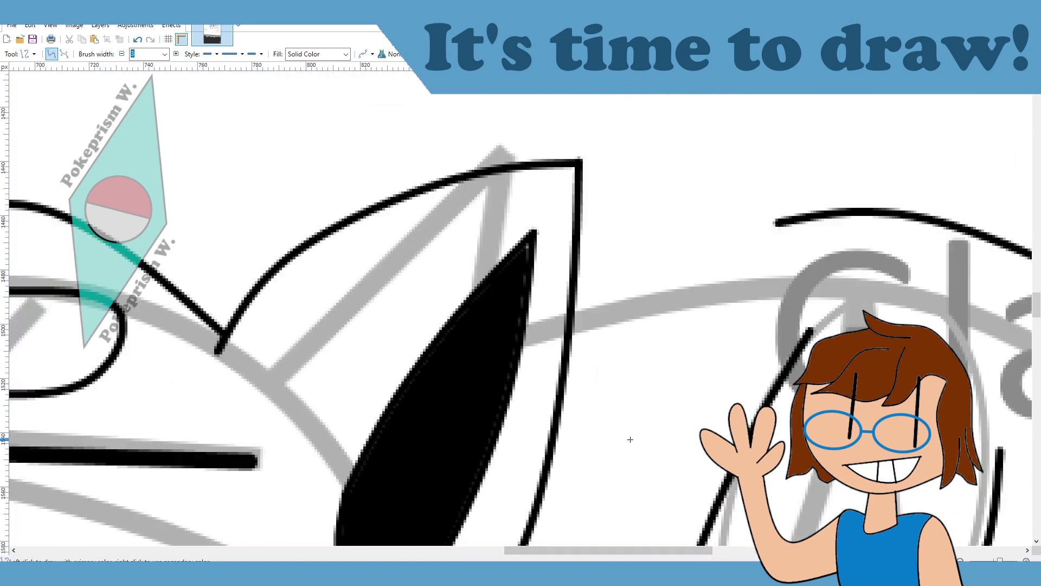
scroll(578, 528, left, 2)
drag(569, 550, 610, 550)
scroll(606, 457, down, 3)
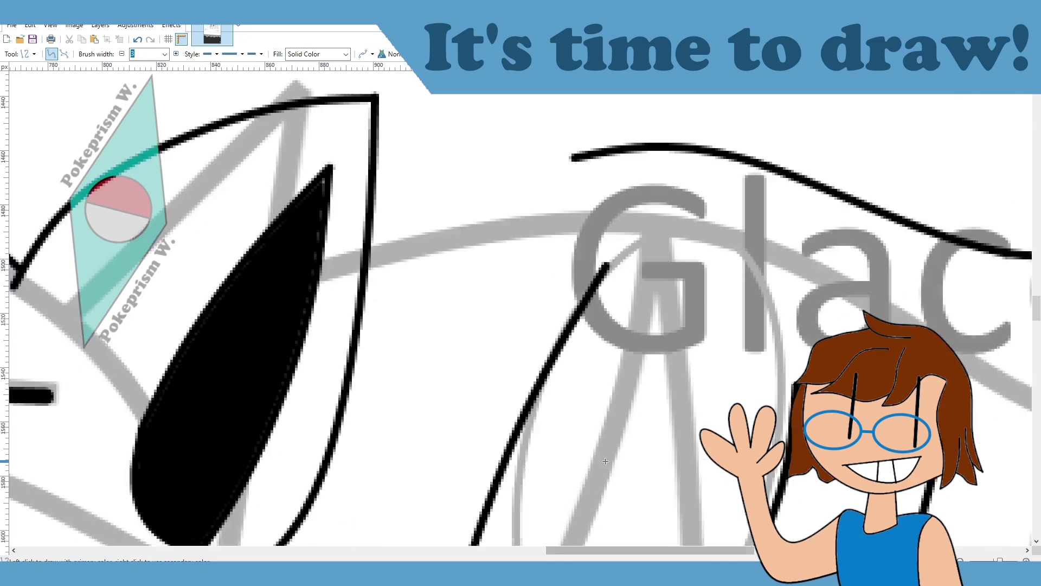
scroll(606, 458, up, 1)
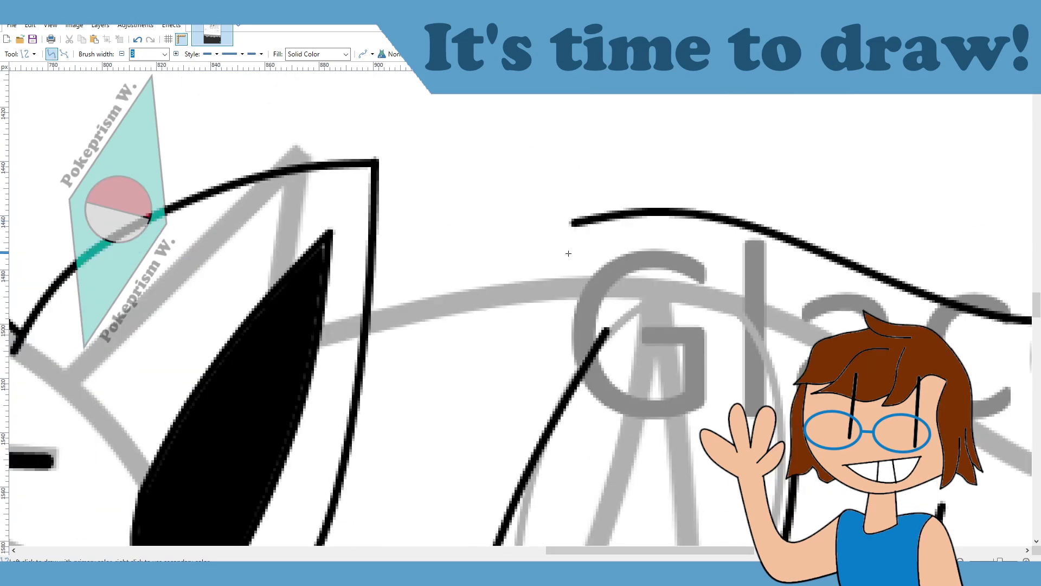
scroll(378, 314, down, 2)
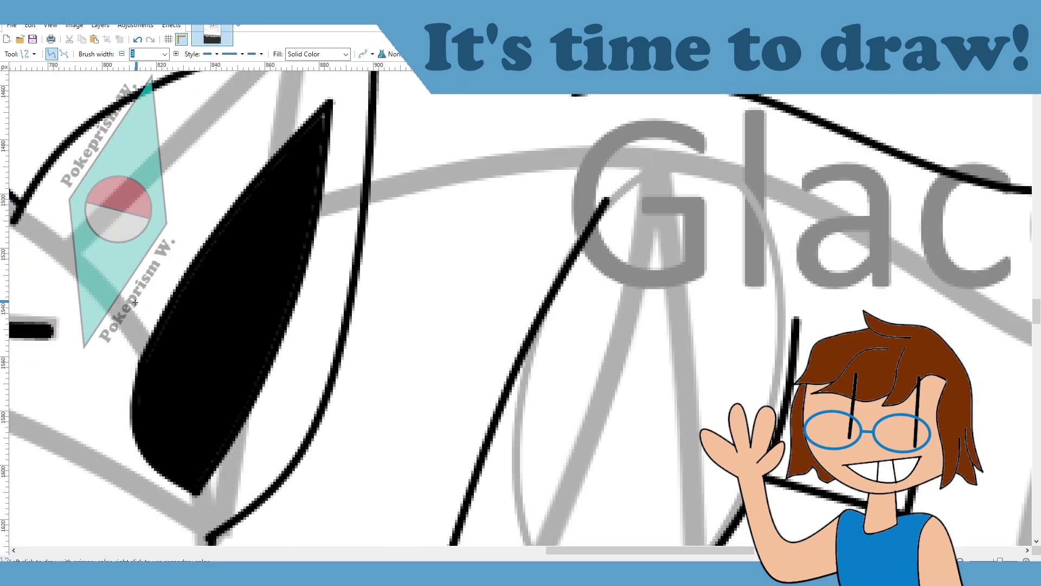
scroll(571, 552, left, 4)
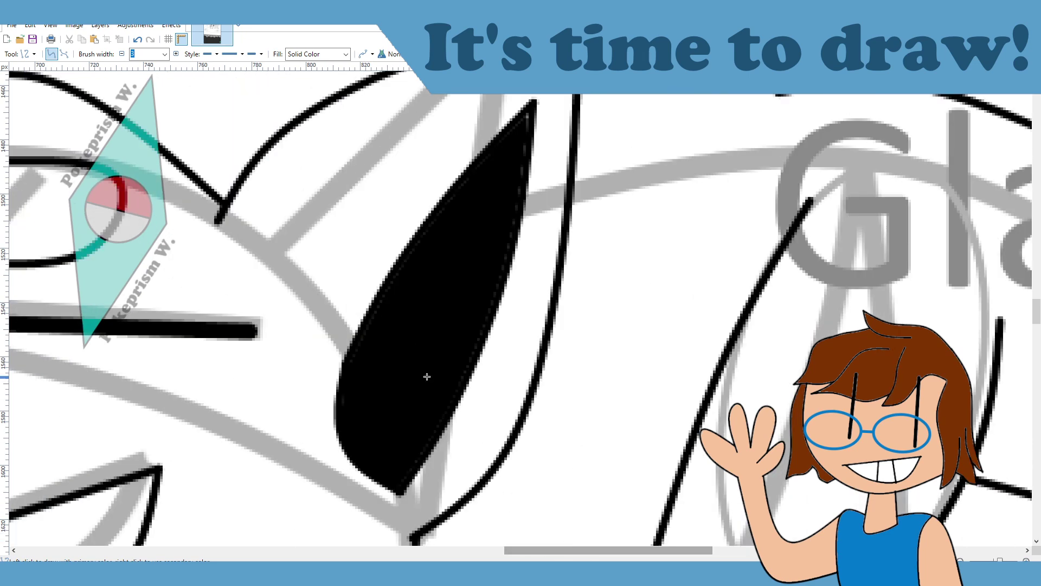
Step: Try a wavy lower tail edge from the hind thigh across the neighbouring character's ear to its forehead
scroll(520, 303, down, 4)
click(961, 560)
click(961, 560)
scroll(515, 363, up, 4)
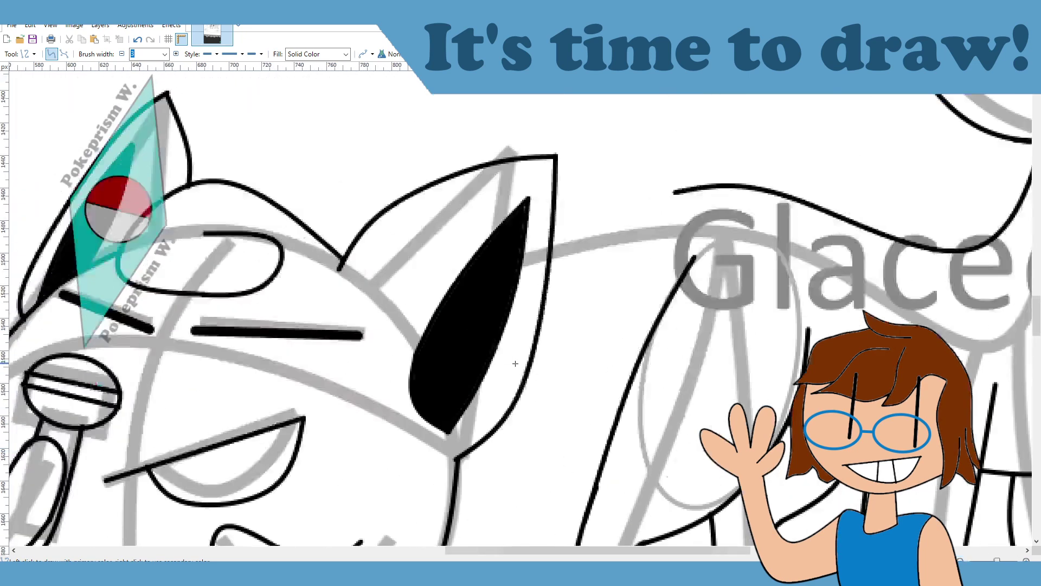
drag(305, 419, 677, 415)
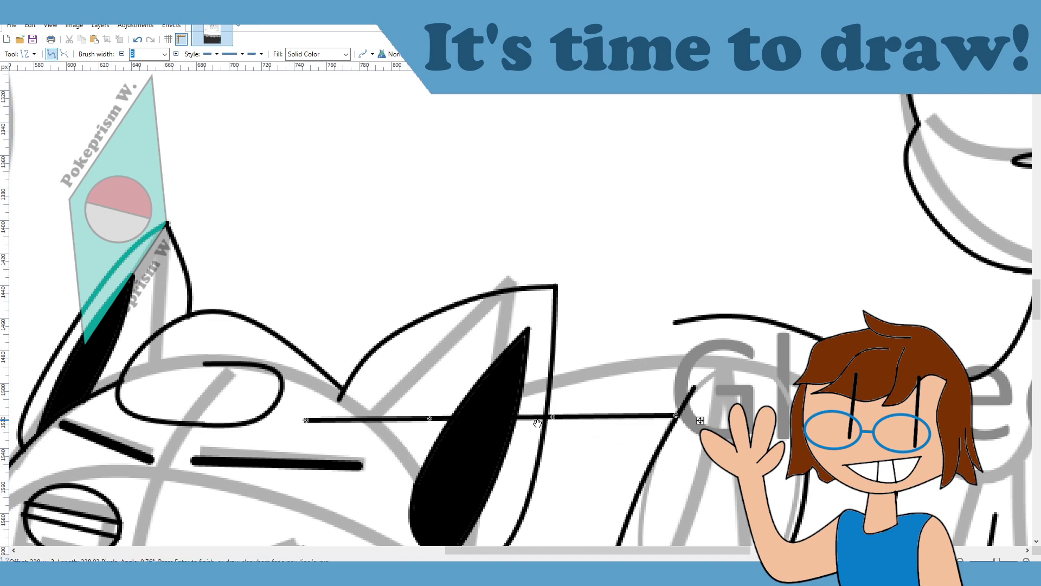
drag(435, 419, 404, 462)
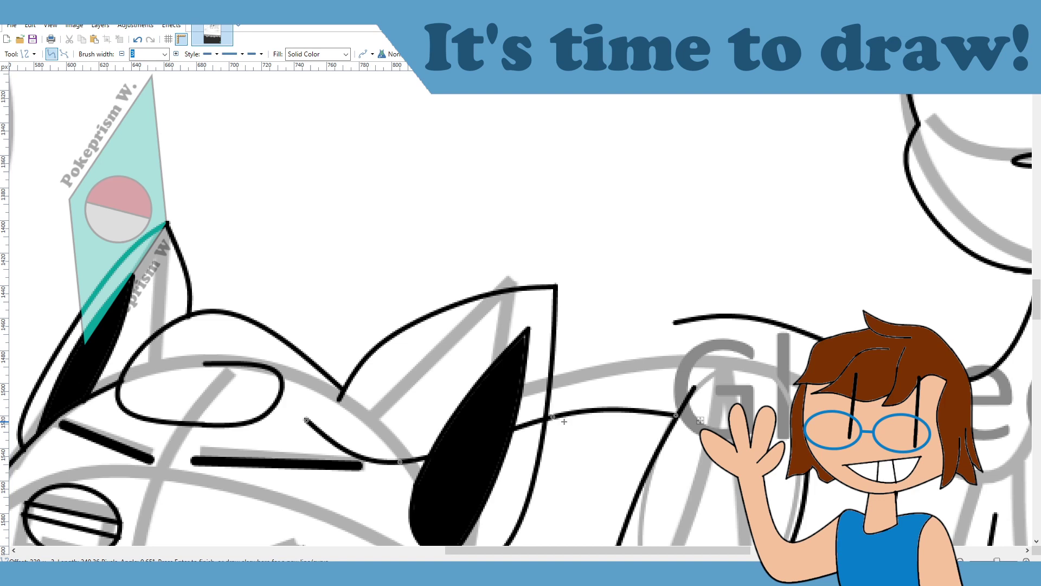
drag(564, 421, 595, 394)
drag(307, 421, 207, 380)
key(Return)
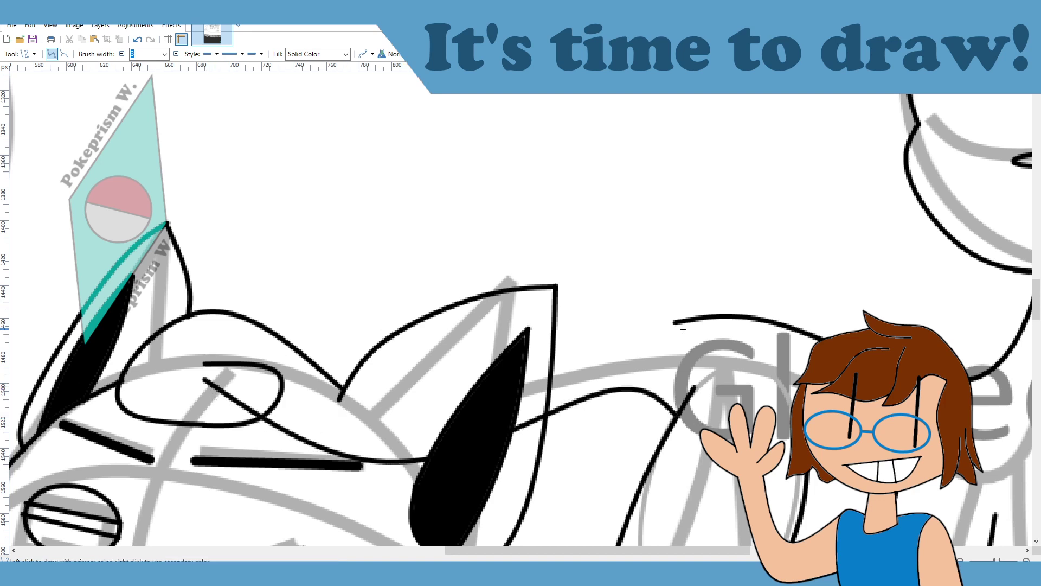
Step: Try an upper tail edge from the start of the back line, curving up above the neighbouring character's head
mouse_move(680, 322)
mouse_down()
mouse_move(375, 352)
mouse_move(255, 274)
mouse_move(267, 241)
mouse_up()
drag(408, 270, 371, 348)
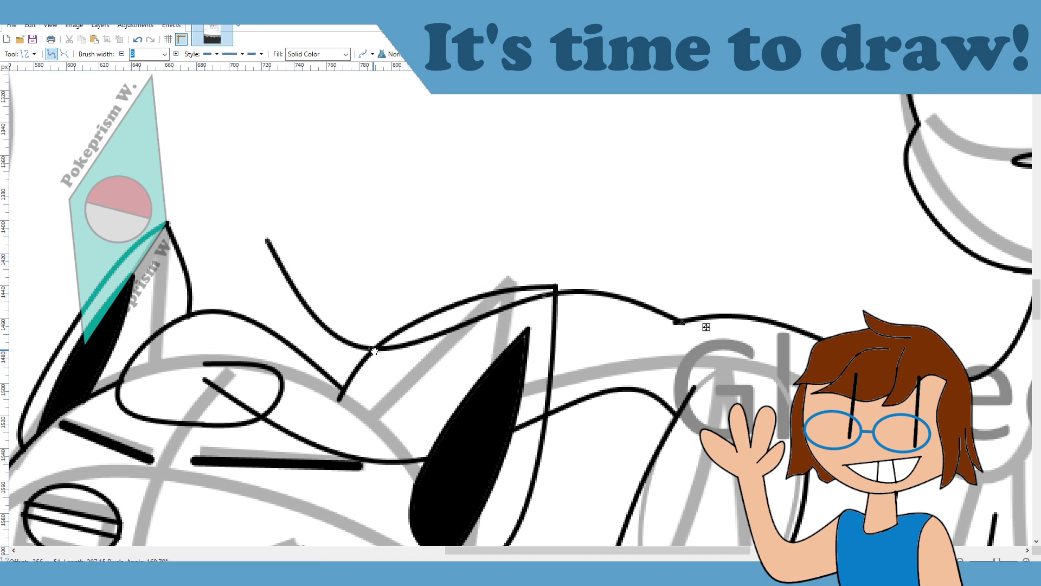
drag(544, 295, 560, 313)
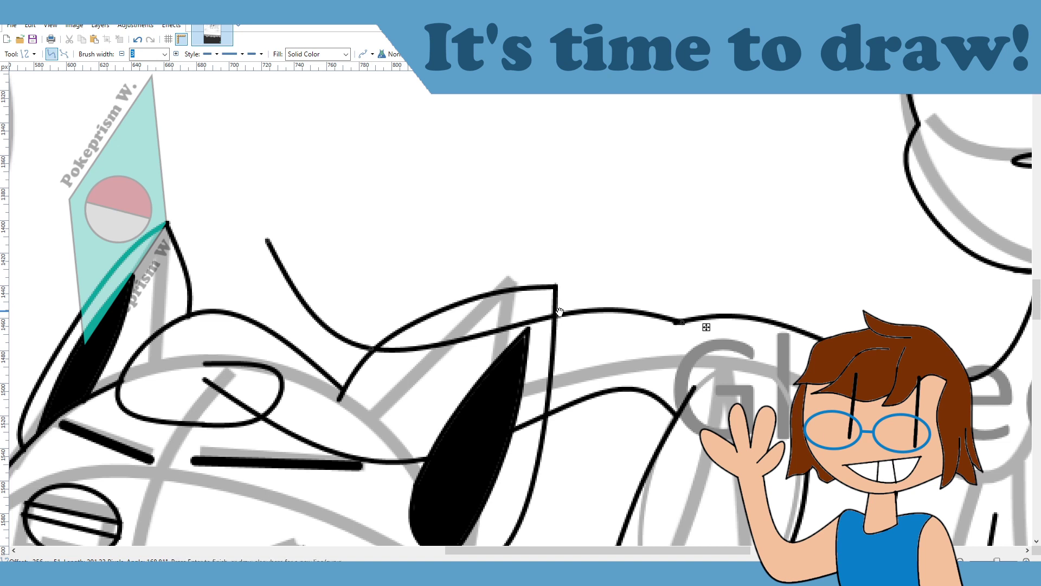
drag(267, 241, 277, 281)
drag(371, 348, 388, 348)
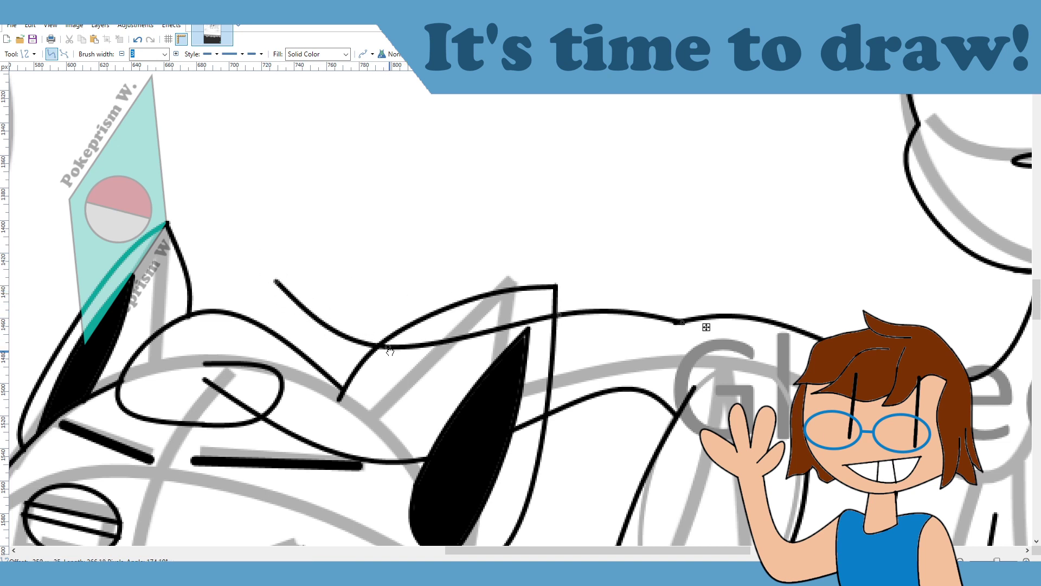
Step: Undo both tail curves
key(ctrl+z)
key(ctrl+z)
key(ctrl+z)
key(ctrl+z)
key(ctrl+z)
key(ctrl+z)
key(ctrl+z)
key(ctrl+z)
key(ctrl+z)
Step: Draw the tail's upper edge from the back line, dipping behind the near ear and arching over to the far ear
mouse_move(681, 322)
mouse_down()
mouse_move(195, 308)
mouse_move(154, 273)
mouse_up()
drag(499, 308, 509, 352)
drag(330, 290, 337, 262)
drag(705, 326, 703, 323)
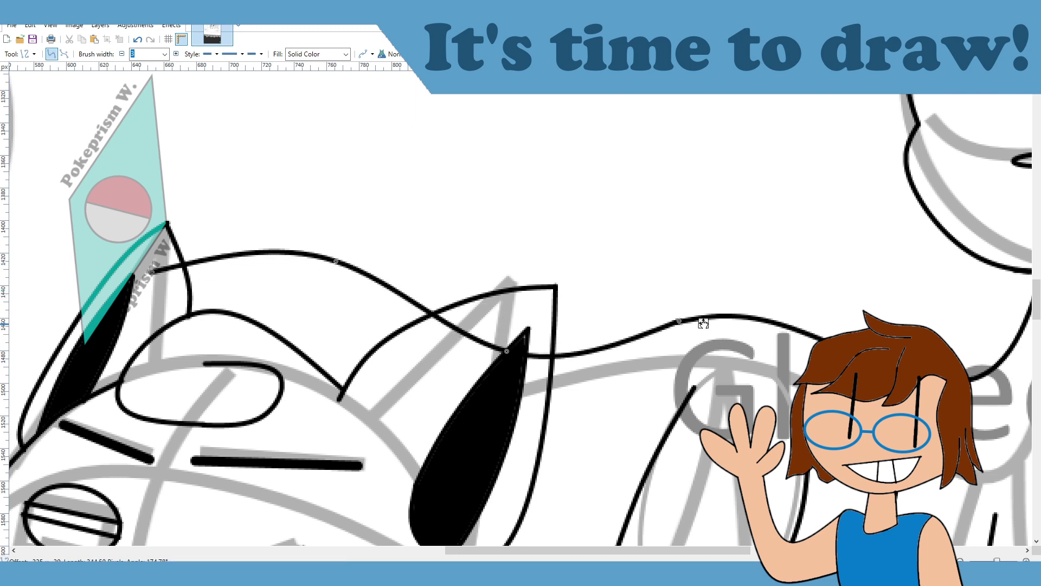
key(Return)
Step: Try a lower tail edge from the tail tip at the far ear back to the hind thigh
mouse_move(151, 273)
mouse_down()
mouse_move(155, 285)
mouse_move(442, 429)
mouse_move(665, 435)
mouse_move(673, 423)
mouse_move(662, 435)
mouse_move(666, 300)
mouse_up()
scroll(664, 434, down, 3)
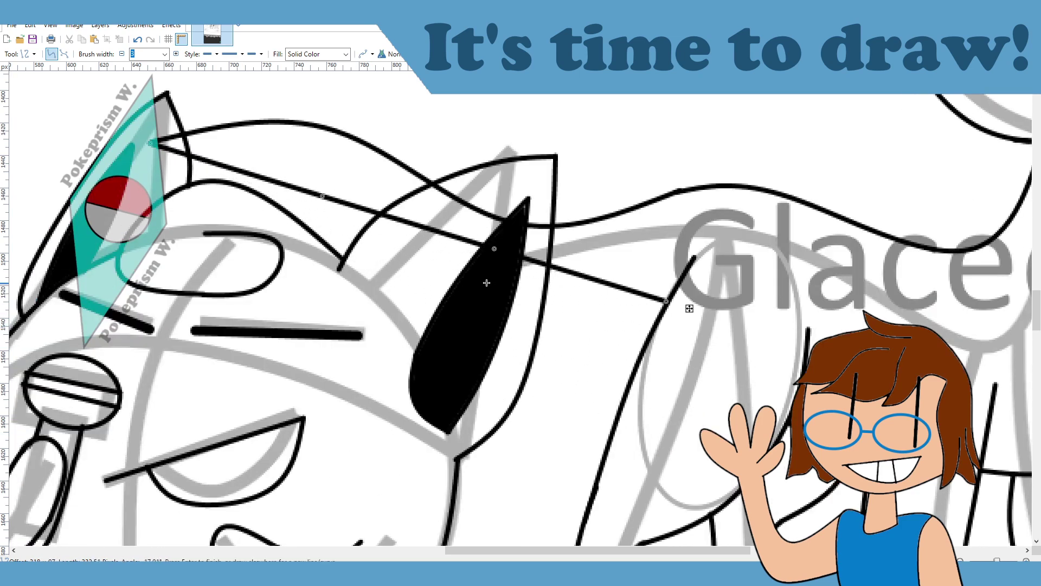
scroll(690, 308, up, 1)
drag(321, 261, 205, 331)
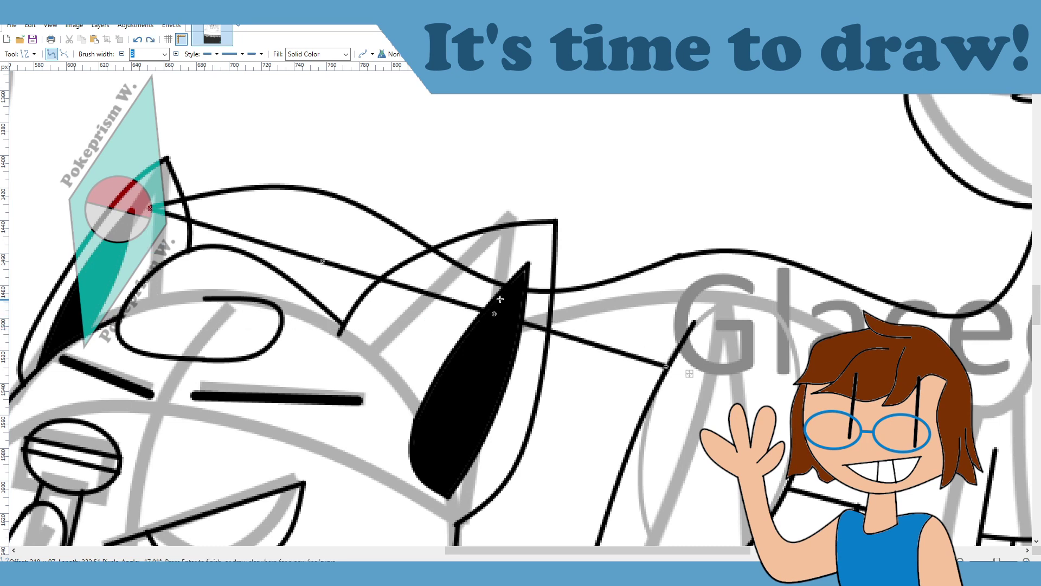
drag(494, 313, 460, 420)
mouse_move(323, 261)
mouse_down()
mouse_move(247, 294)
mouse_move(306, 270)
mouse_up()
key(ctrl+z)
key(ctrl+z)
key(ctrl+z)
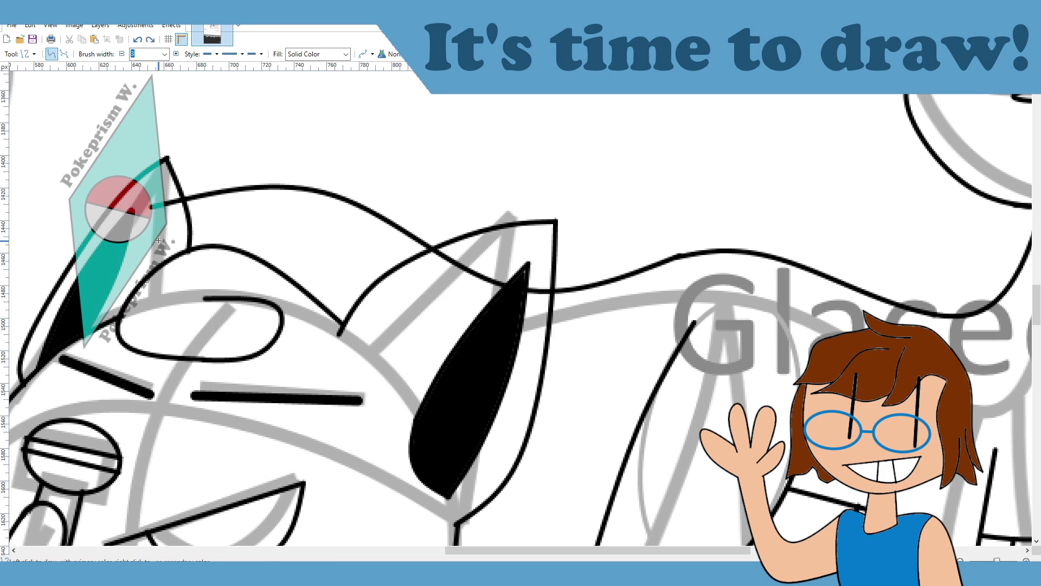
Step: Draw the pointed tail tip with two straight lines from the upper tail edge, and hide the neighbouring character's line art
drag(152, 206, 425, 311)
drag(590, 395, 425, 311)
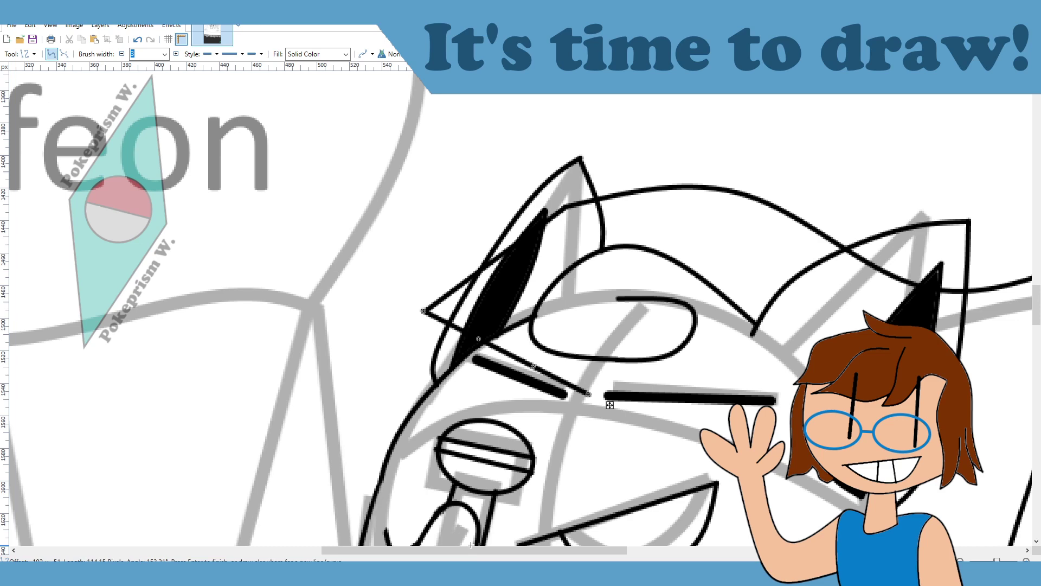
drag(471, 550, 562, 550)
key(Return)
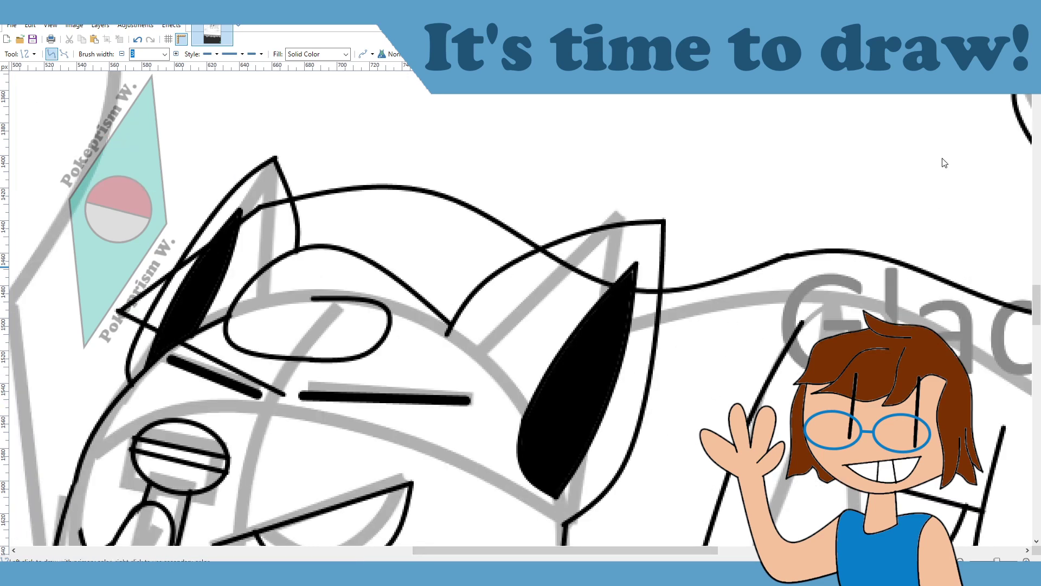
click(1016, 136)
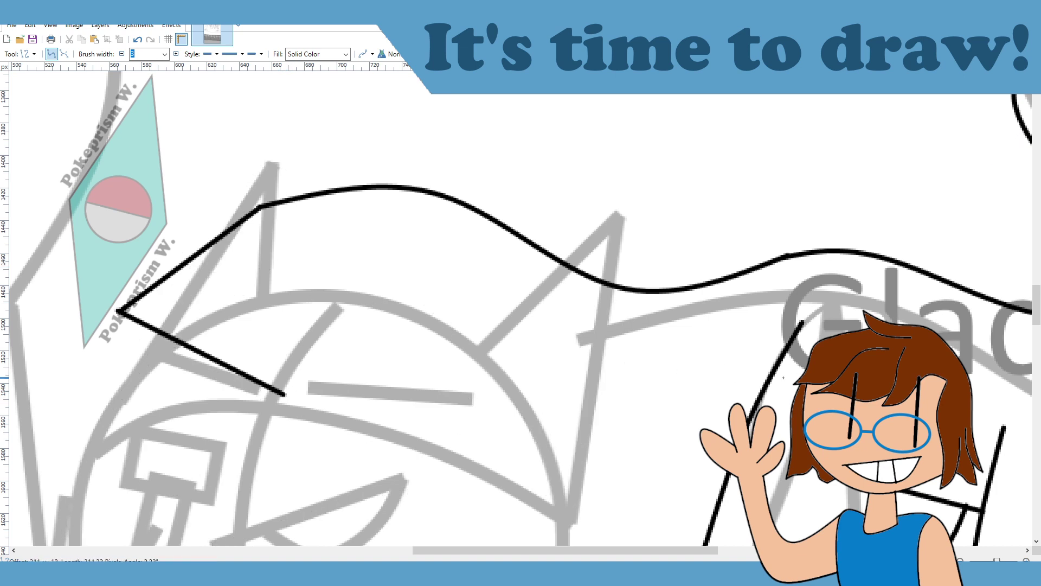
Step: Draw the lower tail edge from the tip's lower corner to the hind thigh, bending it into a wave that follows the upper edge
drag(681, 370, 681, 371)
key(Return)
drag(285, 395, 769, 380)
drag(446, 387, 408, 349)
drag(612, 382, 611, 415)
drag(409, 349, 411, 368)
drag(411, 368, 432, 377)
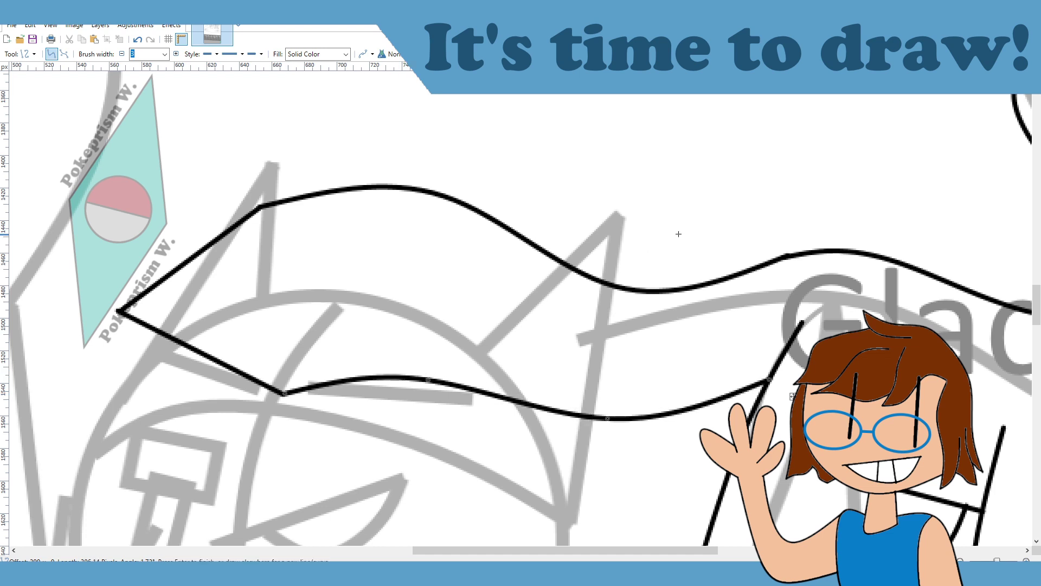
click(685, 211)
Step: Draw a line joining the tail tip's upper and lower corners and bend it into a point towards the body, forming a diamond
mouse_move(284, 394)
mouse_down()
mouse_move(374, 297)
mouse_move(373, 279)
mouse_move(261, 208)
mouse_up()
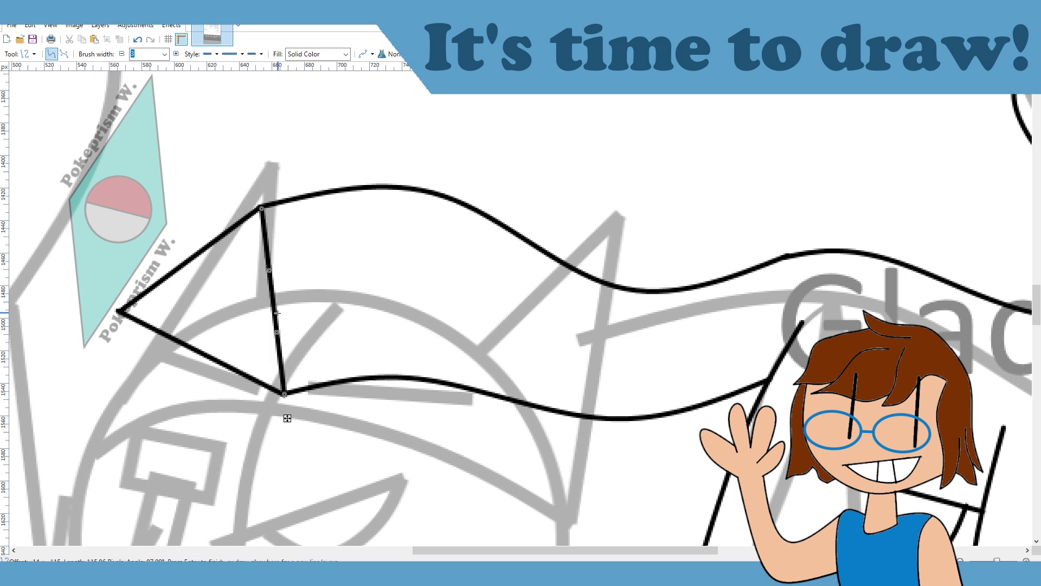
drag(277, 332, 344, 286)
drag(271, 271, 346, 314)
mouse_move(335, 255)
mouse_down()
mouse_move(337, 275)
mouse_move(339, 263)
mouse_up()
drag(347, 315, 344, 305)
drag(333, 261, 327, 267)
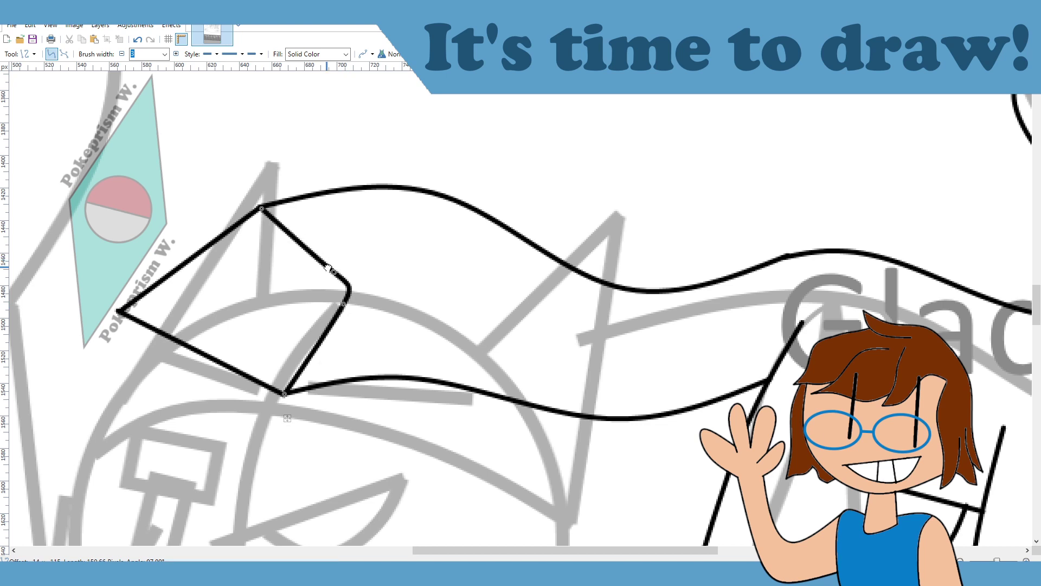
key(Return)
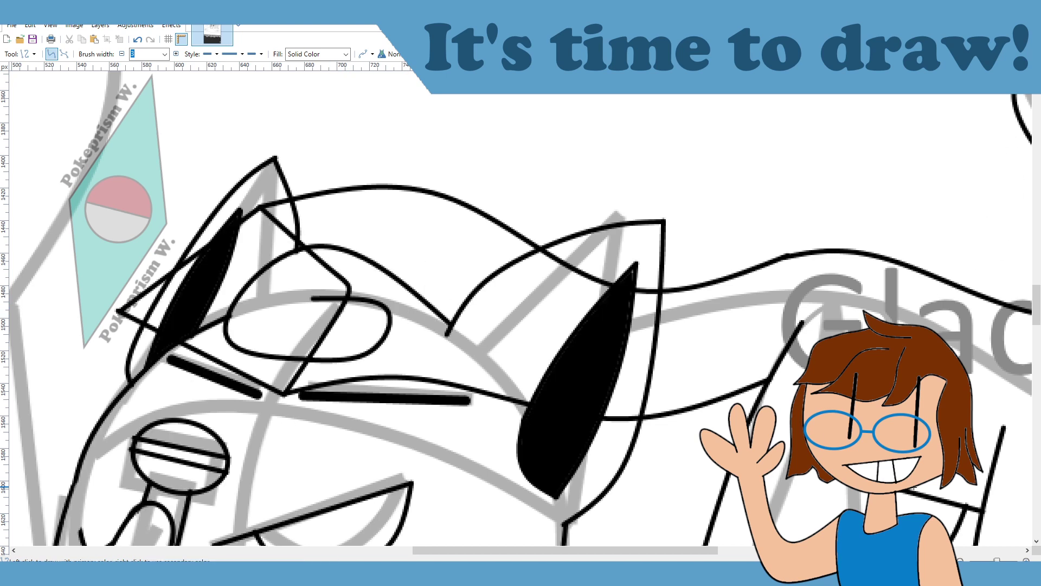
Step: Erase the part of Glaceon's face outline that runs through the hanging strand beside the far cheek, using a 10-pixel eraser
key(ctrl+b)
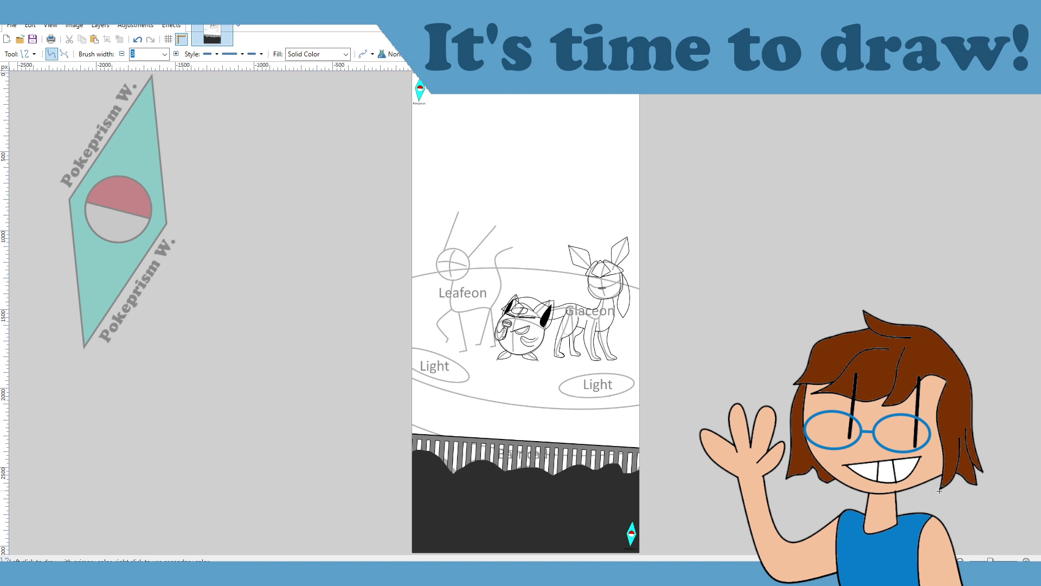
click(1026, 560)
click(1027, 559)
click(1026, 560)
click(1026, 559)
click(1026, 560)
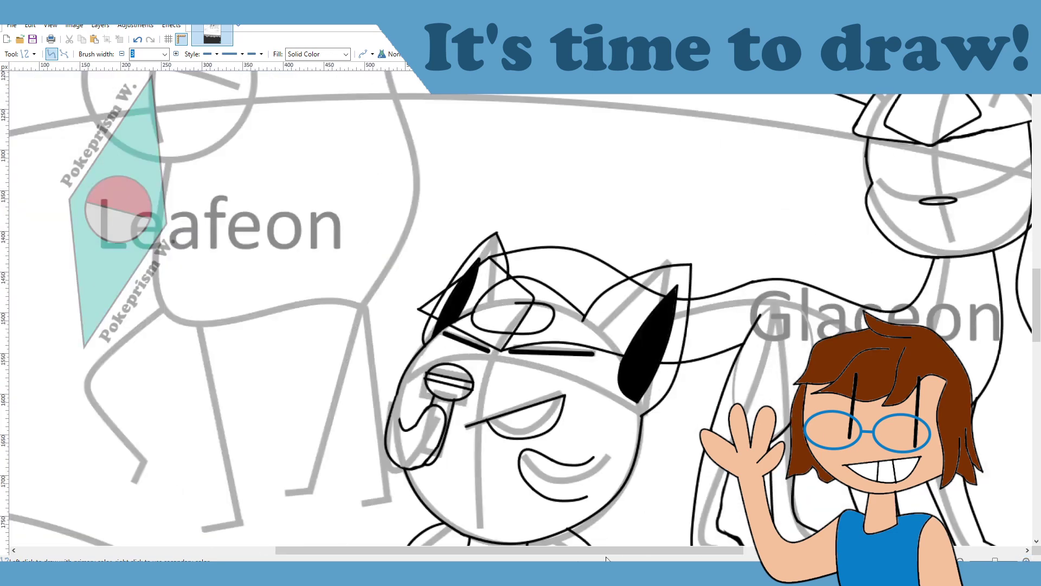
drag(495, 551, 774, 553)
scroll(556, 462, up, 2)
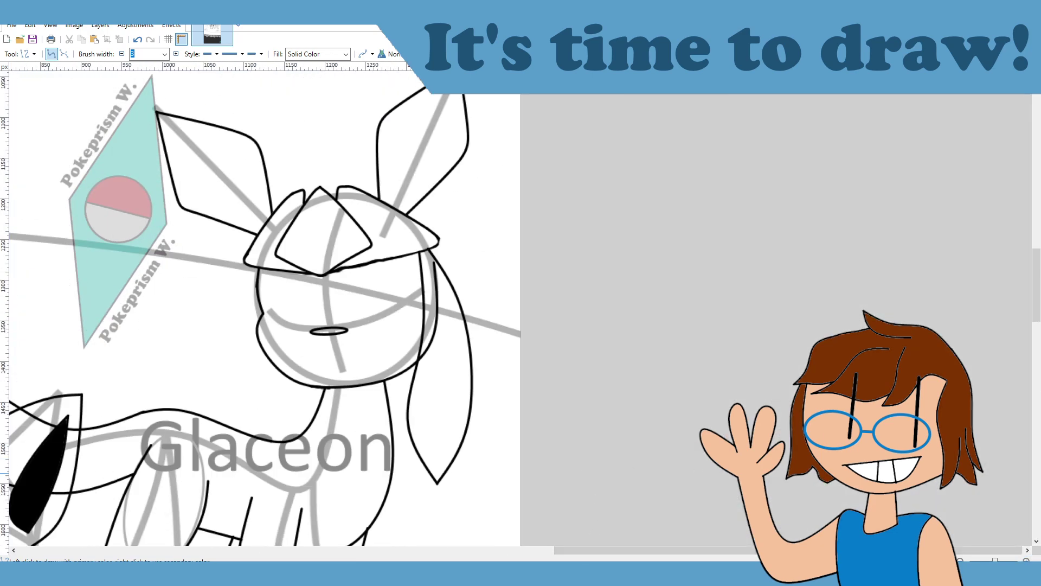
click(1026, 560)
click(1026, 559)
click(1027, 560)
click(1027, 559)
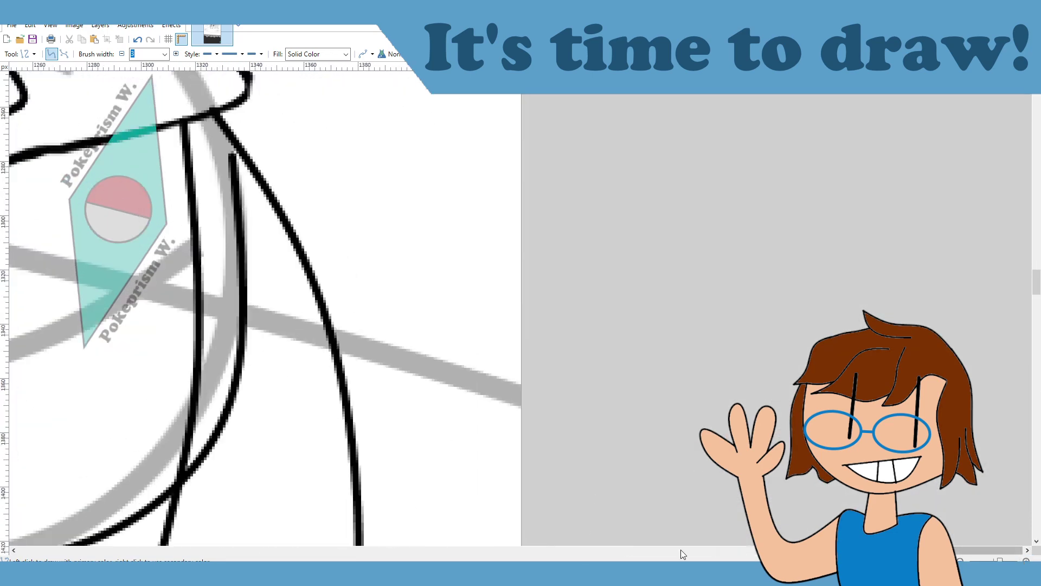
scroll(620, 550, left, 5)
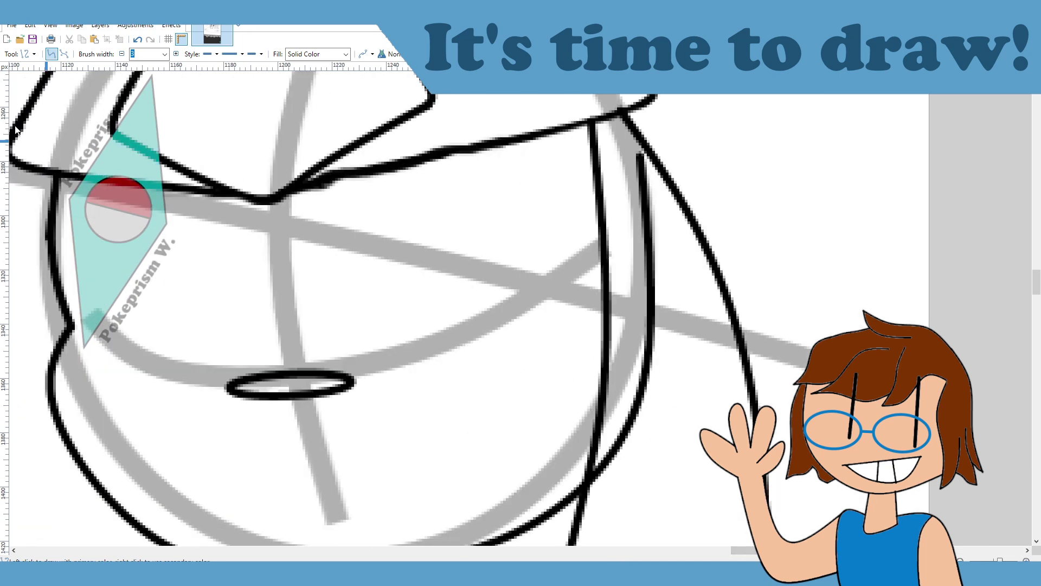
key(e)
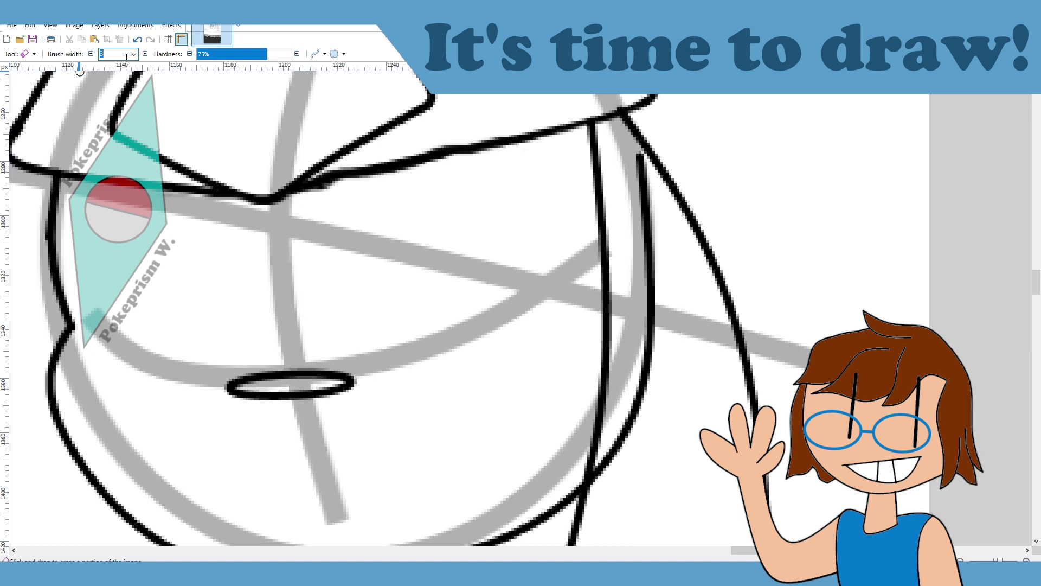
mouse_move(651, 222)
mouse_down()
mouse_move(637, 157)
mouse_move(629, 162)
mouse_move(642, 181)
mouse_move(654, 326)
mouse_move(645, 423)
mouse_move(649, 351)
mouse_move(604, 482)
mouse_move(640, 404)
mouse_move(651, 271)
mouse_move(638, 144)
mouse_move(657, 353)
mouse_up()
key(ctrl+z)
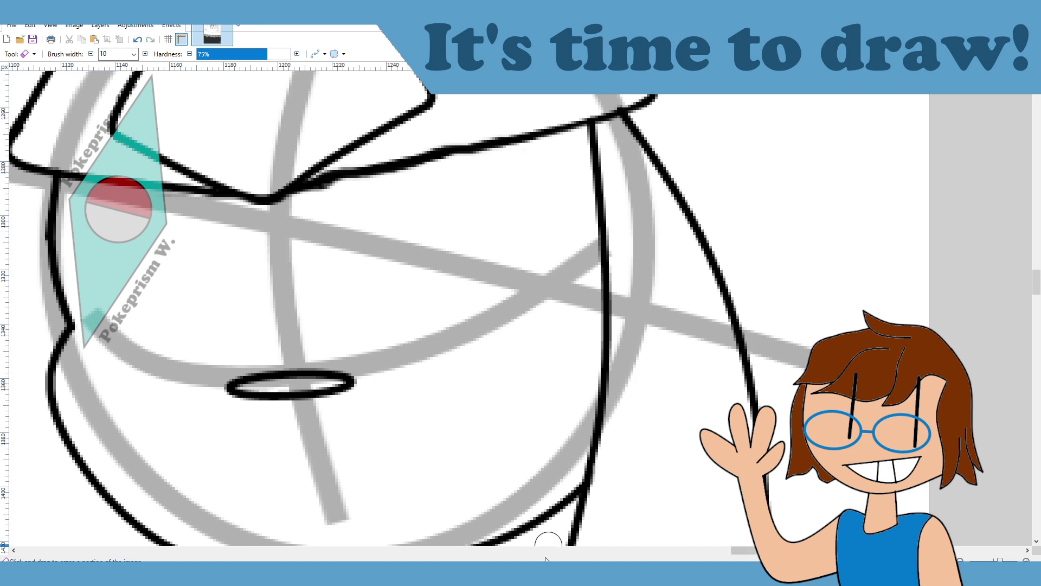
Step: Draw a 3-pixel line from the headpiece's near lower corner down past the back line as the second hanging strand's outer edge
scroll(546, 551, left, 5)
scroll(535, 442, down, 3)
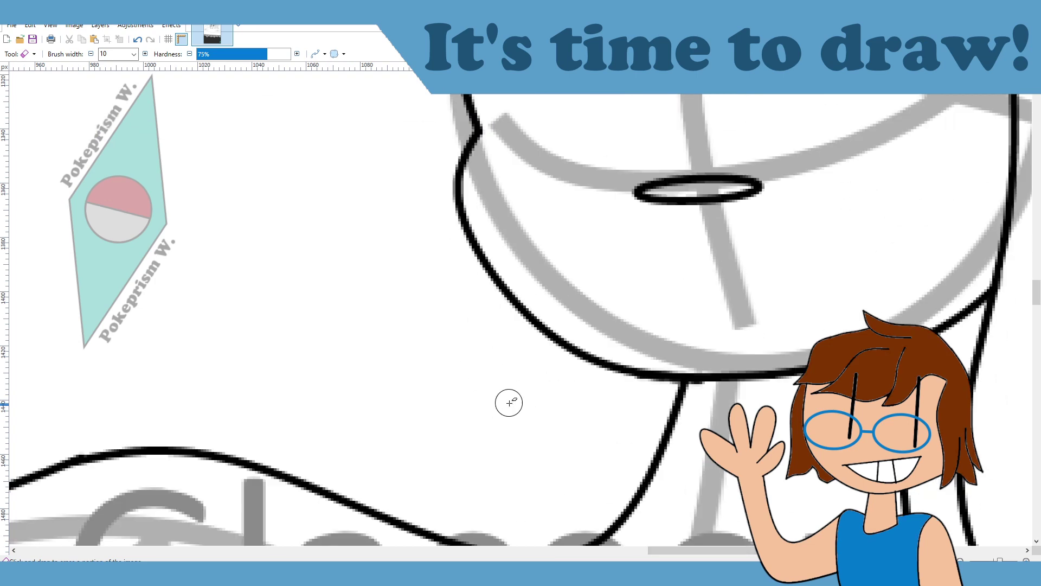
key(o)
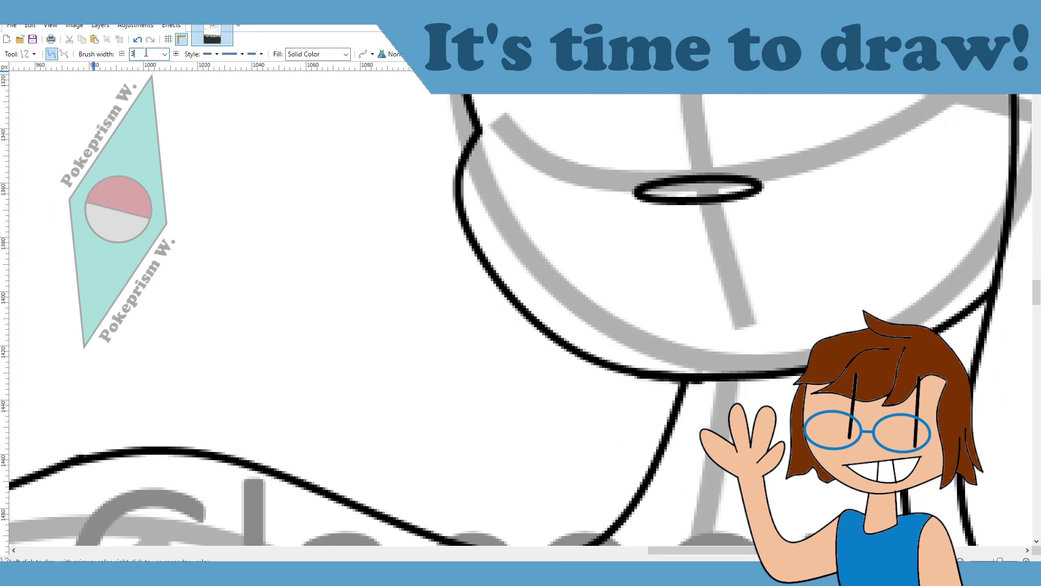
scroll(493, 334, down, 5)
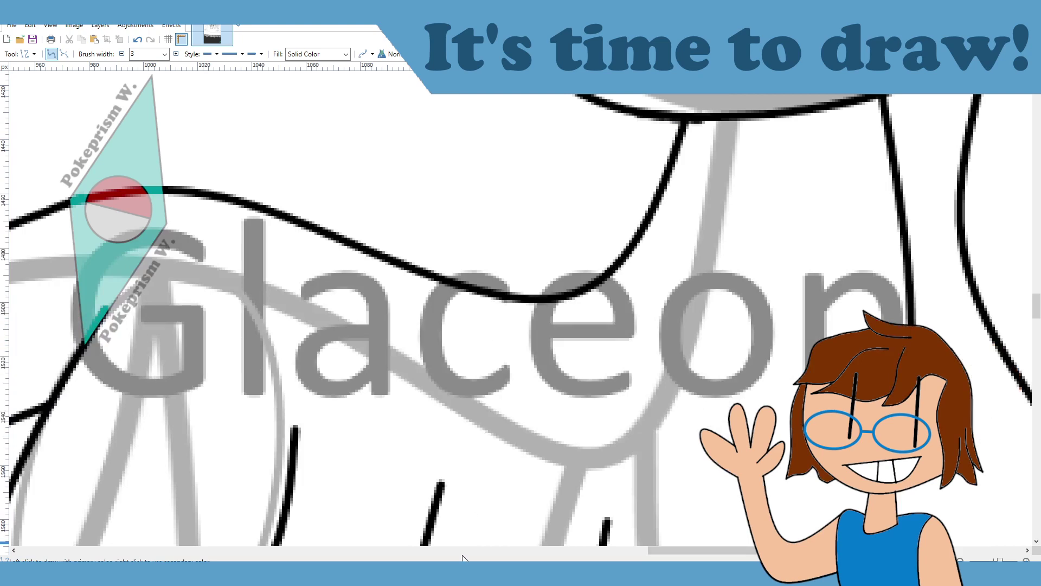
scroll(474, 549, right, 4)
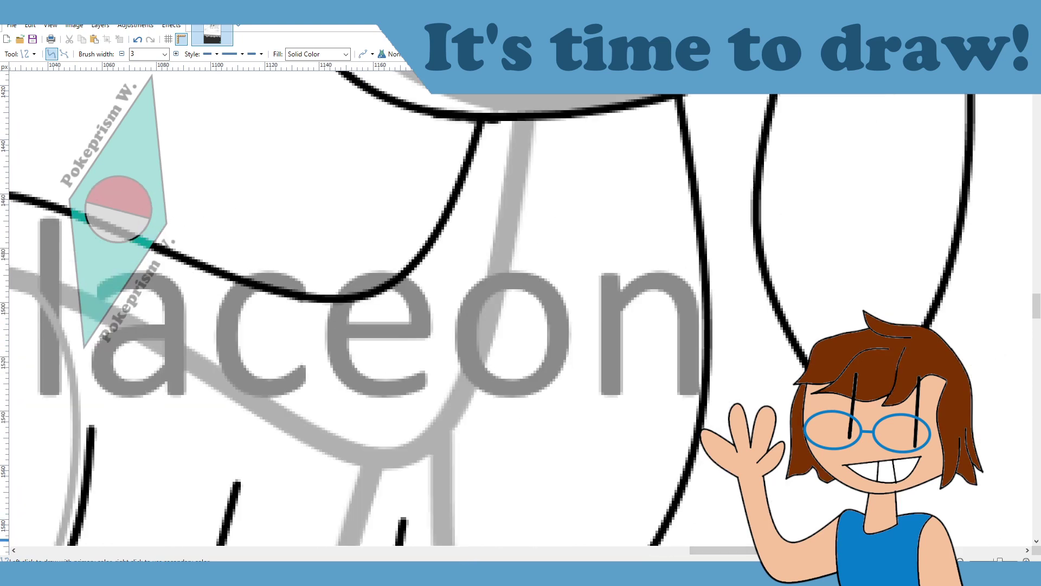
click(961, 560)
click(961, 560)
scroll(574, 379, up, 3)
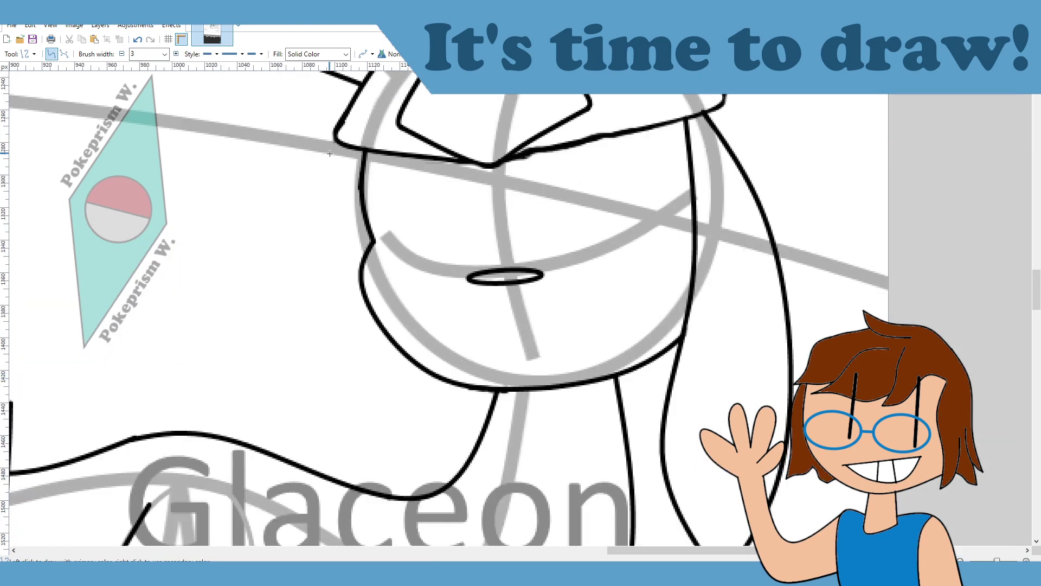
scroll(373, 320, down, 2)
mouse_move(352, 148)
mouse_down()
mouse_move(375, 345)
mouse_move(356, 415)
mouse_move(360, 448)
mouse_up()
scroll(362, 471, up, 3)
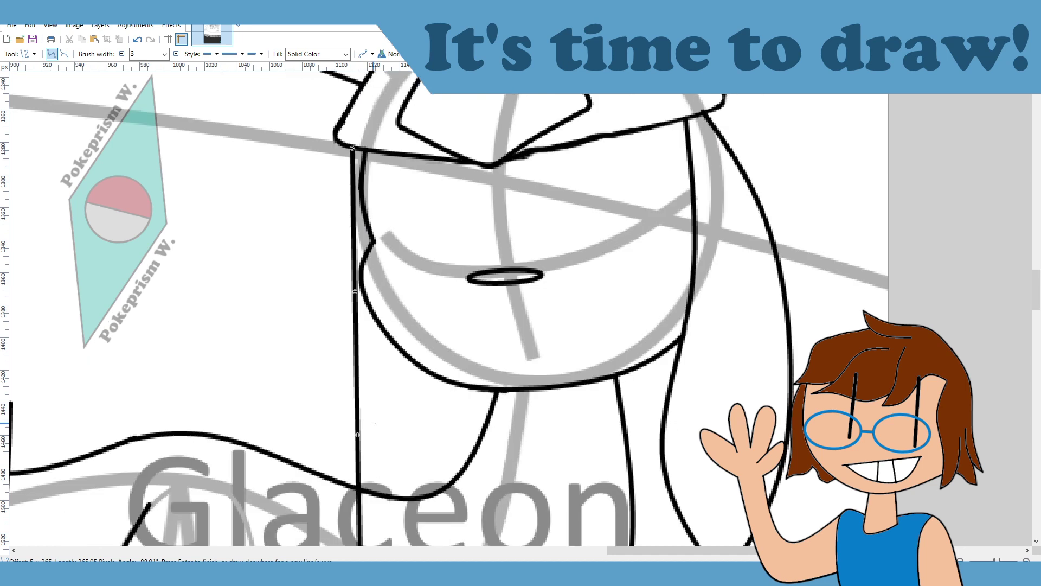
Step: Bend the strand's outer edge inward beside the cheek and outward below it, and tuck its upper end under the headpiece
drag(355, 290, 307, 284)
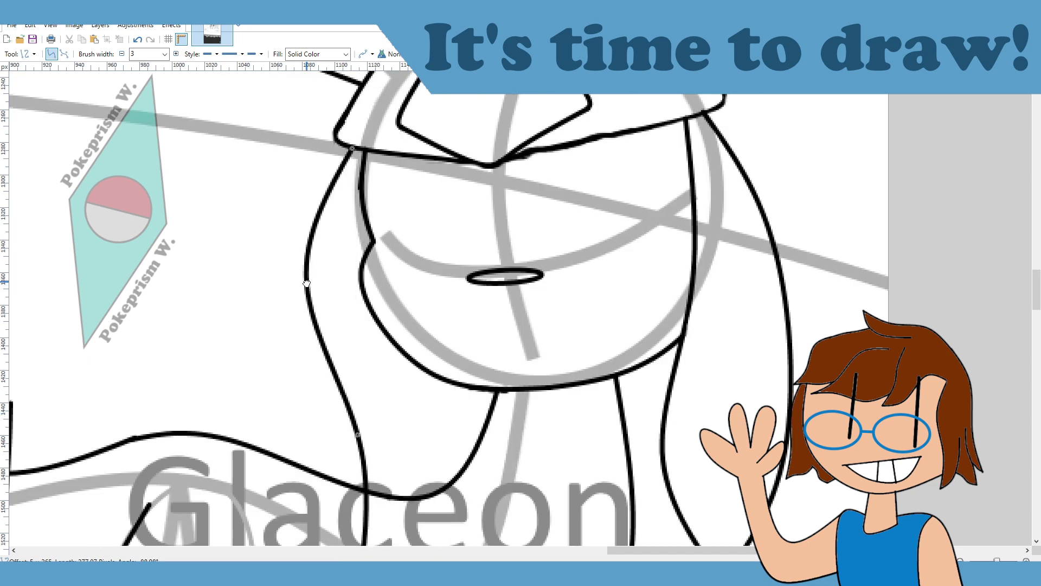
key(ctrl+z)
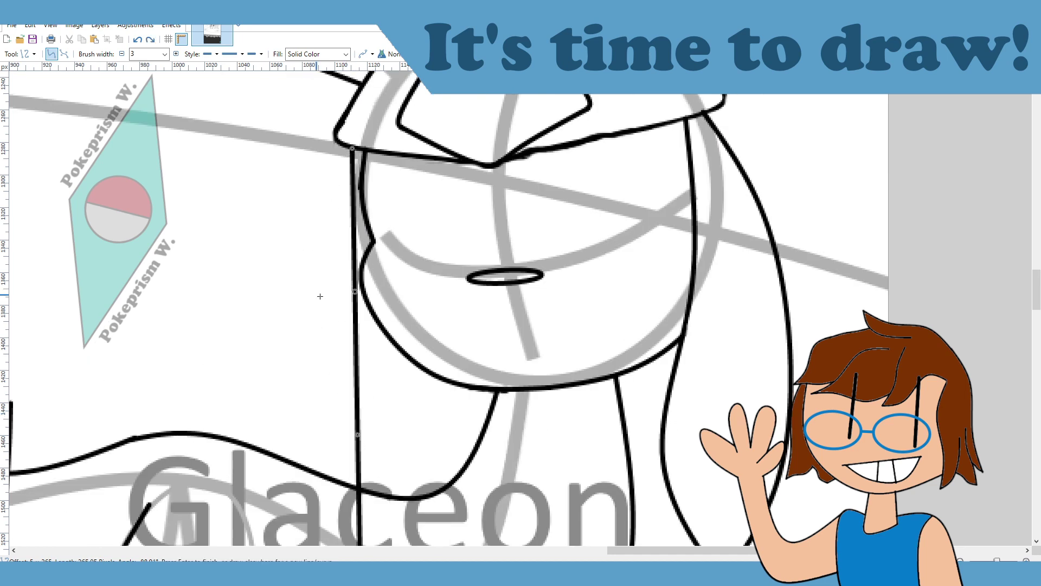
drag(358, 434, 310, 414)
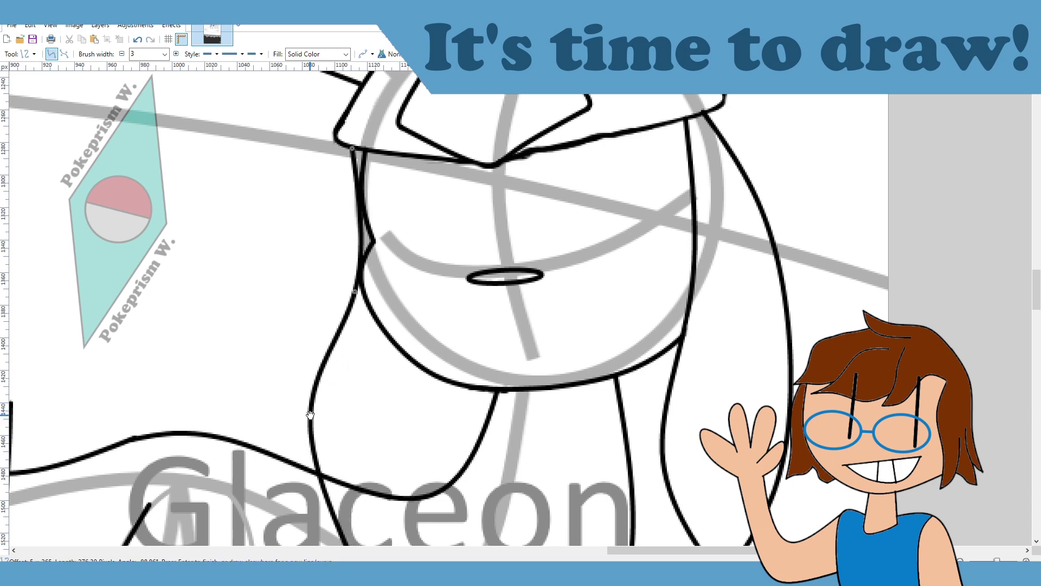
scroll(359, 360, down, 2)
drag(361, 471, 345, 460)
scroll(344, 455, up, 3)
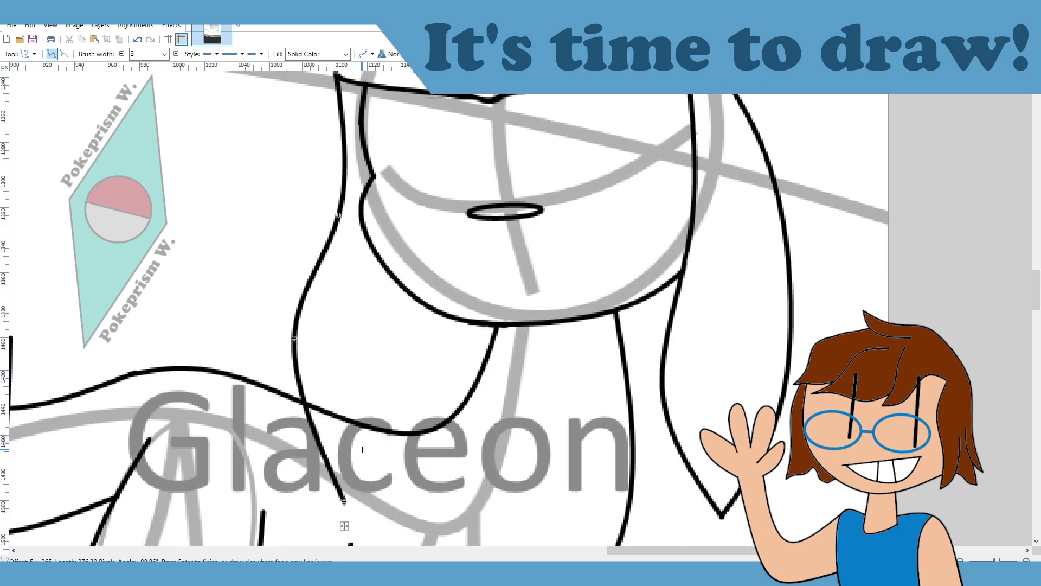
drag(335, 202, 348, 211)
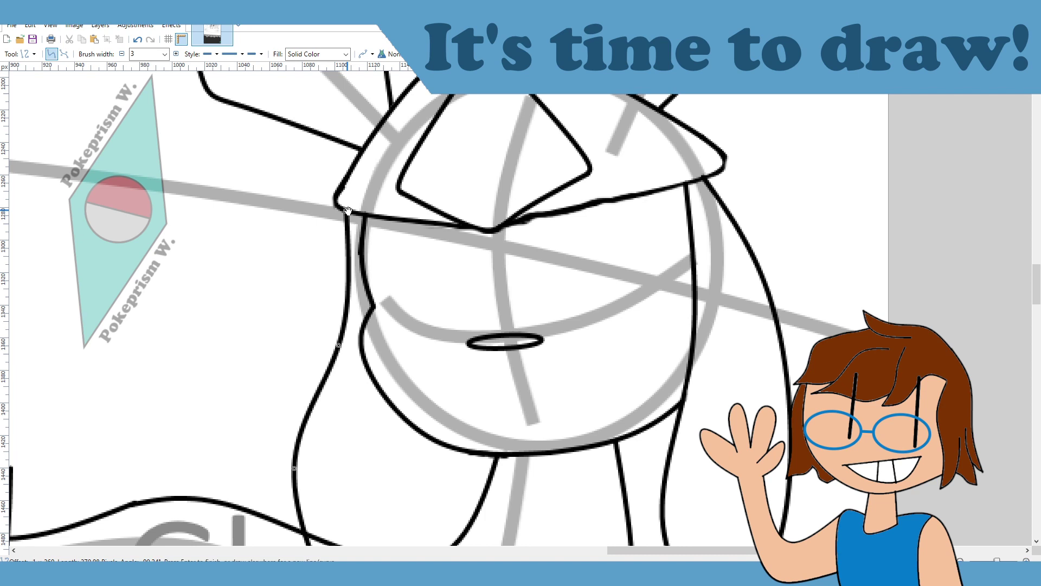
key(Return)
Step: Draw the strand's inner edge from its lower tip up to the jaw outline with a slight S-curve
scroll(334, 510, down, 2)
drag(344, 504, 428, 306)
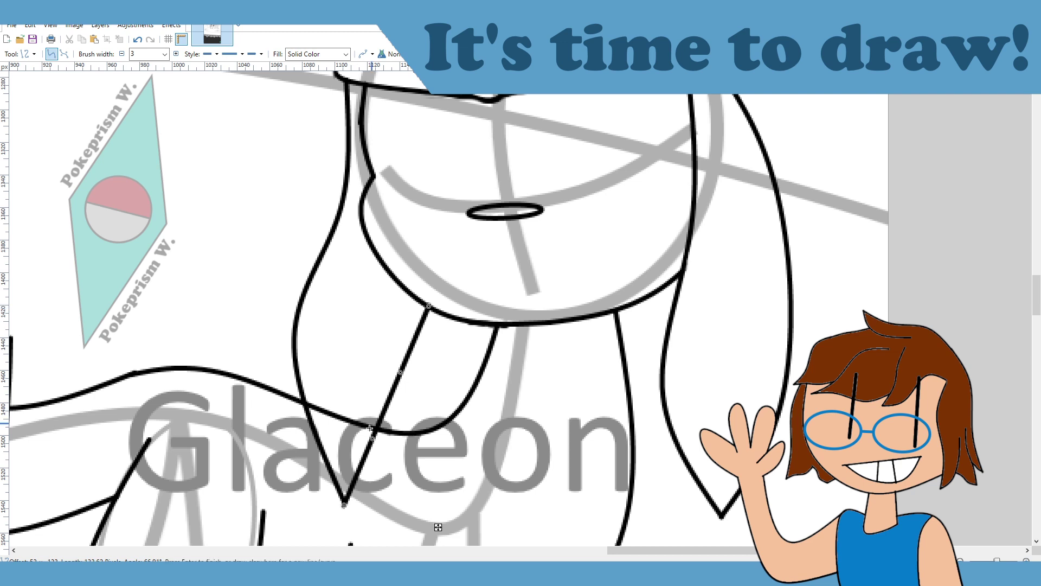
drag(372, 439, 356, 428)
mouse_move(400, 372)
mouse_down()
mouse_move(386, 356)
mouse_move(407, 376)
mouse_up()
drag(356, 428, 373, 441)
key(Return)
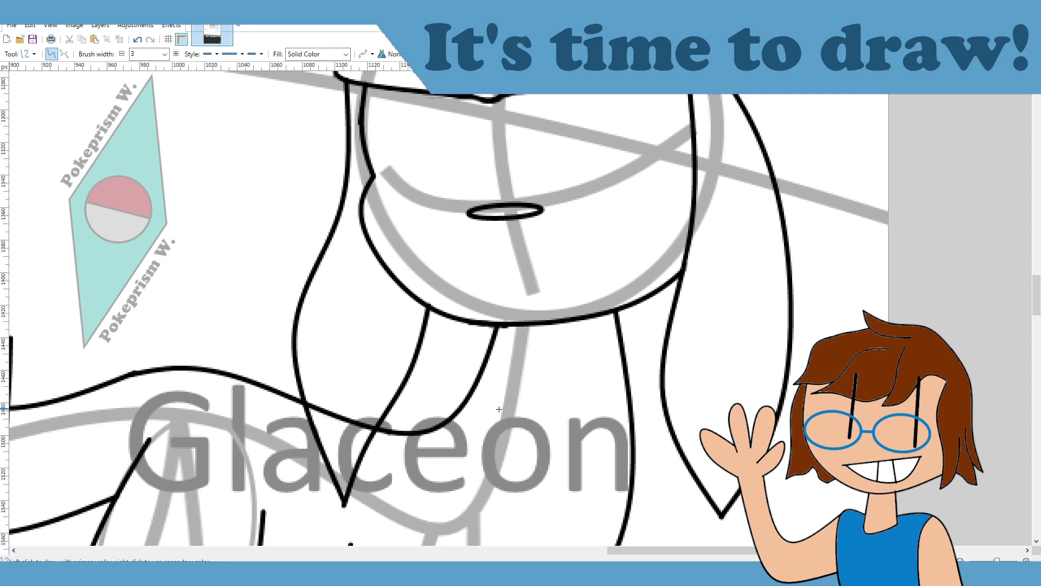
Step: Draw a pointed marking below the base of the neck, curving from the neck line to a low point and back to the strand
scroll(519, 423, down, 2)
scroll(524, 410, up, 3)
scroll(494, 404, down, 1)
scroll(405, 365, down, 2)
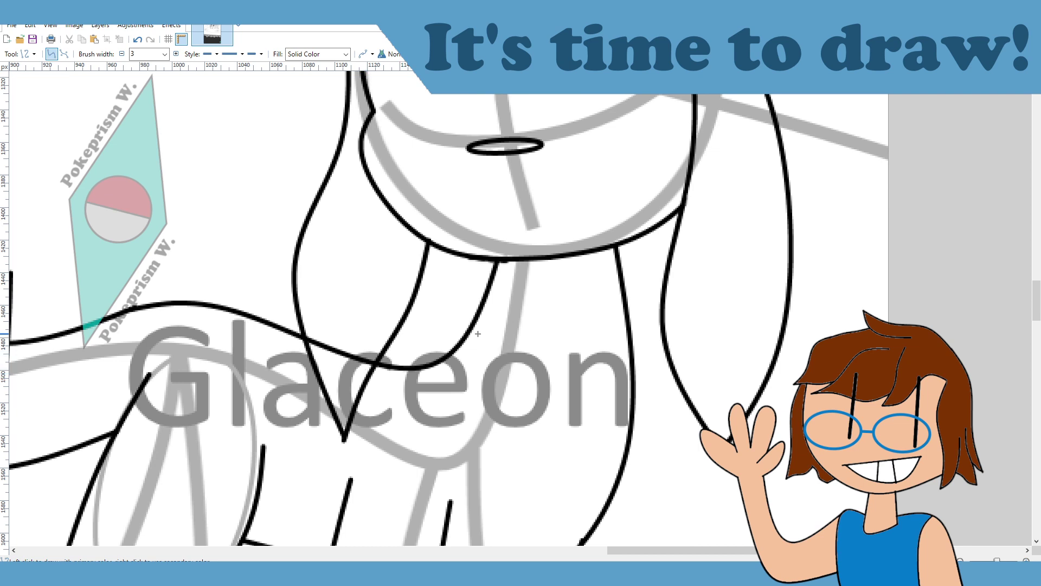
mouse_move(474, 322)
mouse_down()
mouse_move(398, 411)
mouse_move(405, 390)
mouse_up()
mouse_move(452, 345)
mouse_down()
mouse_move(464, 359)
mouse_move(434, 383)
mouse_move(461, 358)
mouse_up()
drag(408, 431, 405, 428)
key(ctrl+z)
drag(405, 389, 380, 367)
key(Return)
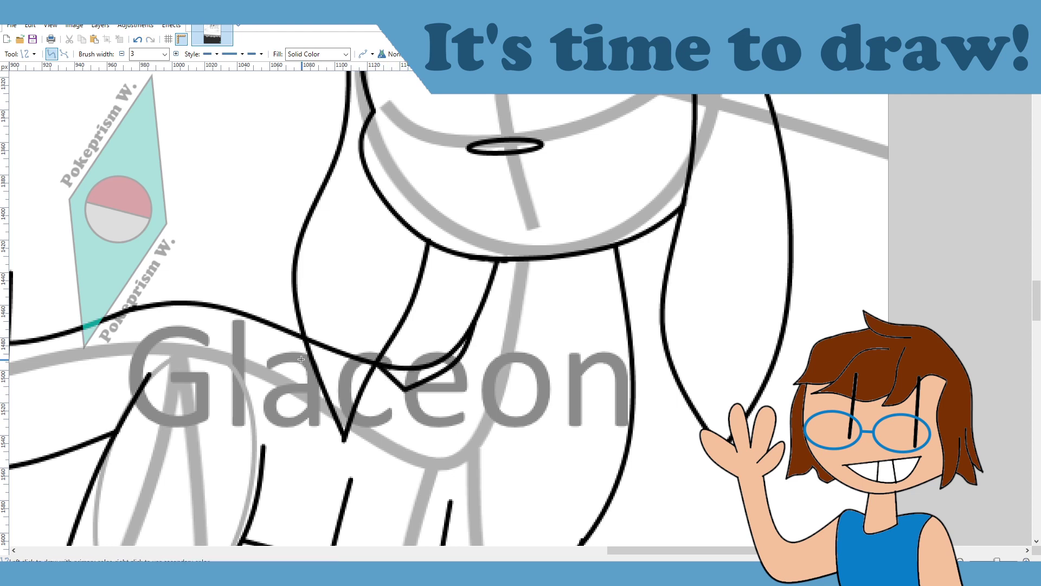
Step: Draw a pointed marking below the back line behind the hanging strand, and erase the lines crossing inside the strand
drag(228, 314, 285, 389)
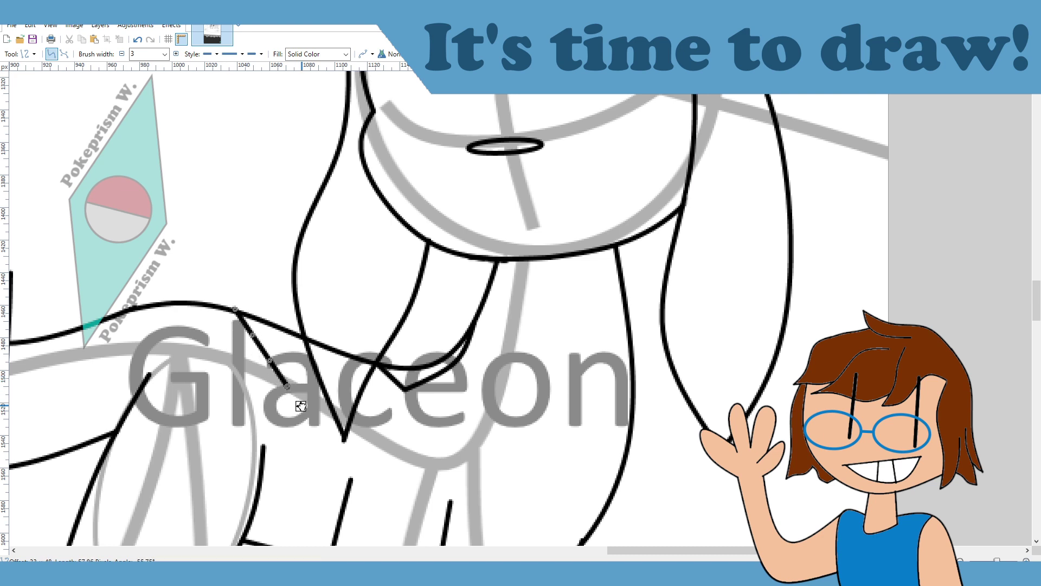
drag(380, 366, 290, 389)
key(Return)
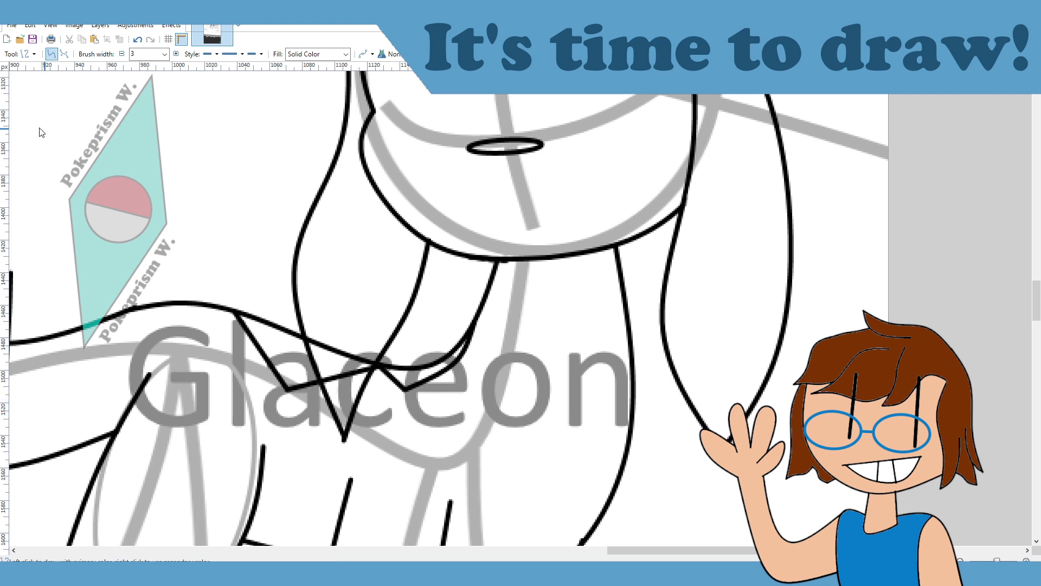
click(31, 172)
mouse_move(326, 334)
mouse_down()
mouse_move(333, 364)
mouse_move(323, 334)
mouse_move(322, 348)
mouse_move(310, 342)
mouse_move(345, 362)
mouse_move(342, 377)
mouse_move(336, 331)
mouse_move(339, 368)
mouse_move(344, 375)
mouse_move(345, 349)
mouse_move(354, 369)
mouse_move(347, 382)
mouse_move(351, 345)
mouse_move(368, 369)
mouse_move(361, 358)
mouse_move(329, 380)
mouse_up()
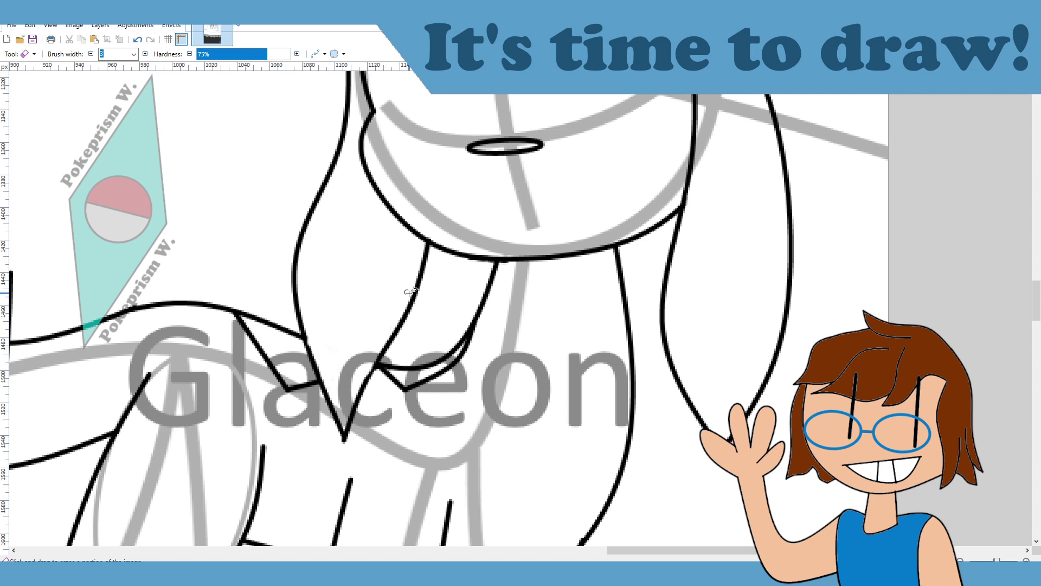
Step: Draw two short curved toe lines on the near front paw
scroll(434, 317, down, 6)
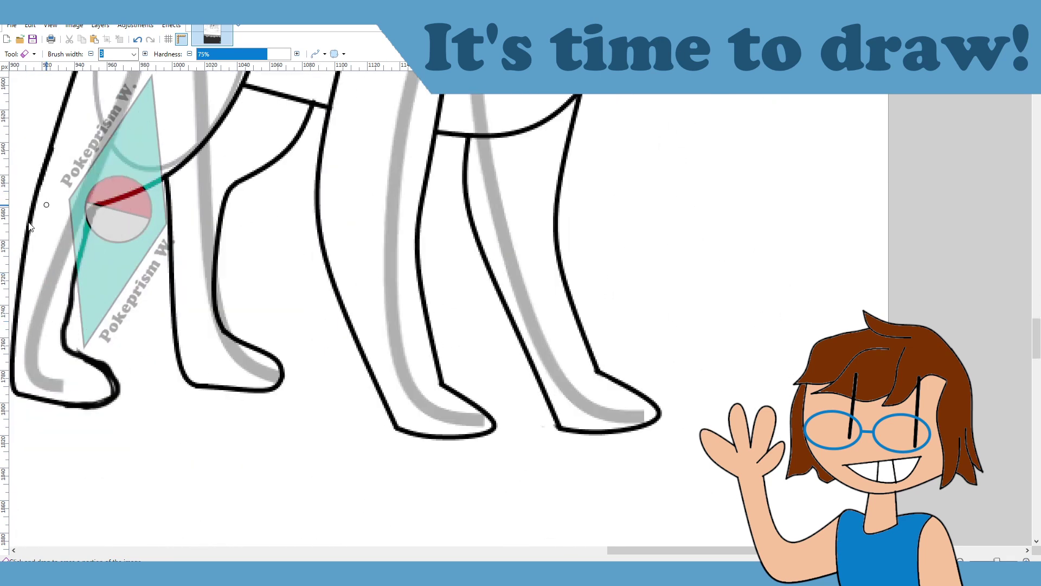
key(o)
drag(449, 419, 449, 437)
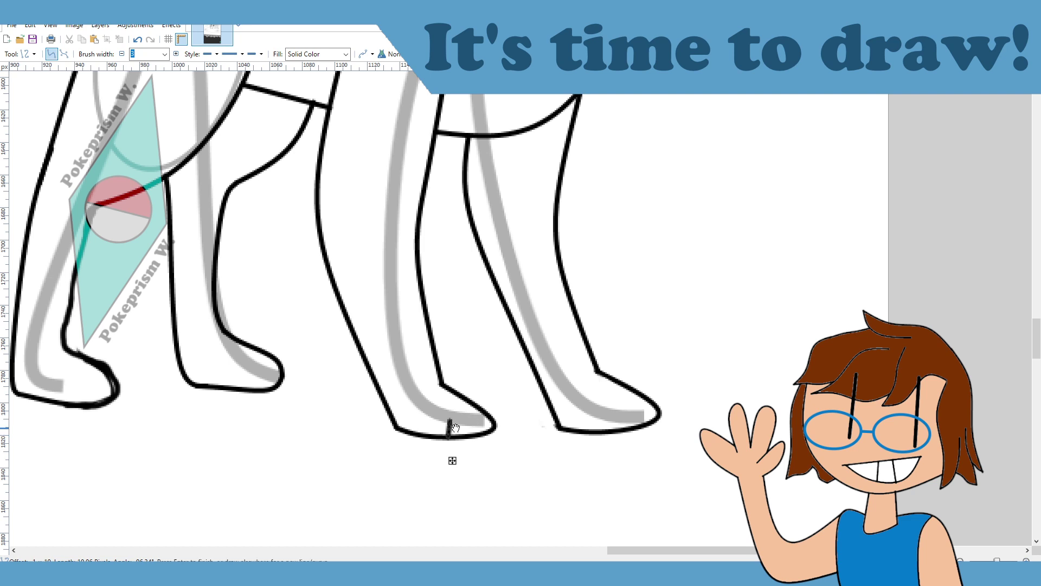
drag(453, 429, 479, 435)
key(Return)
Step: Draw two curved toe lines on the far front paw
drag(612, 403, 611, 453)
key(ctrl+z)
key(ctrl+z)
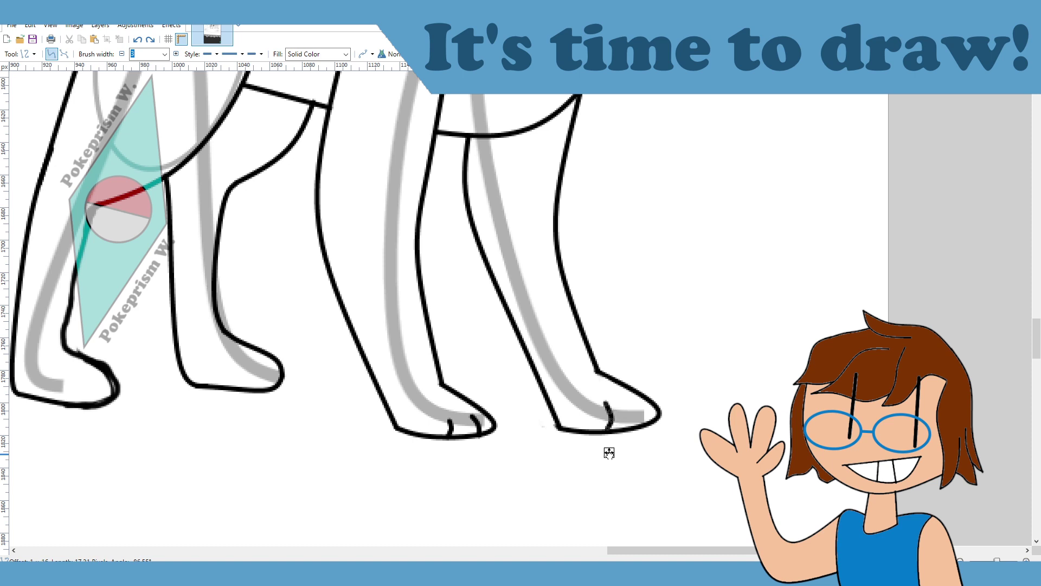
mouse_move(623, 399)
mouse_down()
mouse_move(641, 426)
mouse_move(637, 406)
mouse_move(639, 427)
mouse_move(643, 419)
mouse_up()
click(602, 479)
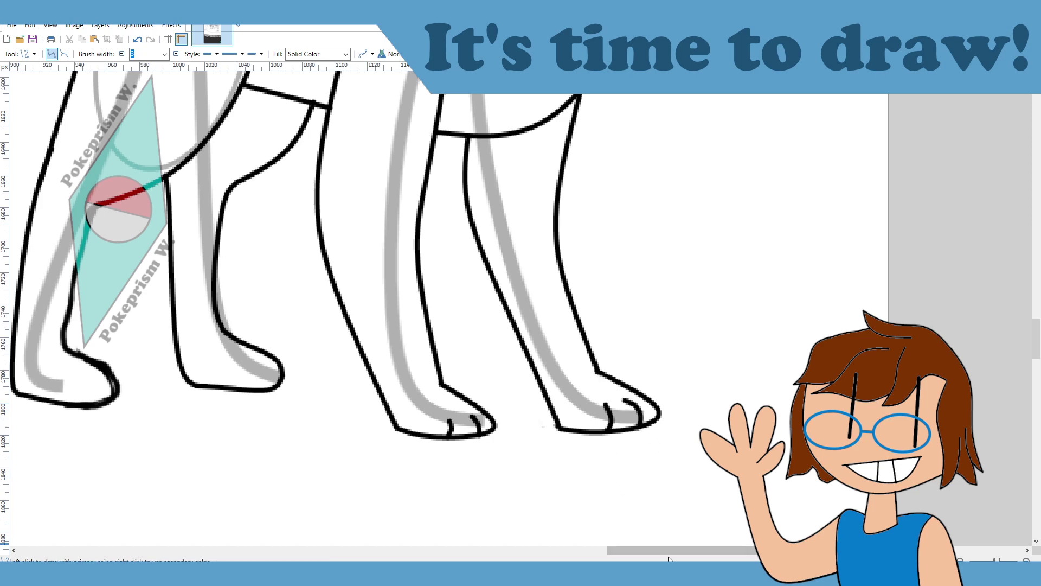
Step: Draw a marking above the near front paw, curving up from the leg's back edge to a point and down to its front edge
scroll(668, 551, left, 5)
scroll(656, 513, up, 3)
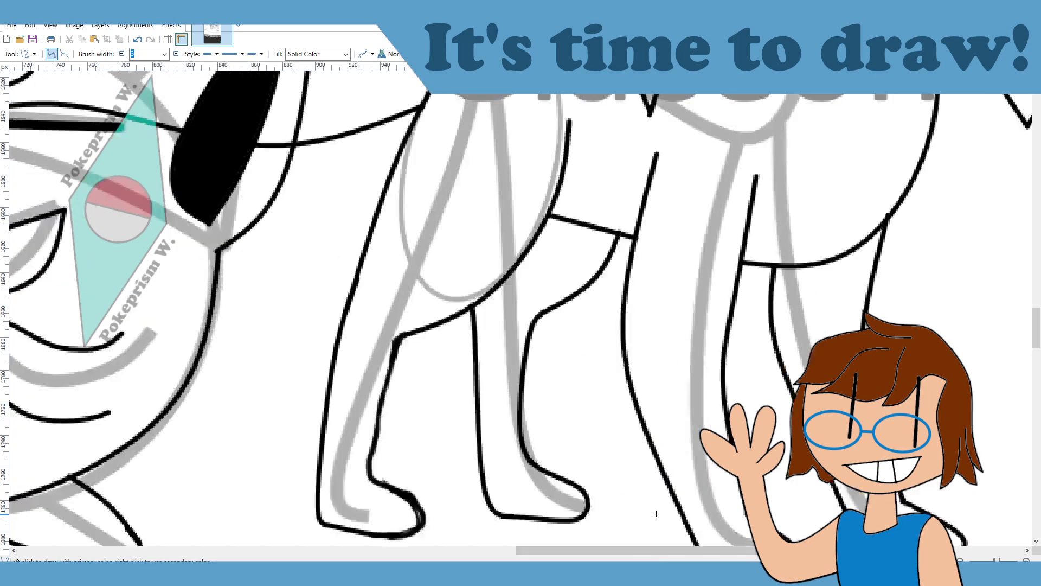
scroll(638, 444, down, 3)
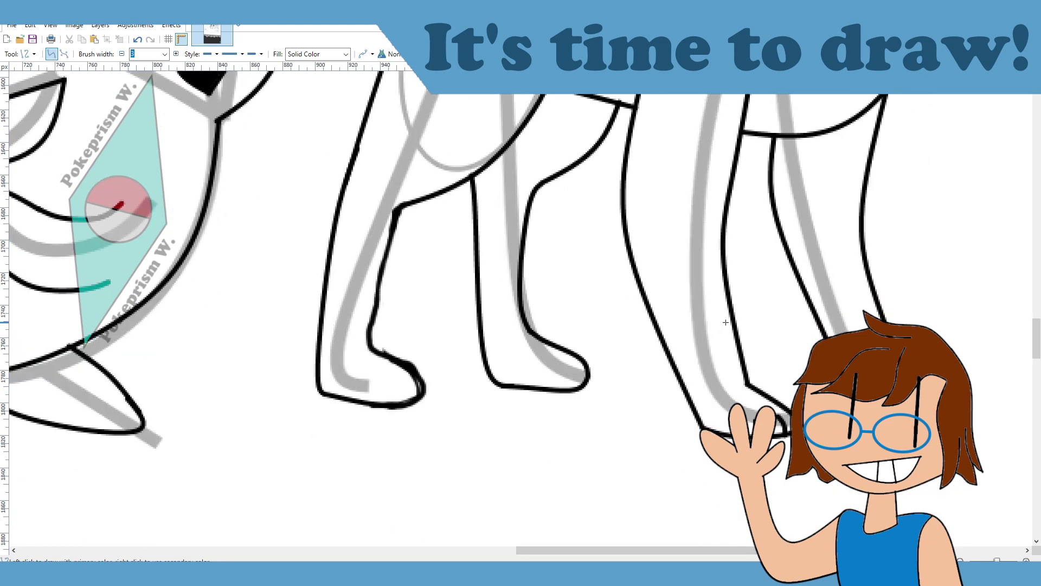
drag(722, 316, 683, 383)
mouse_move(708, 340)
mouse_down()
mouse_move(700, 373)
mouse_move(724, 316)
mouse_move(735, 340)
mouse_up()
key(Return)
Step: Draw a matching pointed marking above the far front paw, running from the leg's back edge to its front edge
scroll(520, 326, right, 5)
drag(561, 306, 603, 369)
key(Return)
drag(582, 335, 568, 321)
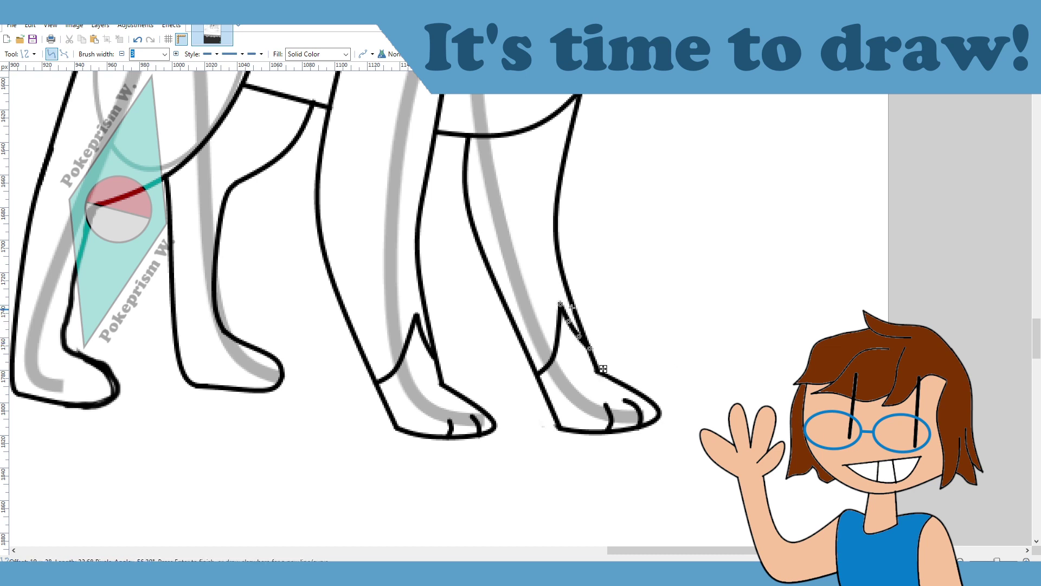
key(Return)
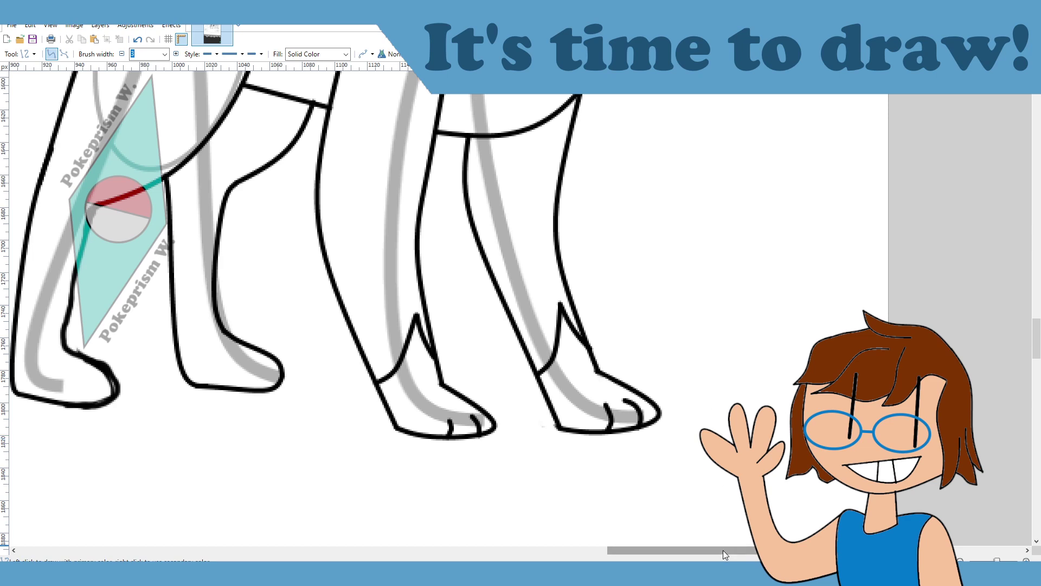
Step: Draw two curved toe lines on the far hind paw
scroll(723, 550, left, 5)
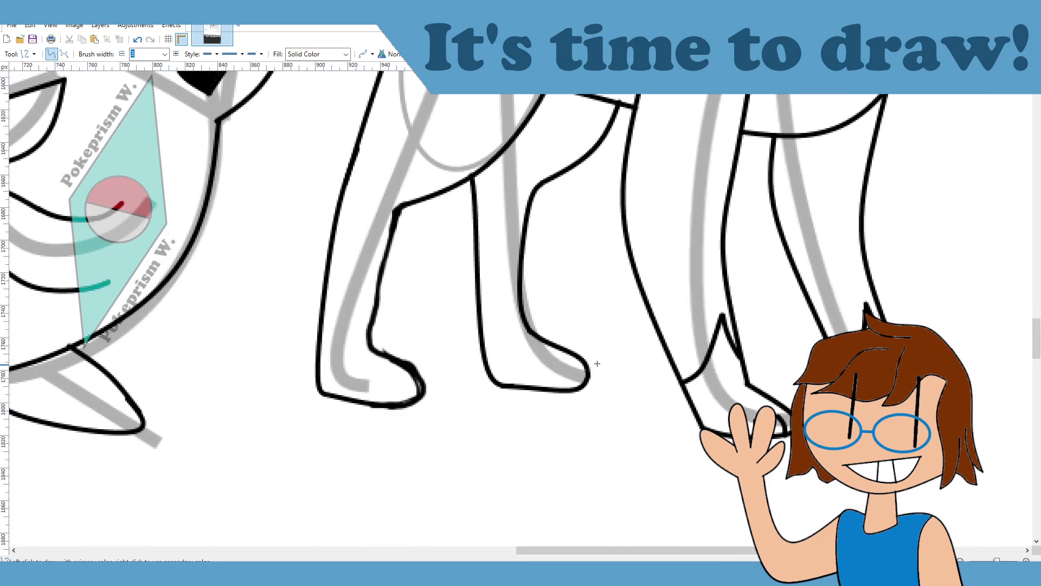
drag(548, 369, 550, 389)
mouse_move(575, 365)
mouse_down()
mouse_move(573, 387)
mouse_move(581, 372)
mouse_up()
click(628, 399)
Step: Draw a pointed marking across the far hind leg above the paw, with its rising edge curved
drag(514, 279, 476, 327)
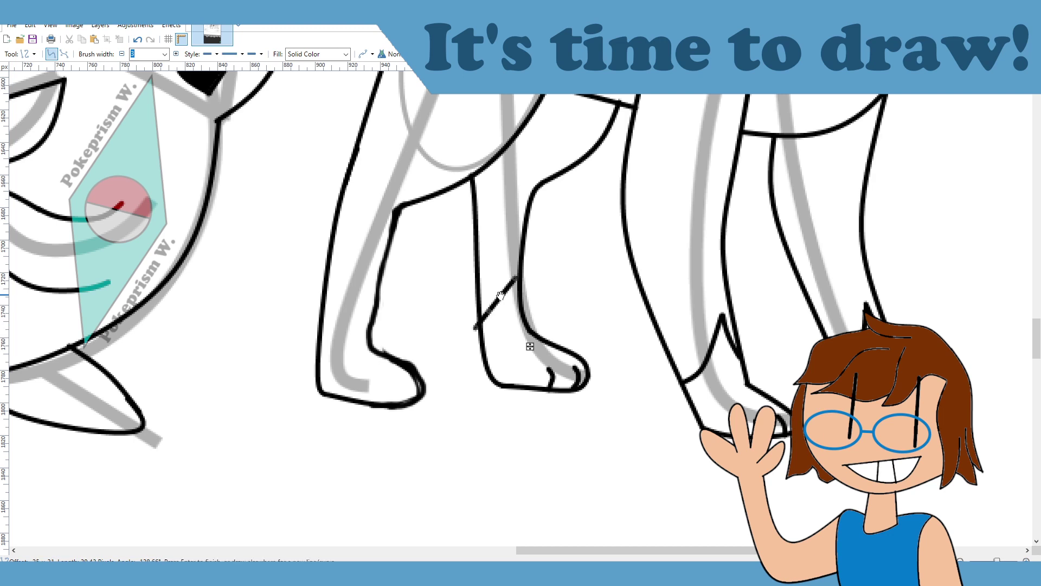
drag(501, 296, 507, 298)
drag(489, 311, 480, 326)
key(Return)
drag(518, 279, 521, 311)
click(579, 289)
key(ctrl+z)
key(Return)
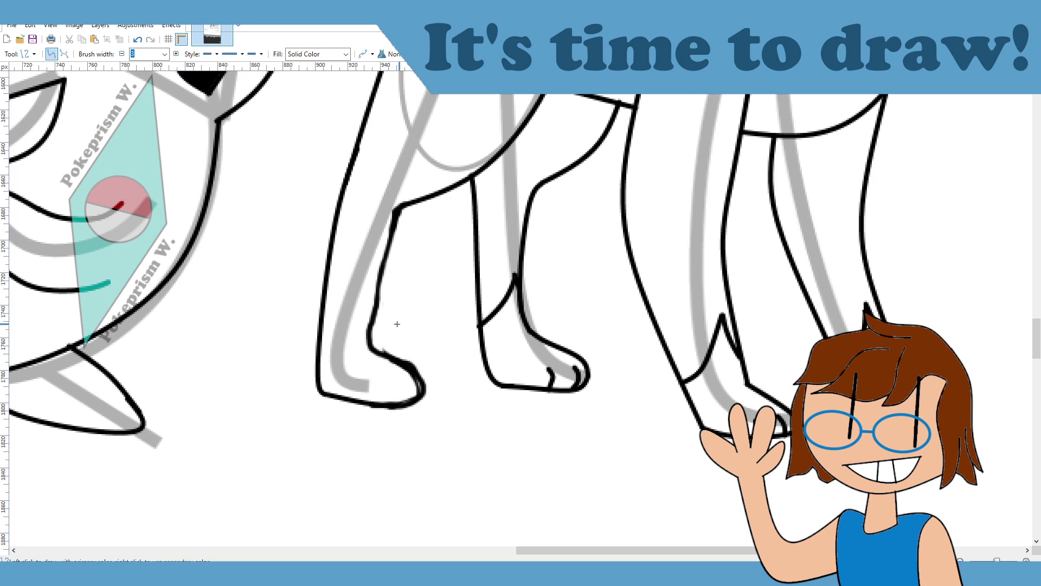
Step: Draw a pointed marking above the near hind paw and add two toe lines to that paw
mouse_move(368, 296)
mouse_down()
mouse_move(319, 346)
mouse_move(355, 316)
mouse_move(336, 338)
mouse_move(373, 317)
mouse_move(369, 295)
mouse_move(370, 319)
mouse_move(370, 306)
mouse_up()
key(Return)
drag(379, 385, 382, 405)
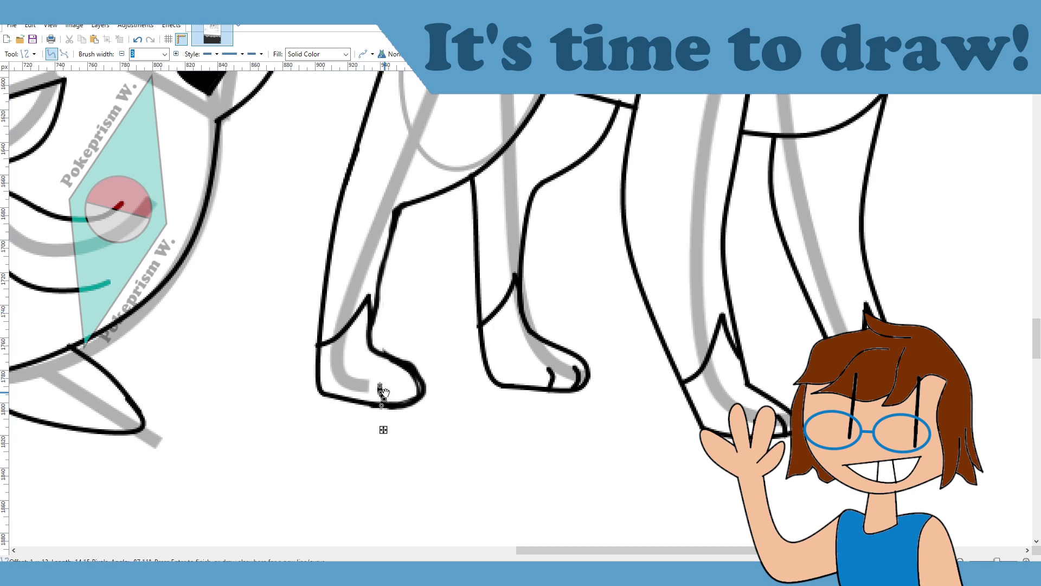
key(Return)
drag(400, 382, 404, 404)
key(Return)
Step: Draw the closed winking eye as one downward-bowed curve rising to the outer side of the face, and remove the stray mark above it
scroll(761, 399, up, 5)
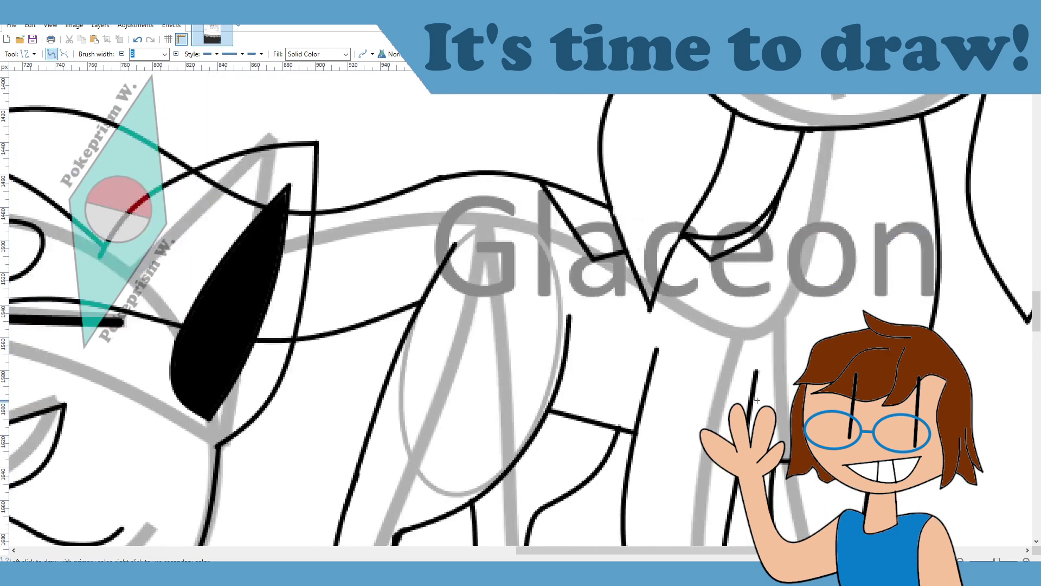
key(ctrl+b)
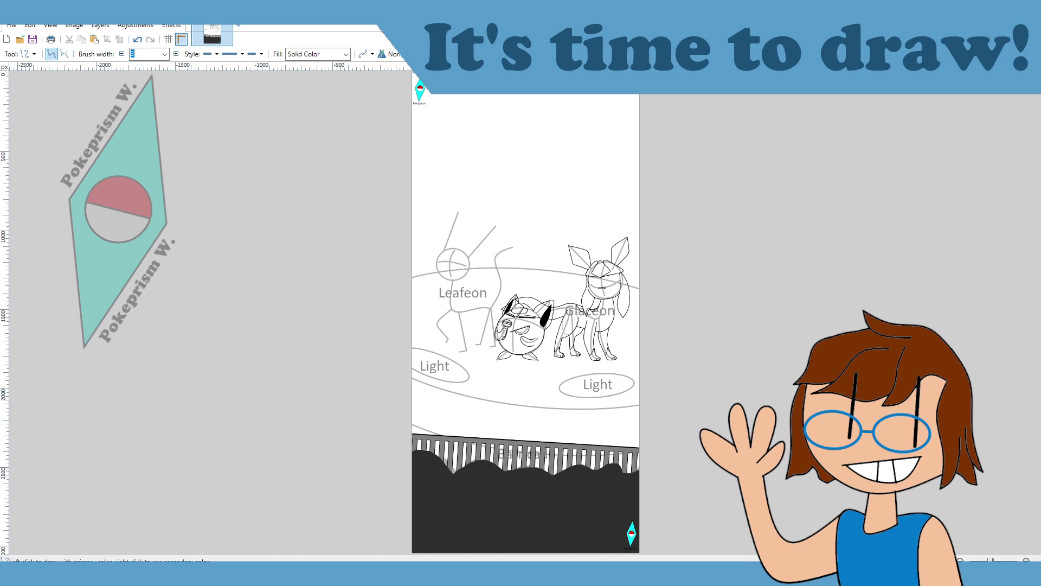
click(1025, 560)
click(1025, 559)
click(1026, 560)
click(1026, 559)
click(1026, 560)
click(1026, 560)
drag(471, 550, 671, 552)
scroll(660, 489, up, 3)
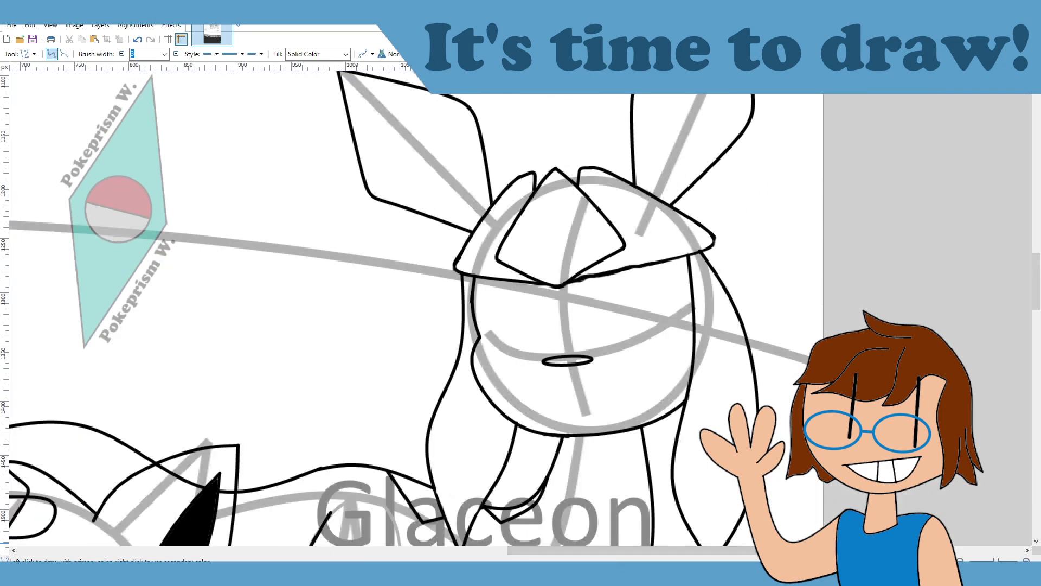
click(1026, 559)
click(1026, 560)
click(1026, 560)
scroll(546, 555, right, 2)
scroll(662, 467, up, 1)
scroll(555, 403, down, 1)
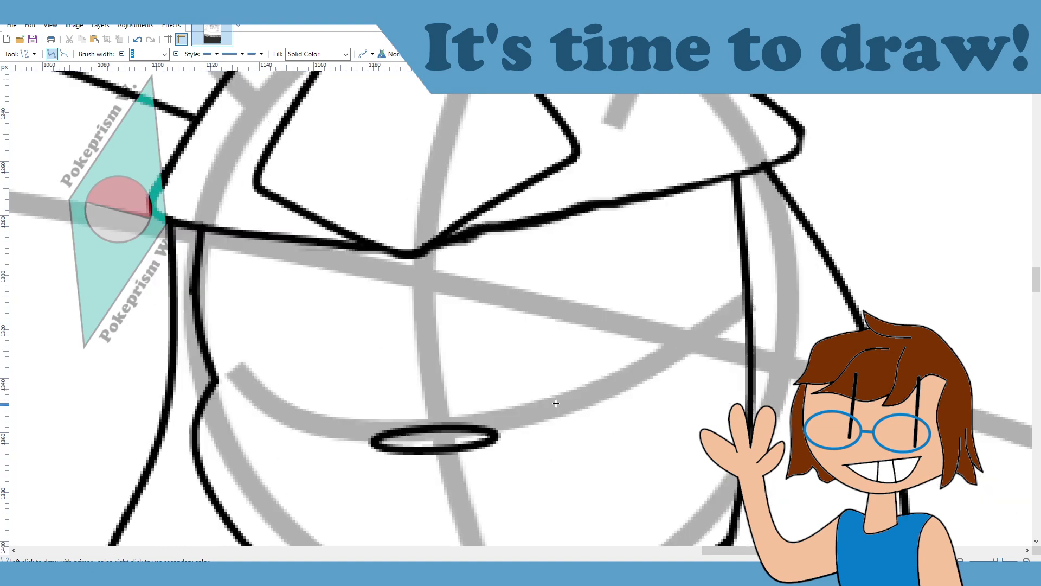
drag(468, 379, 711, 291)
drag(627, 322, 657, 384)
drag(548, 350, 554, 412)
drag(562, 343, 562, 334)
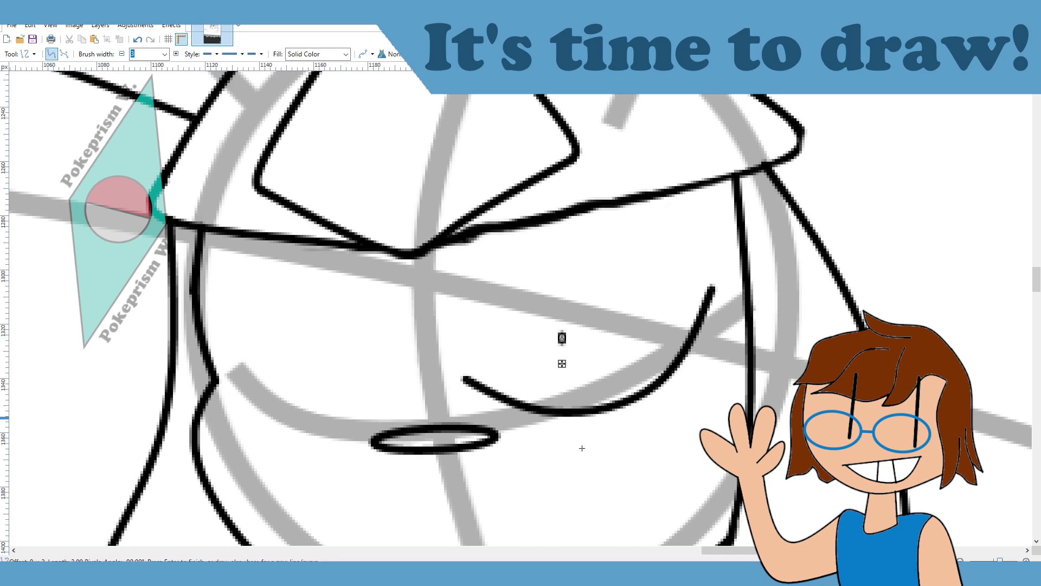
key(ctrl+z)
Step: Draw the mouth's upper line below the nose, gently curved and rising toward the cheek under the closed eye
scroll(584, 404, down, 1)
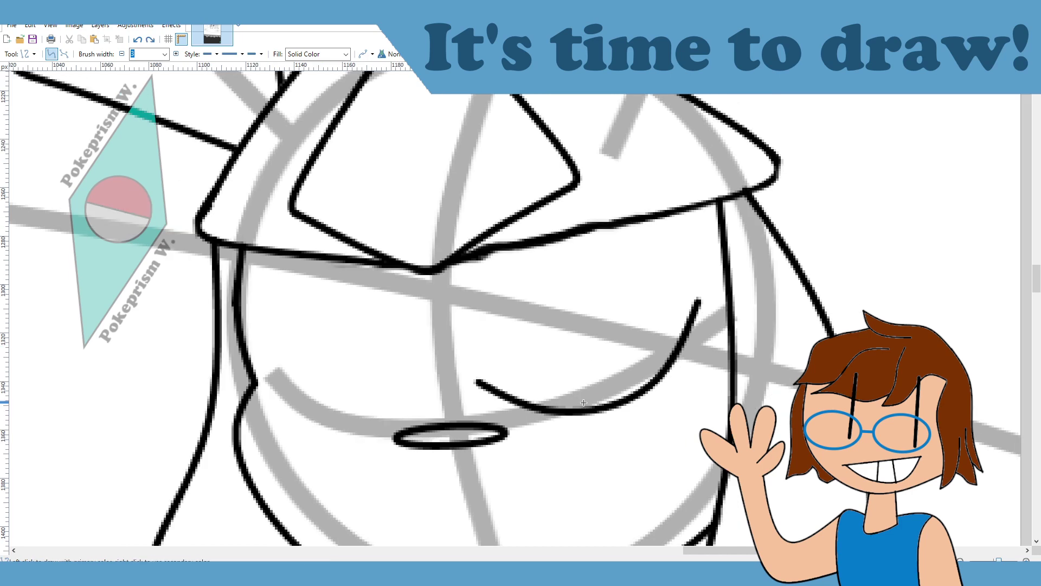
scroll(678, 425, up, 2)
scroll(667, 426, down, 4)
drag(433, 429, 676, 352)
mouse_move(599, 384)
mouse_down()
mouse_move(596, 363)
mouse_move(594, 397)
mouse_up()
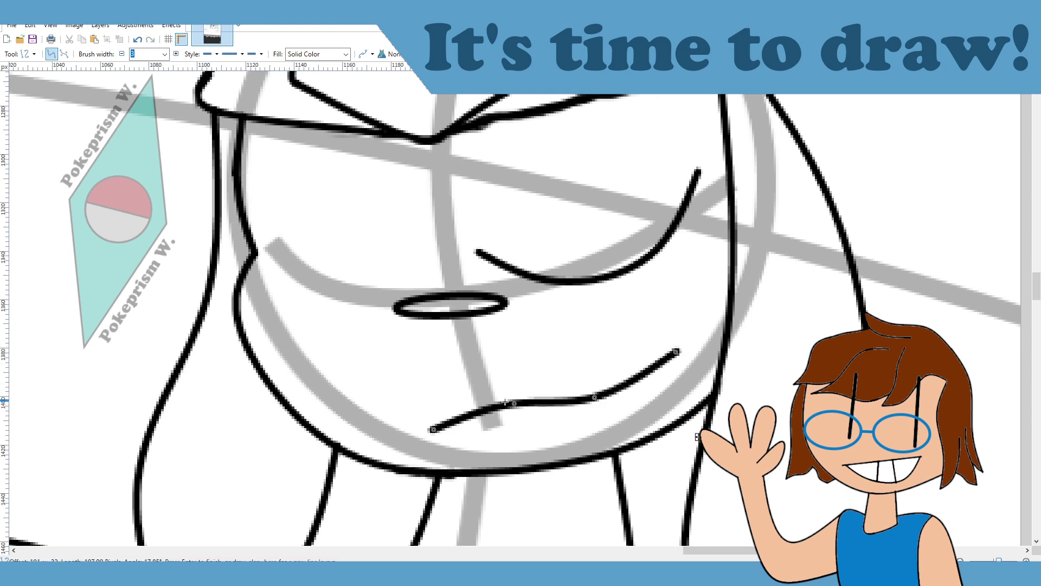
drag(514, 403, 514, 414)
drag(698, 436, 658, 417)
Step: Close the open smile with a deep curve below the mouth's upper line
drag(432, 403, 638, 332)
drag(564, 356, 602, 415)
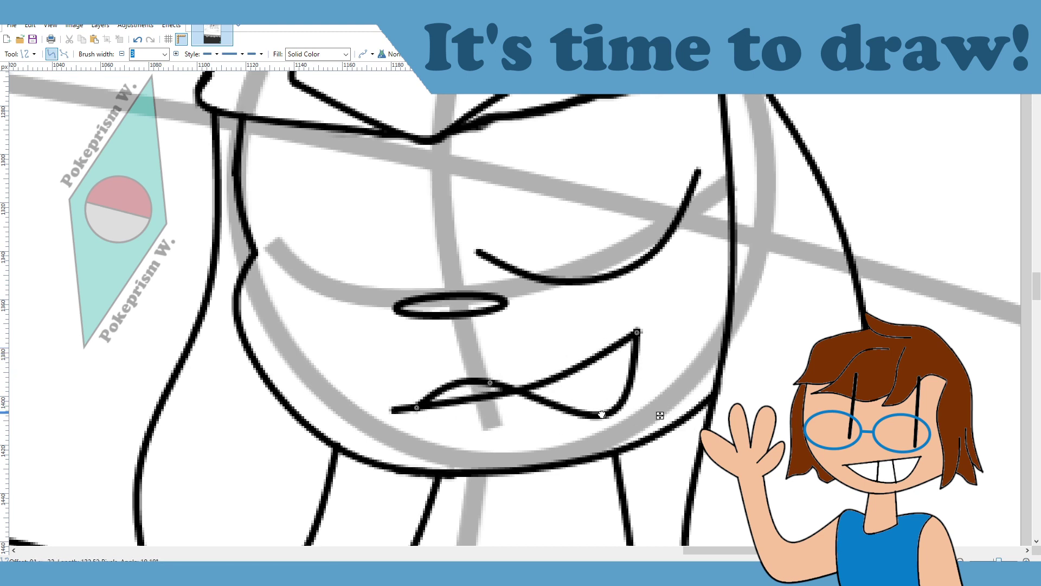
drag(490, 383, 488, 442)
key(Return)
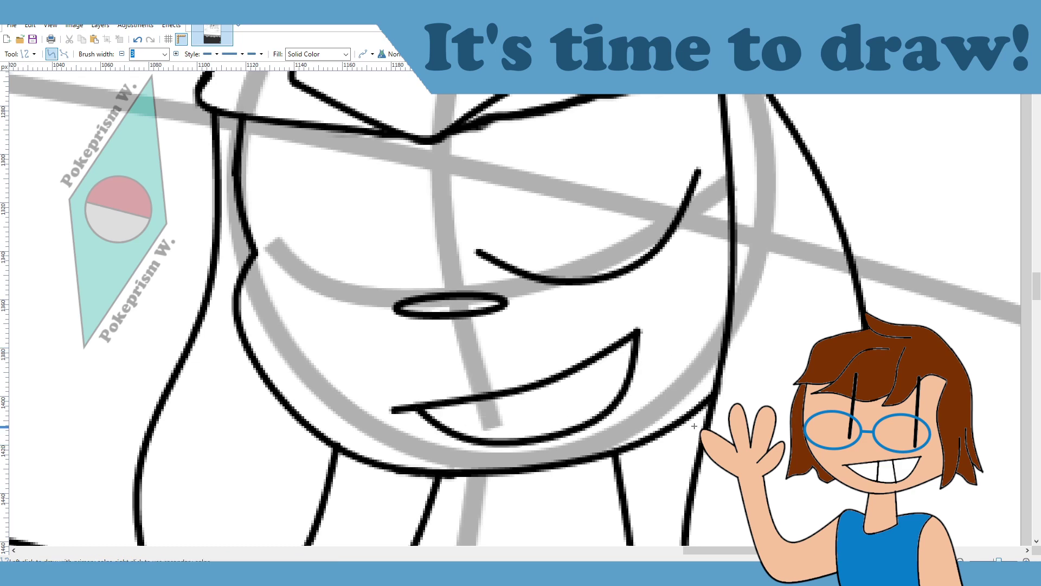
Step: Draw the open eye's outline with a straight slanted upper lid and a rounded U-shaped lower edge
scroll(672, 549, left, 5)
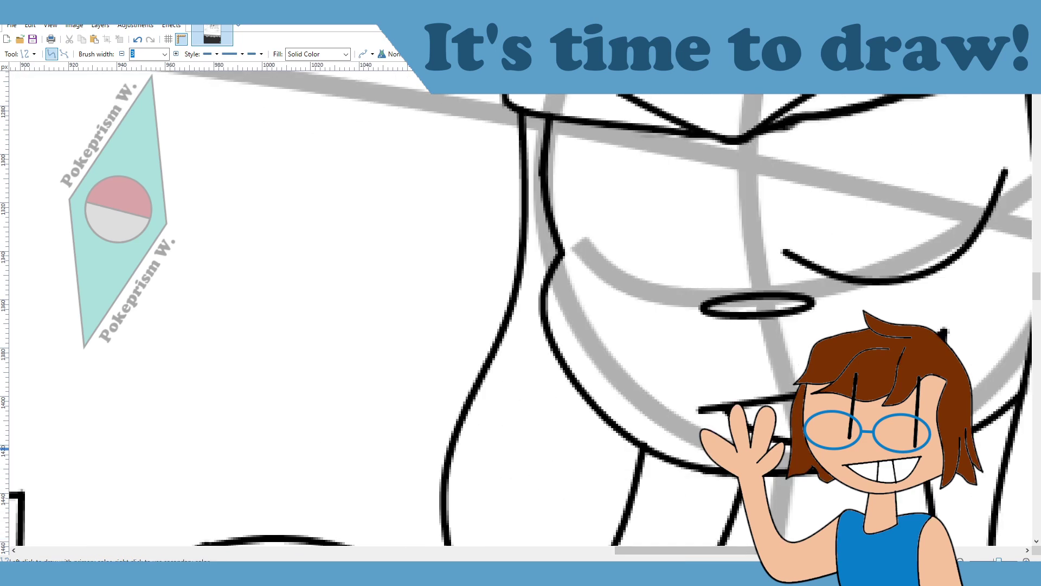
scroll(718, 426, up, 2)
scroll(507, 540, right, 3)
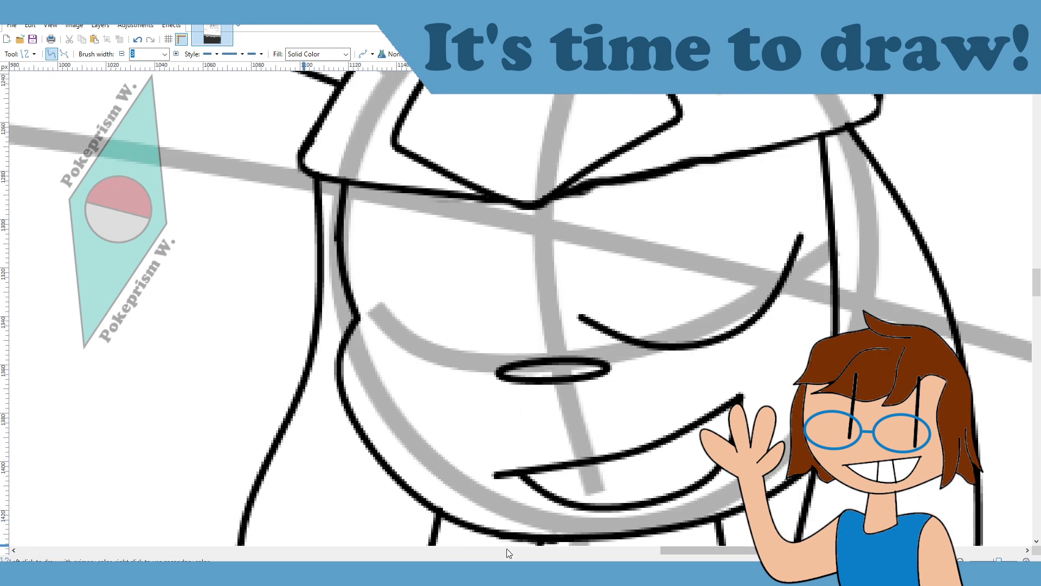
scroll(507, 483, up, 1)
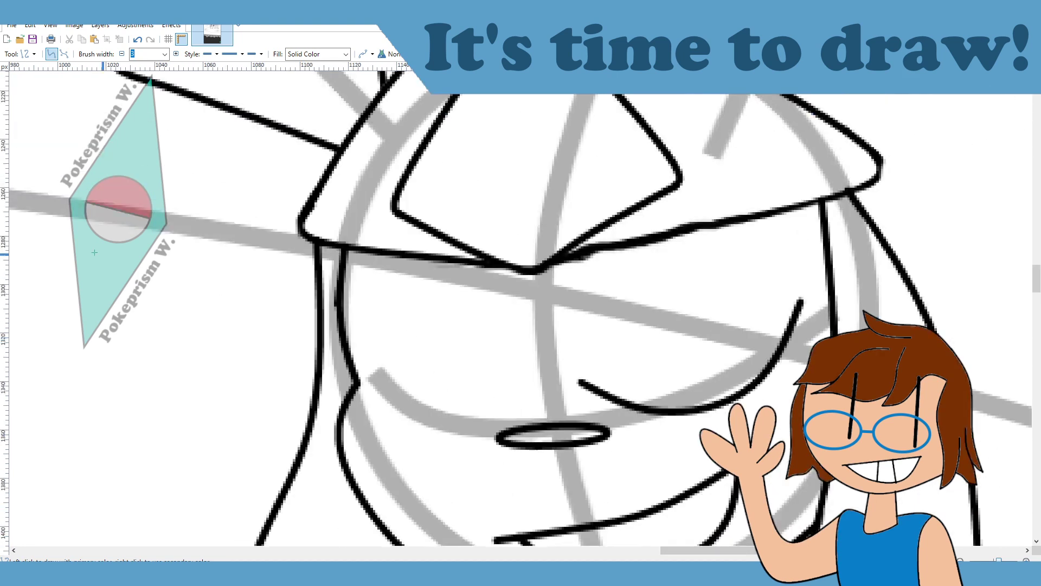
key(o)
key(o)
drag(371, 319, 518, 284)
key(Return)
drag(516, 284, 489, 420)
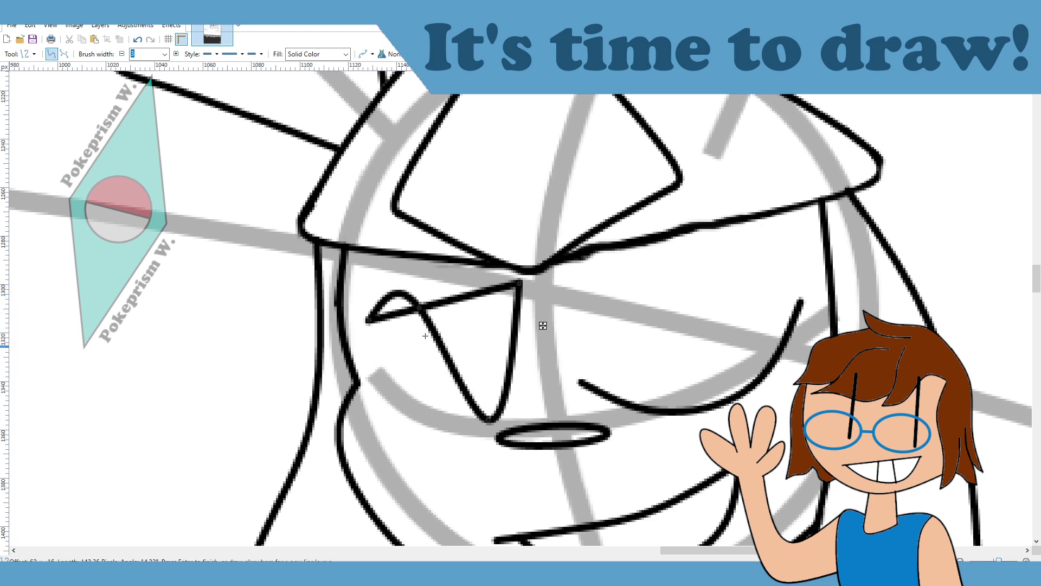
drag(419, 308, 405, 406)
key(Return)
Step: Draw a curved iris edge inside the open eye near its outer corner, from the upper lid to the lower edge
mouse_move(401, 316)
mouse_down()
mouse_move(411, 407)
mouse_move(416, 383)
mouse_up()
drag(404, 343, 414, 342)
key(Return)
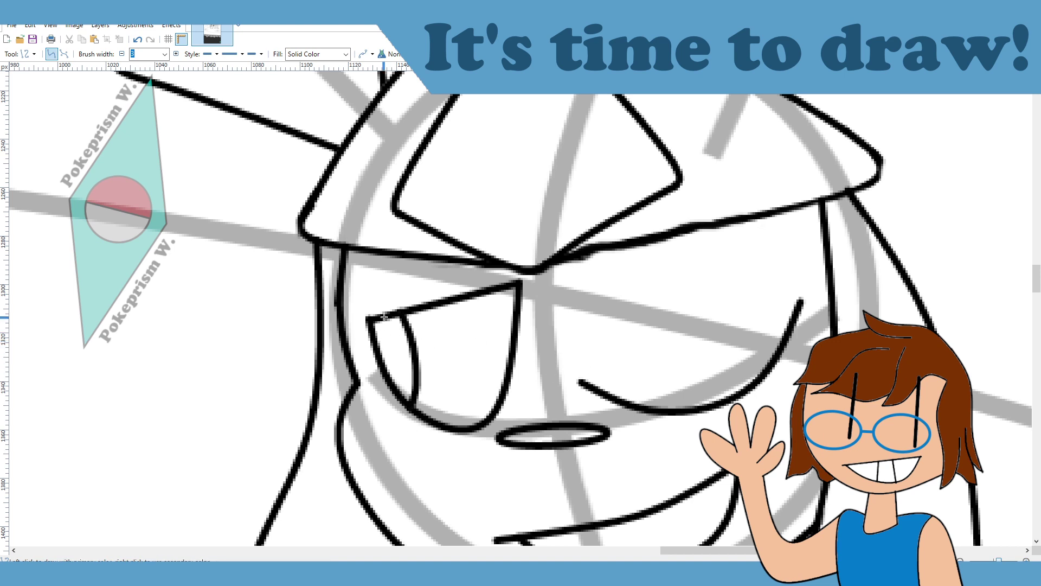
mouse_move(383, 316)
mouse_down()
mouse_move(187, 330)
mouse_move(203, 329)
mouse_up()
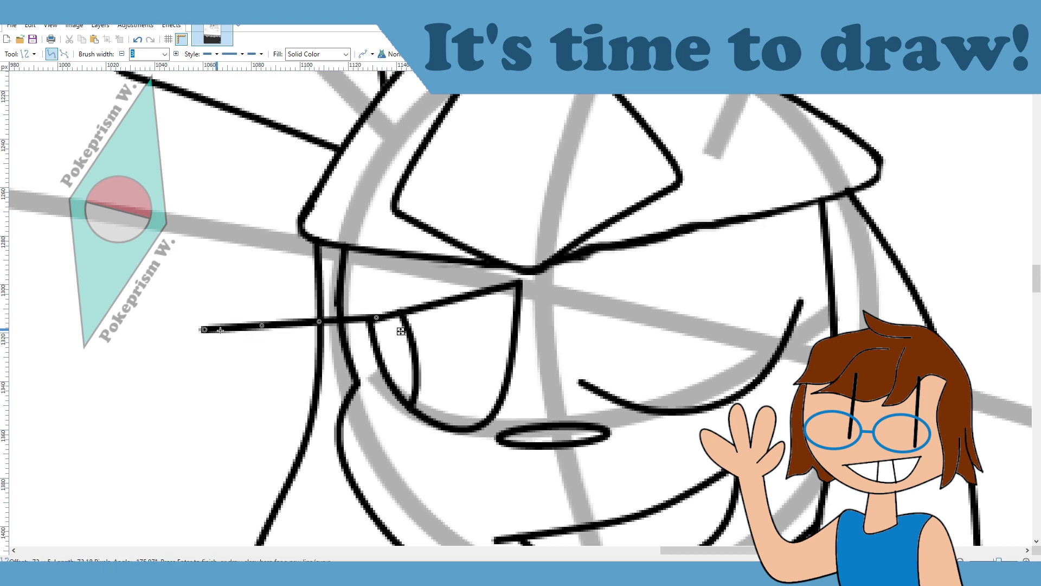
mouse_move(319, 322)
mouse_down()
mouse_move(259, 340)
mouse_move(234, 325)
mouse_move(271, 337)
mouse_up()
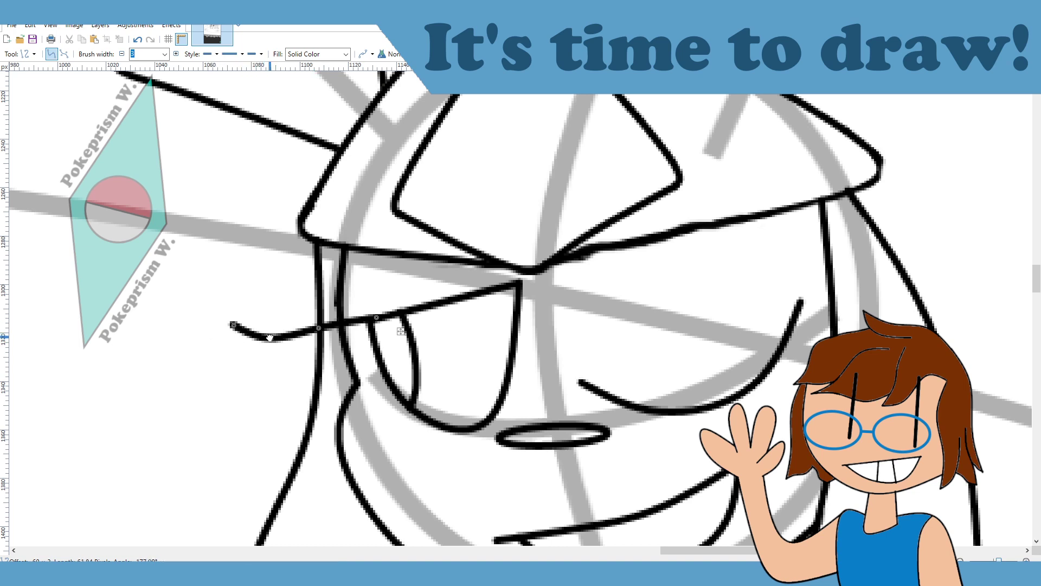
key(ctrl+z)
key(ctrl+z)
key(ctrl+z)
key(ctrl+z)
key(ctrl+z)
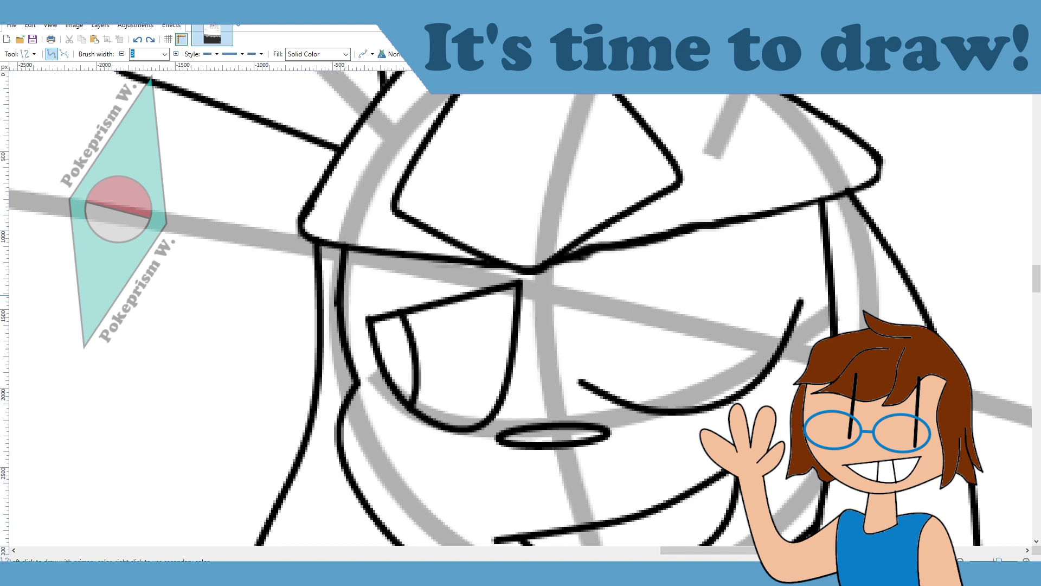
Step: Draw an upward-pointing marking from two straight lines across the lower part of the hanging strand beside the winking eye
key(ctrl+b)
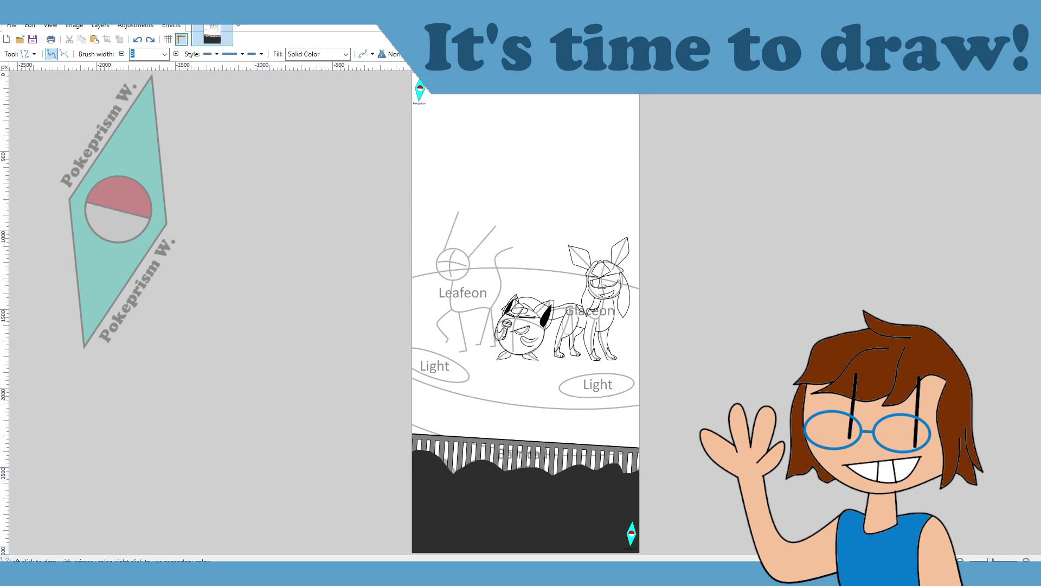
scroll(490, 308, up, 5)
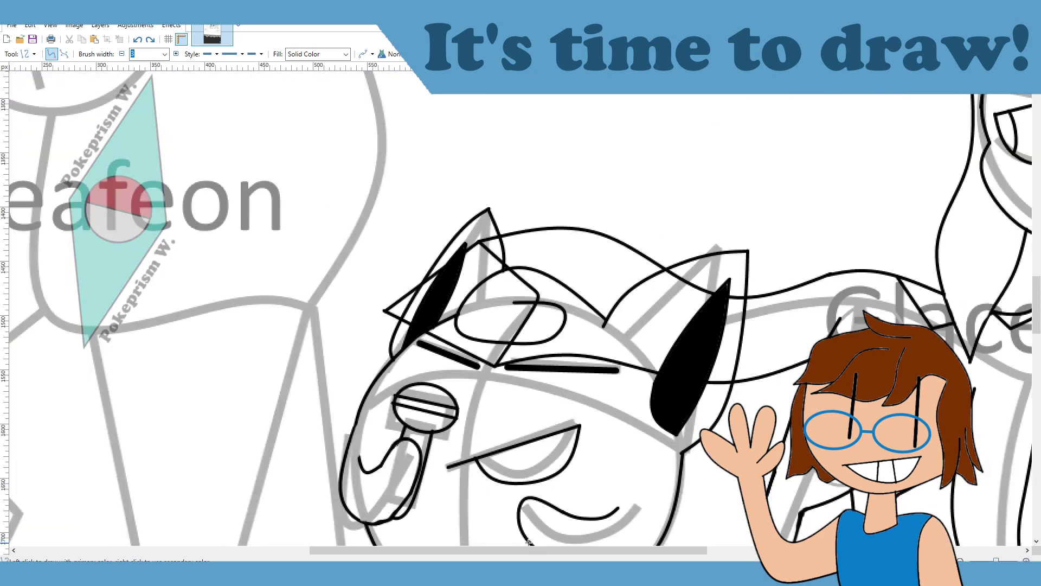
drag(533, 552, 692, 551)
scroll(724, 489, up, 2)
scroll(719, 473, down, 1)
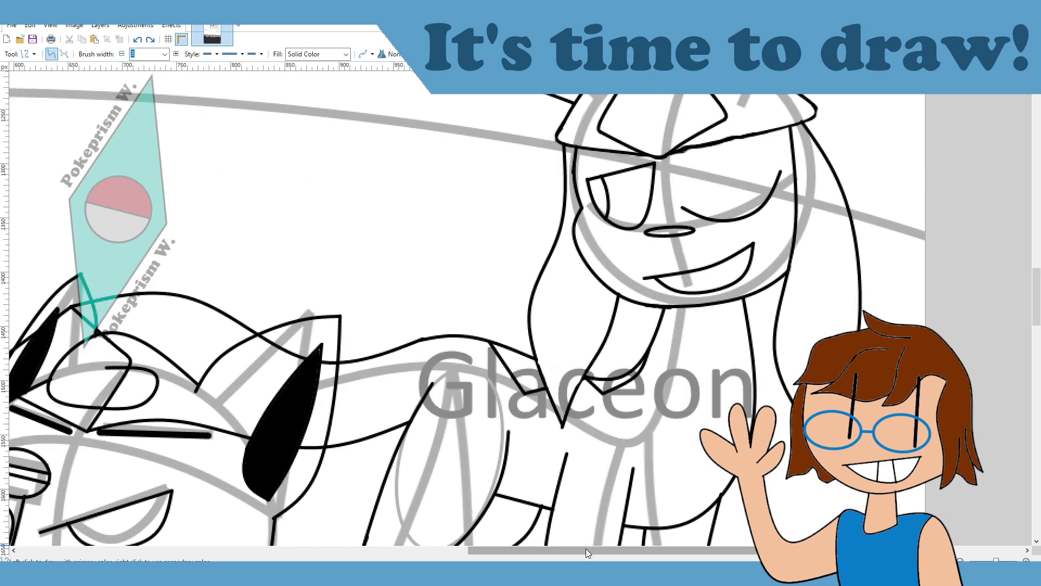
scroll(586, 548, right, 3)
mouse_move(572, 349)
mouse_down()
mouse_move(632, 312)
mouse_move(616, 311)
mouse_up()
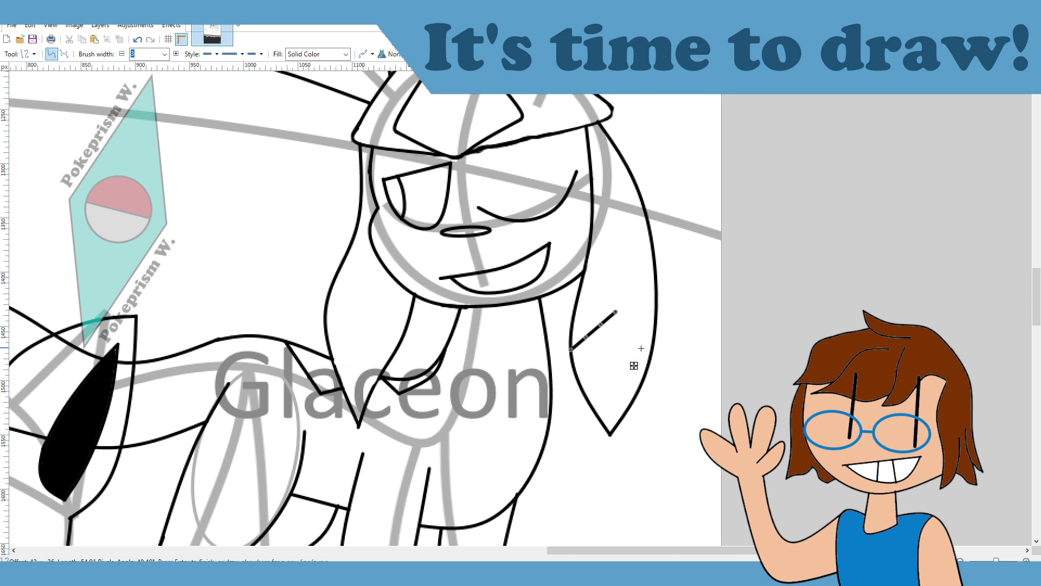
drag(650, 361, 616, 312)
key(Return)
Step: Draw an upward-pointing marking across the lower part of the hanging strand beside the open eye
mouse_move(367, 292)
mouse_down()
mouse_move(325, 332)
mouse_move(341, 318)
mouse_up()
key(Return)
drag(368, 290, 396, 350)
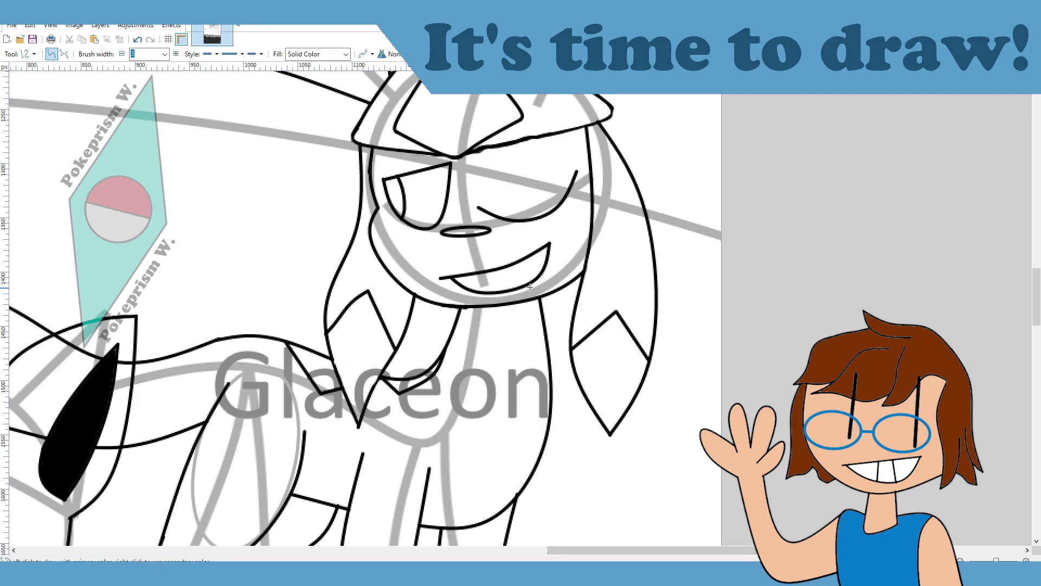
Step: Draw a curved tongue line inside the open mouth
mouse_move(536, 276)
mouse_down()
mouse_move(488, 291)
mouse_move(538, 278)
mouse_up()
key(Return)
scroll(724, 321, up, 1)
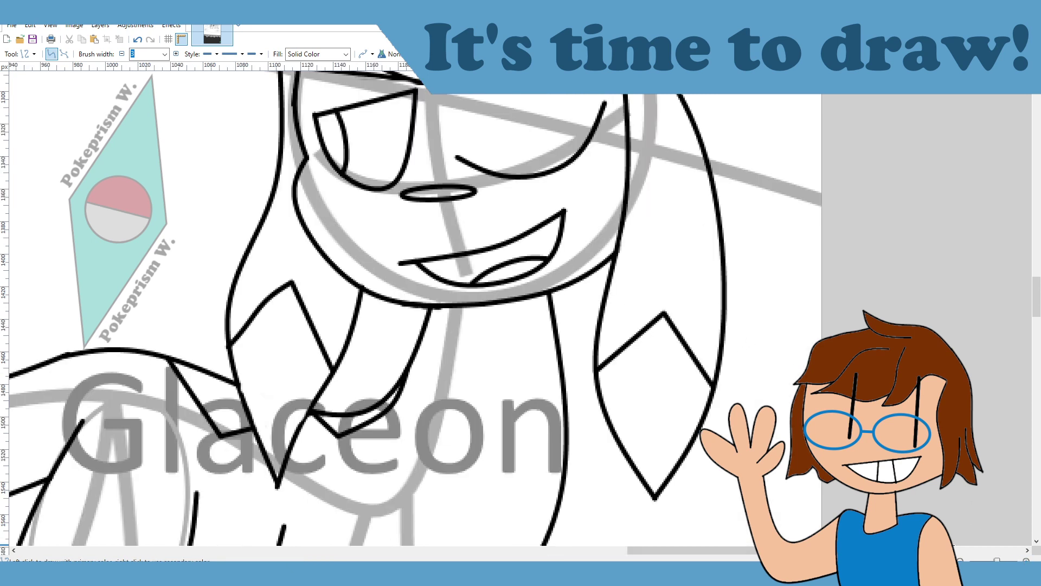
Step: Save the drawing
key(ctrl+b)
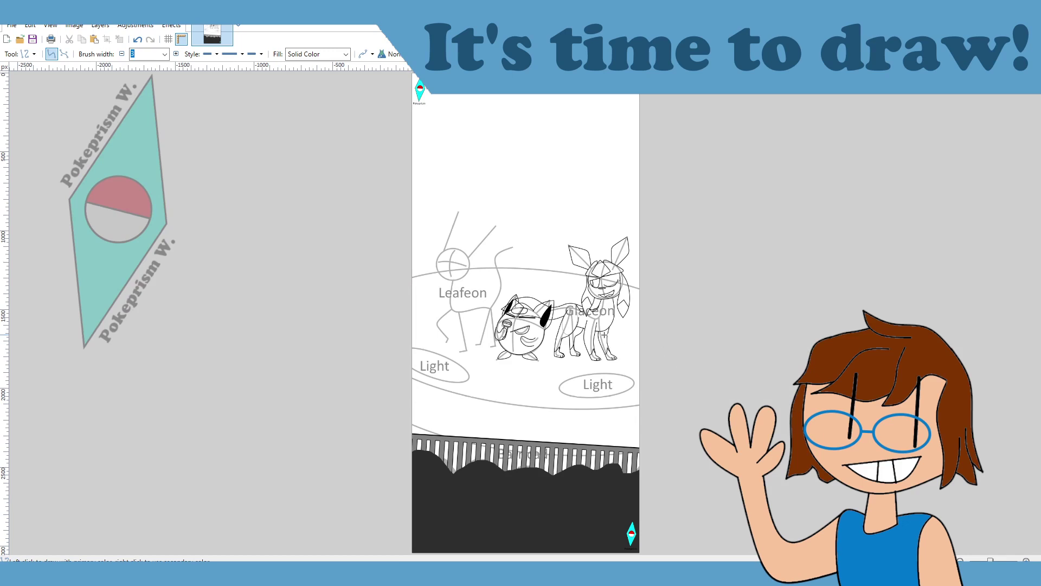
click(37, 41)
Step: Draw a small flat ellipse as Leafeon's nose where the two face guide lines cross
click(1025, 560)
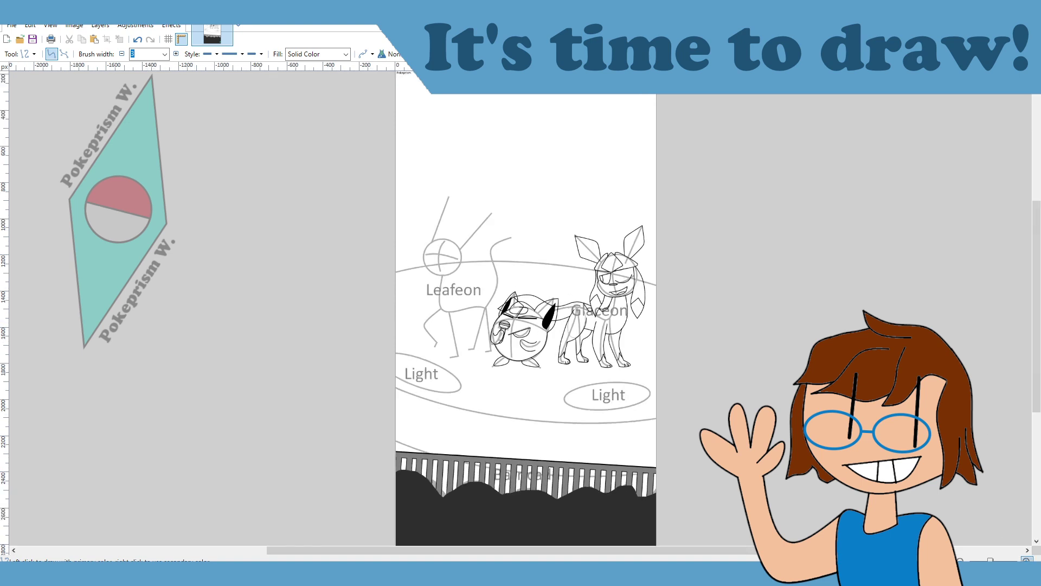
click(1025, 560)
click(1026, 560)
click(1026, 560)
click(1026, 560)
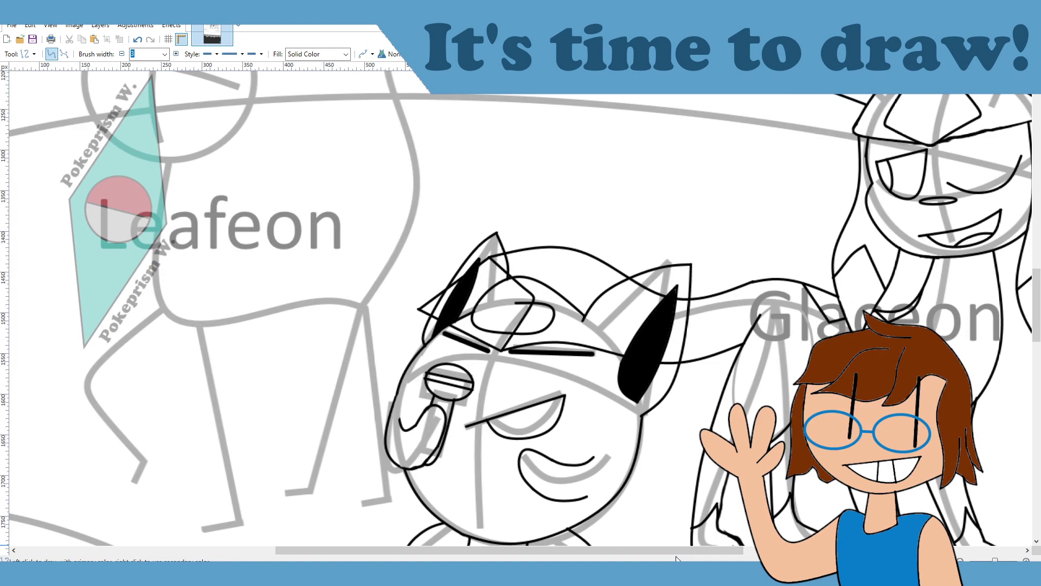
scroll(640, 548, left, 3)
scroll(549, 356, up, 3)
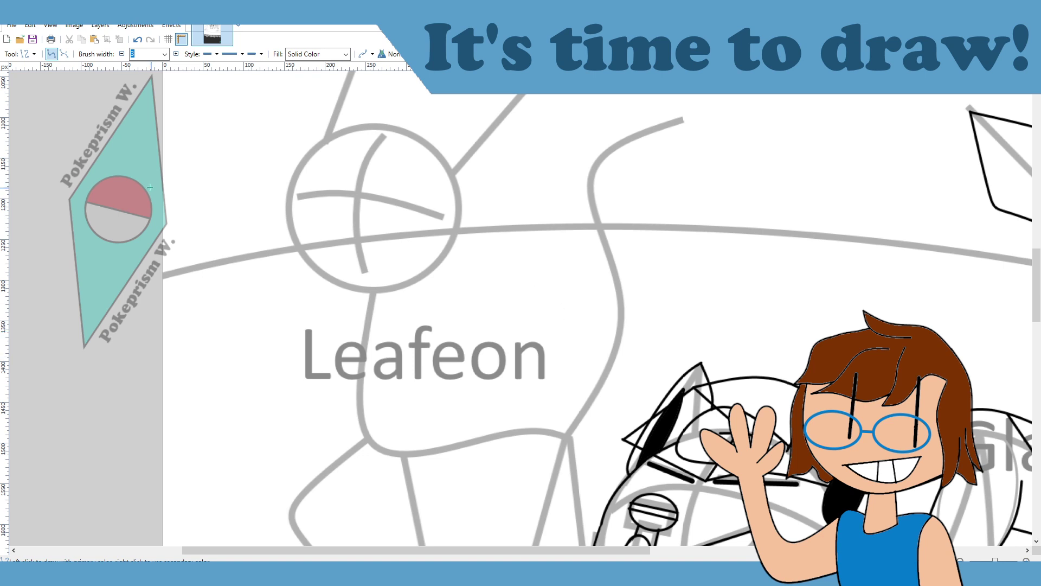
key(o)
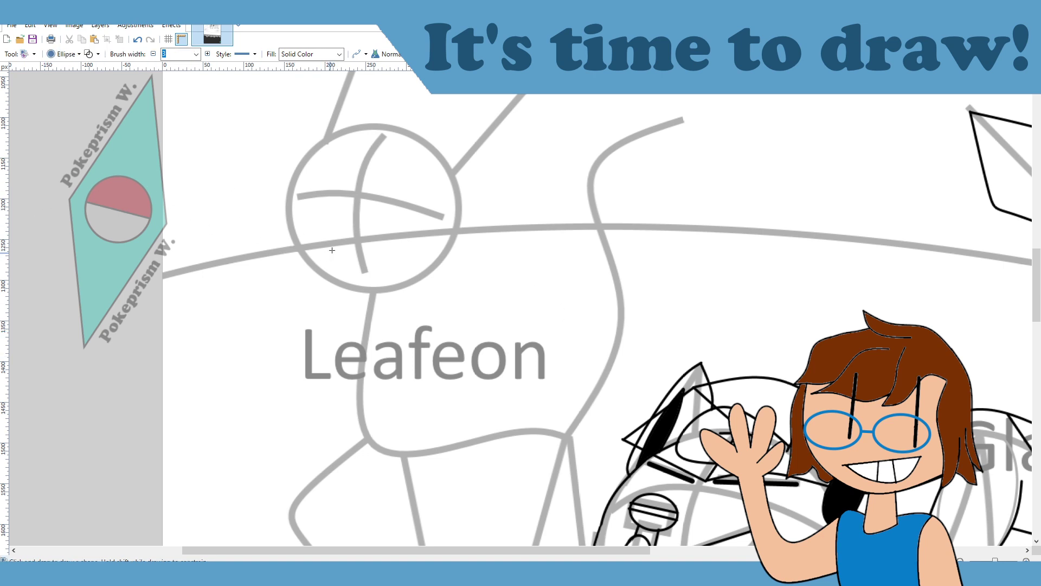
drag(341, 193, 374, 202)
drag(397, 211, 397, 212)
click(517, 275)
Step: Draw Leafeon's upper mouth line as a gentle curve below the nose, rising toward one cheek
drag(329, 234, 410, 217)
key(ctrl+z)
key(o)
mouse_move(320, 235)
mouse_down()
mouse_move(410, 214)
mouse_move(331, 236)
mouse_move(409, 215)
mouse_move(388, 242)
mouse_move(397, 270)
mouse_up()
key(Return)
Step: Draw the deep curved lower edge of Leafeon's open mouth, ending exactly on the raised tip of the upper mouth line
drag(356, 229, 392, 262)
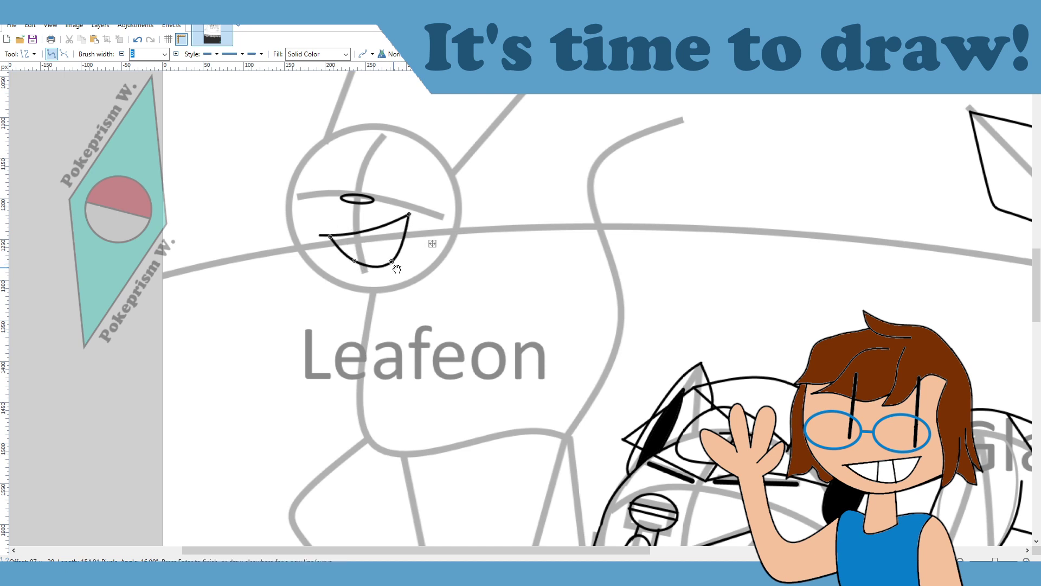
click(500, 303)
key(ctrl+z)
scroll(417, 251, up, 3)
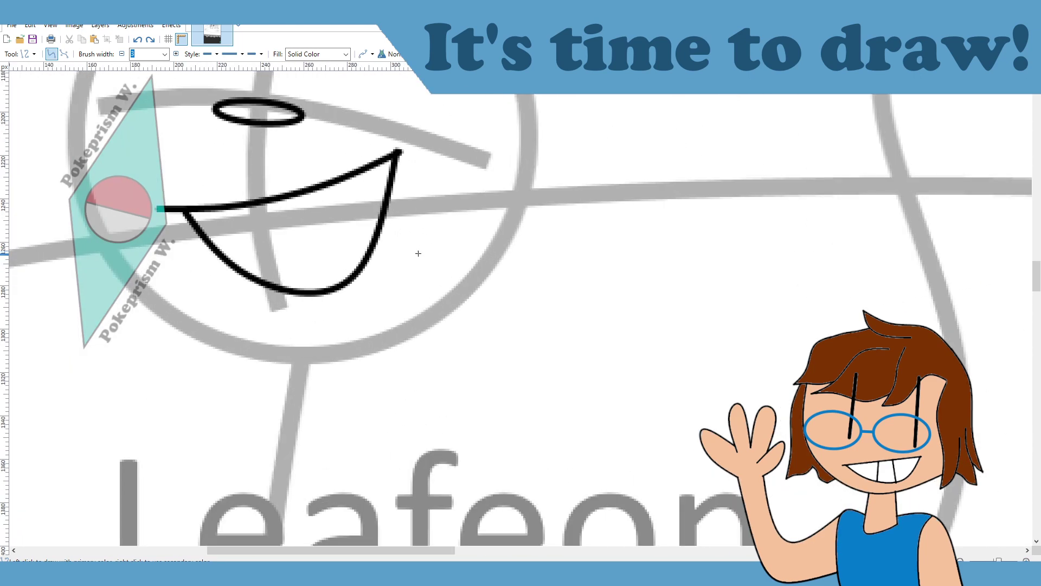
scroll(708, 553, left, 5)
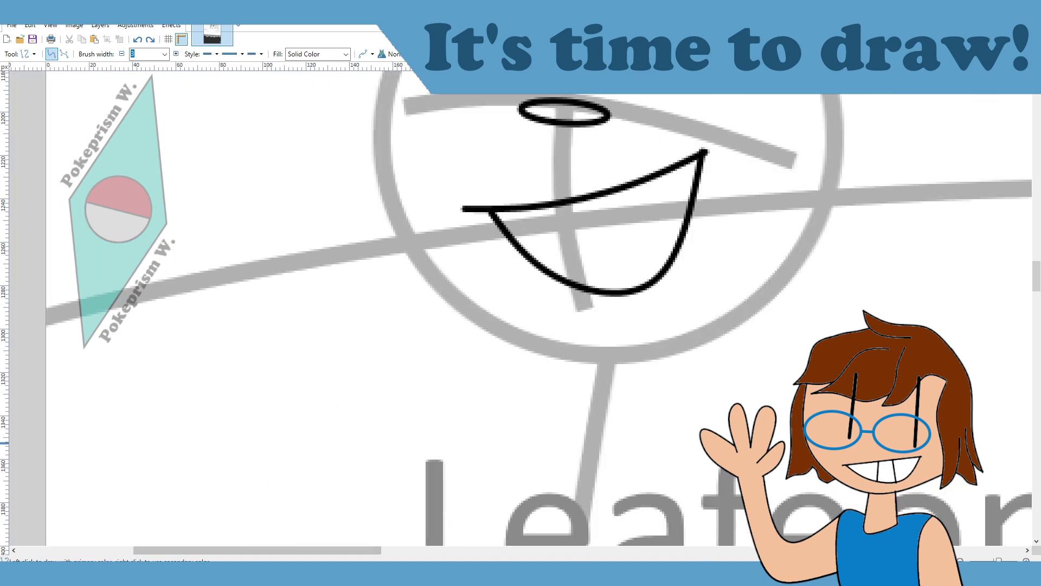
scroll(713, 309, up, 3)
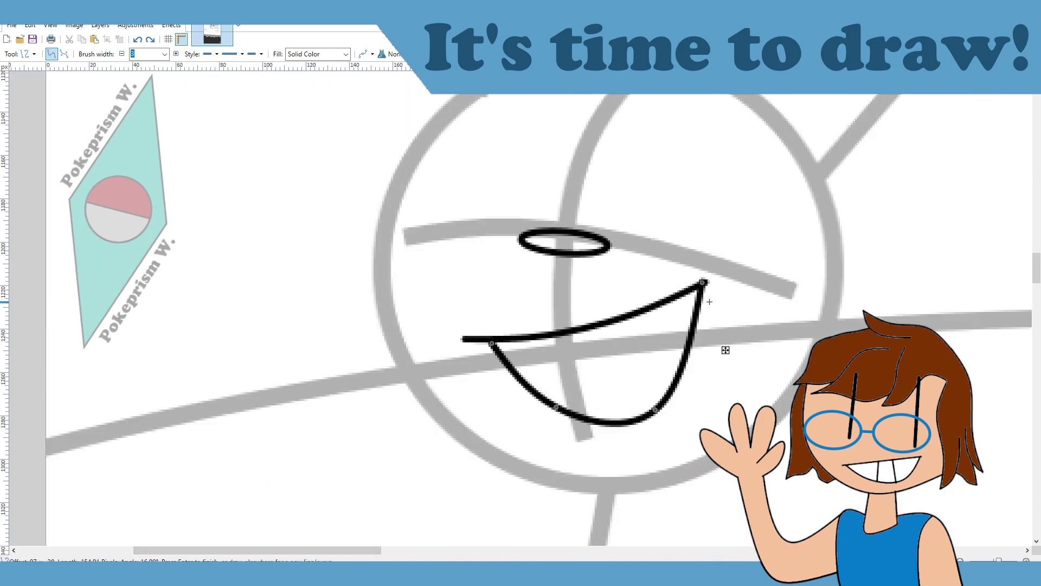
drag(703, 284, 707, 285)
key(Return)
Step: Draw a tall arched curve as Leafeon's happily closed eye above the raised corner of the mouth
scroll(780, 423, up, 2)
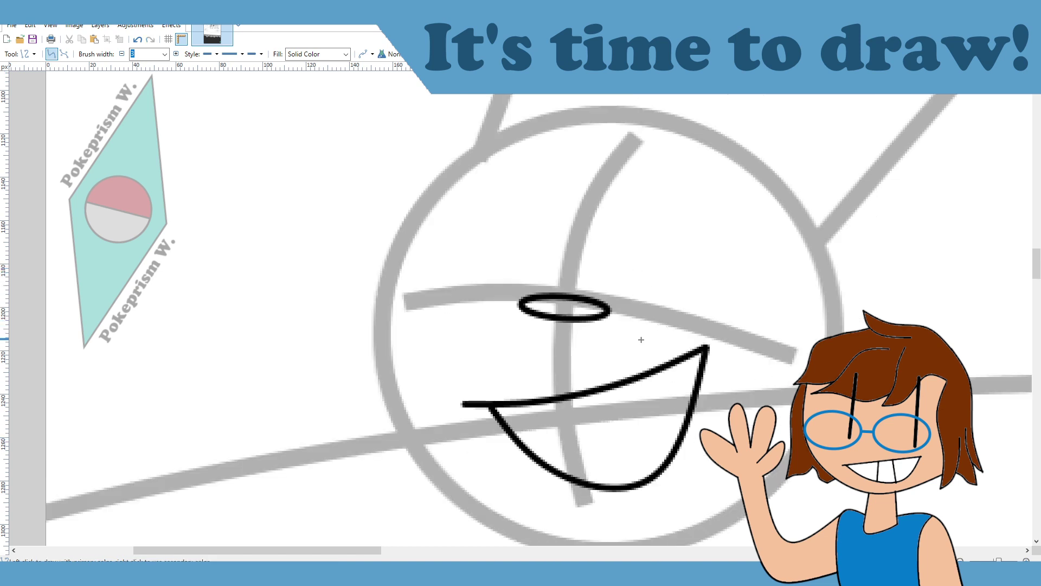
mouse_move(617, 278)
mouse_down()
mouse_move(779, 330)
mouse_move(743, 226)
mouse_up()
drag(673, 295, 672, 208)
key(Return)
Step: Draw the second closed eye as an arch on the other side of the nose, sloping down toward the face's edge
drag(545, 271, 409, 269)
drag(499, 271, 538, 187)
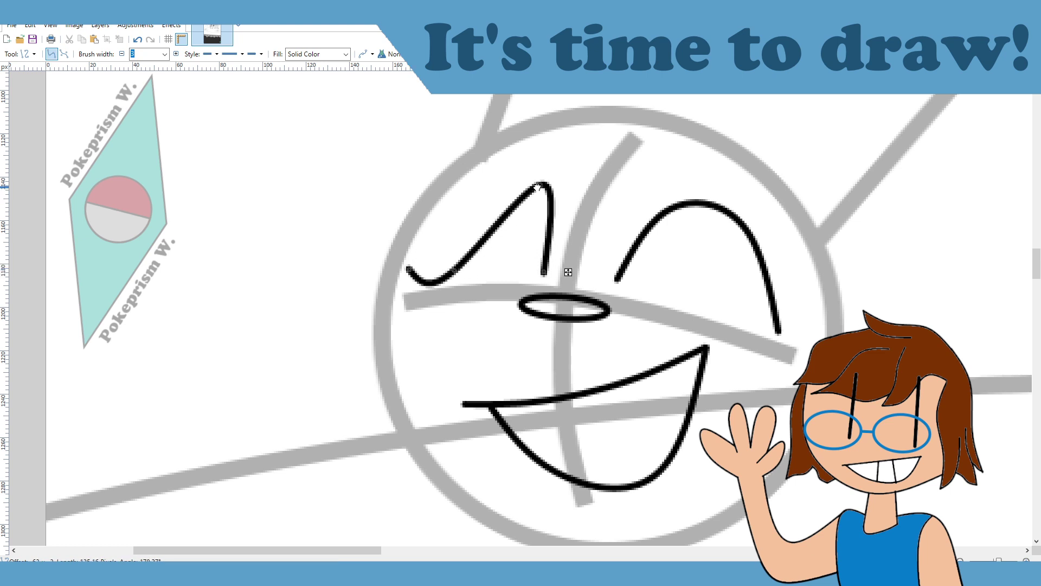
drag(454, 270, 467, 208)
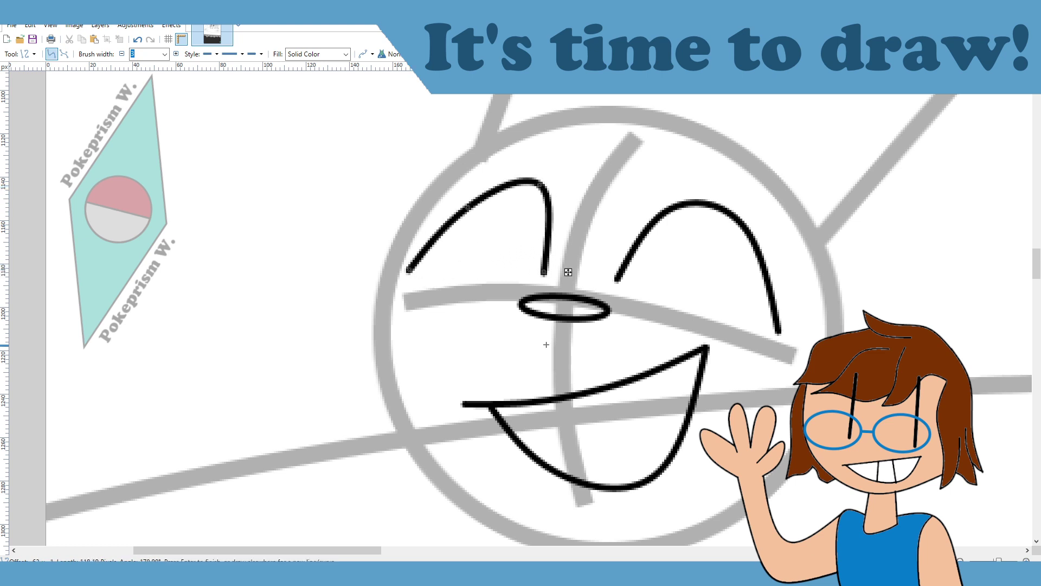
key(Return)
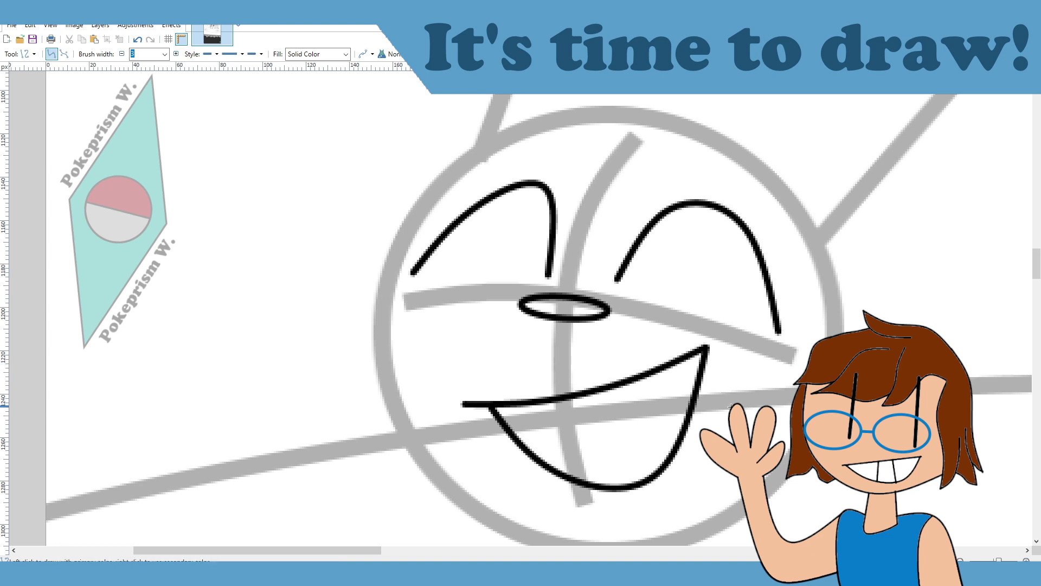
Step: Draw a wavy S-shaped line from the top of the head circle up to a pointed tip as the upper edge of a head tuft
scroll(694, 387, down, 3)
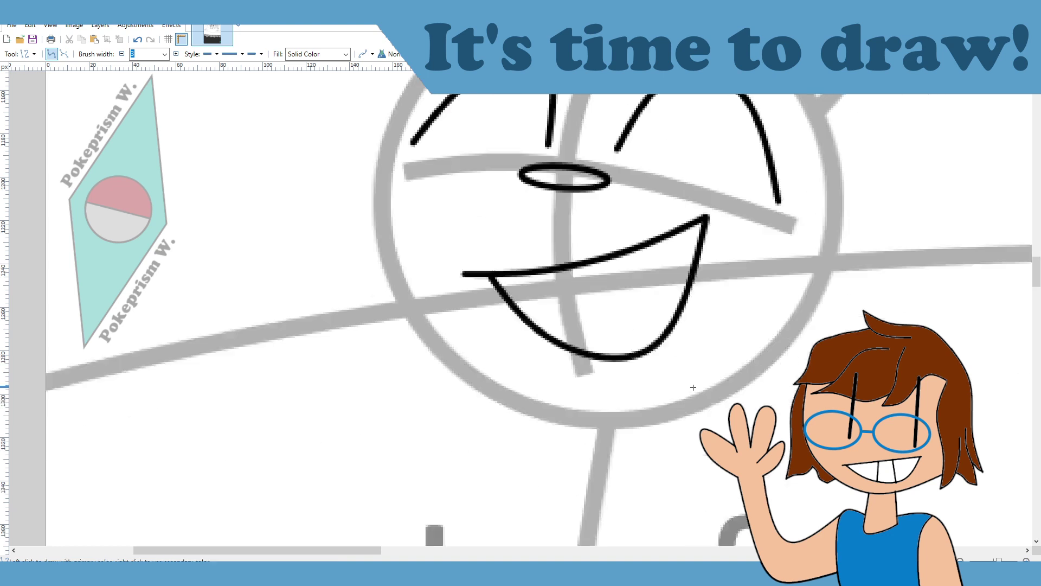
scroll(526, 549, right, 9)
scroll(526, 537, up, 6)
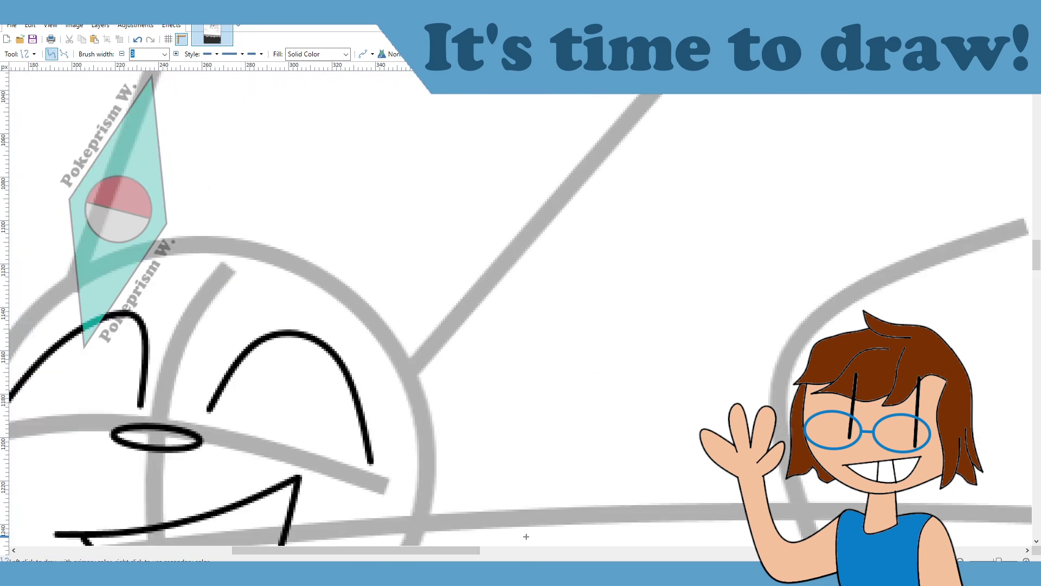
scroll(549, 496, down, 4)
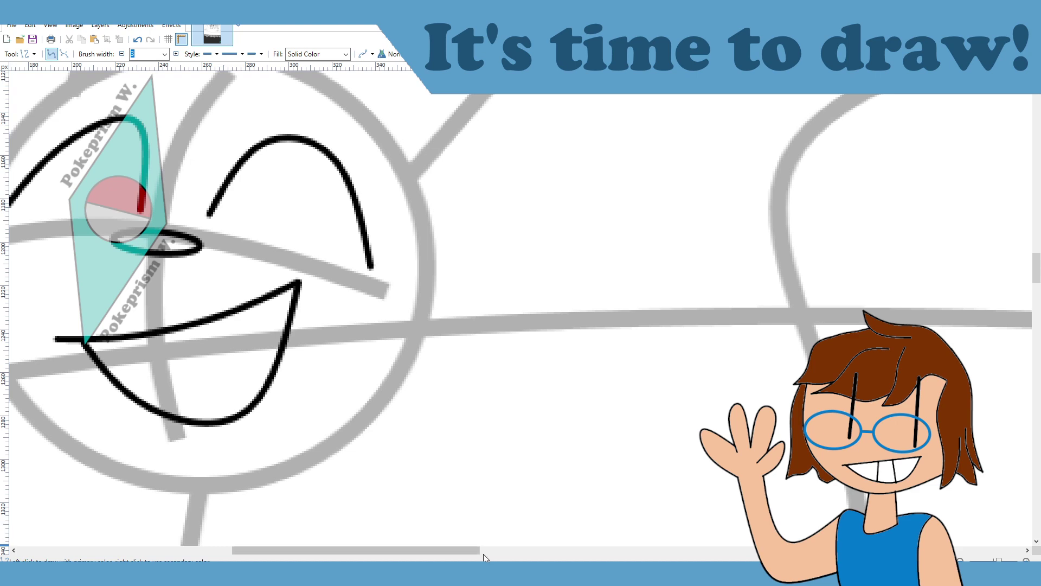
drag(473, 551, 424, 551)
scroll(524, 406, up, 5)
scroll(524, 406, down, 1)
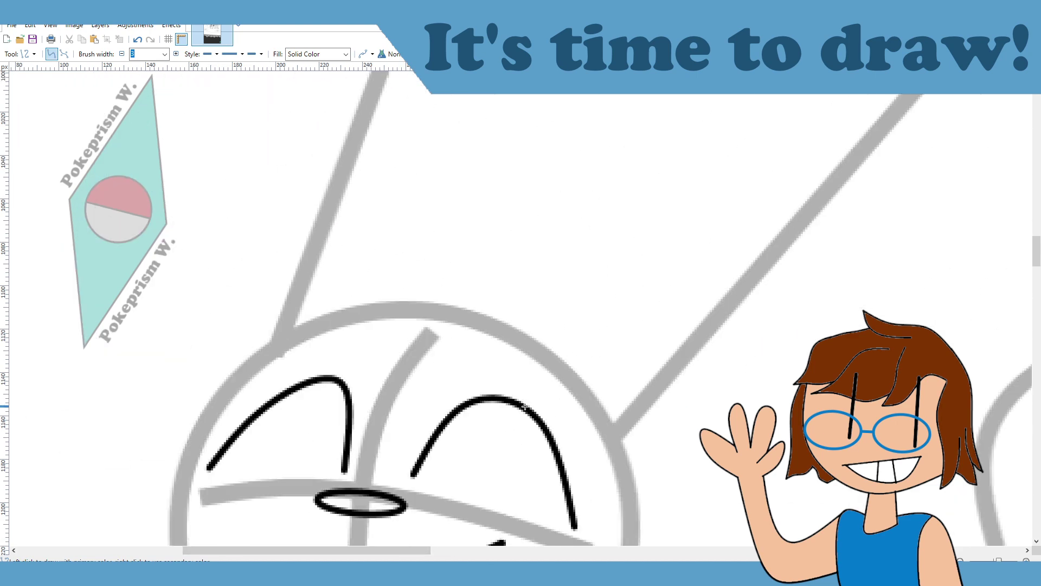
scroll(515, 331, up, 1)
scroll(488, 320, down, 1)
mouse_move(354, 311)
mouse_down()
mouse_move(632, 186)
mouse_move(646, 135)
mouse_move(598, 172)
mouse_up()
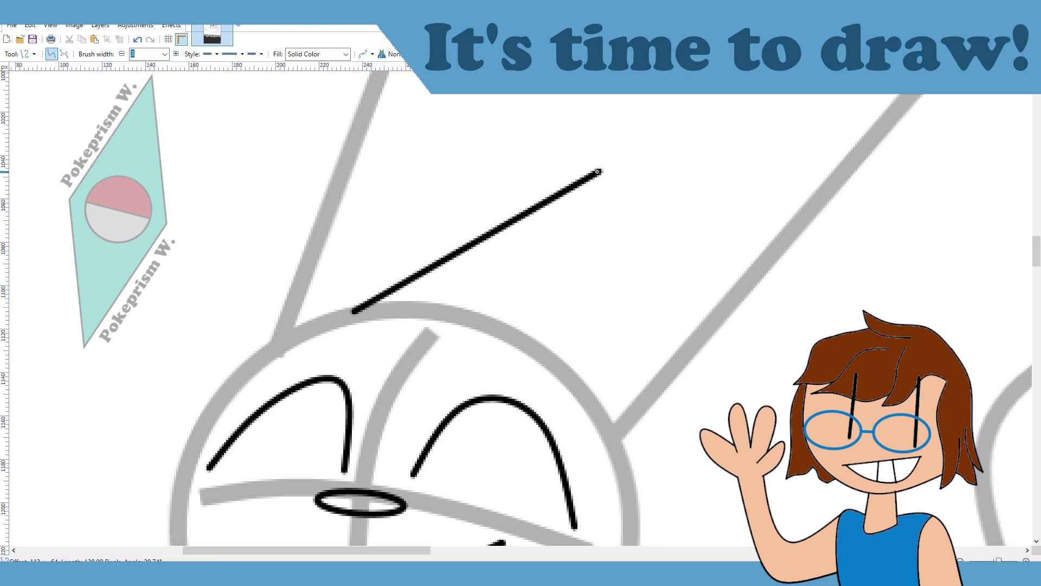
drag(510, 220, 504, 186)
mouse_move(441, 239)
mouse_down()
mouse_move(437, 266)
mouse_move(425, 248)
mouse_up()
key(Return)
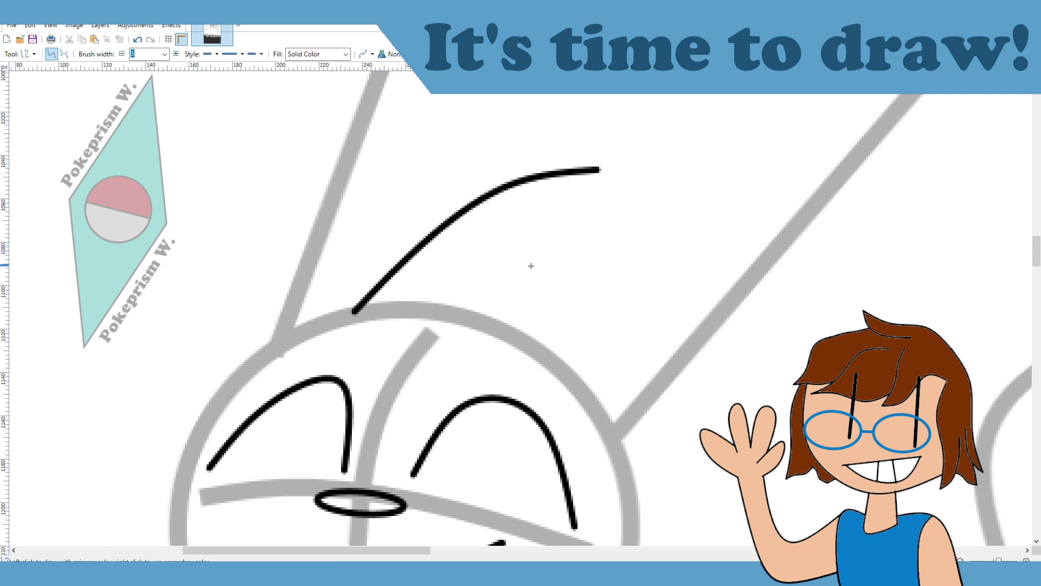
drag(507, 187, 516, 219)
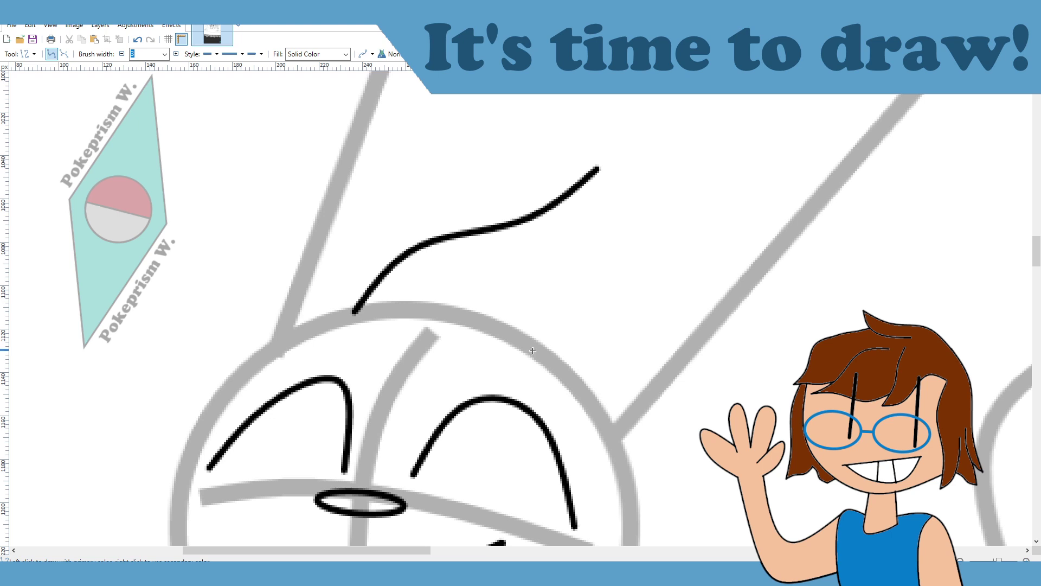
Step: Draw a bulging curve from the tuft's tip back down to the head circle to form its other edge
drag(596, 169, 547, 372)
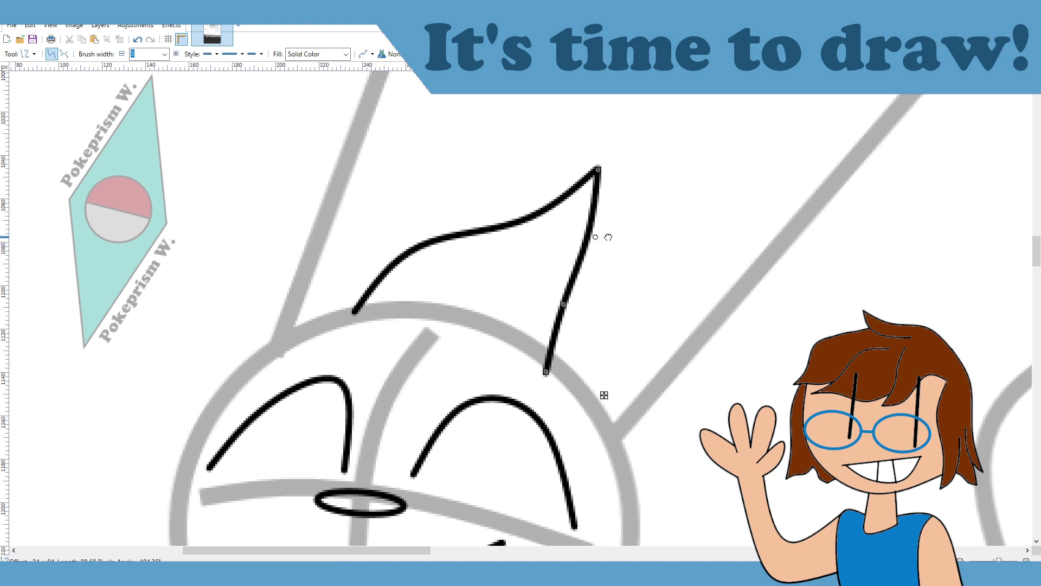
drag(590, 237, 618, 237)
drag(563, 304, 591, 321)
click(655, 324)
Step: Draw a long wavy line from a second tuft tip beside the first down past the side of the head to cheek level
scroll(656, 324, down, 3)
scroll(655, 323, up, 3)
drag(648, 224, 681, 487)
scroll(648, 325, down, 3)
scroll(629, 434, up, 2)
scroll(651, 504, up, 3)
drag(641, 359, 652, 353)
Step: Draw the inner edge of the second tuft as an S-shaped curve from the head circle to its tip
drag(522, 346, 649, 223)
drag(611, 274, 598, 253)
key(Return)
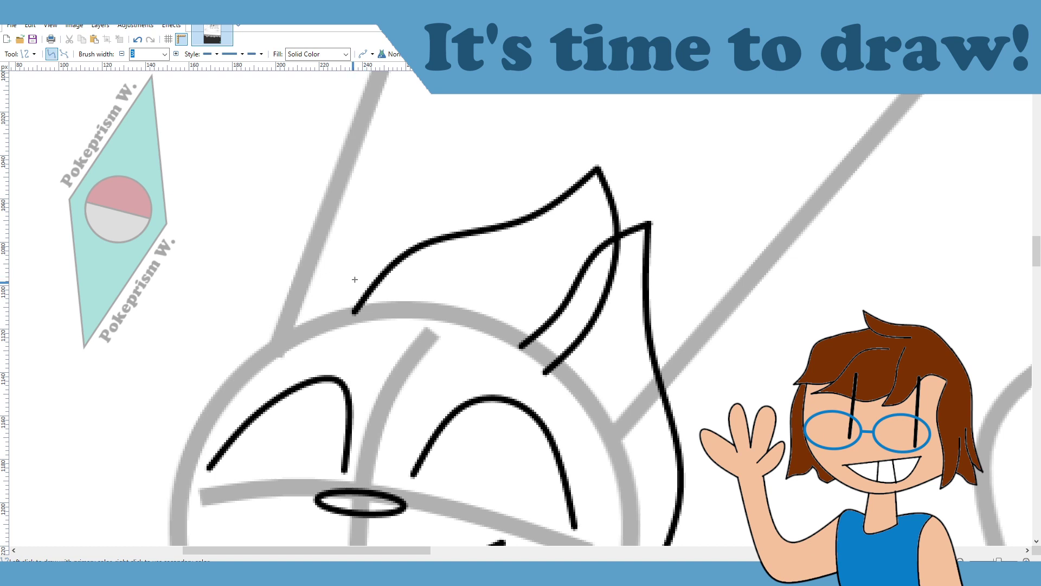
Step: Draw the opposite head outline from a third tuft tip down to the cheek, and close the tip with a short curve onto the first tuft
mouse_move(512, 190)
mouse_down()
mouse_move(184, 340)
mouse_move(186, 396)
mouse_move(161, 444)
mouse_up()
scroll(184, 365, down, 2)
scroll(184, 365, up, 1)
scroll(412, 388, up, 4)
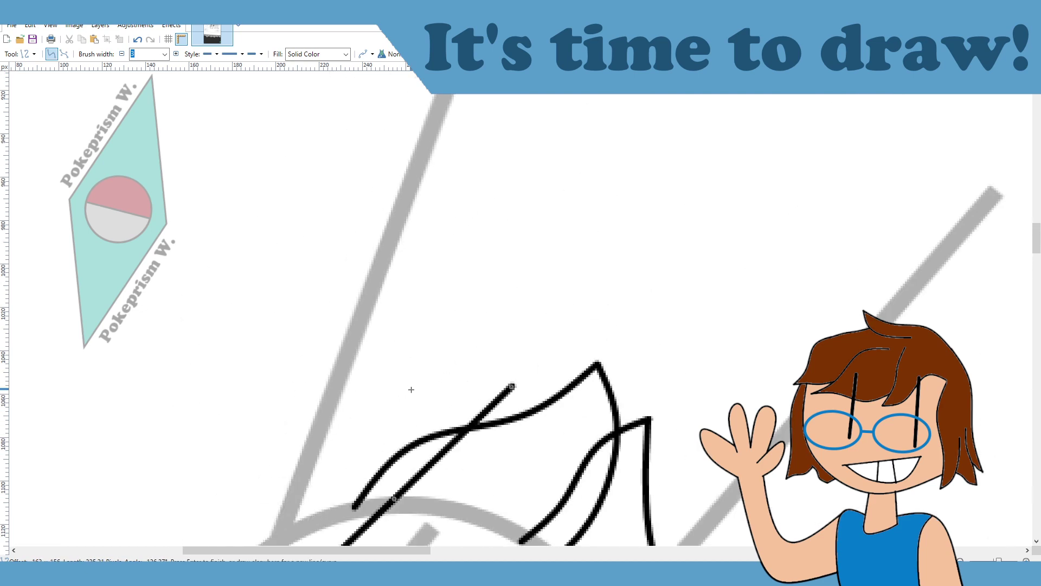
scroll(411, 388, down, 3)
drag(396, 302, 356, 261)
drag(277, 416, 248, 310)
drag(356, 261, 356, 254)
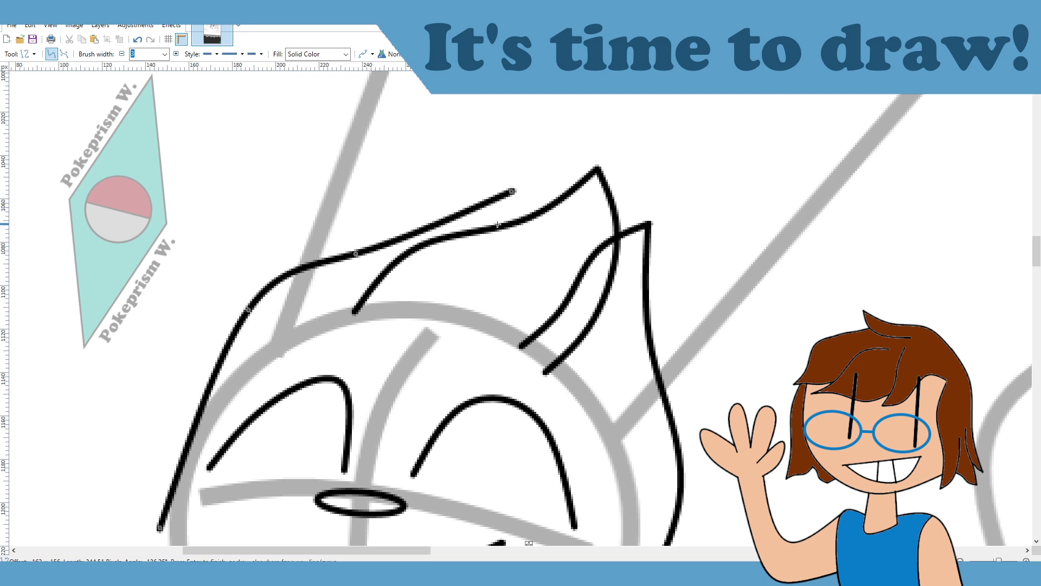
mouse_move(498, 227)
mouse_down()
mouse_move(514, 191)
mouse_move(510, 218)
mouse_up()
key(Return)
scroll(484, 341, down, 3)
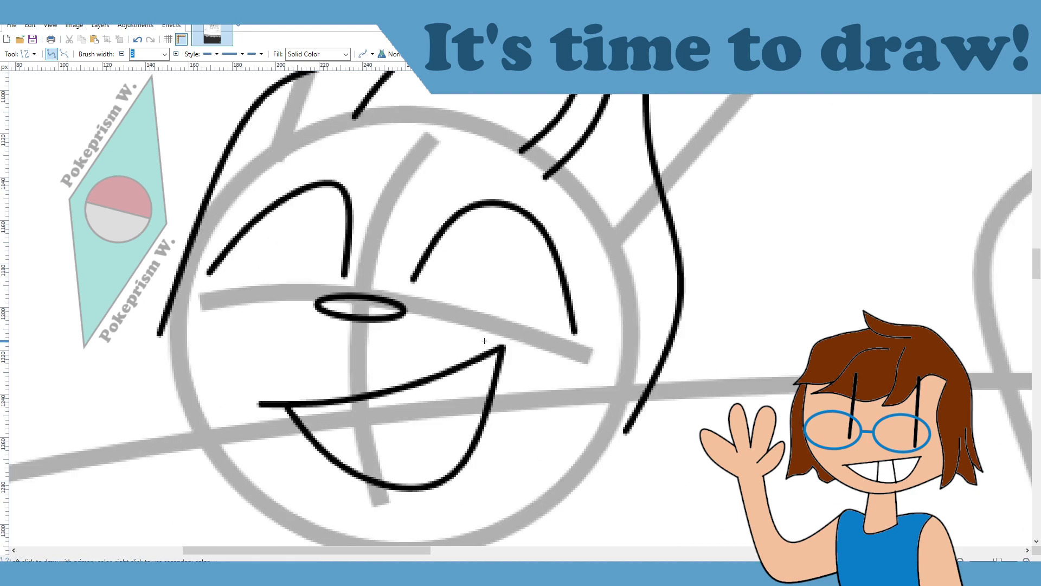
scroll(485, 341, up, 2)
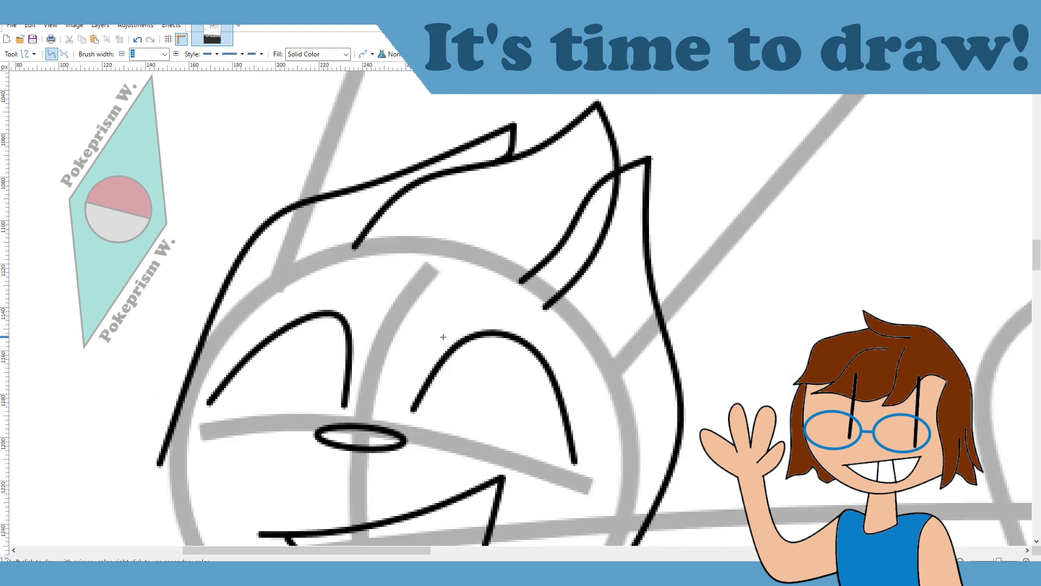
scroll(468, 340, down, 1)
drag(203, 271, 568, 376)
scroll(217, 287, down, 3)
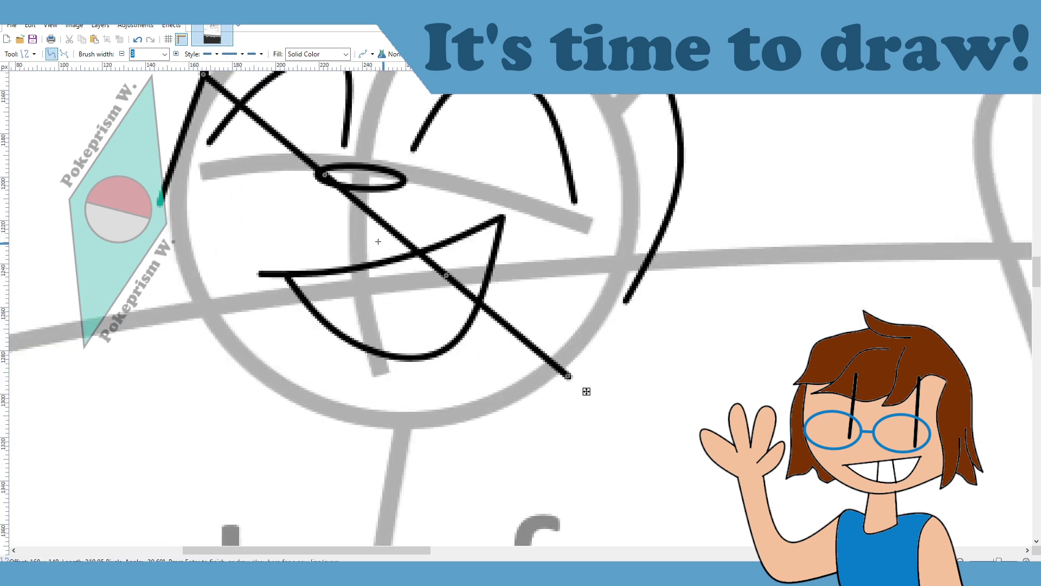
drag(325, 175, 159, 313)
key(ctrl+z)
key(ctrl+z)
Step: Draw a rounded cheek and jaw line from the lower part of the new head outline around beneath the mouth
scroll(280, 312, up, 1)
scroll(279, 312, up, 1)
drag(177, 289, 570, 487)
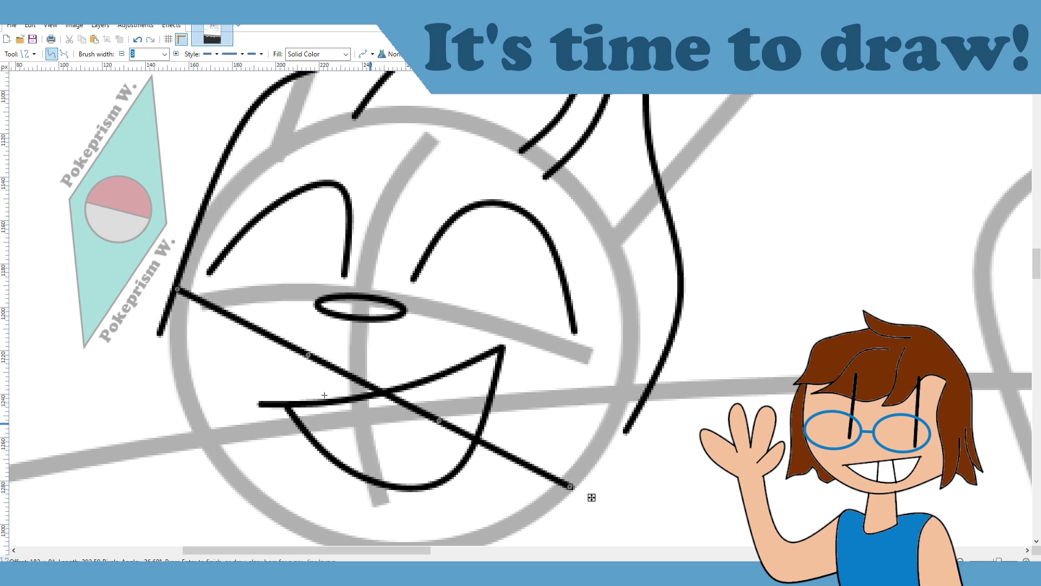
drag(307, 356, 128, 391)
drag(438, 421, 263, 396)
scroll(227, 378, up, 4)
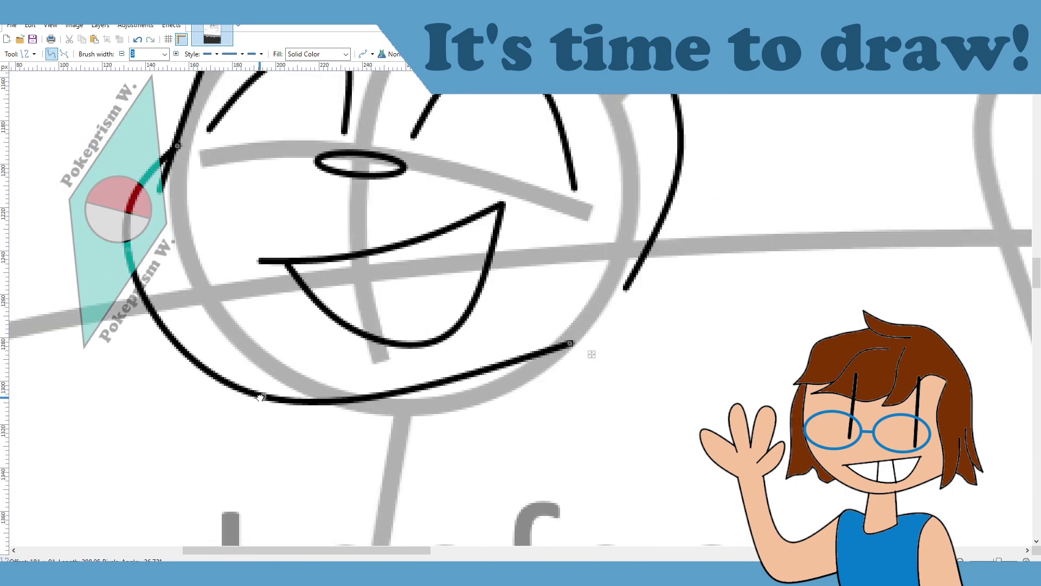
drag(146, 294, 148, 217)
drag(570, 343, 492, 409)
scroll(614, 451, up, 1)
key(Return)
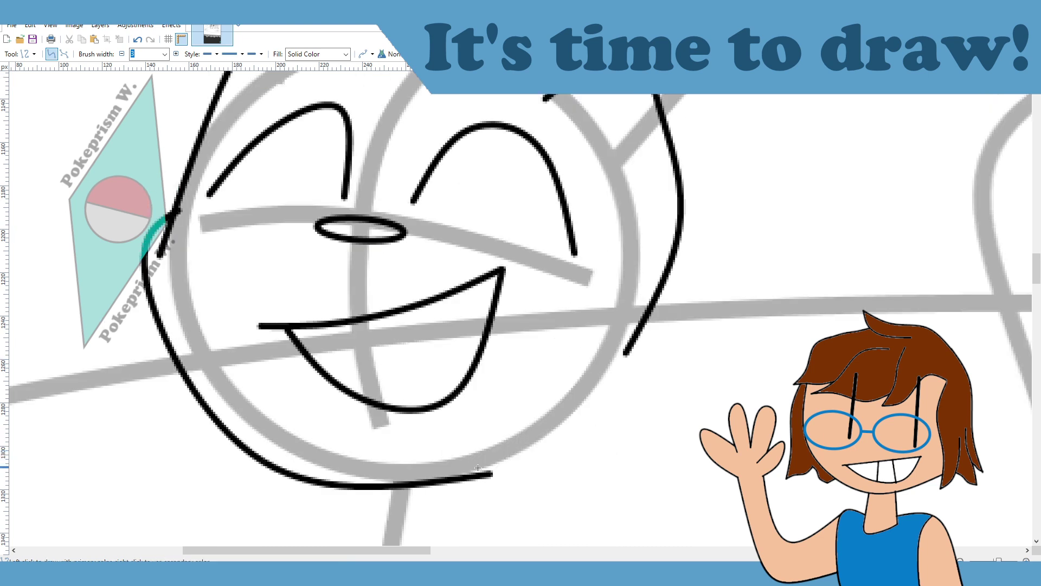
Step: Draw a curved jaw segment joining the end of the chin line to the bottom of the second tuft's long side line
drag(488, 475, 631, 350)
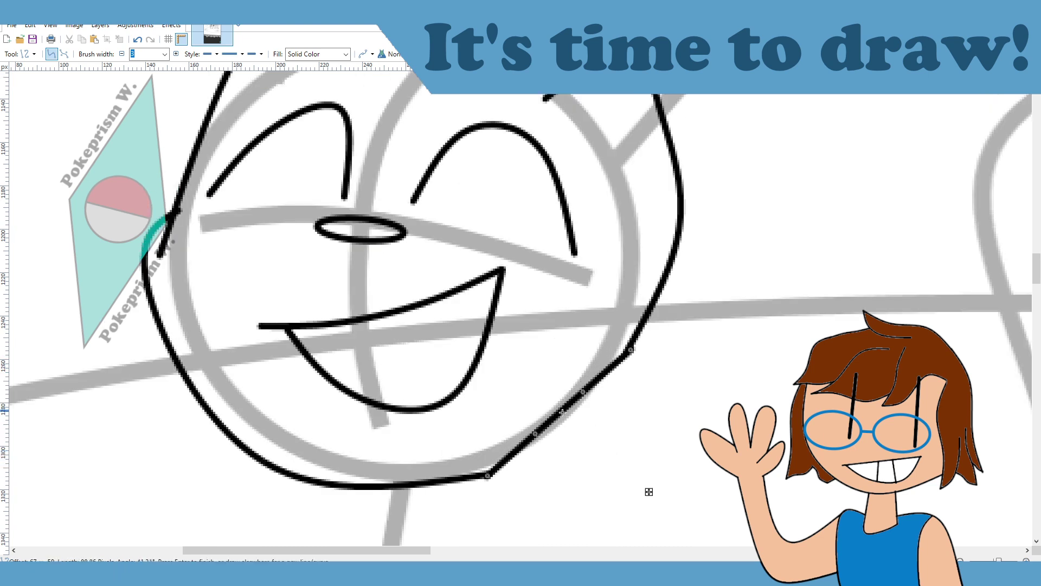
drag(587, 398, 597, 409)
drag(535, 434, 487, 476)
drag(544, 457, 540, 457)
drag(597, 410, 591, 409)
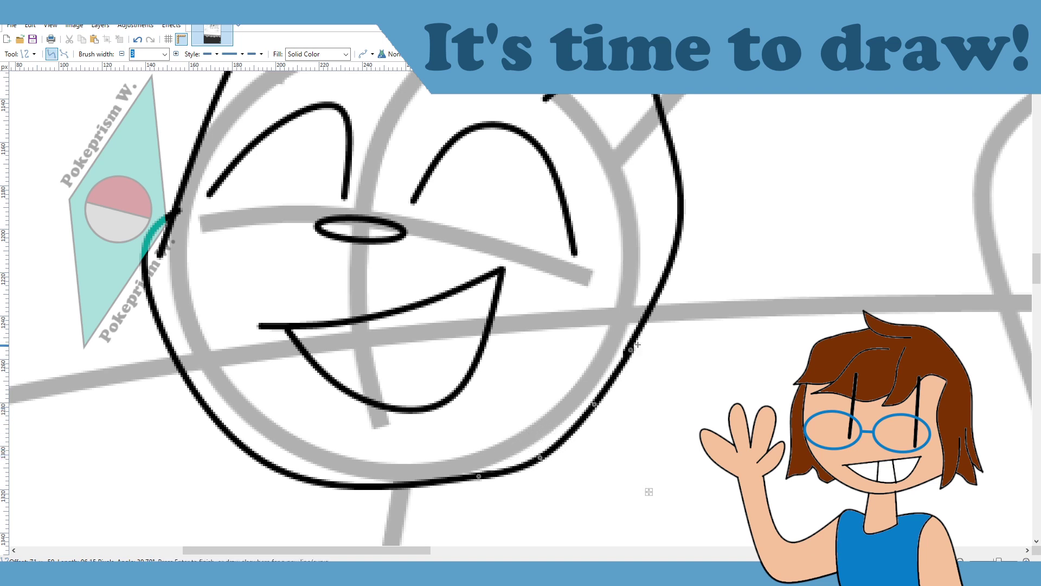
key(Return)
Step: Erase the overlapping line ends at the cheek and the part of the first tuft's edge that runs inside the second tuft
scroll(714, 397, up, 3)
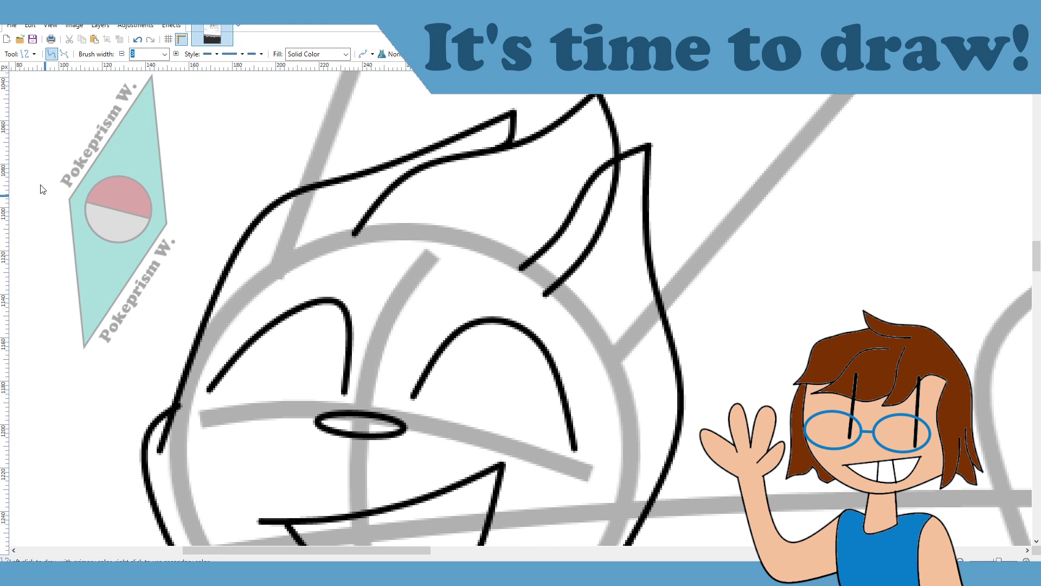
key(k)
key(e)
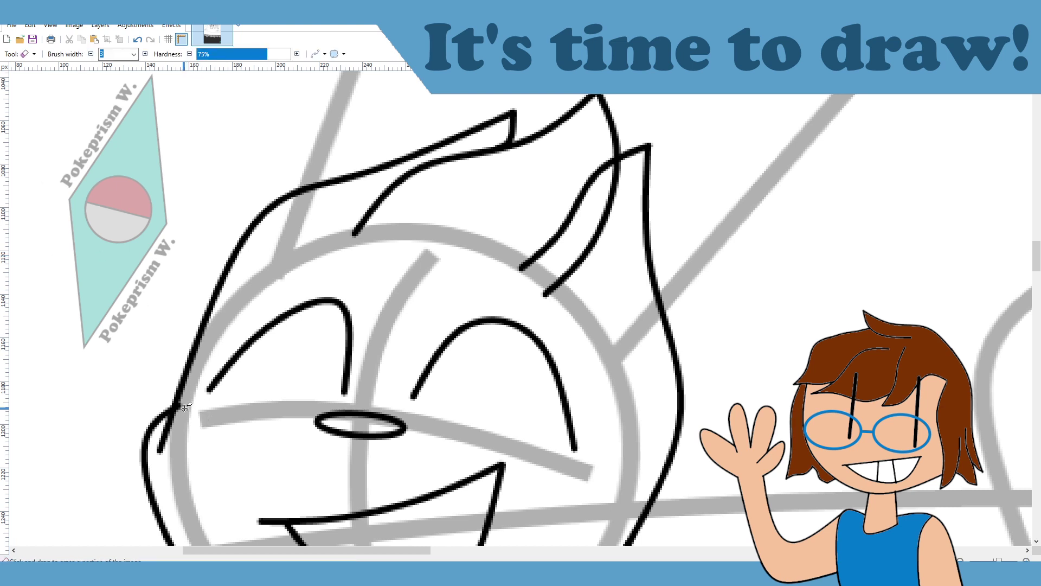
mouse_move(181, 405)
mouse_down()
mouse_move(162, 468)
mouse_move(159, 441)
mouse_up()
mouse_move(625, 167)
mouse_down()
mouse_move(599, 238)
mouse_move(612, 192)
mouse_move(577, 275)
mouse_move(604, 226)
mouse_move(549, 302)
mouse_move(579, 265)
mouse_move(540, 297)
mouse_move(607, 244)
mouse_move(548, 290)
mouse_move(601, 217)
mouse_move(618, 173)
mouse_move(612, 216)
mouse_up()
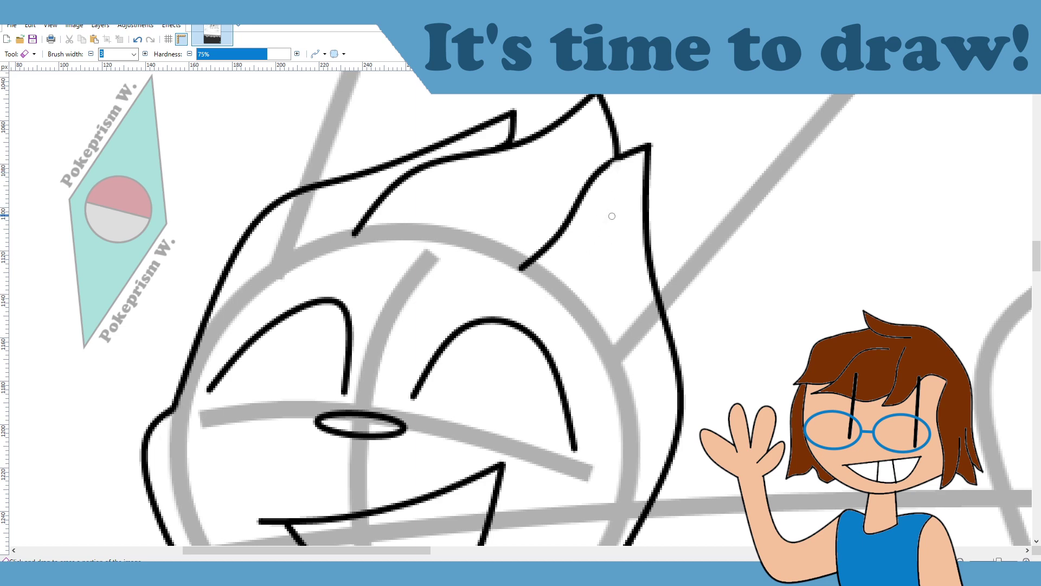
Step: Draw the right ear's lower edge as an outward-bulging curve from the head to just beyond the shorter straight ear guide's tip
scroll(623, 307, down, 4)
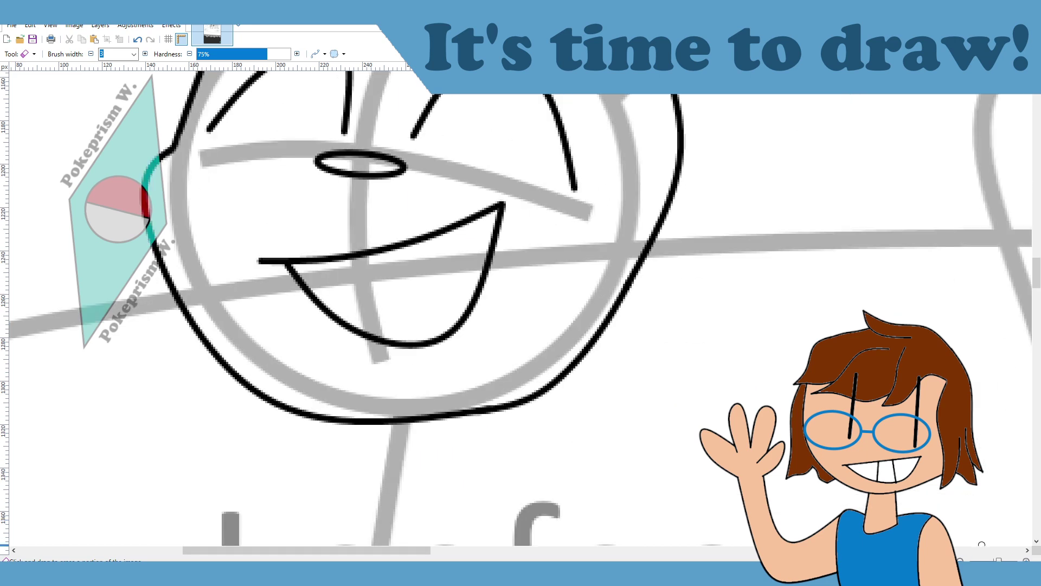
key(ctrl+b)
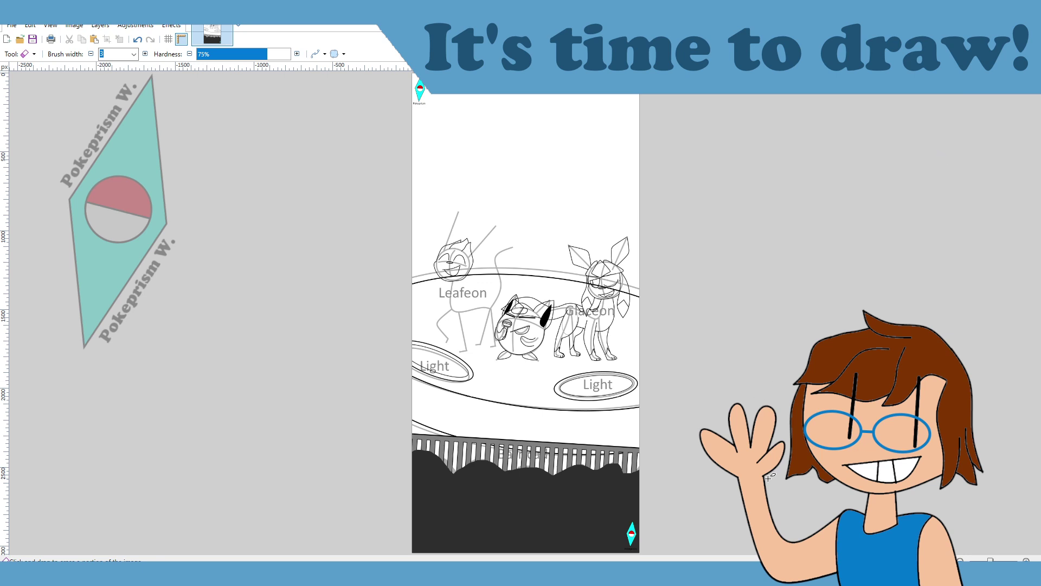
click(1026, 560)
click(1026, 560)
click(1026, 559)
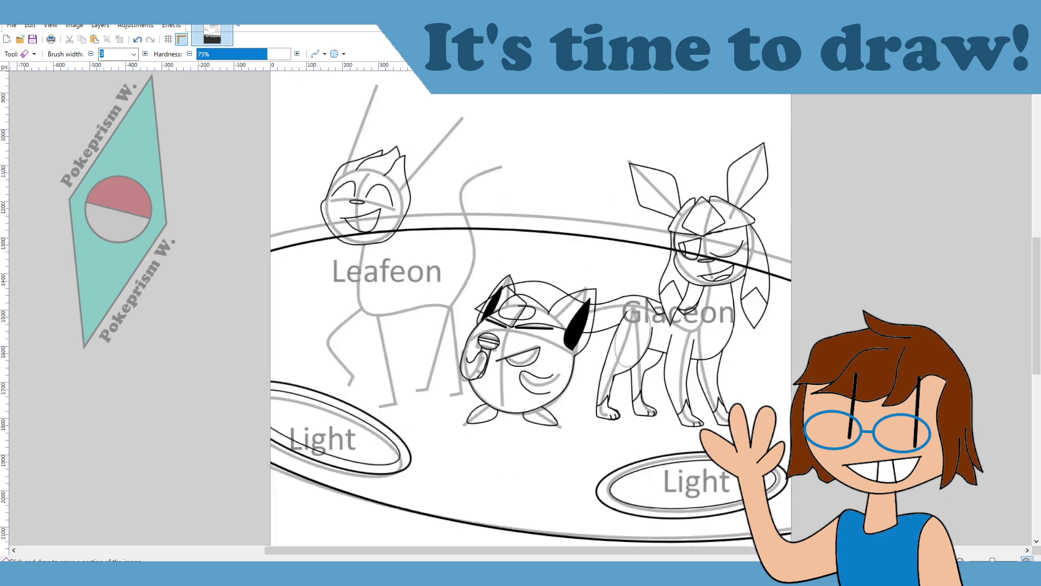
click(1027, 560)
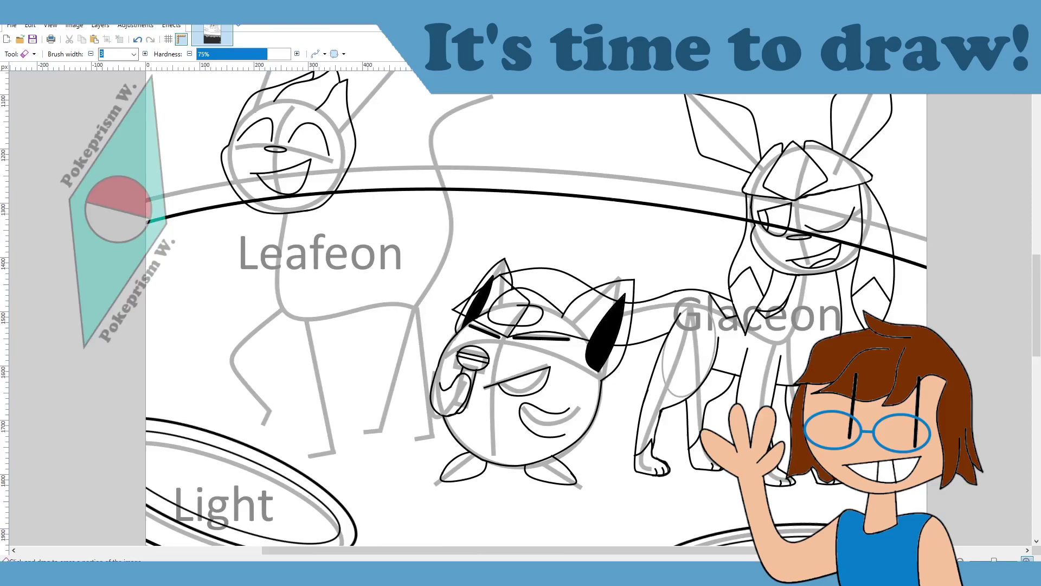
click(1027, 560)
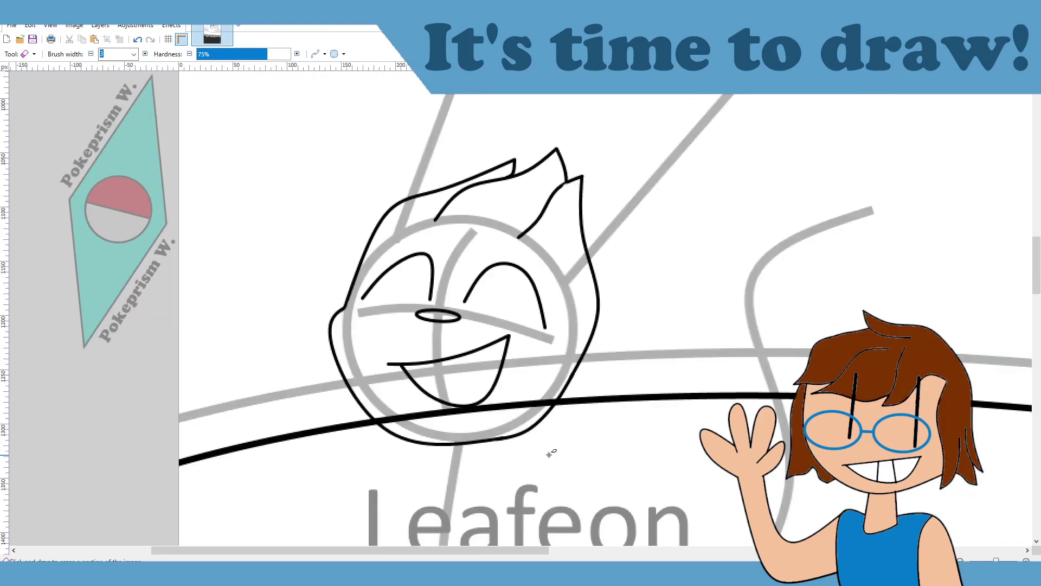
scroll(551, 453, up, 3)
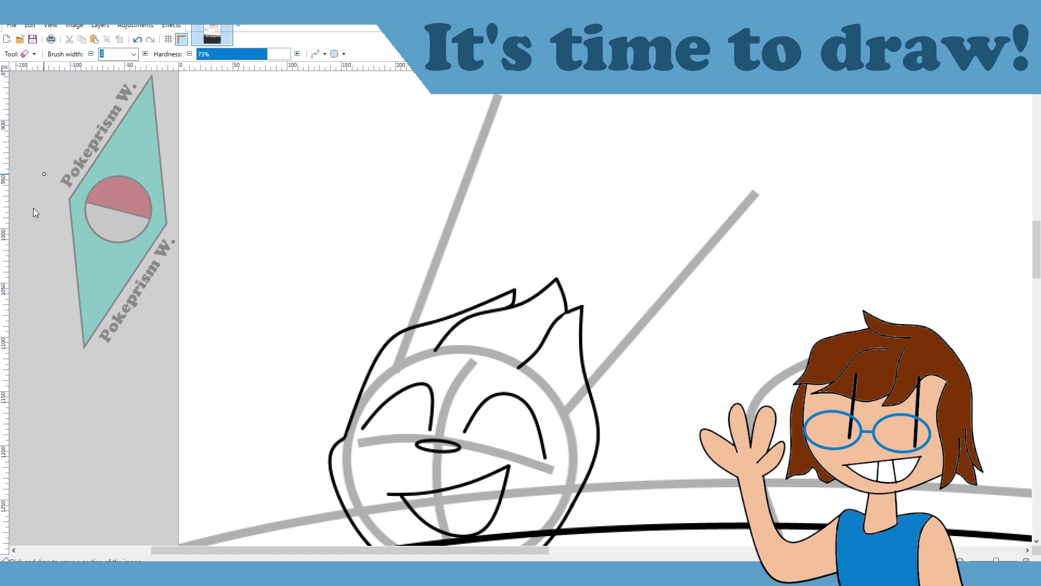
key(o)
drag(568, 411, 761, 189)
drag(696, 262, 727, 321)
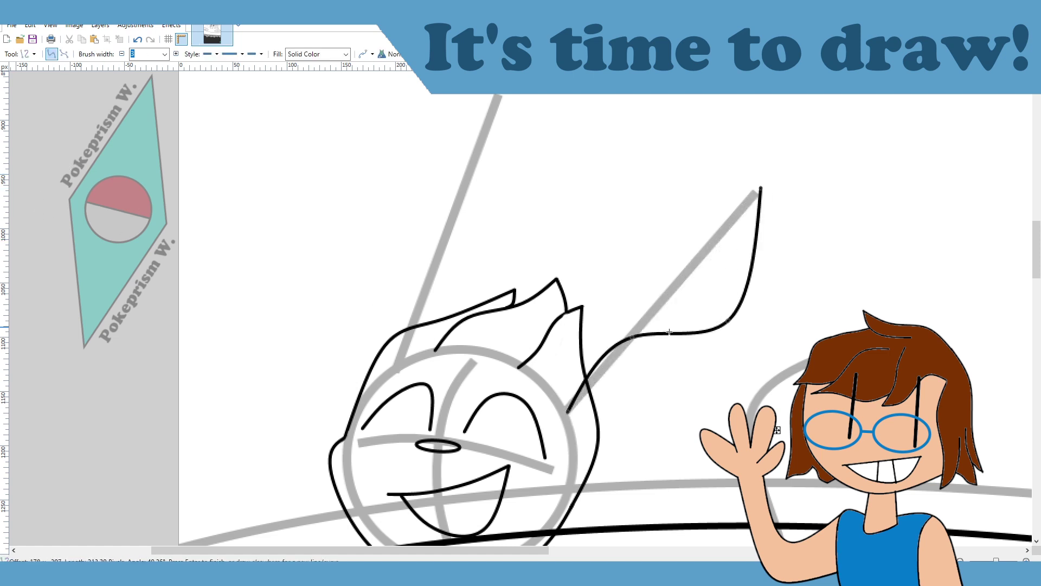
drag(632, 338, 646, 391)
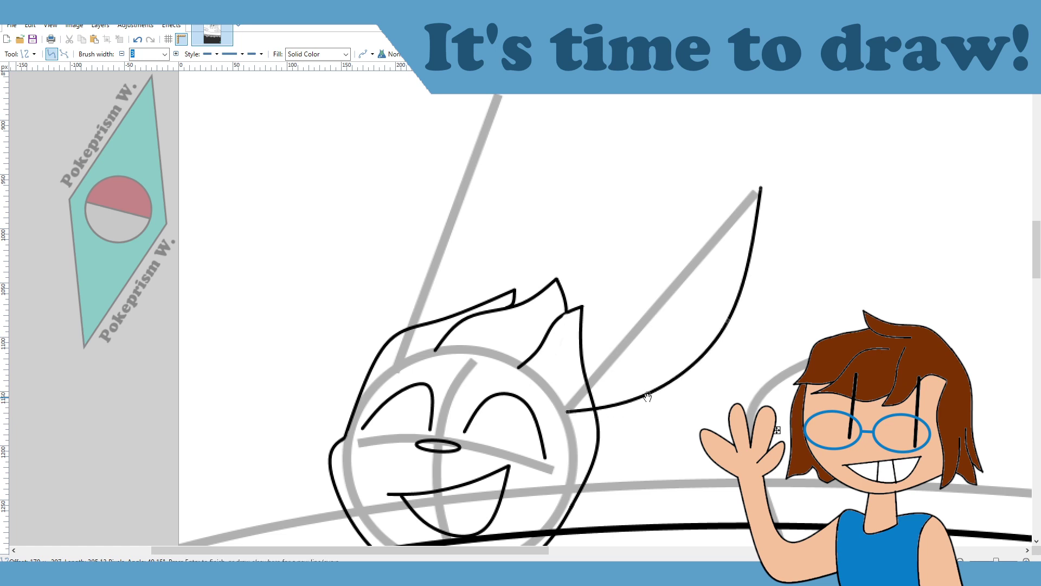
key(Return)
drag(779, 436, 788, 446)
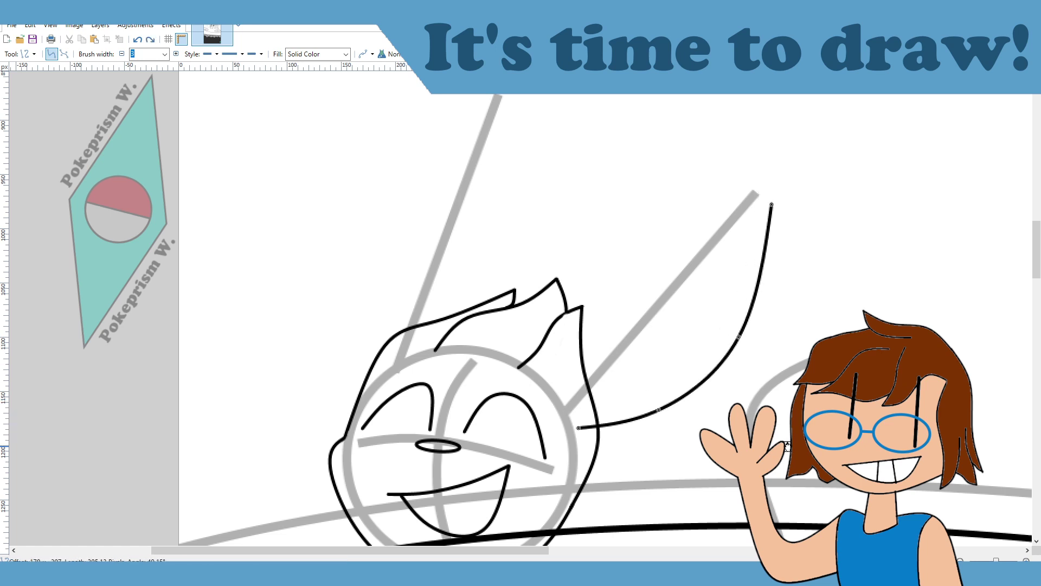
Step: Draw the right ear's upper edge from the head through an outward bend to meet the lower edge at the tip
drag(562, 400, 770, 206)
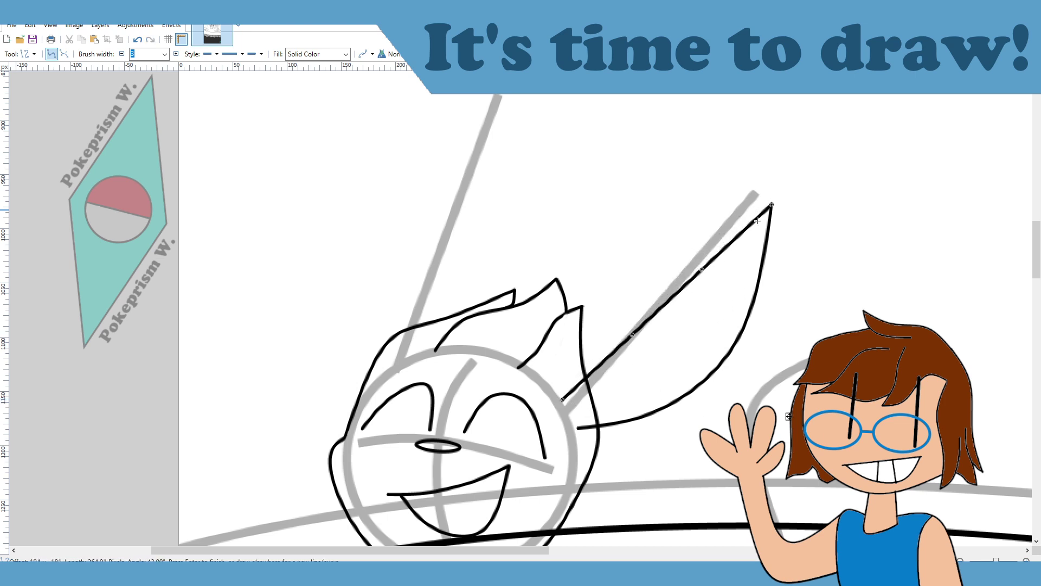
drag(704, 269, 673, 234)
drag(632, 335, 631, 281)
click(679, 445)
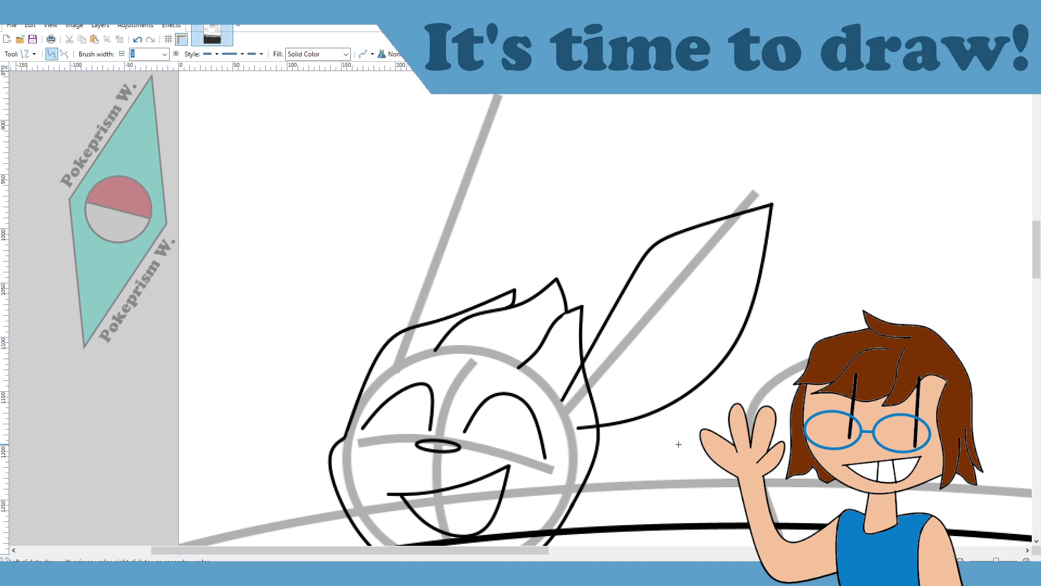
Step: Draw the left ear's outer edge as a wide curve from a tip near the top of its guide down to the head
drag(392, 337, 497, 95)
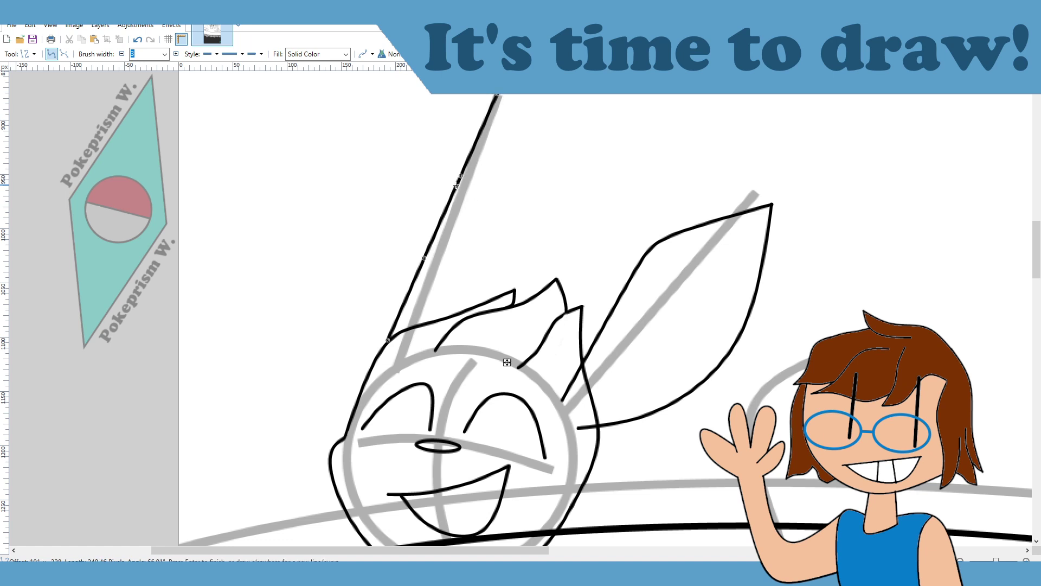
key(ctrl+z)
drag(491, 112, 375, 359)
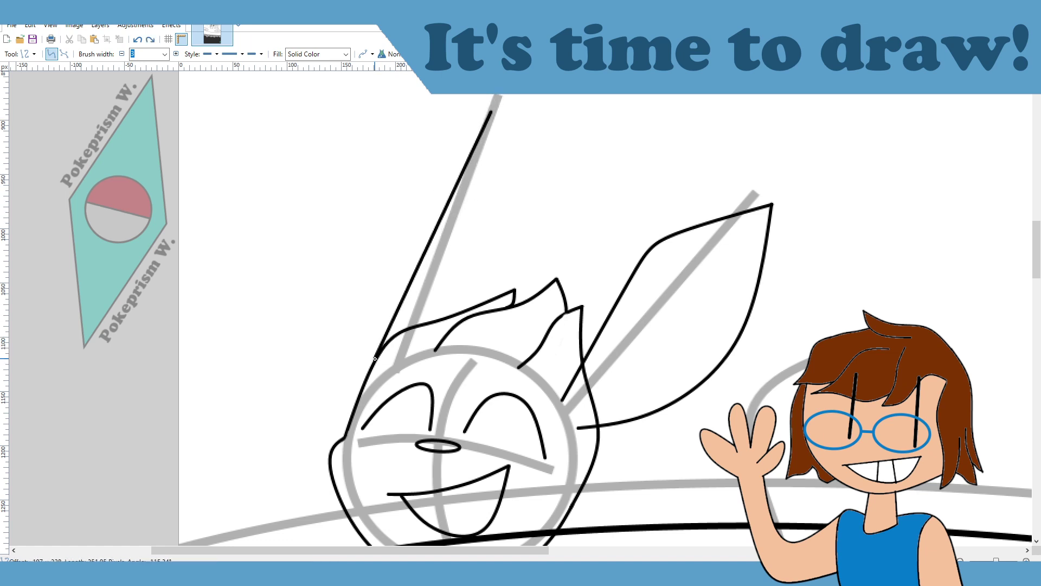
drag(417, 279, 419, 155)
key(Return)
Step: Draw the left ear's inner edge from the same tip, bulging outward before curving down to the top of the head
mouse_move(491, 112)
mouse_down()
mouse_move(440, 284)
mouse_move(417, 325)
mouse_move(428, 322)
mouse_up()
drag(470, 183, 506, 168)
drag(448, 253, 491, 226)
drag(506, 167, 501, 171)
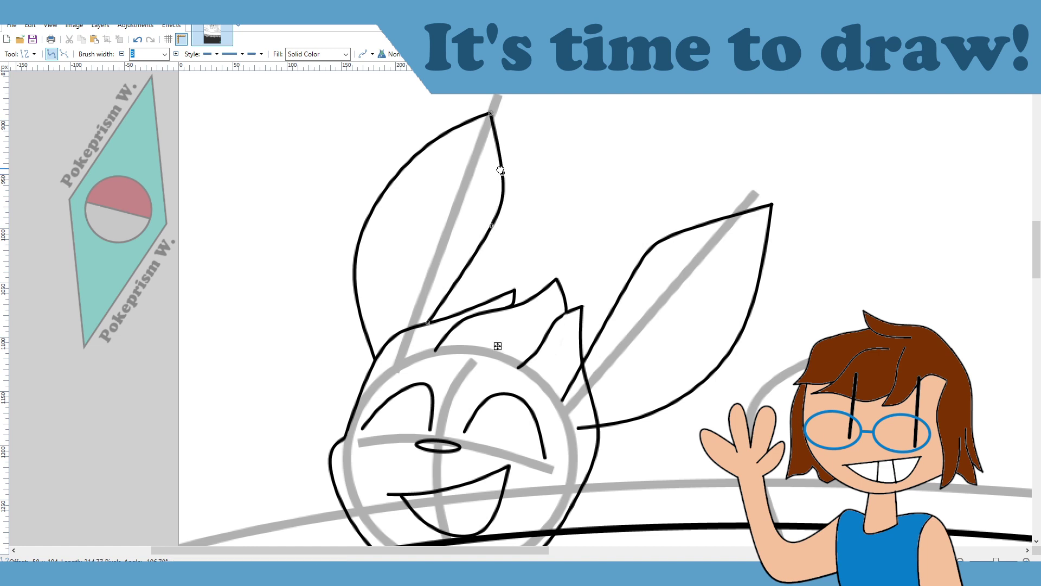
click(605, 202)
Step: Erase the part of the head outline that runs through the base of the right ear
key(e)
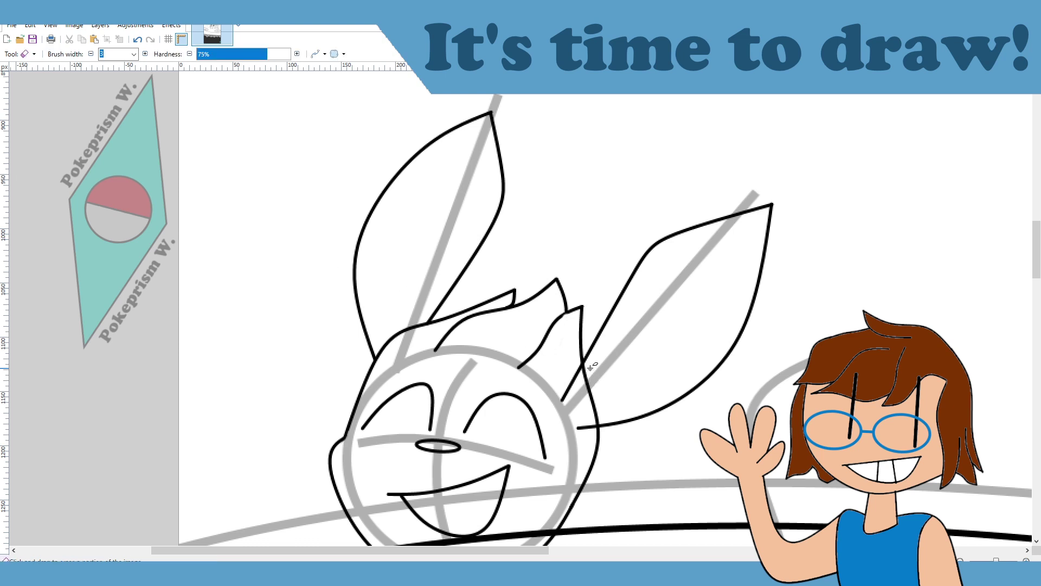
drag(580, 380, 592, 403)
drag(588, 425, 604, 420)
Step: Draw the head leaf's lower edge from a point on the forehead across the tufts and curling up above the head
key(o)
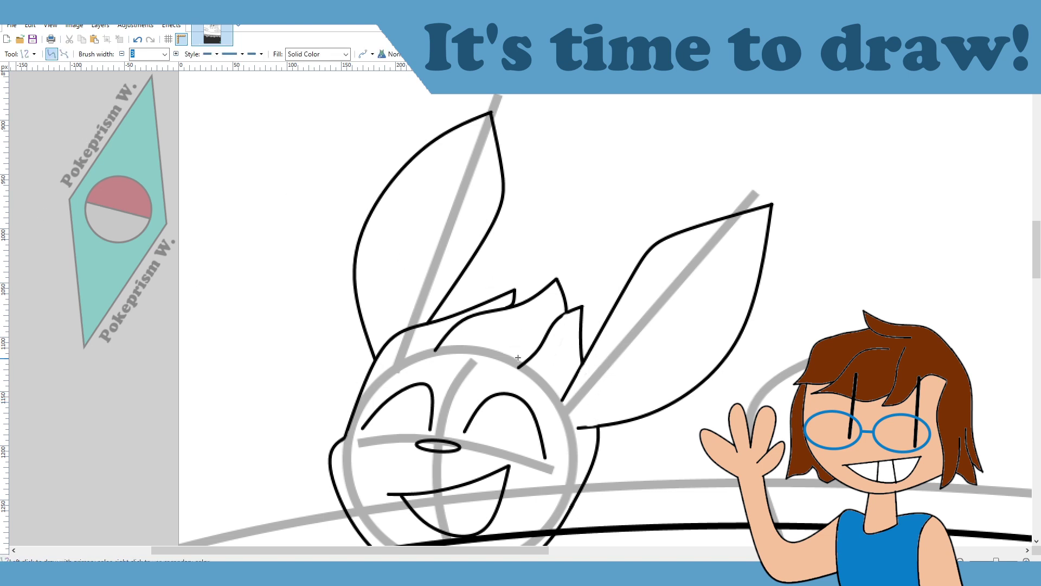
drag(466, 364, 562, 222)
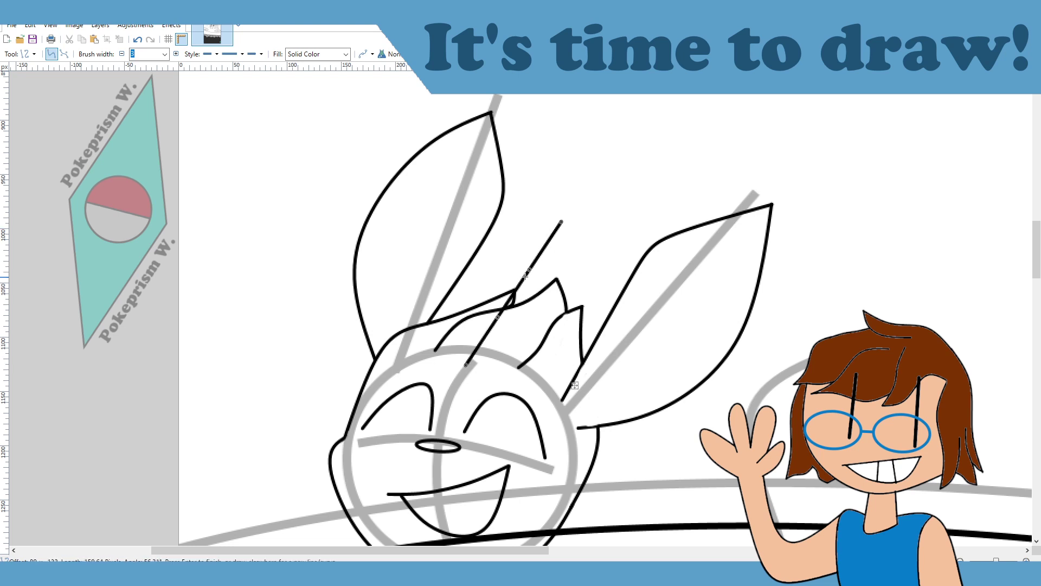
drag(533, 271, 509, 344)
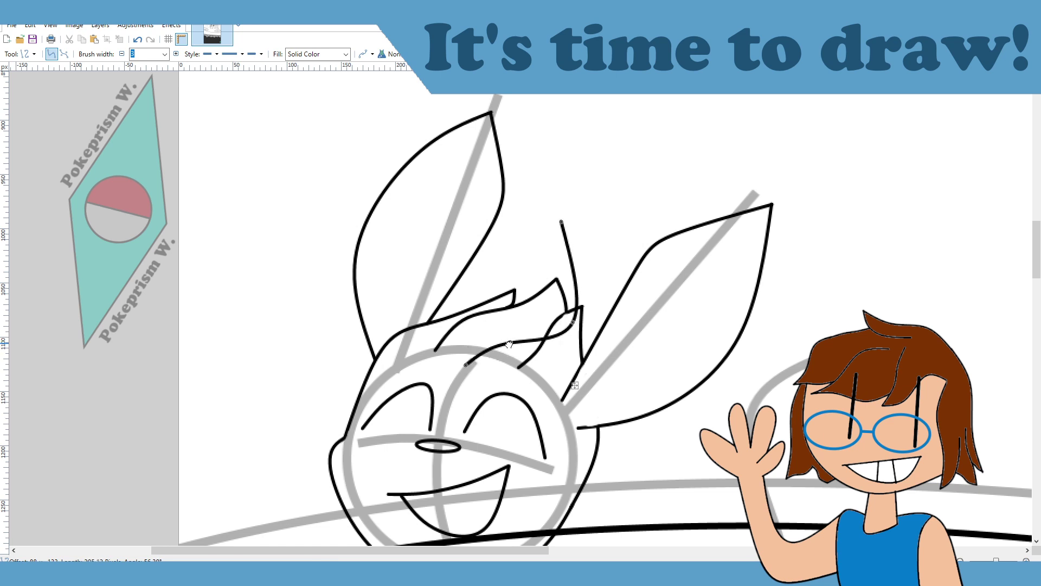
drag(571, 321, 591, 313)
drag(467, 361, 463, 371)
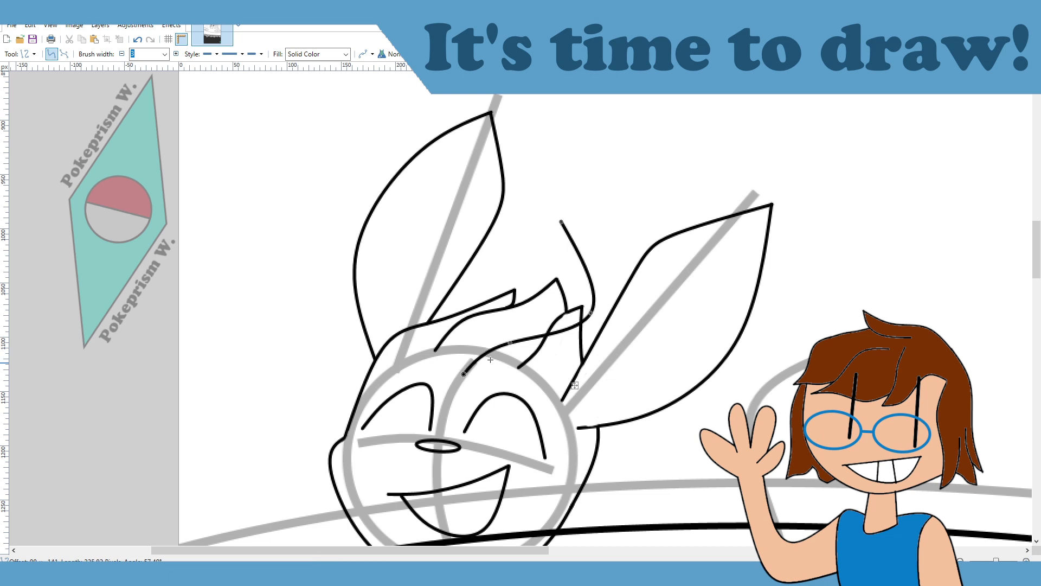
key(Return)
key(ctrl+z)
mouse_move(591, 308)
mouse_down()
mouse_move(600, 291)
mouse_move(592, 313)
mouse_up()
Step: Draw the head leaf's rounded top curve from the end of the lower edge over to a point beside the left ear
mouse_move(561, 223)
mouse_down()
mouse_move(599, 261)
mouse_move(585, 242)
mouse_move(596, 261)
mouse_move(453, 307)
mouse_up()
key(Return)
drag(524, 282, 561, 222)
drag(596, 258, 594, 258)
drag(502, 294, 495, 239)
key(Return)
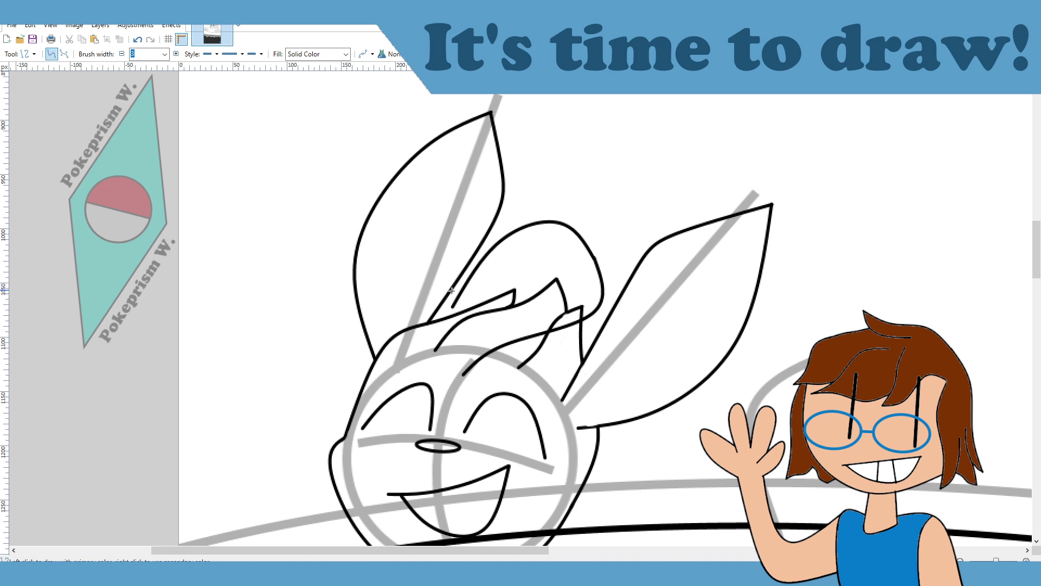
Step: Draw the head leaf's inner edge as two curves from the forehead point and the point beside the left ear, meeting inside the curl
mouse_move(464, 374)
mouse_down()
mouse_move(514, 280)
mouse_move(491, 295)
mouse_move(545, 275)
mouse_move(525, 275)
mouse_move(536, 271)
mouse_move(556, 292)
mouse_up()
drag(495, 348, 538, 310)
click(494, 293)
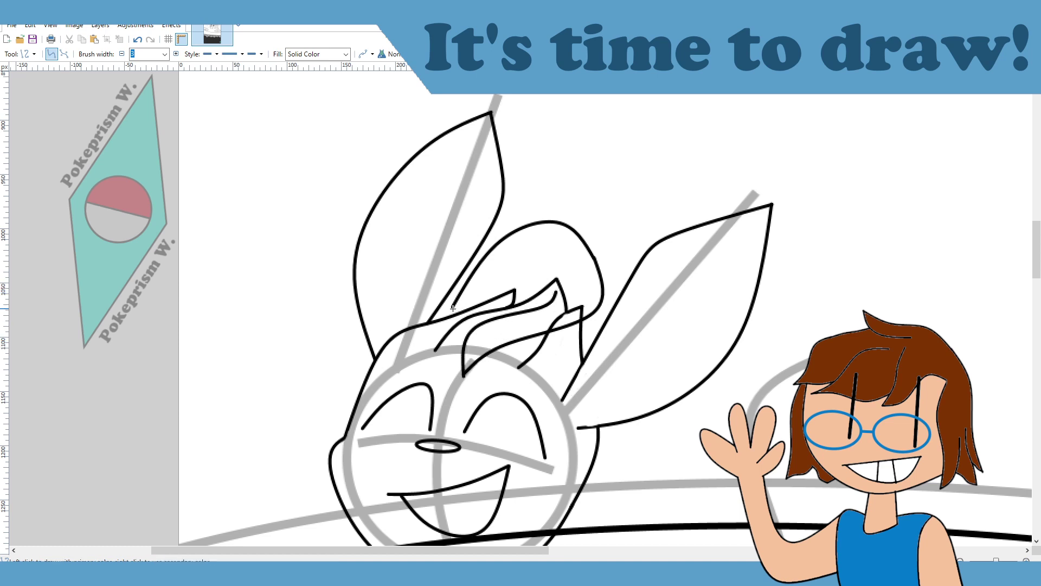
mouse_move(452, 306)
mouse_down()
mouse_move(563, 297)
mouse_move(533, 272)
mouse_move(493, 292)
mouse_move(495, 283)
mouse_up()
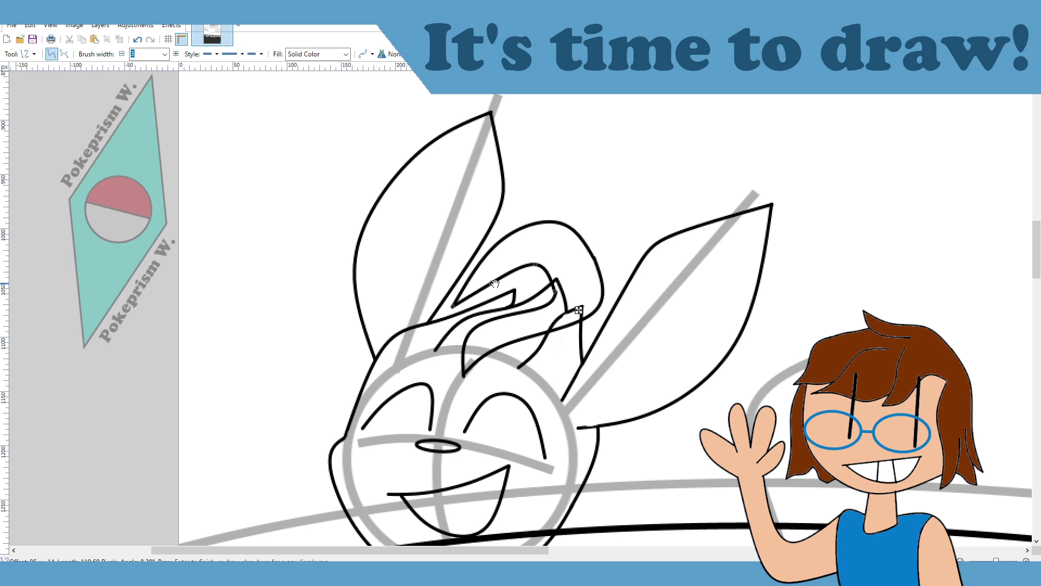
key(Return)
Step: Erase the tuft tips and tuft lines that run inside the curled head leaf
key(e)
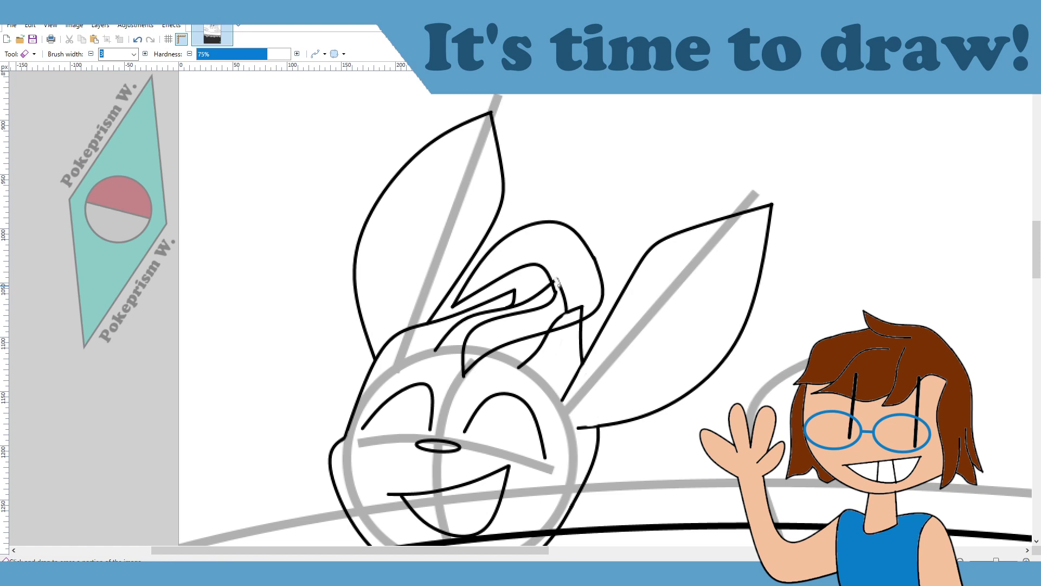
mouse_move(559, 289)
mouse_down()
mouse_move(555, 279)
mouse_move(563, 315)
mouse_move(570, 305)
mouse_move(557, 311)
mouse_up()
drag(581, 306, 584, 309)
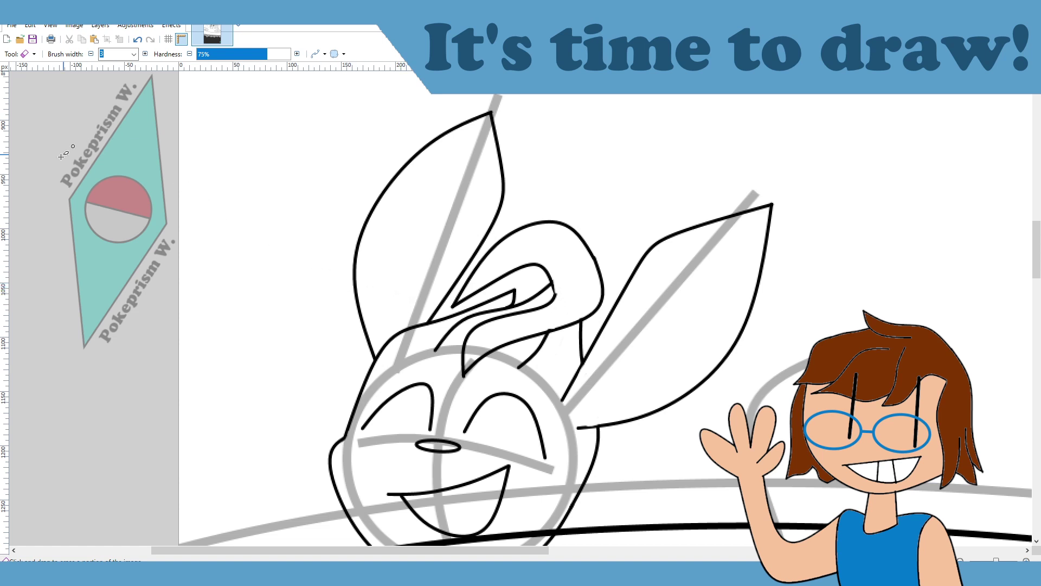
Step: Draw the upper line of the right ear's inner shape, following the ear's bent upper edge, and nudge it slightly toward the lower edge
key(o)
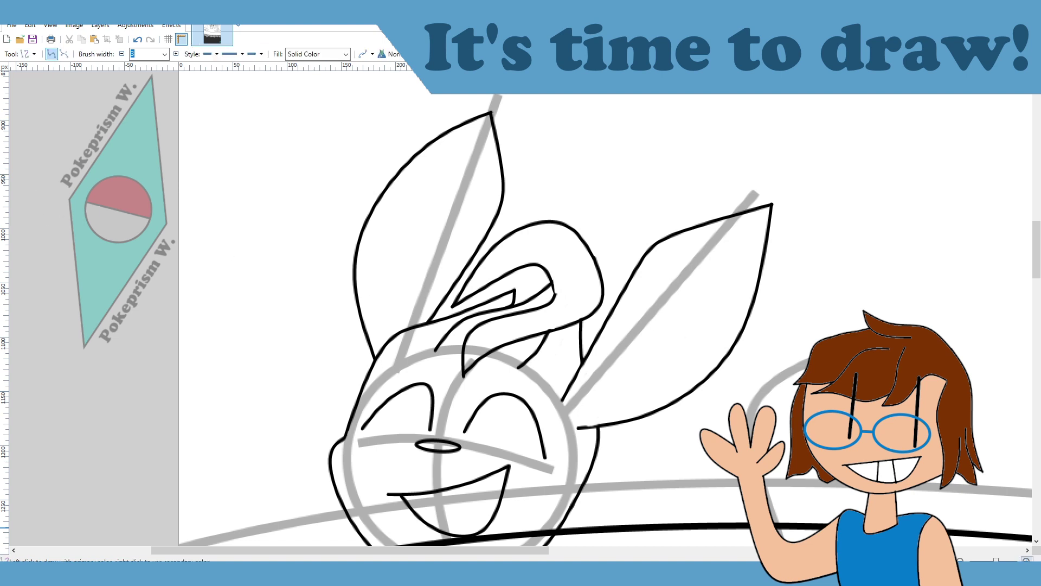
click(1026, 560)
click(1026, 560)
click(1026, 560)
click(1026, 560)
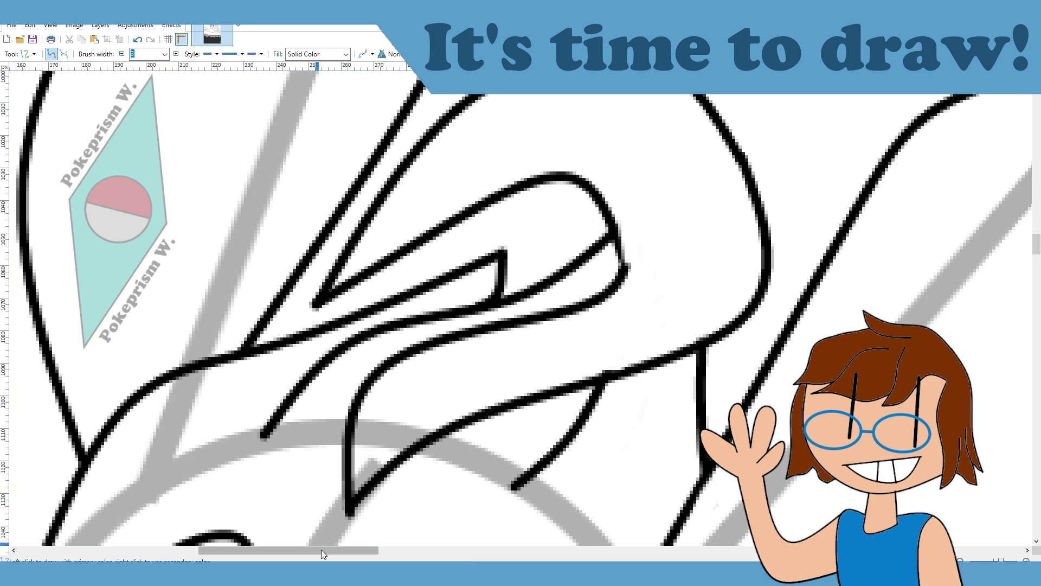
drag(321, 550, 411, 550)
scroll(388, 465, down, 3)
scroll(451, 479, up, 1)
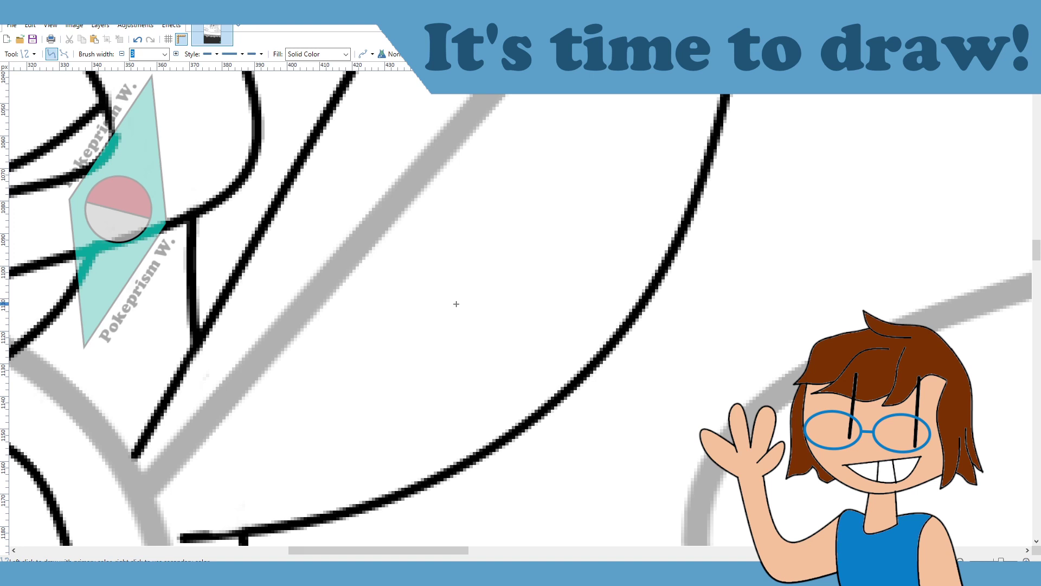
ctrl+scroll(456, 303, down, 3)
ctrl+scroll(456, 304, down, 2)
ctrl+scroll(456, 304, up, 2)
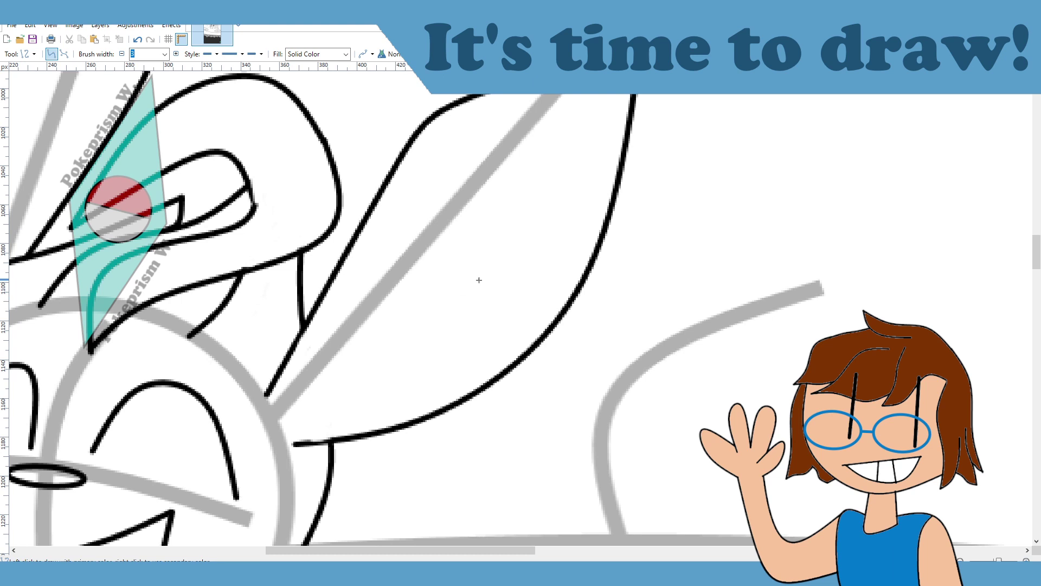
mouse_move(310, 402)
mouse_down()
mouse_move(472, 271)
mouse_move(585, 138)
mouse_up()
drag(497, 223, 387, 283)
key(ctrl+z)
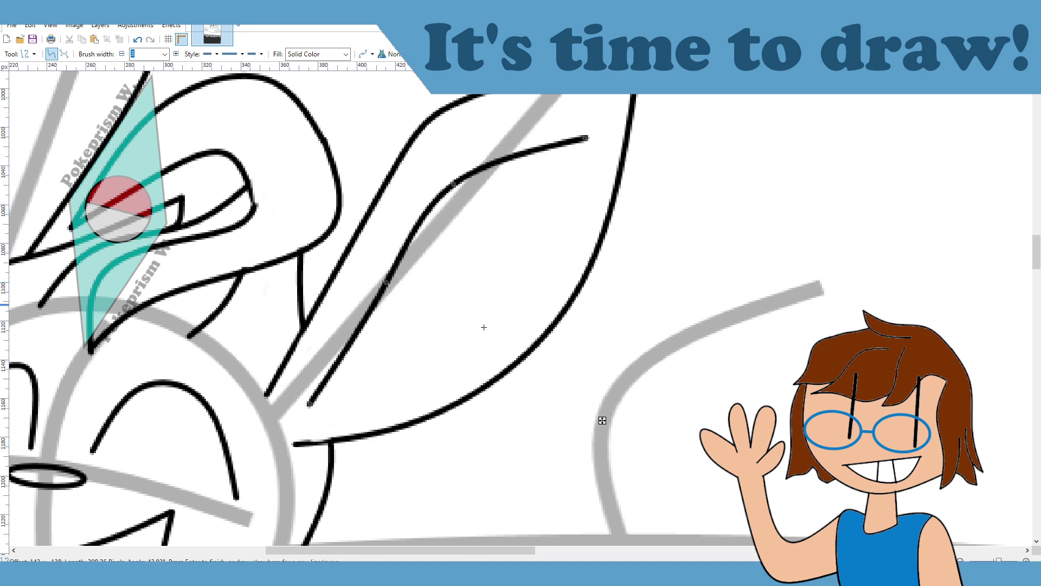
drag(602, 421, 611, 422)
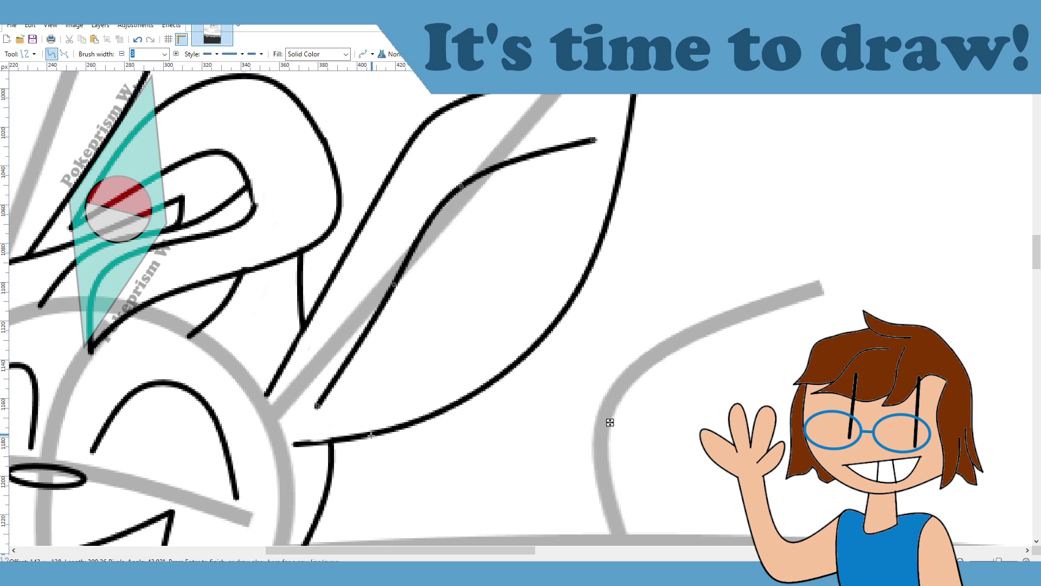
key(Return)
Step: Close the right ear's inner shape with a curve between its two ends that follows the ear's lower edge
drag(317, 405, 595, 140)
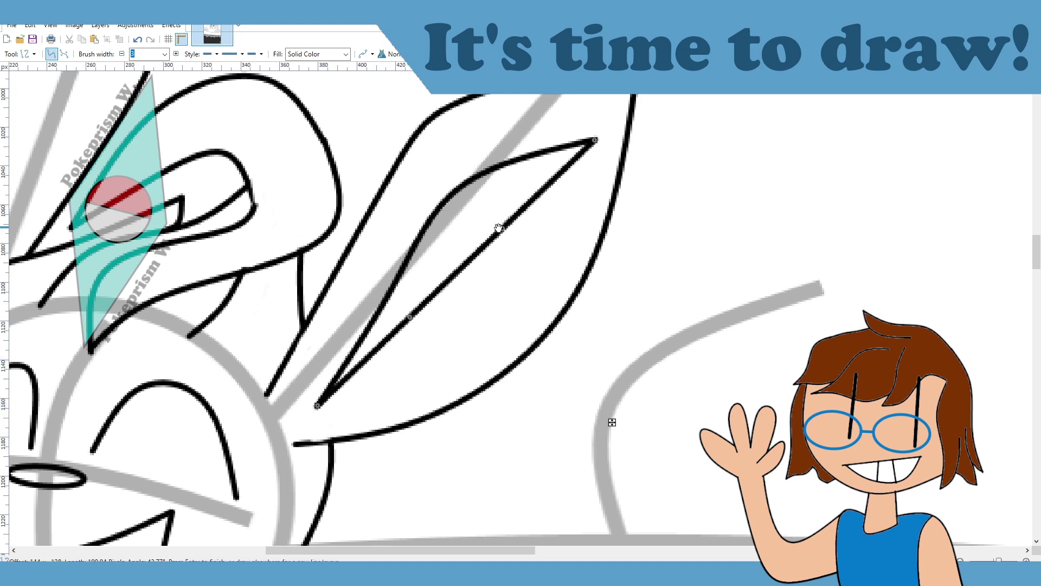
drag(499, 228, 536, 271)
drag(410, 318, 425, 369)
key(Return)
Step: Draw an S-curve inside the left ear as the right side of its inner shape and shift it left until its lower end meets the head outline
scroll(542, 446, up, 3)
scroll(541, 442, down, 1)
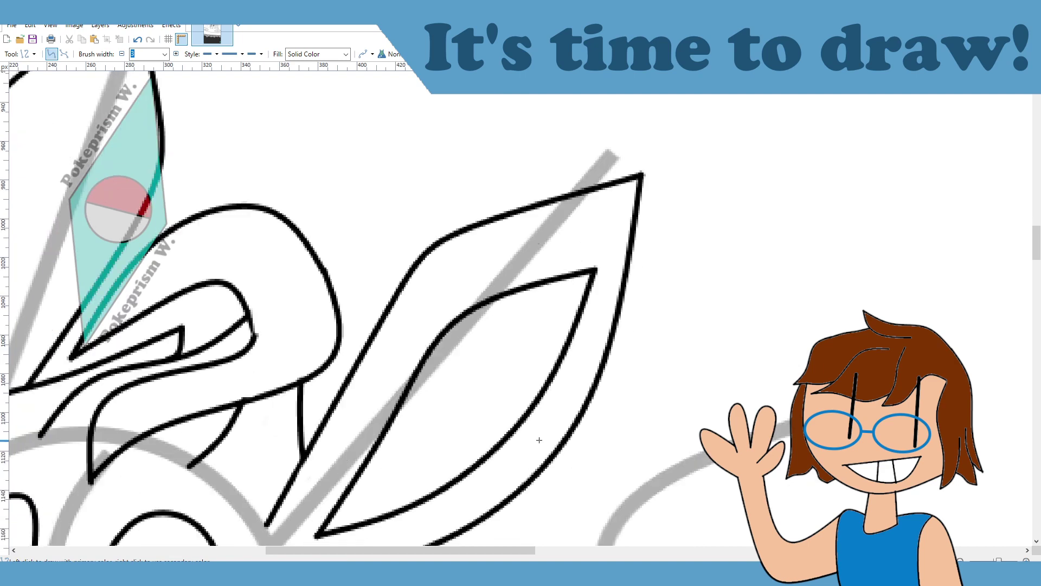
scroll(519, 551, left, 2)
scroll(515, 499, up, 1)
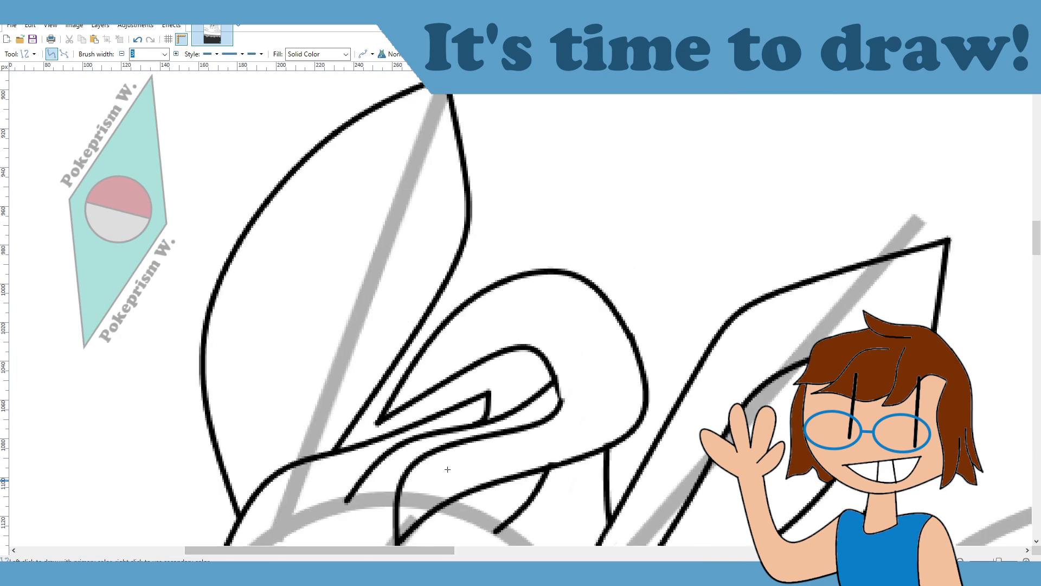
drag(418, 135, 303, 442)
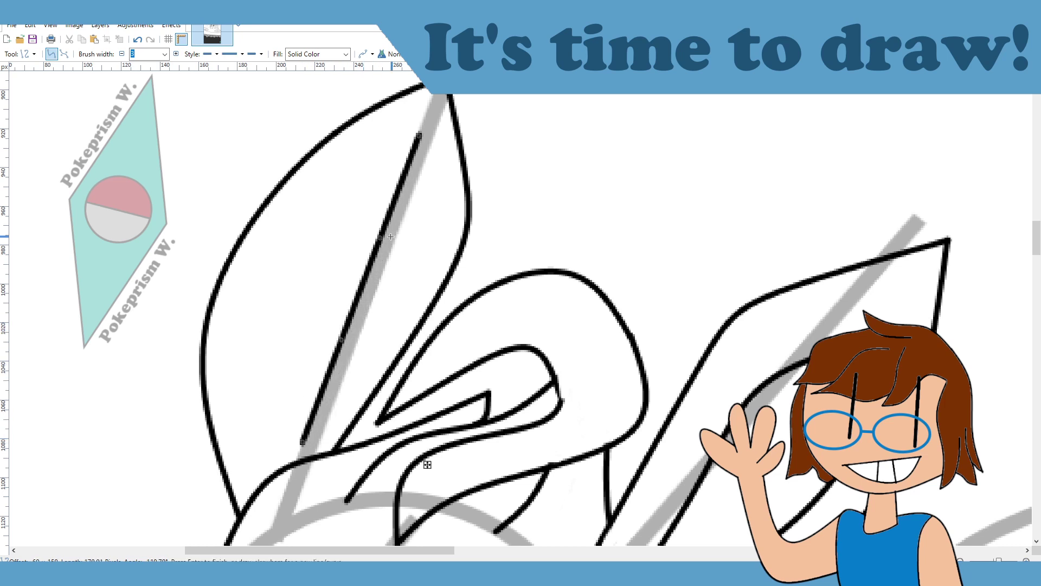
drag(380, 237, 410, 242)
drag(342, 340, 345, 344)
drag(409, 297, 404, 188)
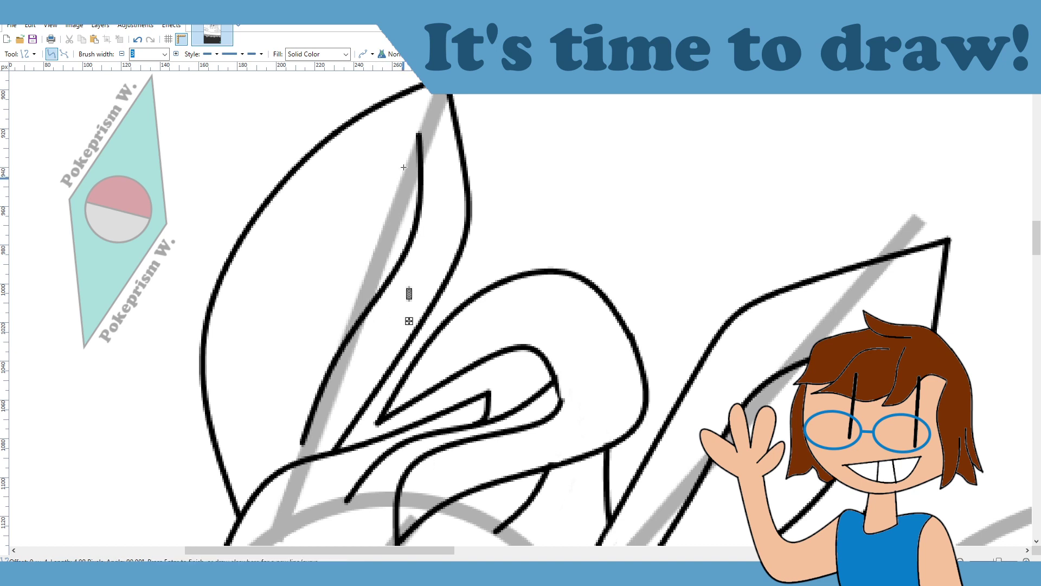
key(ctrl+z)
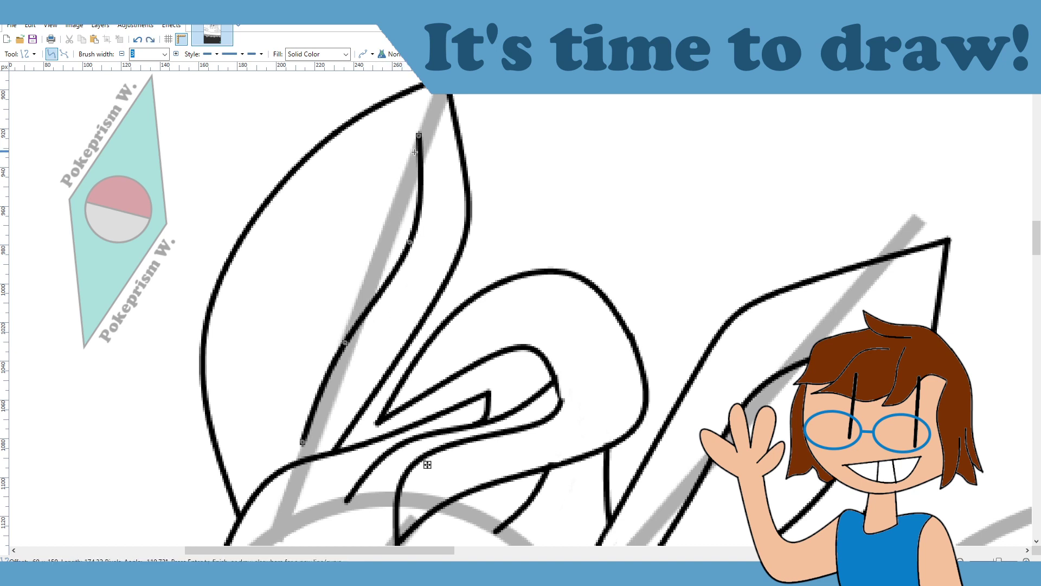
mouse_move(447, 276)
mouse_down()
mouse_move(445, 259)
mouse_move(444, 272)
mouse_up()
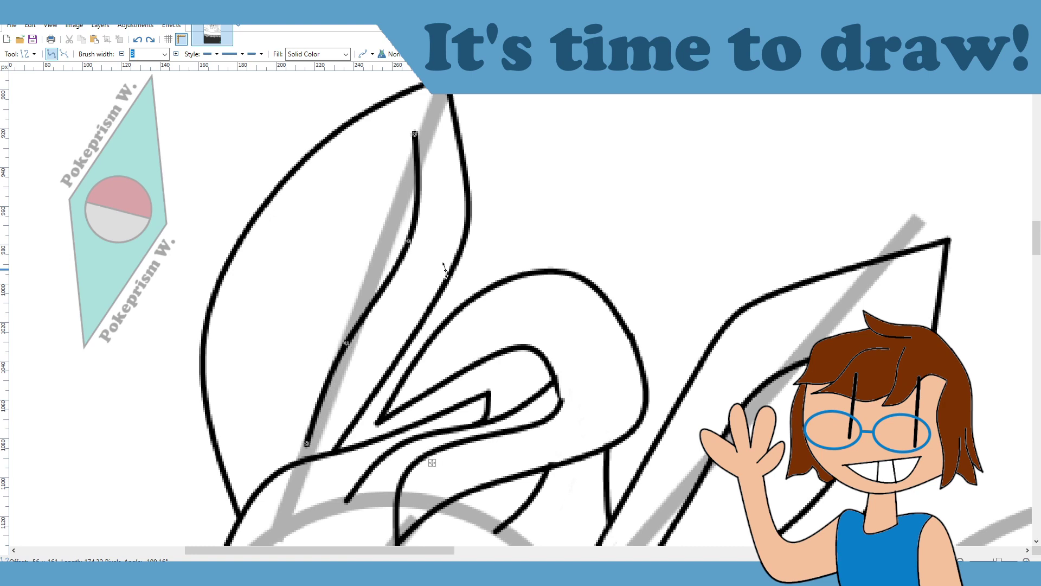
drag(432, 463, 421, 480)
scroll(494, 419, up, 3)
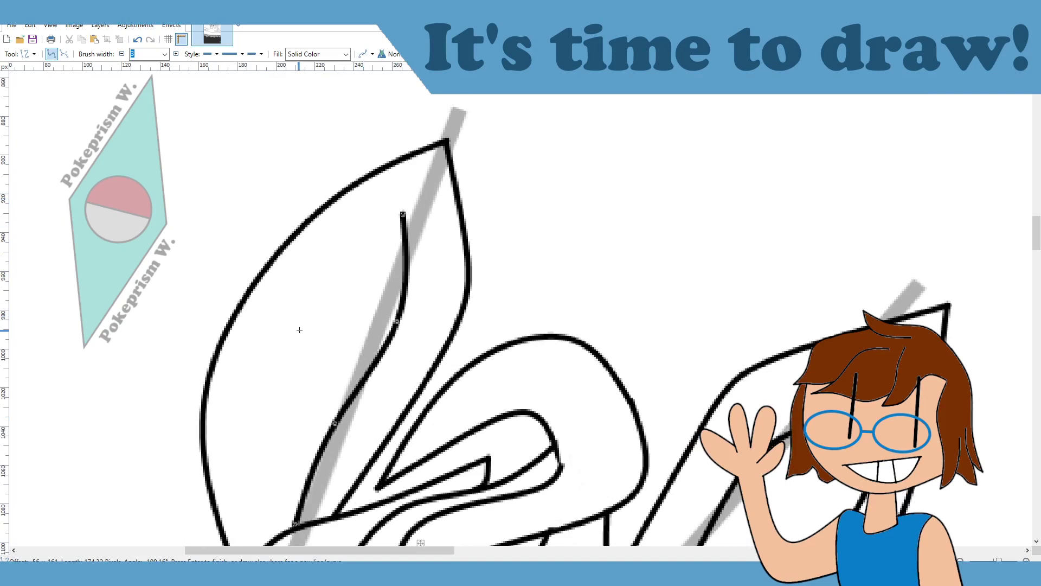
Step: Complete the left ear's inner shape with a curve from the head outline to the inner tip, following the ear's outer edge
scroll(300, 329, down, 3)
drag(283, 466, 403, 149)
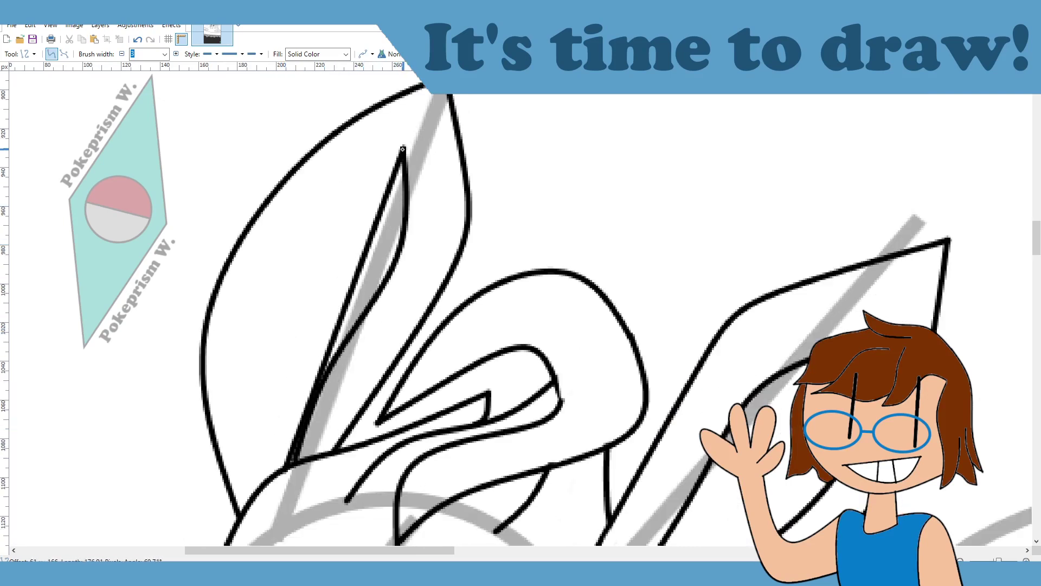
scroll(358, 378, down, 3)
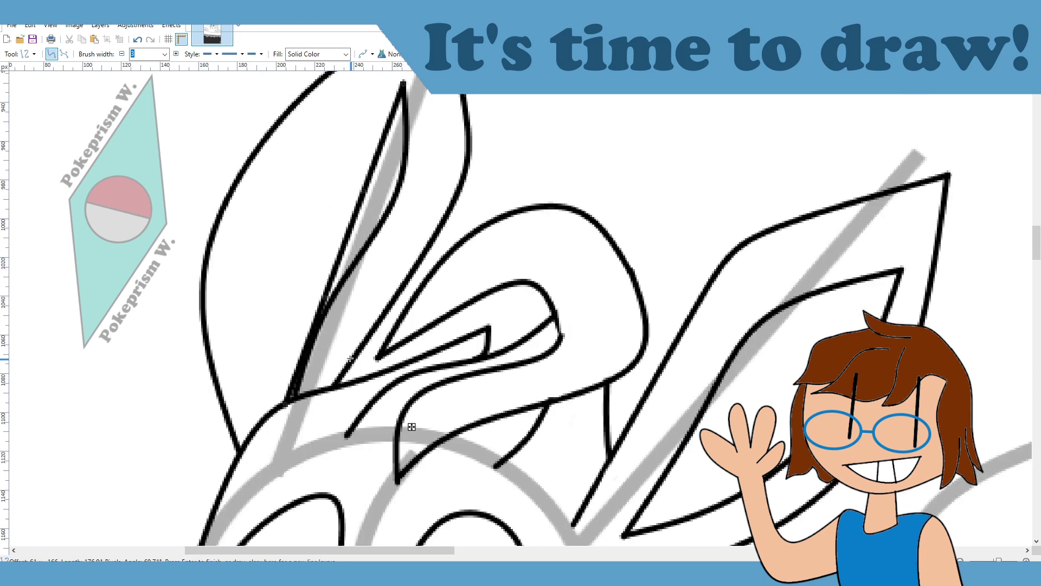
drag(363, 195, 306, 192)
drag(325, 298, 274, 325)
drag(285, 404, 275, 410)
drag(274, 325, 260, 330)
drag(308, 190, 301, 185)
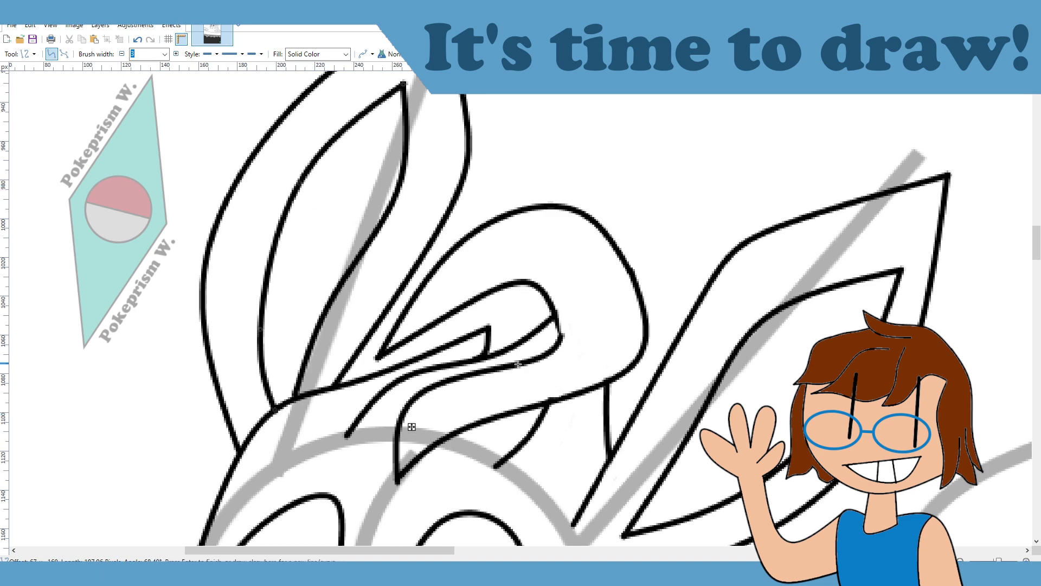
scroll(490, 361, up, 1)
click(616, 237)
Step: Draw two V-shaped notches into the left ear's outline, one below the tip on the right edge and one on the upper left edge
scroll(616, 237, down, 4)
scroll(642, 275, up, 3)
scroll(647, 285, up, 2)
scroll(655, 277, down, 2)
scroll(370, 288, up, 2)
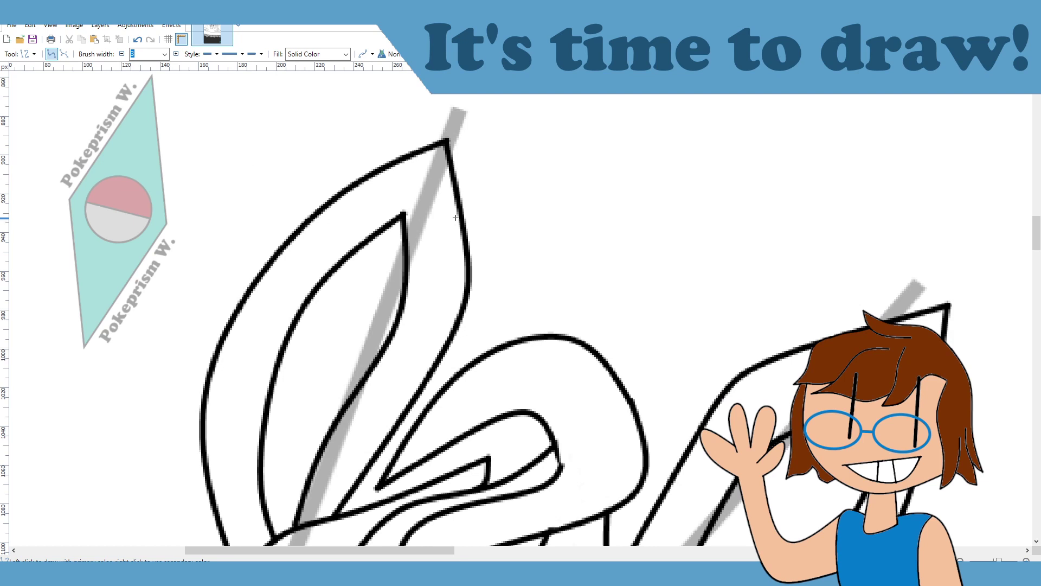
drag(463, 222, 441, 256)
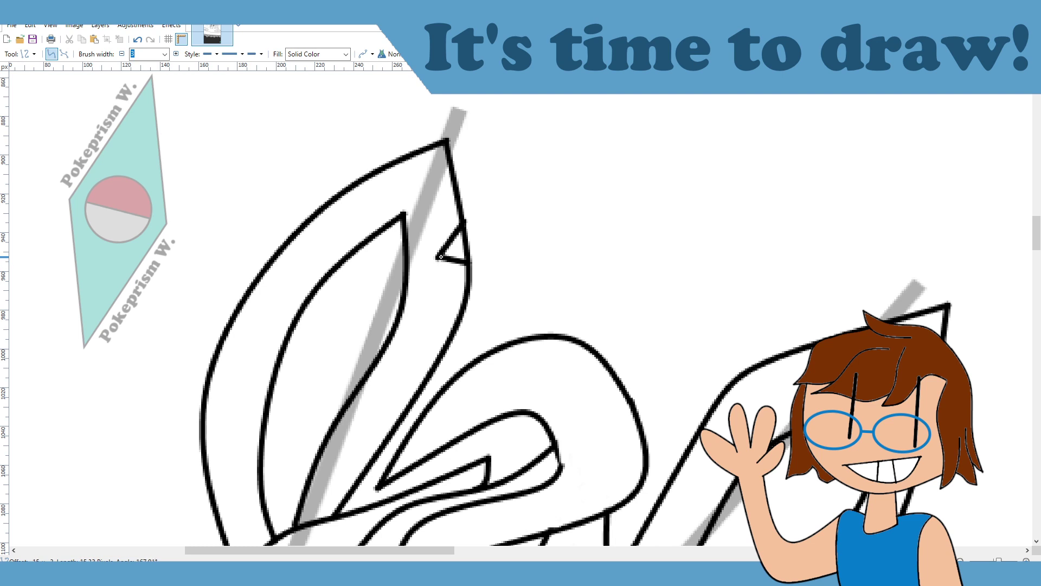
drag(235, 305, 270, 315)
drag(263, 269, 269, 316)
scroll(384, 345, down, 3)
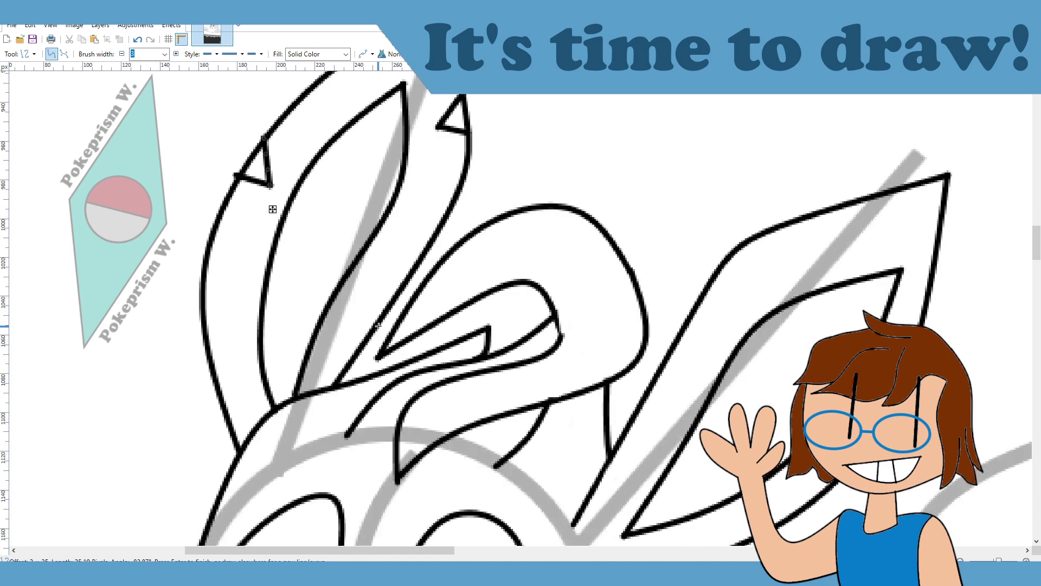
drag(382, 318, 337, 350)
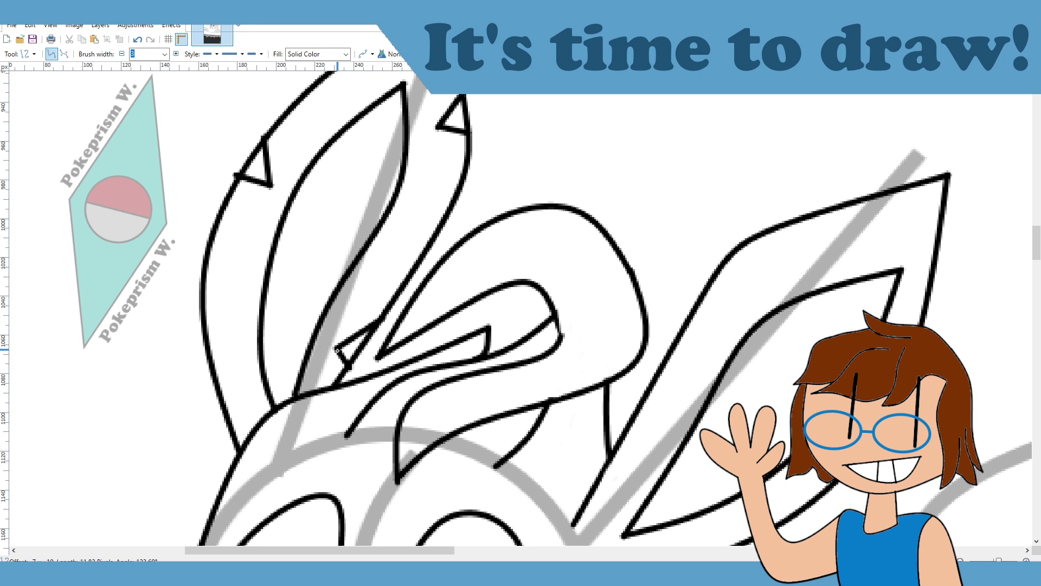
key(ctrl+z)
key(ctrl+z)
Step: Draw a third notch low on the left ear's right edge and erase the outline segments across all three notches
mouse_move(400, 288)
mouse_down()
mouse_move(361, 304)
mouse_move(370, 311)
mouse_move(361, 304)
mouse_up()
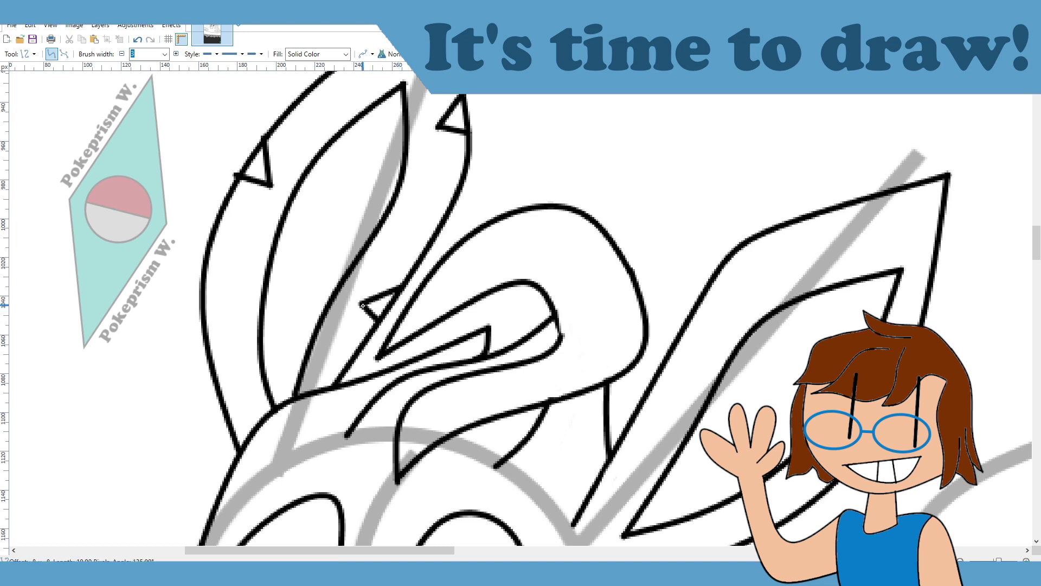
click(574, 251)
key(e)
mouse_move(383, 318)
mouse_down()
mouse_move(402, 295)
mouse_move(389, 309)
mouse_up()
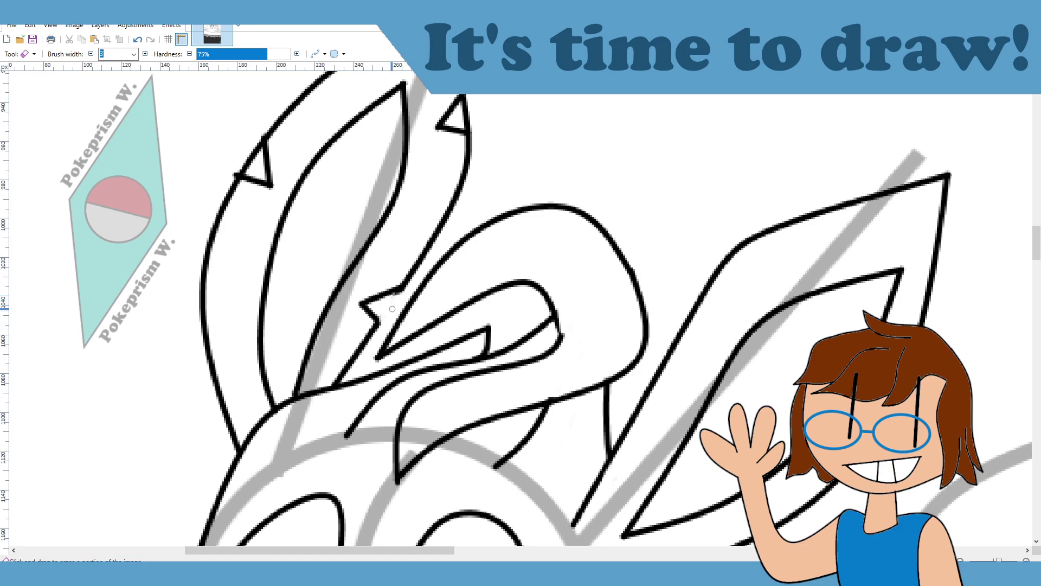
scroll(542, 275, up, 3)
mouse_move(460, 253)
mouse_down()
mouse_move(477, 262)
mouse_move(464, 238)
mouse_up()
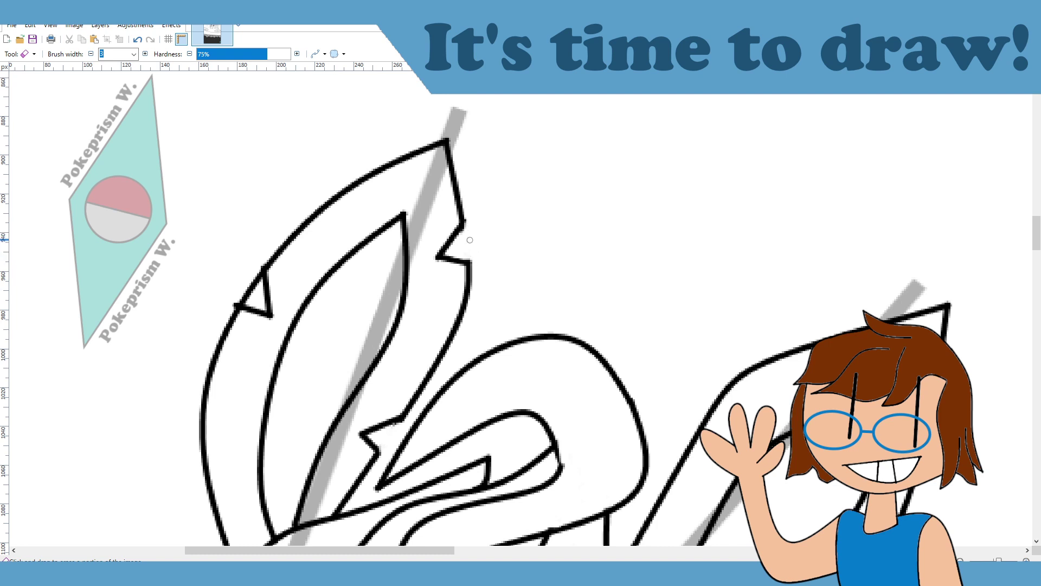
mouse_move(249, 297)
mouse_down()
mouse_move(235, 304)
mouse_move(254, 292)
mouse_move(245, 290)
mouse_move(262, 265)
mouse_up()
Step: Draw four V-shaped notches into the right ear: near the tip, at the upper bend, near the base, and on the lower outer edge
scroll(449, 296, down, 3)
scroll(448, 365, down, 3)
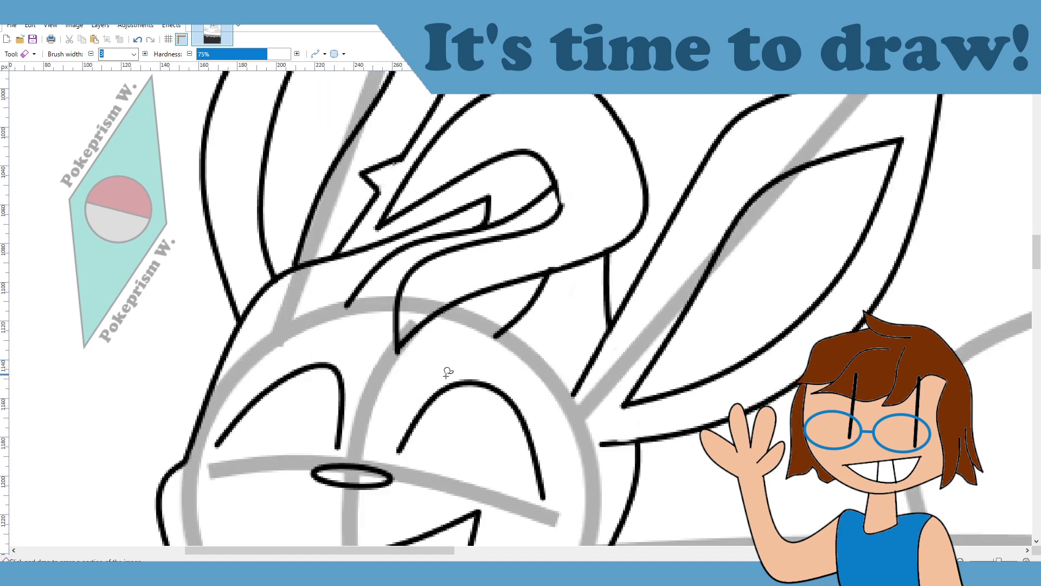
drag(428, 549, 482, 549)
scroll(565, 418, up, 2)
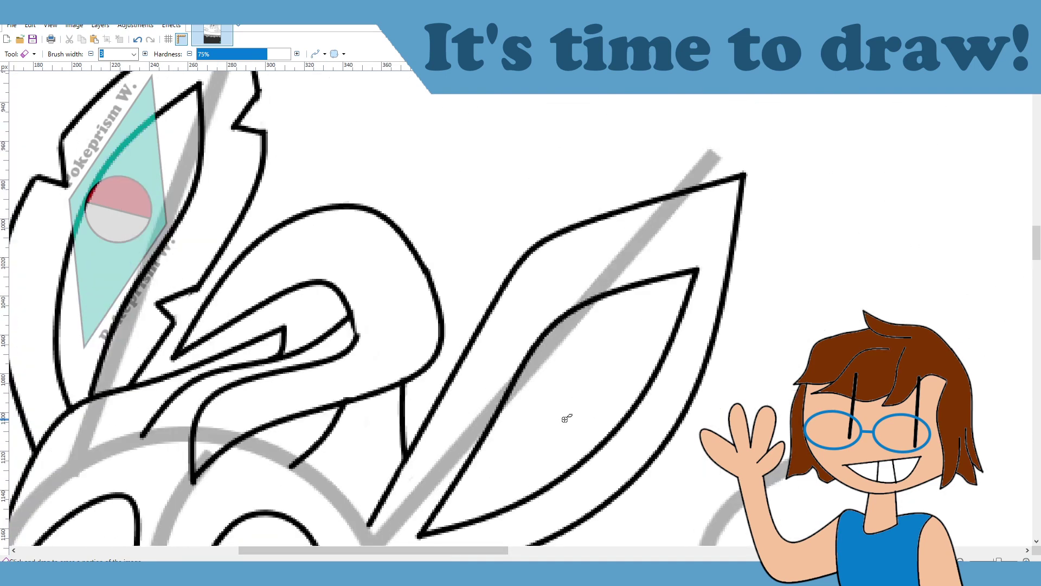
key(o)
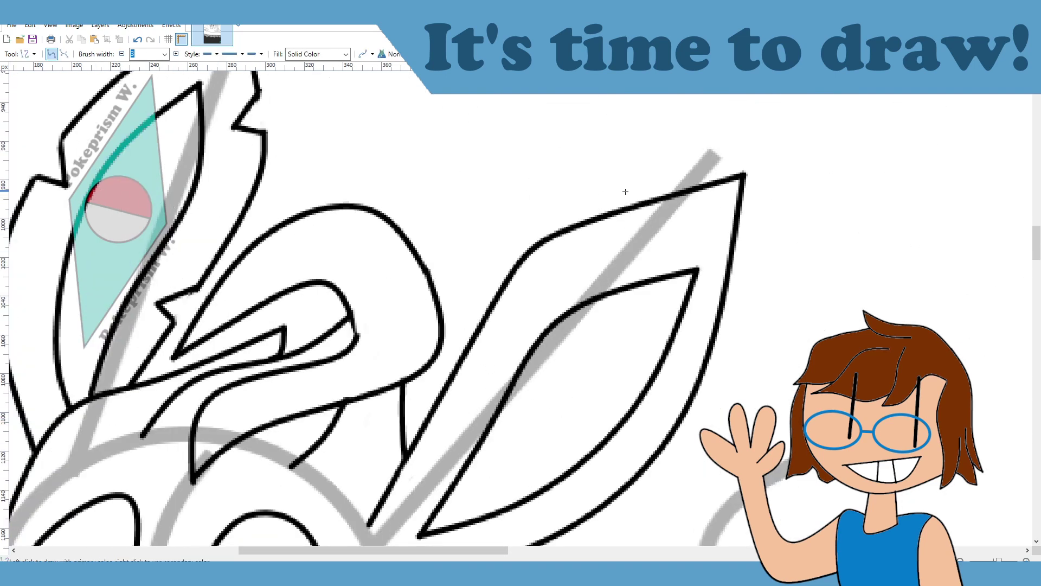
drag(660, 198, 682, 230)
drag(708, 187, 682, 229)
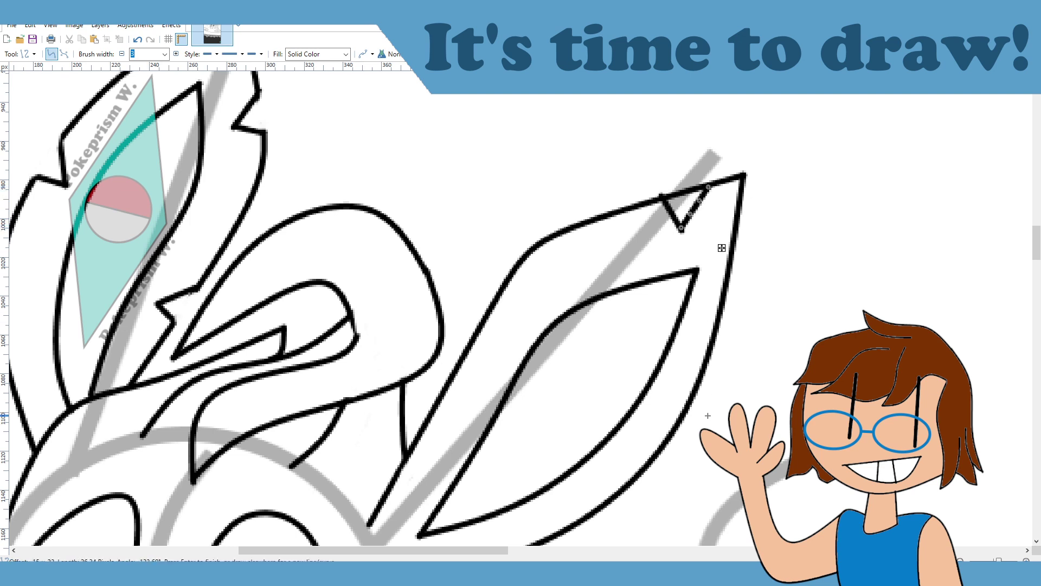
drag(695, 397, 644, 424)
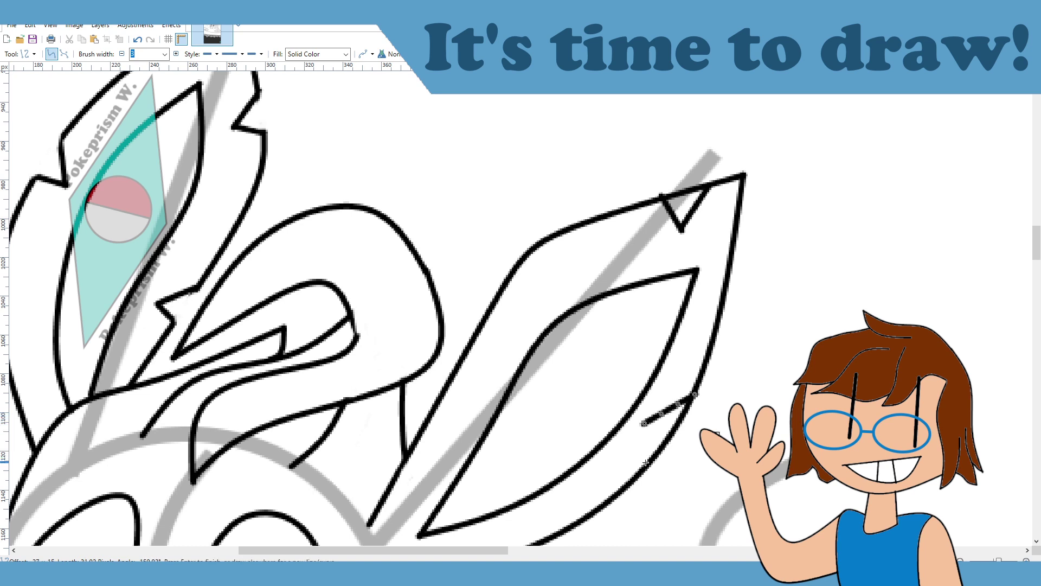
drag(646, 467, 645, 424)
mouse_move(541, 246)
mouse_down()
mouse_move(562, 264)
mouse_move(568, 229)
mouse_up()
drag(449, 375, 476, 397)
key(Return)
key(e)
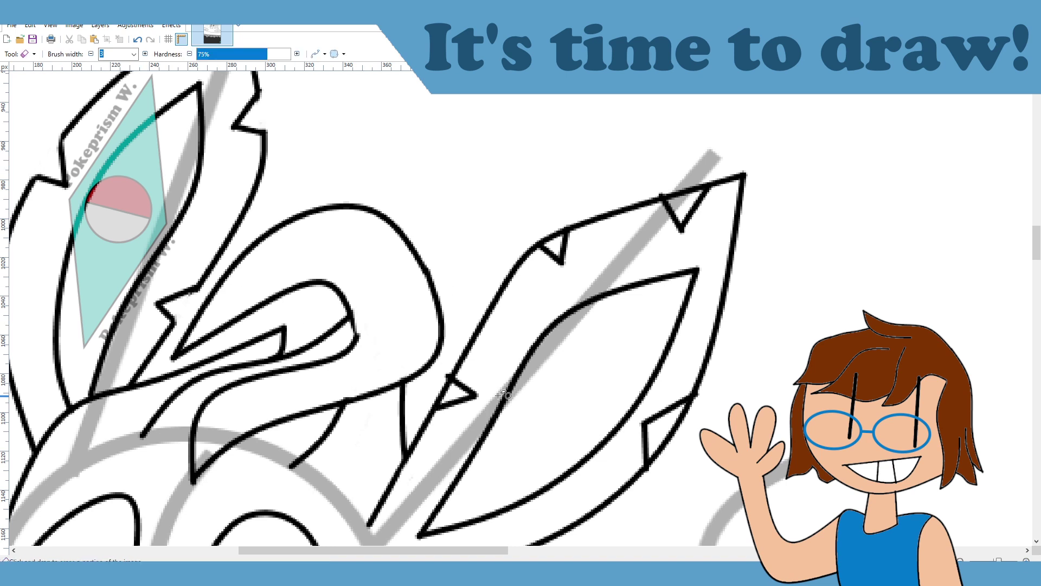
Step: Erase the outline segments that cross the openings of the right ear's four notches
mouse_move(448, 380)
mouse_down()
mouse_move(448, 366)
mouse_move(443, 400)
mouse_move(438, 392)
mouse_up()
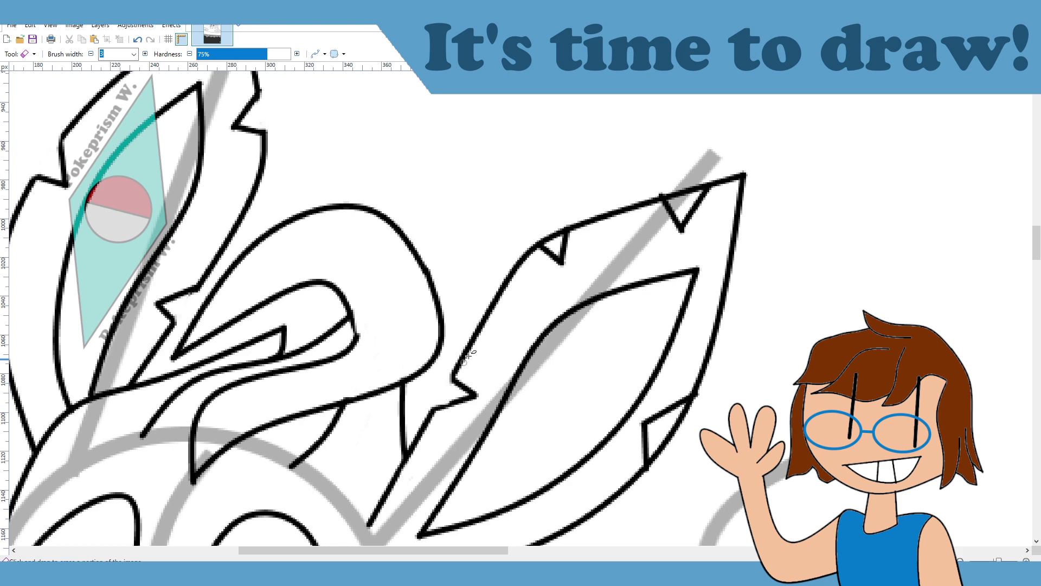
scroll(460, 371, up, 3)
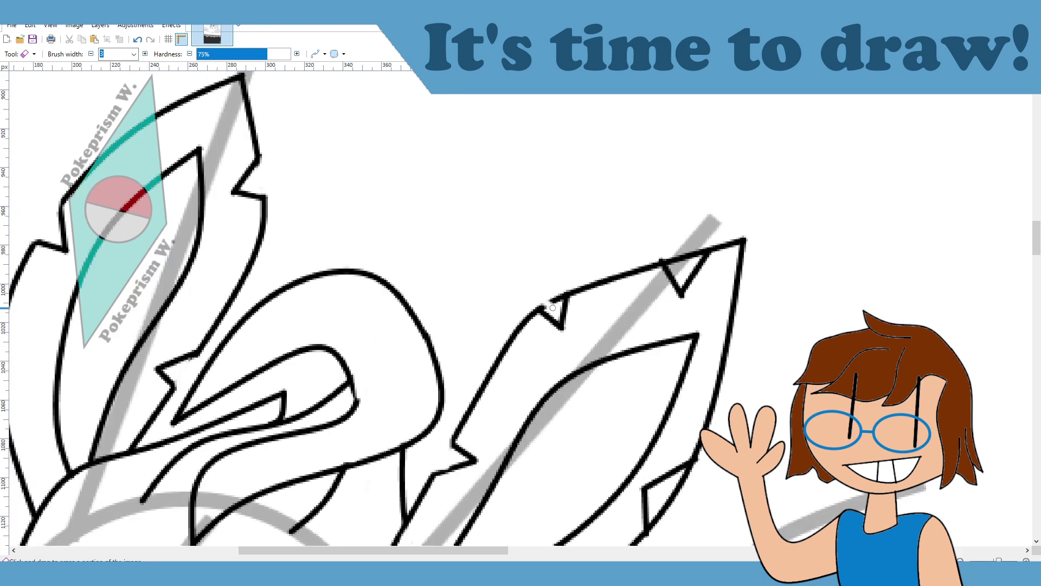
mouse_move(554, 306)
mouse_down()
mouse_move(563, 296)
mouse_move(552, 302)
mouse_up()
mouse_move(667, 260)
mouse_down()
mouse_move(708, 252)
mouse_move(670, 256)
mouse_up()
scroll(694, 261, down, 3)
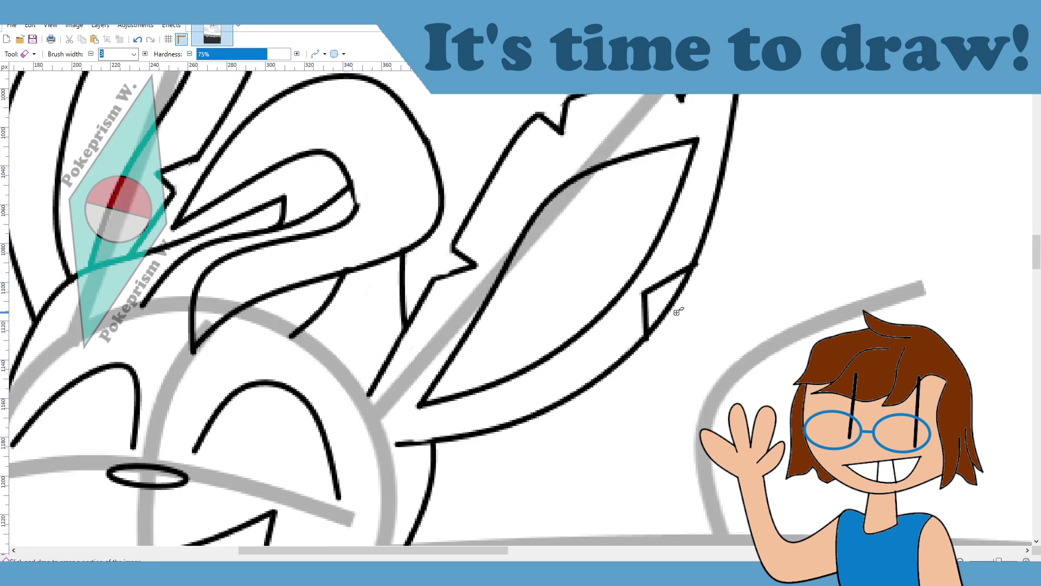
mouse_move(653, 325)
mouse_down()
mouse_move(667, 298)
mouse_move(667, 318)
mouse_move(699, 272)
mouse_move(673, 293)
mouse_up()
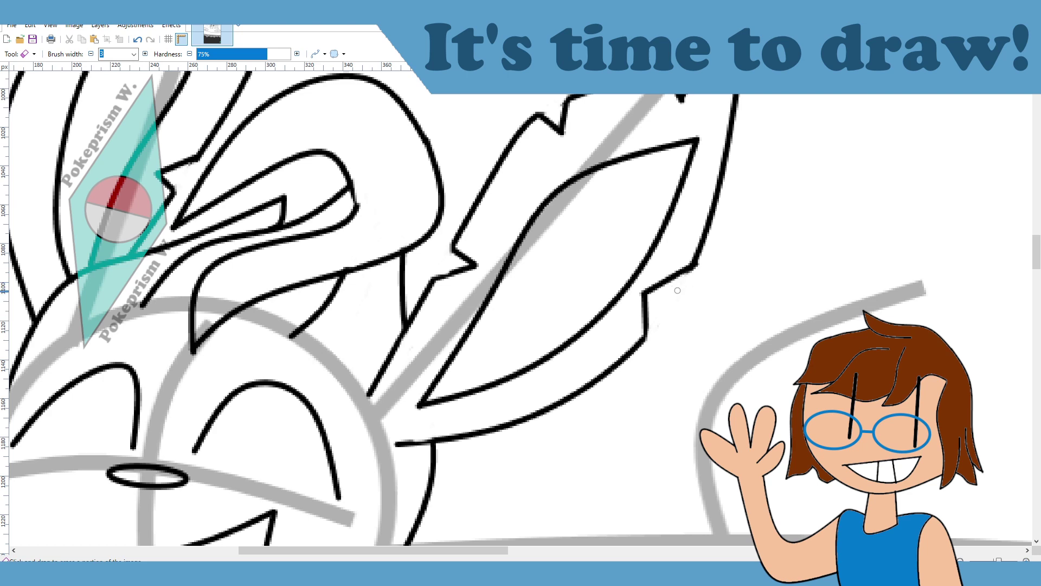
Step: Touch up the right ear's outline with the brush where the erasing thinned the line beside the notches
scroll(700, 261, up, 4)
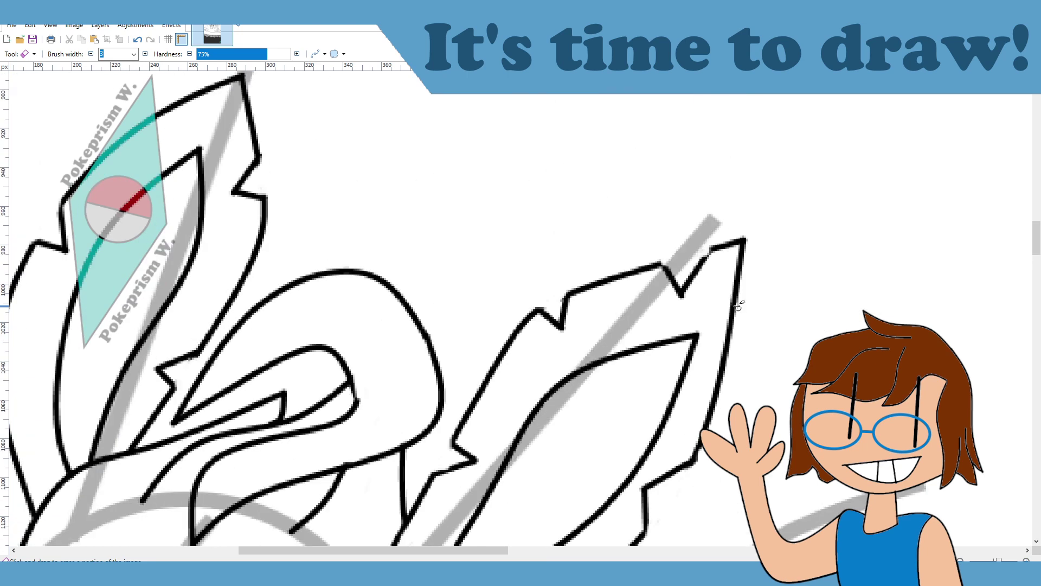
key(b)
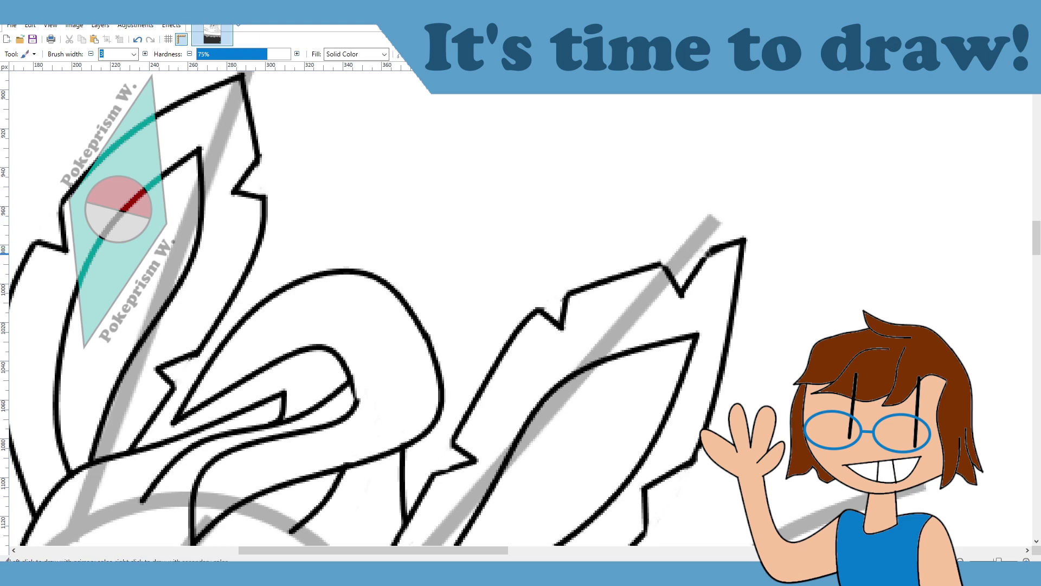
scroll(680, 282, down, 1)
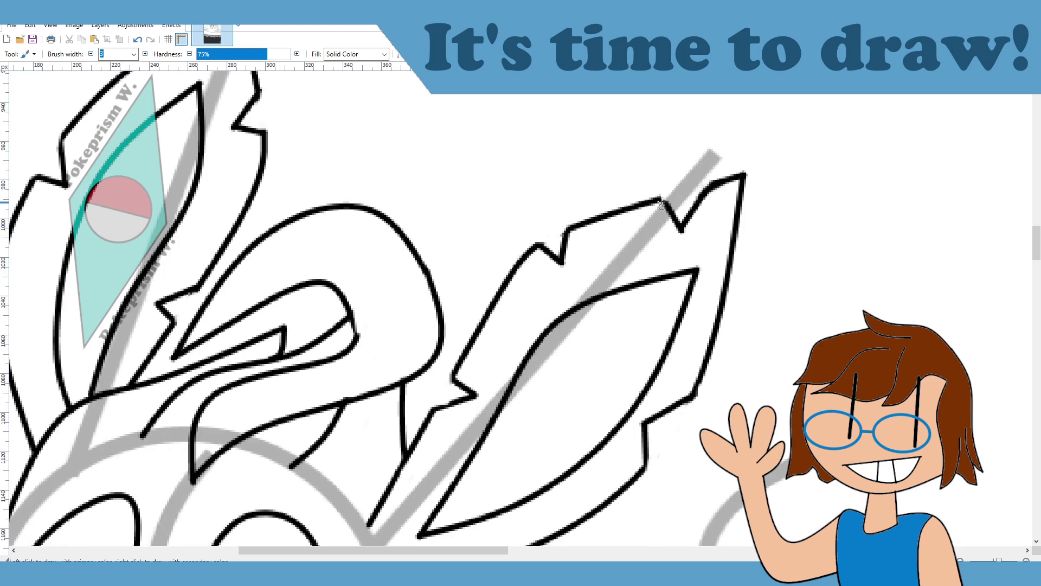
scroll(683, 255, down, 2)
drag(693, 264, 695, 260)
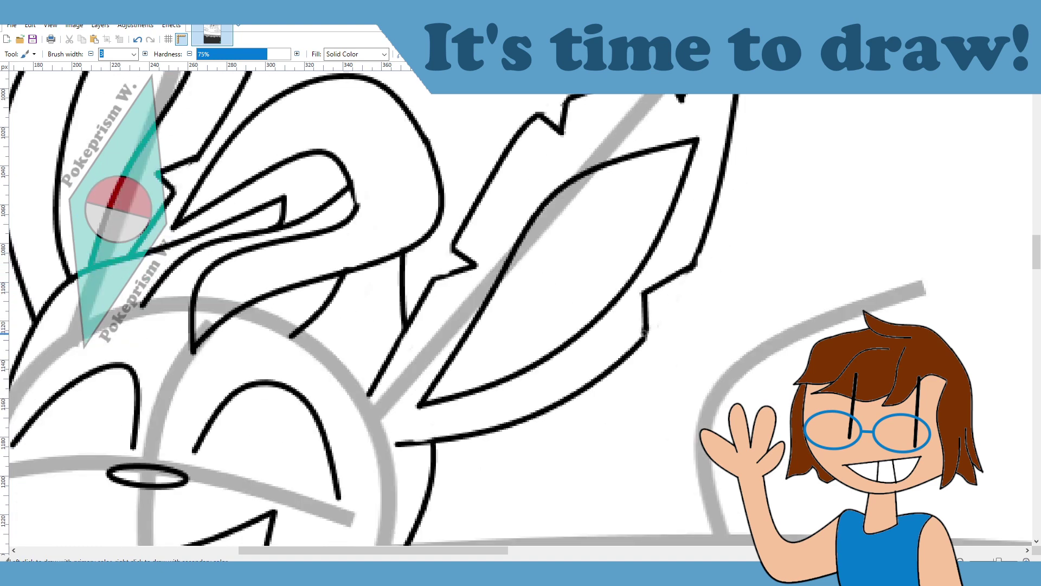
drag(639, 343, 630, 353)
scroll(607, 367, down, 3)
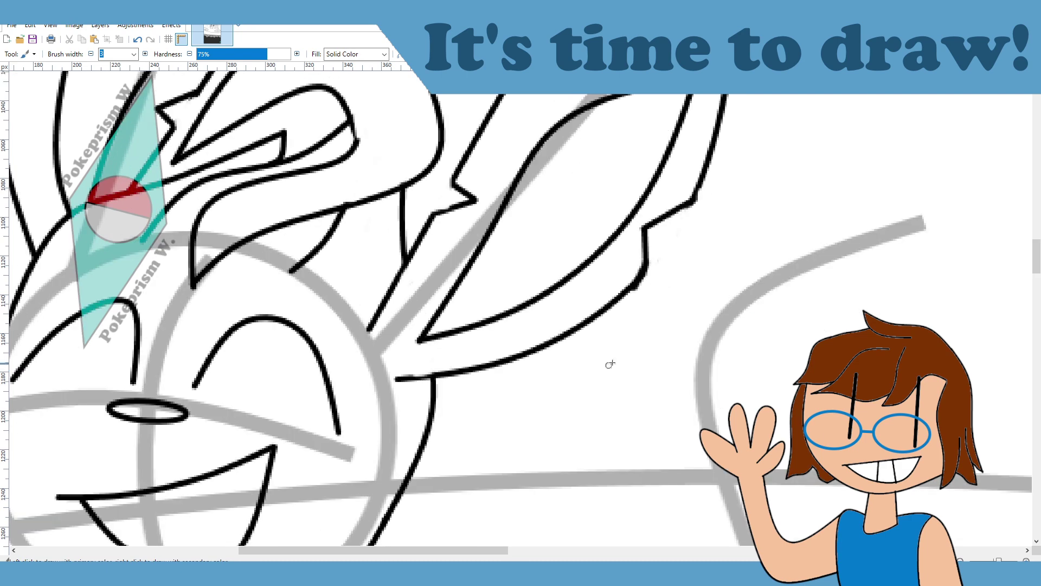
Step: Brush a short line near the right ear's base, from the inner shape's lower edge to the ear's lower outline
key(o)
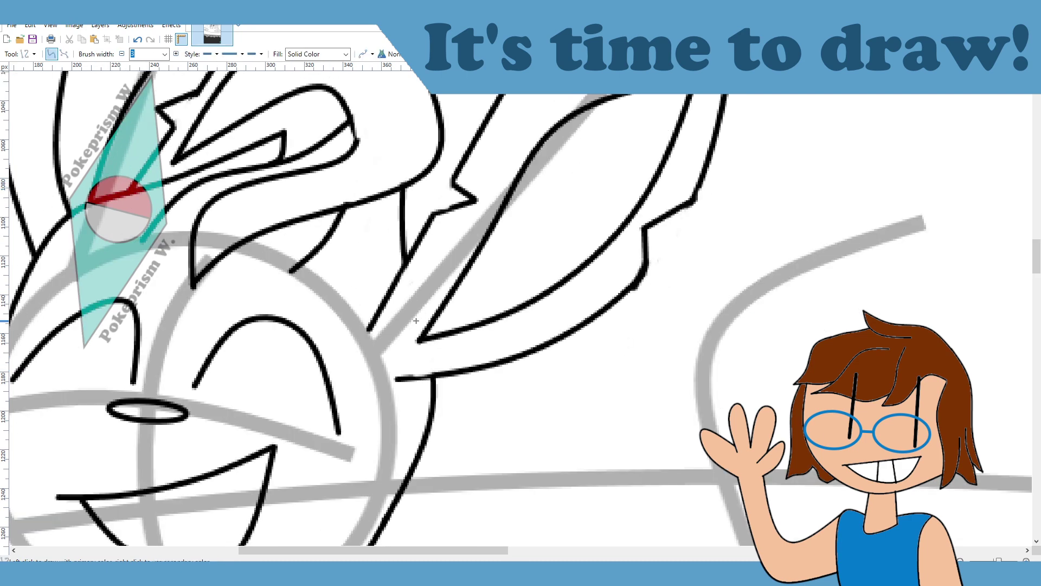
scroll(421, 318, up, 6)
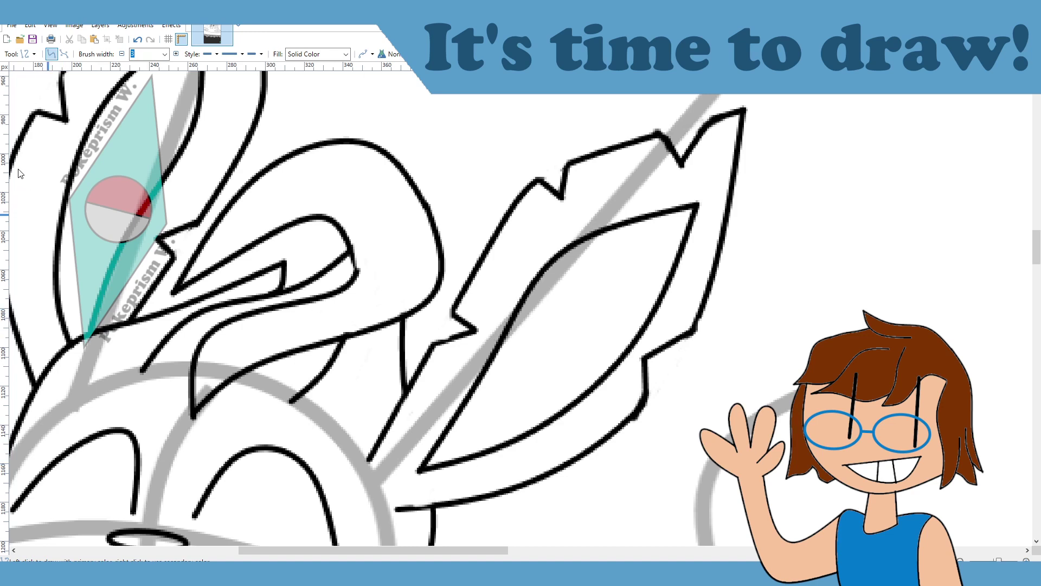
key(b)
drag(472, 459, 481, 494)
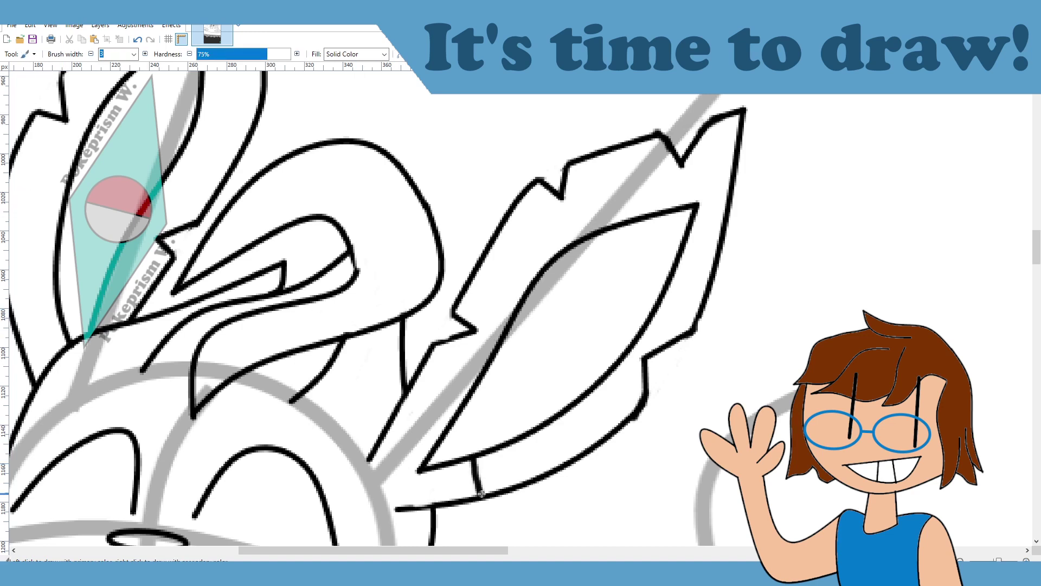
Step: Brush three short bands across the right ear's border, at its lower inner edge, upper inner edge and lower outer edge
drag(445, 437, 396, 408)
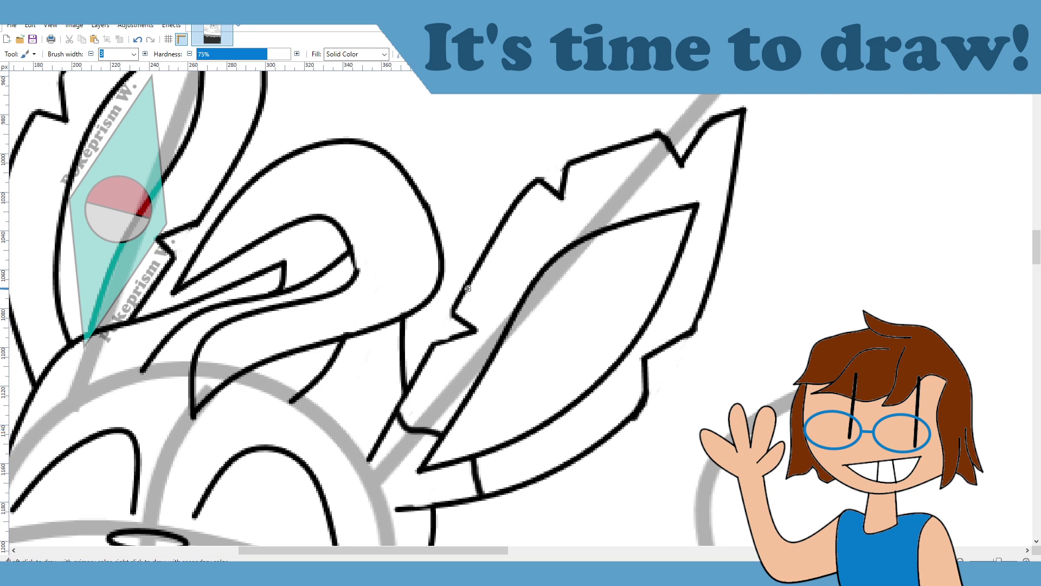
drag(470, 281, 519, 310)
drag(605, 385, 620, 421)
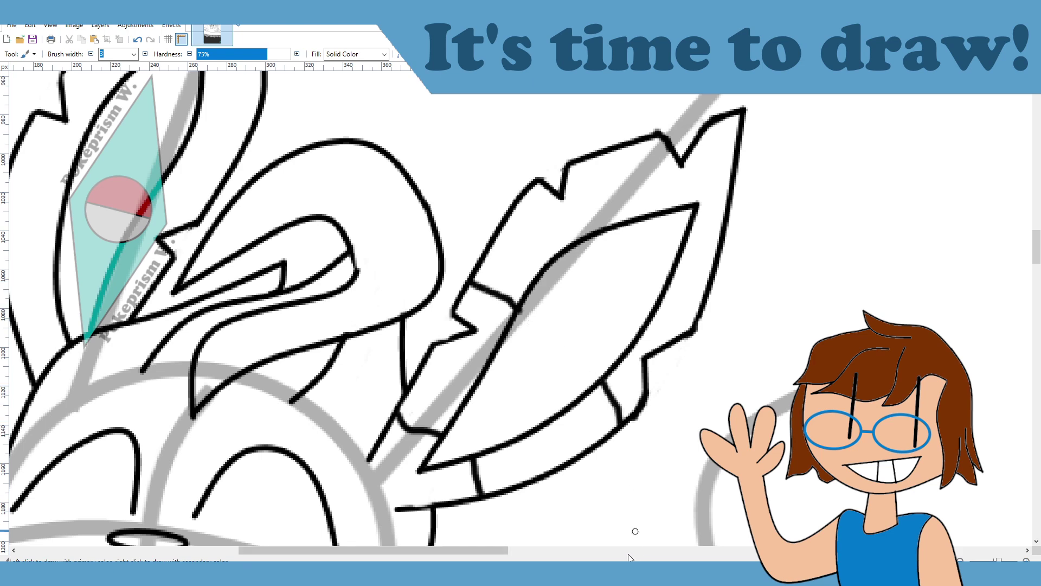
Step: Brush four short bands across the left ear's border, one on each side near the base and one on each side at mid-height
scroll(630, 554, left, 5)
drag(407, 298, 450, 298)
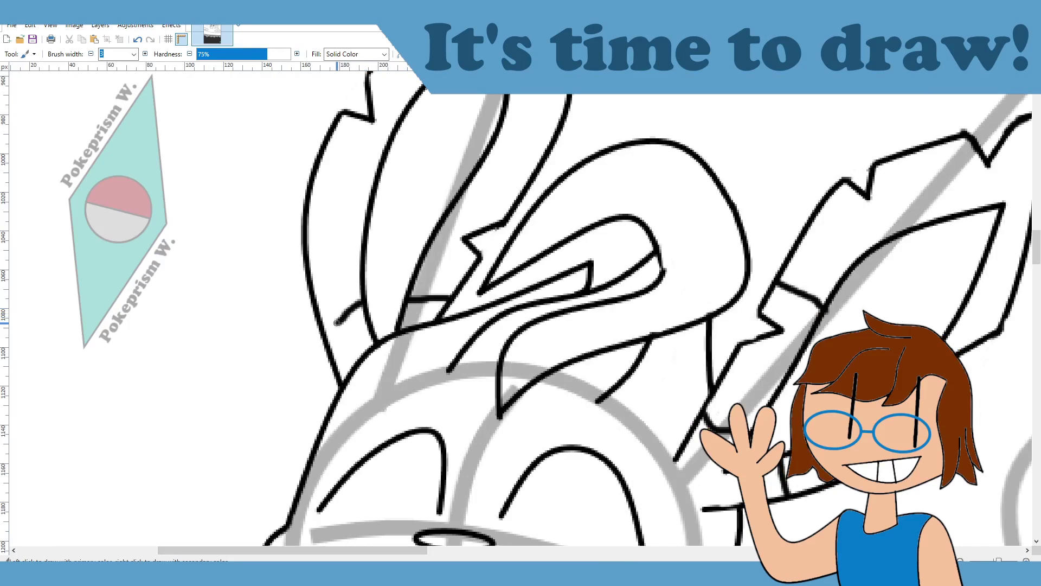
scroll(324, 324, up, 3)
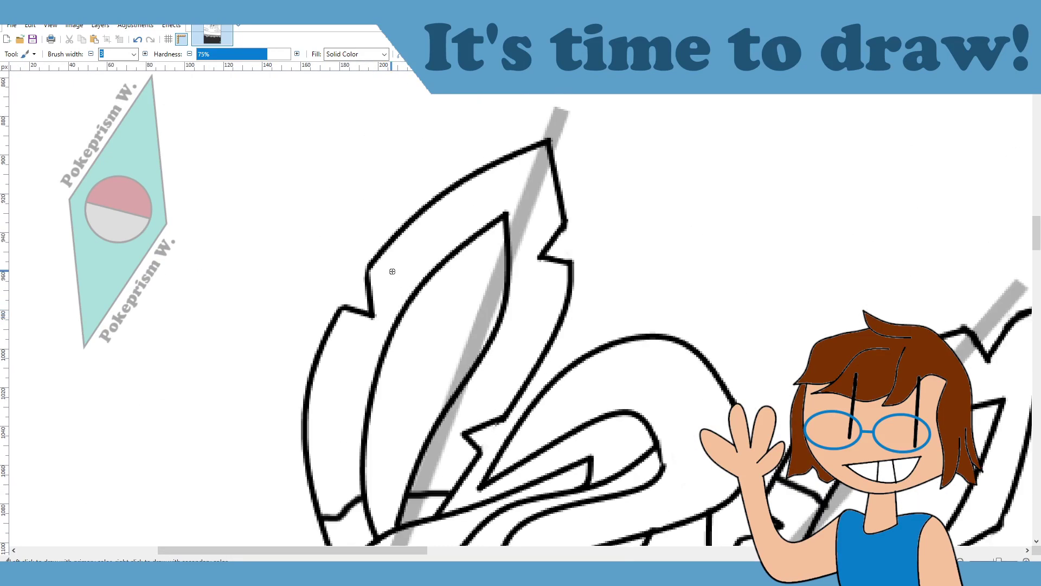
scroll(437, 302, down, 2)
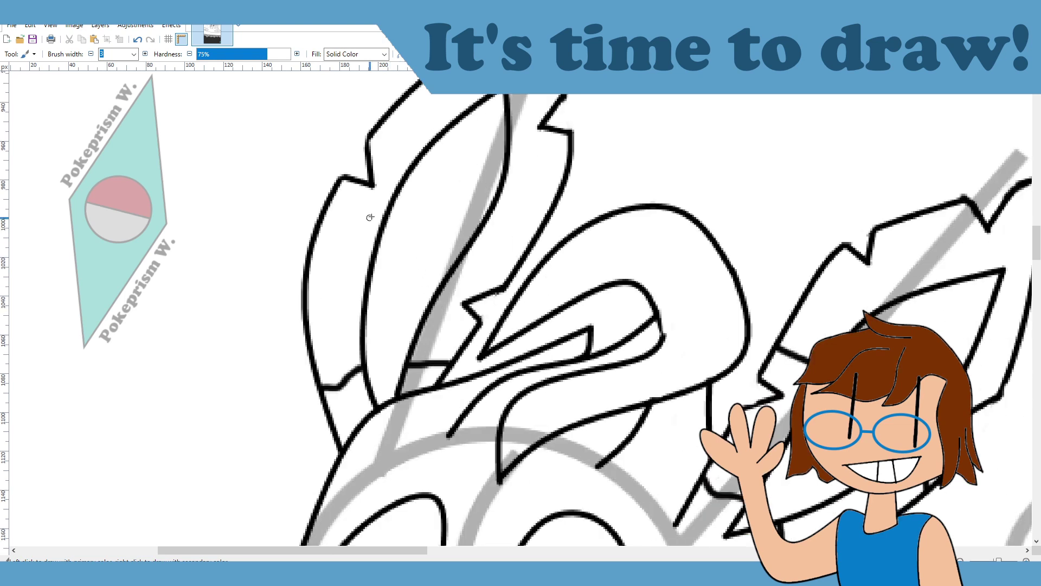
mouse_move(383, 217)
mouse_down()
mouse_move(342, 223)
mouse_move(322, 214)
mouse_up()
drag(477, 224, 522, 263)
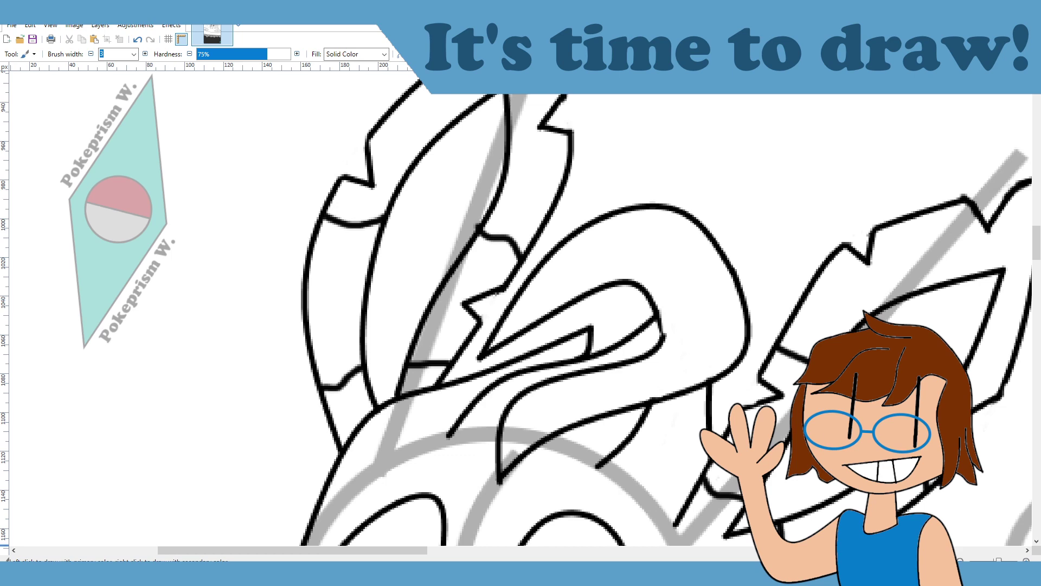
Step: Draw Leafeon's nape and back as one curved line from under the chin down the neck and along the back toward the rump
key(ctrl+b)
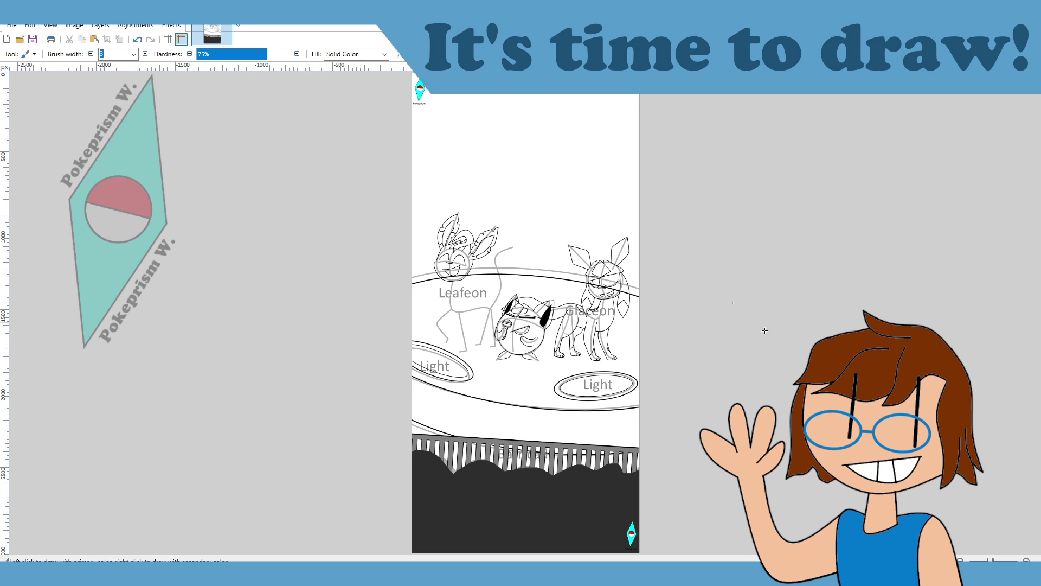
click(1026, 559)
click(1026, 559)
click(1026, 560)
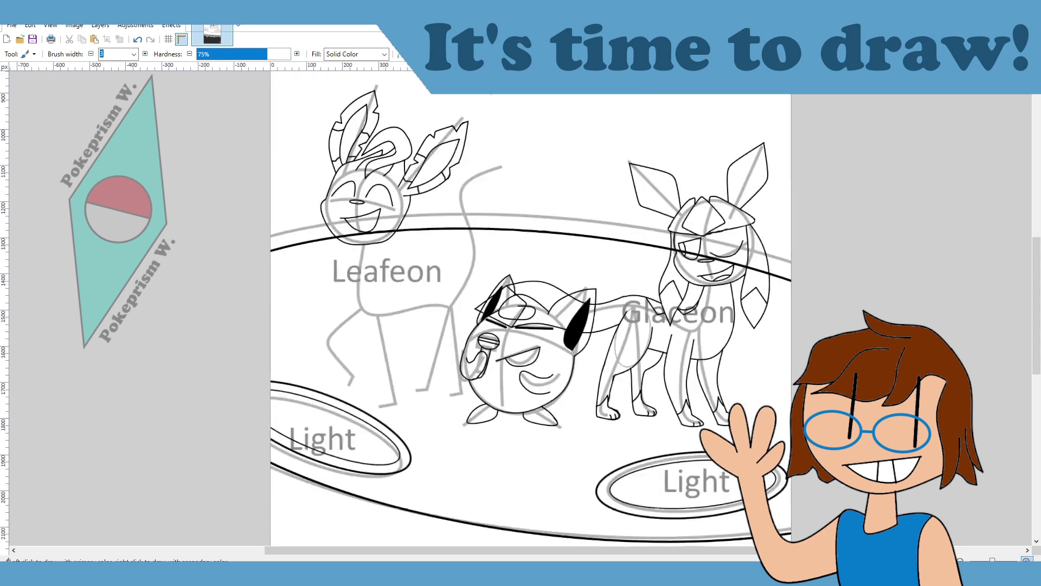
click(1026, 559)
click(1027, 560)
drag(623, 552, 504, 552)
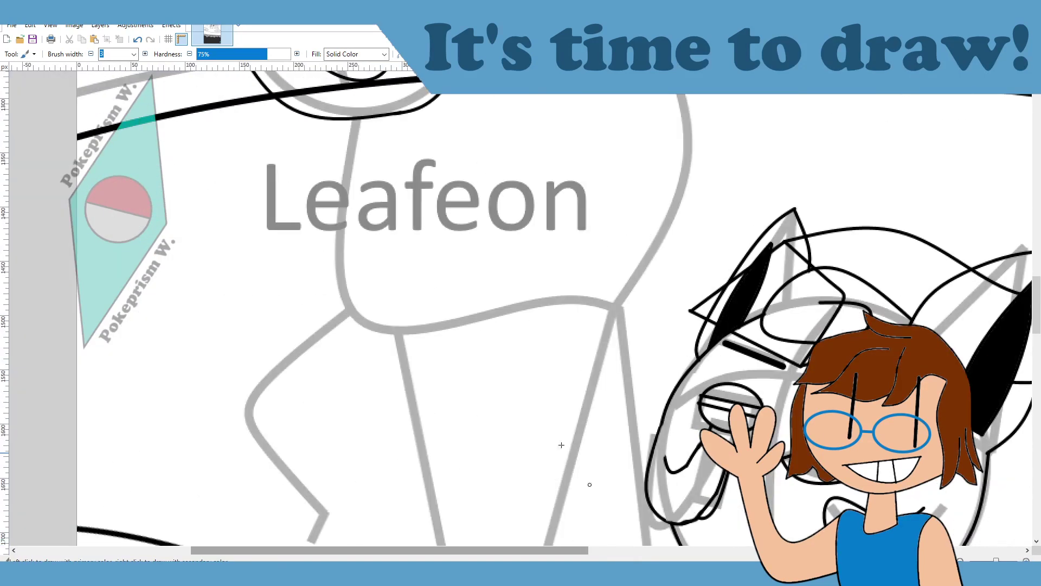
scroll(590, 483, up, 5)
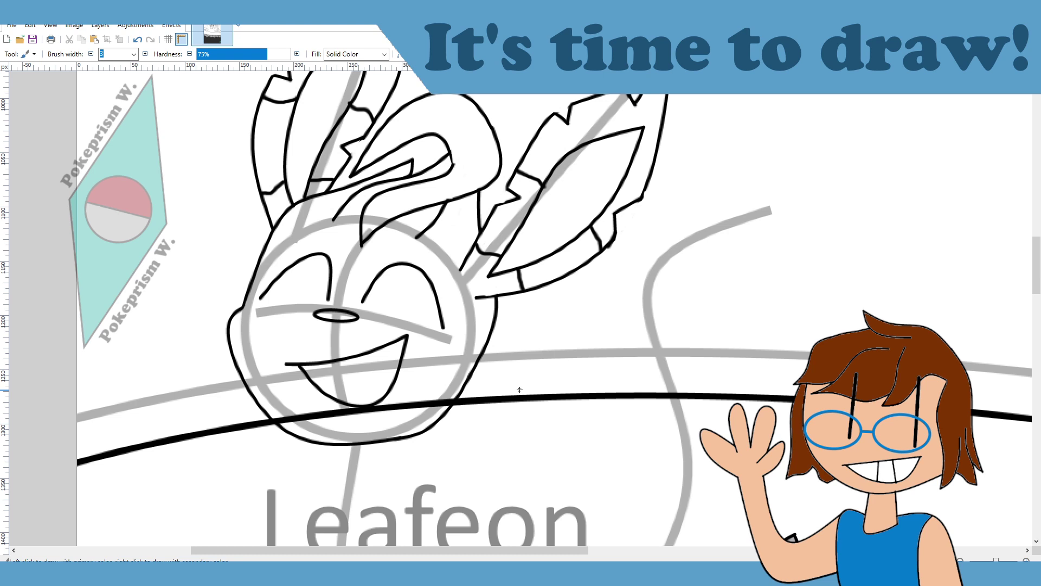
scroll(508, 382, down, 2)
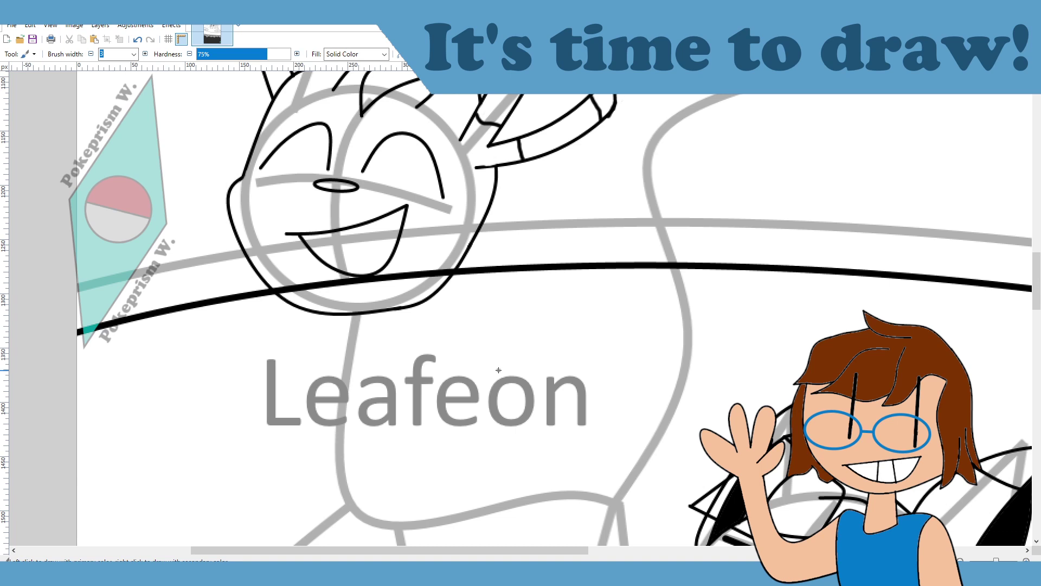
key(o)
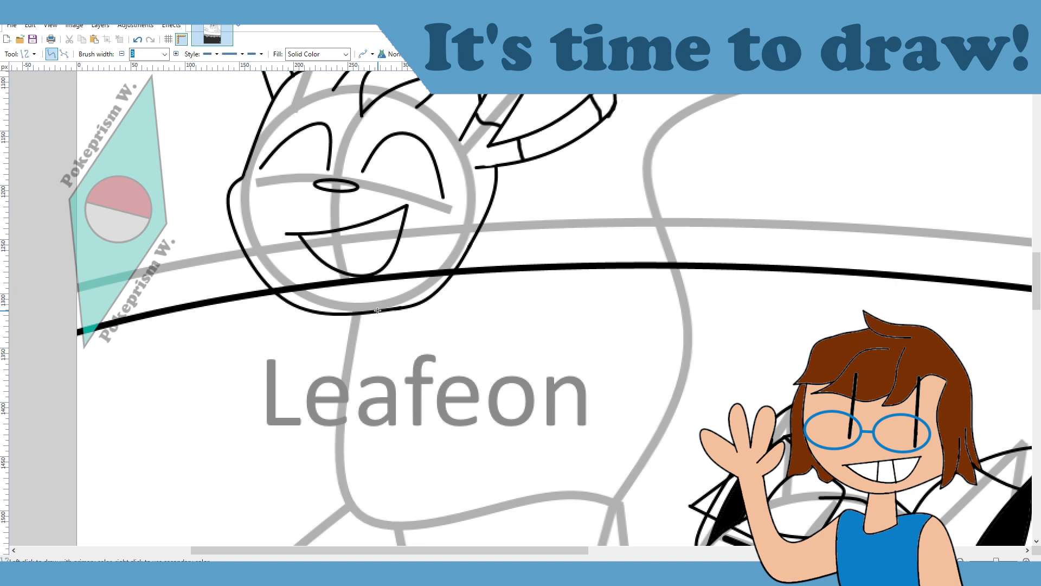
drag(388, 312, 617, 447)
drag(463, 358, 398, 444)
drag(389, 314, 406, 309)
mouse_move(397, 444)
mouse_down()
mouse_move(419, 440)
mouse_move(405, 442)
mouse_up()
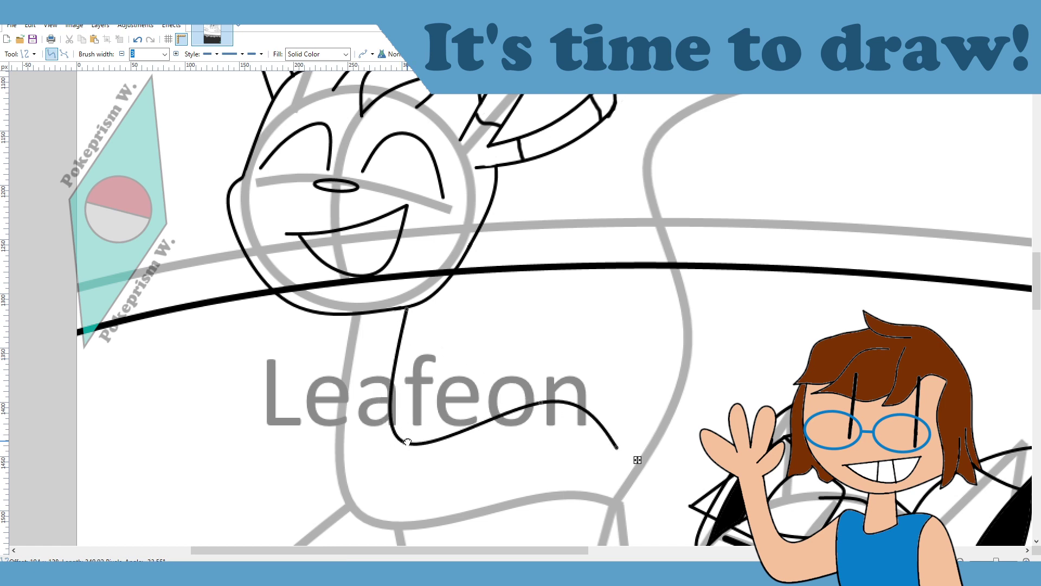
drag(541, 402, 528, 433)
key(Return)
Step: Draw Leafeon's throat and chest as a curve bulging outward from the chin, ending beside the guide for the standing front leg
scroll(575, 352, down, 2)
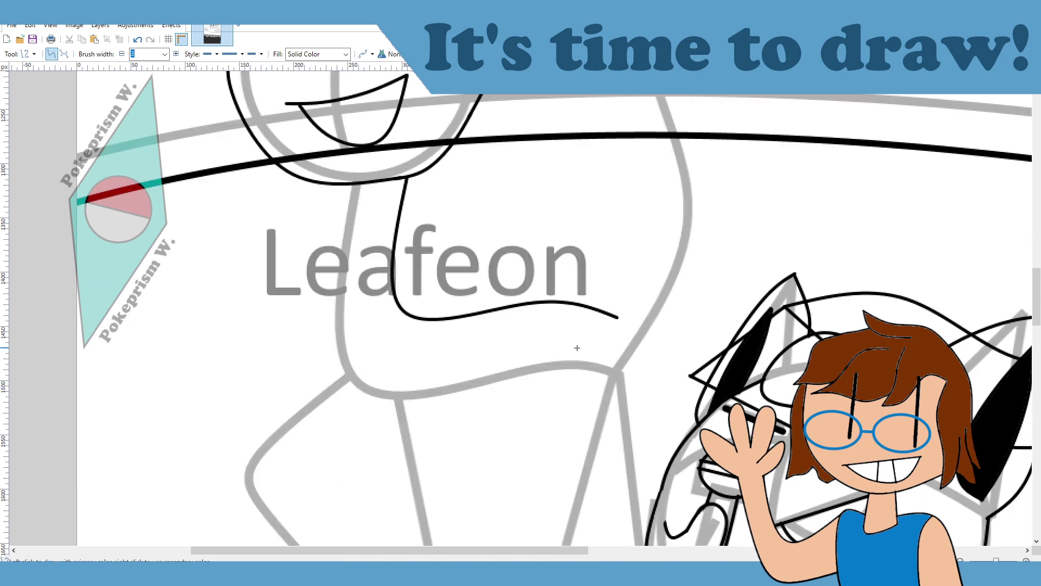
scroll(568, 346, up, 1)
drag(326, 249, 388, 479)
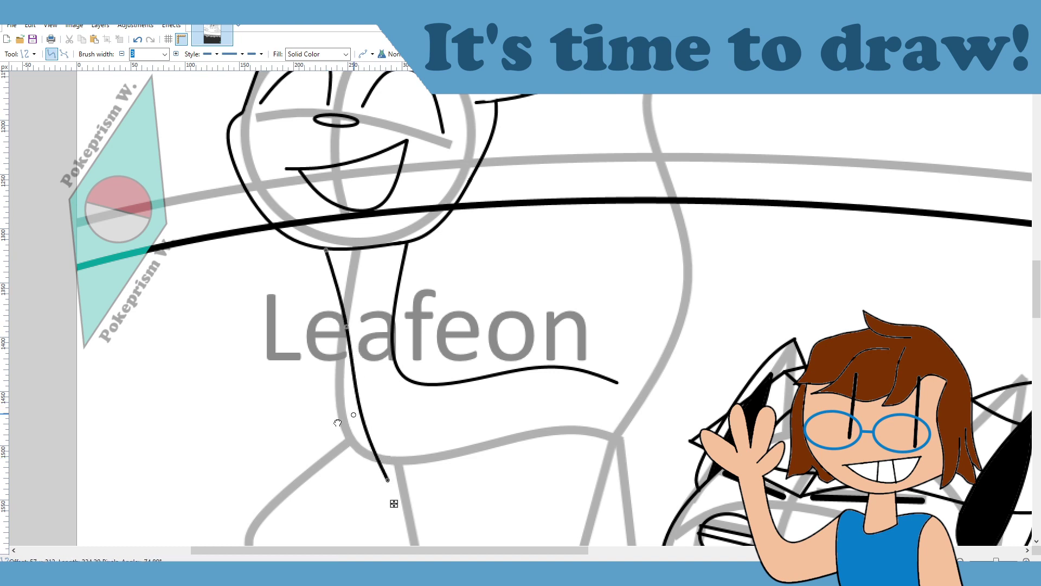
drag(355, 413, 309, 437)
drag(347, 327, 290, 347)
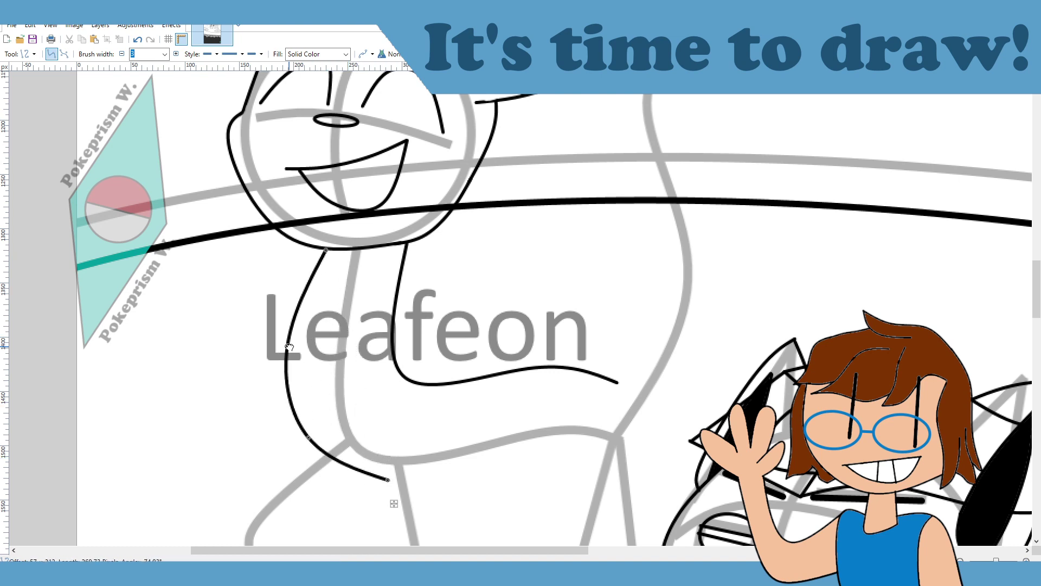
key(Return)
scroll(459, 409, down, 3)
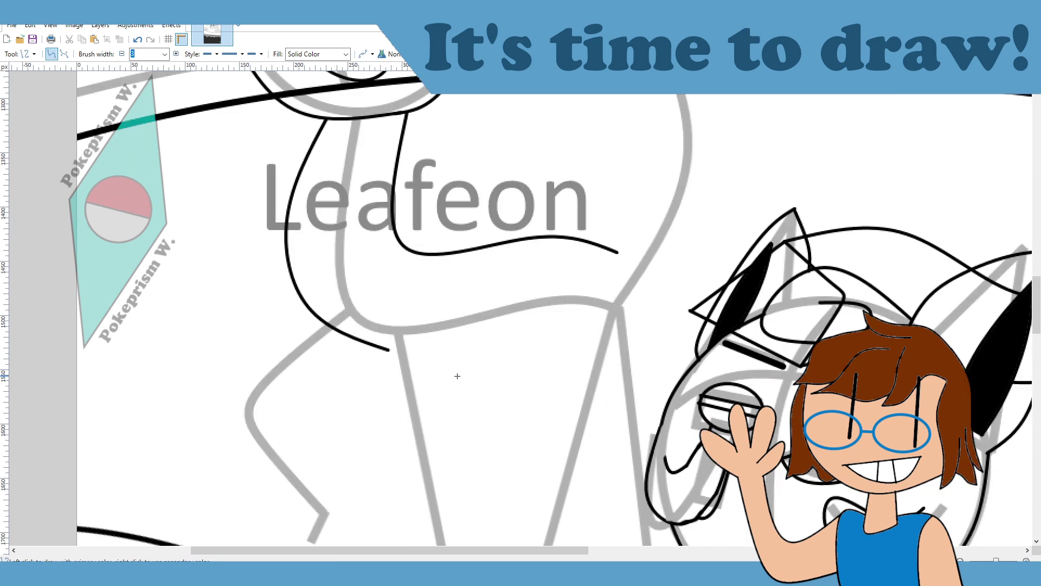
key(ctrl+z)
drag(309, 308, 298, 359)
drag(387, 350, 401, 410)
Step: Draw the front edge of Leafeon's standing front leg as a curved line from the chest down to the ankle
scroll(511, 414, down, 2)
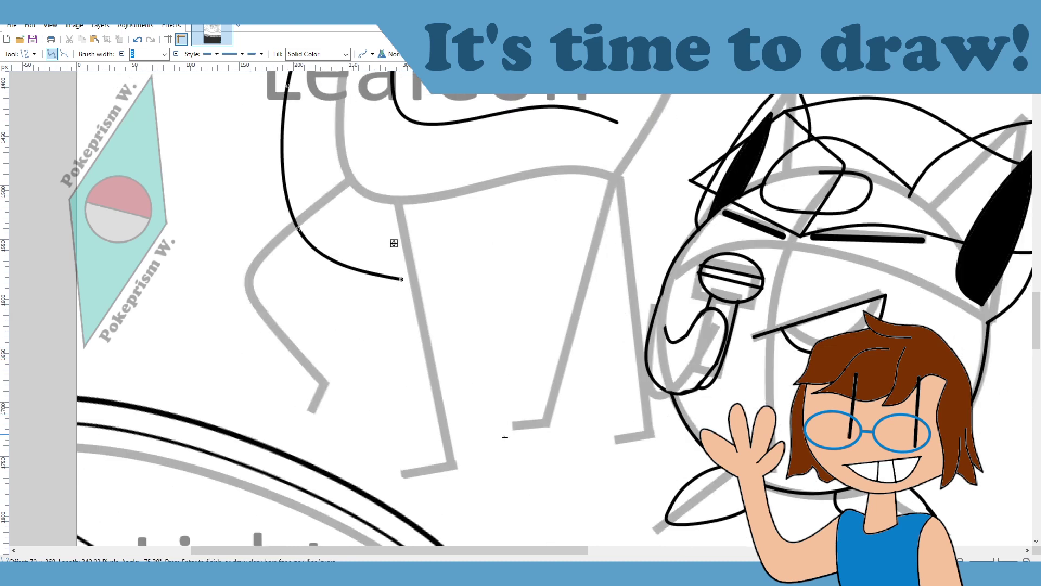
scroll(497, 548, right, 6)
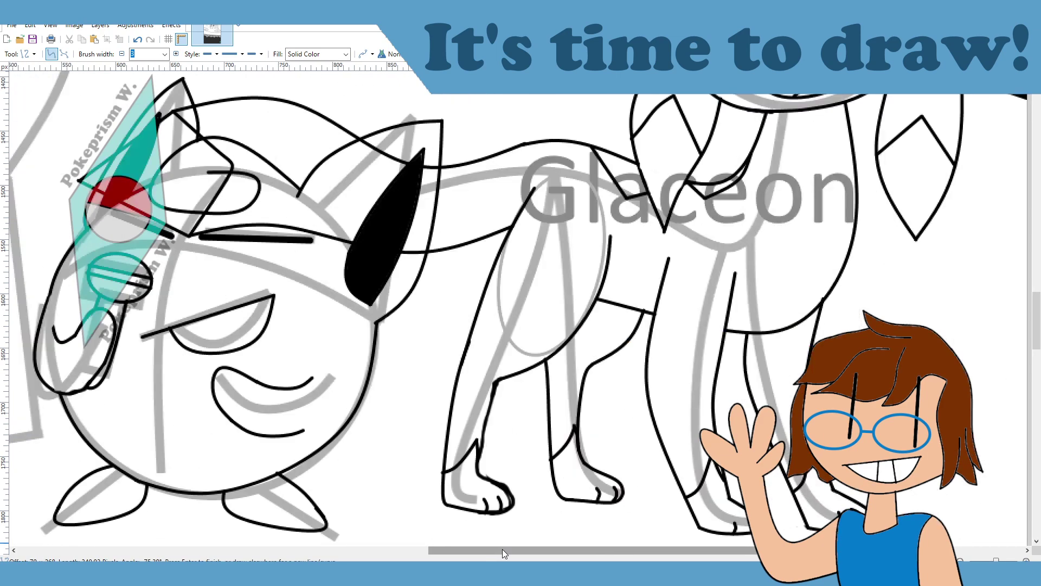
scroll(502, 548, left, 4)
scroll(503, 522, up, 3)
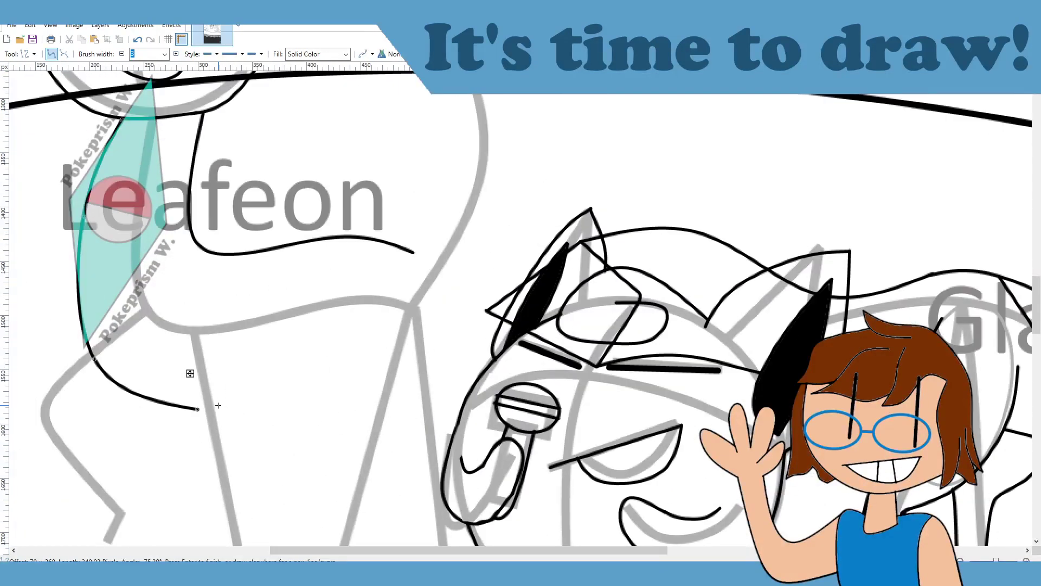
scroll(426, 434, up, 6)
scroll(430, 436, down, 2)
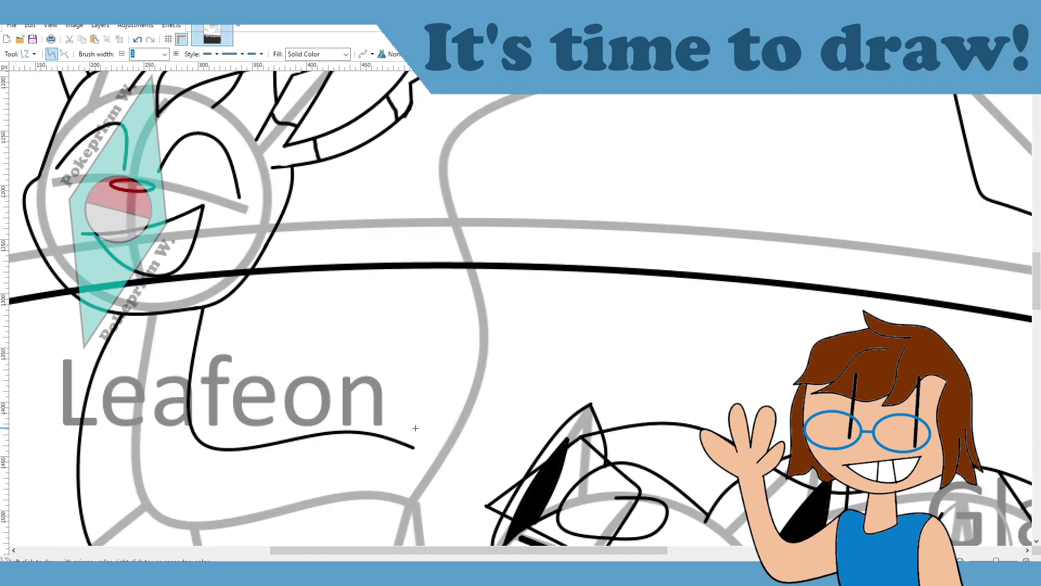
scroll(413, 446, down, 4)
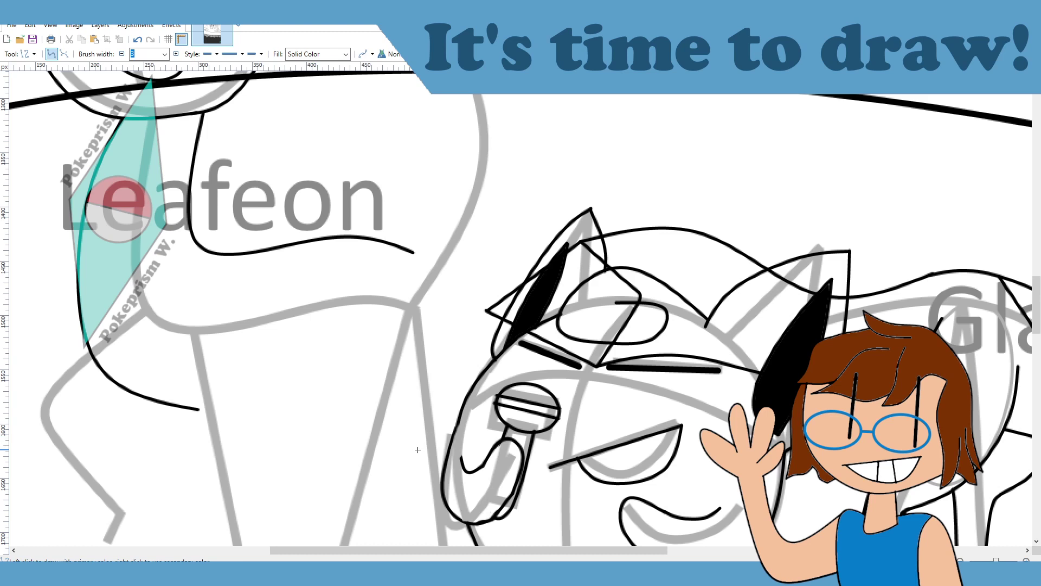
scroll(369, 384, left, 3)
scroll(369, 374, down, 3)
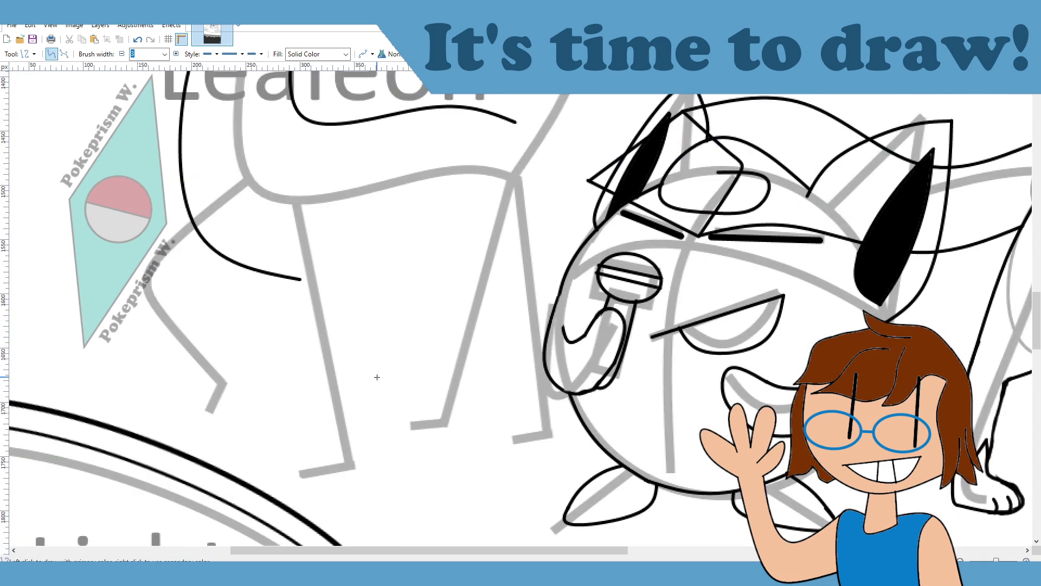
drag(292, 237, 329, 463)
drag(317, 385, 336, 383)
drag(304, 310, 312, 307)
drag(335, 383, 331, 383)
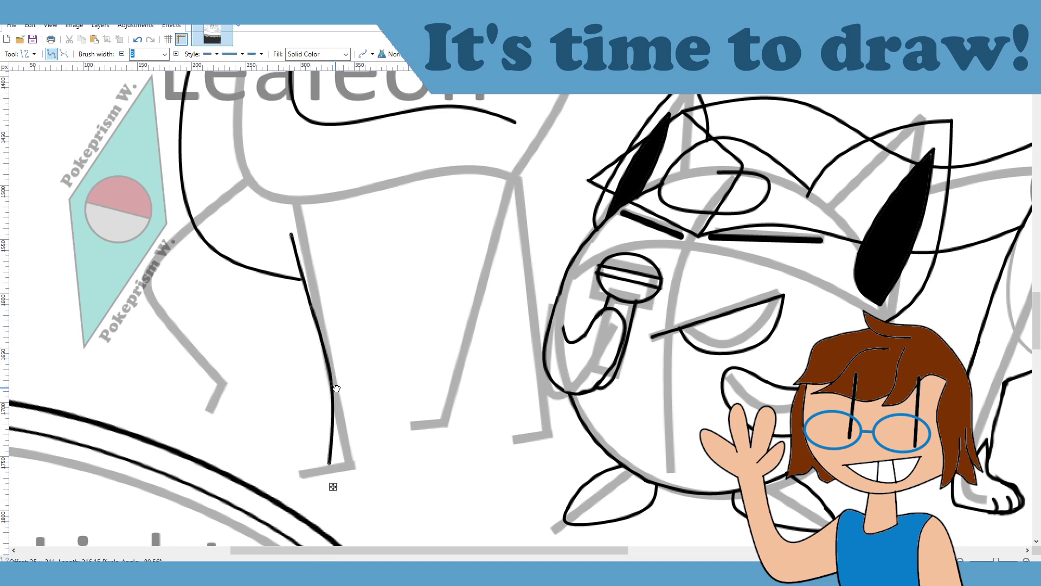
drag(330, 462, 330, 488)
key(Return)
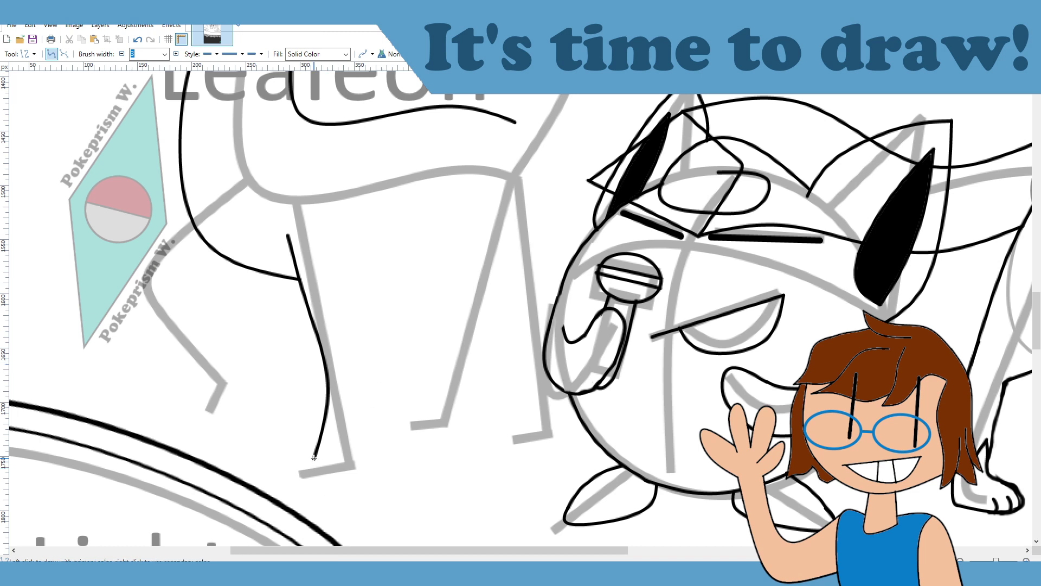
Step: Draw the standing front leg's paw as a curve from the ankle around the toes and along the sole to the heel
mouse_move(315, 458)
mouse_down()
mouse_move(362, 470)
mouse_move(286, 488)
mouse_up()
drag(343, 466, 321, 491)
key(Return)
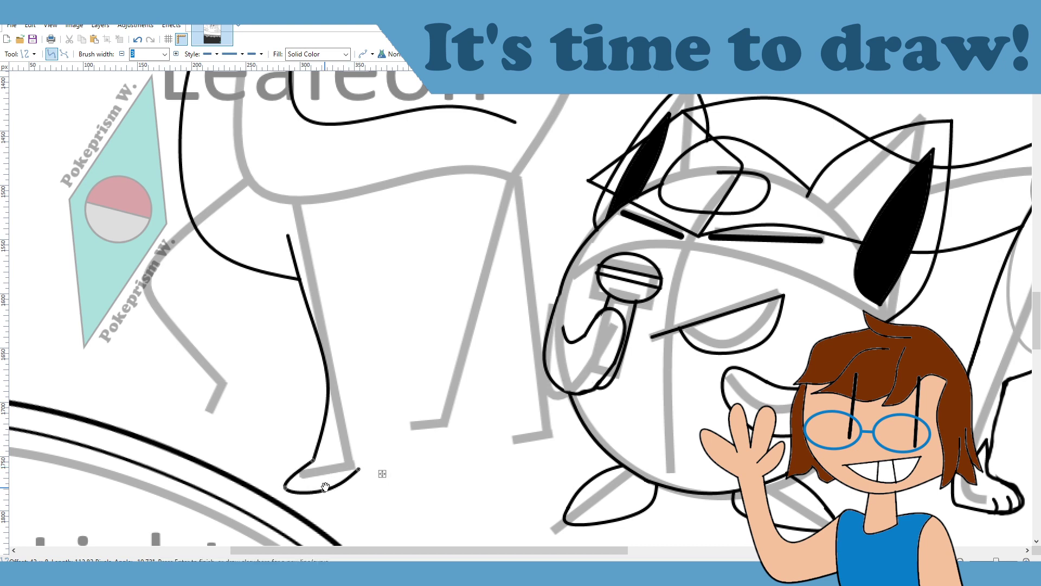
Step: Draw the back edge of the standing front leg as an outward-bowed curve from the upper leg down to the heel
drag(330, 233, 358, 468)
drag(349, 394, 368, 374)
drag(339, 312, 382, 313)
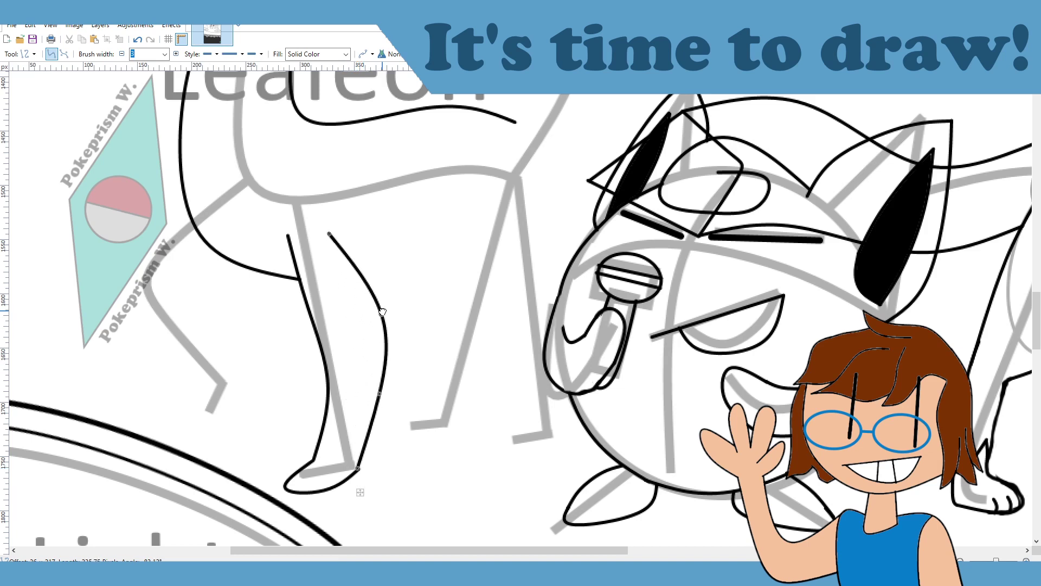
drag(381, 394, 380, 420)
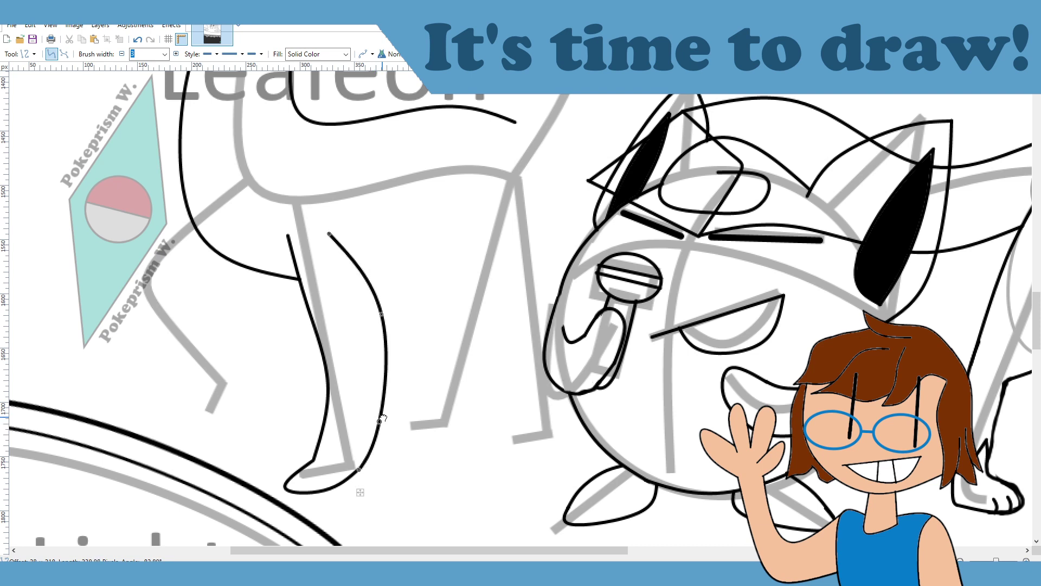
drag(329, 235, 347, 227)
click(465, 320)
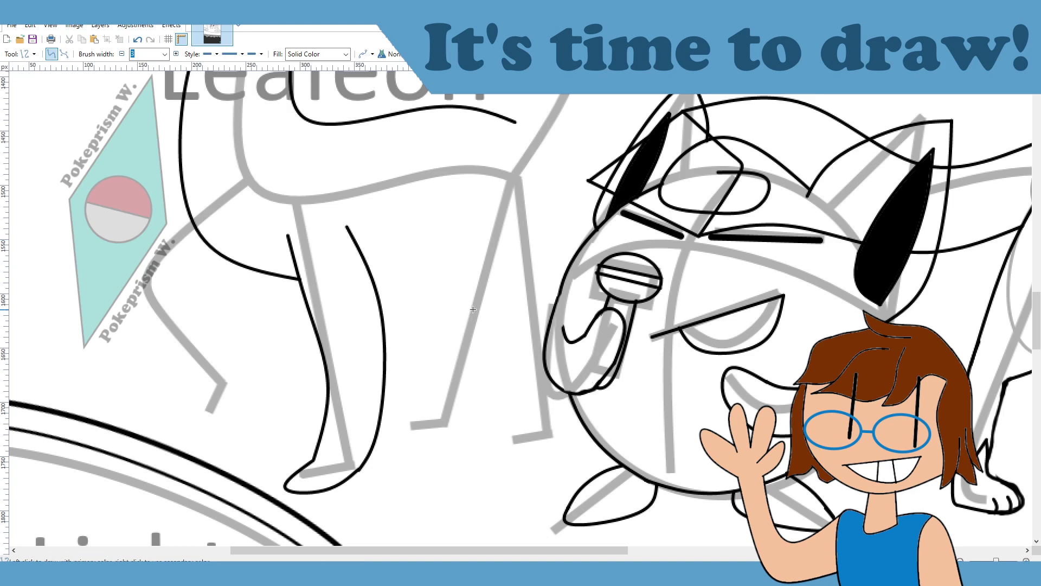
Step: Add two short toe lines to the standing front leg's paw
drag(512, 549, 433, 549)
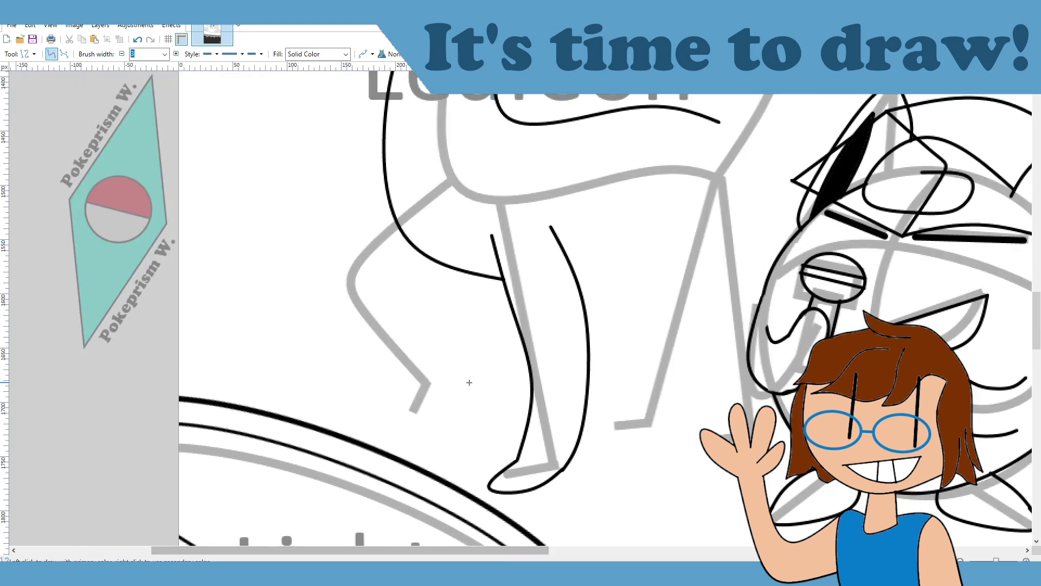
mouse_move(512, 479)
mouse_down()
mouse_move(512, 492)
mouse_move(498, 492)
mouse_up()
key(Return)
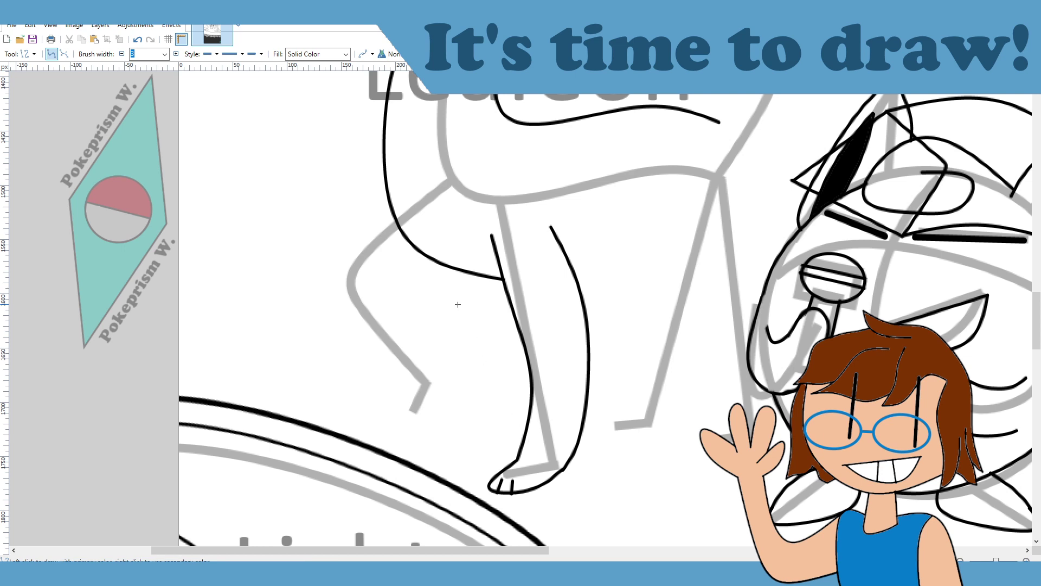
Step: Draw the inner edge of Leafeon's raised front leg as a bent curve from the chest line down to the wrist
drag(404, 237, 448, 375)
drag(419, 283, 385, 287)
drag(434, 330, 411, 332)
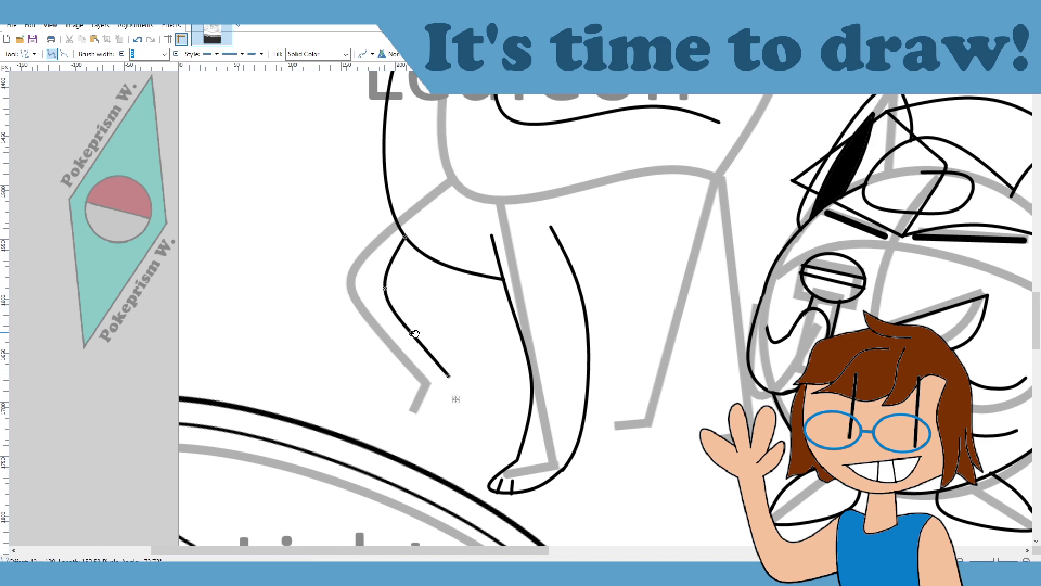
drag(448, 375, 441, 374)
drag(413, 334, 404, 338)
Step: Draw the raised front leg's hanging paw as a U-shaped curve around the end of the guide
click(411, 384)
drag(411, 384, 440, 375)
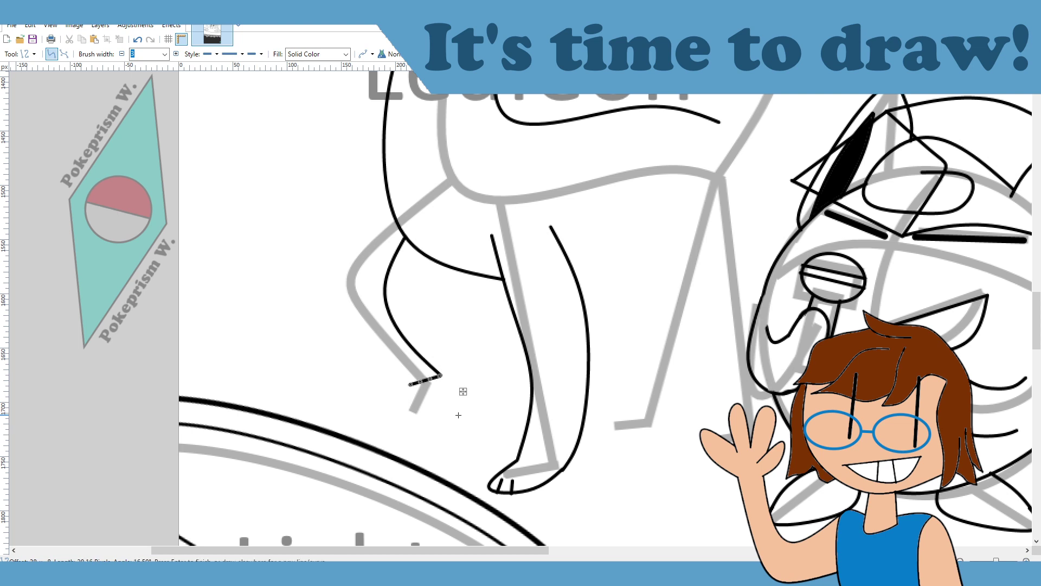
drag(427, 379, 426, 420)
click(421, 384)
drag(421, 384, 411, 426)
key(Return)
Step: Draw the outer edge of the raised front leg as a curve from the paw around the bend up to the chest line
drag(411, 389, 391, 205)
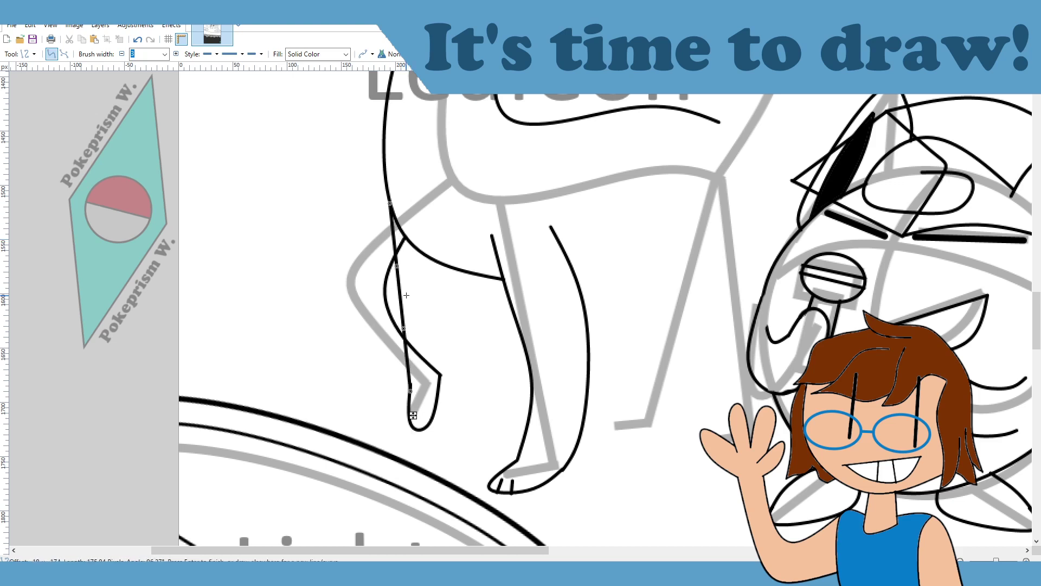
drag(398, 273, 332, 267)
drag(405, 329, 355, 350)
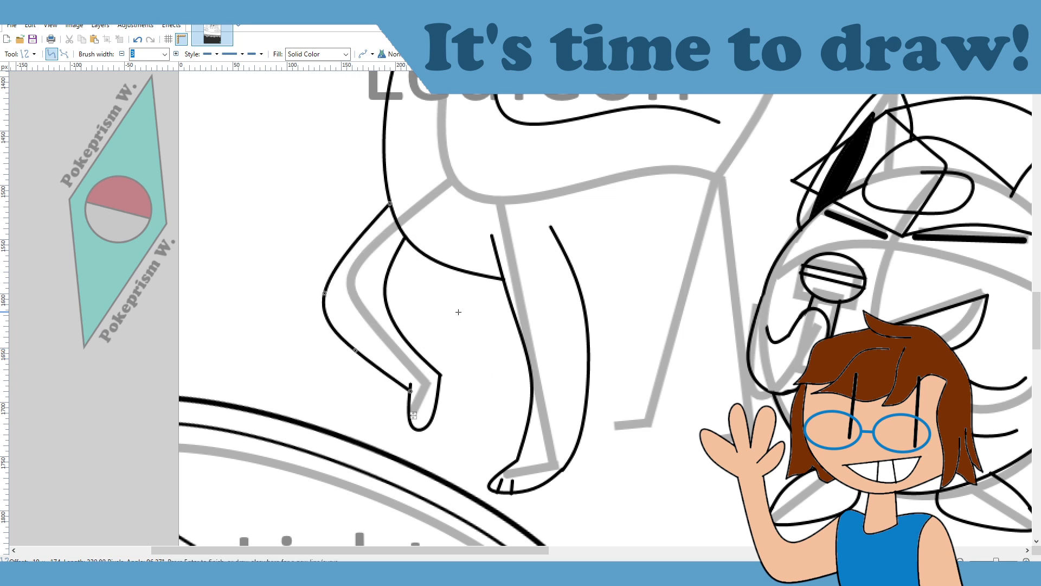
Step: Draw Leafeon's belly line as a shallow upward curve running back from the standing front leg's rear edge
key(Return)
key(ctrl+b)
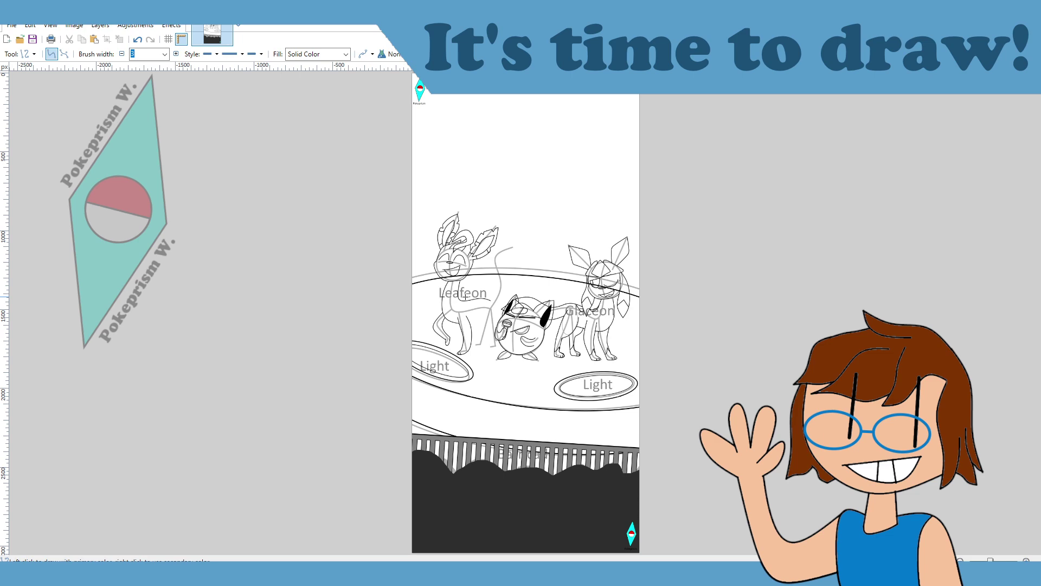
scroll(457, 293, up, 8)
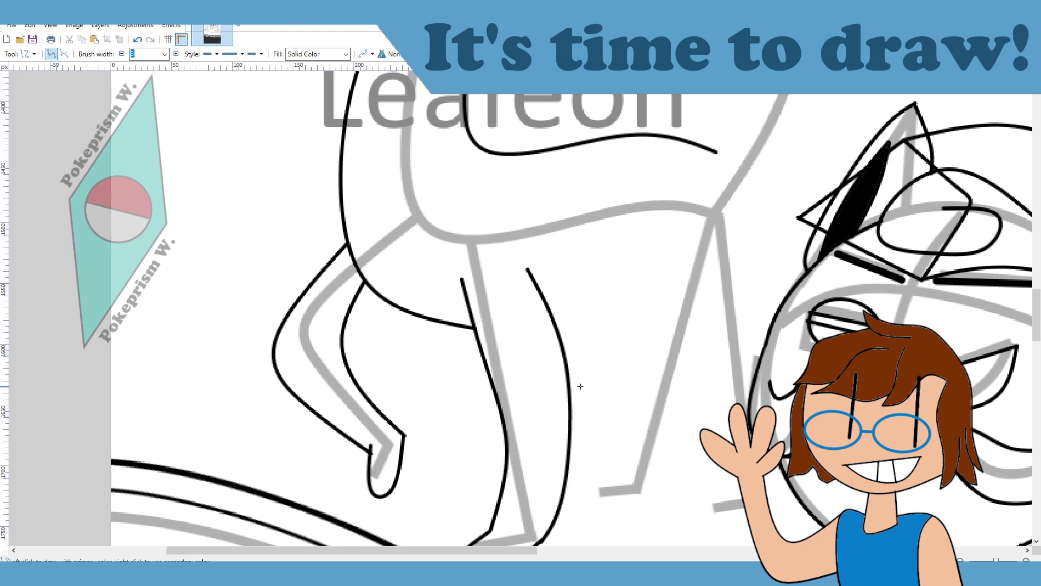
scroll(676, 379, down, 1)
scroll(645, 377, up, 2)
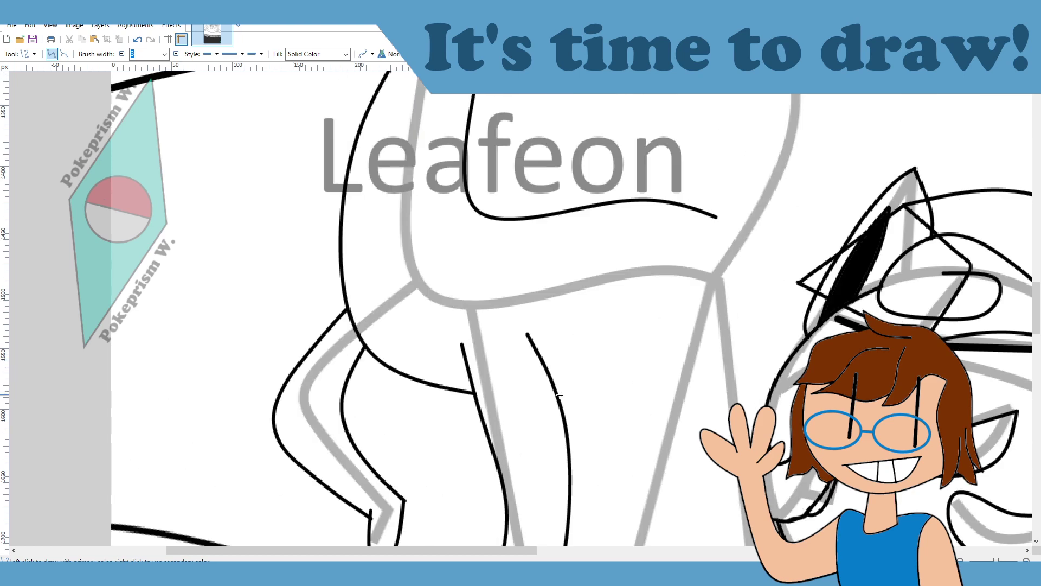
mouse_move(560, 396)
mouse_down()
mouse_move(671, 358)
mouse_move(626, 369)
mouse_up()
drag(596, 384, 592, 380)
drag(669, 360, 630, 369)
key(Return)
scroll(540, 391, down, 2)
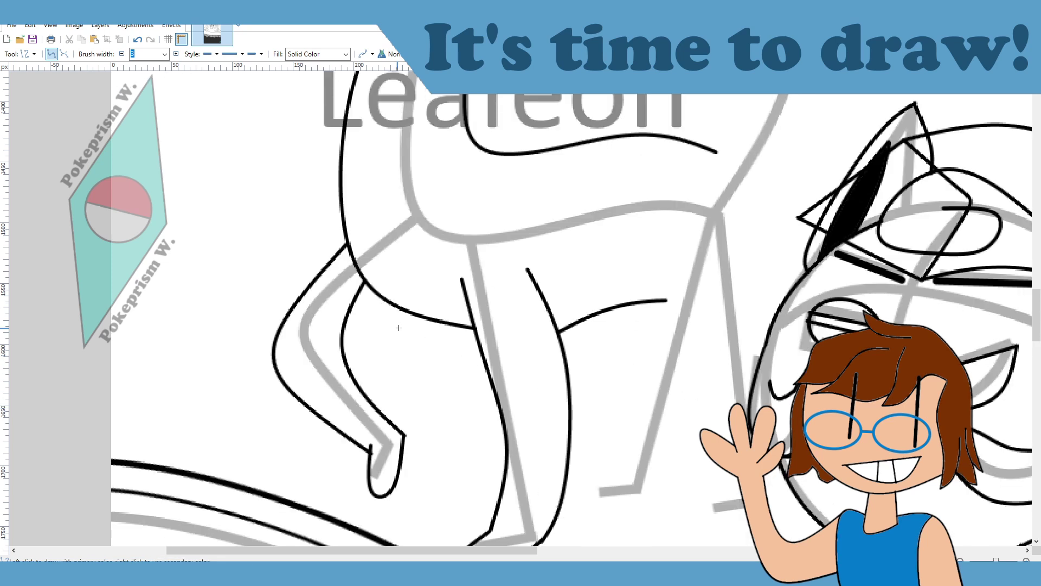
Step: Redraw the top of the raised front leg's inner edge from farther along the chest line and erase the old edge there
mouse_move(380, 296)
mouse_down()
mouse_move(342, 352)
mouse_move(362, 313)
mouse_up()
key(Return)
key(e)
mouse_move(347, 316)
mouse_down()
mouse_move(339, 365)
mouse_move(360, 292)
mouse_up()
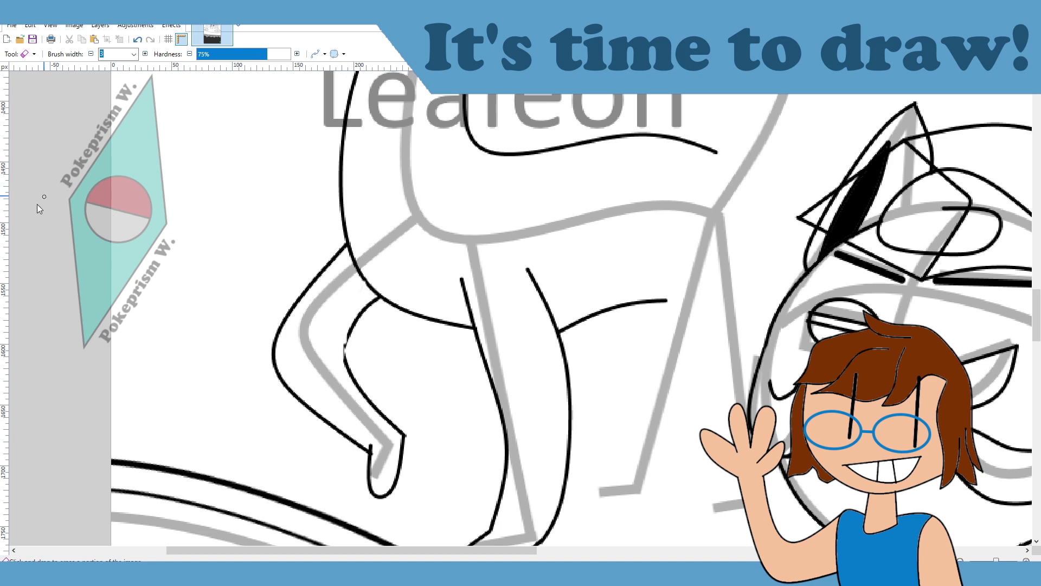
Step: Patch the gap in the raised front leg's inner edge and touch up the wrist corner with the brush
key(o)
key(b)
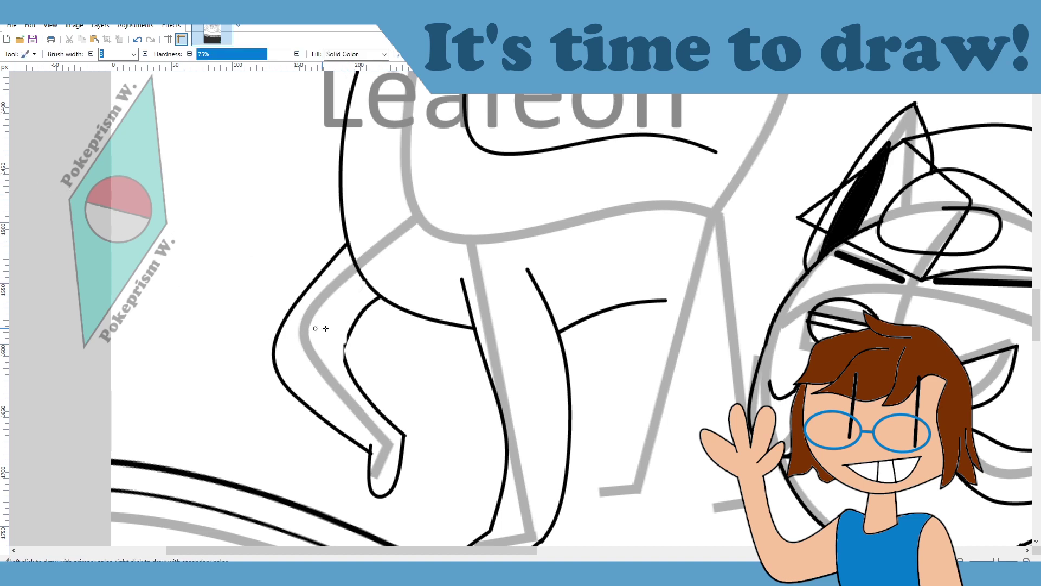
drag(346, 343, 348, 366)
key(e)
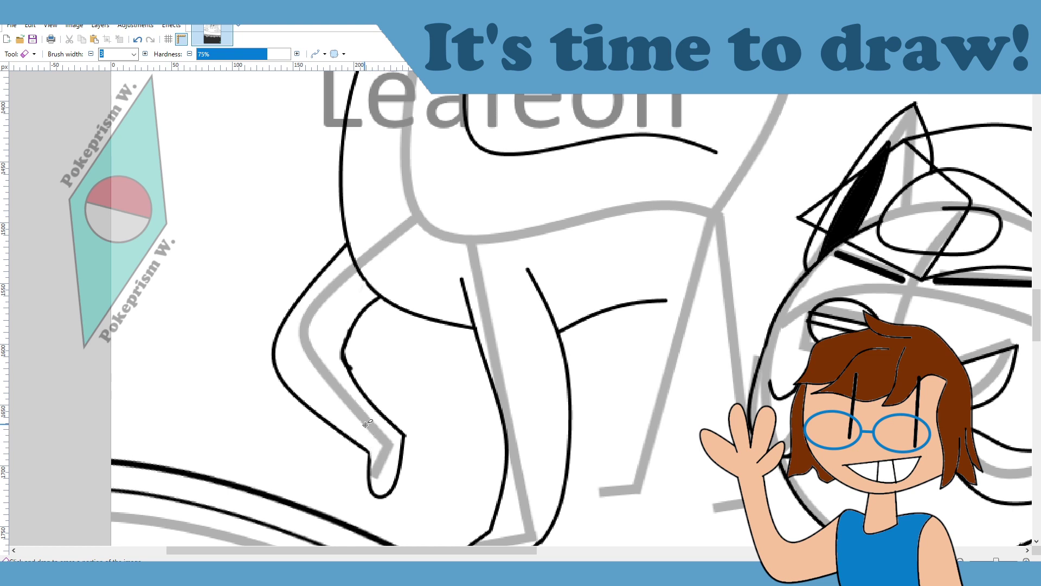
key(b)
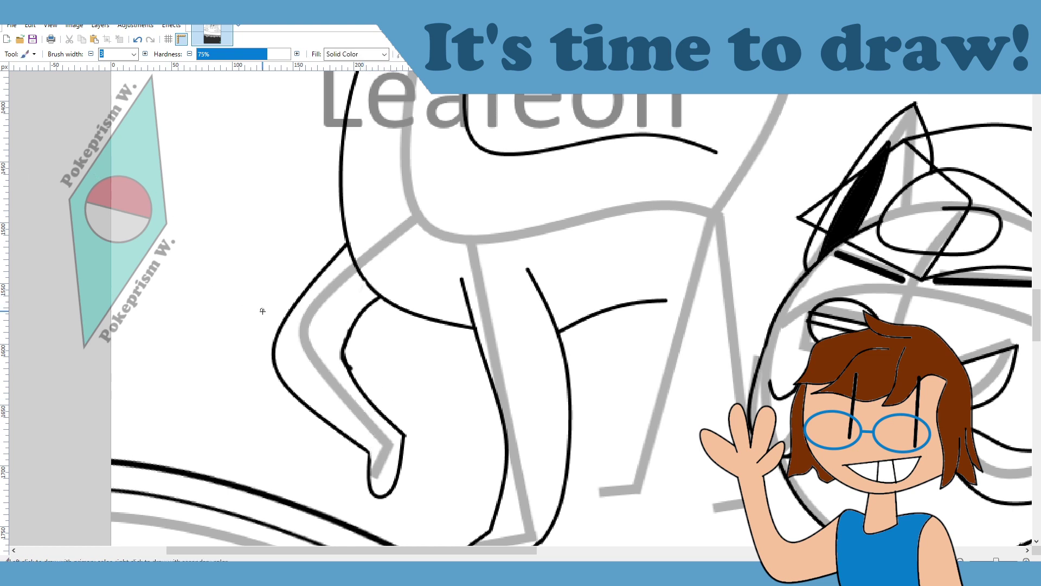
drag(366, 450, 369, 455)
Step: Brush a cuff line across the ankle of each front leg and add a toe mark to the raised paw
scroll(527, 430, up, 2)
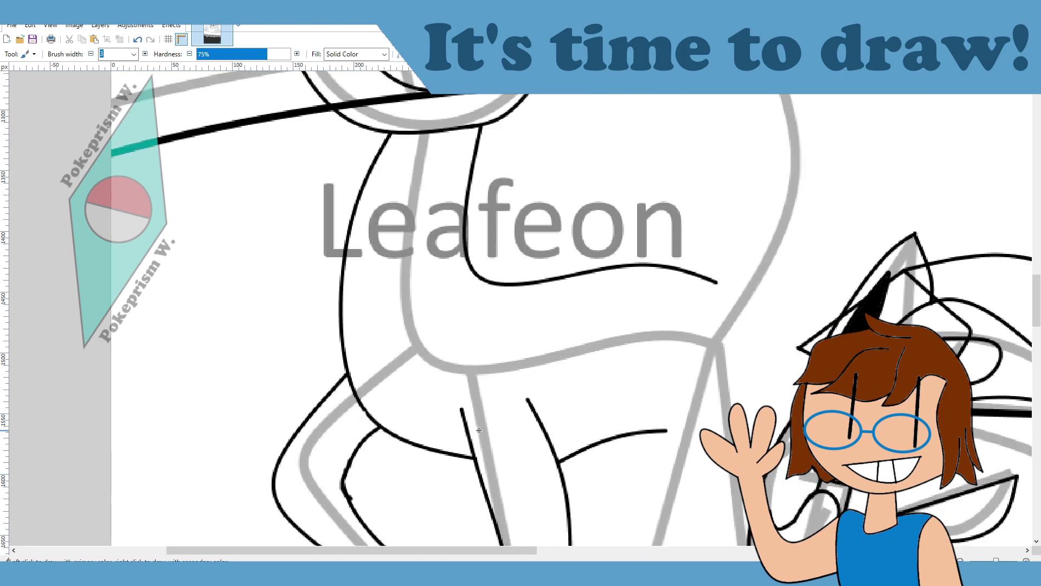
scroll(479, 432, down, 3)
scroll(431, 551, right, 2)
scroll(427, 531, up, 1)
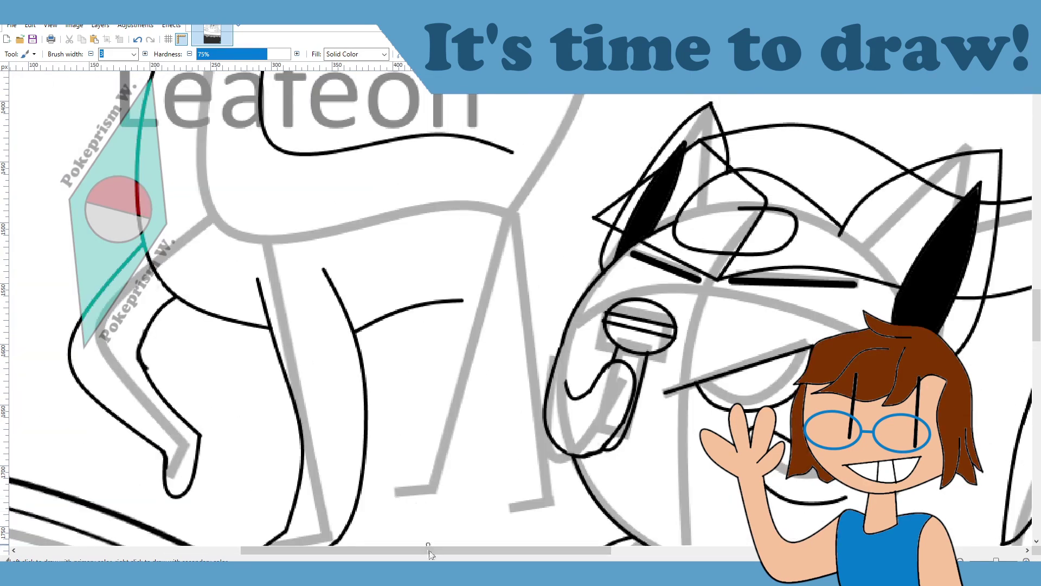
scroll(437, 551, left, 3)
scroll(420, 461, down, 1)
scroll(421, 461, down, 2)
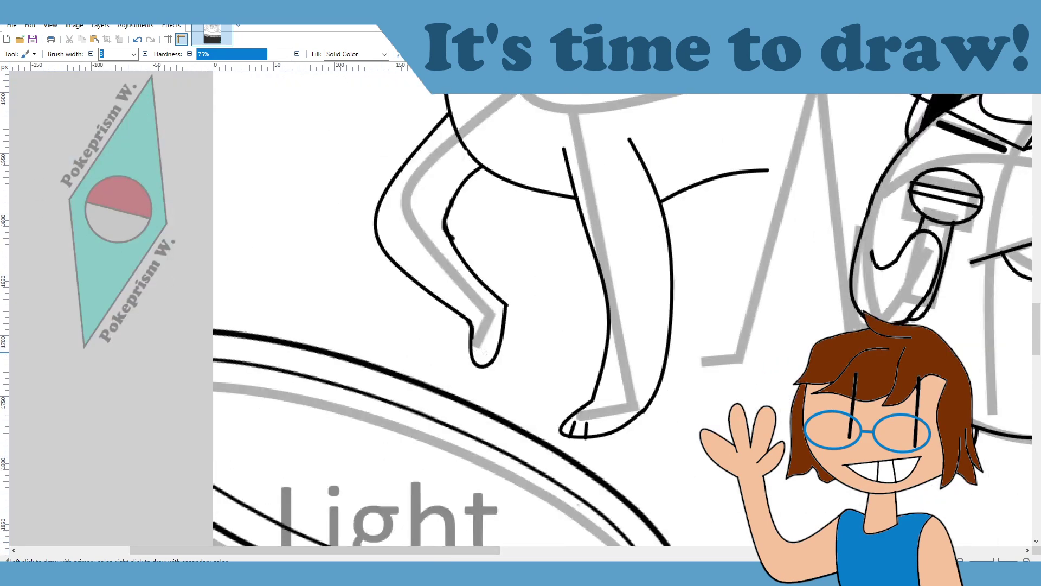
drag(603, 363, 665, 359)
drag(457, 310, 476, 278)
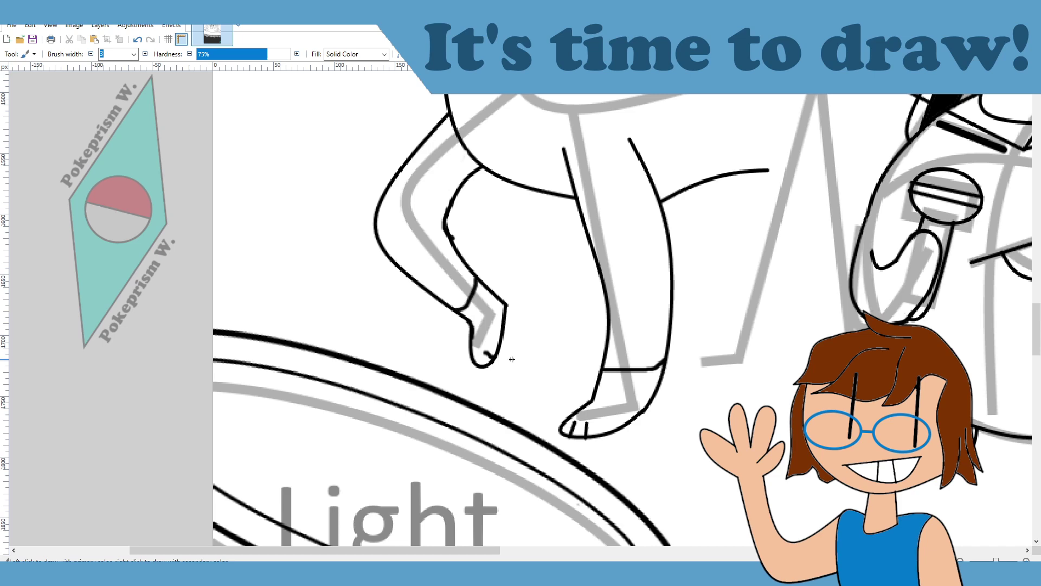
Step: Draw the near hind leg's thigh as a curve from inside the body across the belly line back to the hock
scroll(561, 549, right, 5)
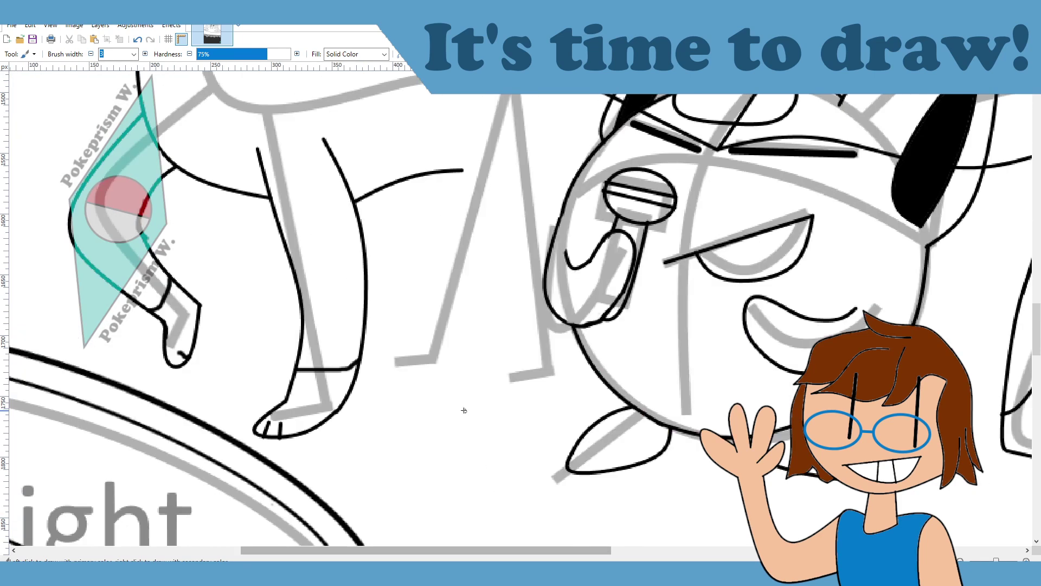
scroll(510, 444, up, 2)
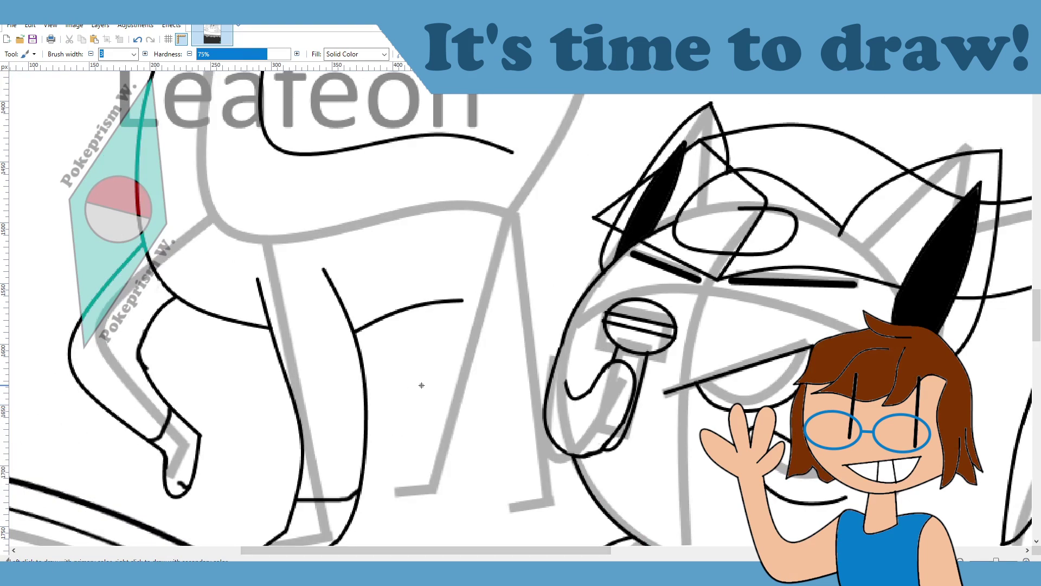
scroll(484, 552, right, 5)
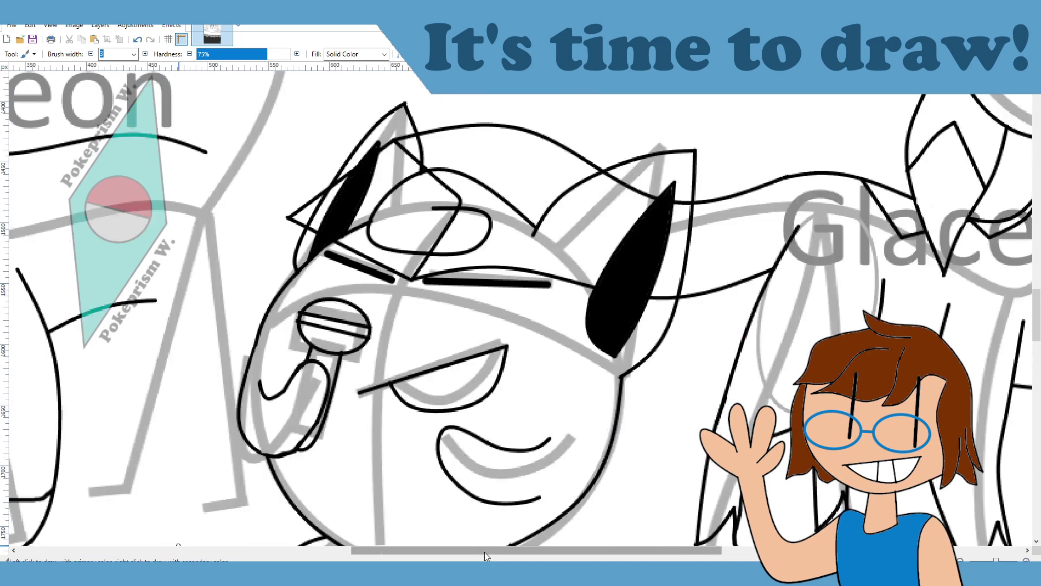
scroll(483, 552, left, 3)
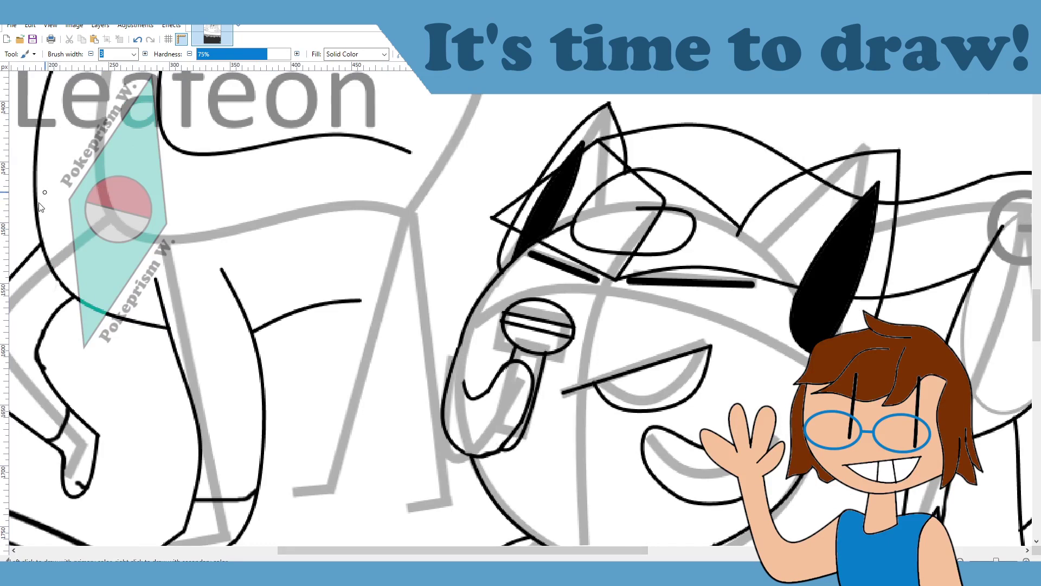
key(o)
drag(354, 213, 422, 395)
drag(387, 339, 363, 361)
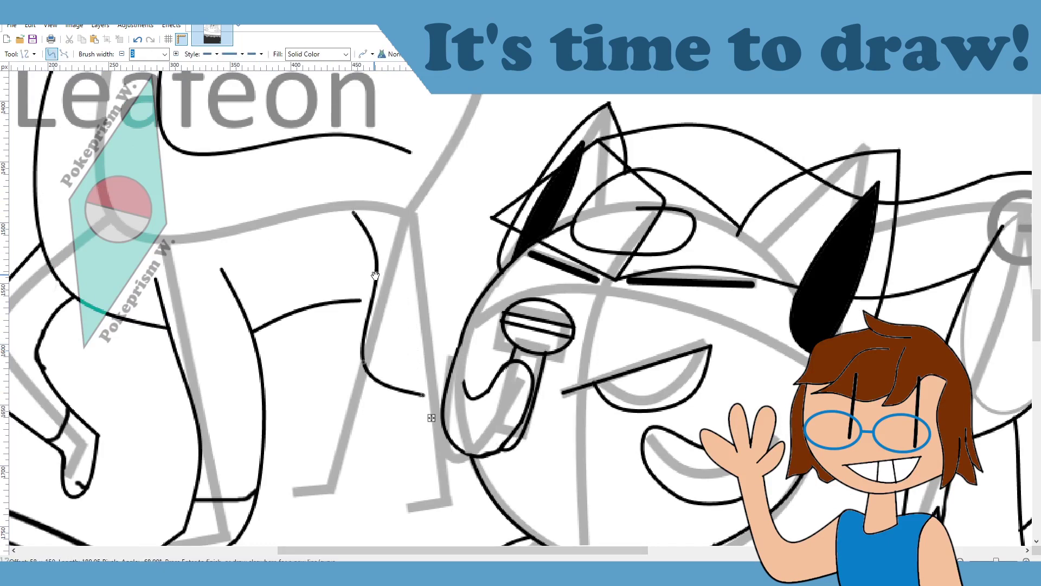
drag(377, 263, 346, 273)
drag(354, 213, 354, 231)
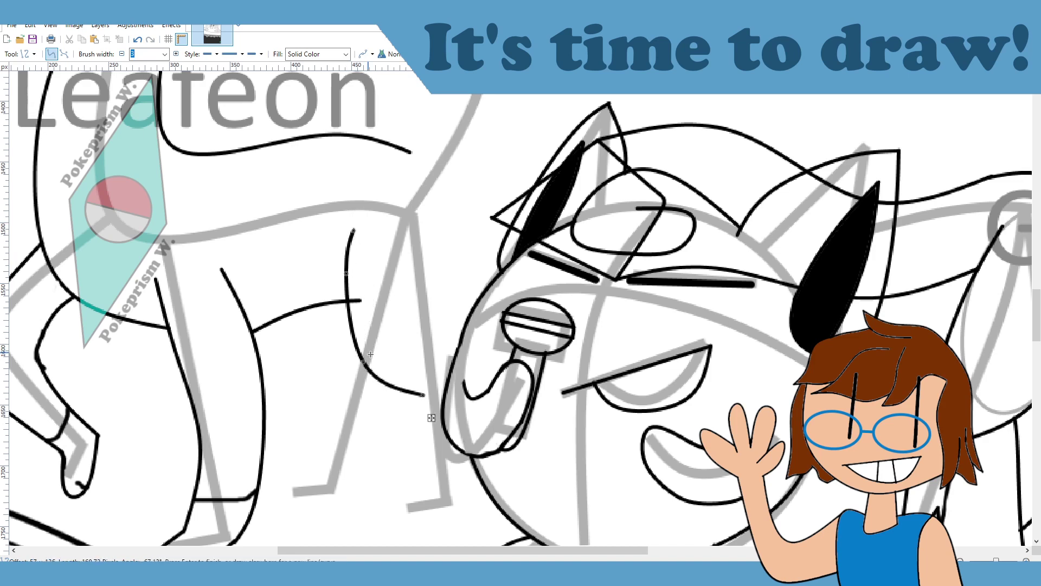
mouse_move(364, 362)
mouse_down()
mouse_move(373, 359)
mouse_move(368, 347)
mouse_up()
click(404, 296)
scroll(413, 297, down, 1)
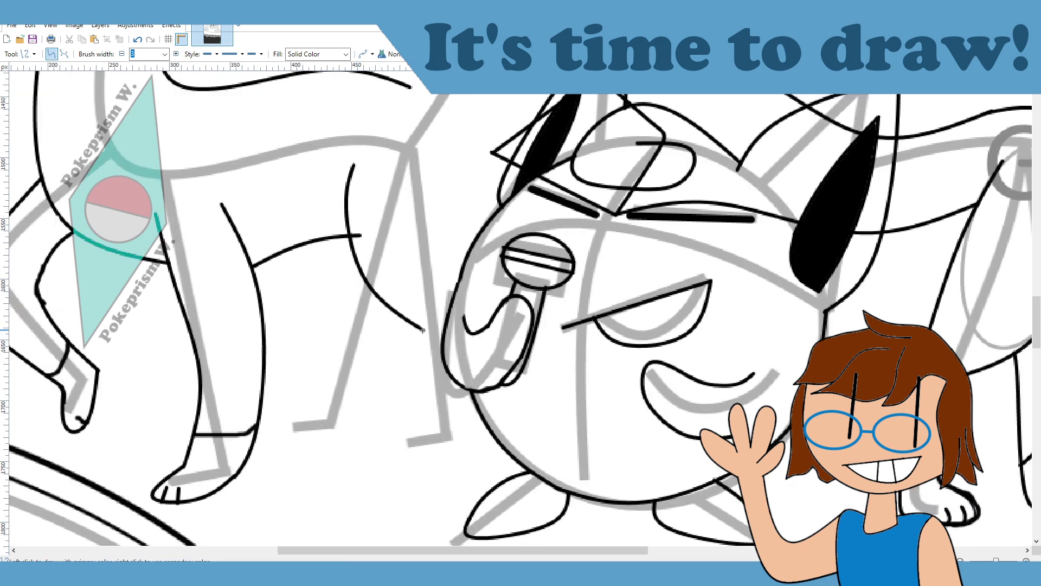
Step: Draw the near hind leg's lower front edge as a curve from the hock down to the top of the paw
mouse_move(424, 330)
mouse_down()
mouse_move(433, 388)
mouse_move(401, 446)
mouse_move(462, 429)
mouse_move(417, 431)
mouse_move(433, 413)
mouse_up()
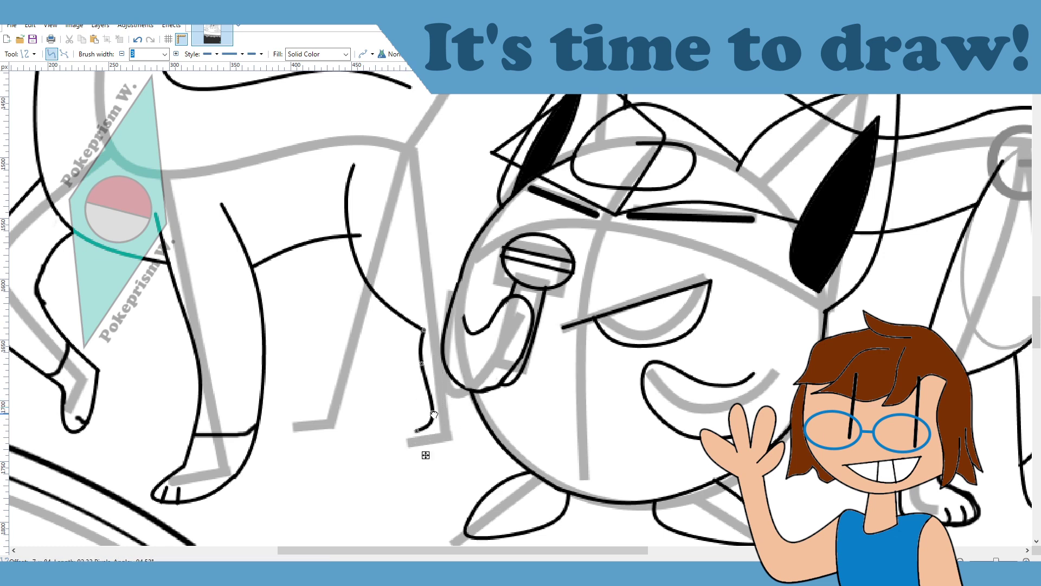
drag(424, 366, 432, 371)
click(469, 450)
Step: Draw the near hind paw's rounded toe and sole, and hide the line art of the round Pokémon holding the microphone
mouse_move(416, 431)
mouse_down()
mouse_move(469, 439)
mouse_move(388, 452)
mouse_up()
drag(451, 436, 399, 458)
click(602, 411)
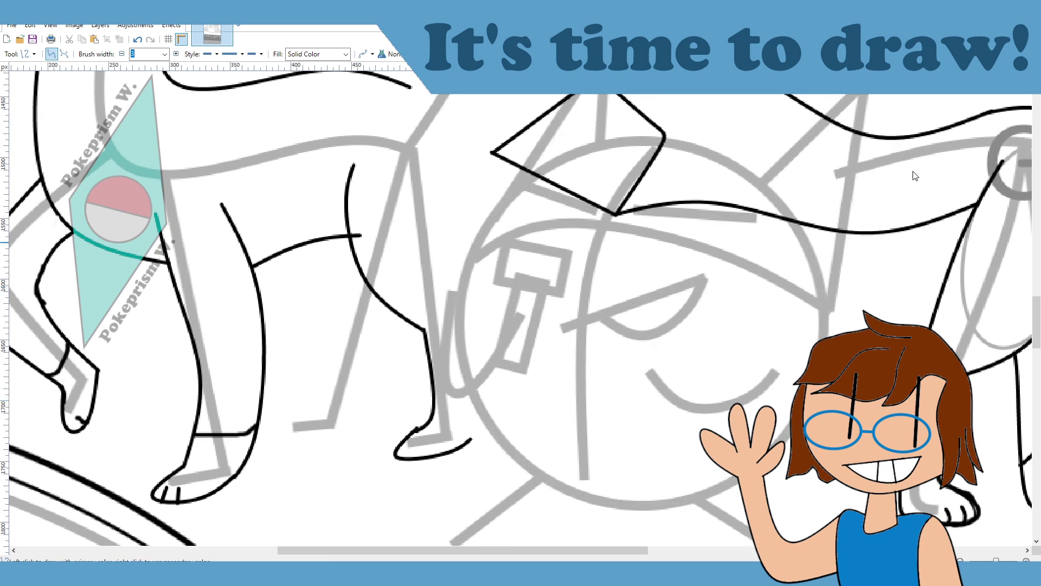
Step: Draw the near hind leg's back edge as a long curve from the rump down to the heel
drag(433, 154, 470, 437)
drag(458, 343, 474, 387)
drag(445, 247, 458, 219)
drag(432, 152, 429, 117)
key(Return)
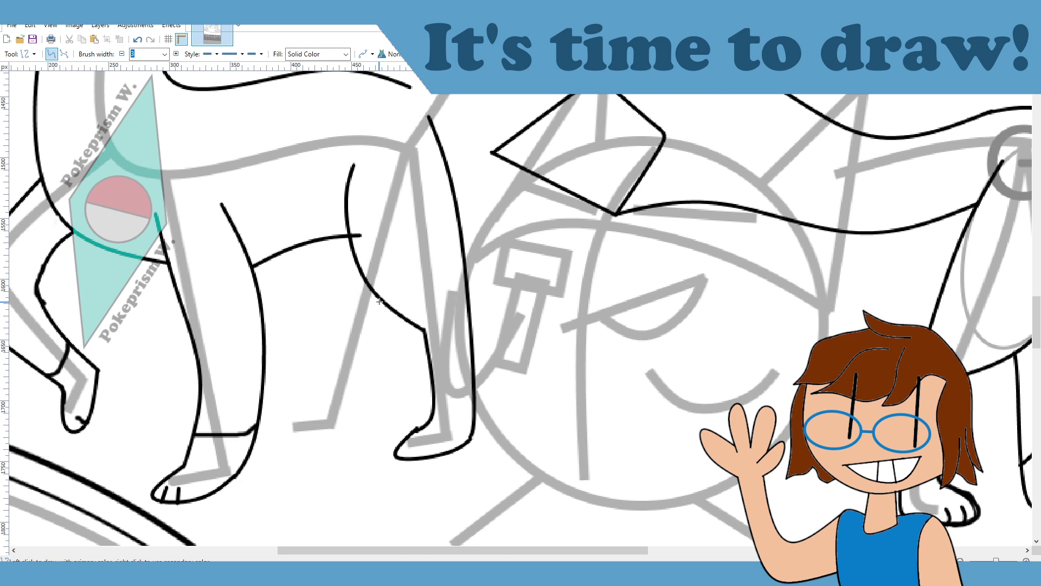
Step: Draw the far hind leg's back edge as a curve from the near thigh down to the sole
mouse_move(380, 301)
mouse_down()
mouse_move(338, 415)
mouse_move(314, 434)
mouse_up()
drag(333, 393, 367, 358)
drag(348, 414, 340, 419)
key(Return)
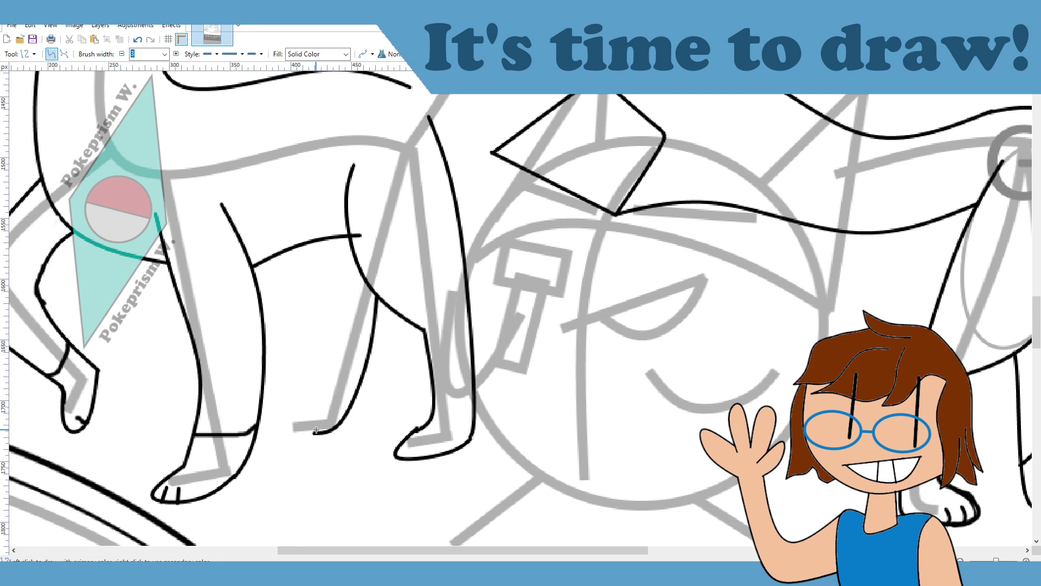
Step: Draw the far hind paw as a rounded curve over the toe, joining the sole line
drag(315, 433, 309, 382)
key(ctrl+z)
mouse_move(325, 386)
mouse_down()
mouse_move(318, 425)
mouse_move(277, 433)
mouse_up()
mouse_move(324, 402)
mouse_down()
mouse_move(271, 414)
mouse_move(282, 430)
mouse_move(307, 399)
mouse_move(299, 406)
mouse_move(317, 404)
mouse_up()
key(Return)
Step: Draw the far hind leg's front edge from the belly line to the hock and down to the paw
drag(337, 310, 285, 252)
drag(320, 291, 294, 282)
key(Return)
mouse_move(338, 310)
mouse_down()
mouse_move(317, 404)
mouse_move(329, 389)
mouse_up()
mouse_move(331, 341)
mouse_down()
mouse_move(344, 334)
mouse_move(342, 310)
mouse_move(341, 330)
mouse_up()
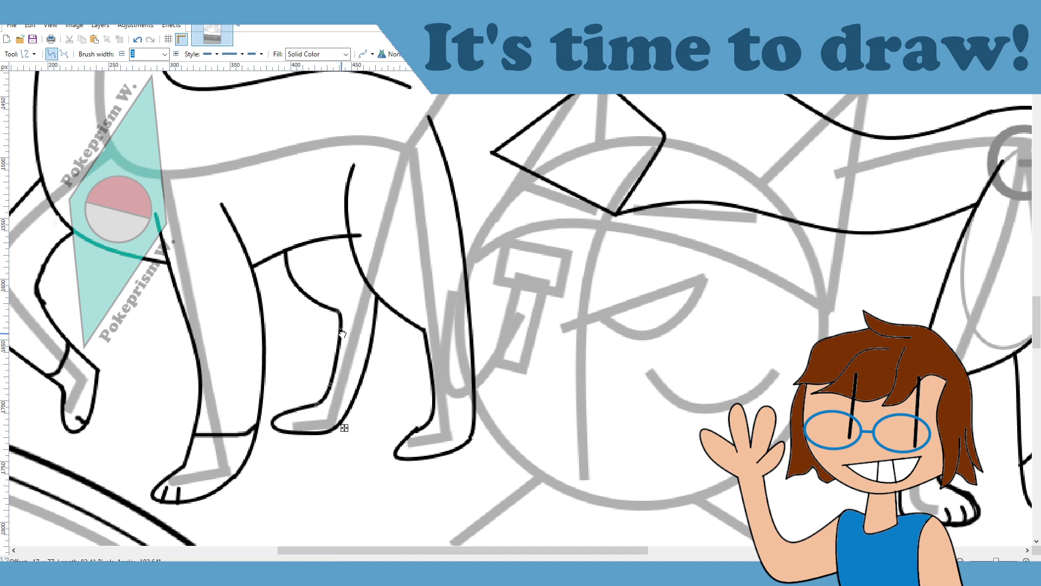
key(Return)
Step: Add short toe lines to both hind paws
mouse_move(426, 447)
mouse_down()
mouse_move(422, 460)
mouse_move(405, 459)
mouse_up()
key(Return)
key(Return)
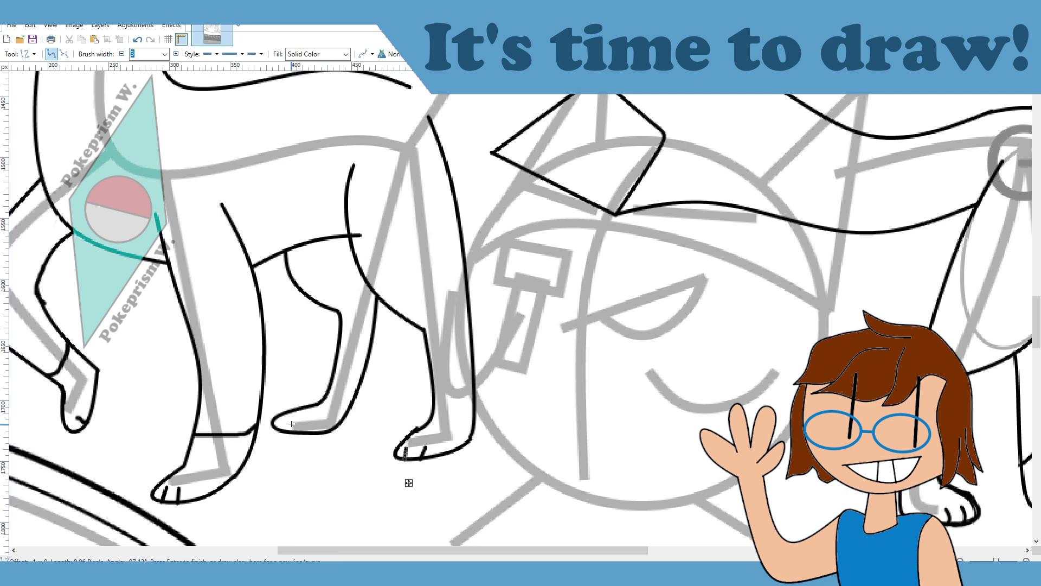
mouse_move(293, 421)
mouse_down()
mouse_move(290, 434)
mouse_move(281, 430)
mouse_up()
key(Return)
key(Return)
Step: Draw the tail's rear edge as an S-curve from the rump up to just below the end of the tail guide
scroll(397, 402, up, 10)
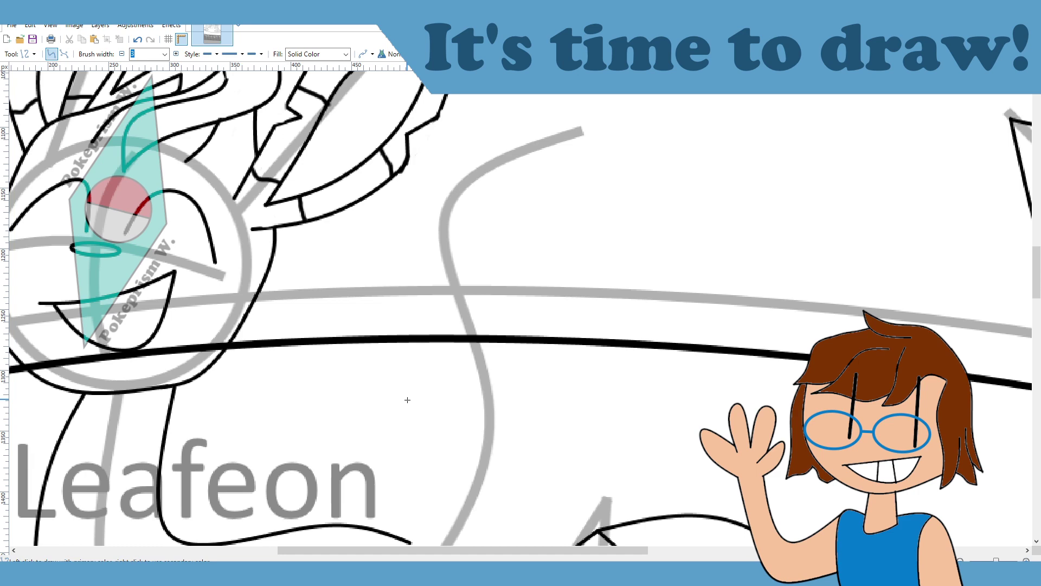
scroll(401, 408, down, 5)
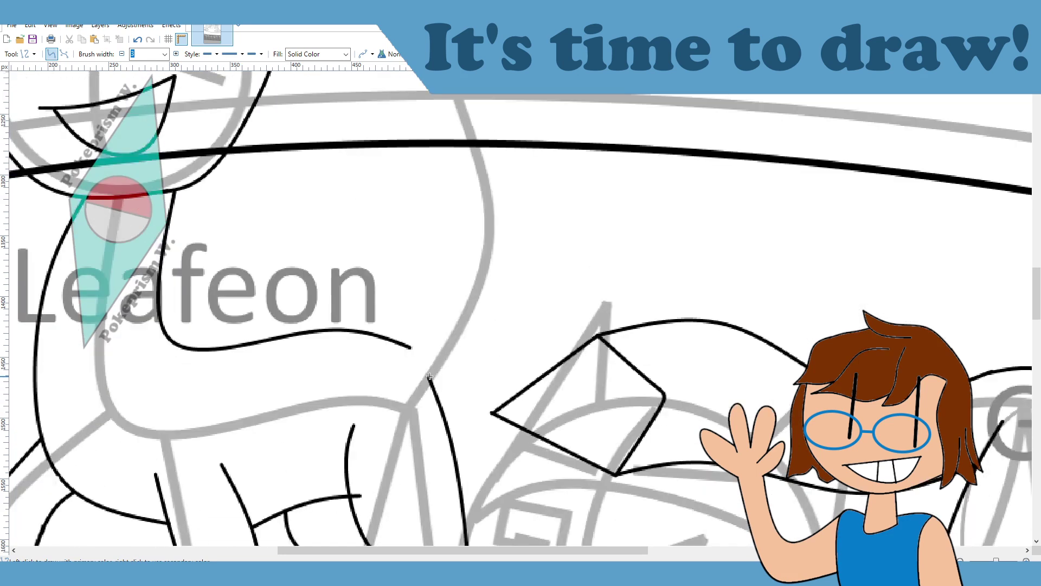
drag(429, 378, 591, 247)
scroll(477, 381, up, 8)
scroll(591, 247, down, 3)
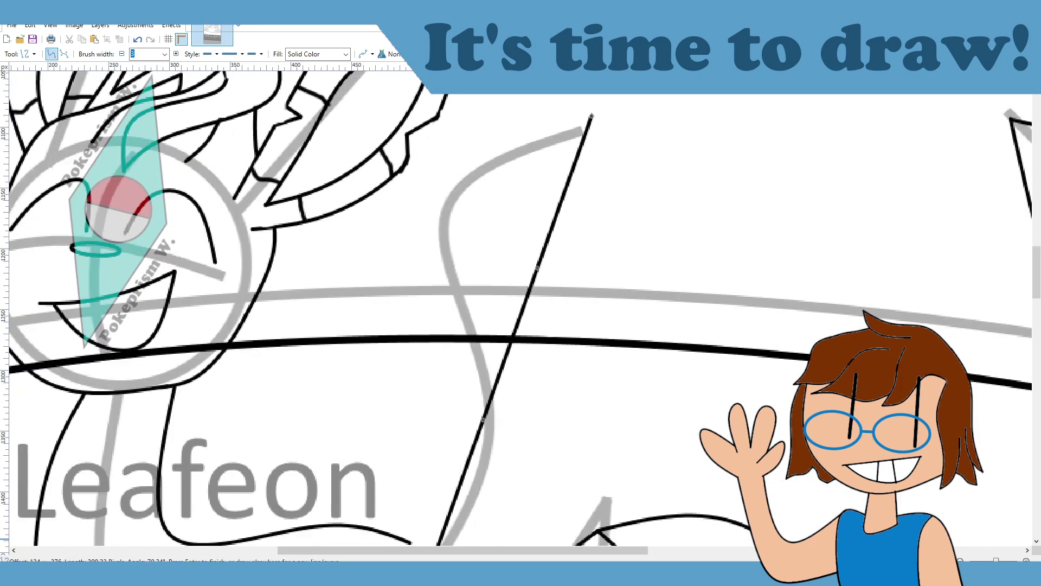
scroll(439, 375, down, 3)
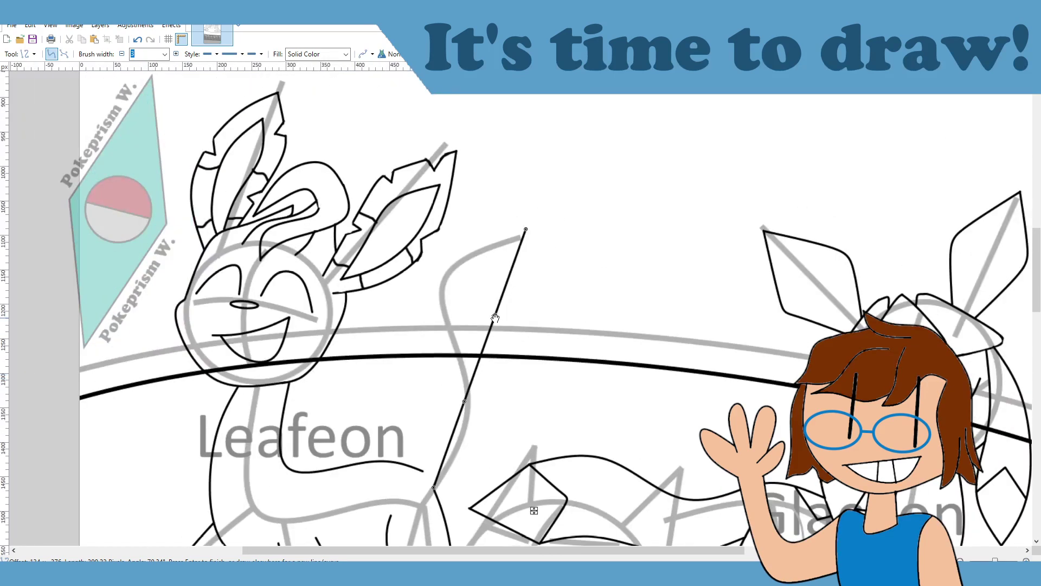
drag(495, 314, 466, 301)
drag(464, 402, 493, 422)
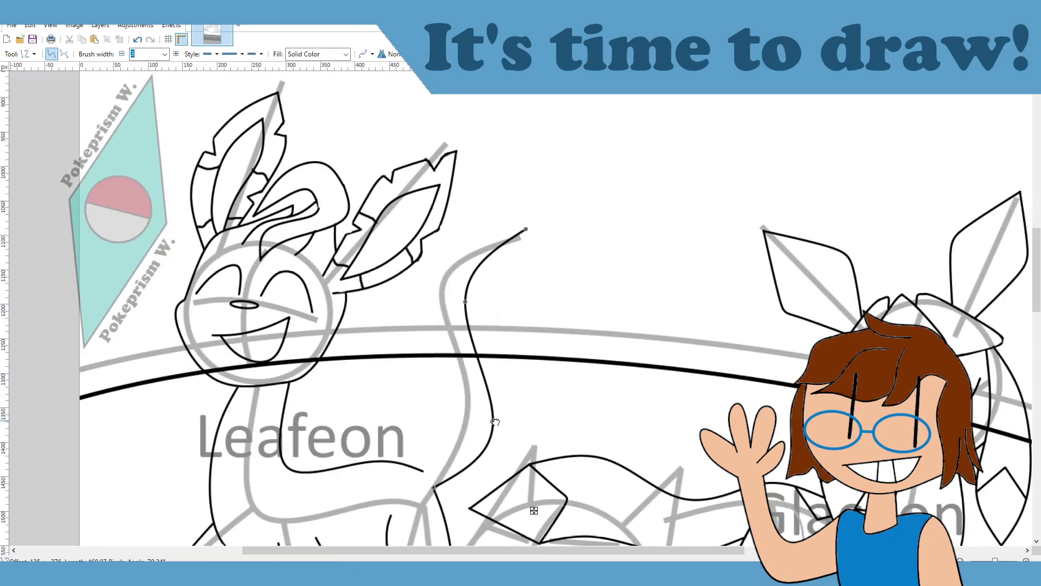
drag(526, 229, 531, 268)
drag(466, 302, 475, 321)
drag(531, 268, 517, 274)
key(Return)
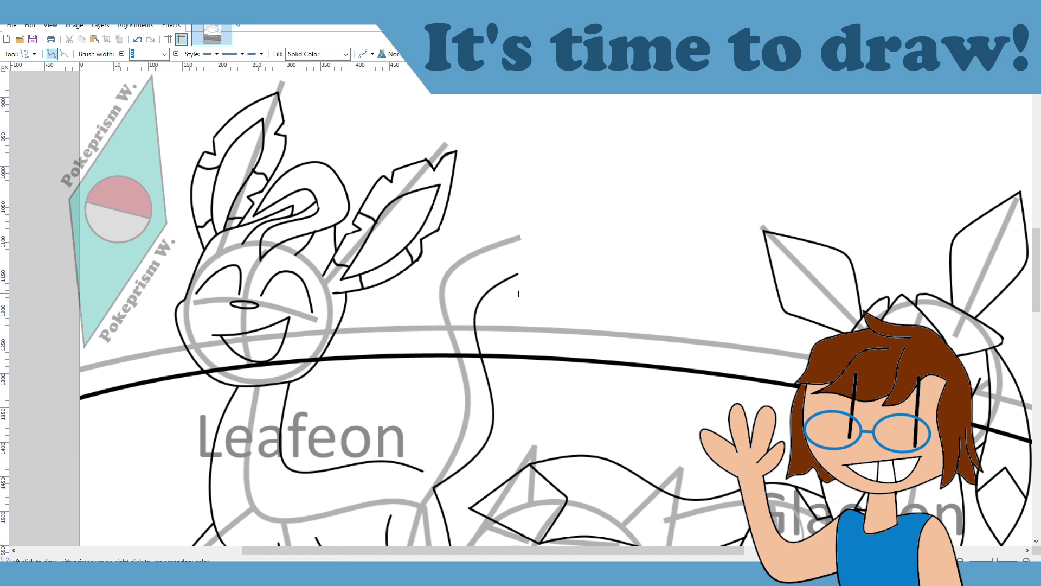
drag(517, 275, 460, 225)
drag(499, 258, 537, 234)
drag(479, 242, 525, 229)
mouse_move(461, 225)
mouse_down()
mouse_move(477, 230)
mouse_move(454, 228)
mouse_up()
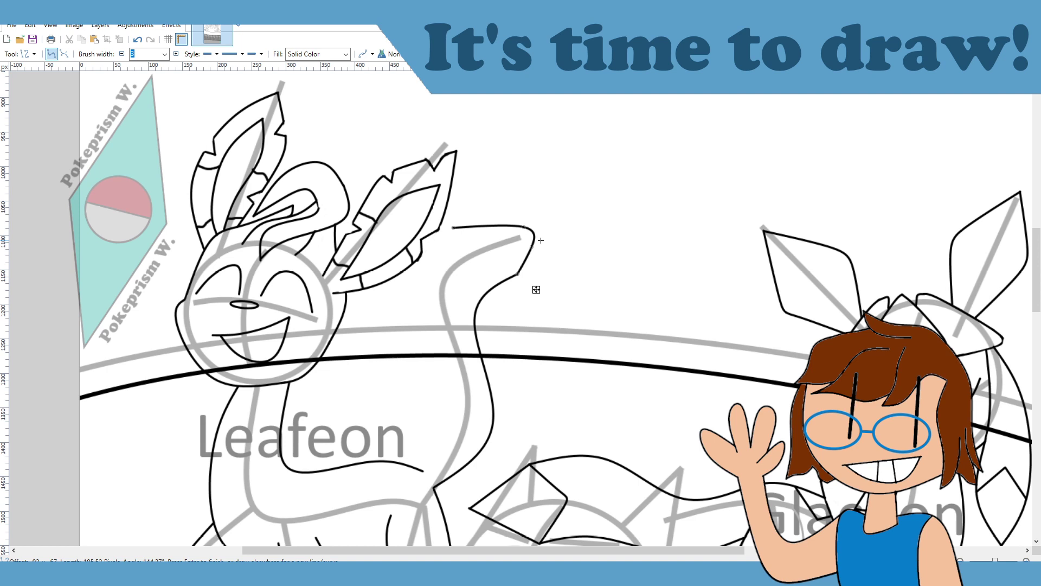
key(ctrl+z)
key(ctrl+z)
key(ctrl+z)
key(ctrl+z)
key(ctrl+z)
Step: Draw the tail's pointed tip with a straight lower edge and a slightly arched upper edge meeting at the point
drag(518, 275, 579, 225)
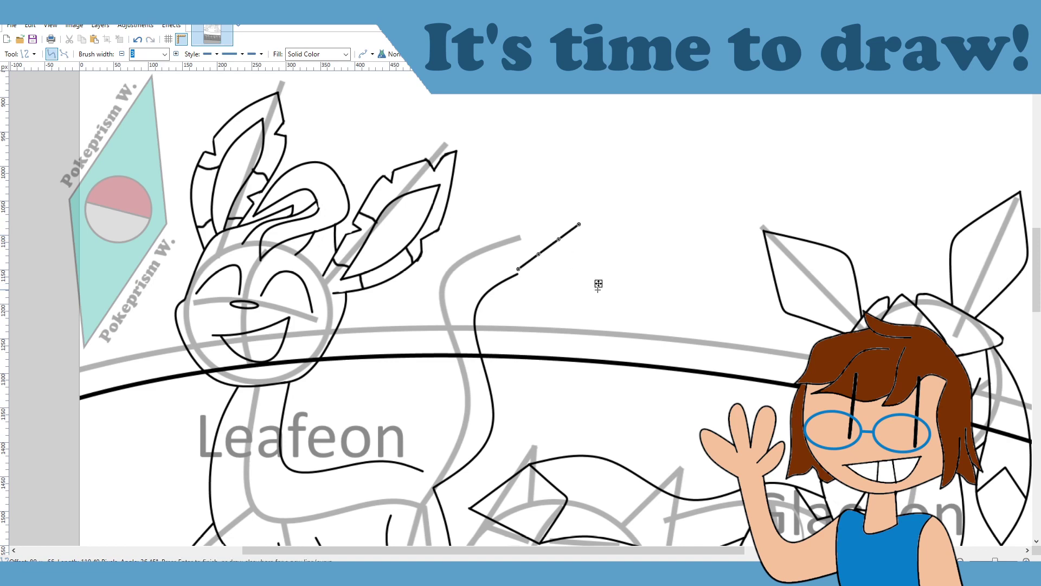
drag(599, 283, 599, 288)
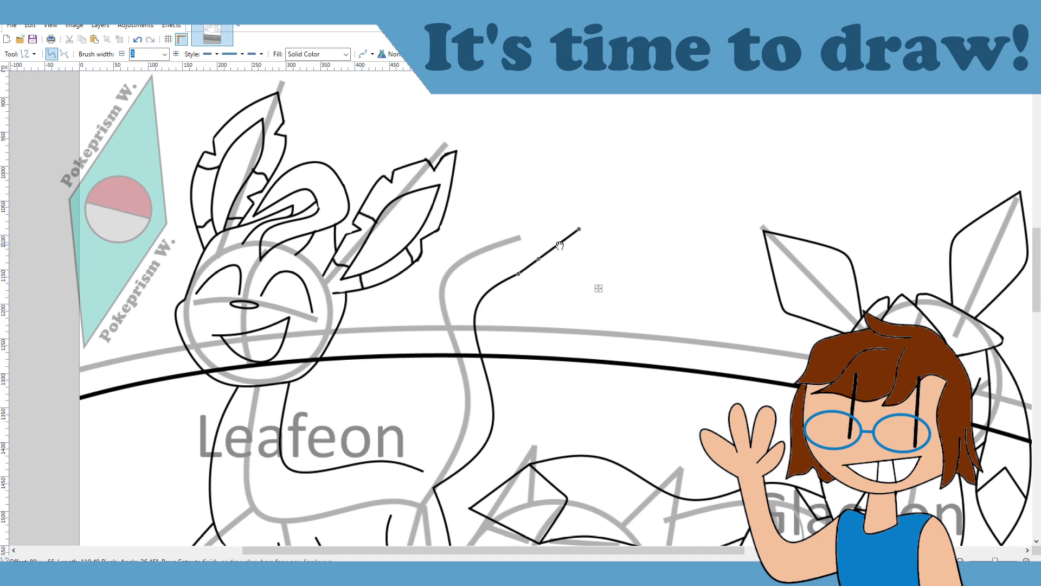
key(Return)
drag(474, 229, 579, 227)
drag(509, 229, 550, 224)
key(Return)
Step: Draw the tail's front edge as an S-curve from the upper edge of the tip down to the end of the back line
drag(476, 227, 416, 468)
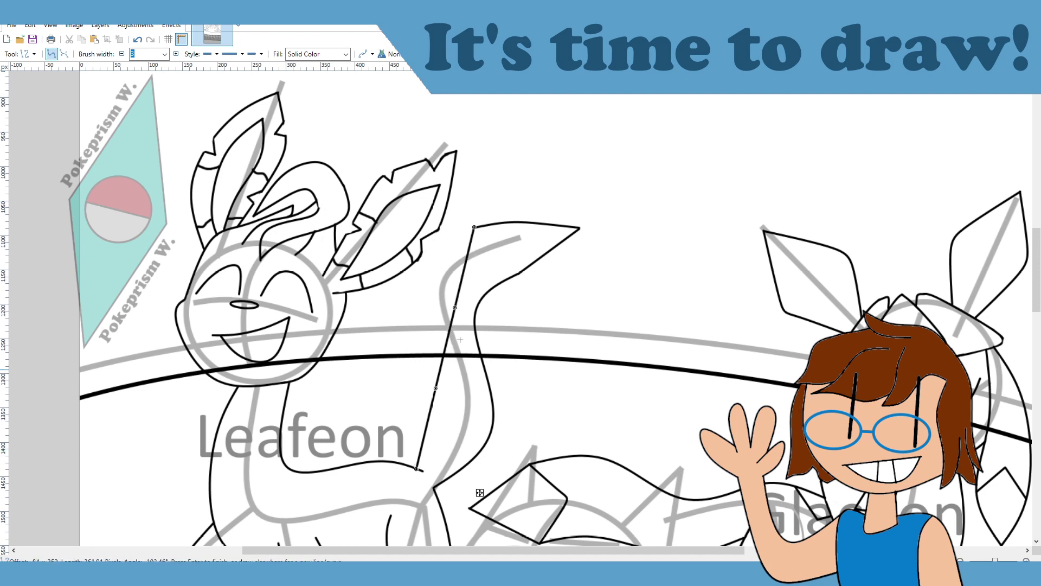
drag(455, 308, 404, 296)
drag(435, 388, 447, 414)
drag(479, 225, 481, 226)
key(Return)
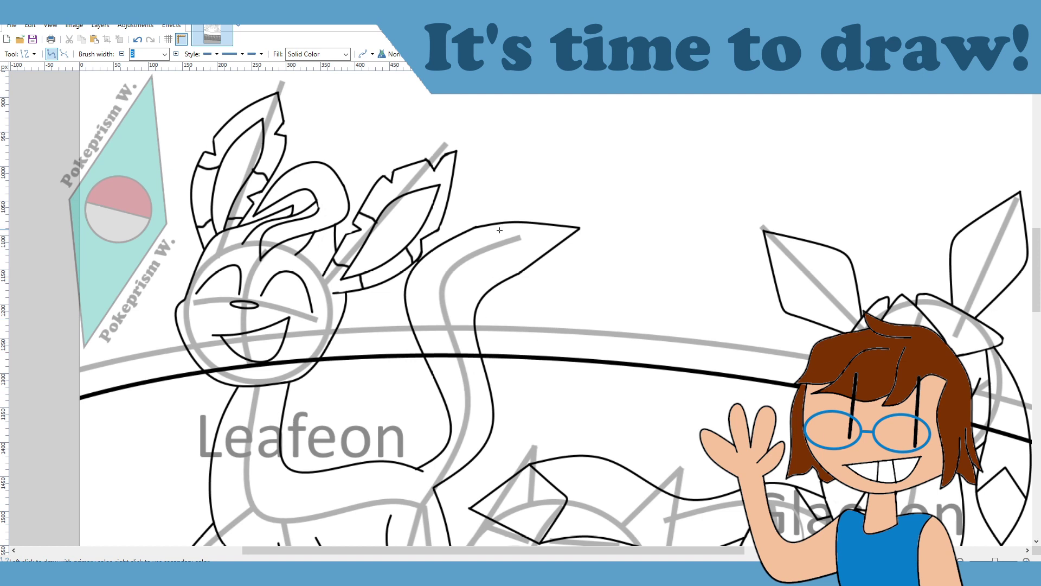
Step: Add small angular notches to the tail outline: two on the rear edge, one on the front edge and one on the upper edge
drag(491, 391, 486, 401)
drag(485, 403, 495, 411)
mouse_move(421, 345)
mouse_down()
mouse_move(445, 379)
mouse_move(427, 365)
mouse_up()
click(468, 402)
key(Return)
key(ctrl+z)
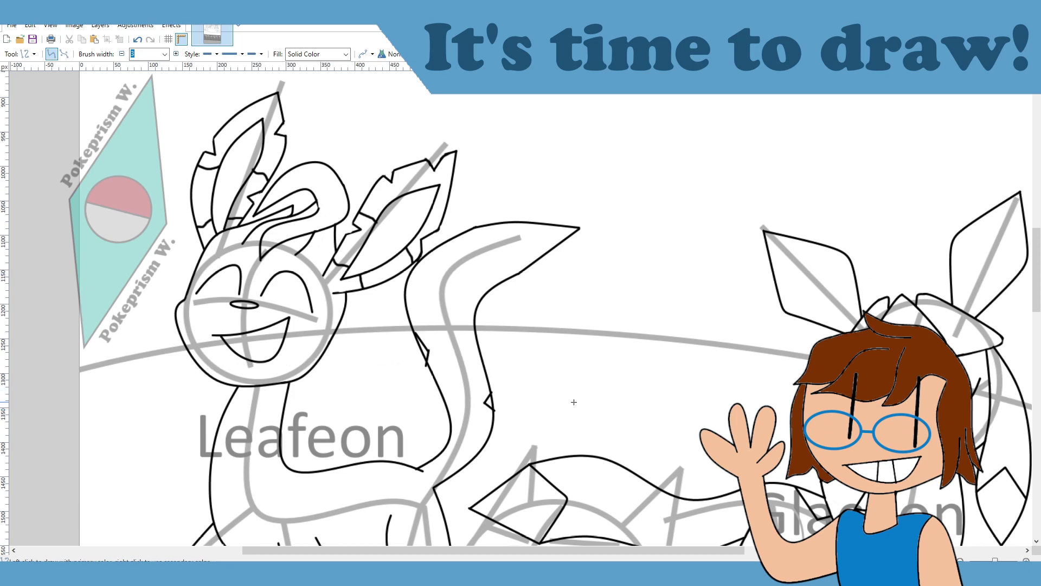
mouse_move(490, 290)
mouse_down()
mouse_move(470, 288)
mouse_move(480, 298)
mouse_up()
drag(474, 228, 479, 237)
click(603, 360)
Step: Erase the outline pieces crossing the tail's upper rear notch, its upper-edge notch and its front-edge notch
scroll(521, 242, up, 5)
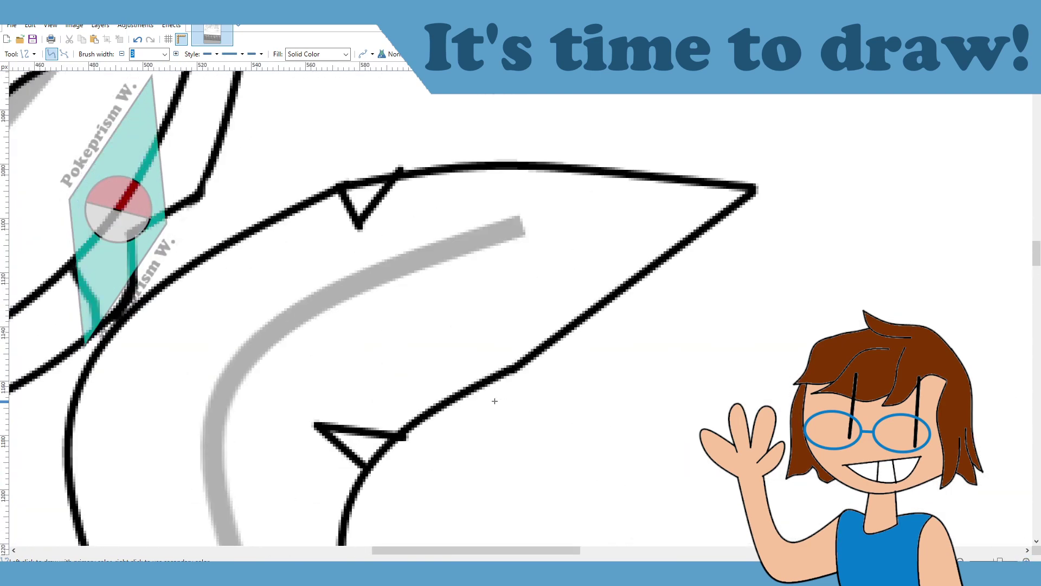
key(e)
mouse_move(373, 464)
mouse_down()
mouse_move(403, 444)
mouse_move(378, 456)
mouse_move(392, 448)
mouse_move(382, 444)
mouse_move(409, 442)
mouse_up()
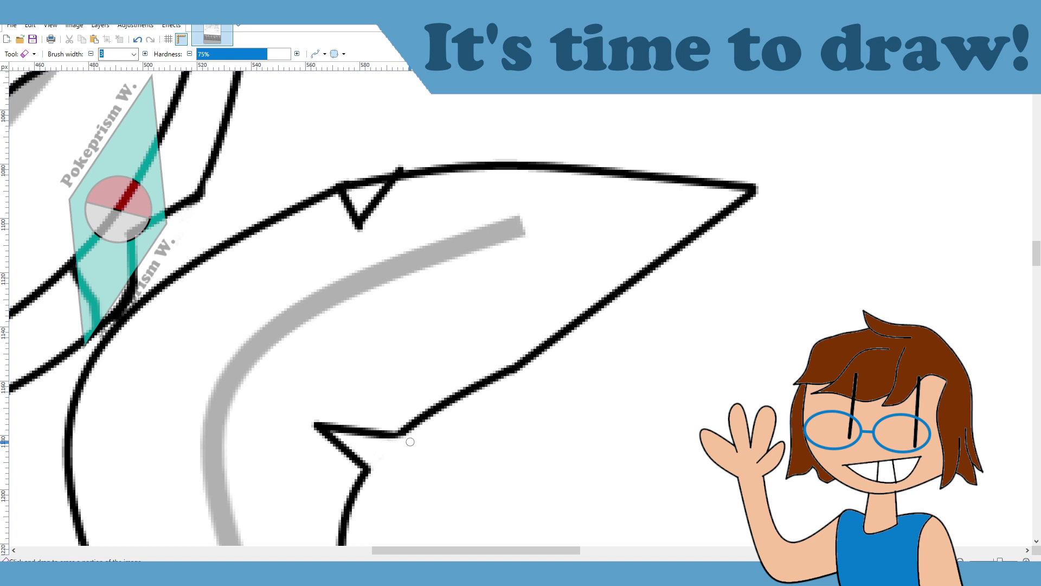
scroll(461, 424, up, 3)
mouse_move(344, 368)
mouse_down()
mouse_move(358, 378)
mouse_move(394, 365)
mouse_move(355, 382)
mouse_move(360, 369)
mouse_move(372, 373)
mouse_move(336, 368)
mouse_up()
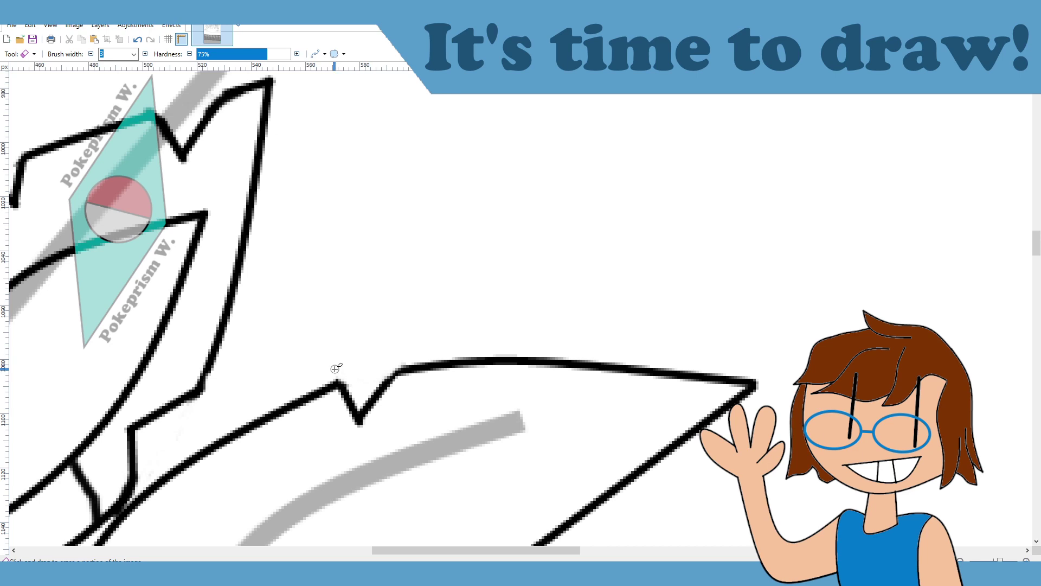
scroll(512, 481, down, 7)
scroll(512, 481, left, 7)
scroll(516, 483, down, 2)
mouse_move(554, 394)
mouse_down()
mouse_move(549, 354)
mouse_move(504, 275)
mouse_move(539, 335)
mouse_move(543, 362)
mouse_move(528, 309)
mouse_move(554, 403)
mouse_up()
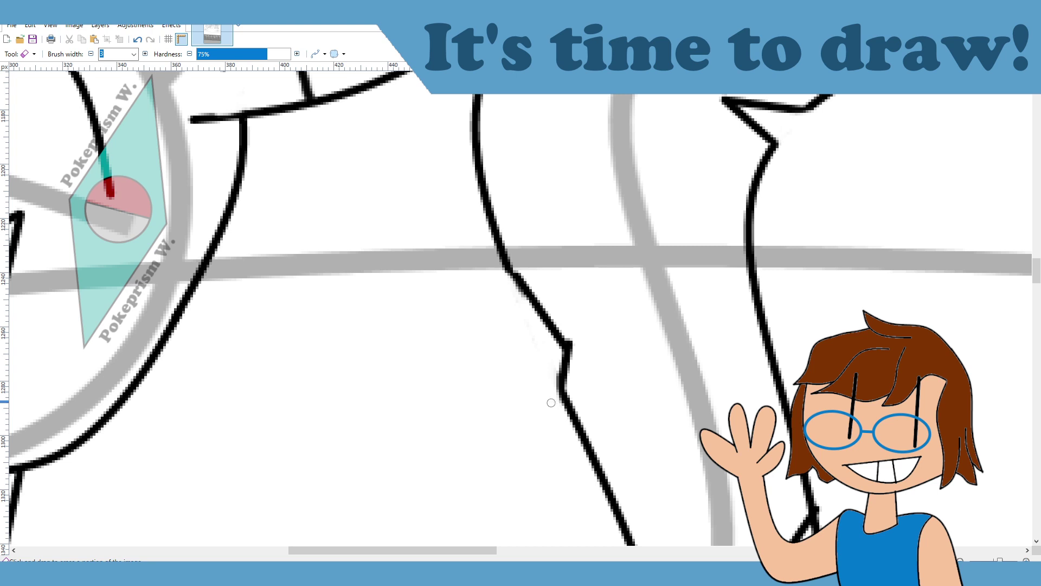
Step: Draw a short line along the tail's front edge just above its notch to mend the outline
key(o)
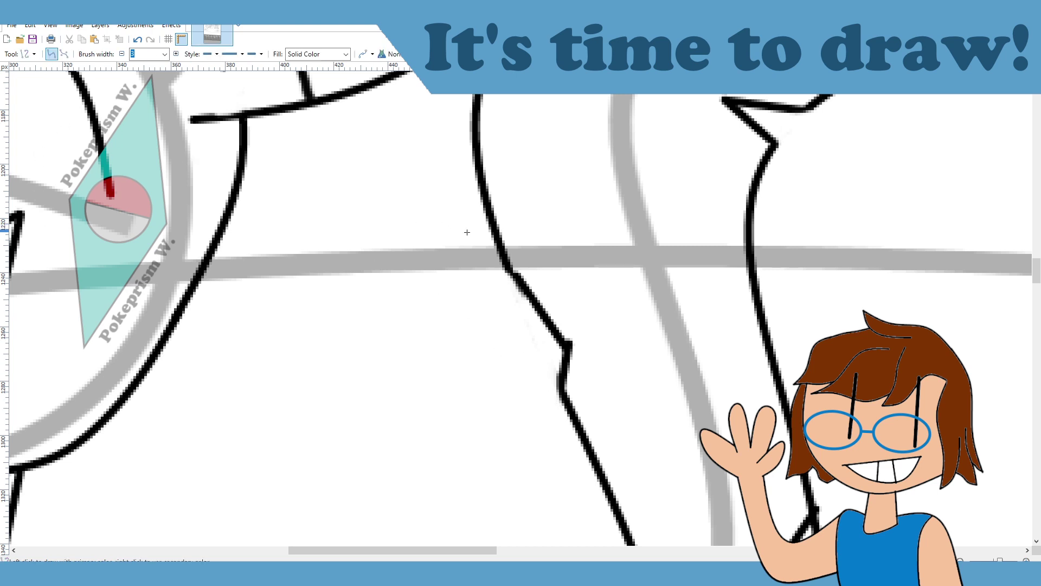
drag(506, 262, 541, 307)
click(618, 267)
Step: Erase the outline piece and stray line ends at the lower notch on the tail's rear edge
scroll(495, 527, down, 5)
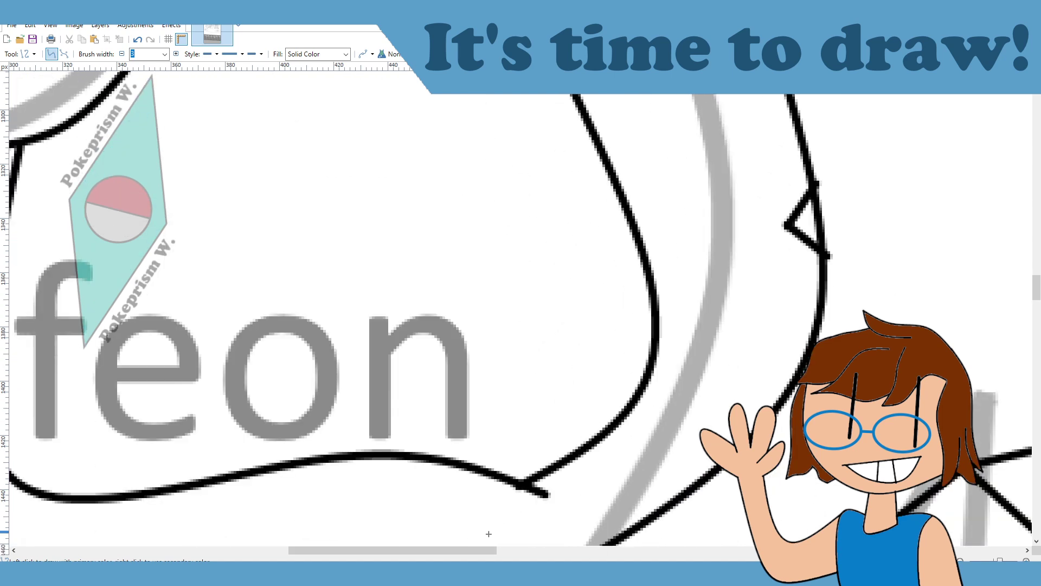
drag(452, 548, 494, 549)
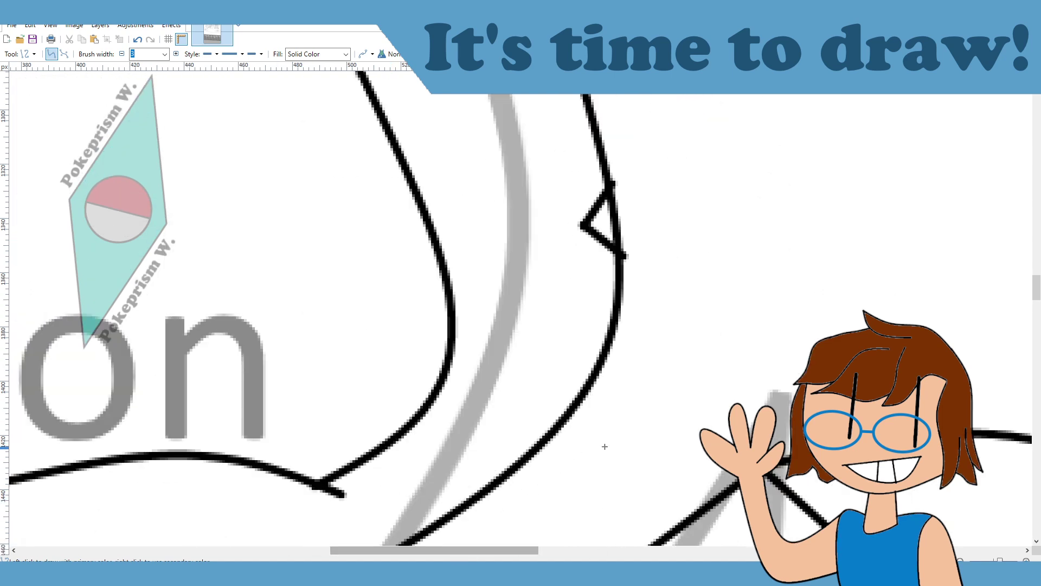
scroll(280, 229, up, 1)
key(e)
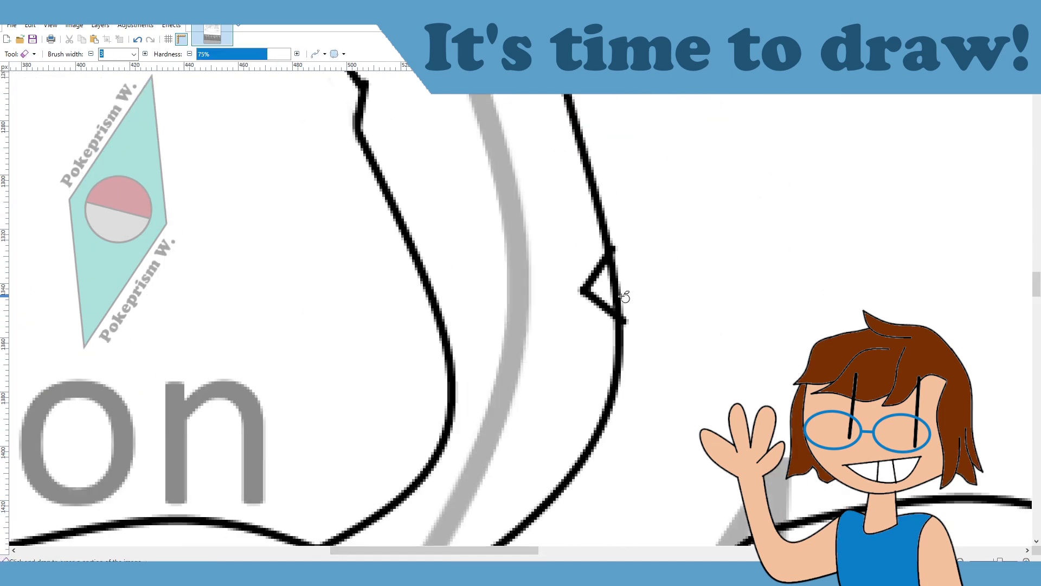
mouse_move(609, 295)
mouse_down()
mouse_move(645, 331)
mouse_move(628, 317)
mouse_move(629, 333)
mouse_move(609, 289)
mouse_move(620, 280)
mouse_move(607, 272)
mouse_move(624, 253)
mouse_move(609, 278)
mouse_move(616, 266)
mouse_move(631, 311)
mouse_move(621, 284)
mouse_move(616, 297)
mouse_move(615, 243)
mouse_up()
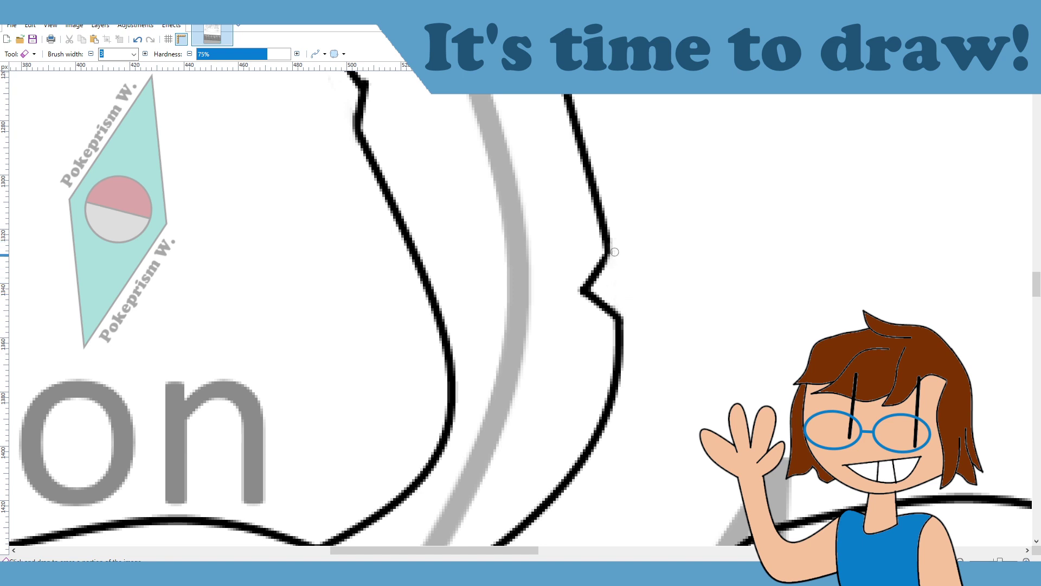
Step: Draw a brush line across the tail near its base, connecting the front edge to the rear edge
scroll(645, 285, up, 8)
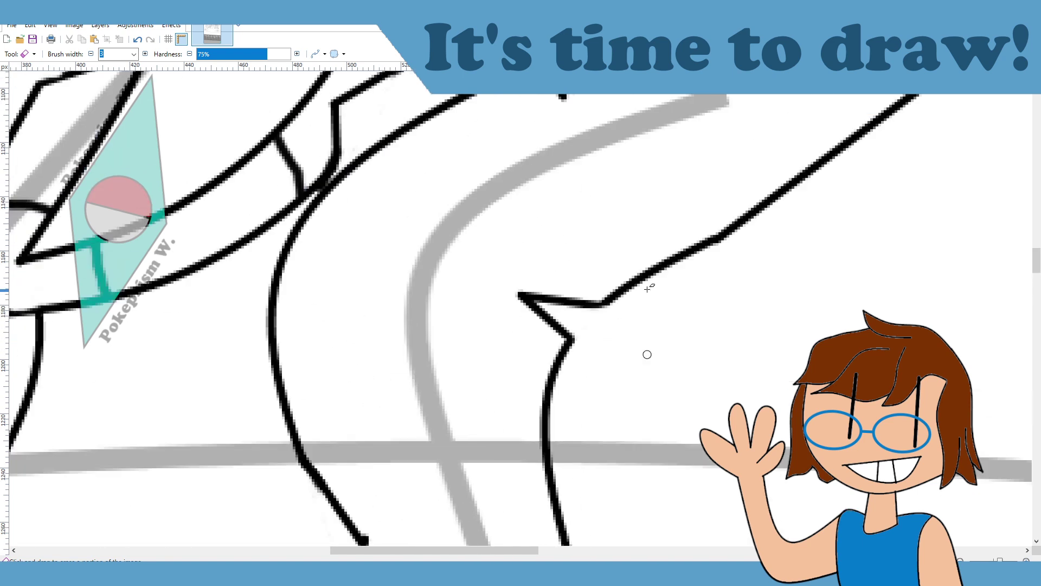
scroll(650, 287, down, 7)
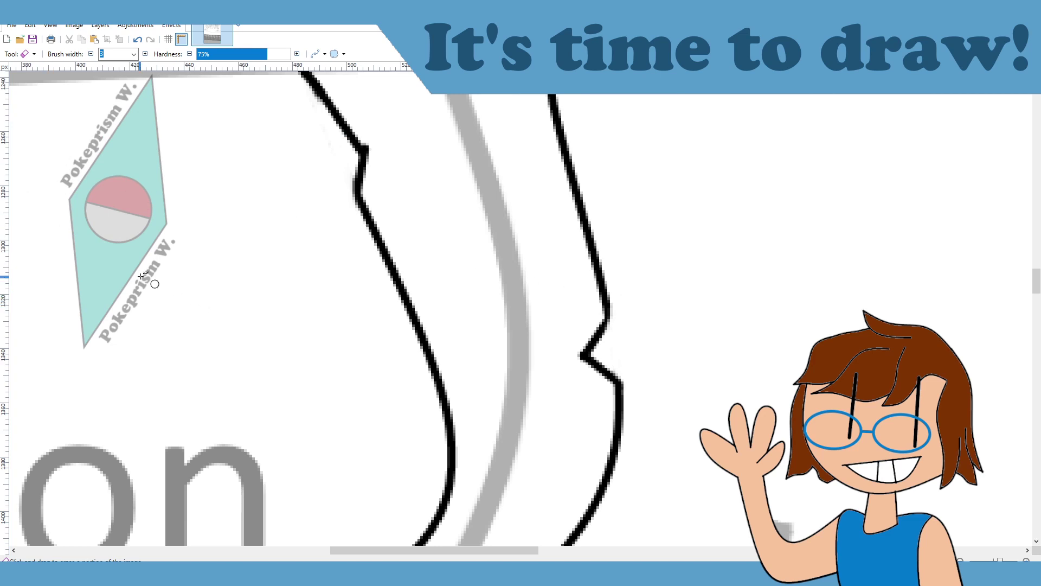
key(b)
scroll(529, 330, down, 3)
mouse_move(449, 264)
mouse_down()
mouse_move(442, 371)
mouse_move(524, 365)
mouse_move(564, 345)
mouse_move(515, 447)
mouse_move(486, 470)
mouse_move(387, 453)
mouse_up()
scroll(588, 328, up, 5)
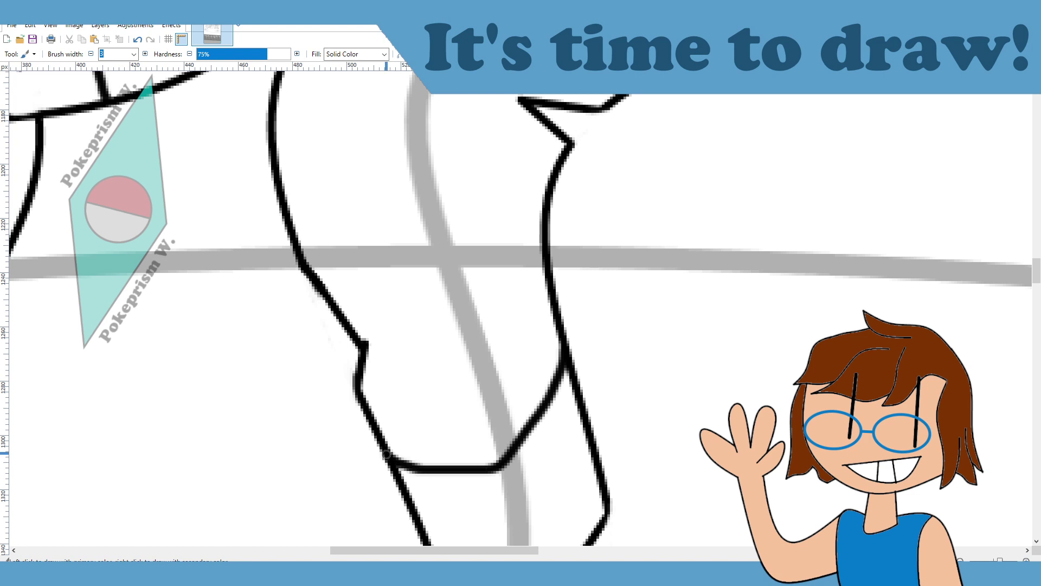
Step: Redraw the dividing line across the middle of the tail as a downward-pointing curve from the front edge to the rear edge
key(ctrl+z)
mouse_move(362, 406)
mouse_down()
mouse_move(451, 463)
mouse_move(477, 466)
mouse_move(530, 384)
mouse_move(554, 299)
mouse_up()
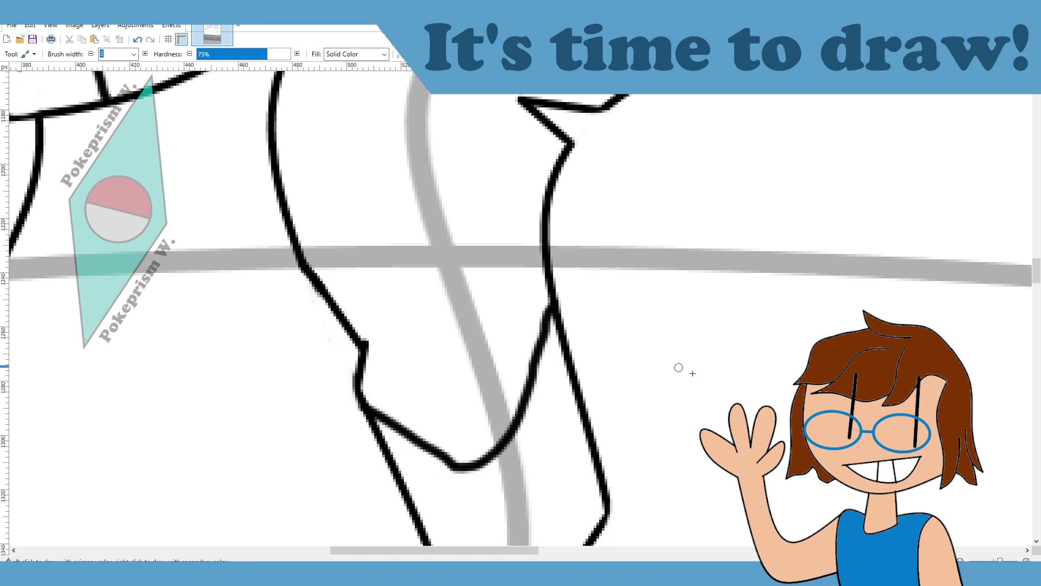
key(ctrl+b)
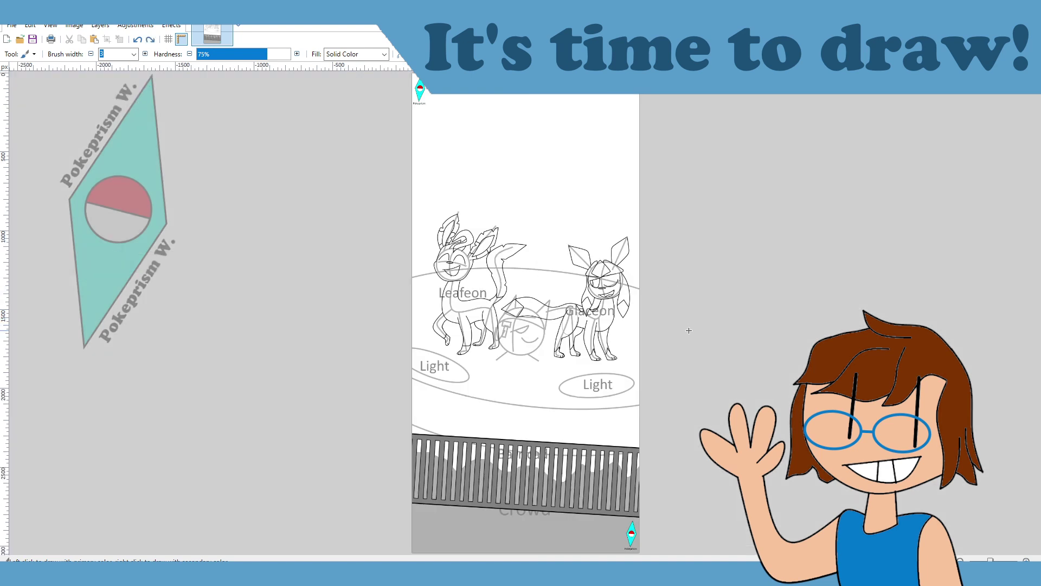
click(1026, 560)
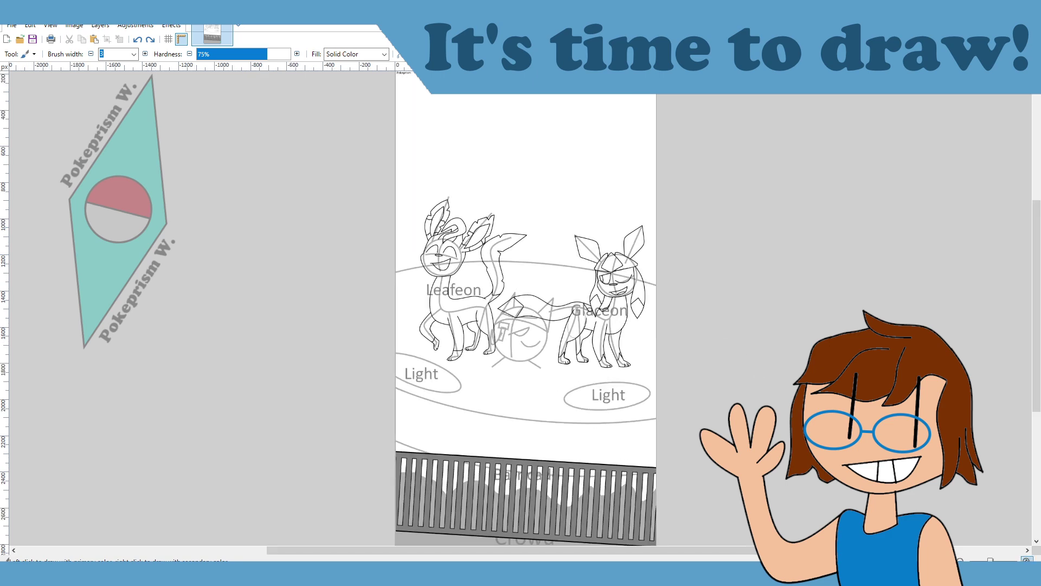
click(1026, 560)
click(1026, 560)
click(1026, 559)
click(1026, 559)
click(1025, 560)
drag(531, 550, 471, 550)
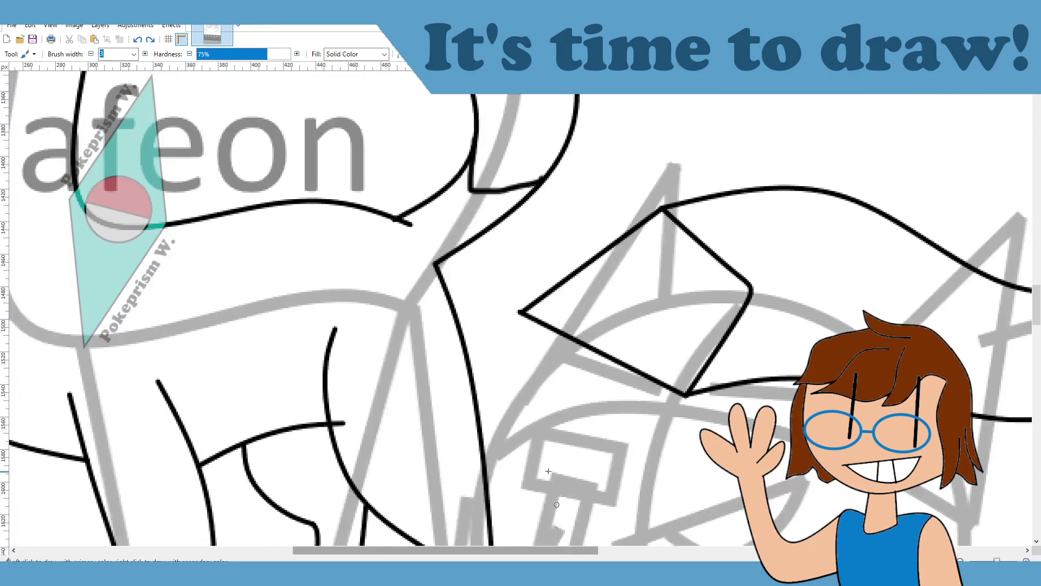
scroll(505, 478, up, 3)
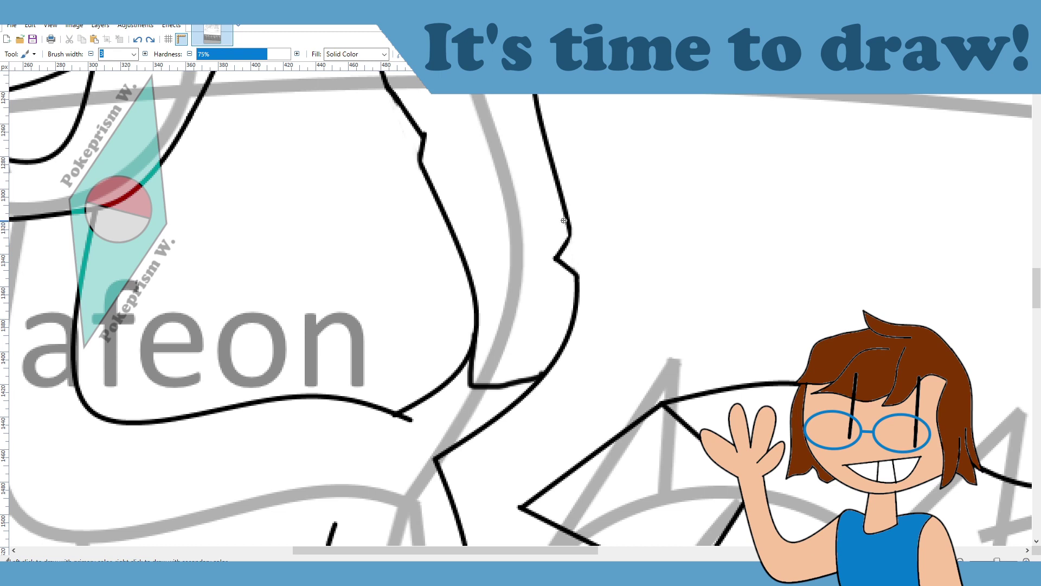
mouse_move(565, 211)
mouse_down()
mouse_move(511, 279)
mouse_move(456, 245)
mouse_move(454, 237)
mouse_move(502, 271)
mouse_move(557, 181)
mouse_up()
key(ctrl+z)
scroll(633, 308, up, 4)
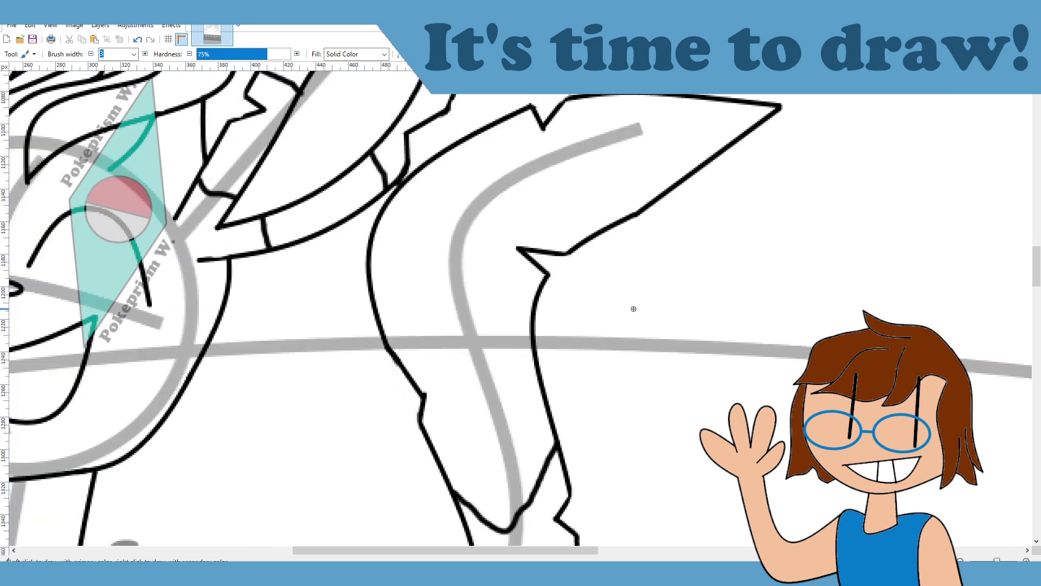
scroll(633, 308, down, 4)
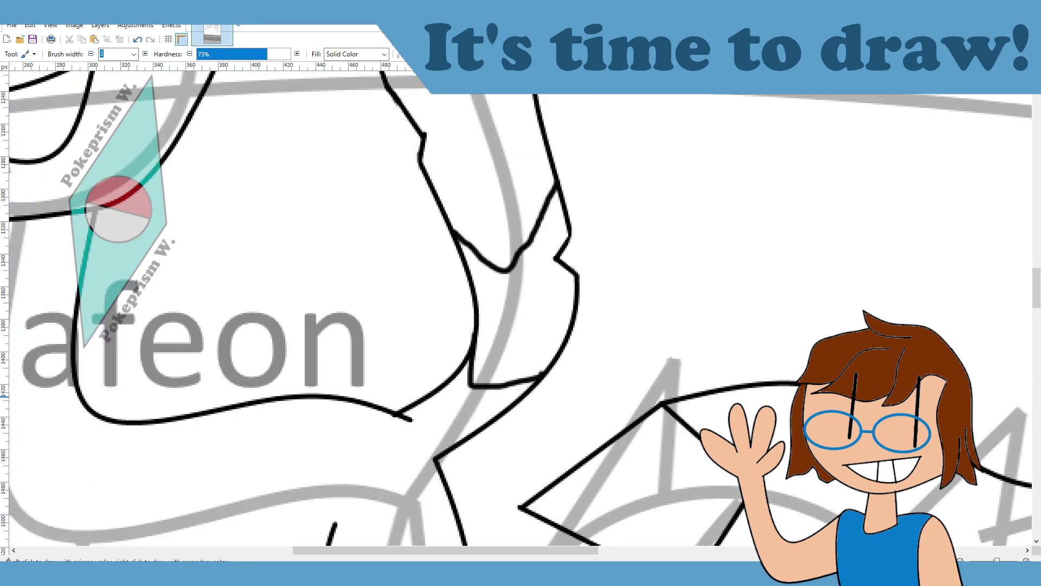
Step: Draw short ankle lines across Leafeon's two hind legs and erase the belly line's overrun at the thigh
key(ctrl+b)
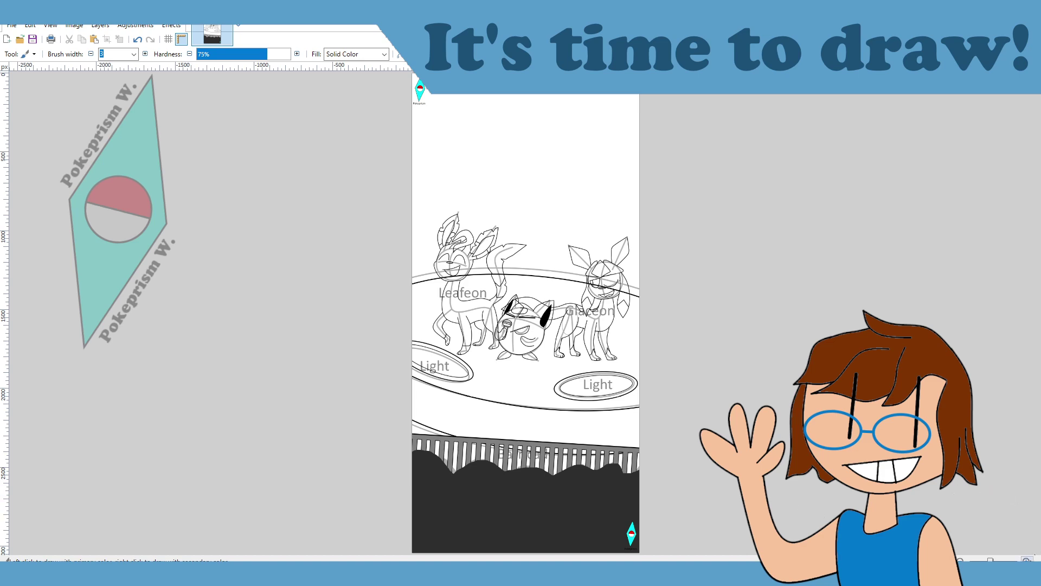
scroll(522, 314, up, 8)
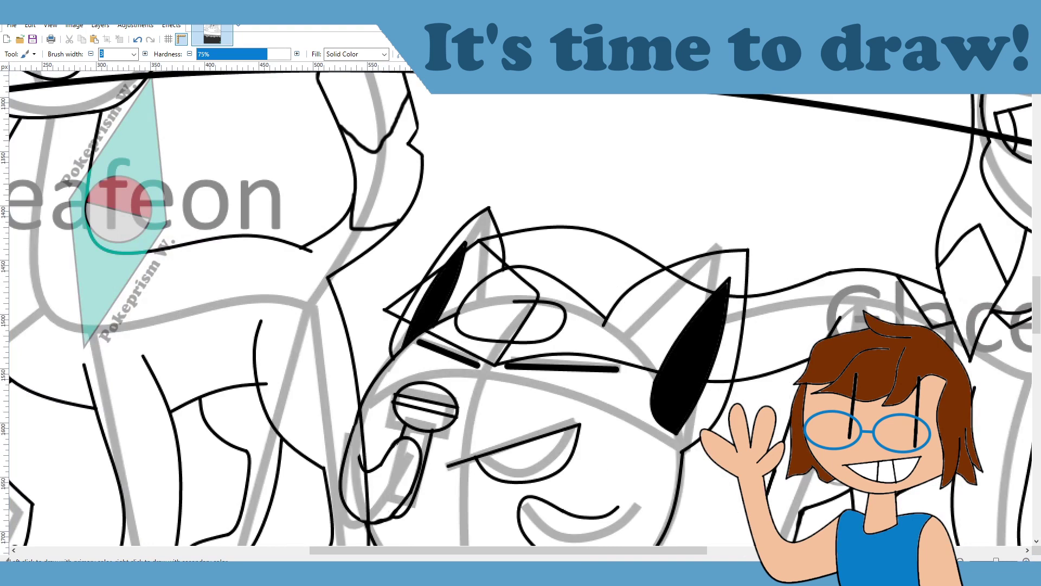
scroll(481, 360, down, 3)
scroll(482, 360, left, 3)
drag(537, 336, 574, 330)
key(ctrl+z)
drag(538, 336, 570, 327)
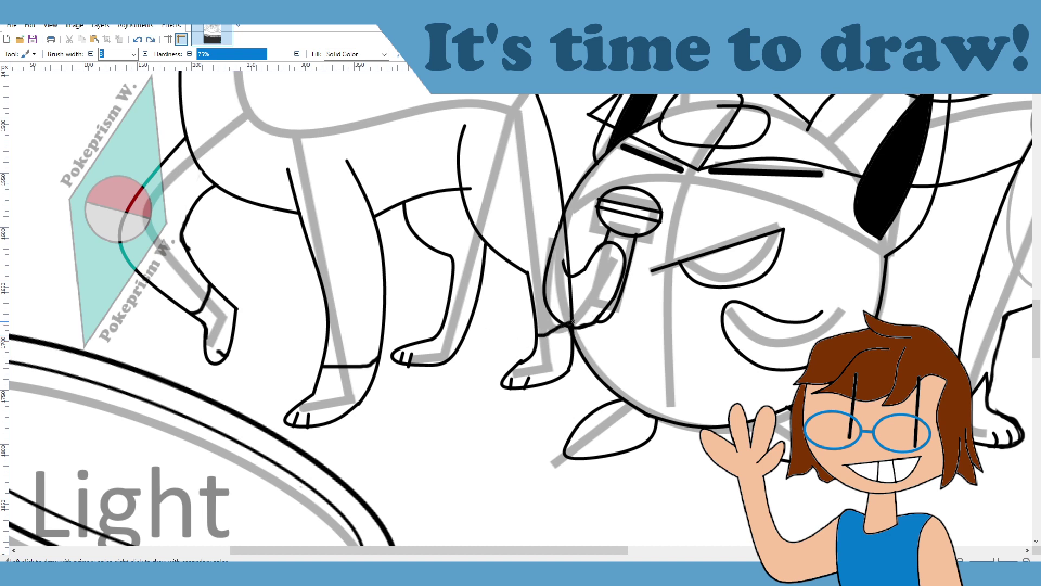
drag(446, 314, 465, 324)
key(e)
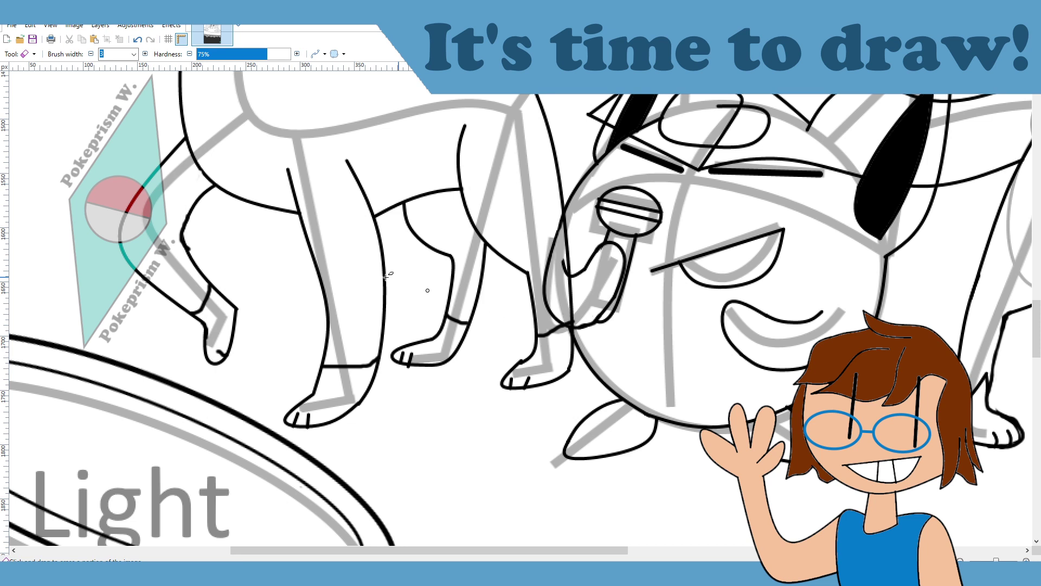
Step: Draw a small leaf shape on each side of the standing front leg's ankle
key(b)
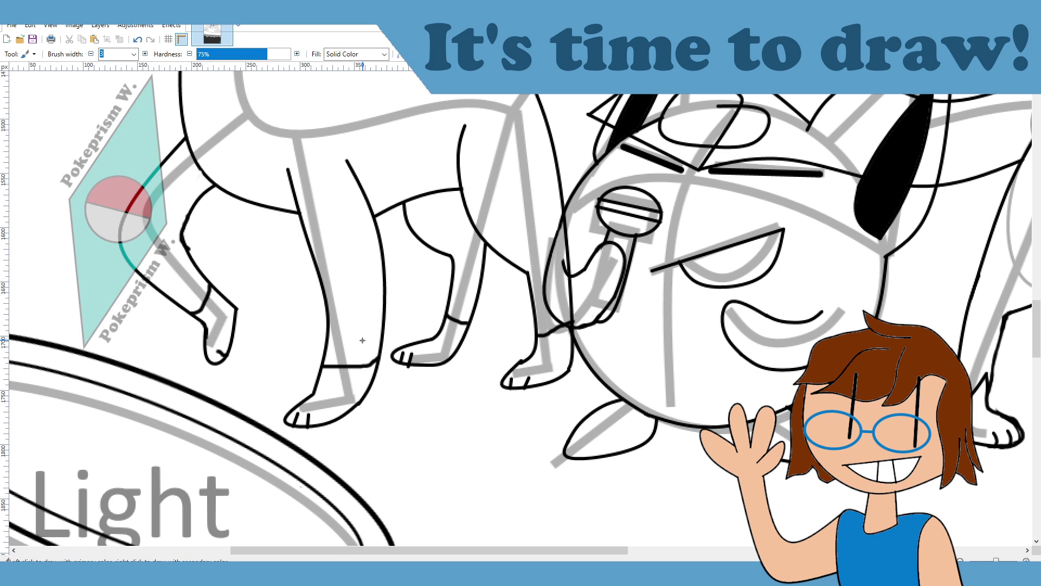
mouse_move(338, 332)
mouse_down()
mouse_move(294, 388)
mouse_move(335, 381)
mouse_move(338, 333)
mouse_move(351, 360)
mouse_up()
key(ctrl+z)
mouse_move(375, 329)
mouse_down()
mouse_move(368, 359)
mouse_move(382, 343)
mouse_move(314, 382)
mouse_move(341, 339)
mouse_up()
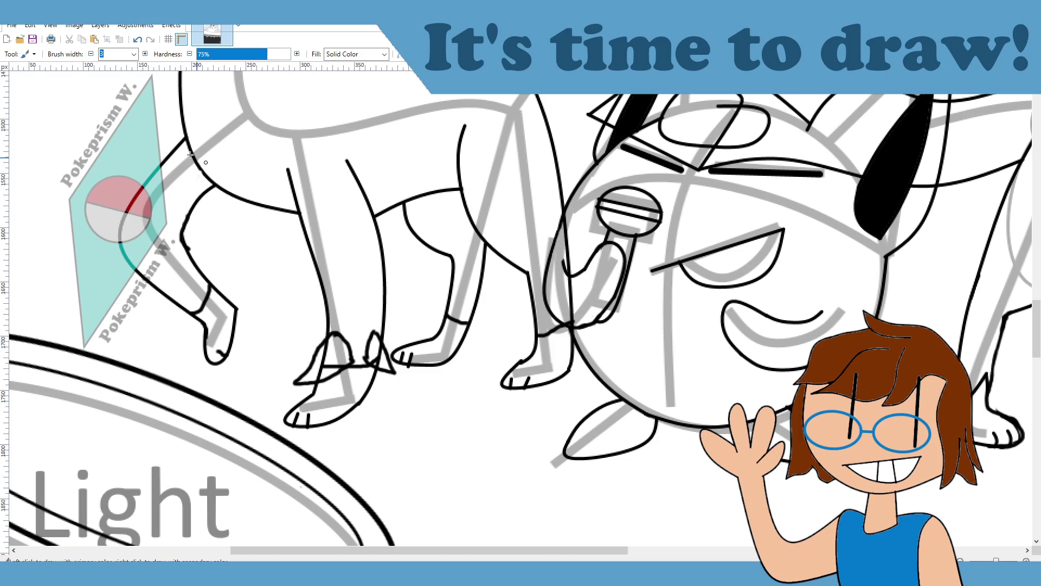
Step: Erase the leg outline and ankle line pieces that run through the two leaves on the standing front leg
key(e)
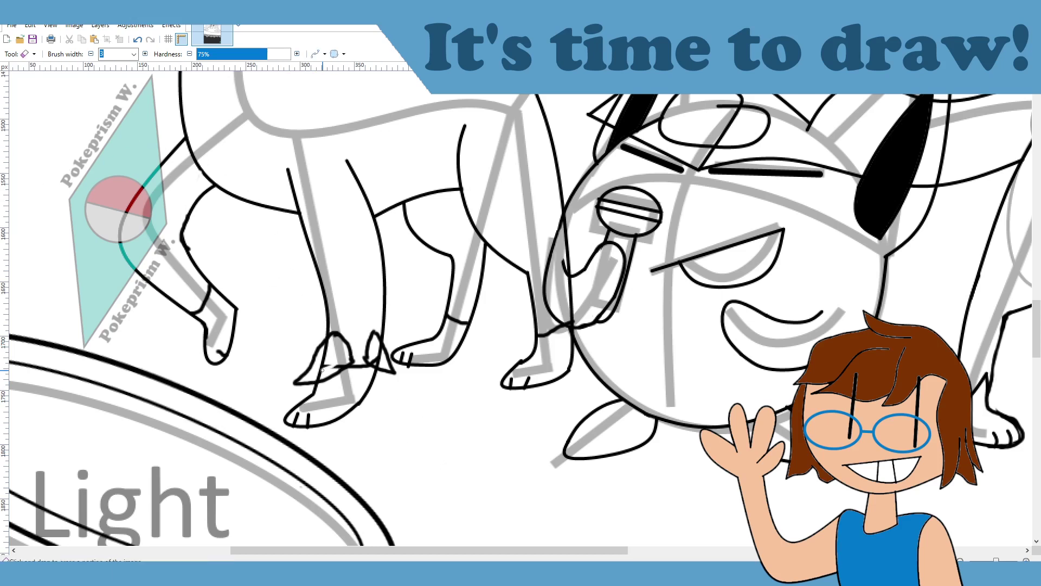
mouse_move(331, 367)
mouse_down()
mouse_move(330, 340)
mouse_move(326, 350)
mouse_up()
drag(370, 359, 380, 357)
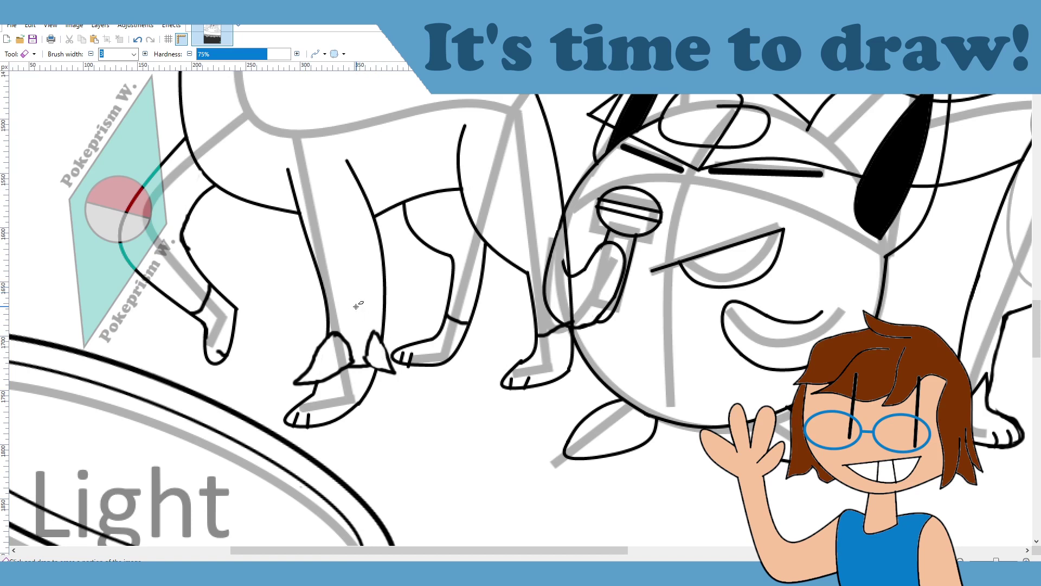
key(o)
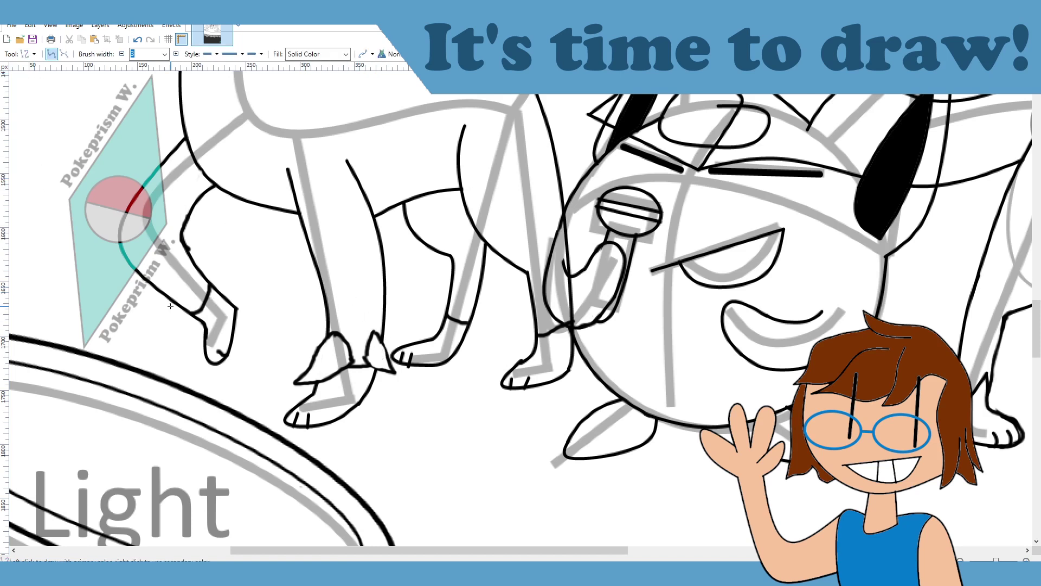
drag(172, 303, 183, 341)
key(ctrl+z)
Step: Draw a small leaf at the raised front leg's ankle and another at the back of the far hind leg's ankle
key(b)
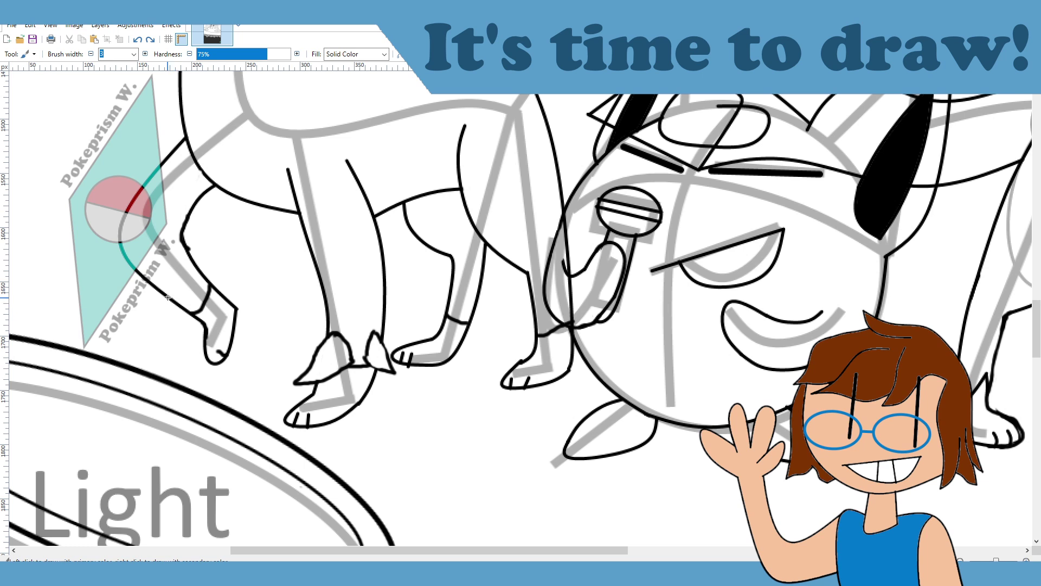
mouse_move(167, 297)
mouse_down()
mouse_move(179, 335)
mouse_move(188, 315)
mouse_up()
mouse_move(477, 293)
mouse_down()
mouse_move(514, 305)
mouse_move(484, 323)
mouse_up()
key(ctrl+z)
mouse_move(480, 291)
mouse_down()
mouse_move(501, 300)
mouse_move(514, 312)
mouse_move(472, 320)
mouse_up()
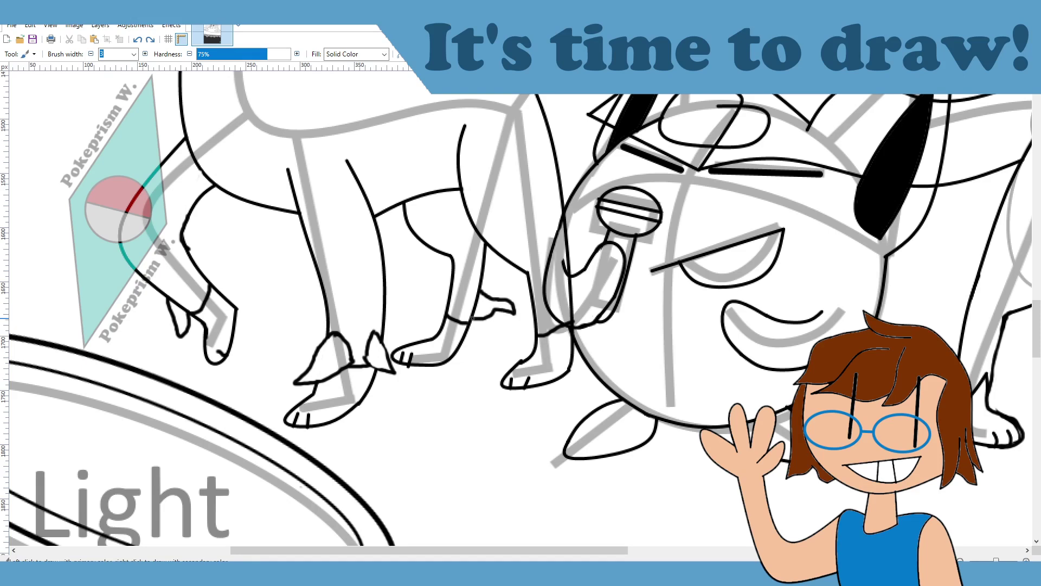
scroll(474, 353, up, 5)
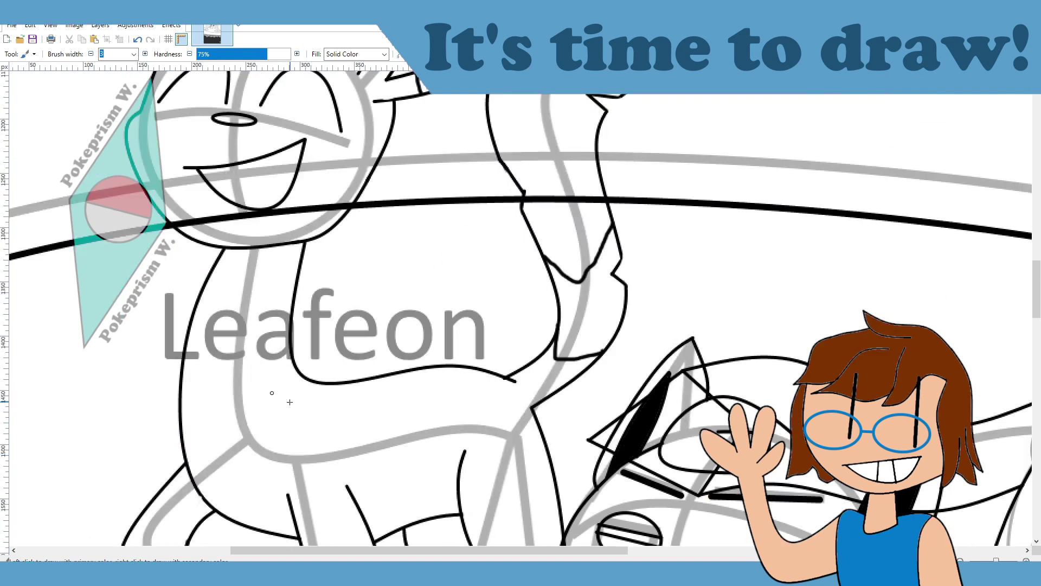
scroll(405, 550, left, 3)
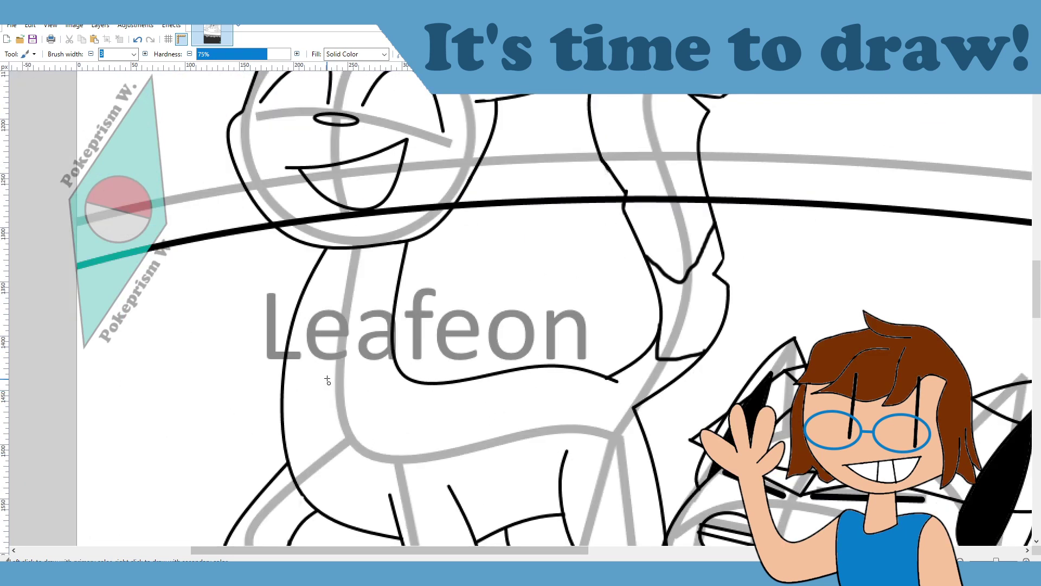
mouse_move(326, 372)
mouse_down()
mouse_move(326, 396)
mouse_move(269, 411)
mouse_move(266, 390)
mouse_move(305, 371)
mouse_move(331, 377)
mouse_move(316, 399)
mouse_move(328, 418)
mouse_move(309, 462)
mouse_up()
key(ctrl+z)
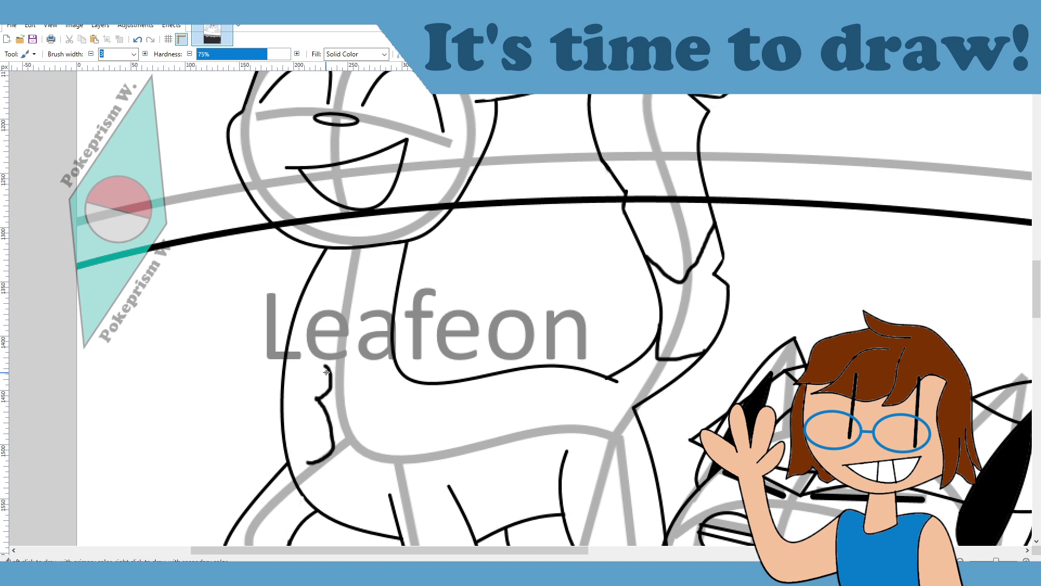
mouse_move(327, 370)
mouse_down()
mouse_move(240, 342)
mouse_move(253, 389)
mouse_move(309, 397)
mouse_up()
key(ctrl+z)
mouse_move(264, 349)
mouse_down()
mouse_move(325, 366)
mouse_move(320, 401)
mouse_move(268, 380)
mouse_move(265, 350)
mouse_up()
key(ctrl+z)
Step: Draw two stacked curled leaf shapes across Leafeon's chest and erase the chest outline running through them
mouse_move(317, 399)
mouse_down()
mouse_move(272, 403)
mouse_move(249, 417)
mouse_move(224, 411)
mouse_move(229, 441)
mouse_move(262, 463)
mouse_move(314, 462)
mouse_up()
drag(265, 350, 281, 398)
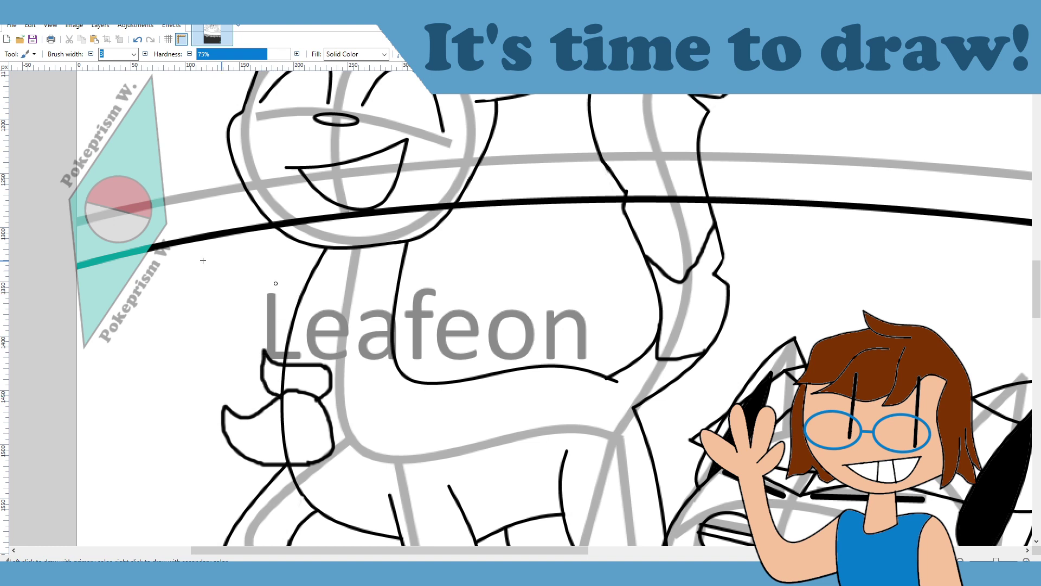
key(e)
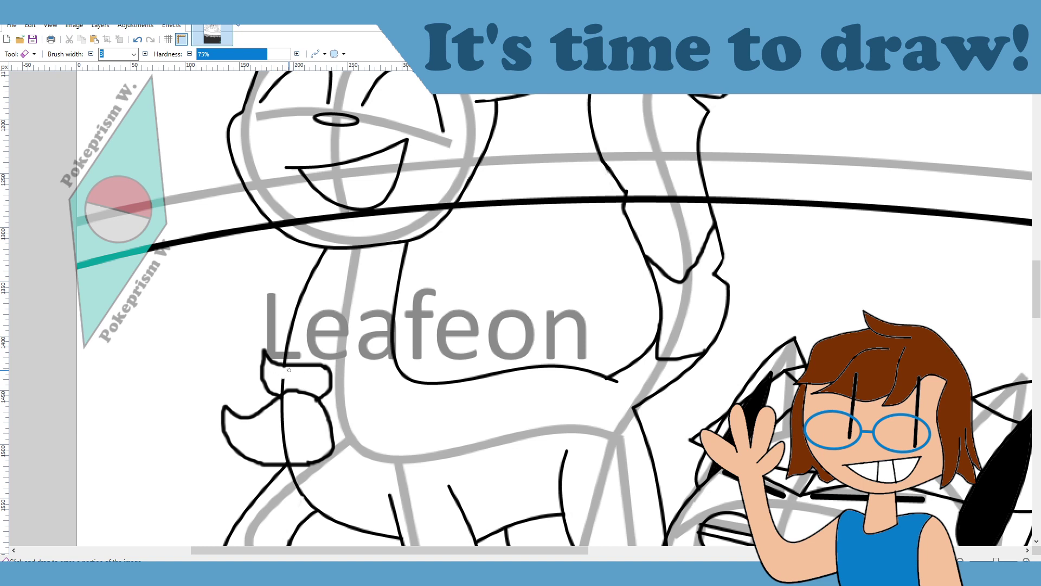
drag(278, 379, 285, 455)
scroll(475, 334, up, 3)
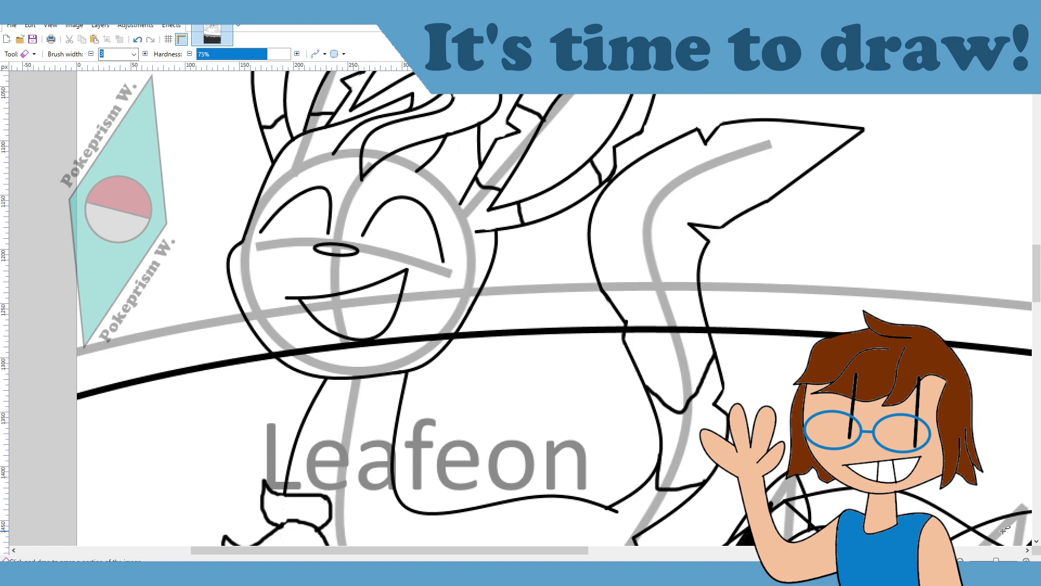
key(ctrl+b)
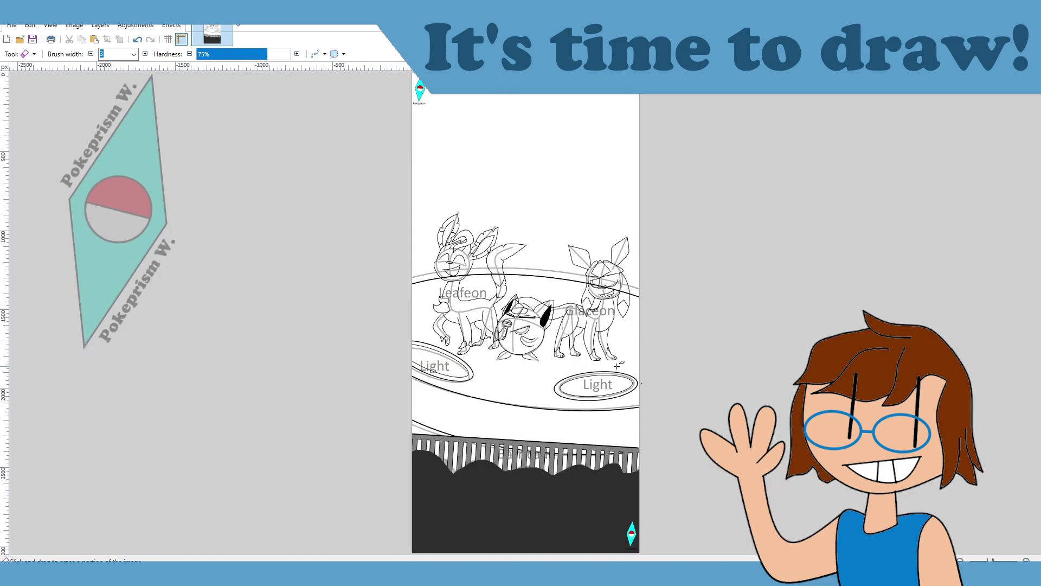